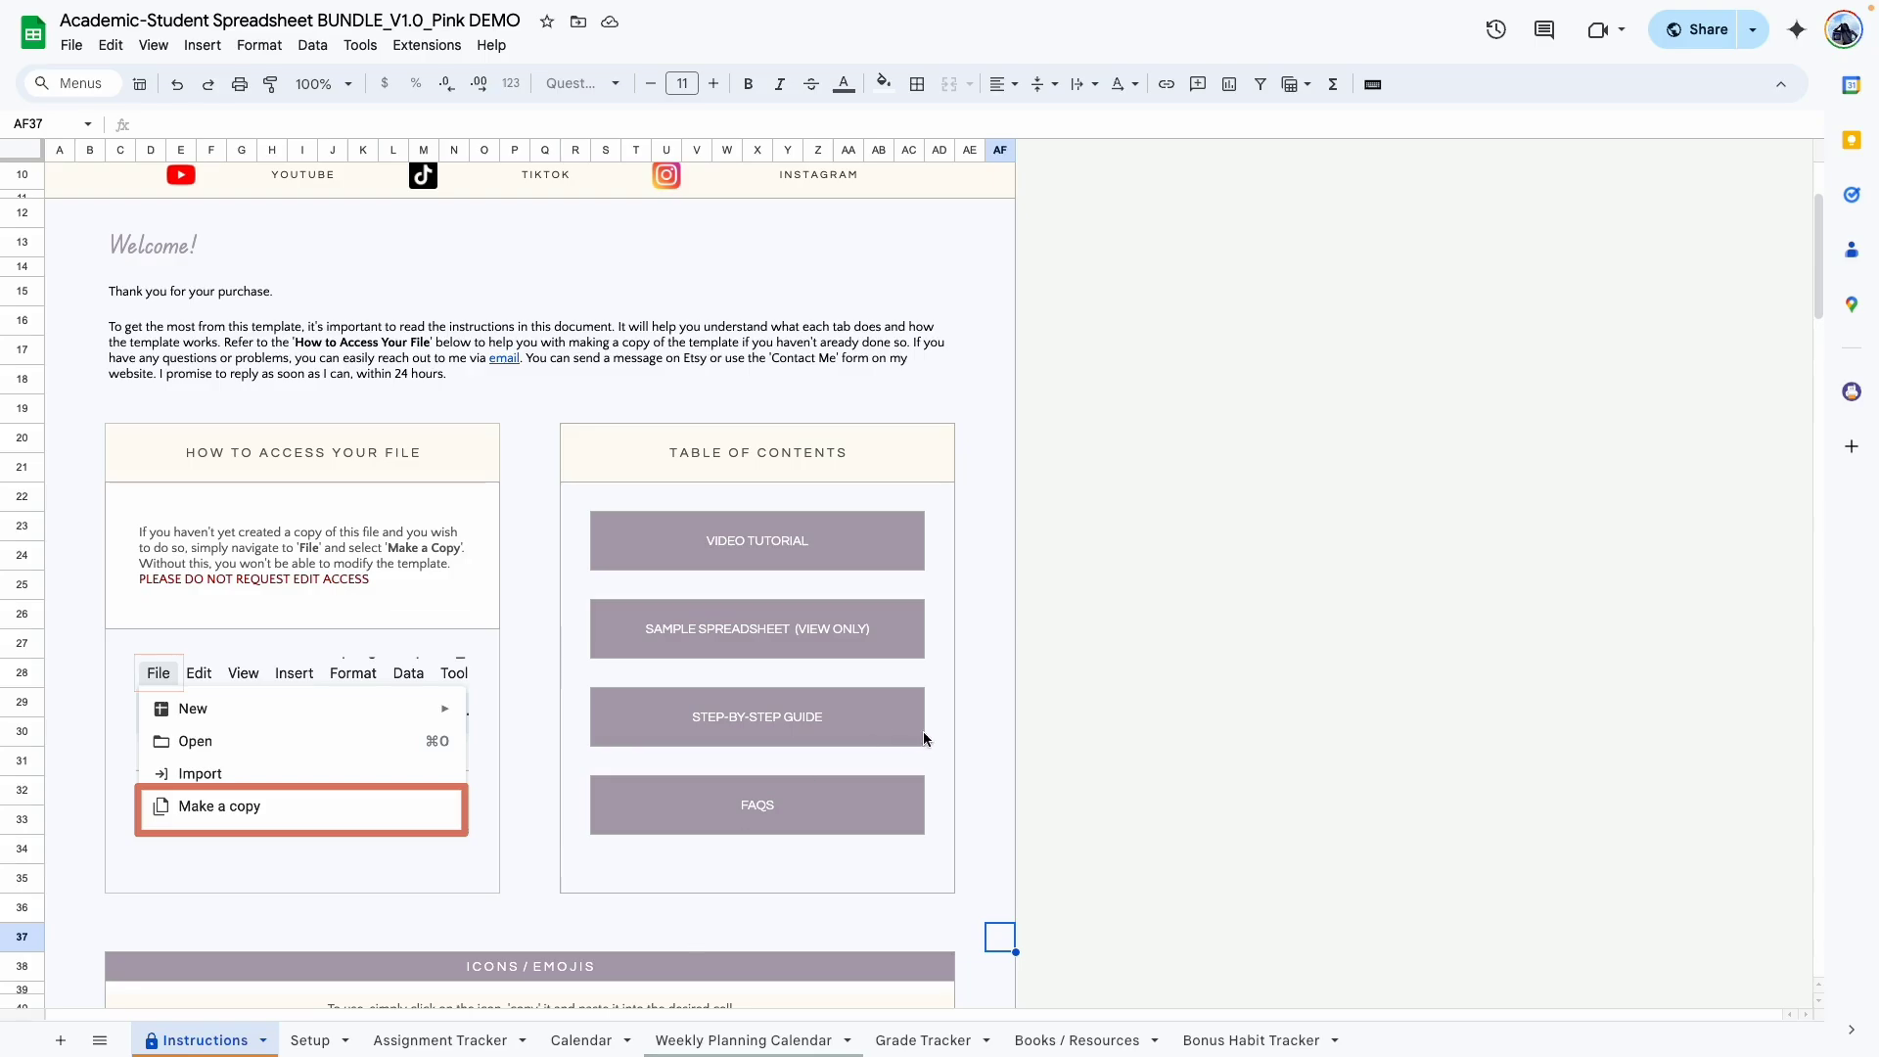
# - Look through the Instructions sheet, from the welcome text to the setup and assignment tracker guide
pyautogui.scroll(2, 1098, 646)
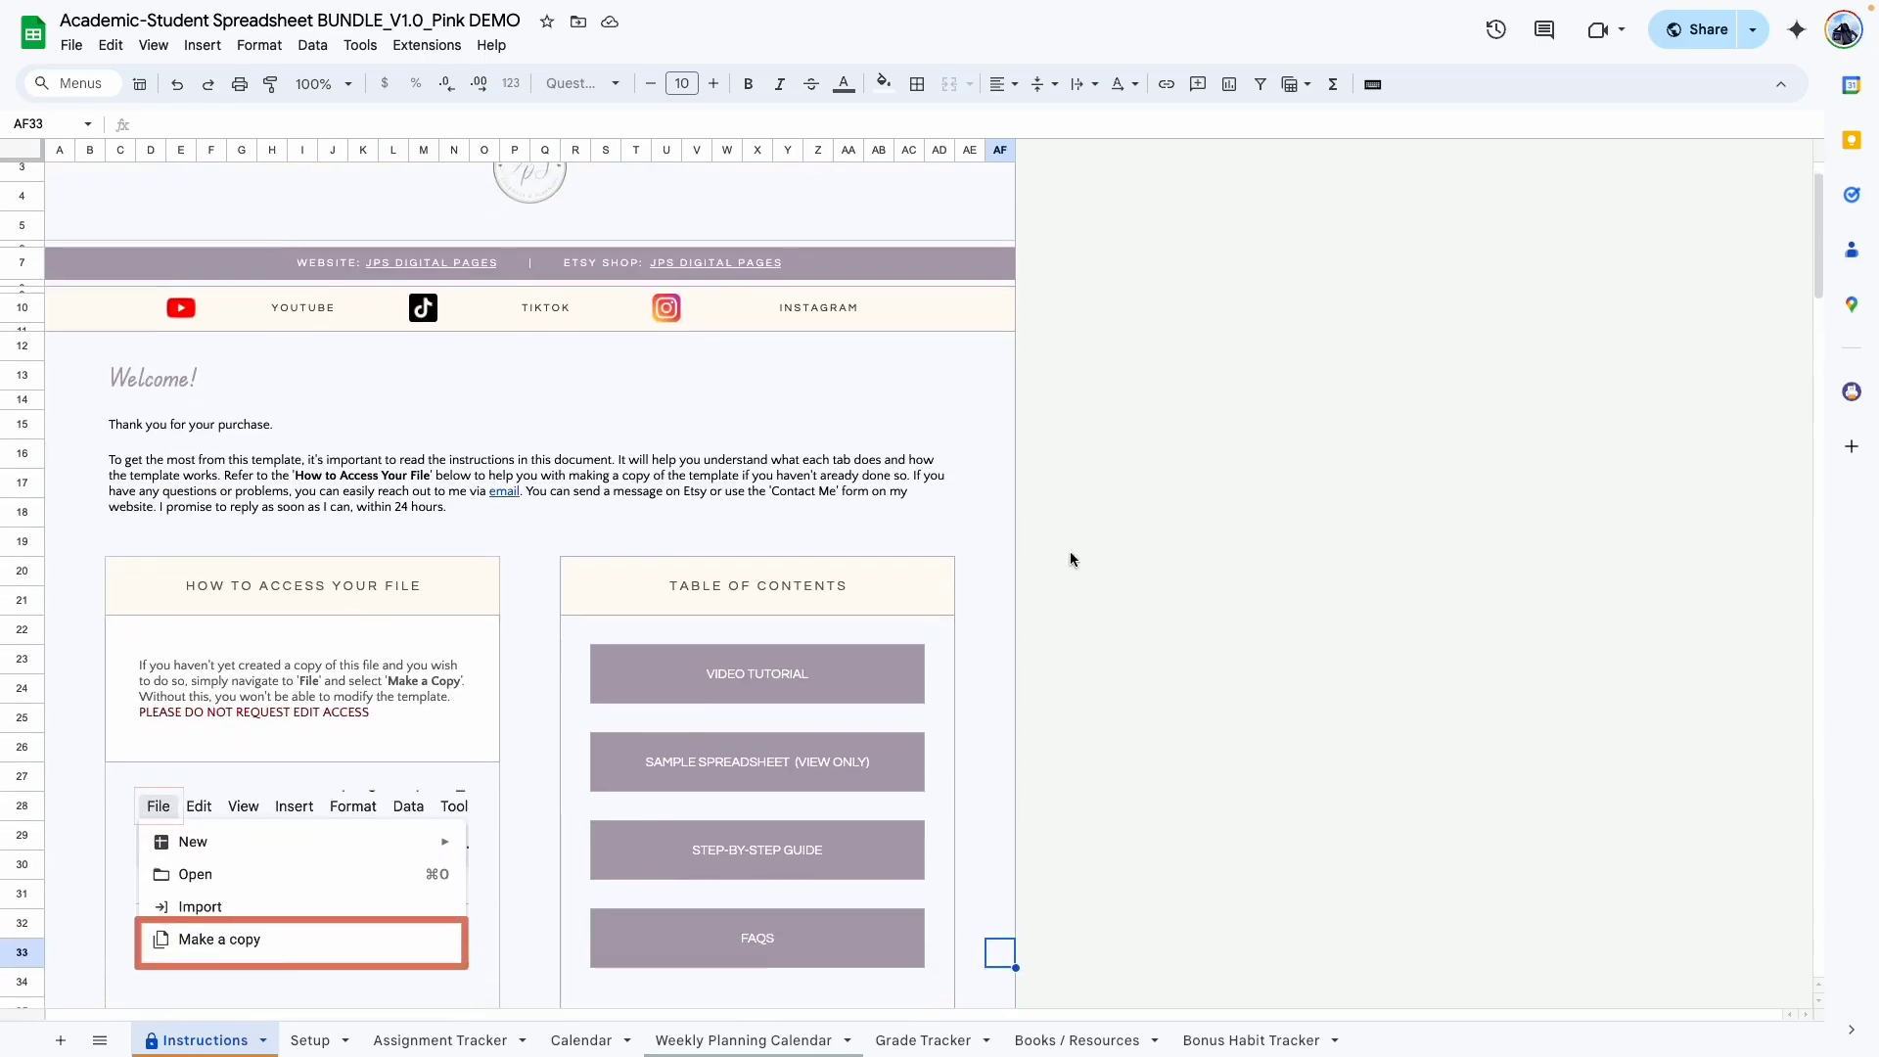
pyautogui.scroll(1, 1053, 627)
pyautogui.scroll(-10, 1054, 621)
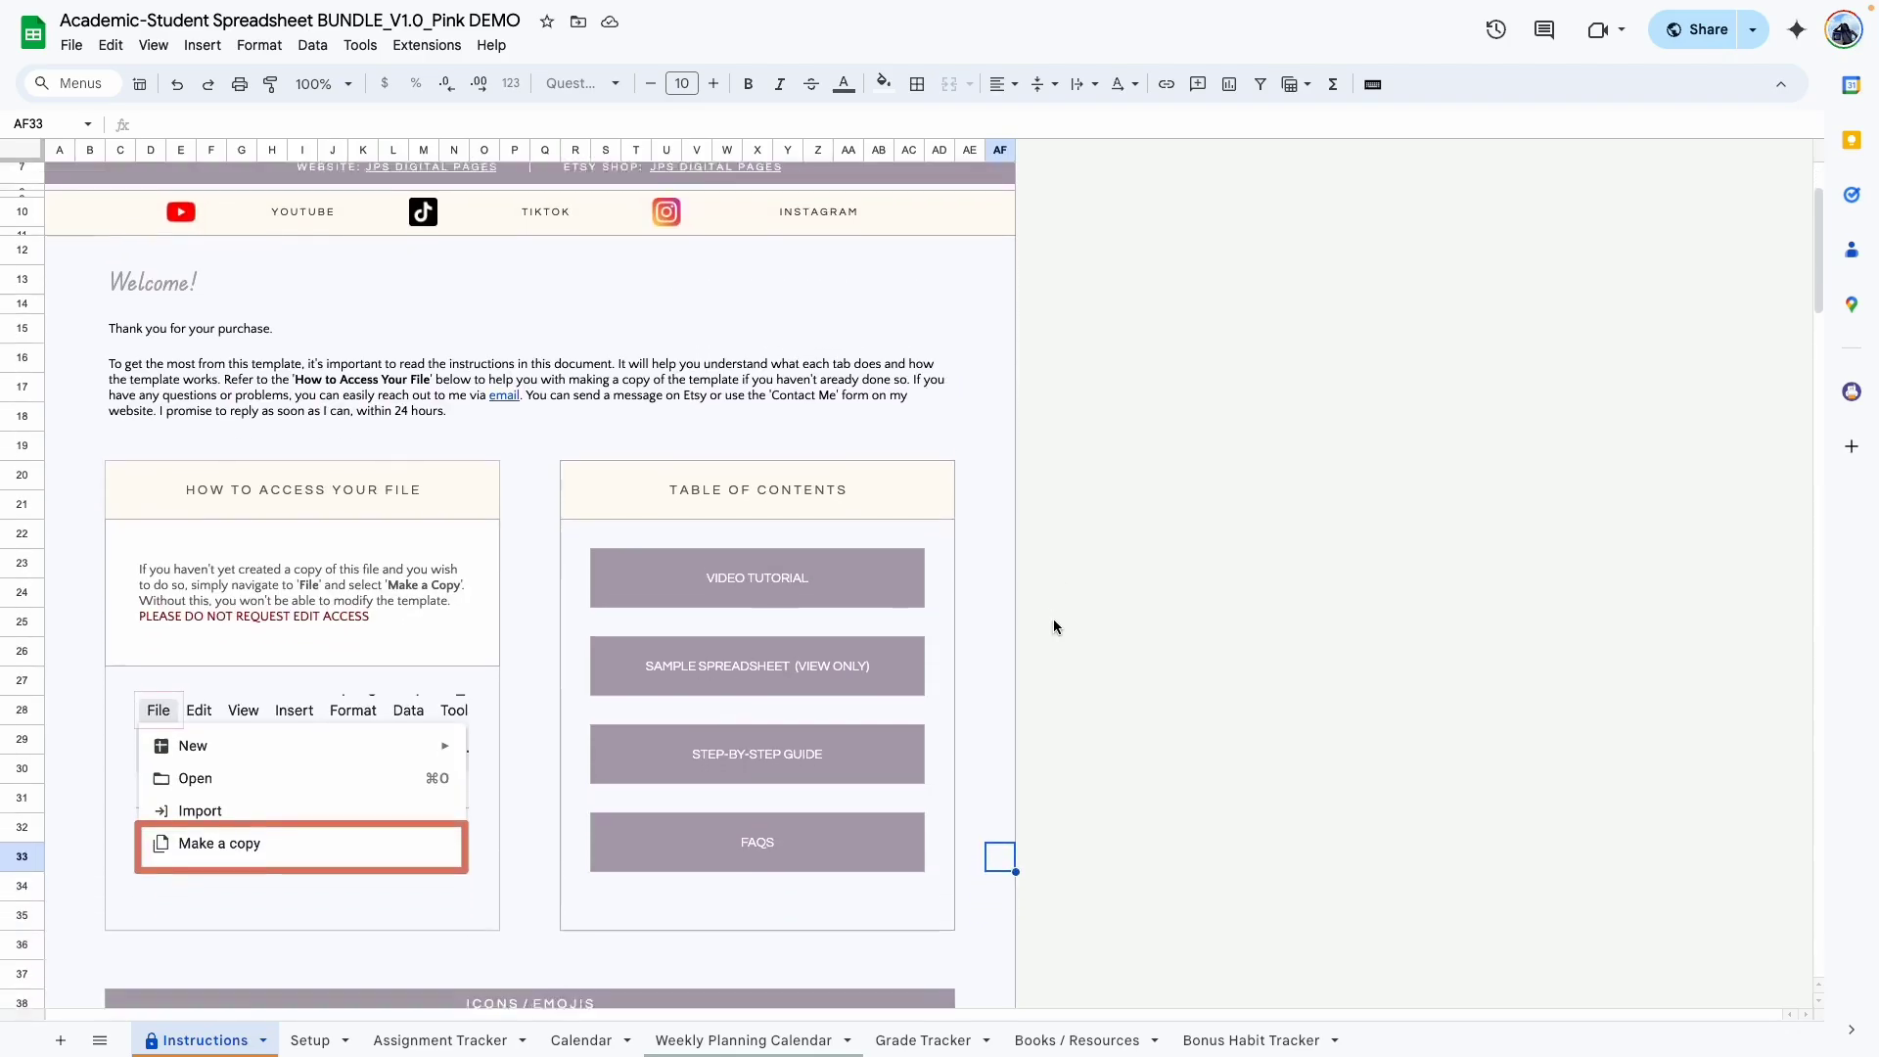
pyautogui.scroll(-15, 1053, 638)
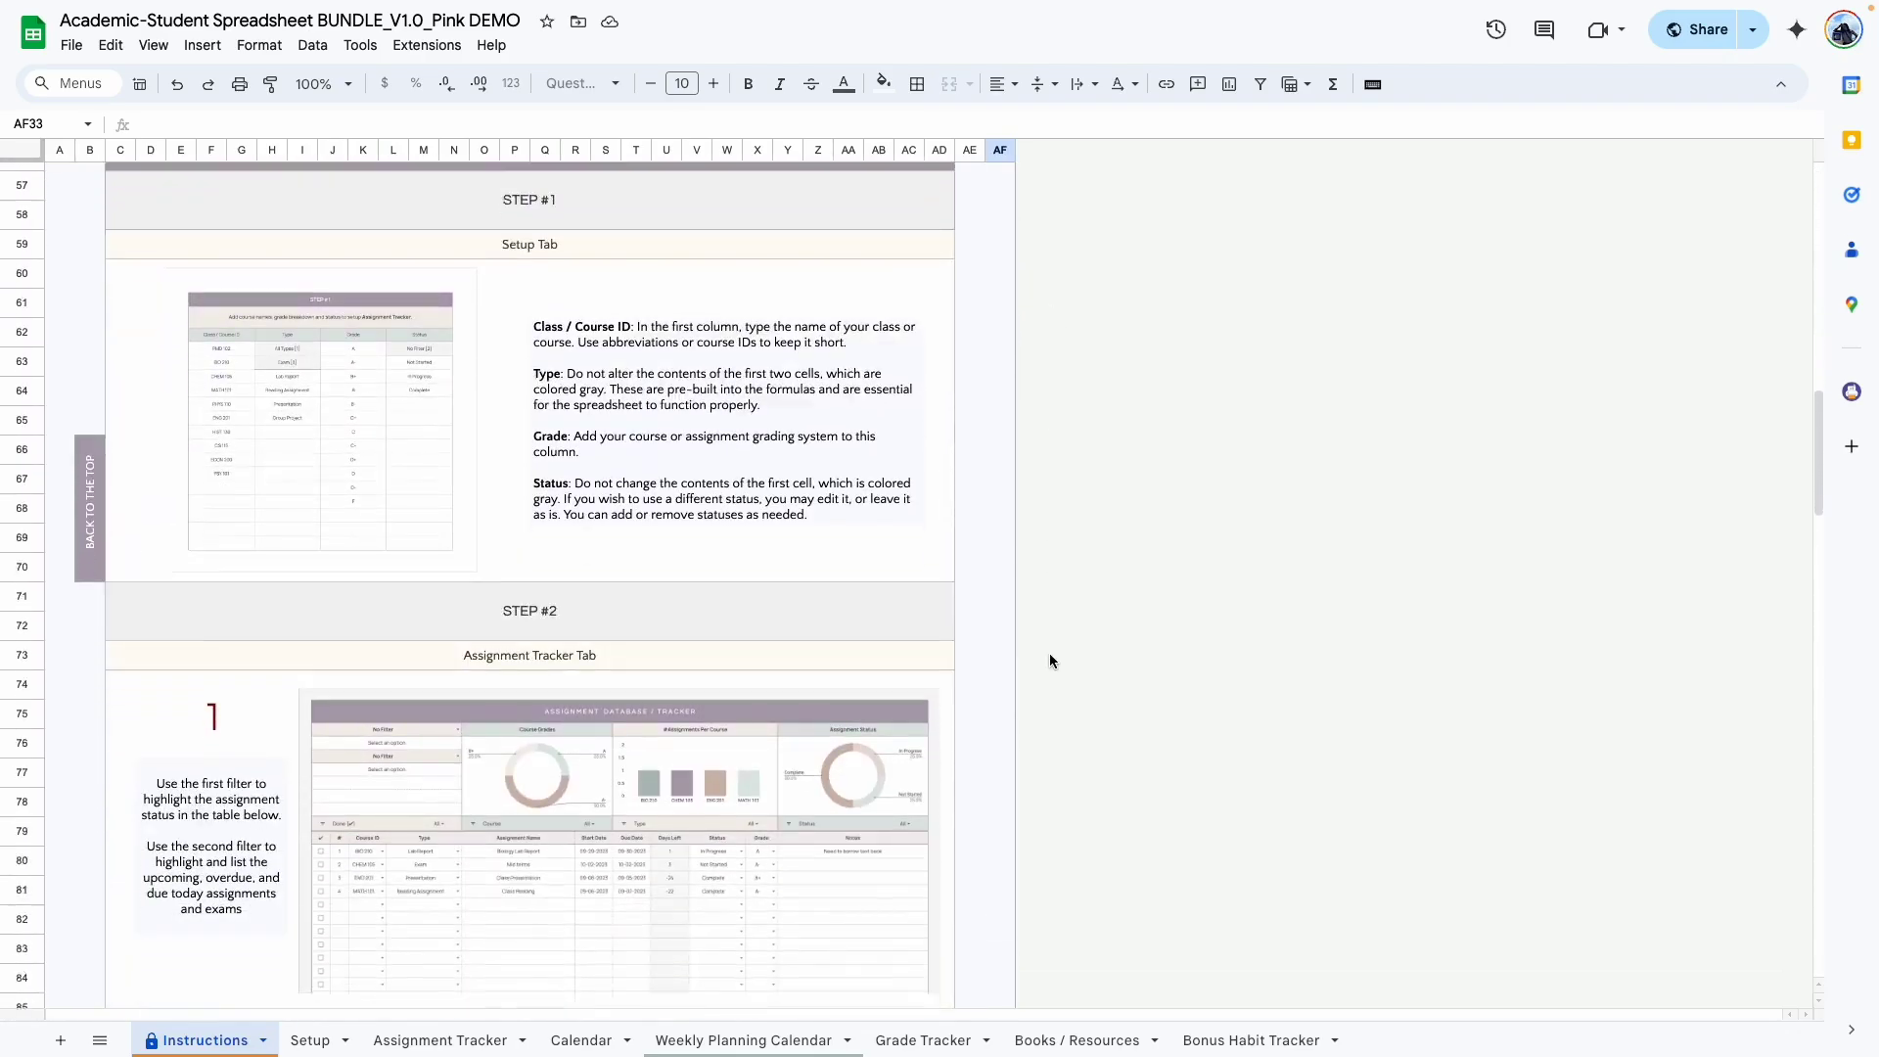
# - Open the Setup sheet and review its Class / Course ID and Type columns, including the gray cells and their notes
pyautogui.hotkey('ctrl', 'pagedown')
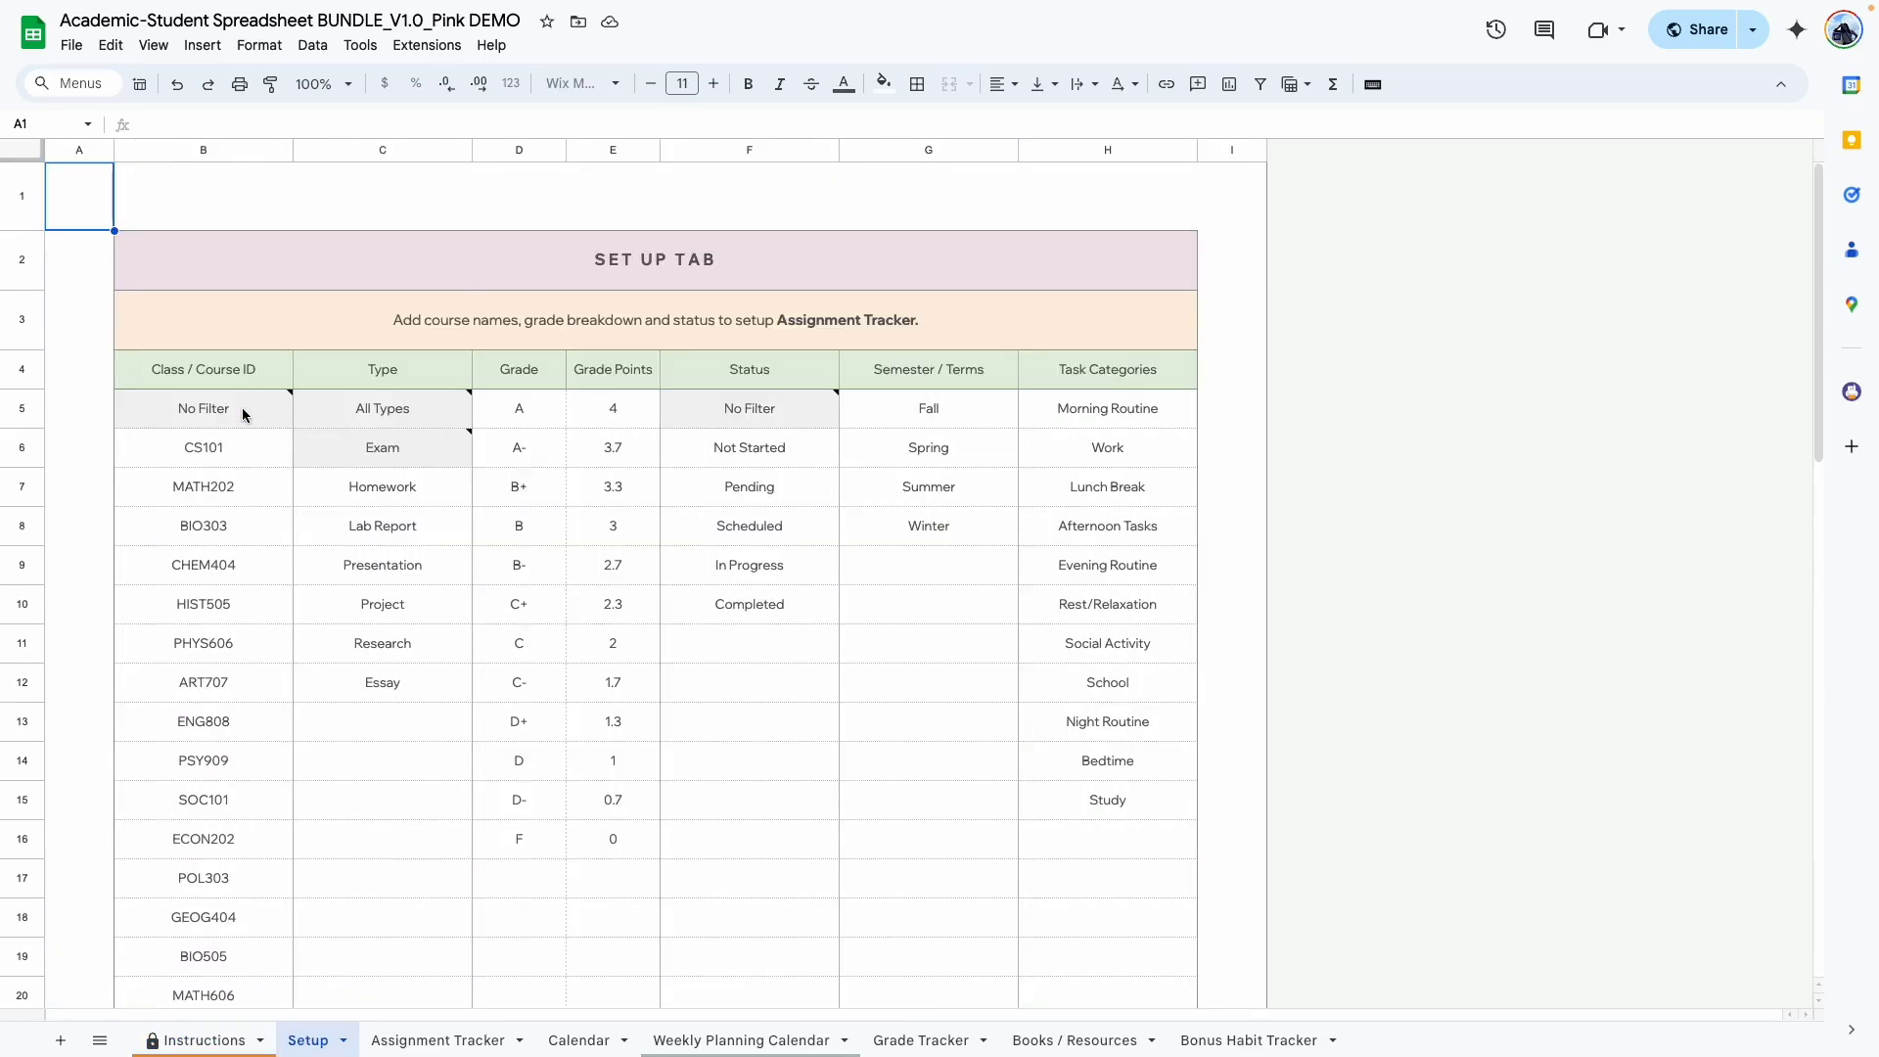
pyautogui.moveTo(237, 425)
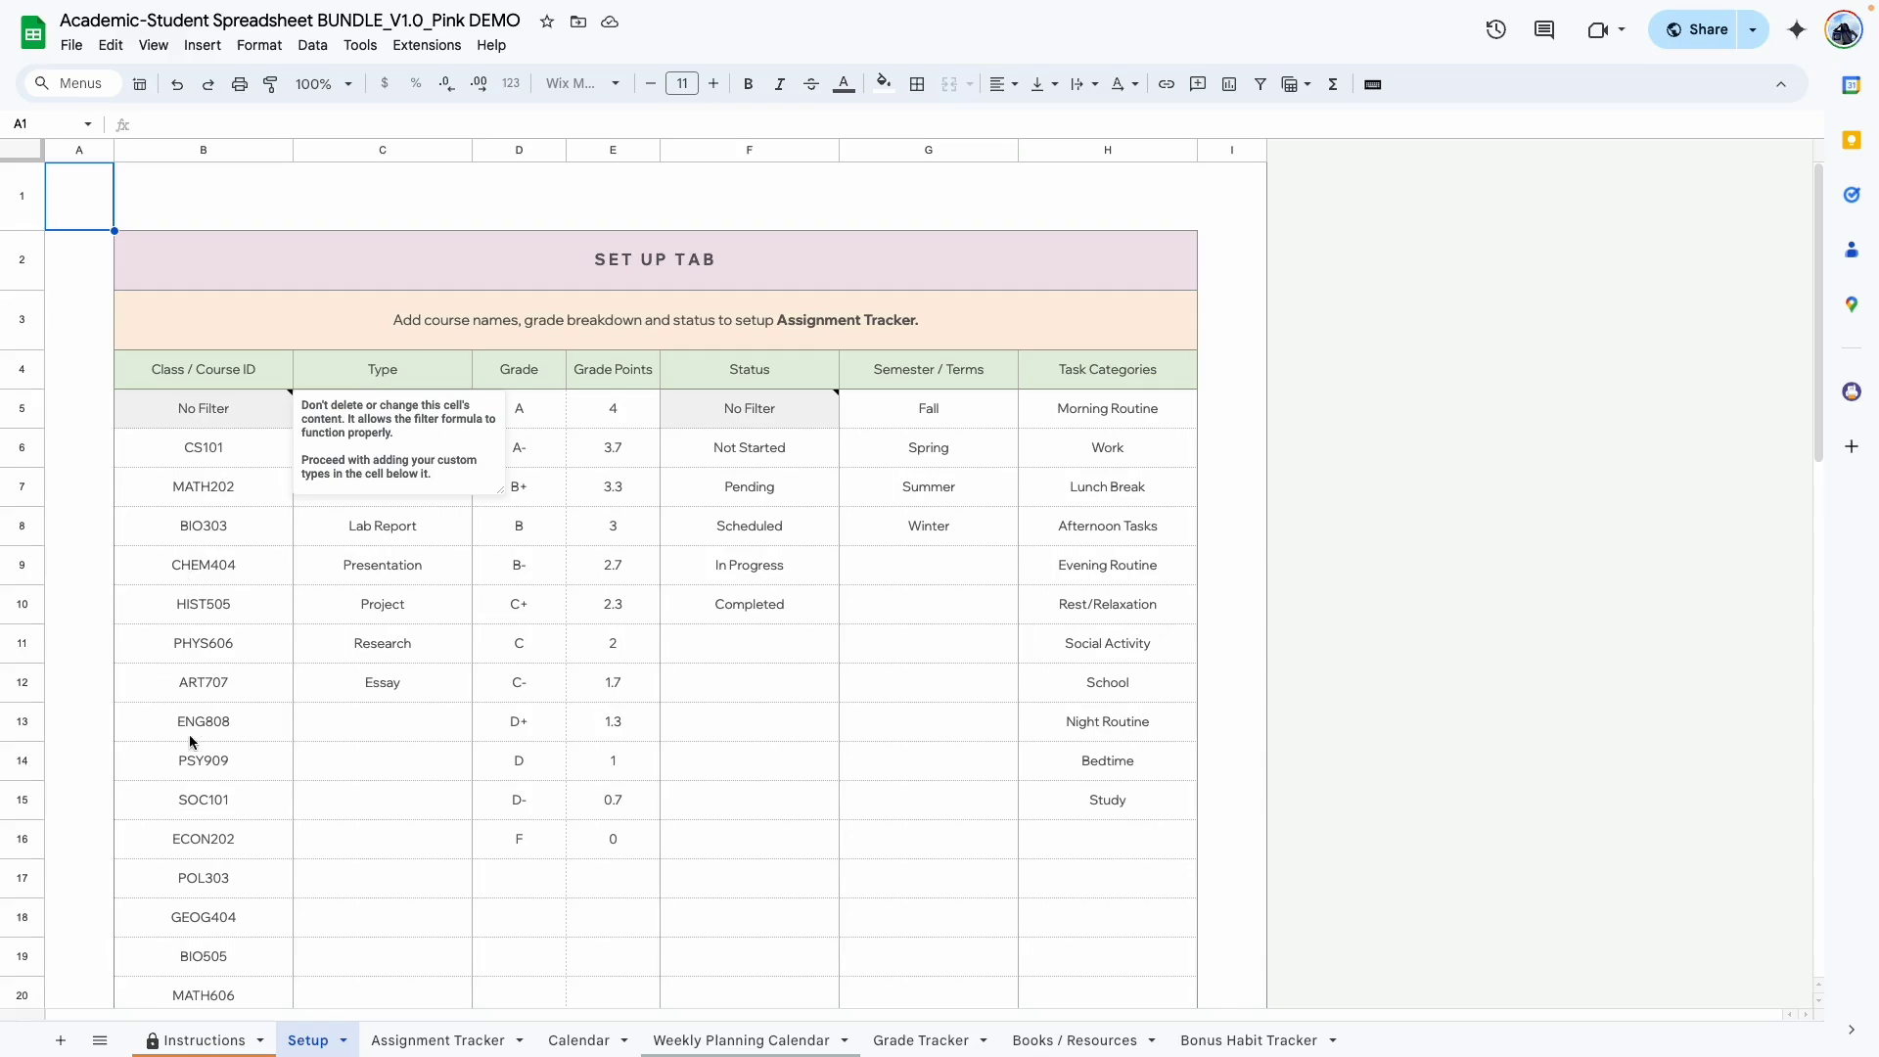
pyautogui.click(432, 669)
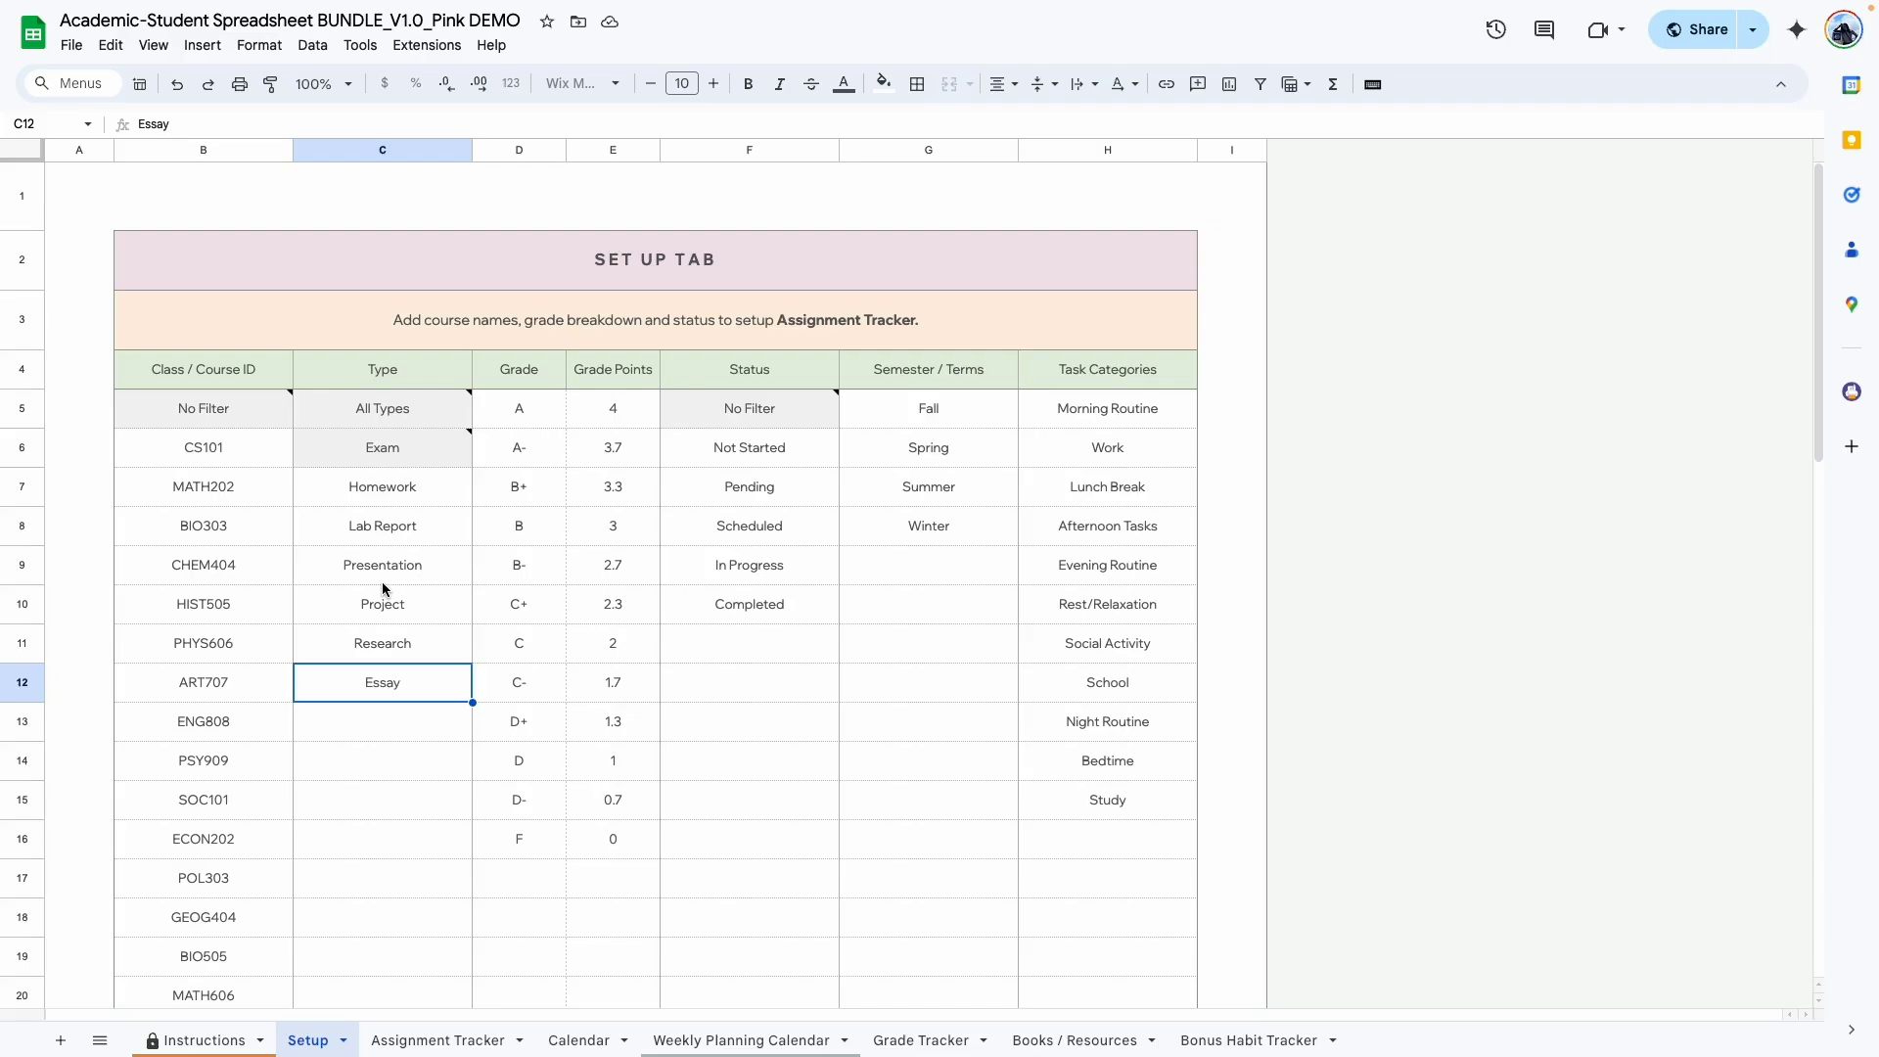
pyautogui.click(242, 401)
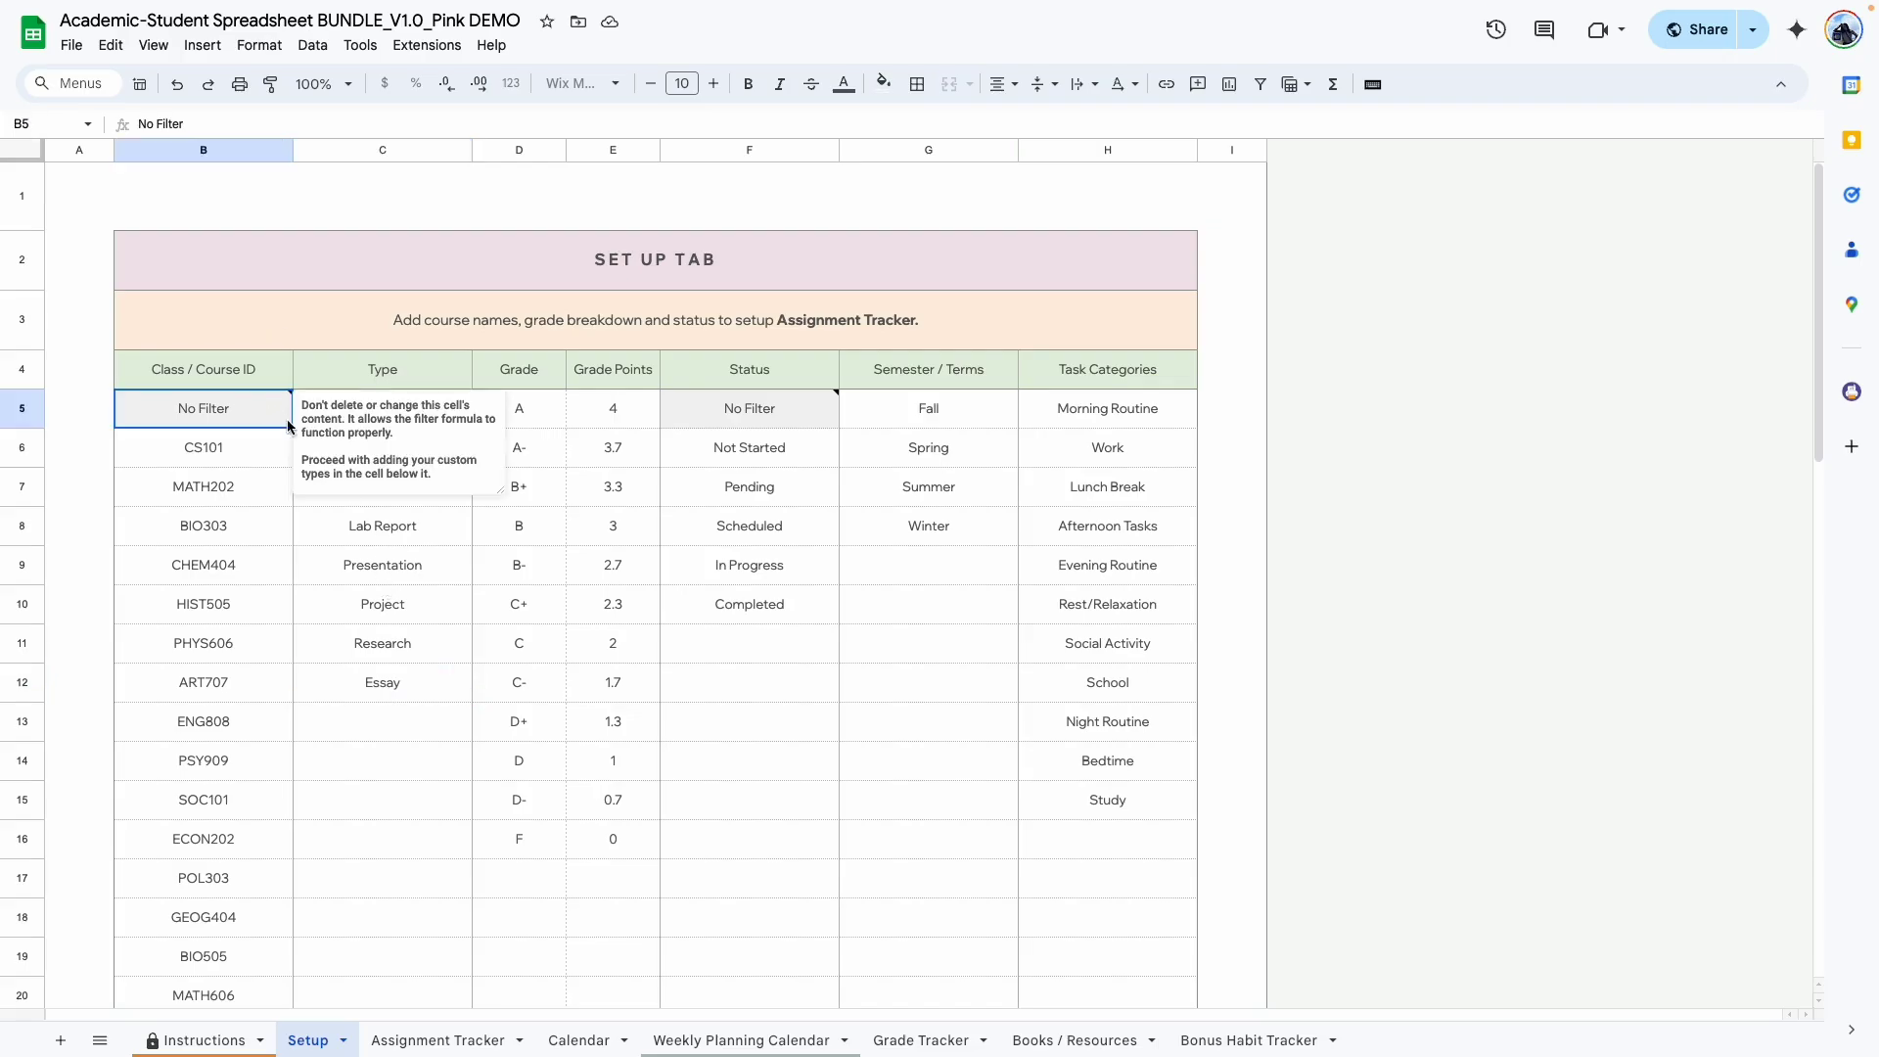
pyautogui.click(302, 565)
pyautogui.click(359, 418)
pyautogui.press('Down')
pyautogui.press('Down')
pyautogui.press('Down')
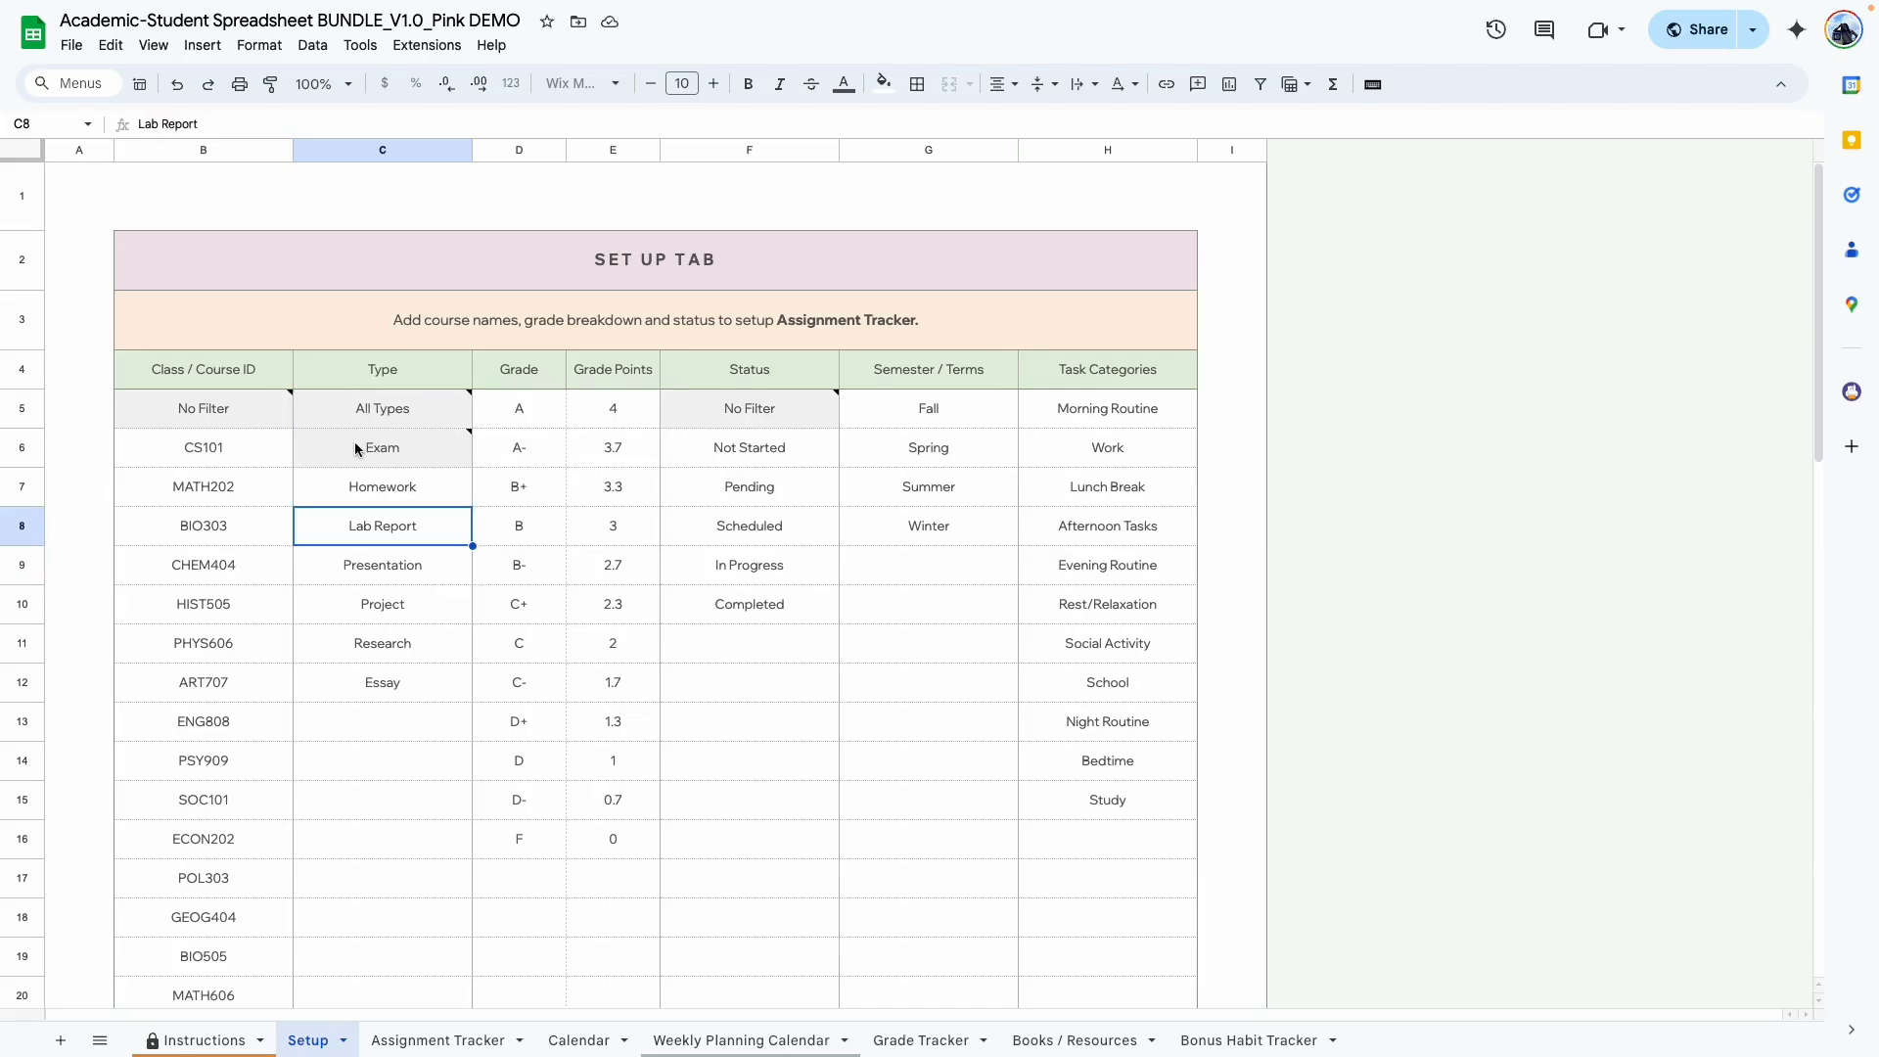
pyautogui.click(392, 415)
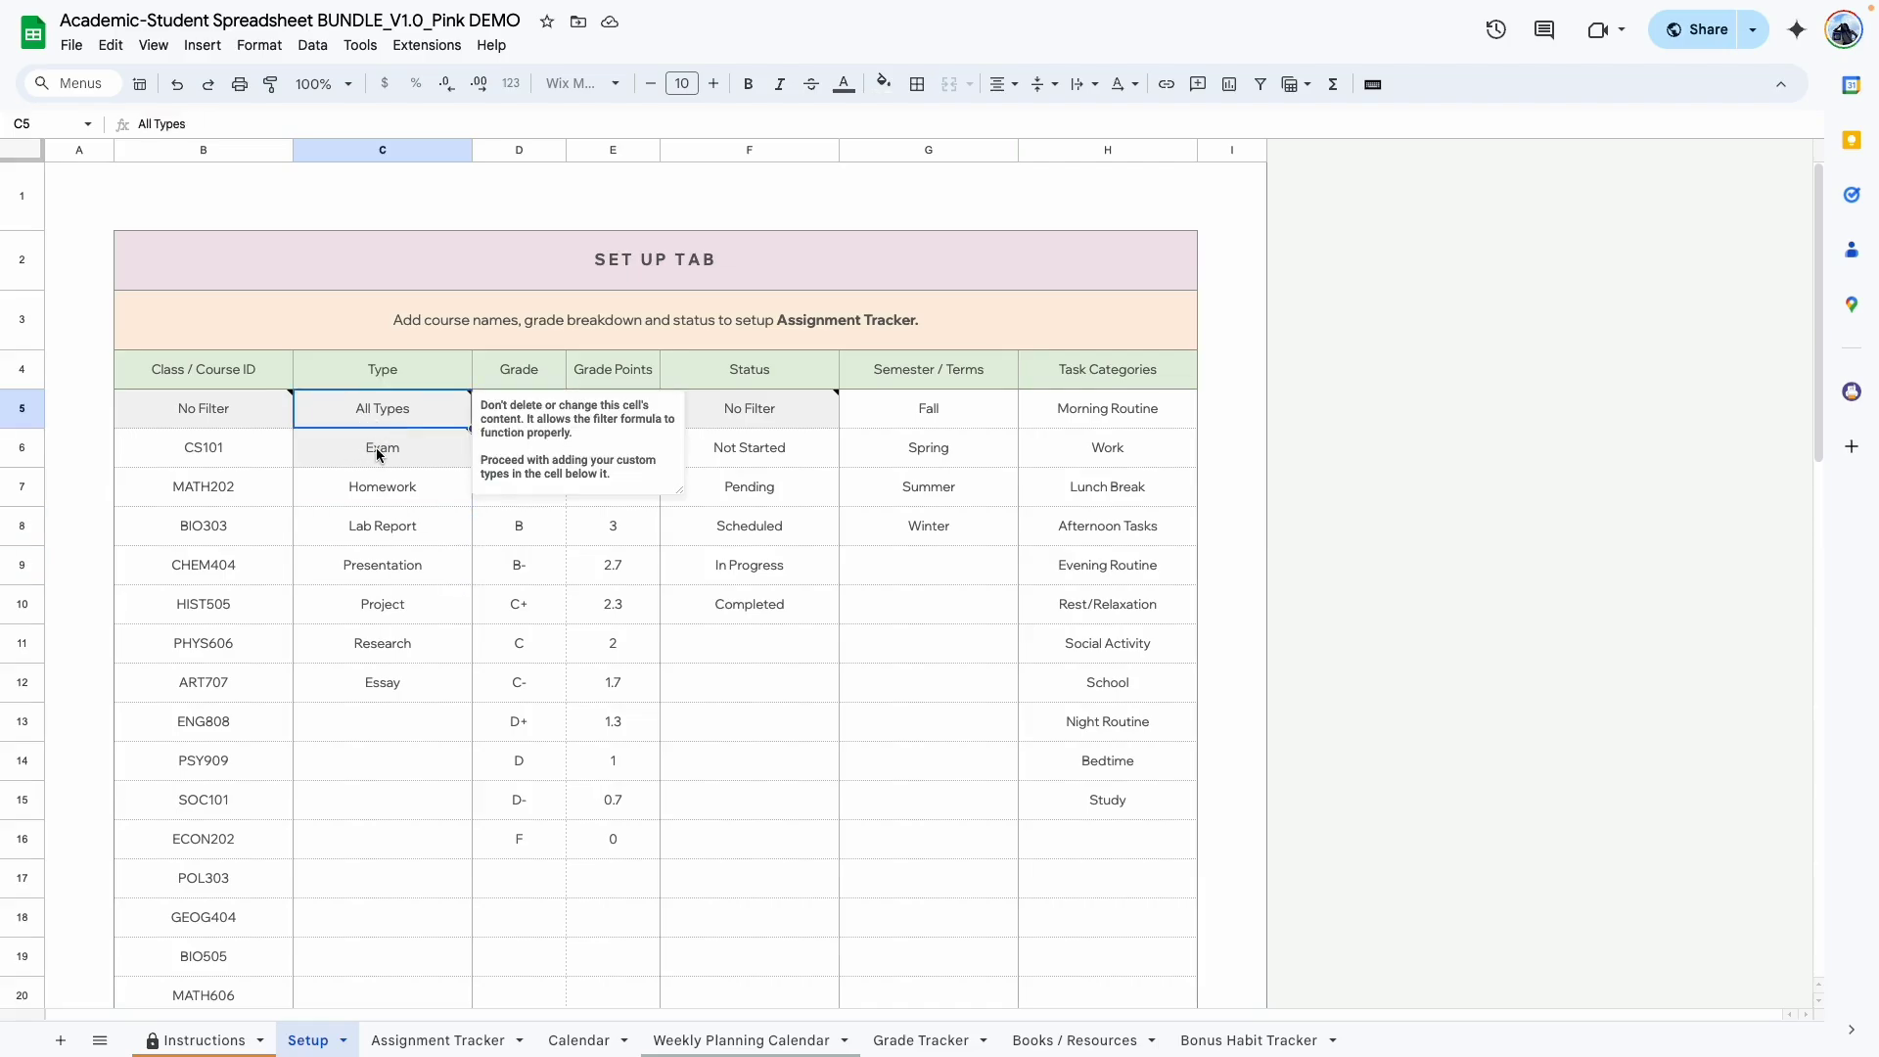
pyautogui.click(376, 448)
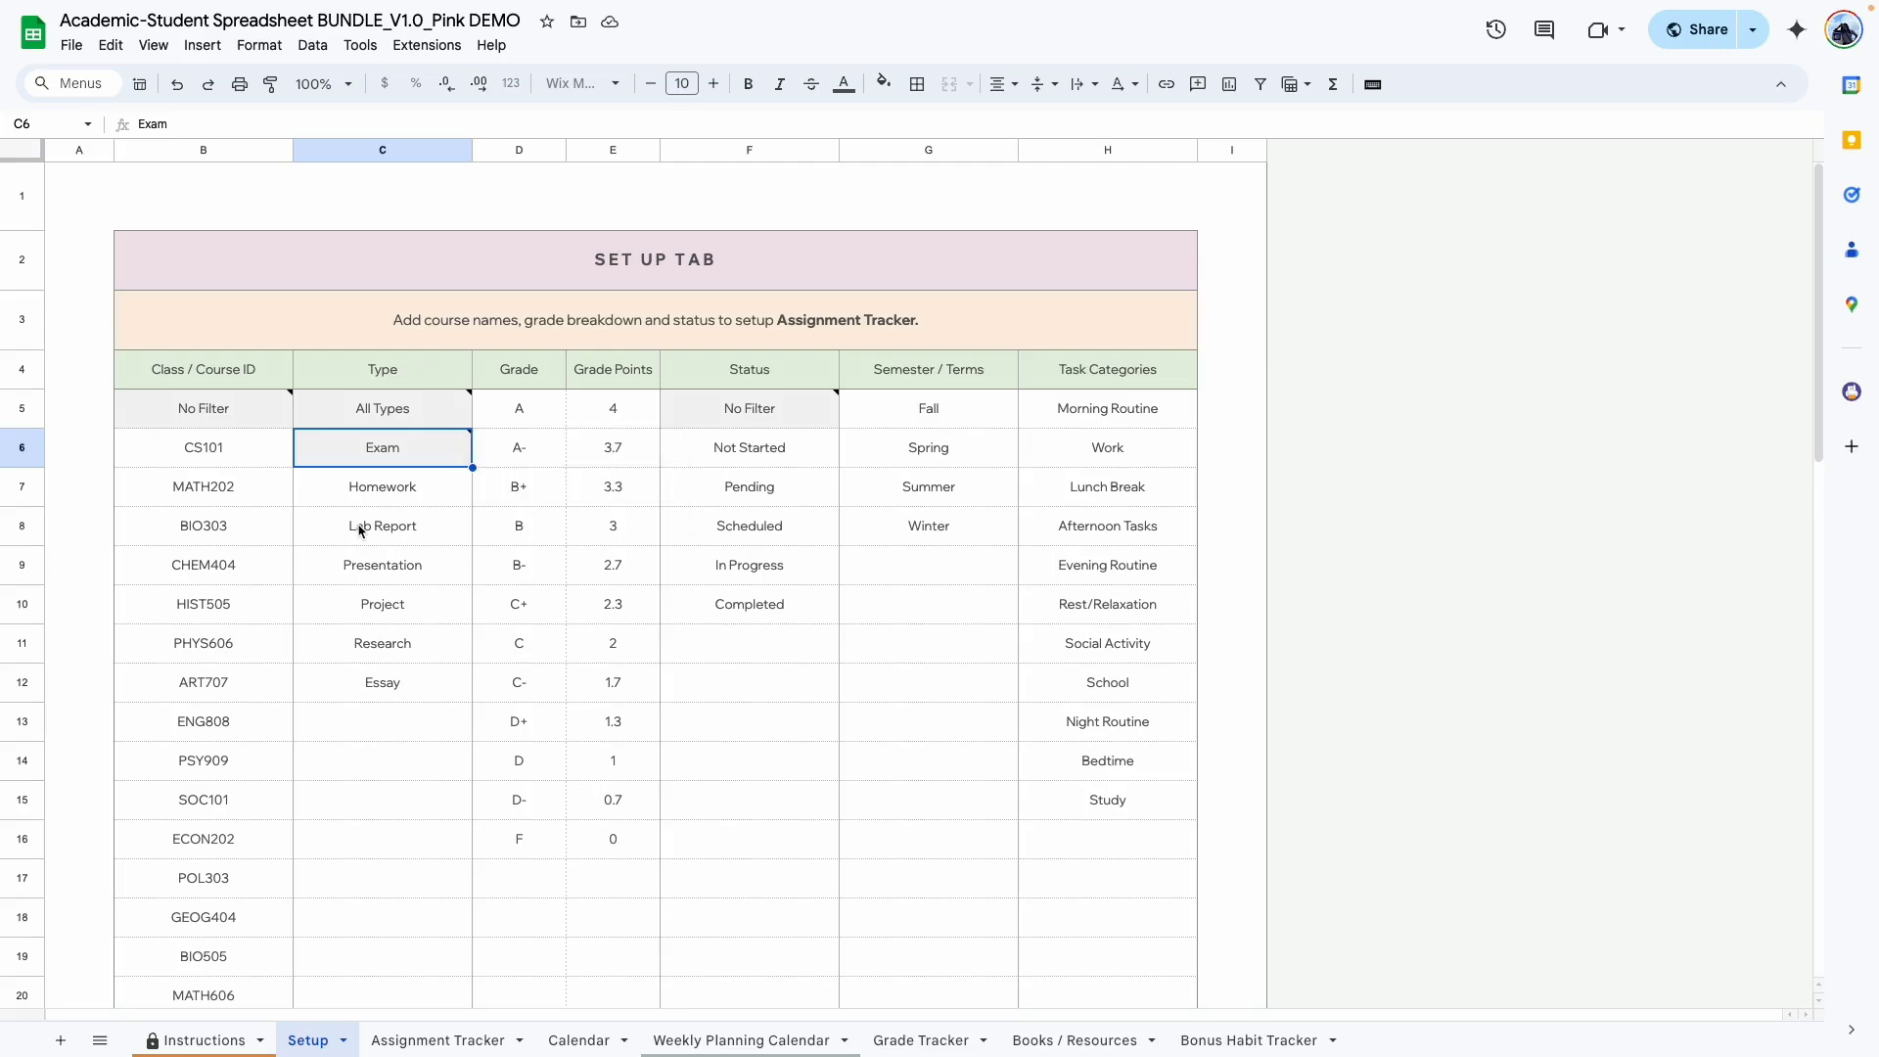
# - Clear all the letter grades from the Grade column and undo the deletion
pyautogui.click(541, 419)
pyautogui.click(517, 497)
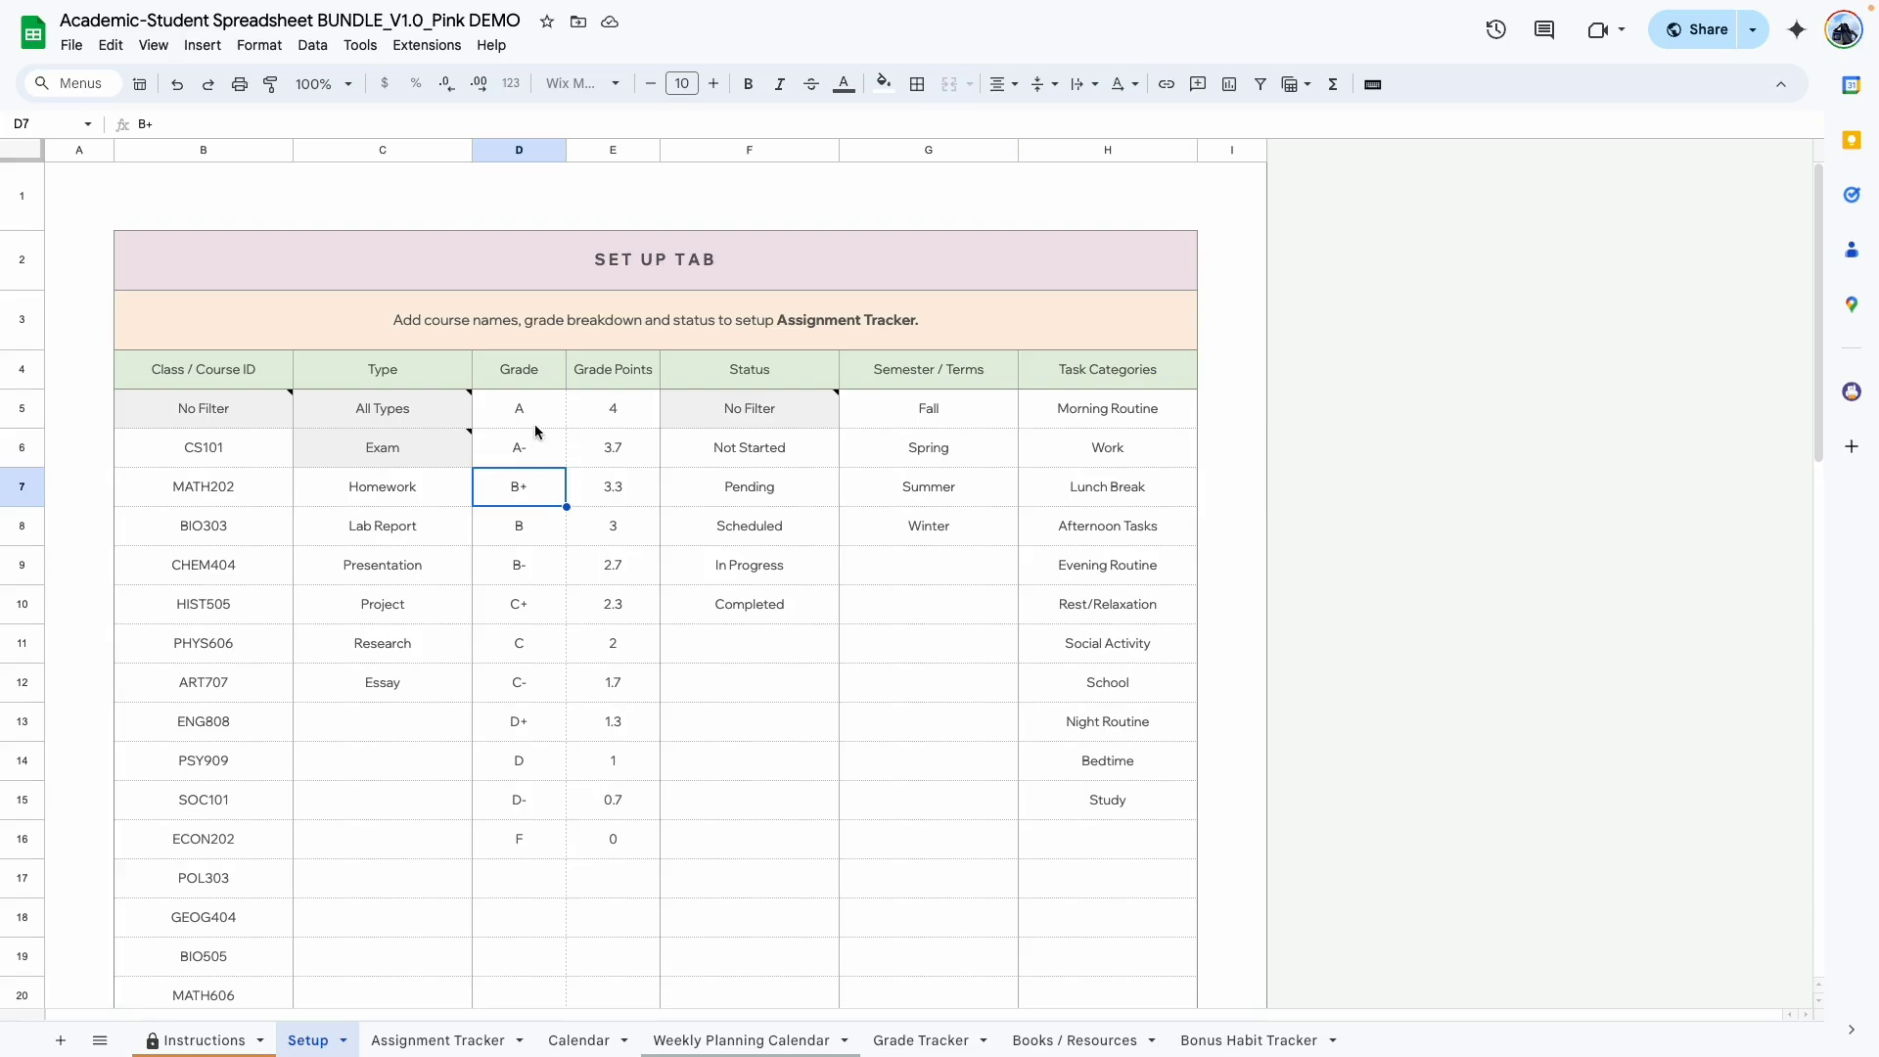
pyautogui.moveTo(543, 409); pyautogui.dragTo(508, 835)
pyautogui.press('Delete')
pyautogui.click(526, 902)
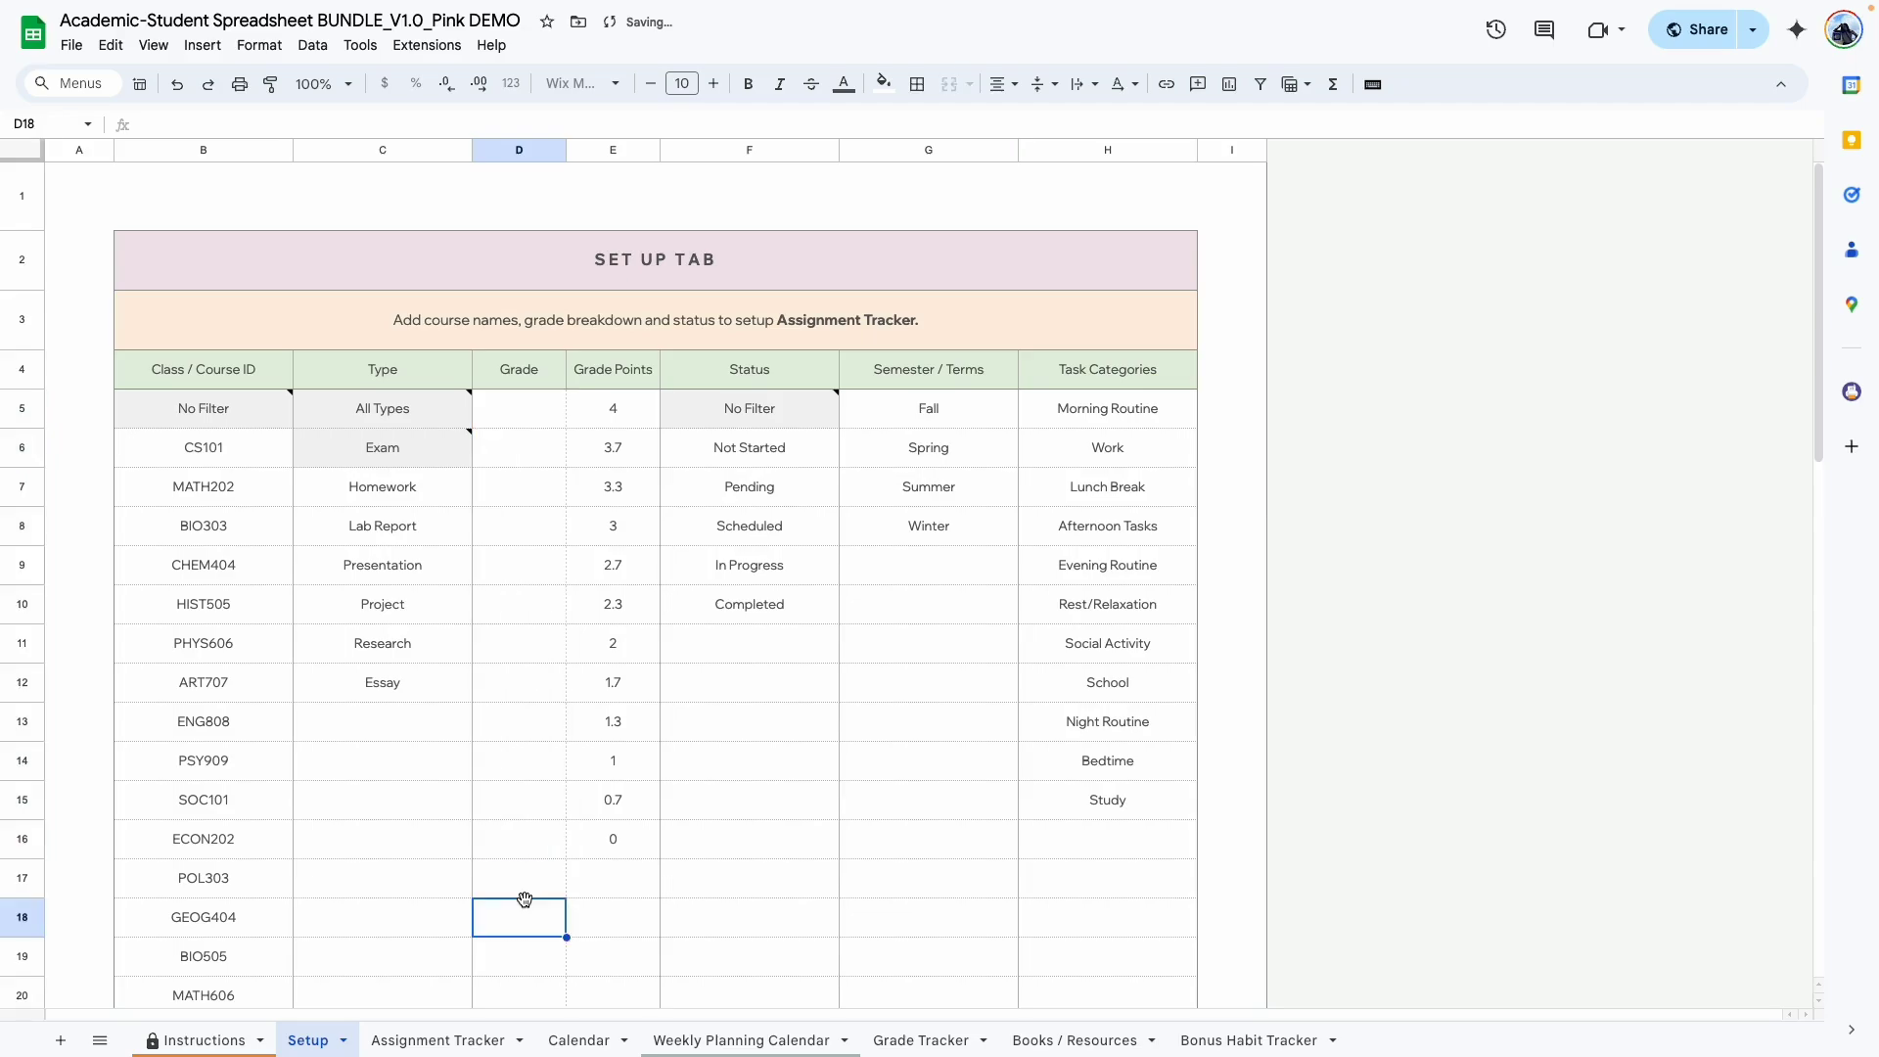
pyautogui.hotkey('ctrl', 'z')
# - Review the Grade Points, Status and Semester / Terms columns of the setup table
pyautogui.click(612, 604)
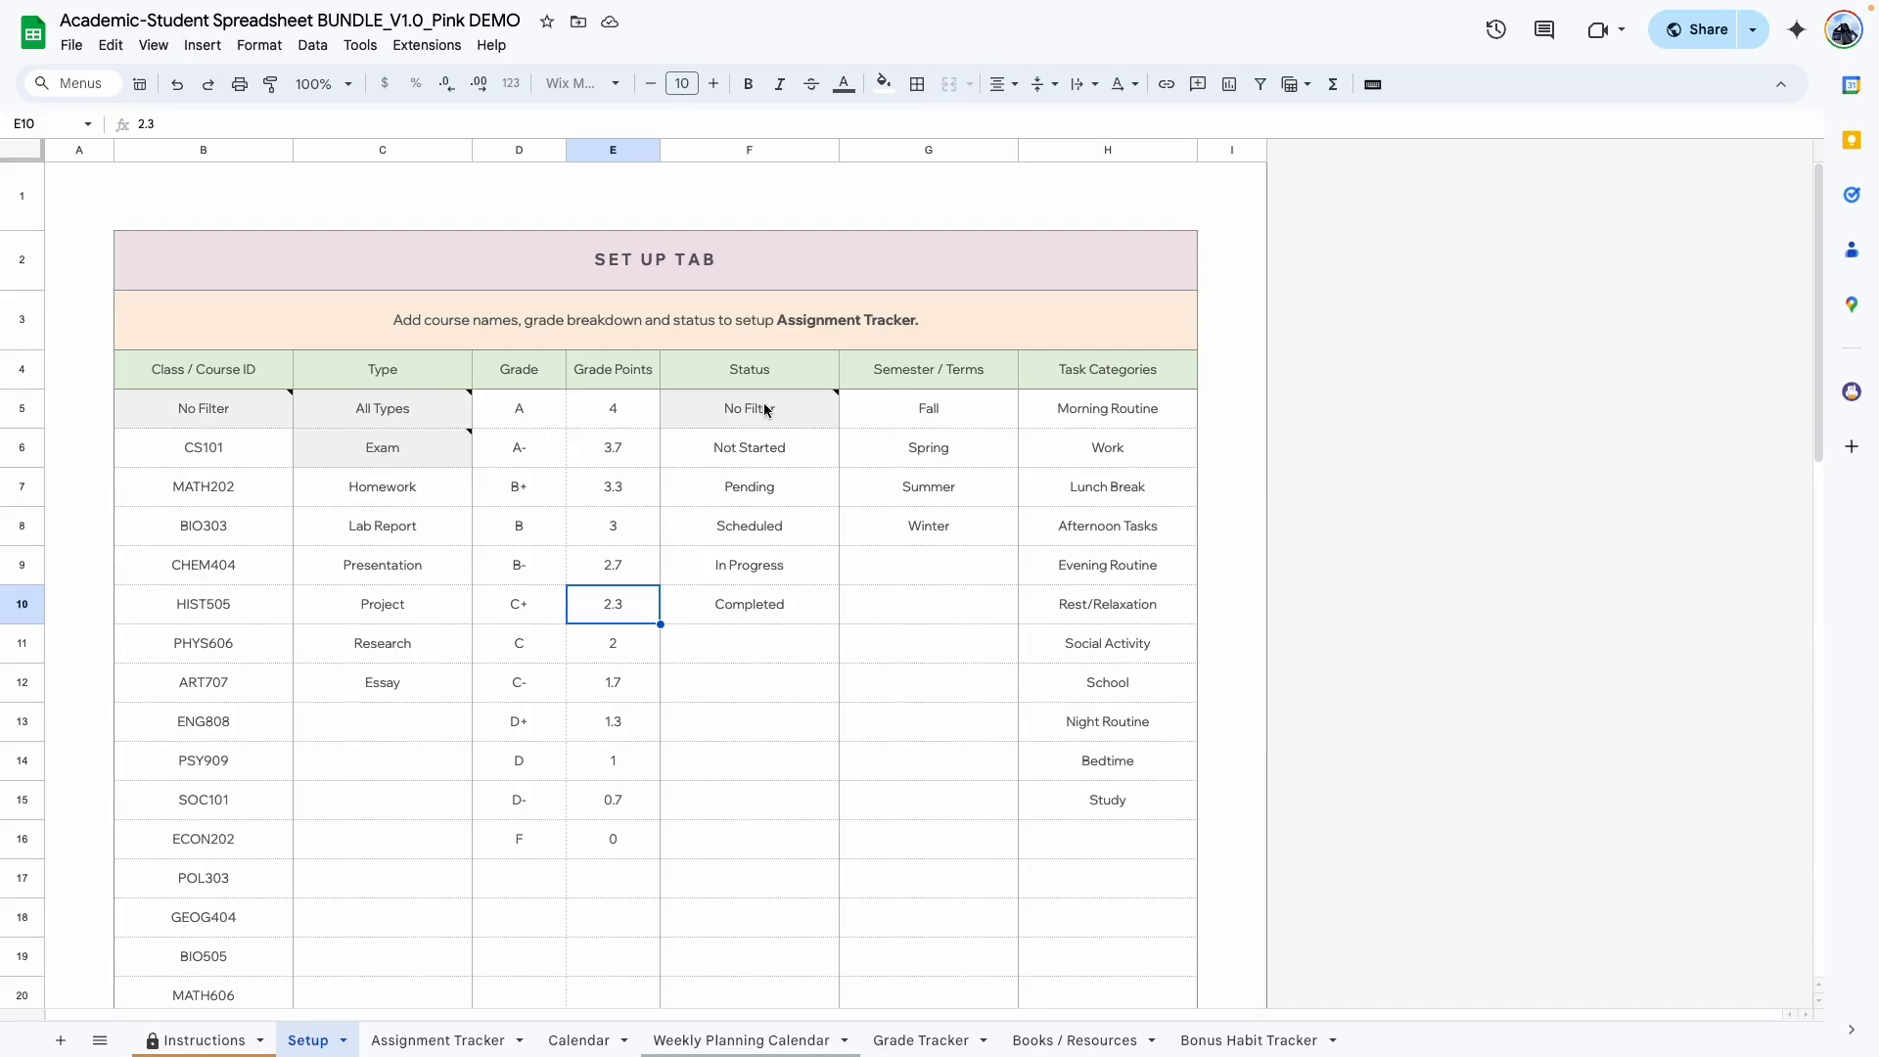
pyautogui.click(754, 635)
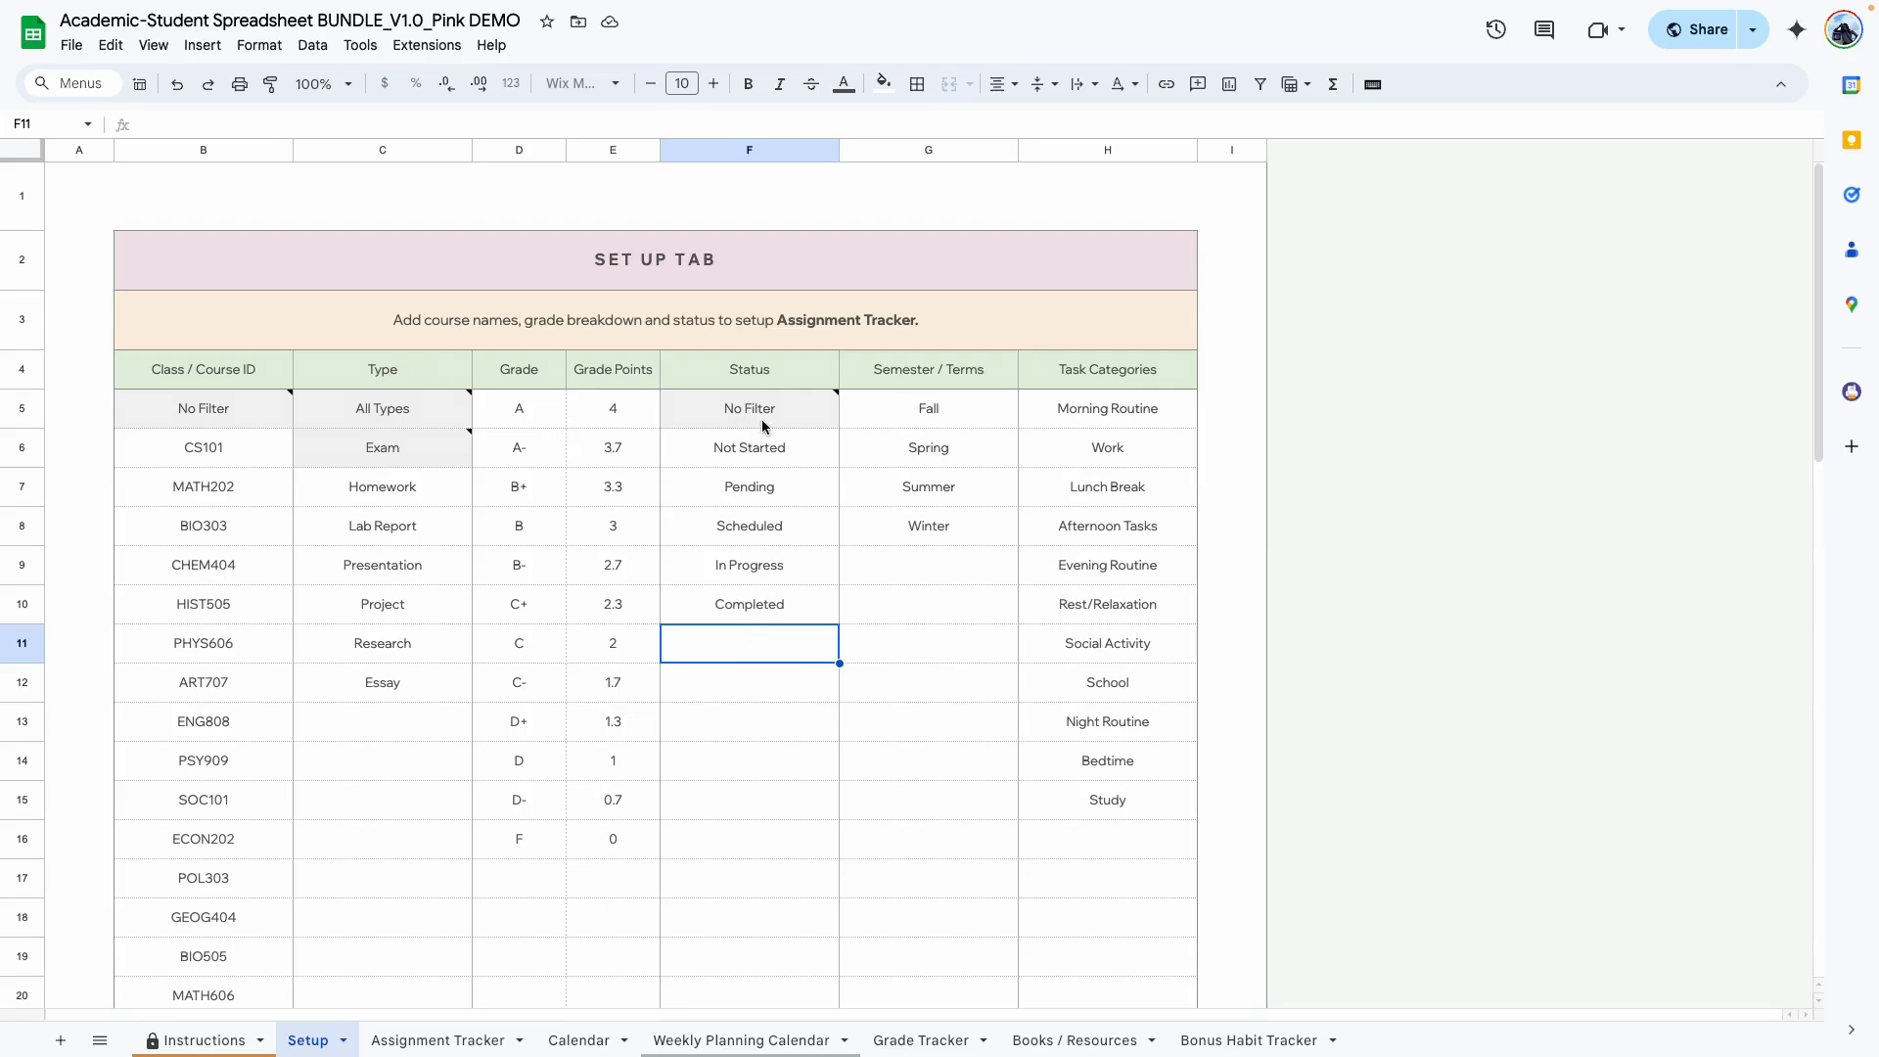
pyautogui.click(896, 736)
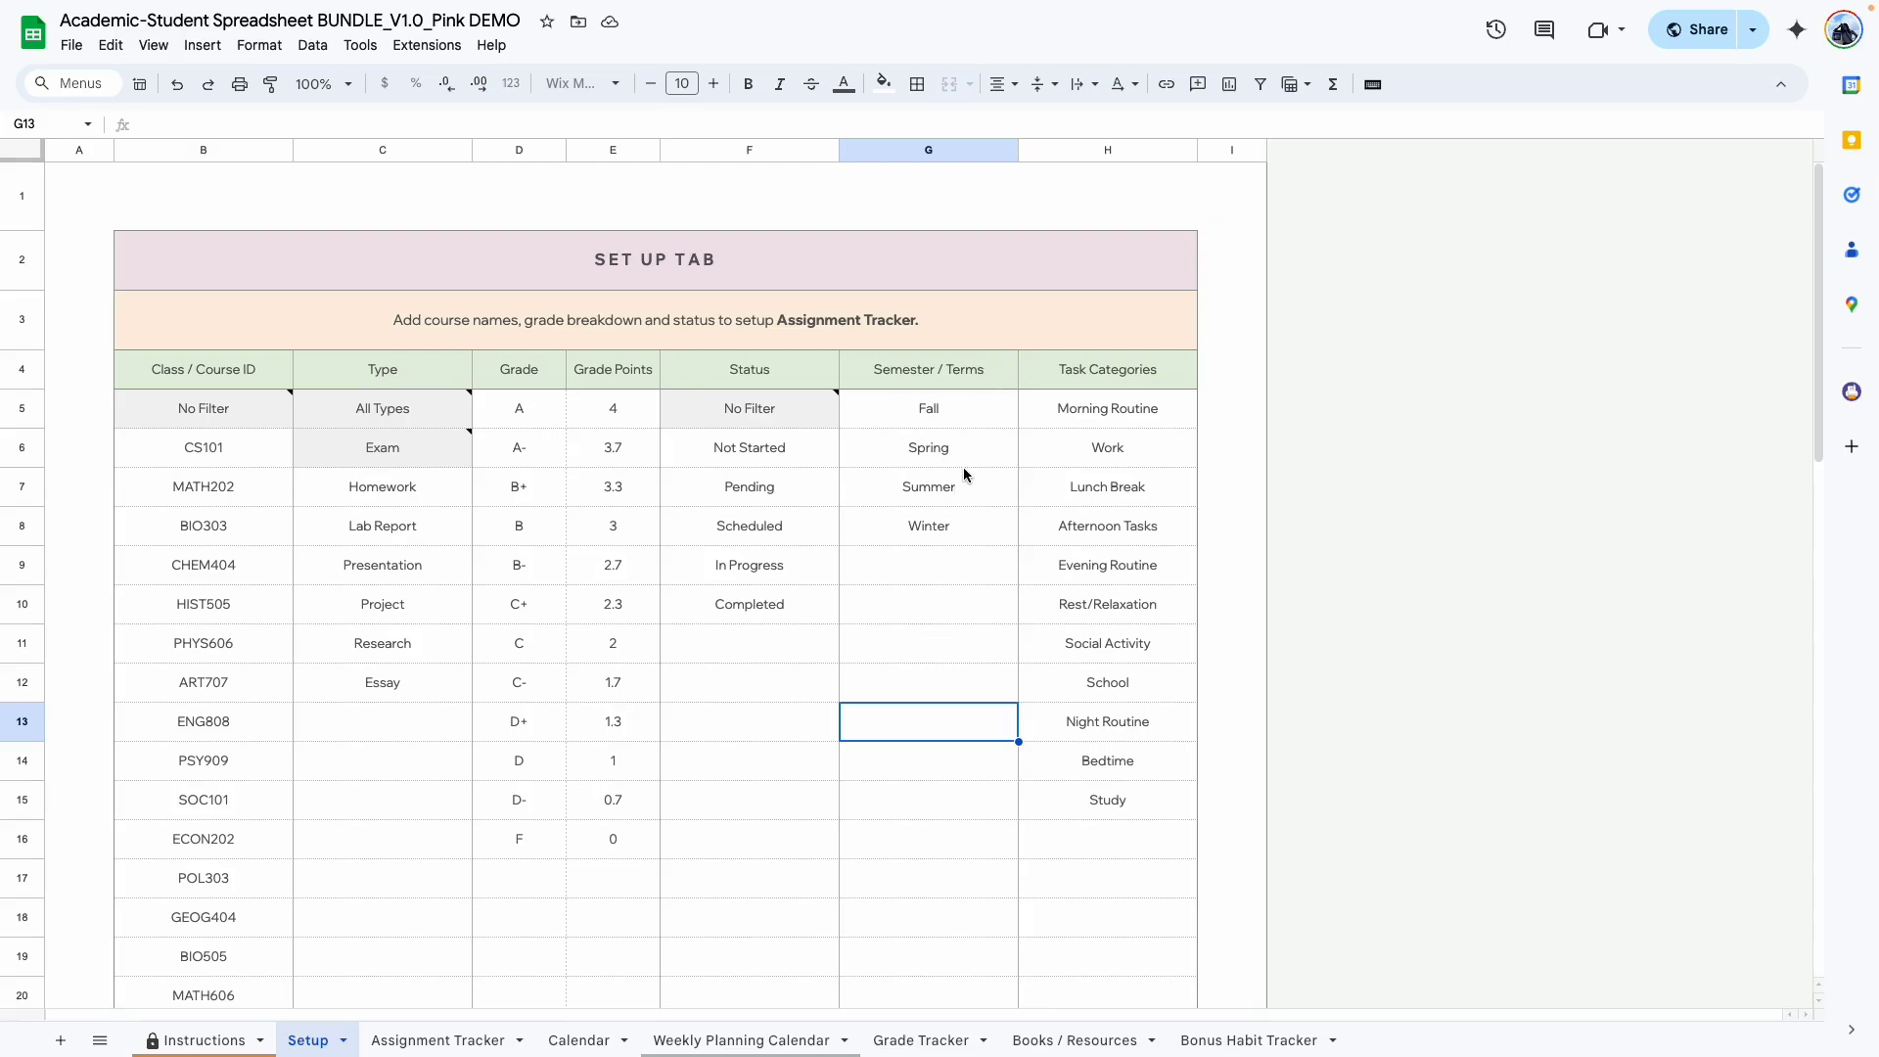
pyautogui.click(957, 417)
pyautogui.click(942, 447)
pyautogui.click(934, 487)
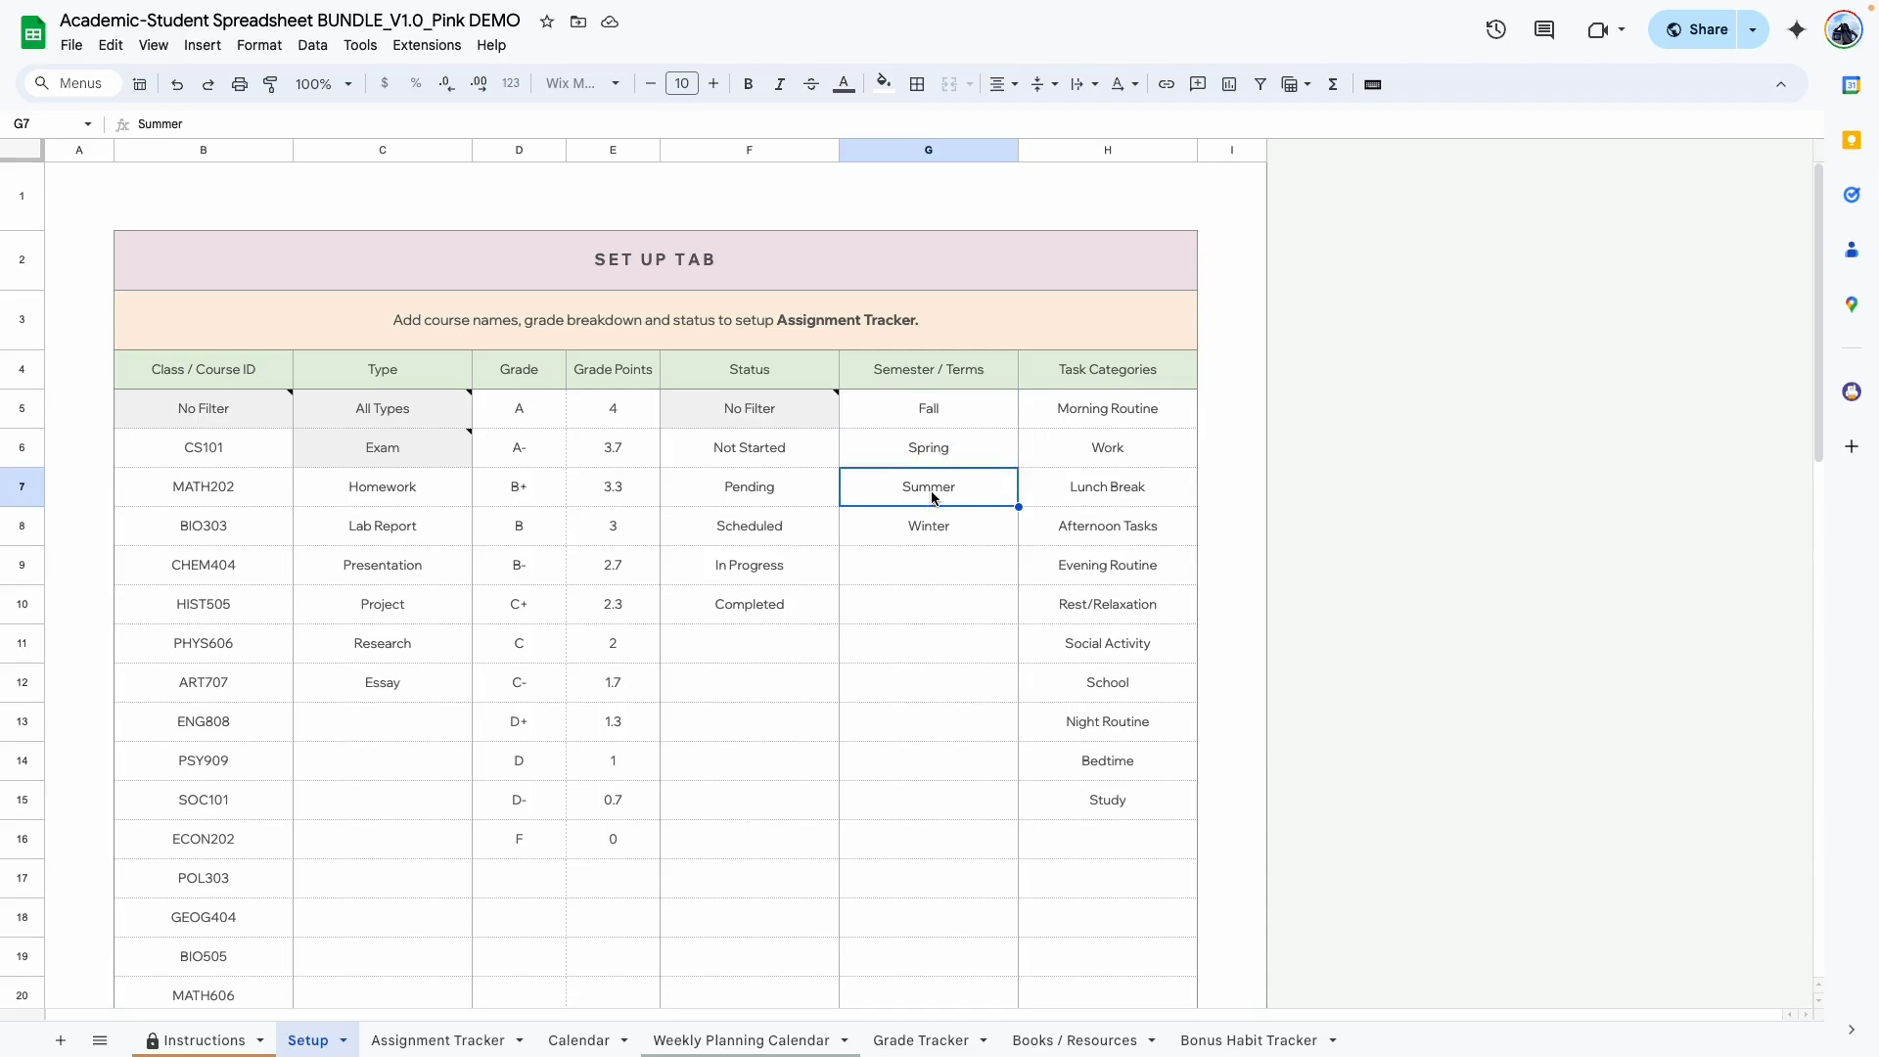
pyautogui.click(933, 526)
pyautogui.click(908, 573)
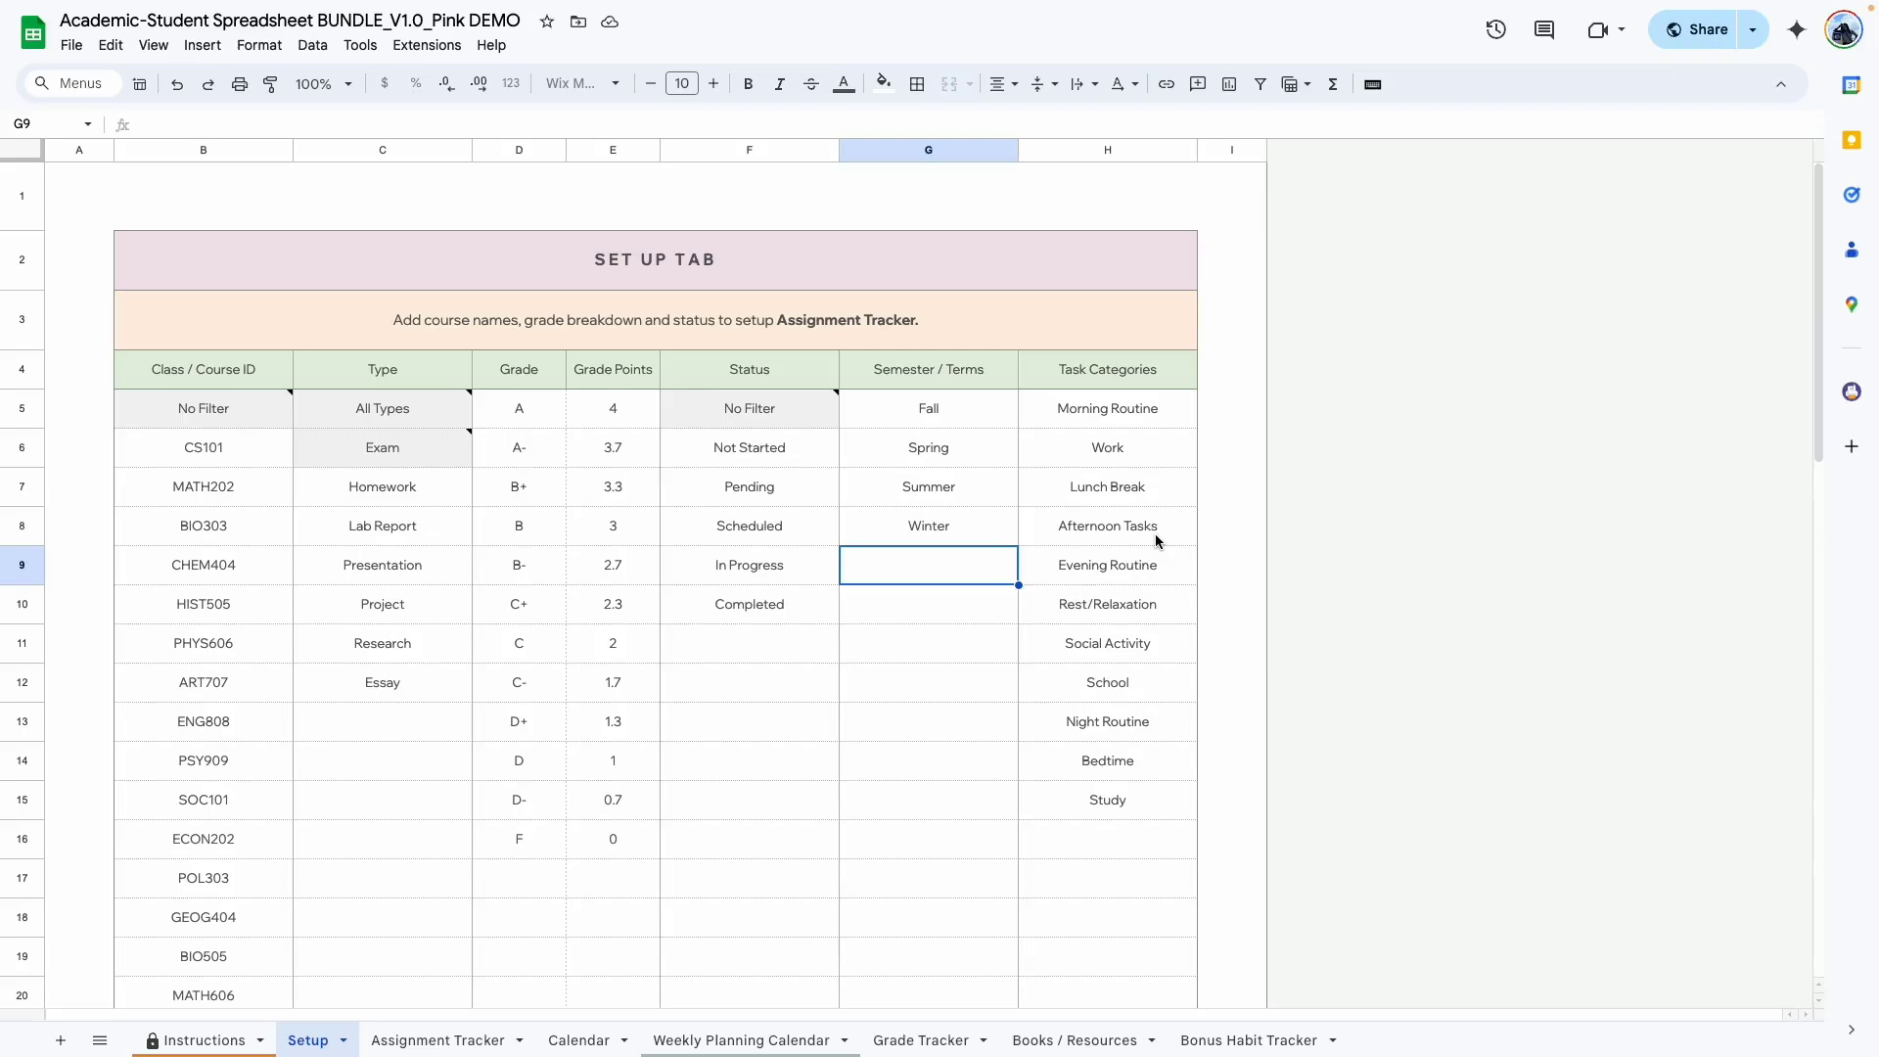
# - Look through the setup table down to its last row to check the space for further entries
pyautogui.scroll(-1, 337, 511)
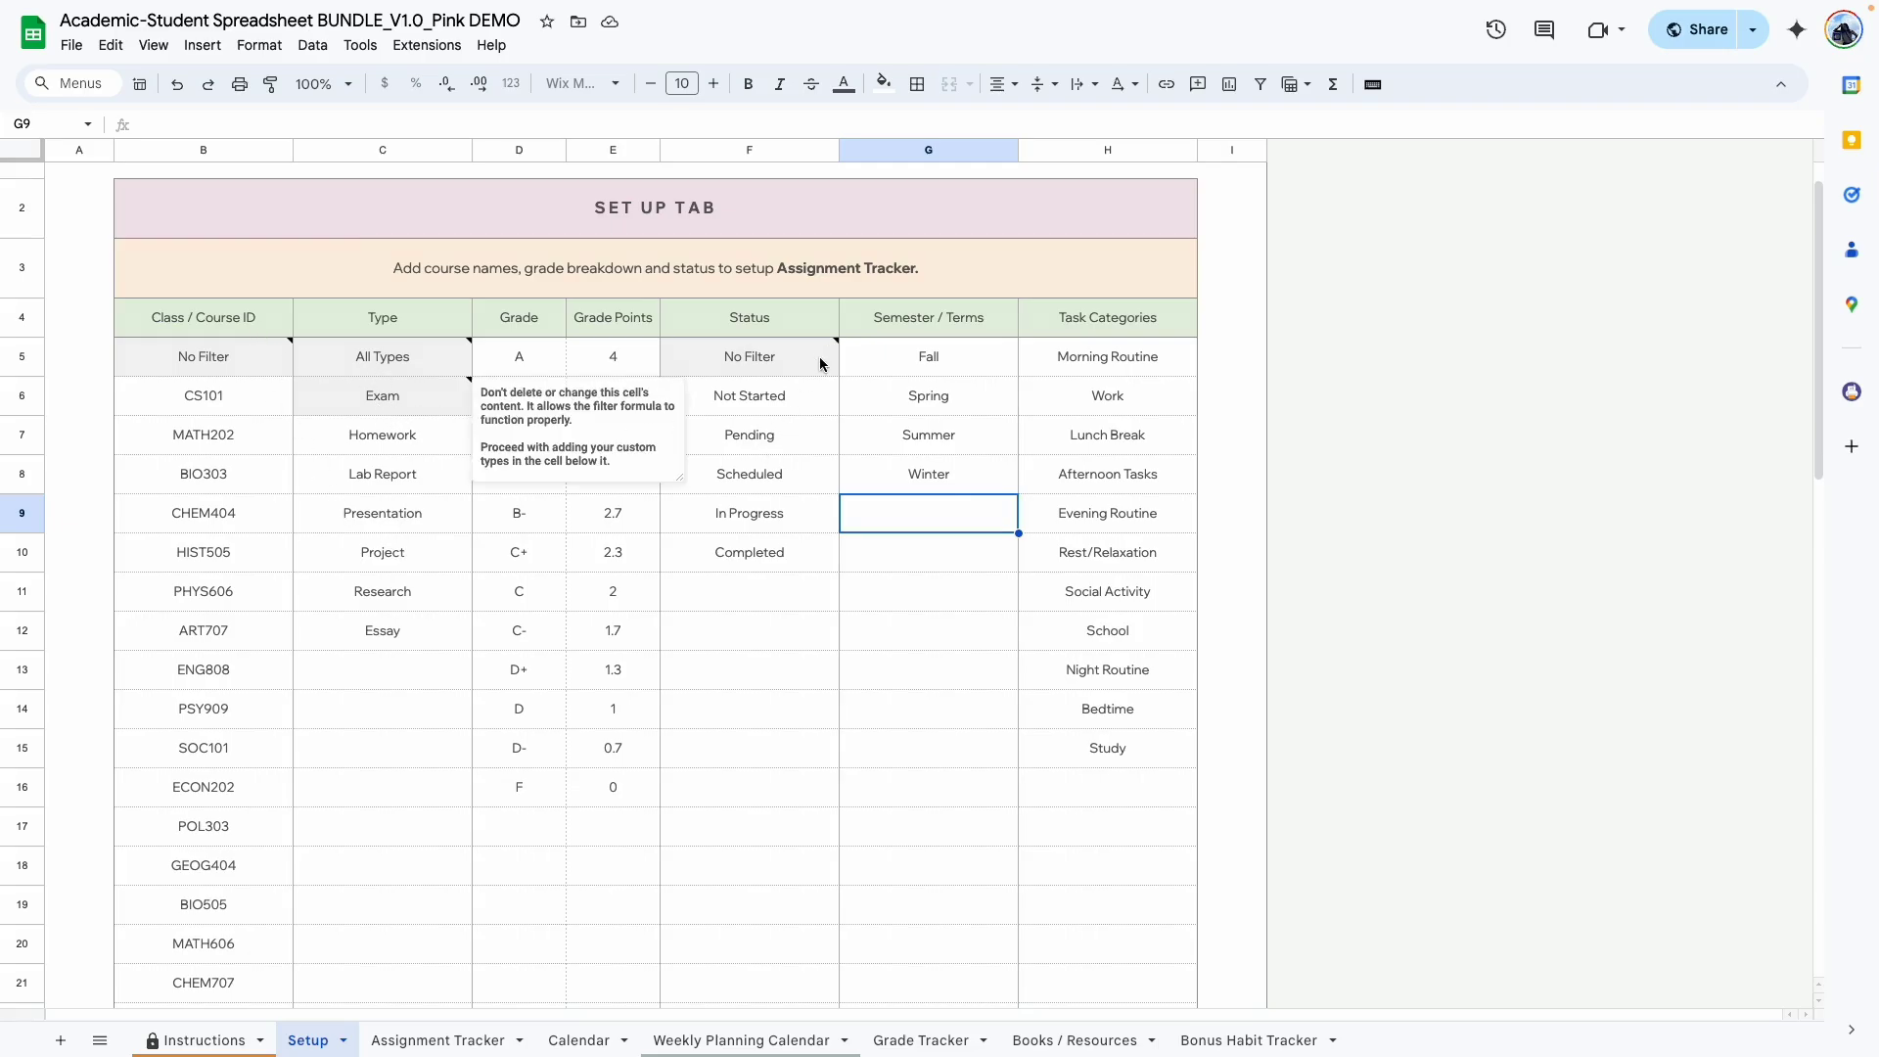
pyautogui.scroll(-5, 281, 597)
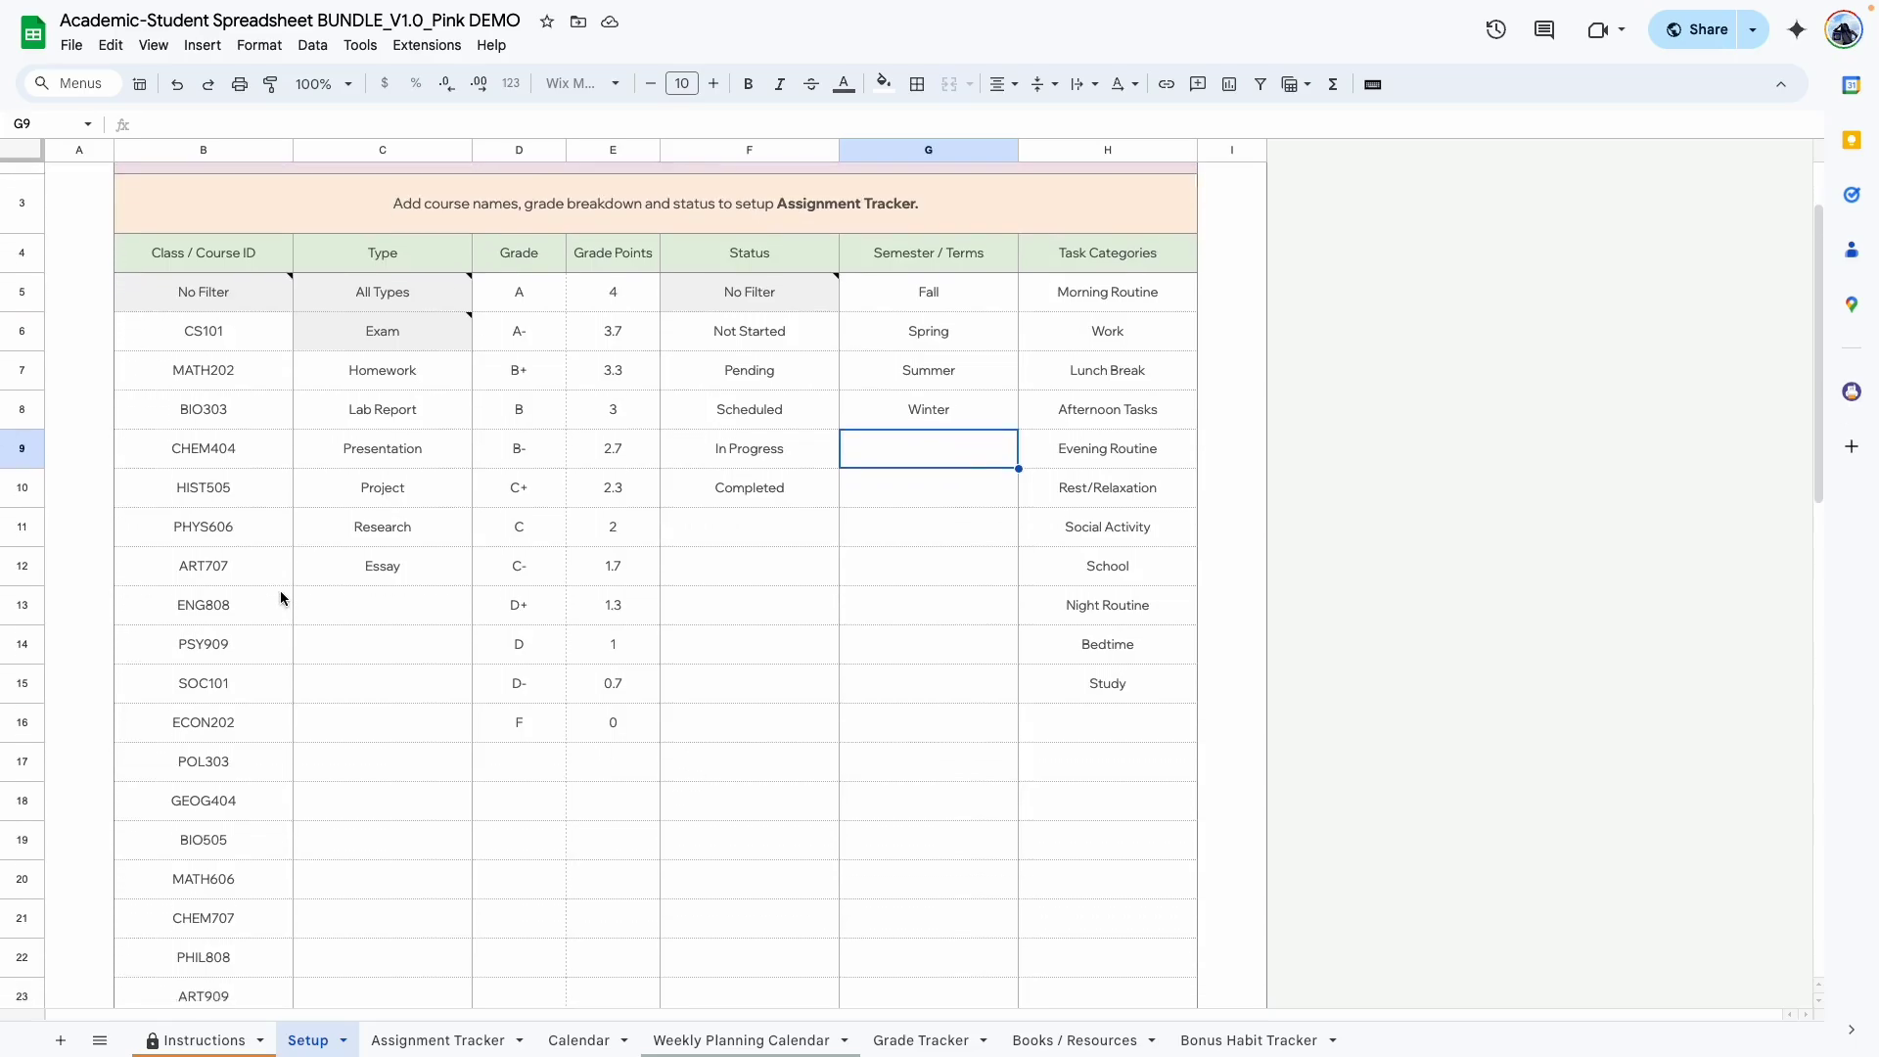
pyautogui.scroll(-8, 279, 616)
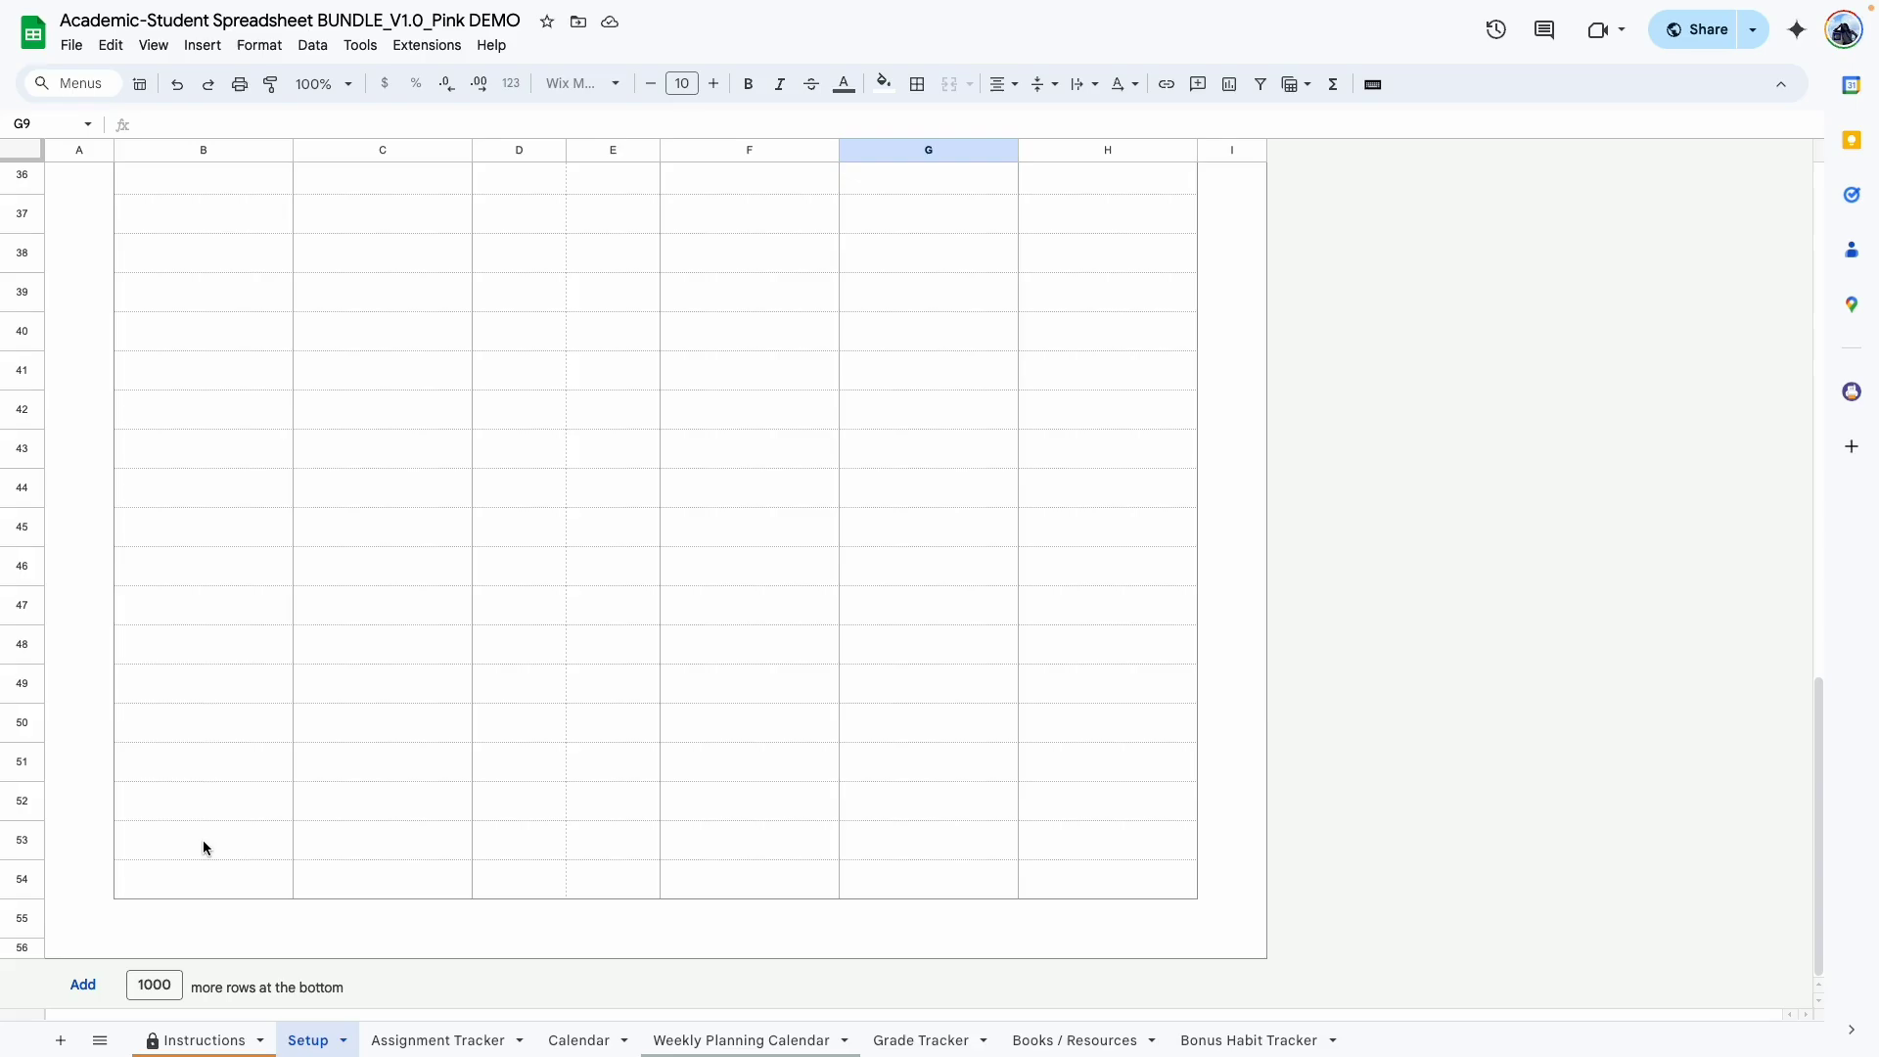
pyautogui.scroll(10, 203, 841)
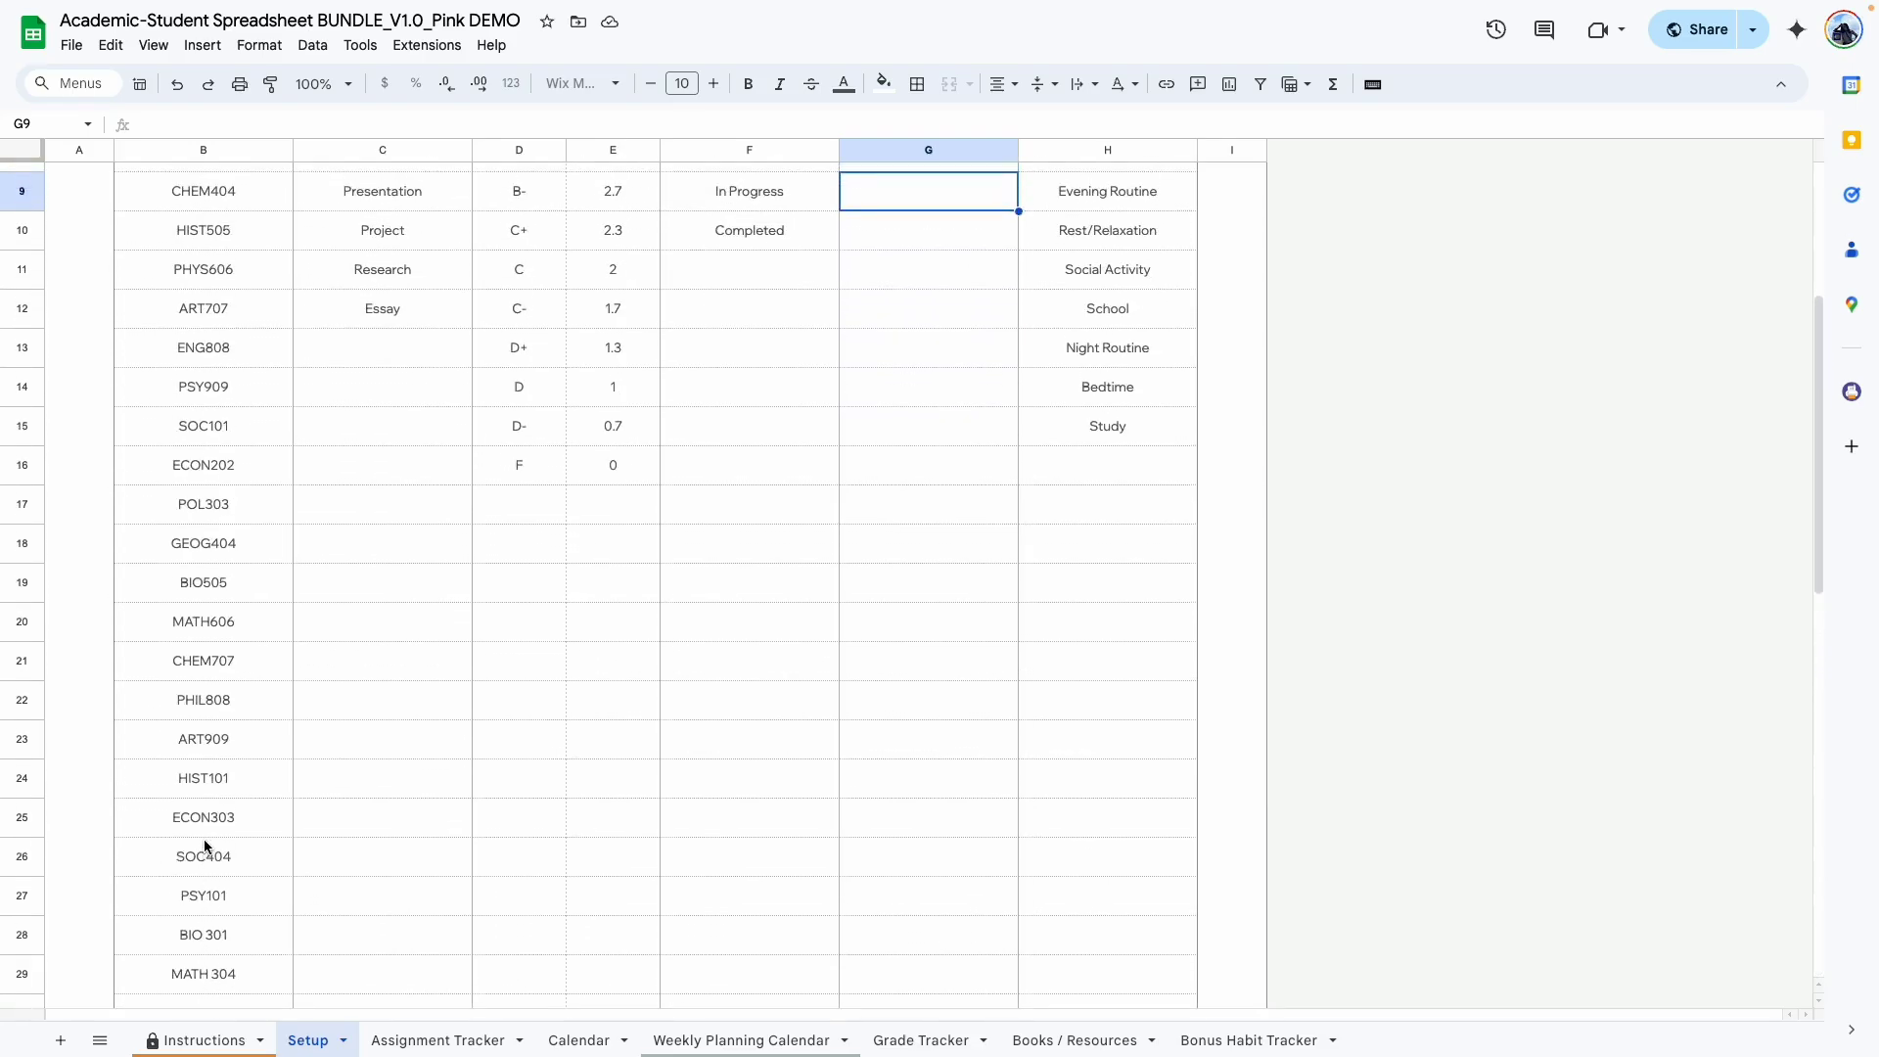
pyautogui.scroll(-10, 204, 838)
pyautogui.scroll(10, 261, 813)
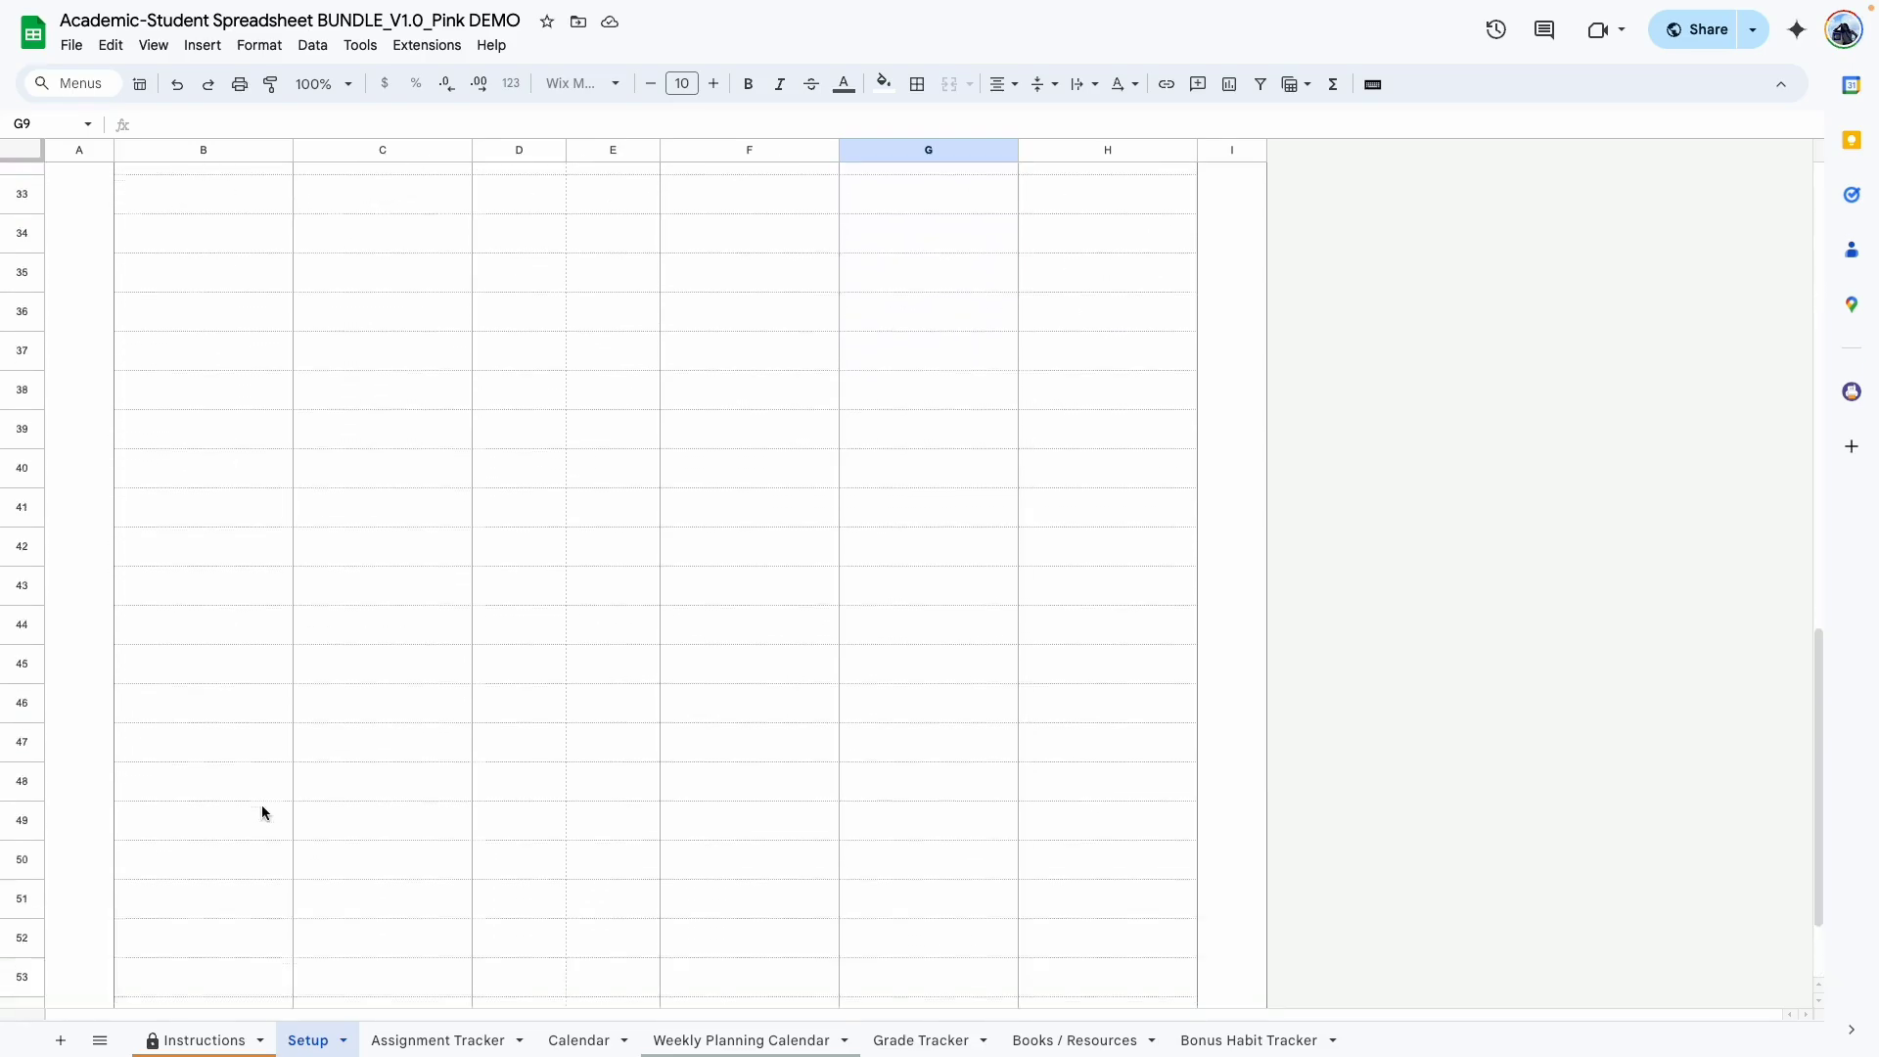
# - On the Assignment Tracker sheet, choose MATH202 as course ID and Exam as type for the first assignment, then check its name
pyautogui.click(412, 1044)
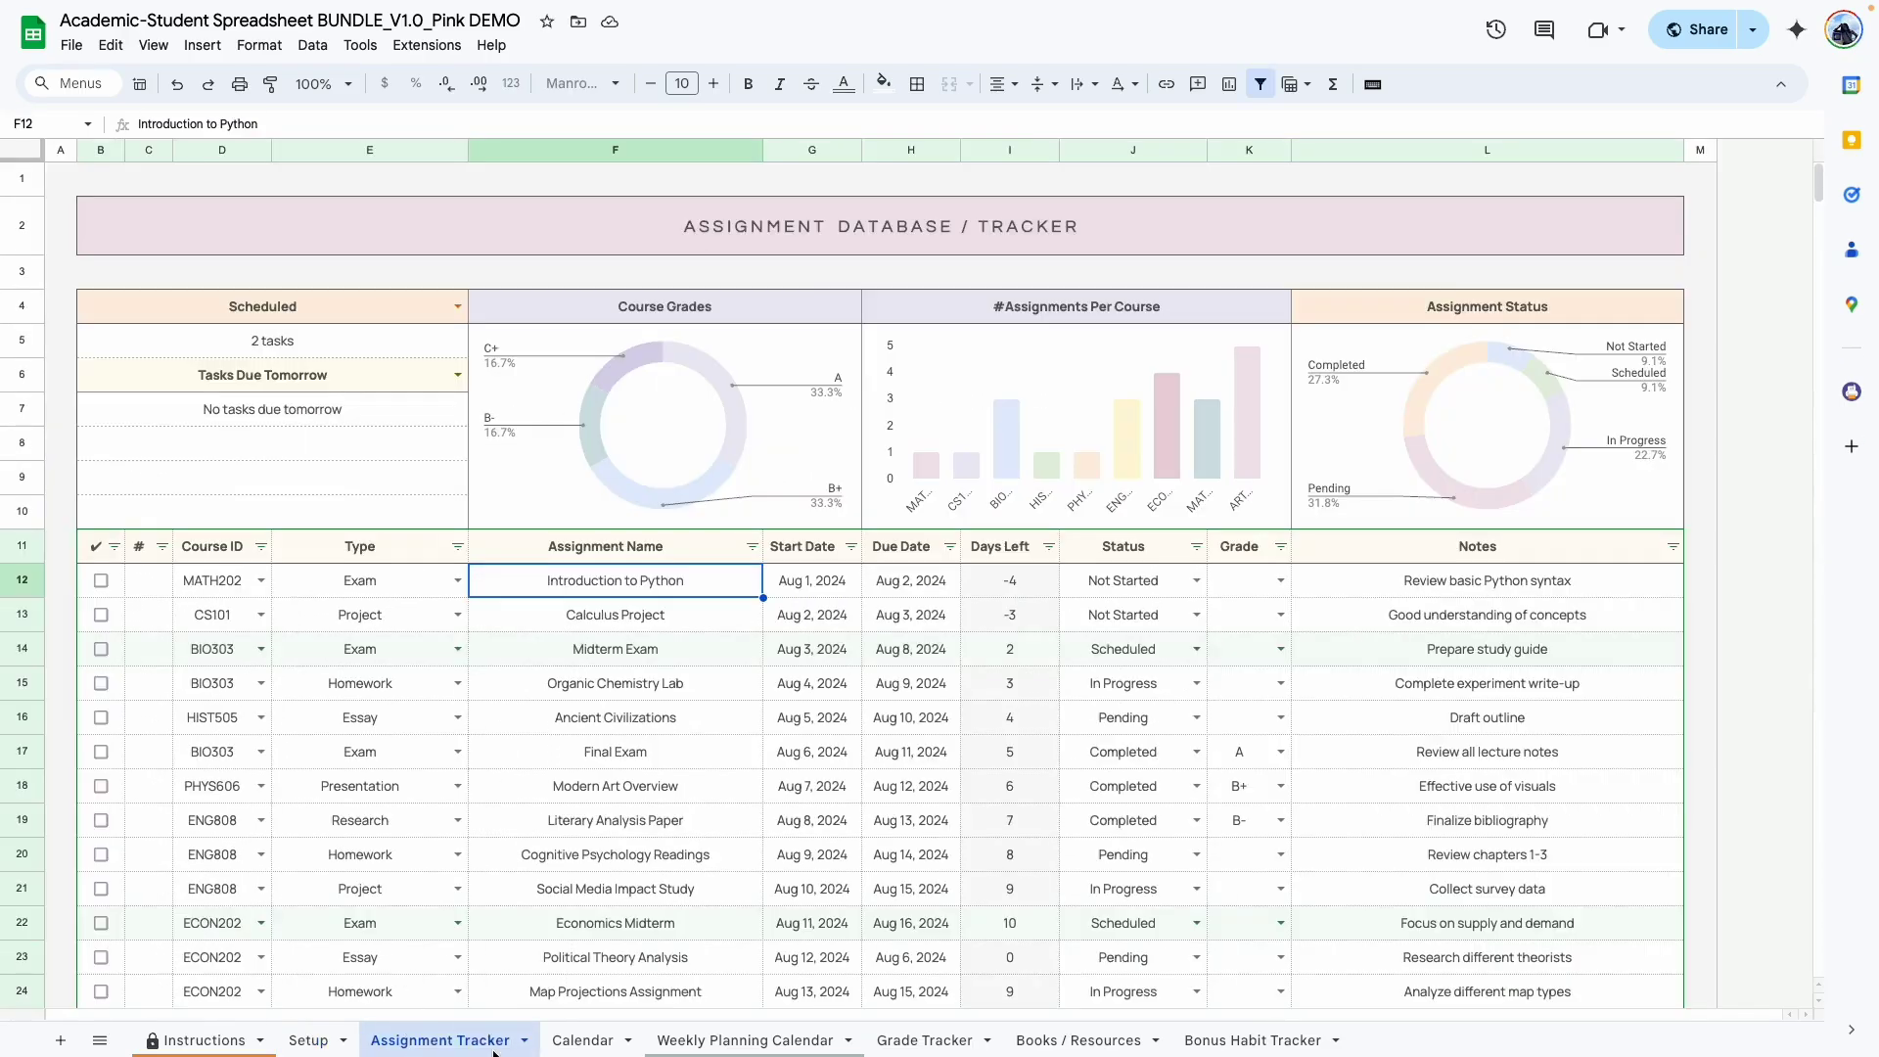
pyautogui.click(262, 582)
pyautogui.click(217, 615)
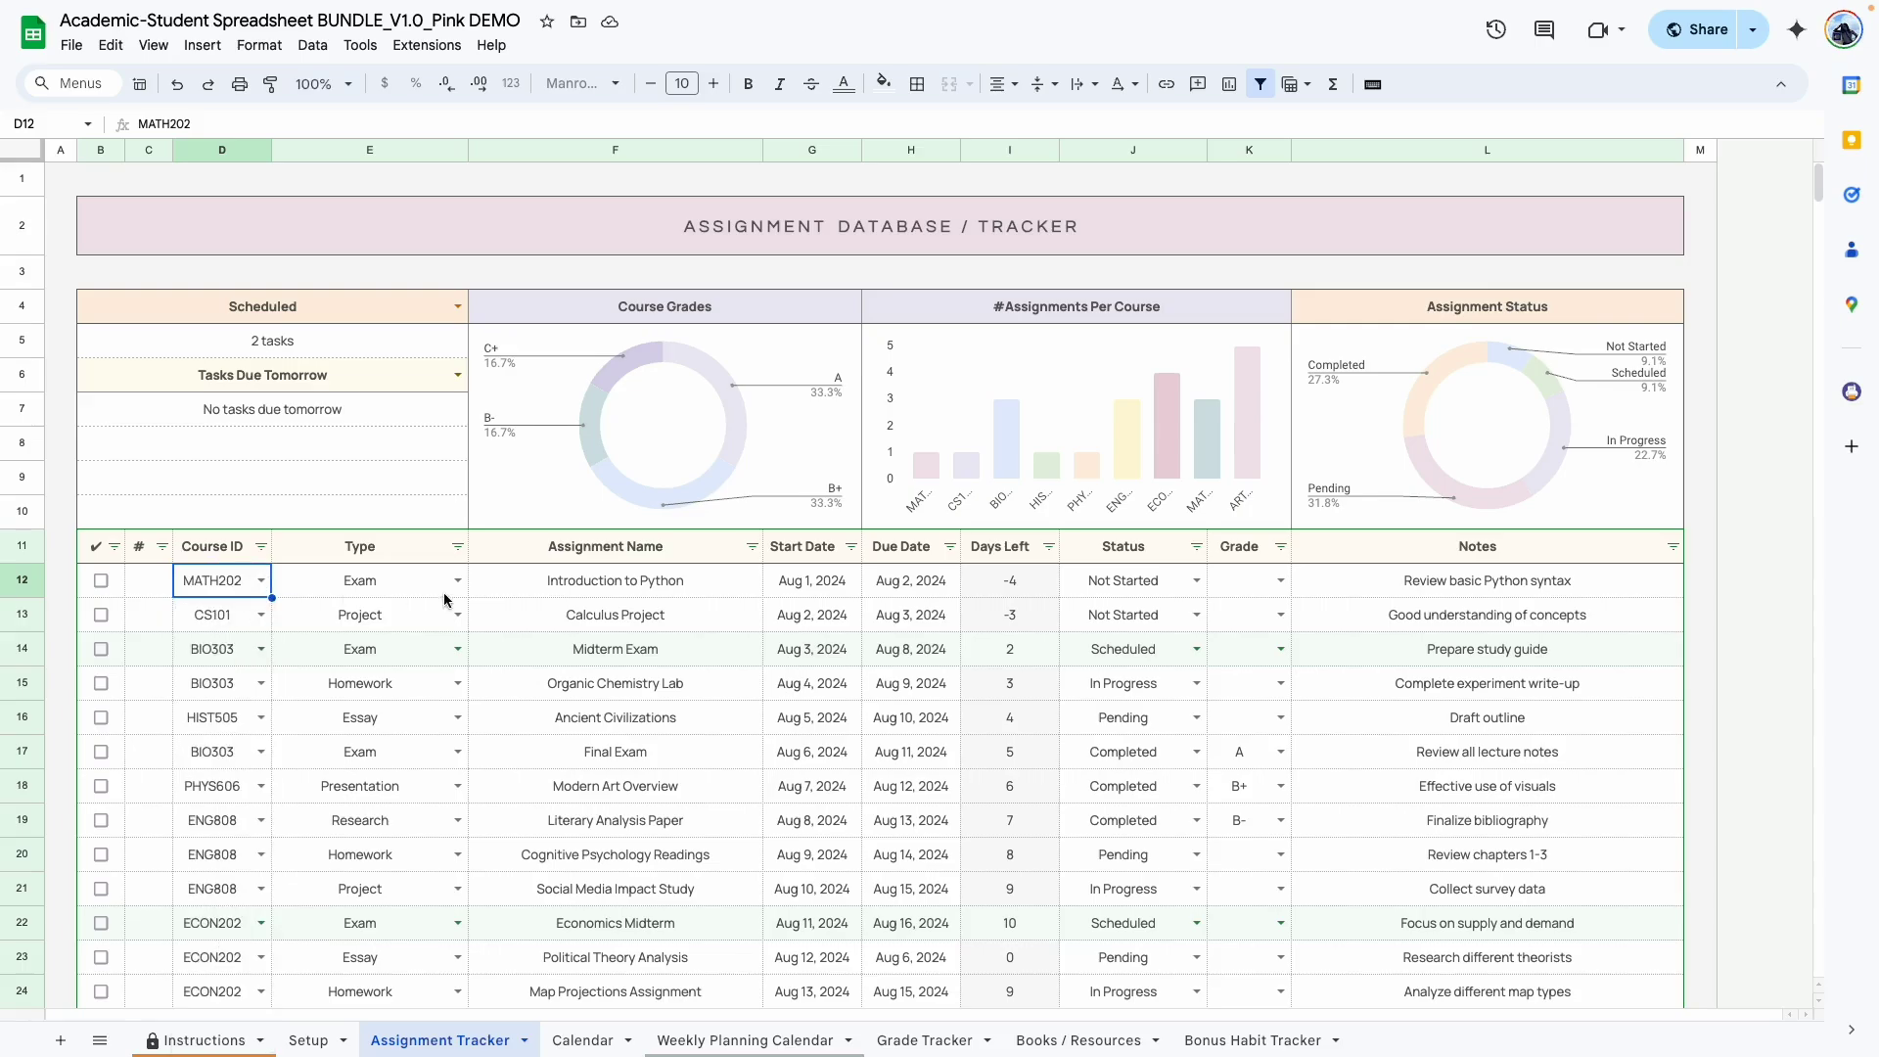
pyautogui.click(457, 582)
pyautogui.click(323, 621)
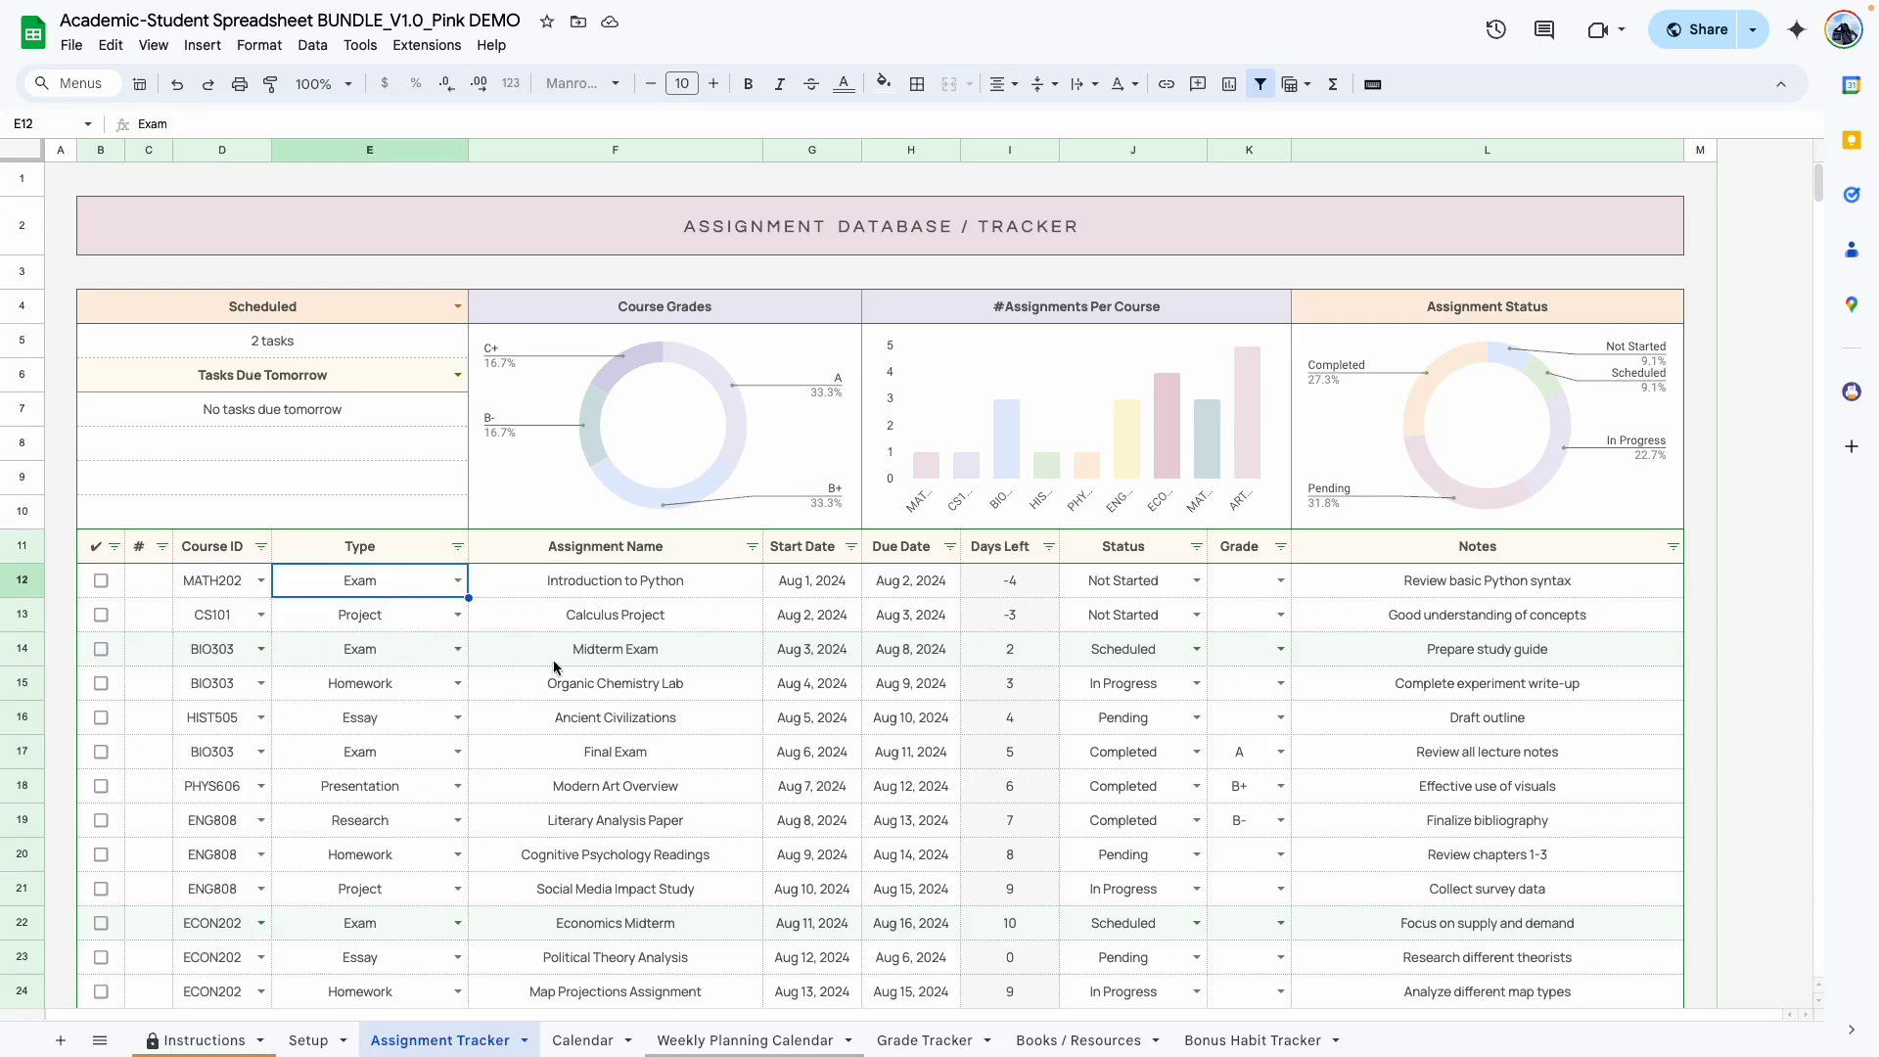
pyautogui.doubleClick(650, 588)
pyautogui.click(618, 660)
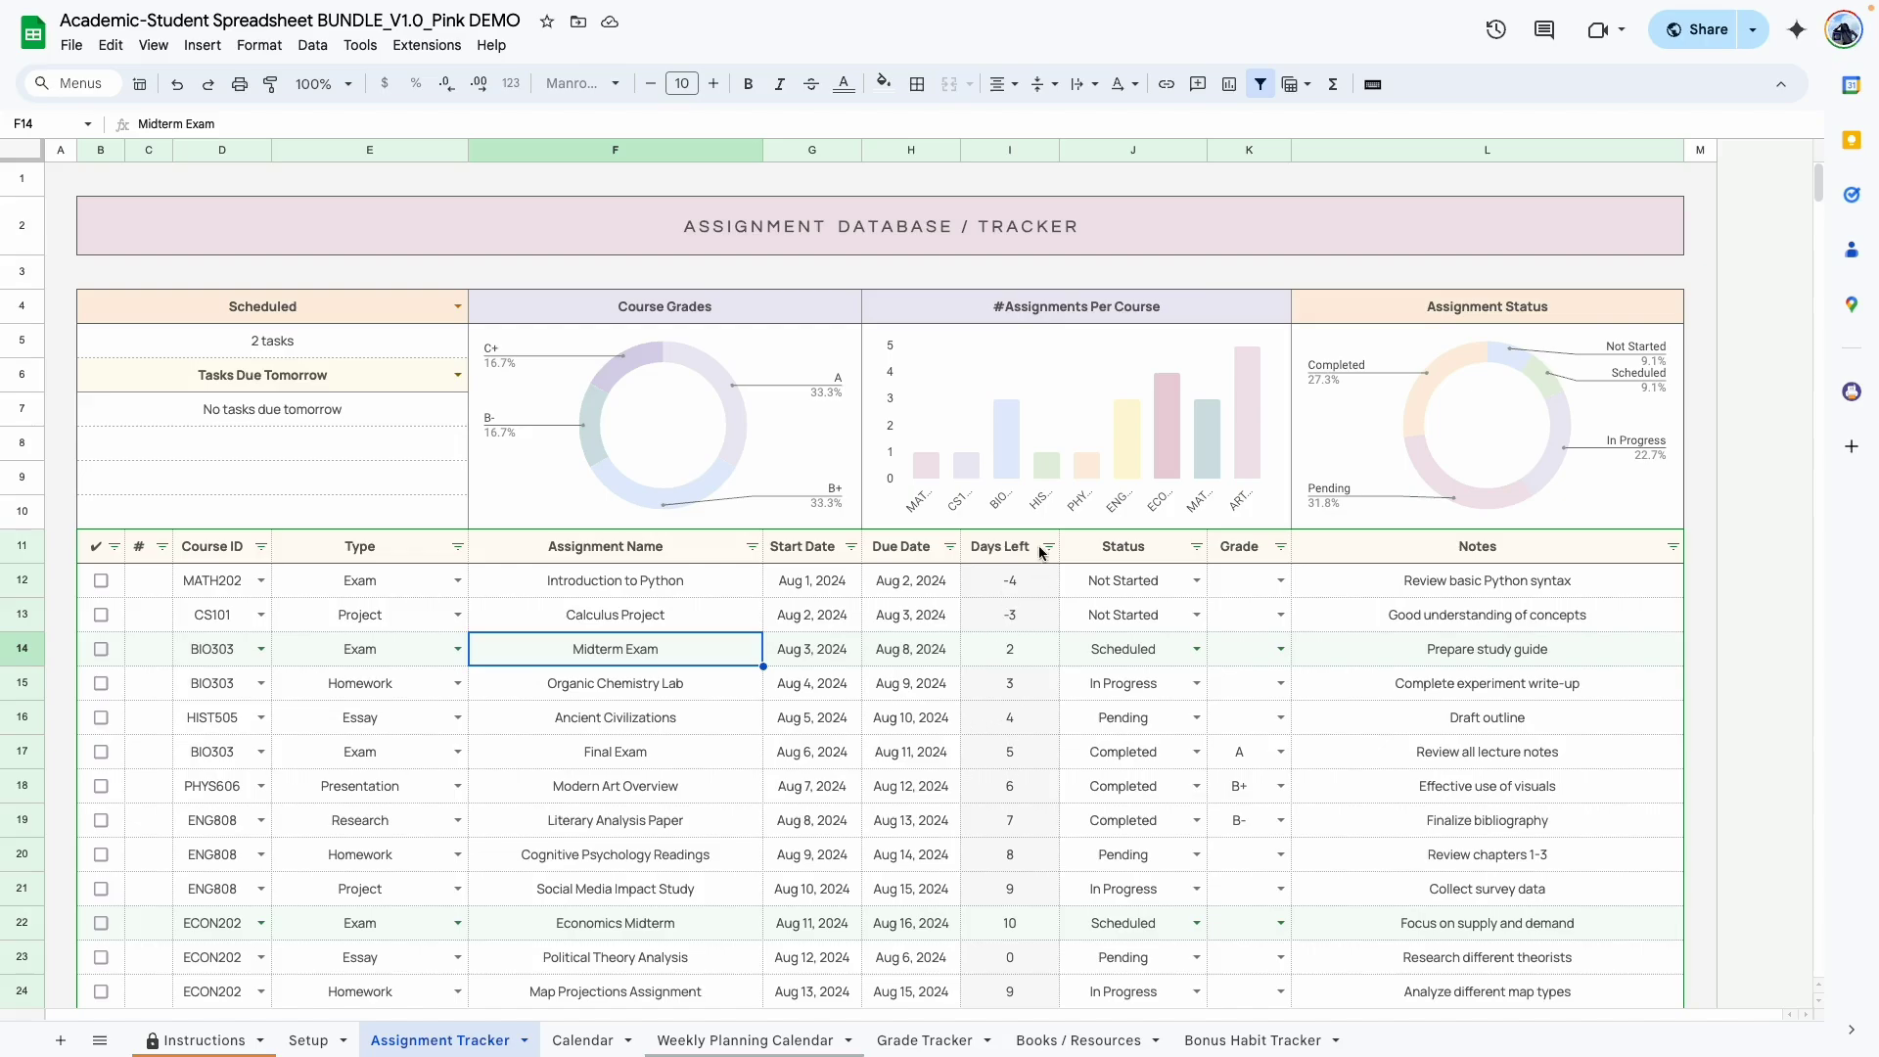
# - Try to edit the protected Days Left formula of the first assignment
pyautogui.click(1018, 592)
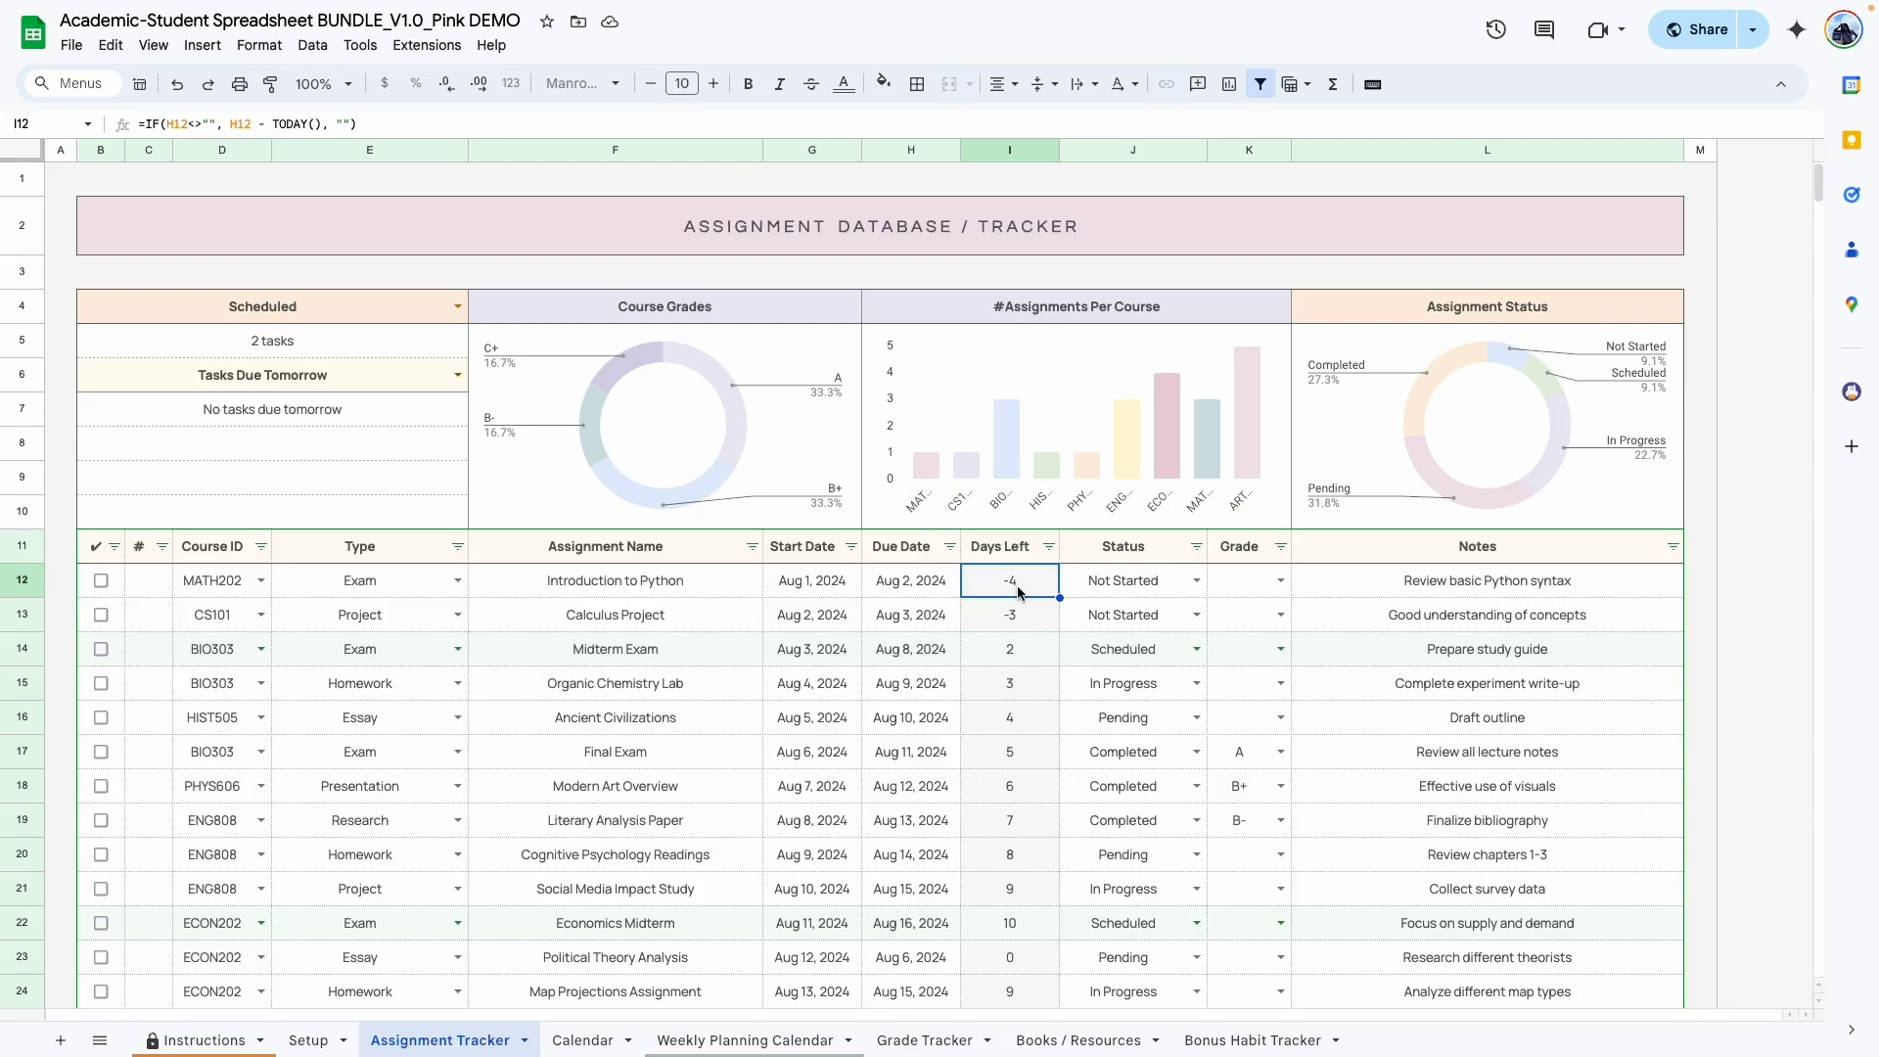
pyautogui.doubleClick(1018, 592)
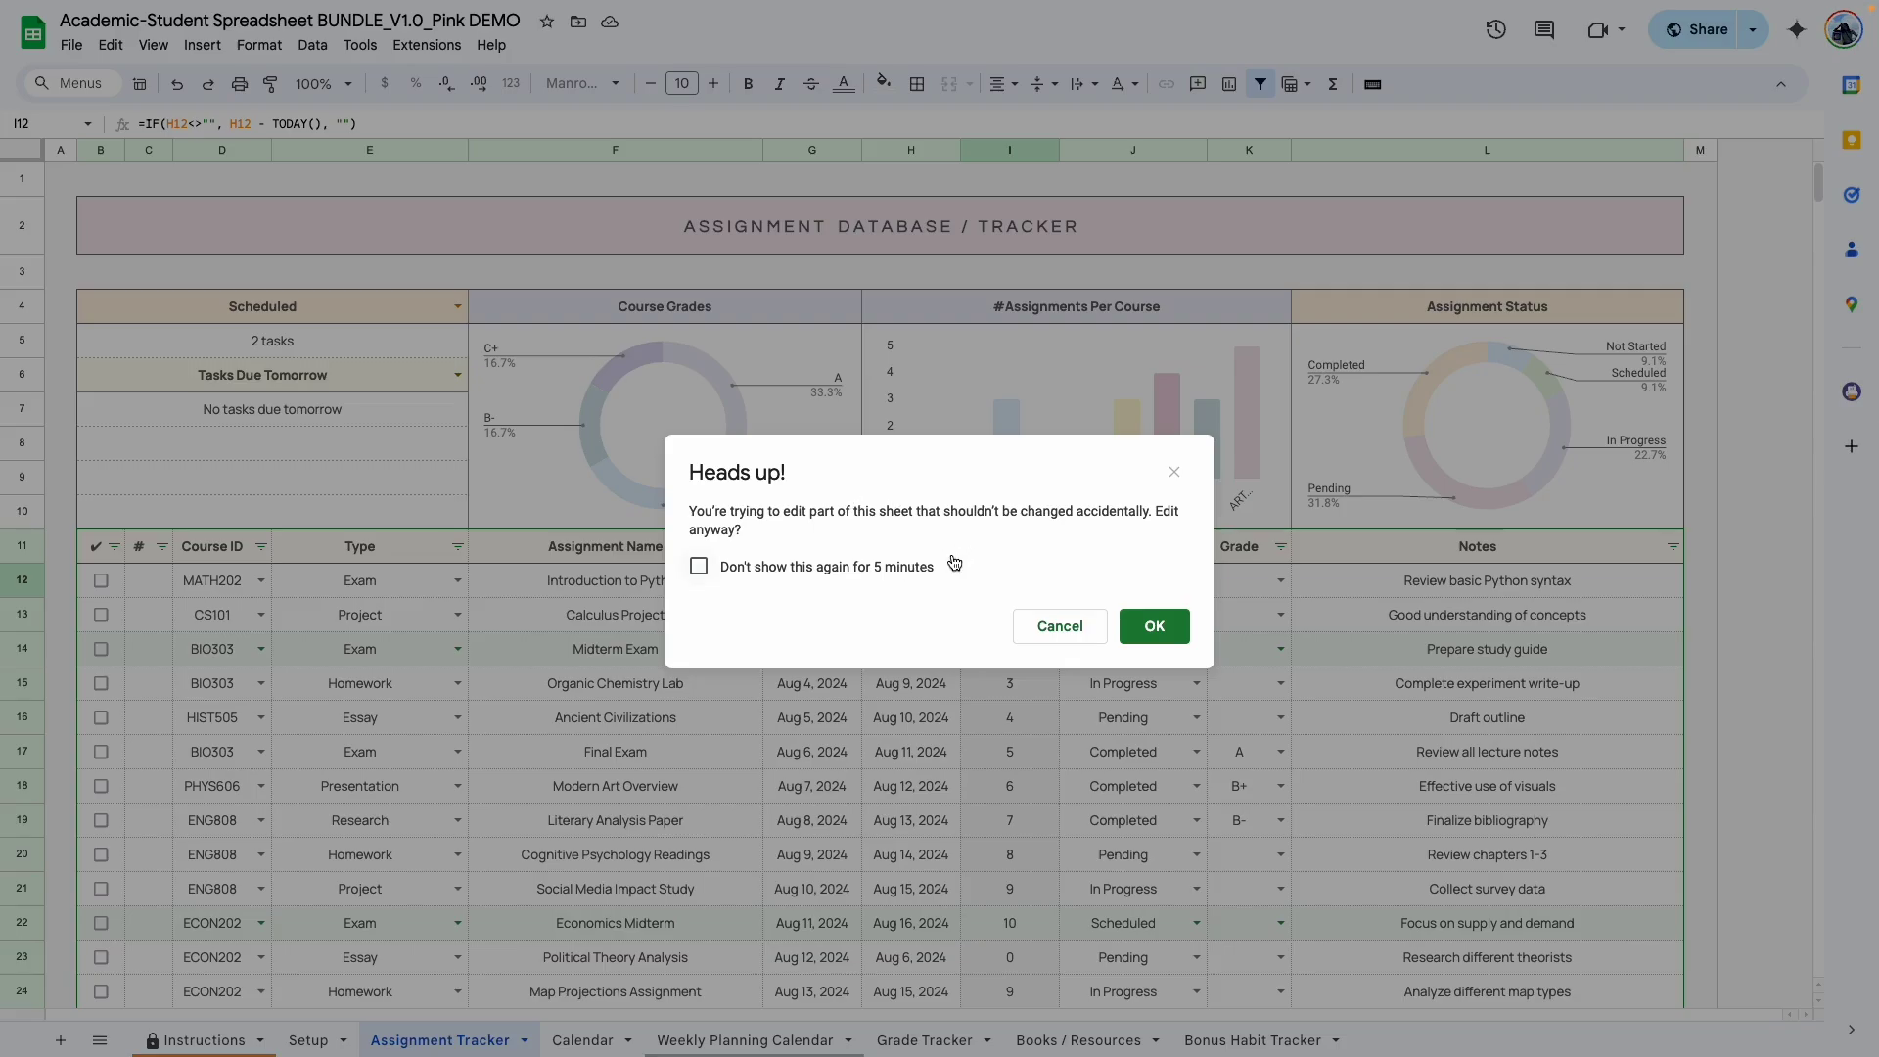
pyautogui.click(1060, 626)
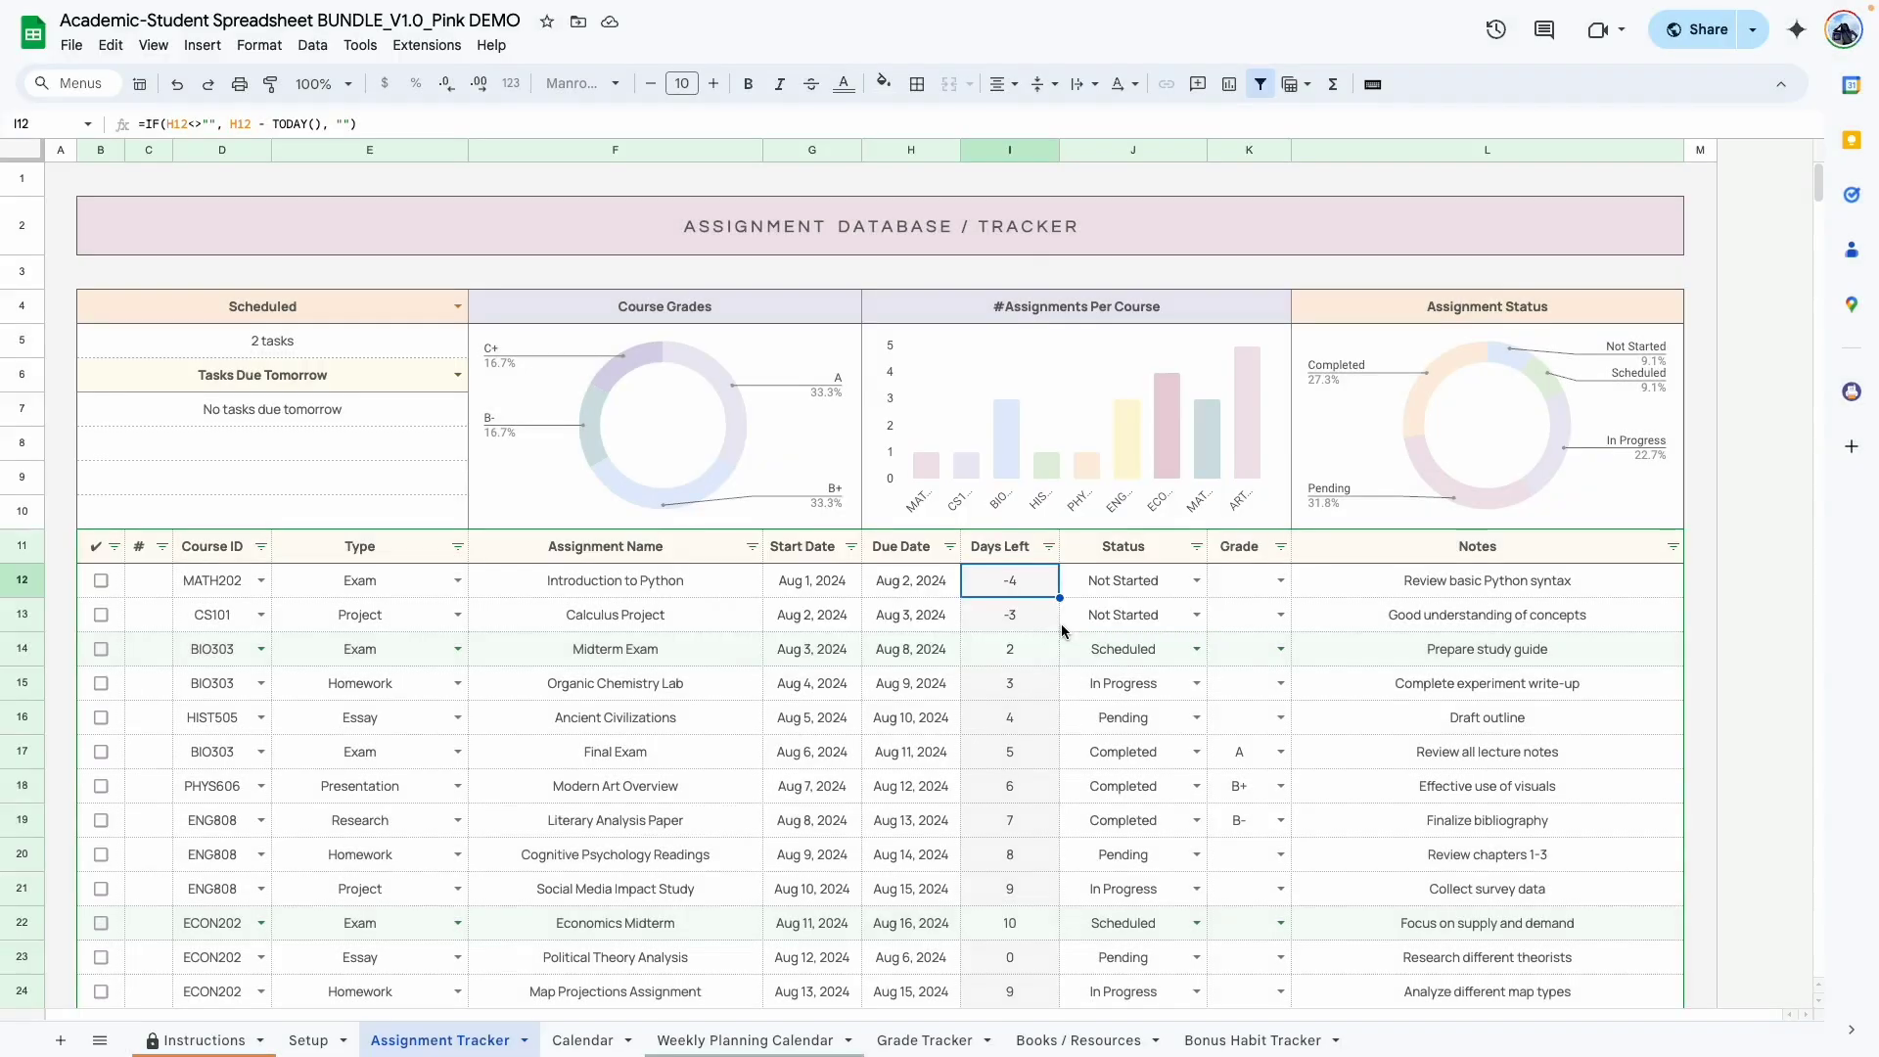
# - Set the first assignment's status to Scheduled and its grade to A, then look at the Notes entries
pyautogui.click(1196, 580)
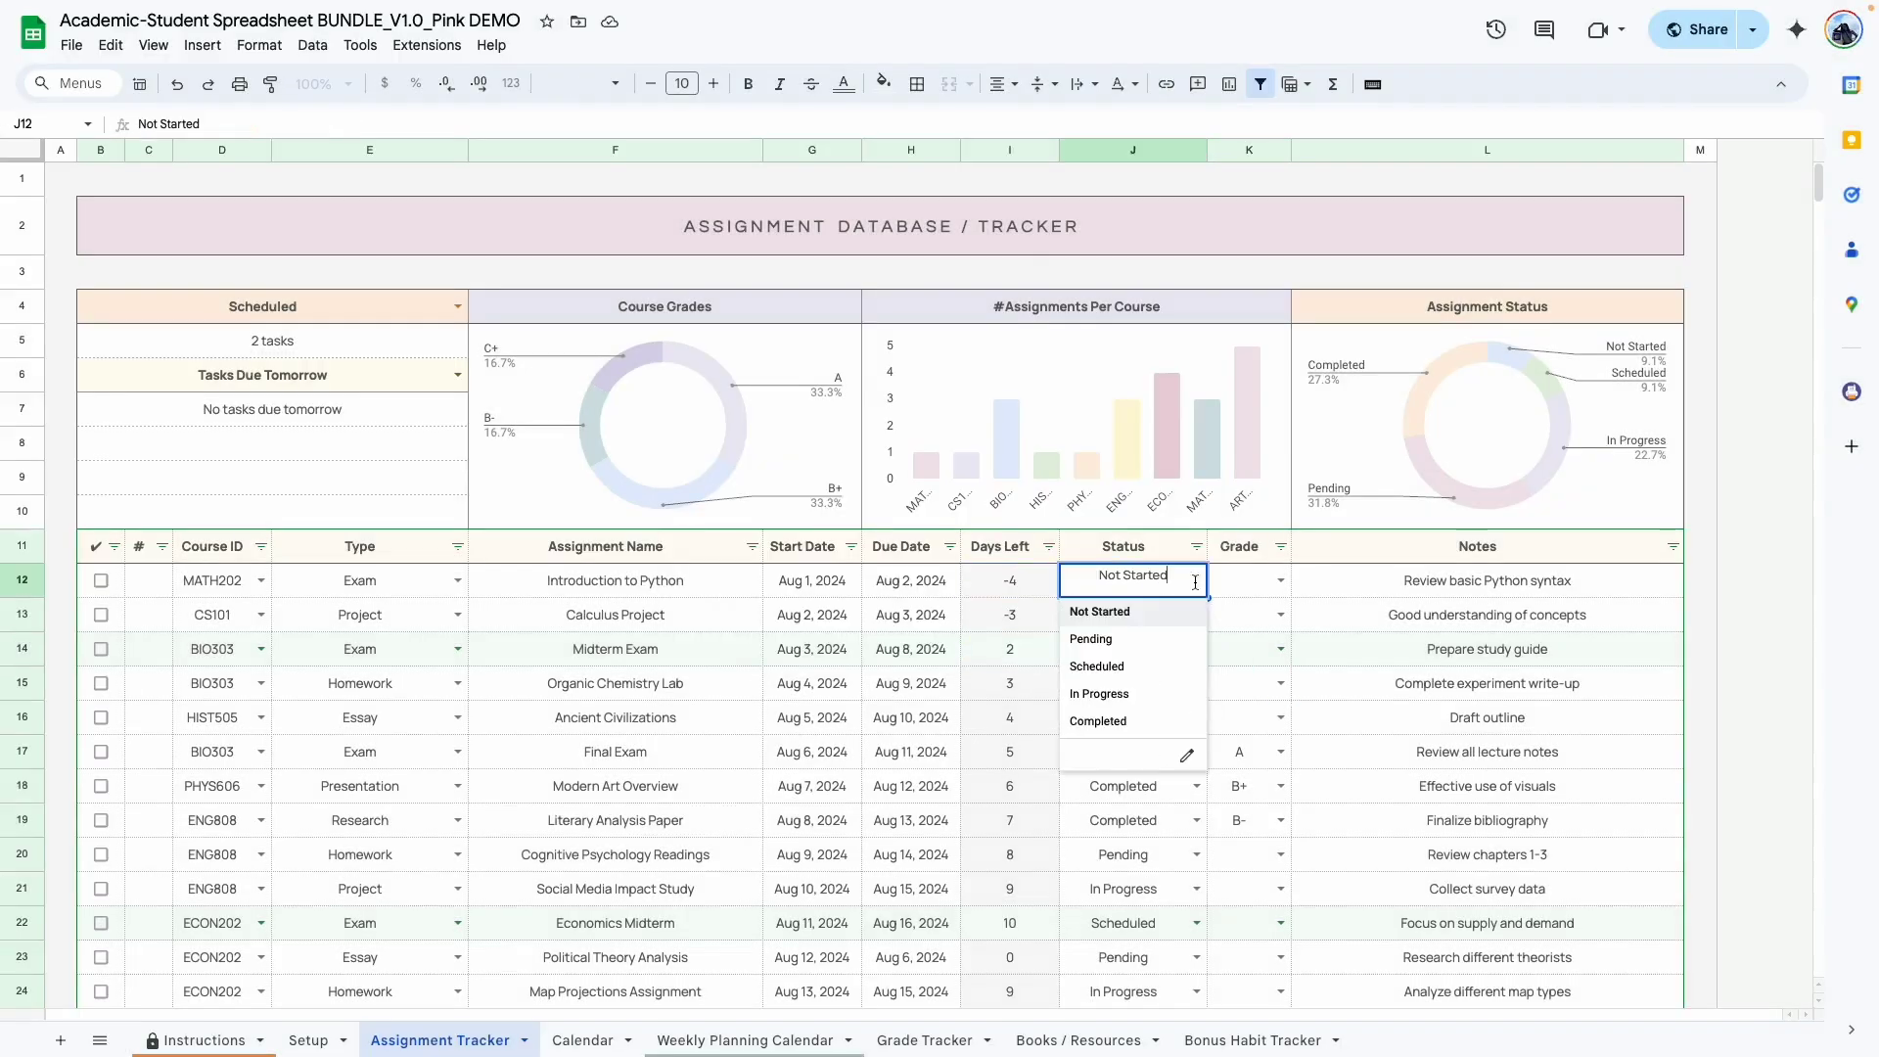
pyautogui.click(1098, 666)
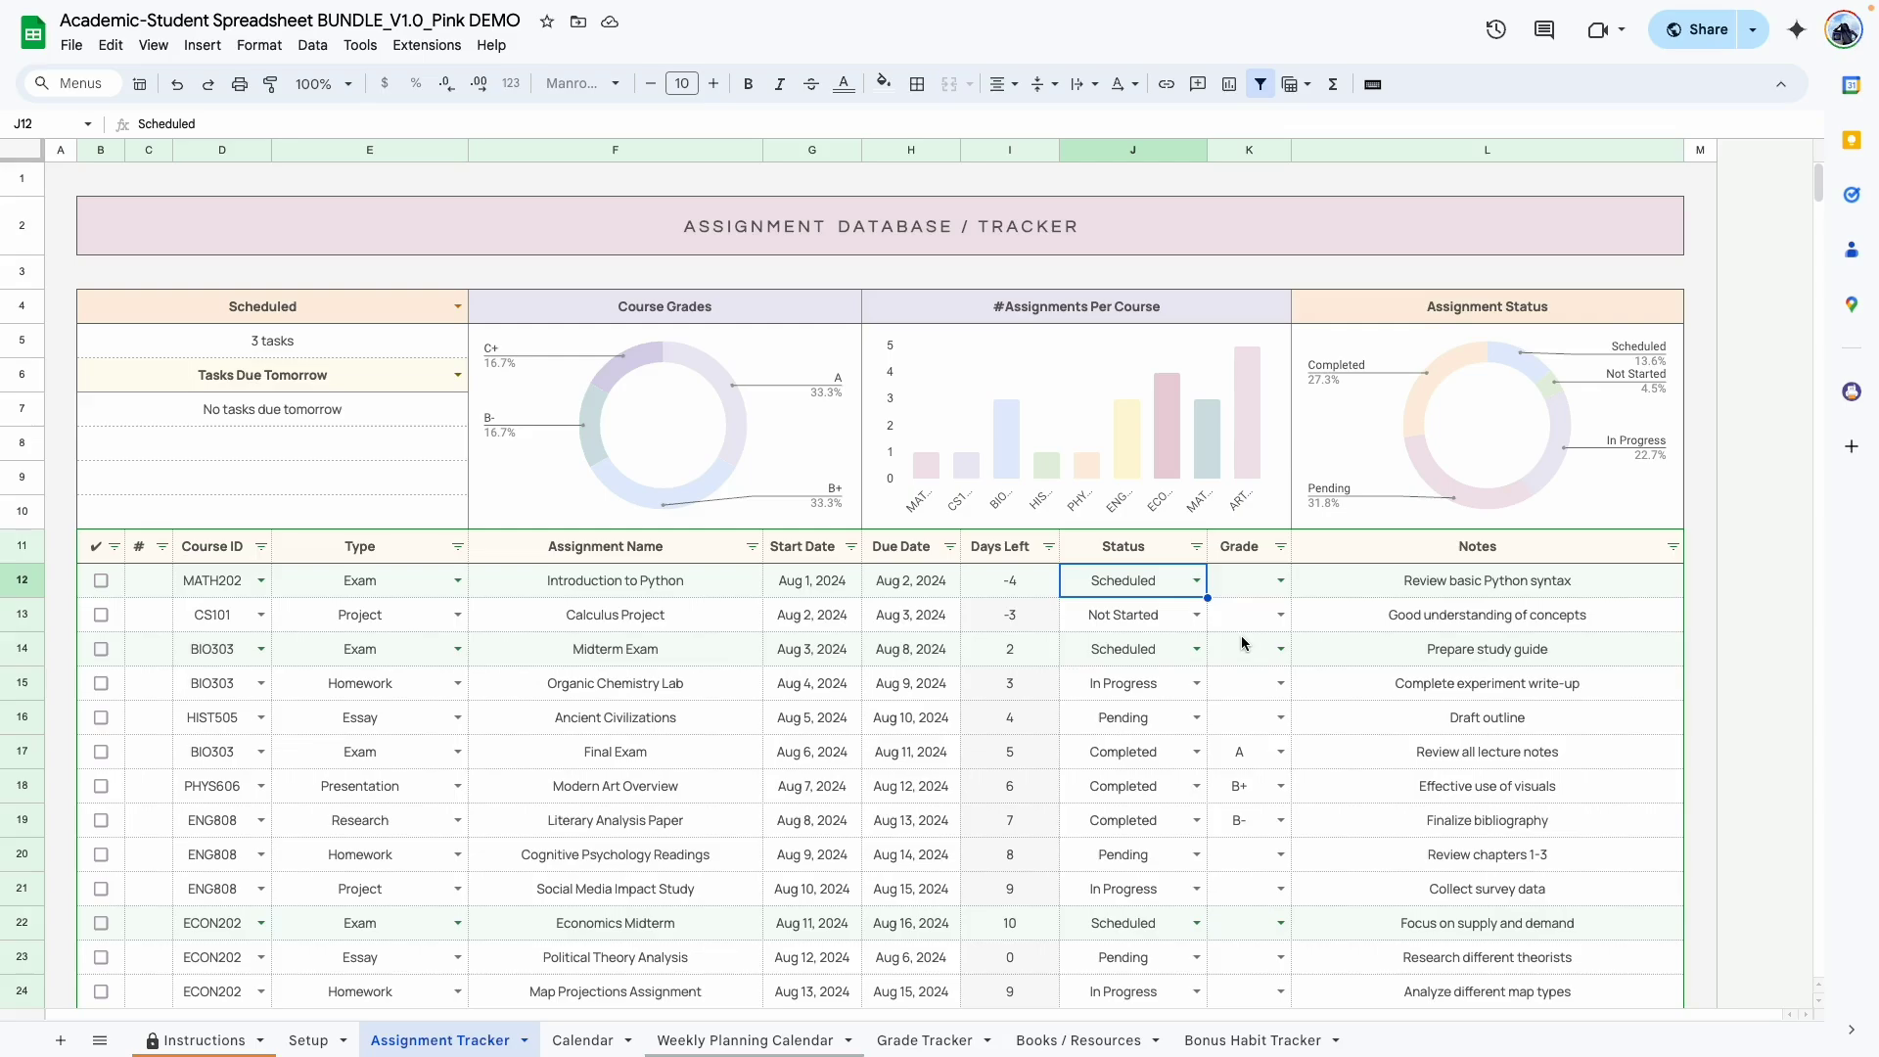
pyautogui.click(1283, 581)
pyautogui.click(1229, 619)
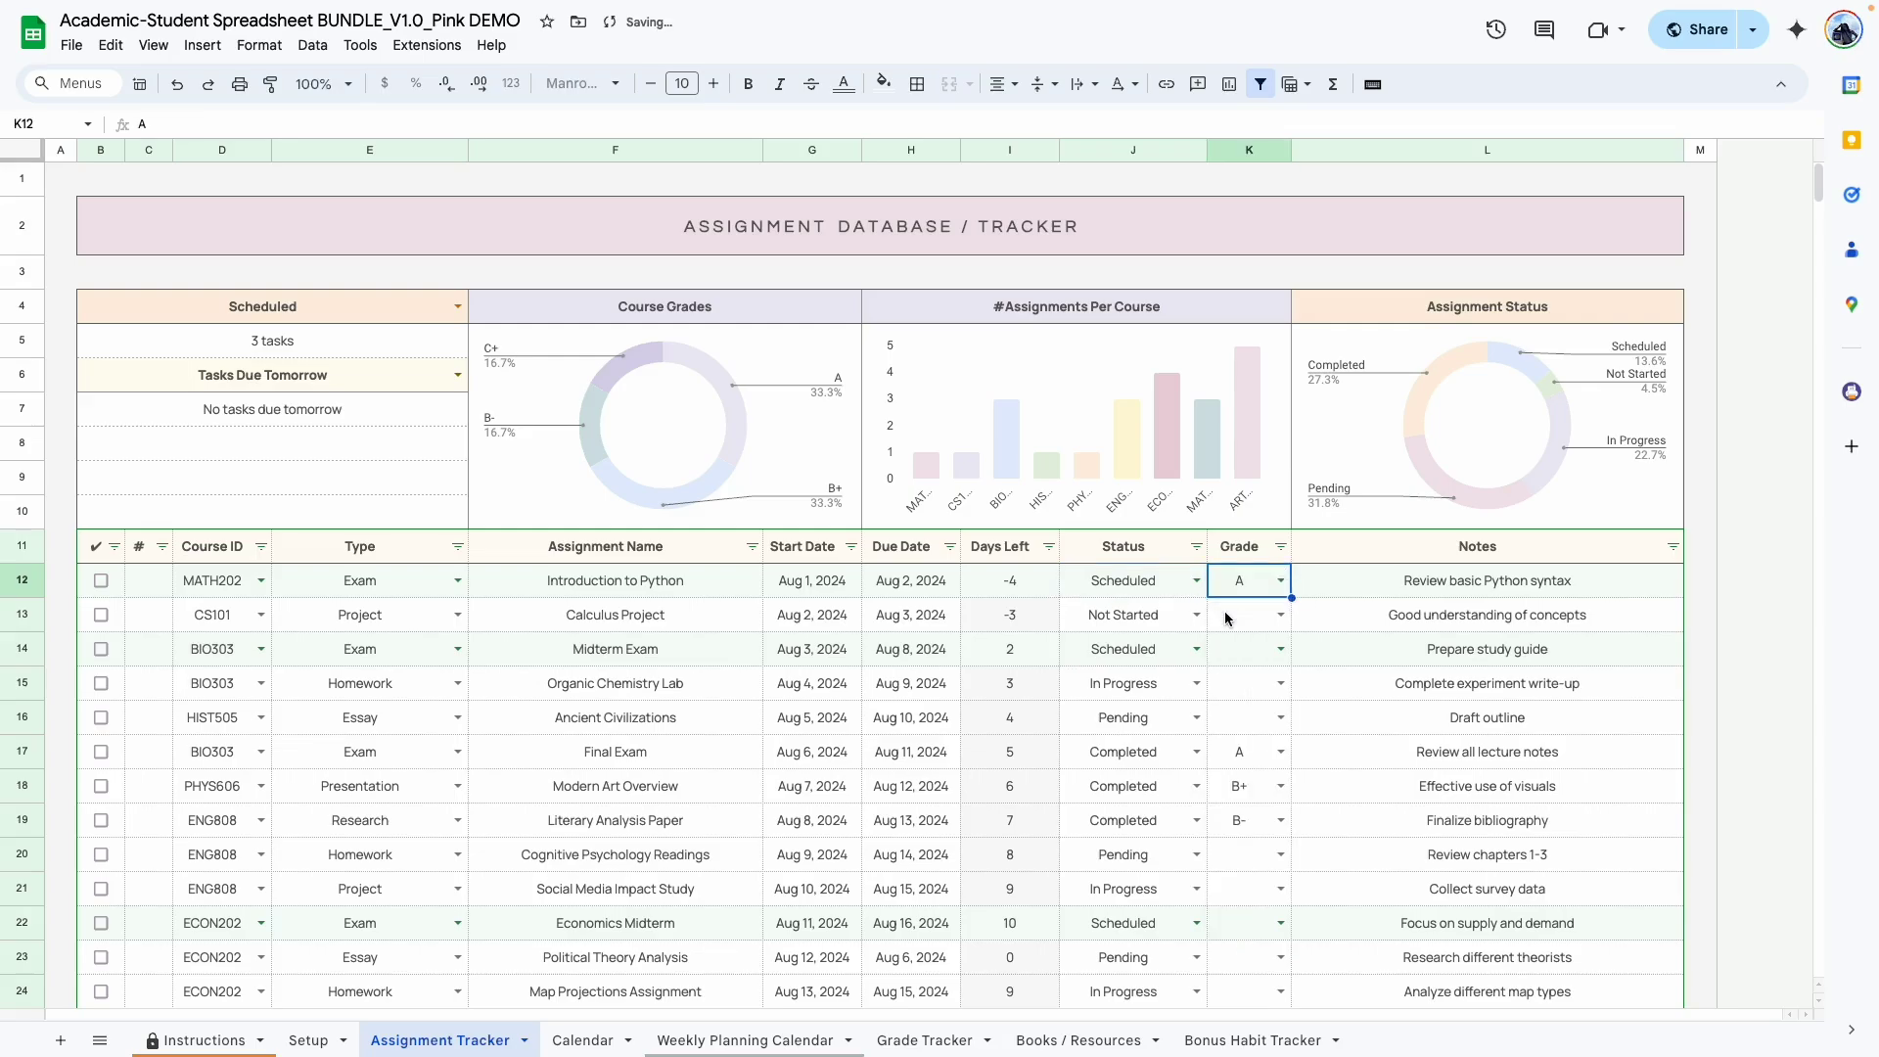
pyautogui.click(1412, 593)
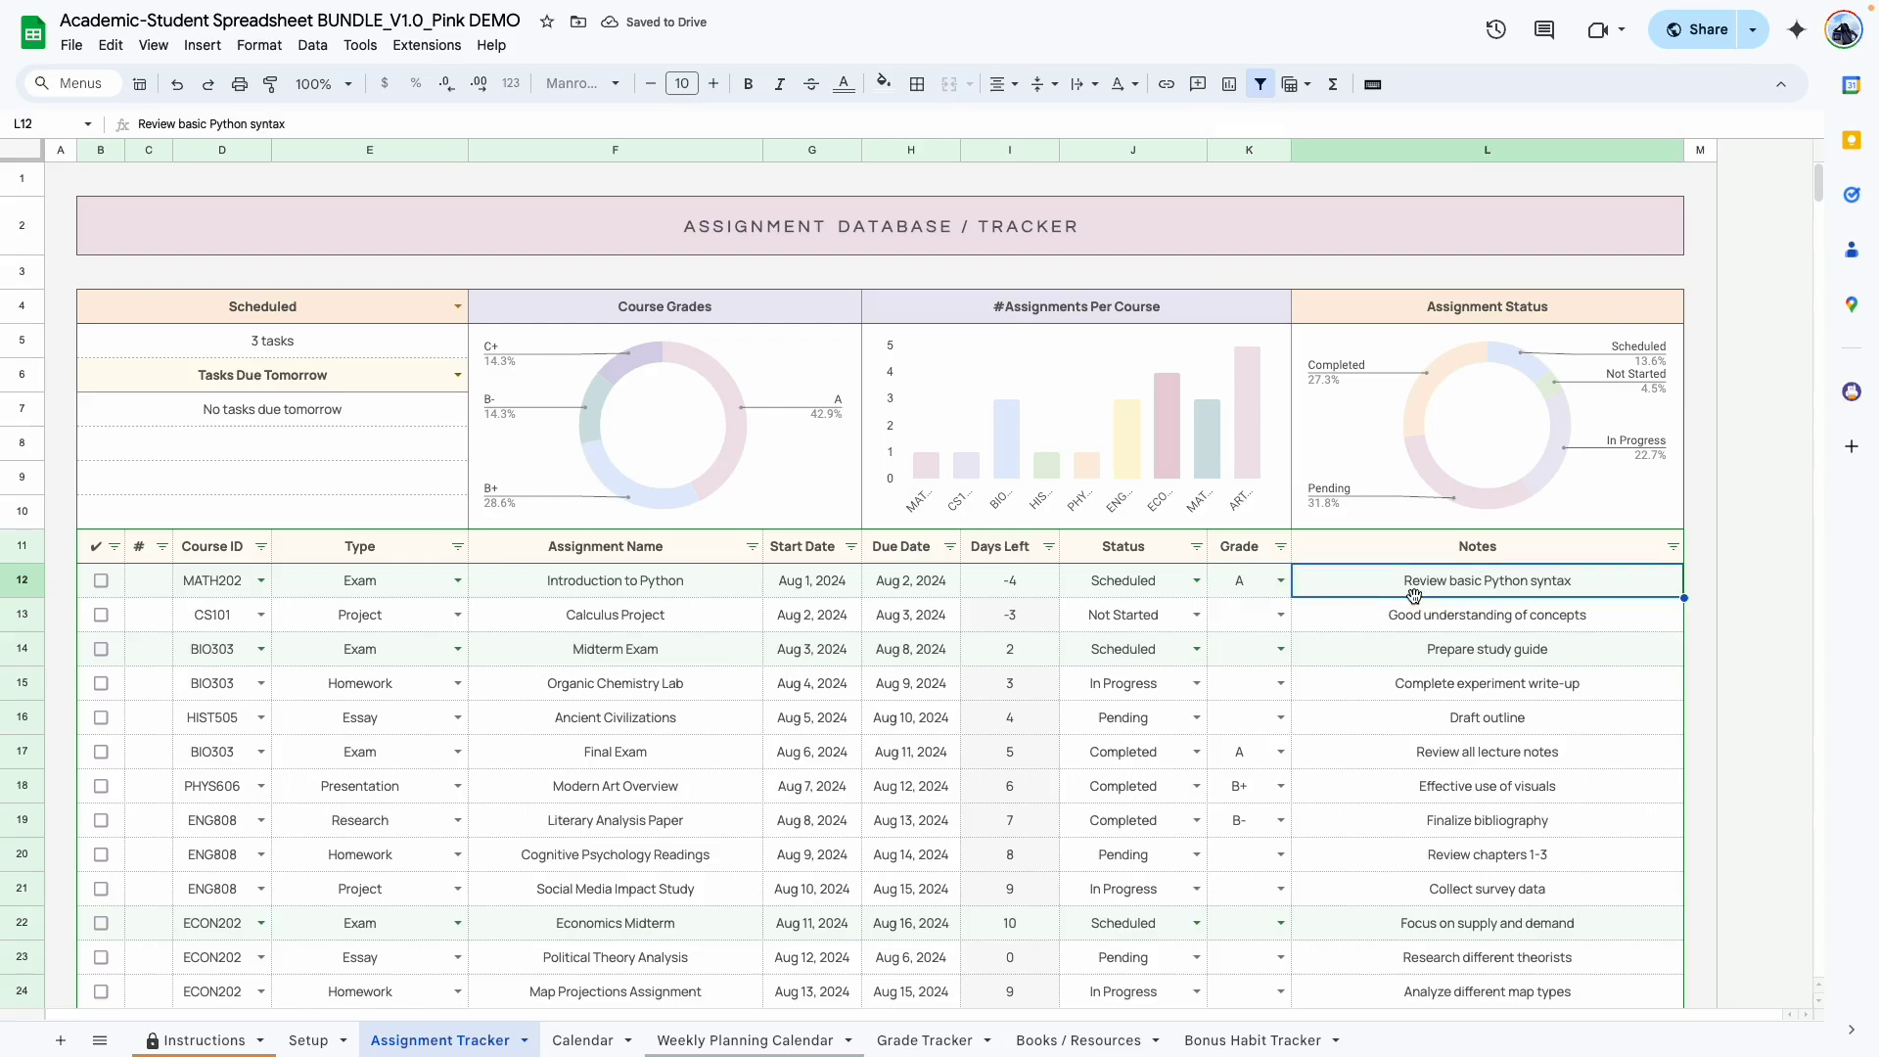
pyautogui.click(1410, 748)
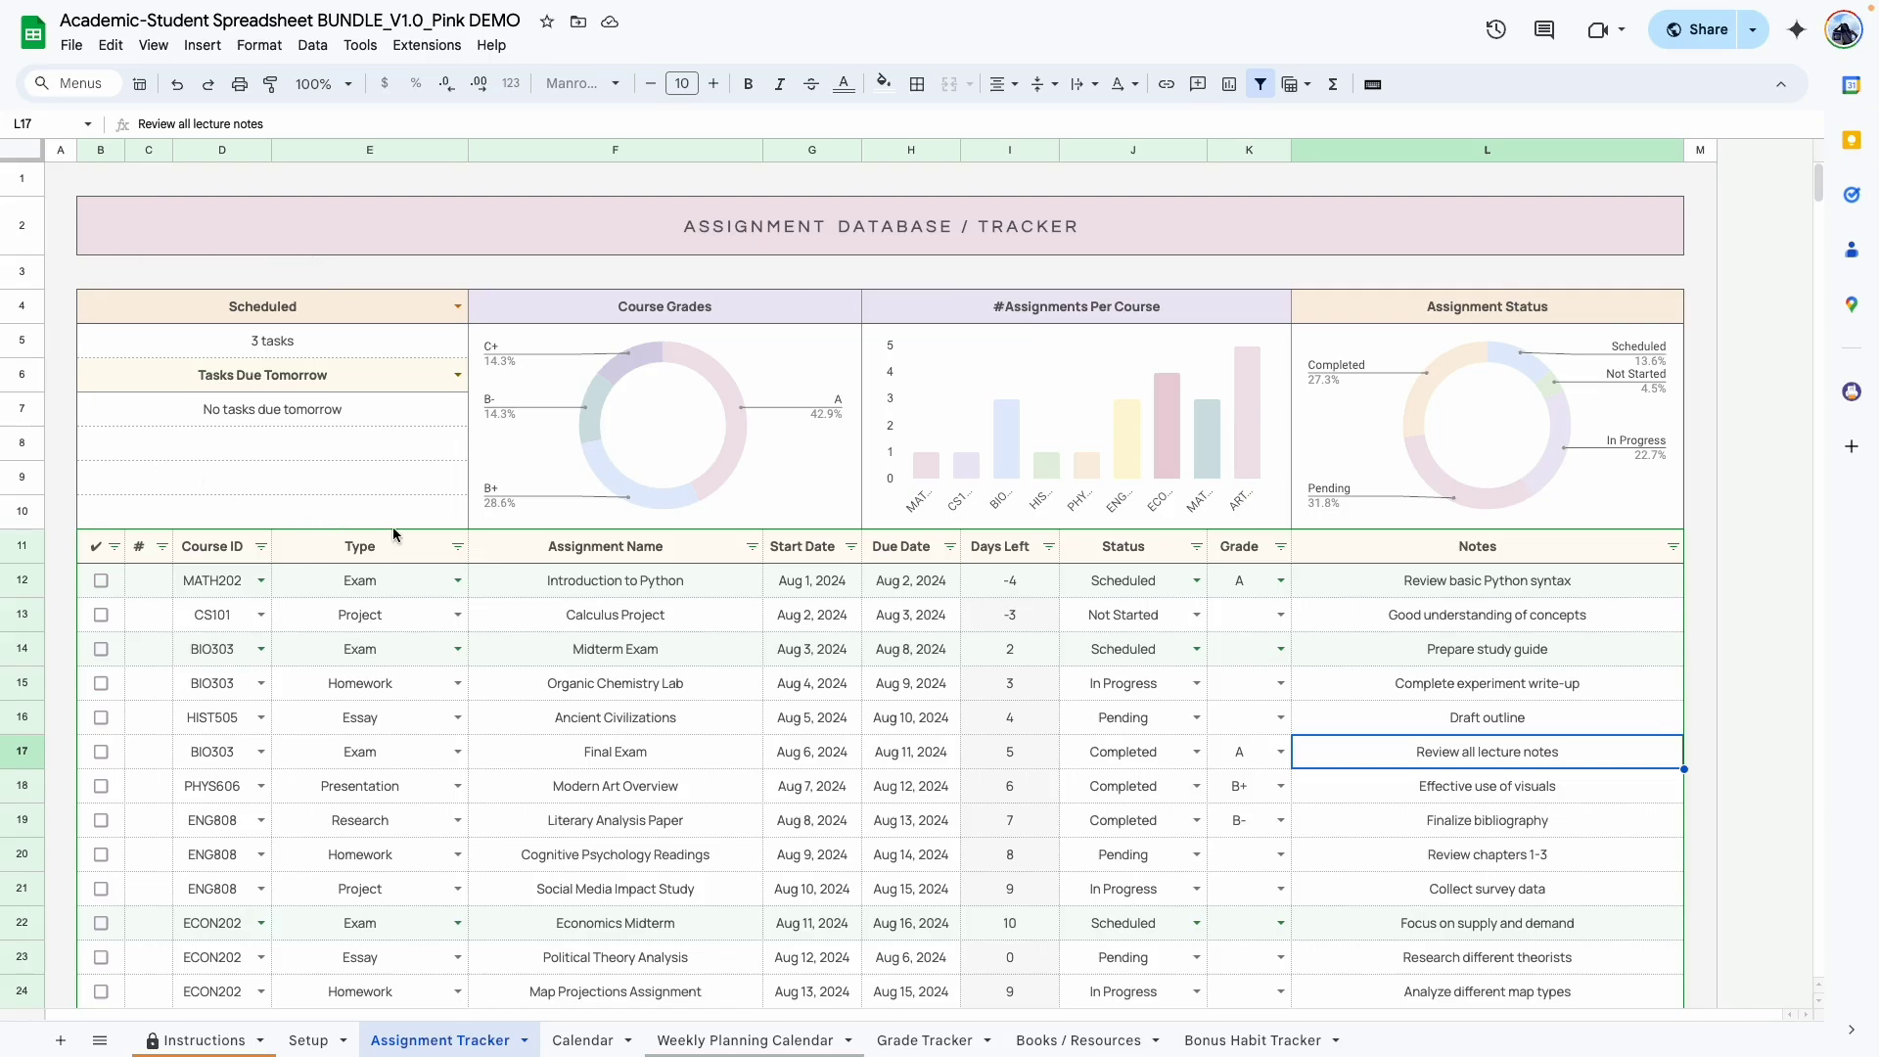
# - Switch the tracker's status filter from Scheduled to Not Started and check its task count
pyautogui.click(458, 308)
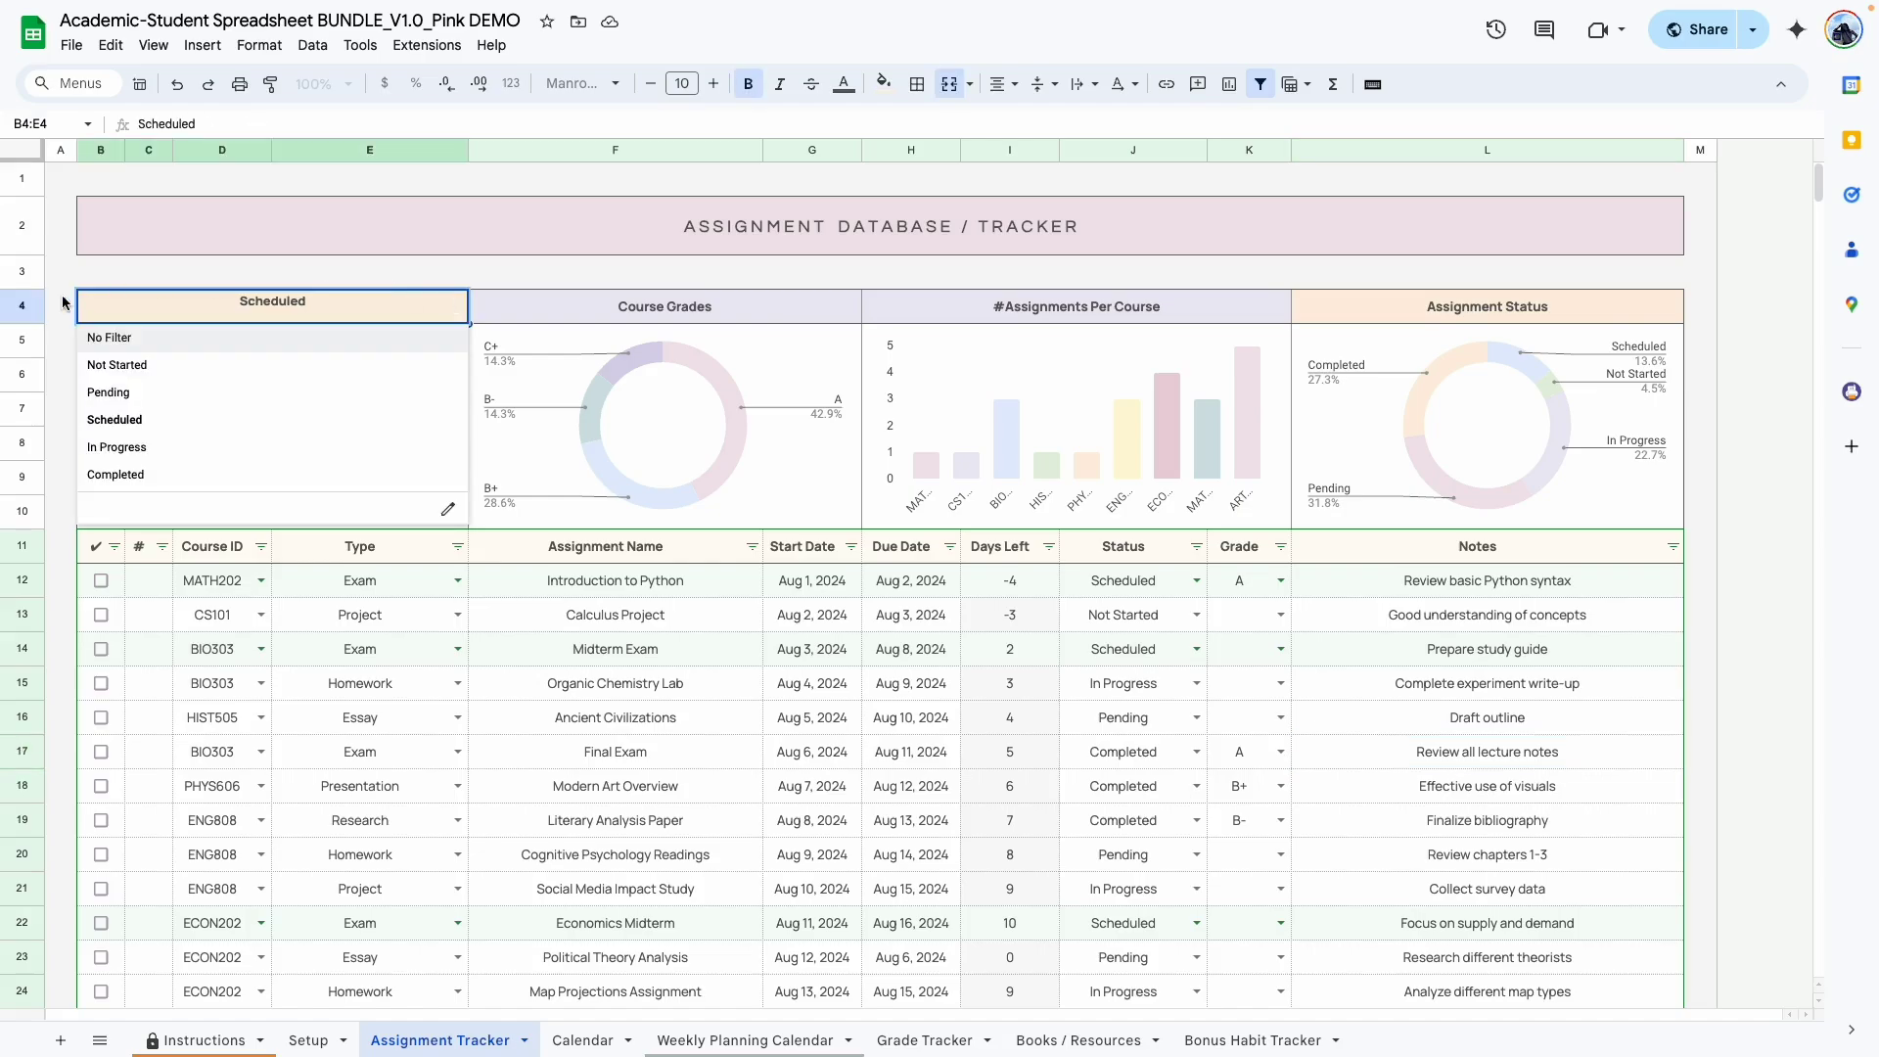
pyautogui.click(142, 376)
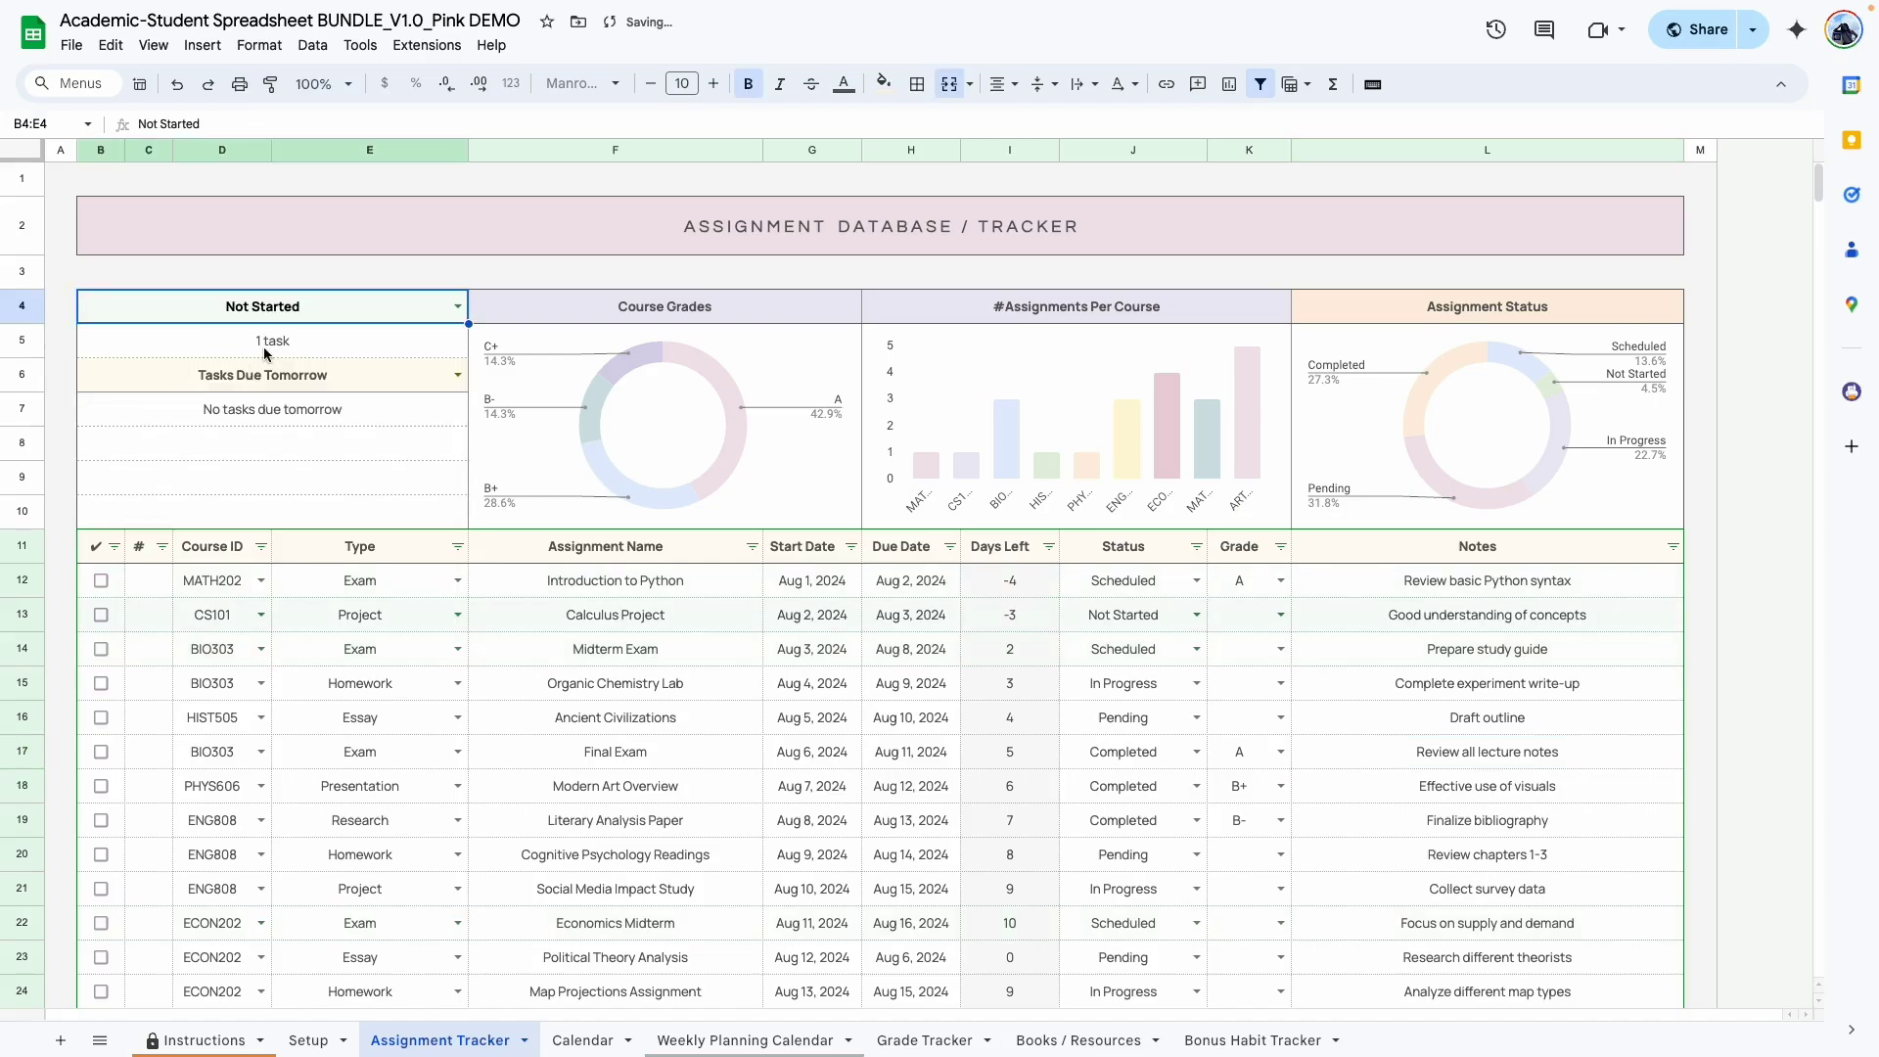
pyautogui.click(269, 352)
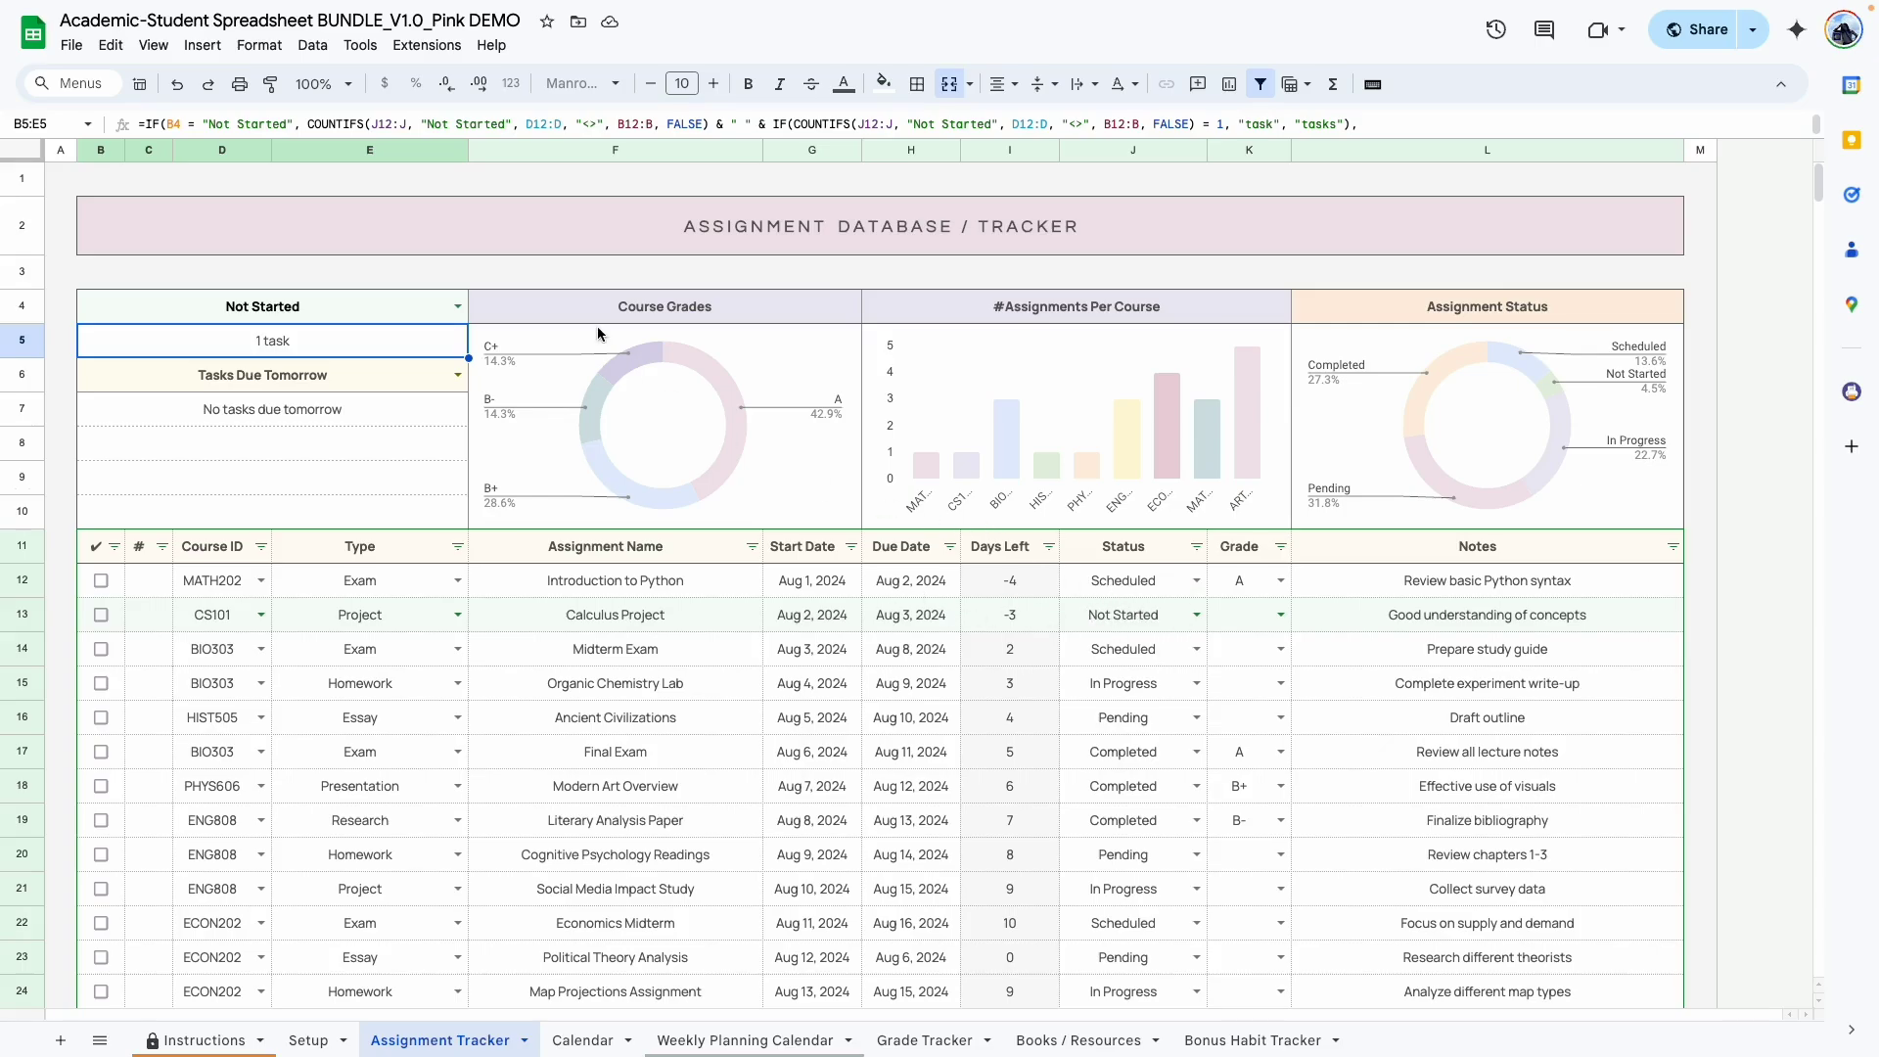
# - Set the tracker's status filter back to Scheduled and look over the highlighted assignments
pyautogui.click(458, 307)
pyautogui.click(248, 452)
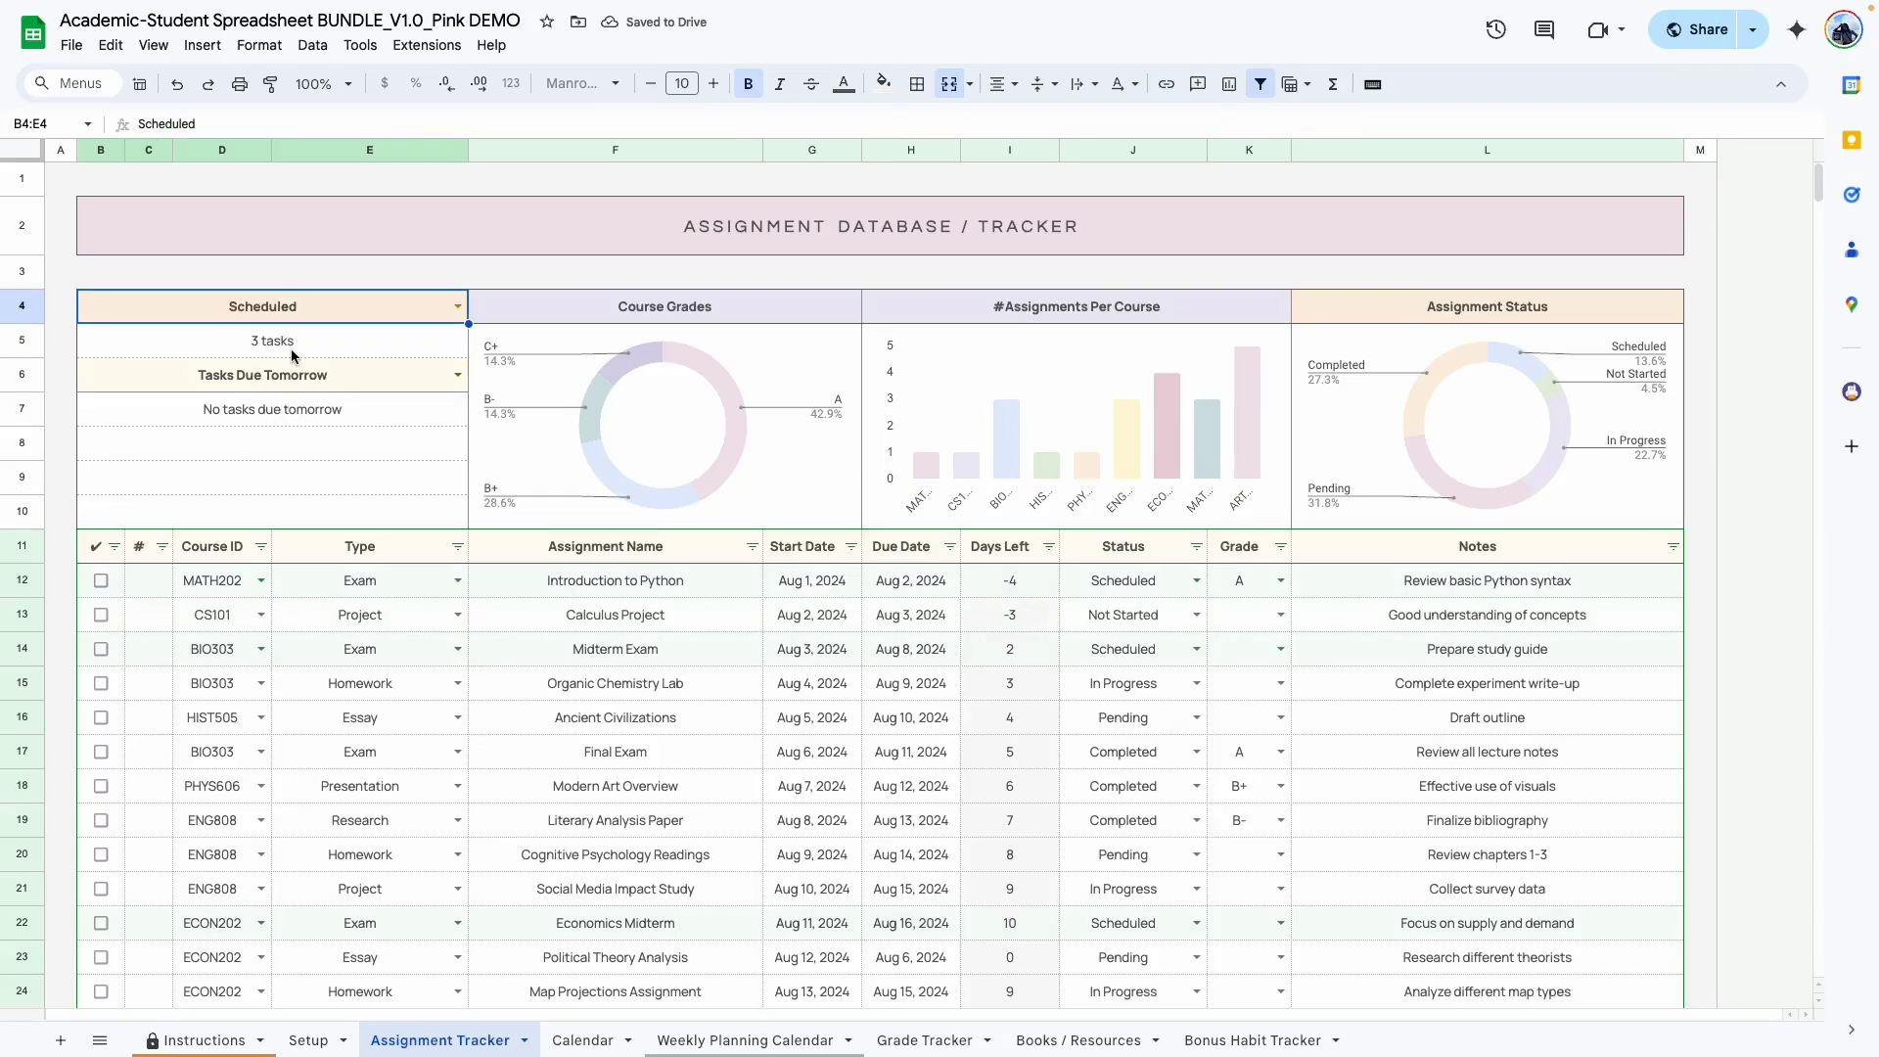
pyautogui.scroll(-1, 636, 714)
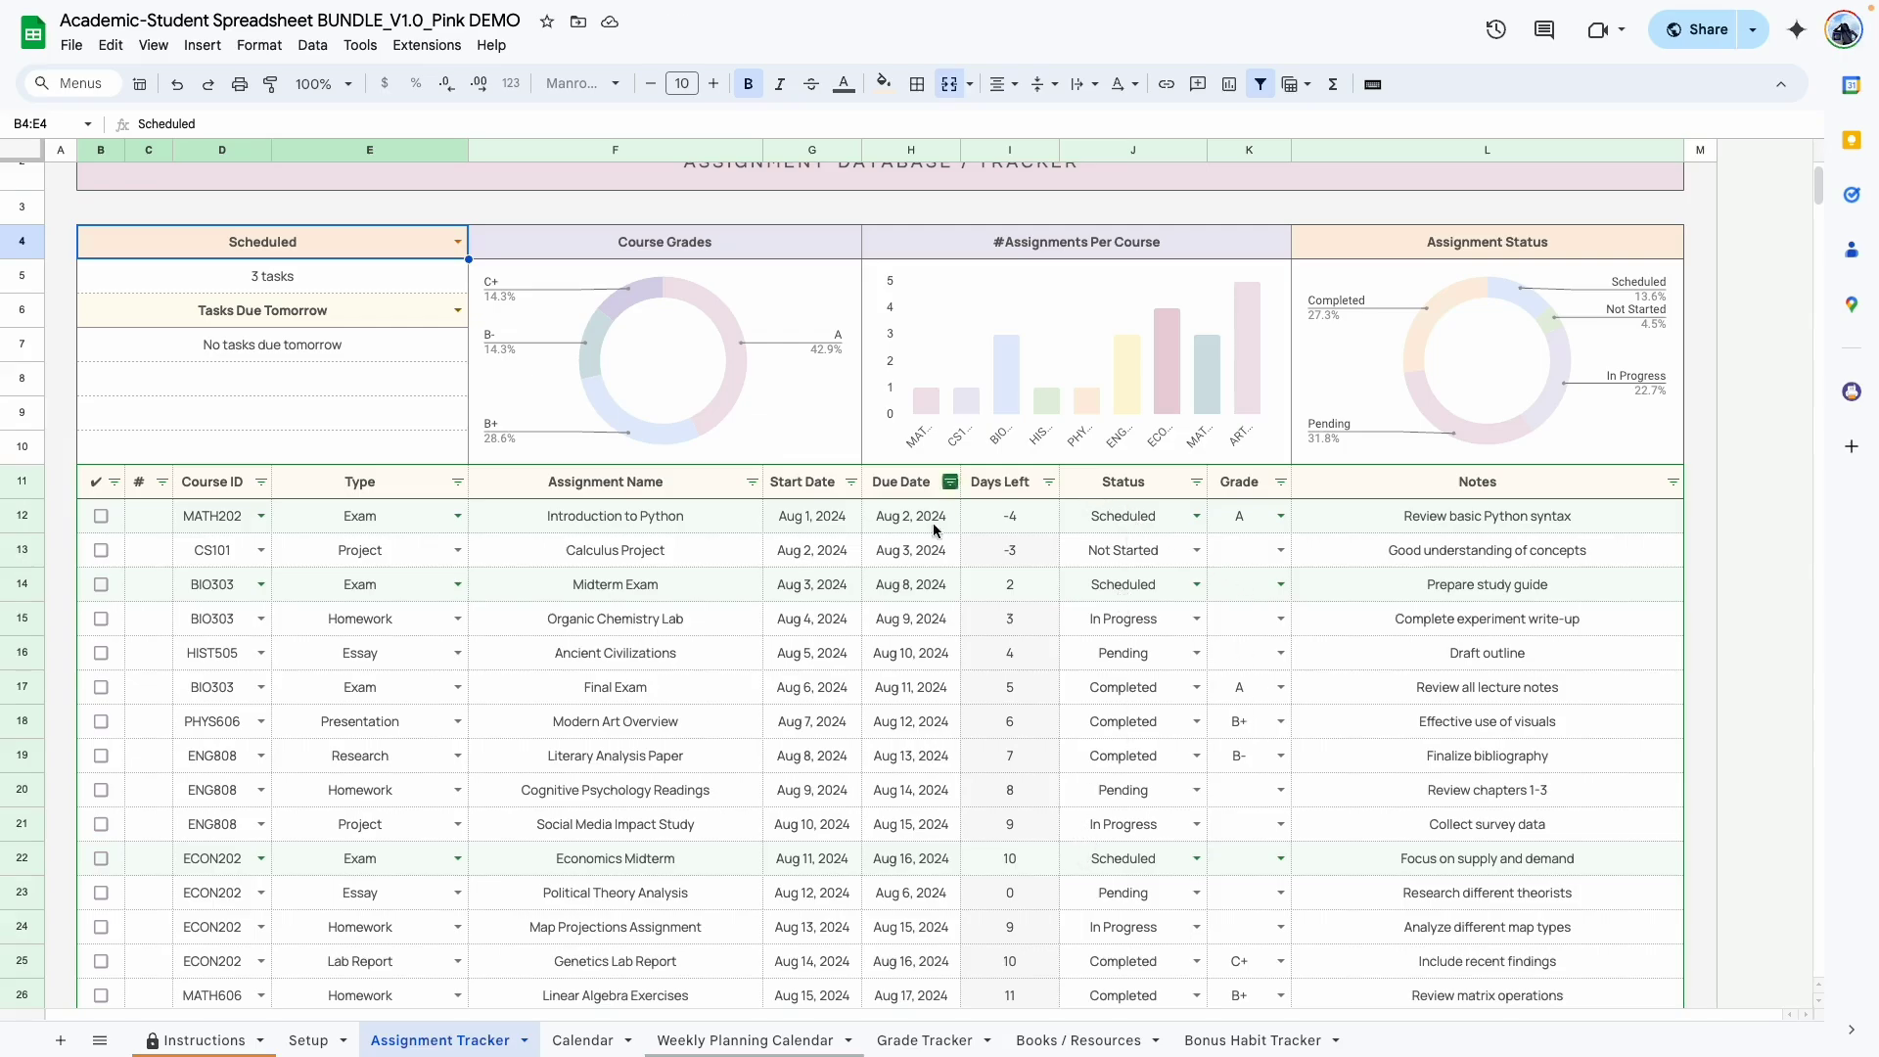
pyautogui.scroll(1, 323, 746)
pyautogui.click(213, 717)
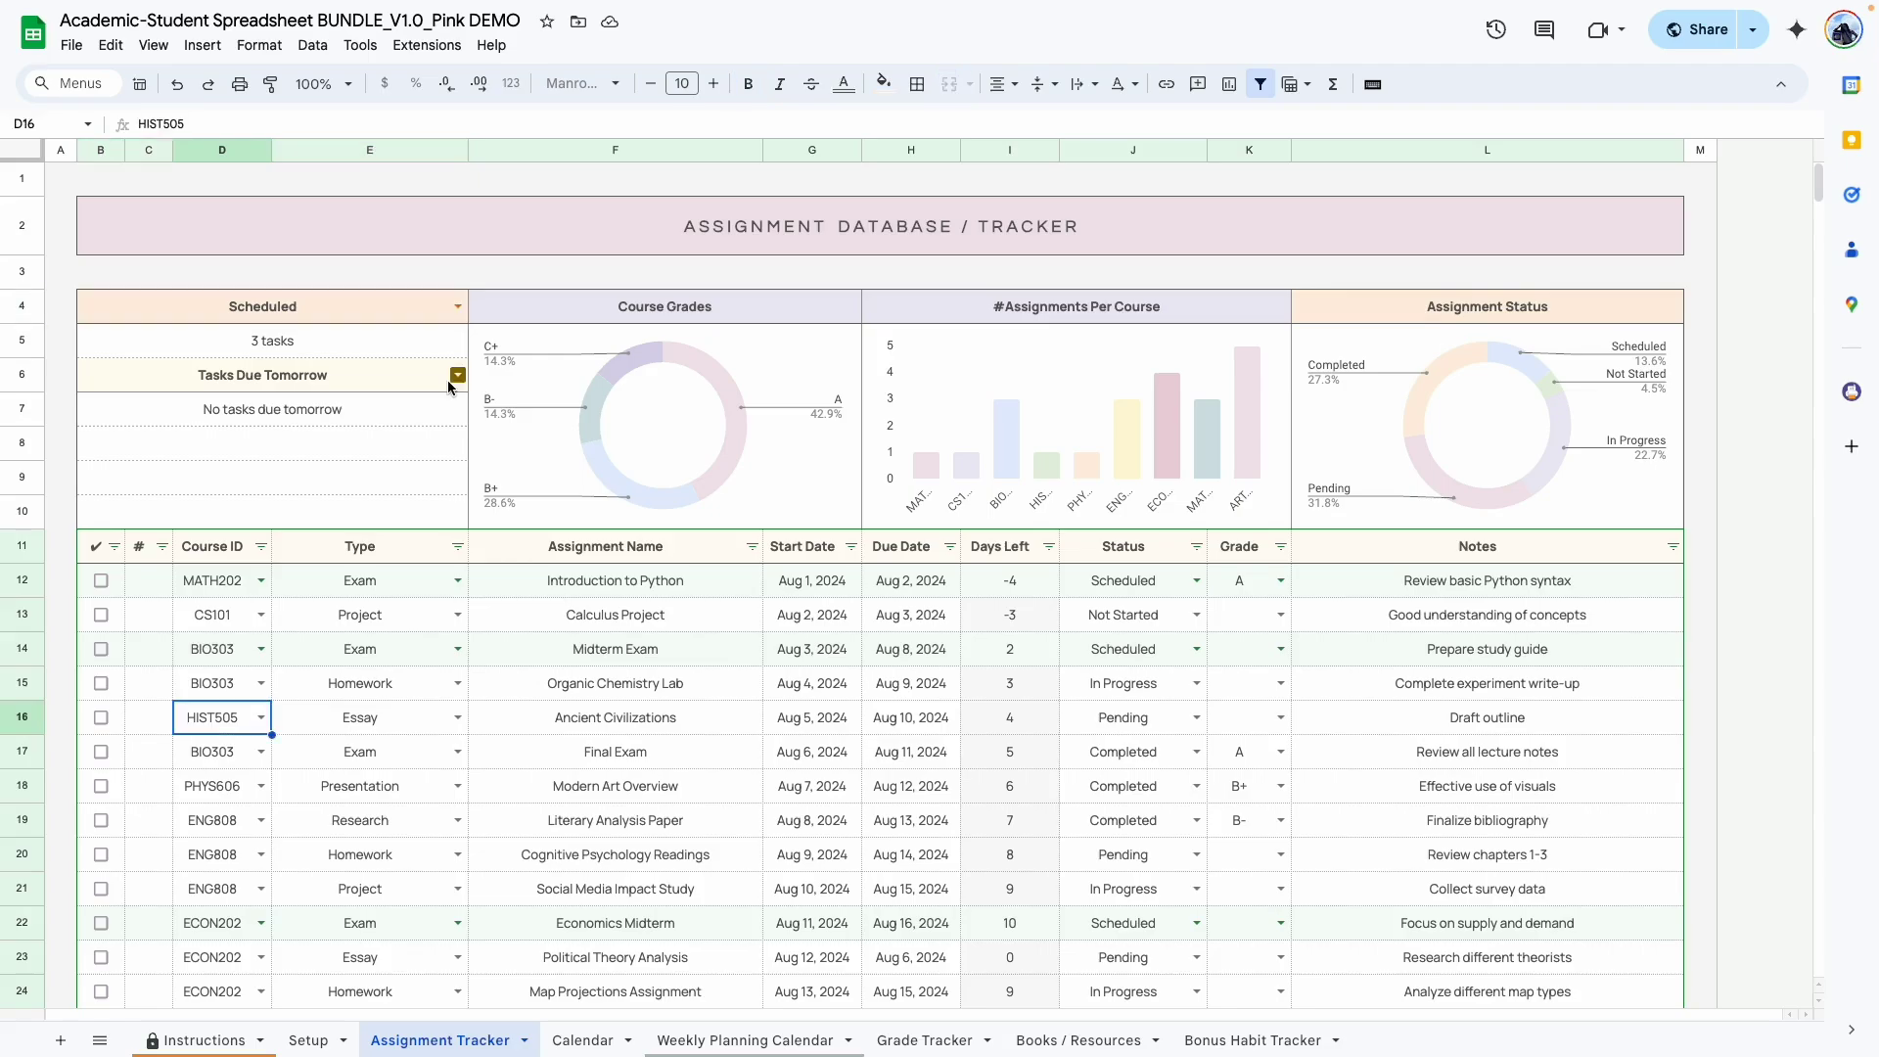
# - Switch the due-task list to Overdue Tasks and look at the overdue entries in the list and the assignment table
pyautogui.click(330, 411)
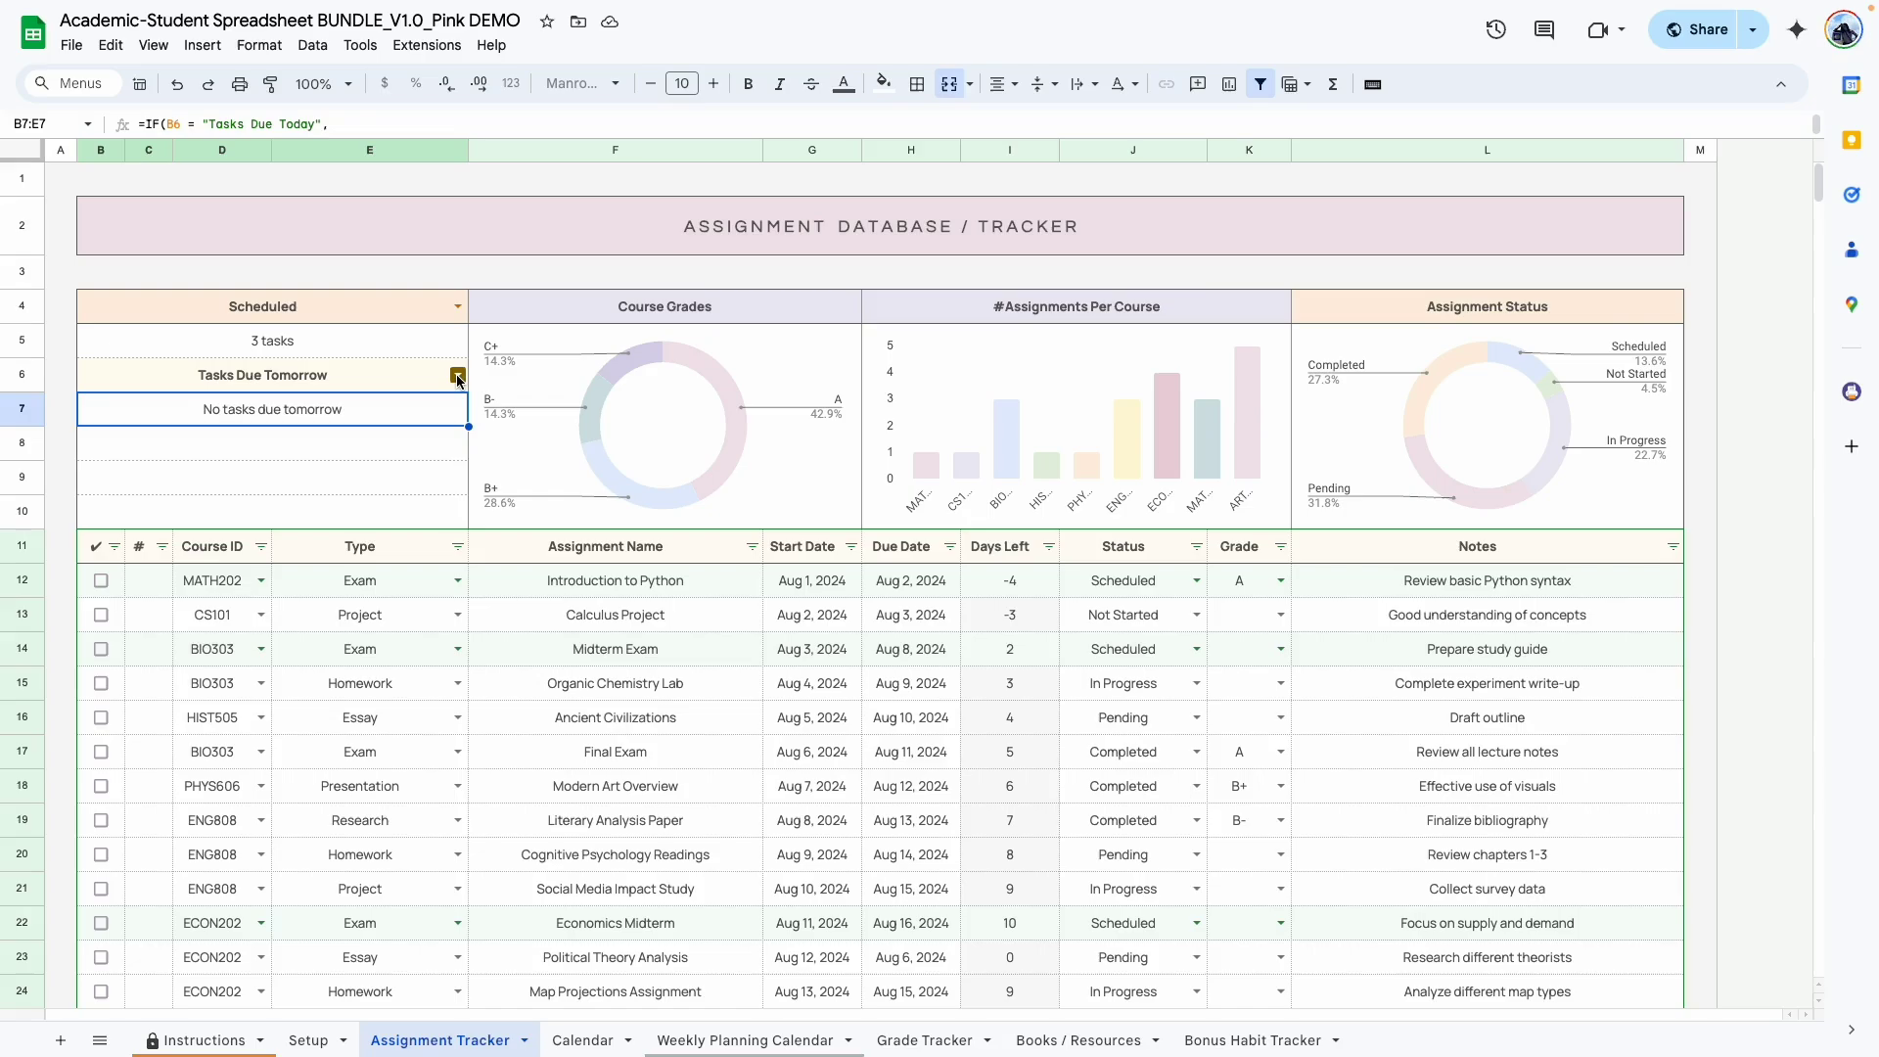
pyautogui.click(457, 376)
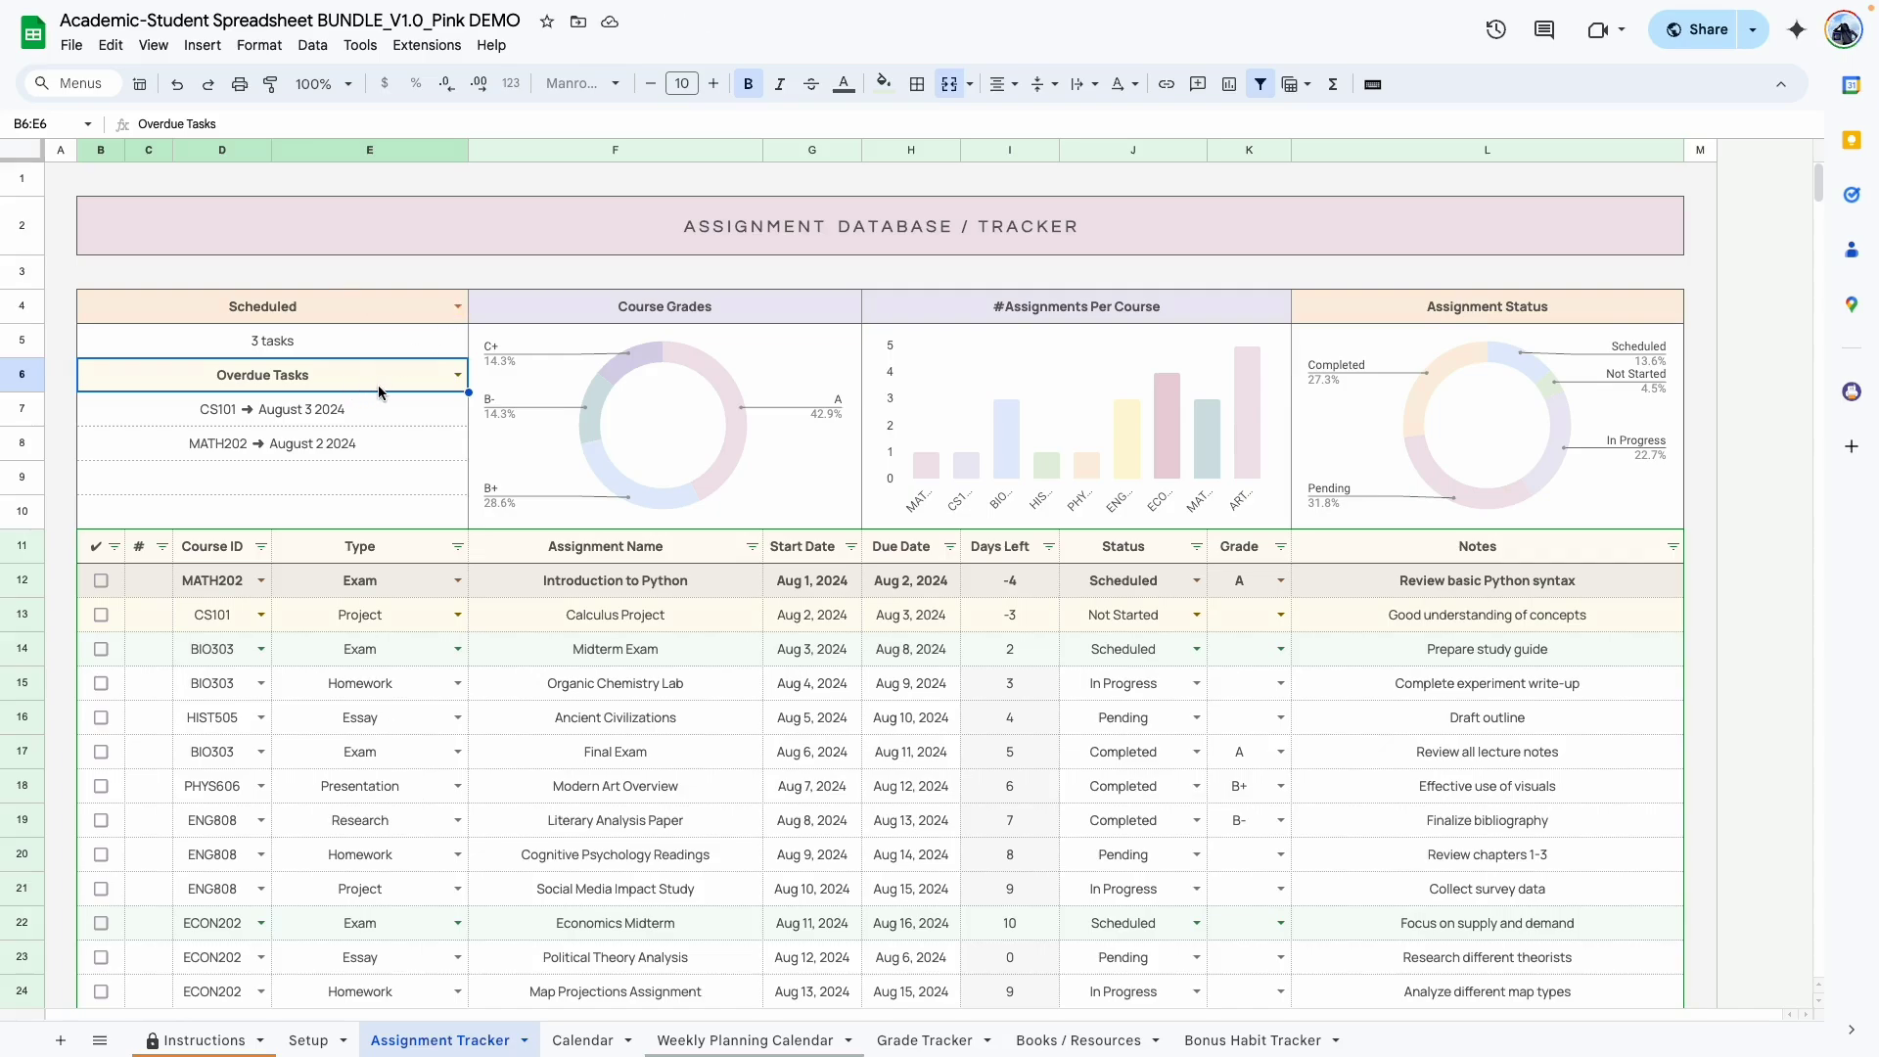
pyautogui.click(303, 419)
pyautogui.click(301, 447)
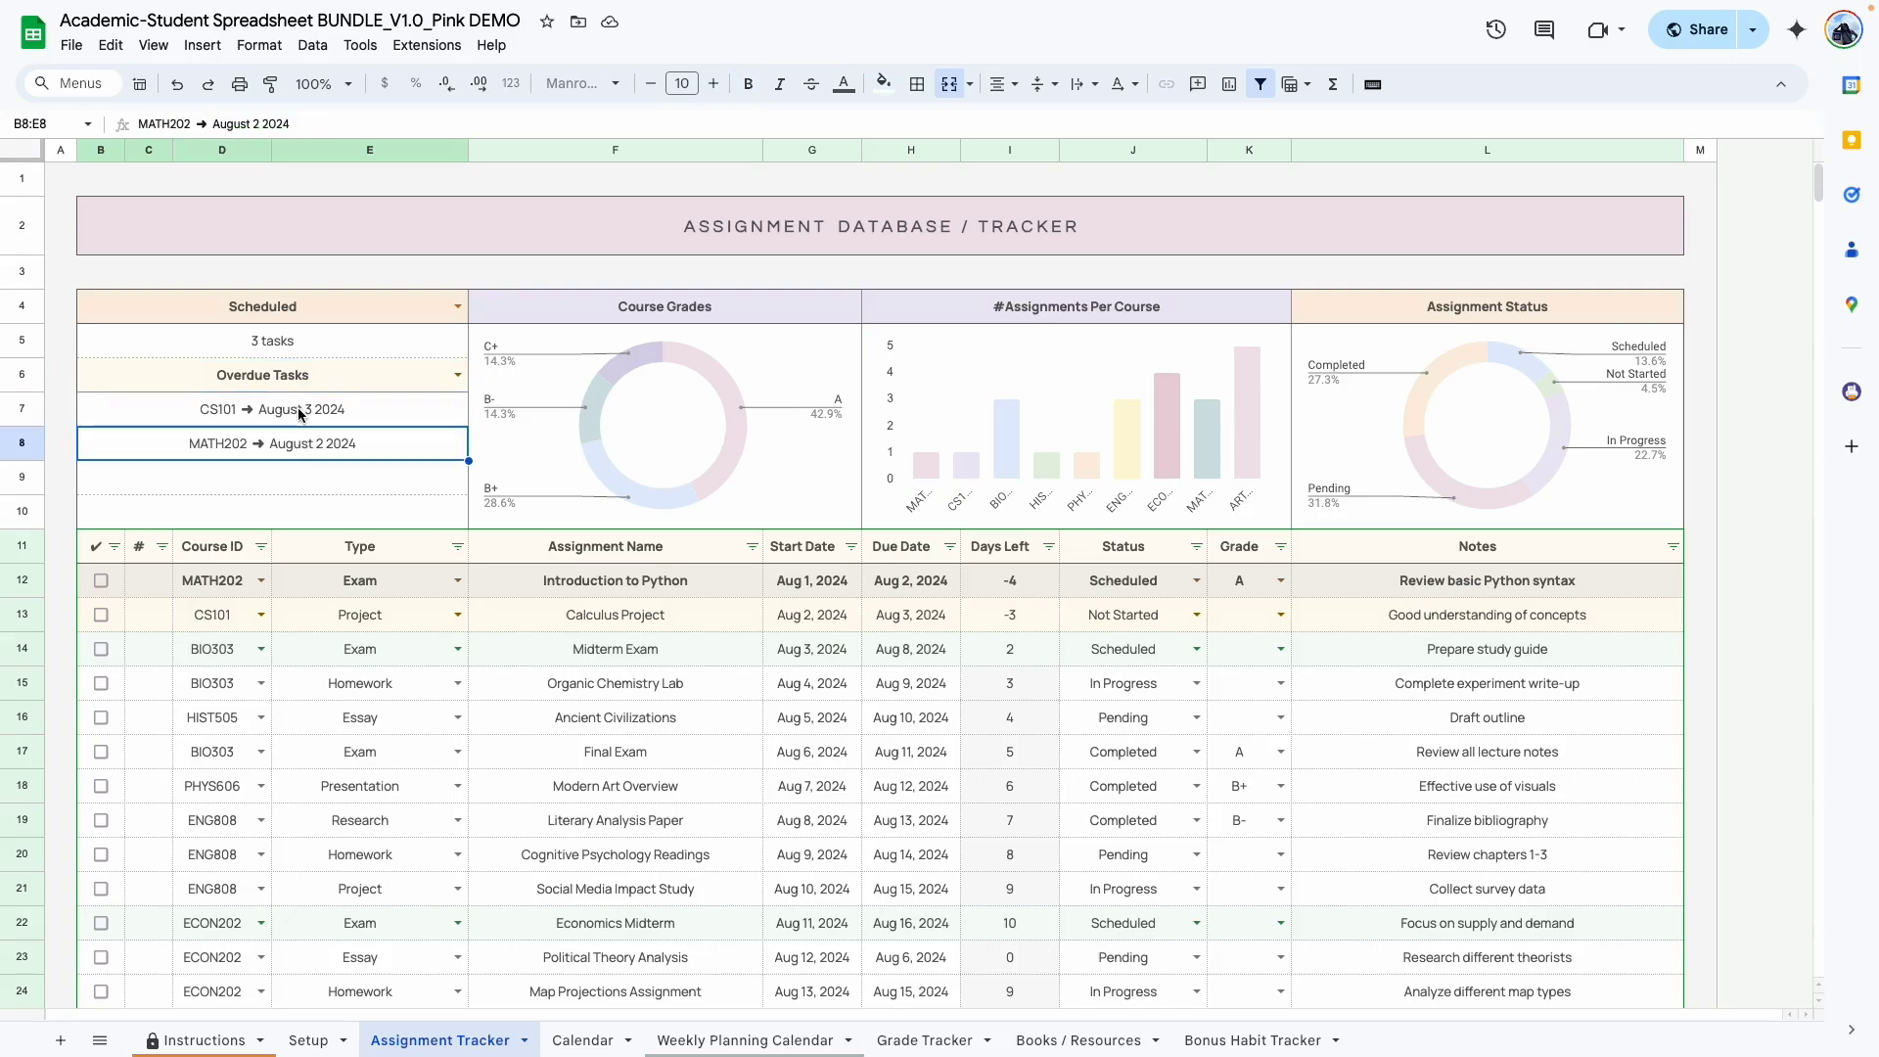
pyautogui.click(335, 422)
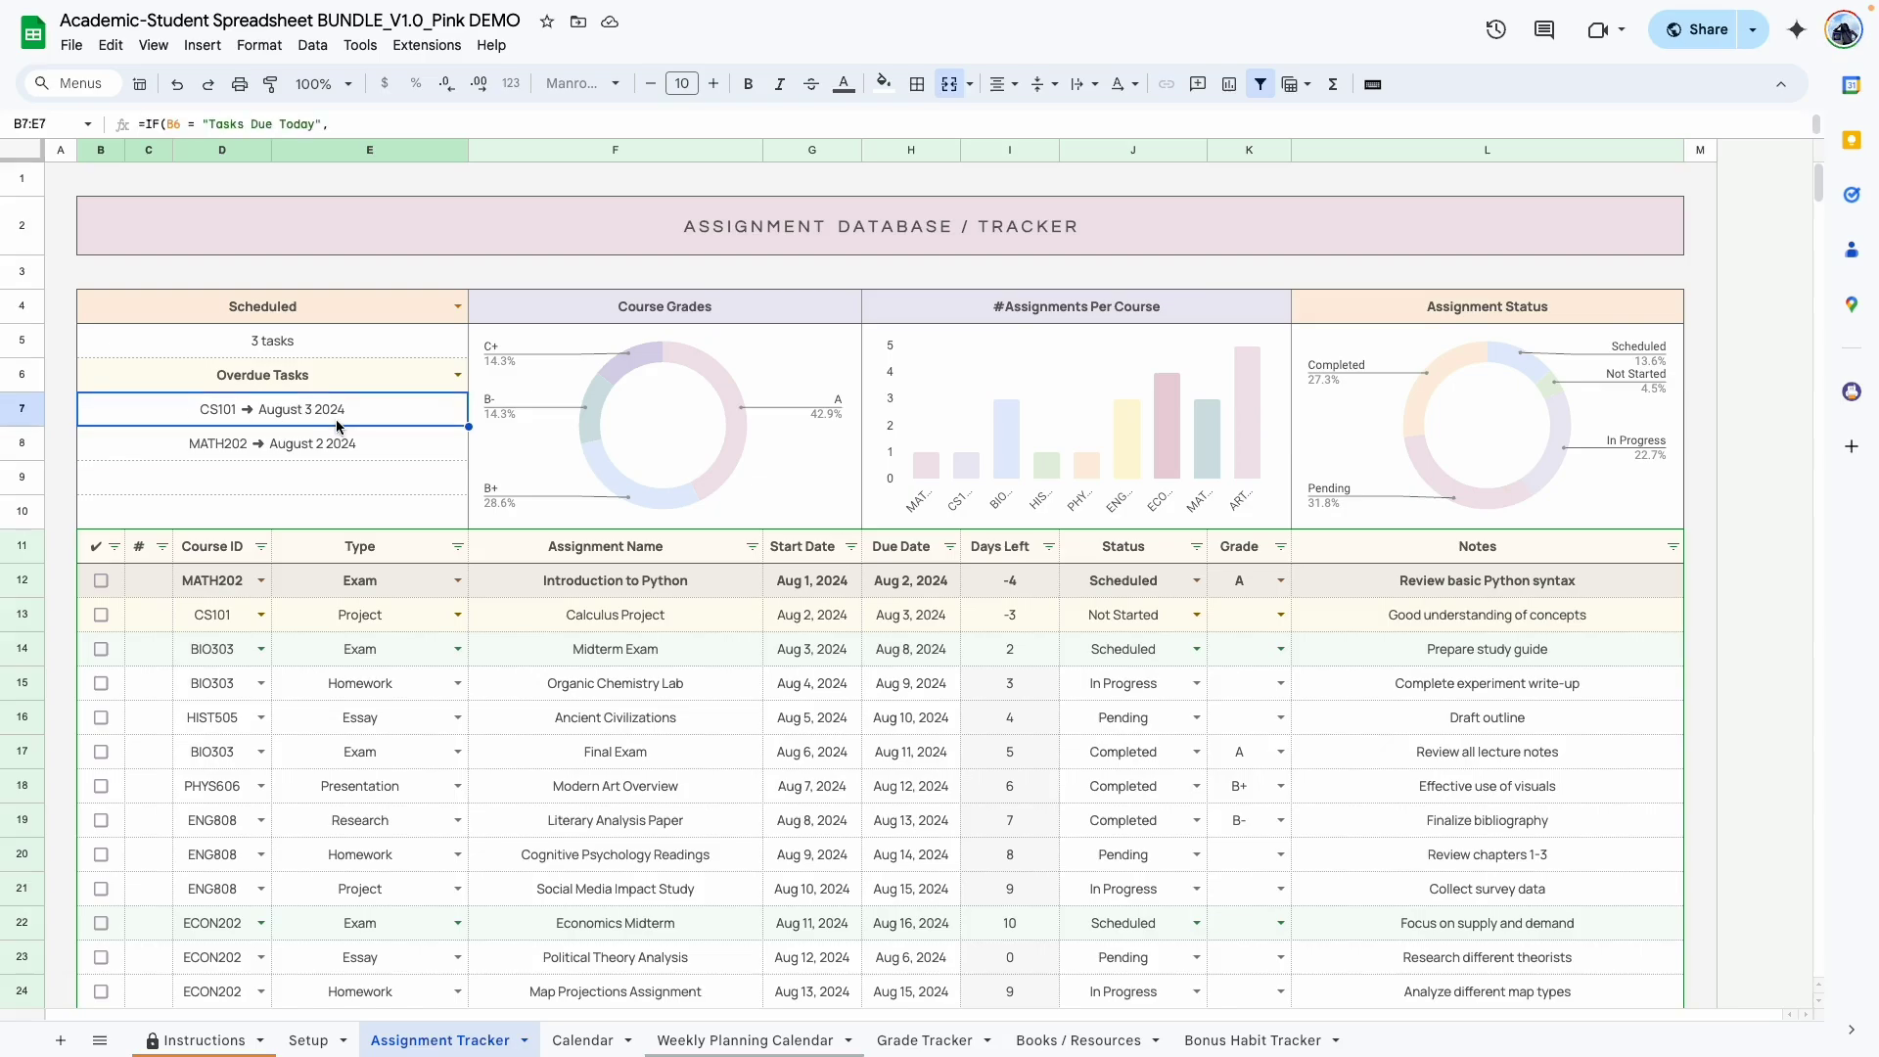
pyautogui.click(297, 445)
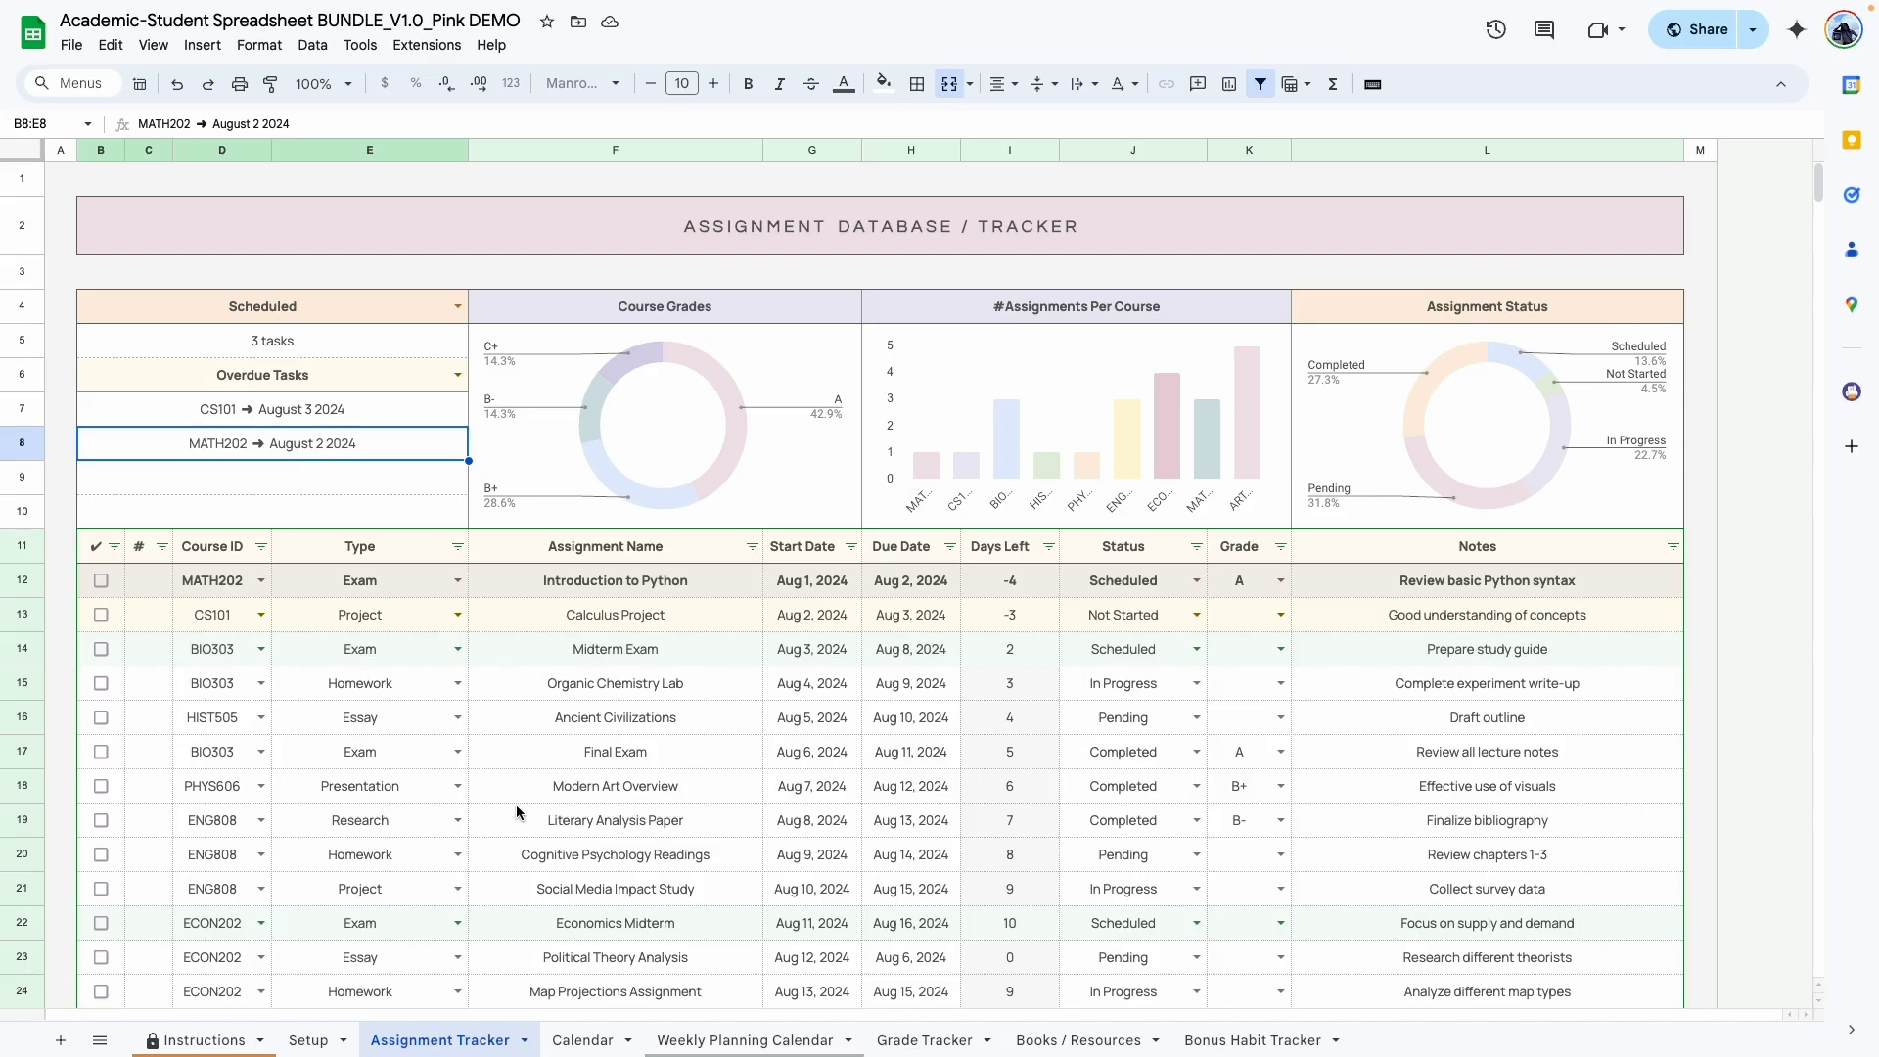
pyautogui.scroll(-3, 516, 813)
pyautogui.scroll(2, 519, 811)
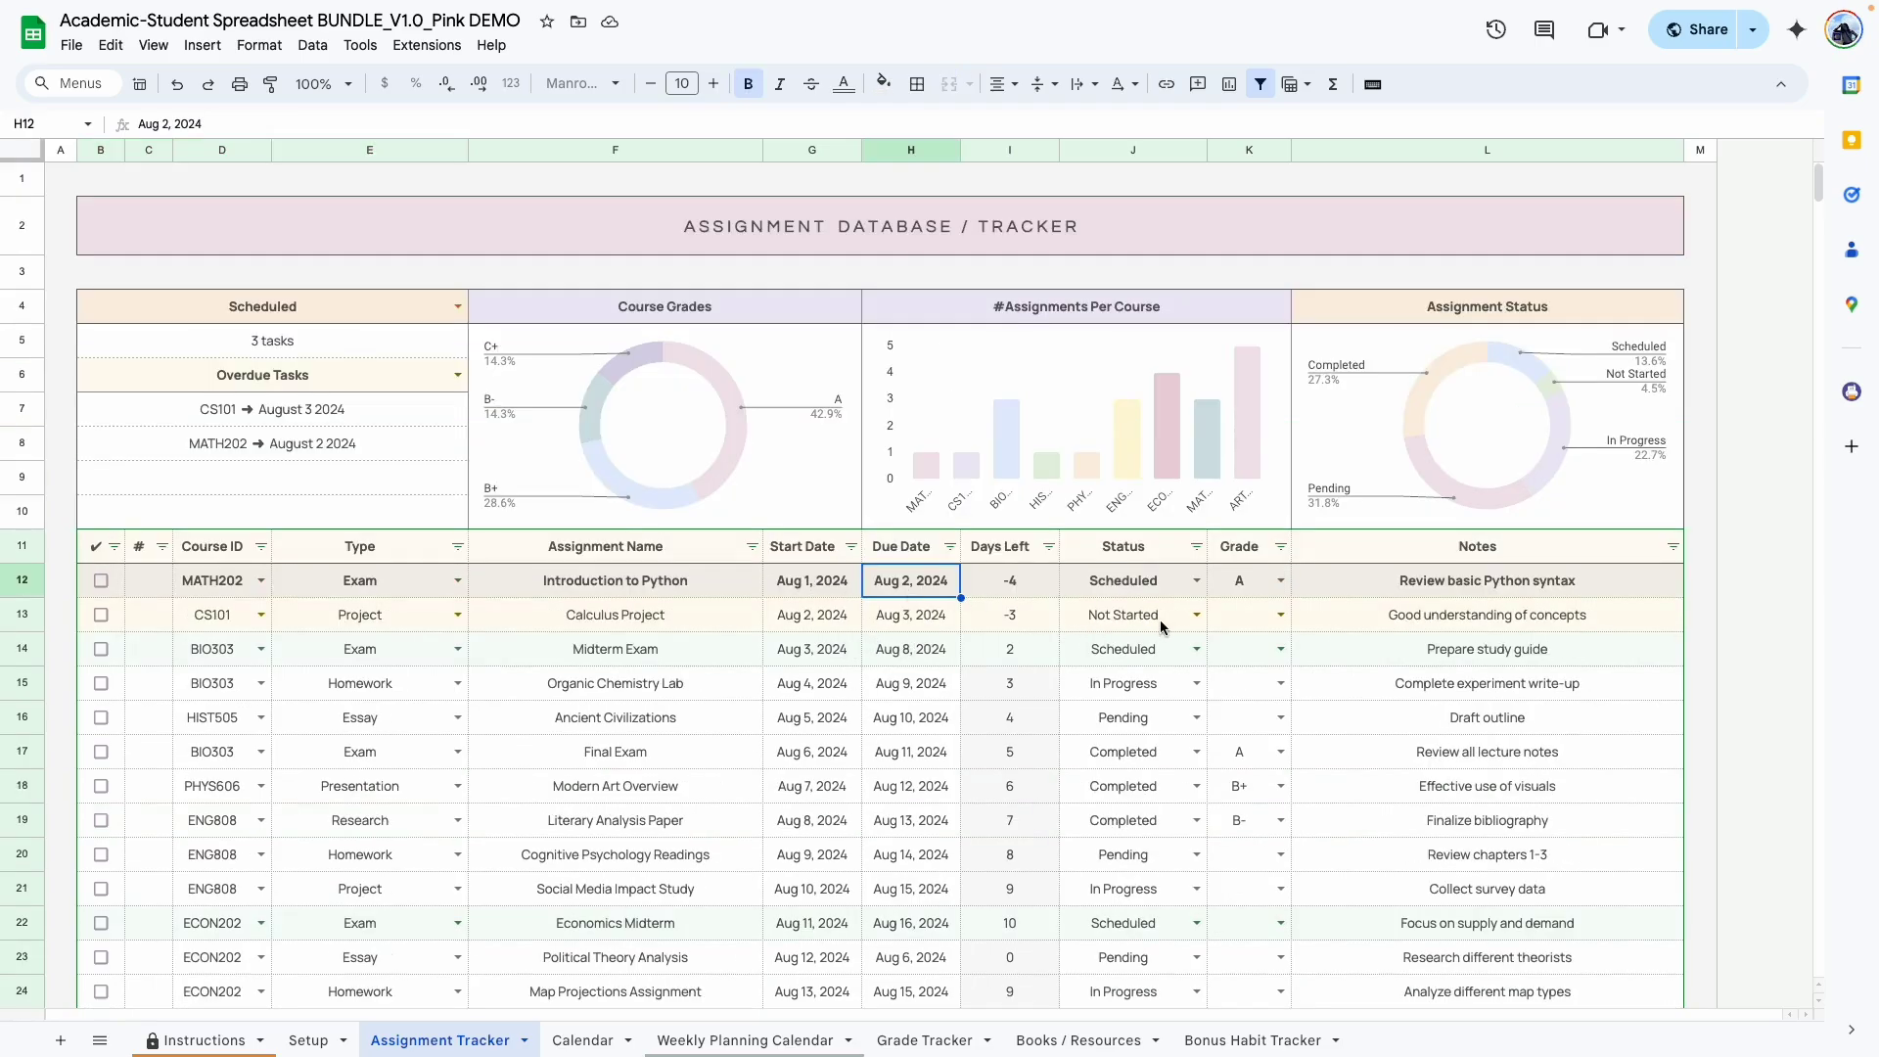
pyautogui.click(723, 624)
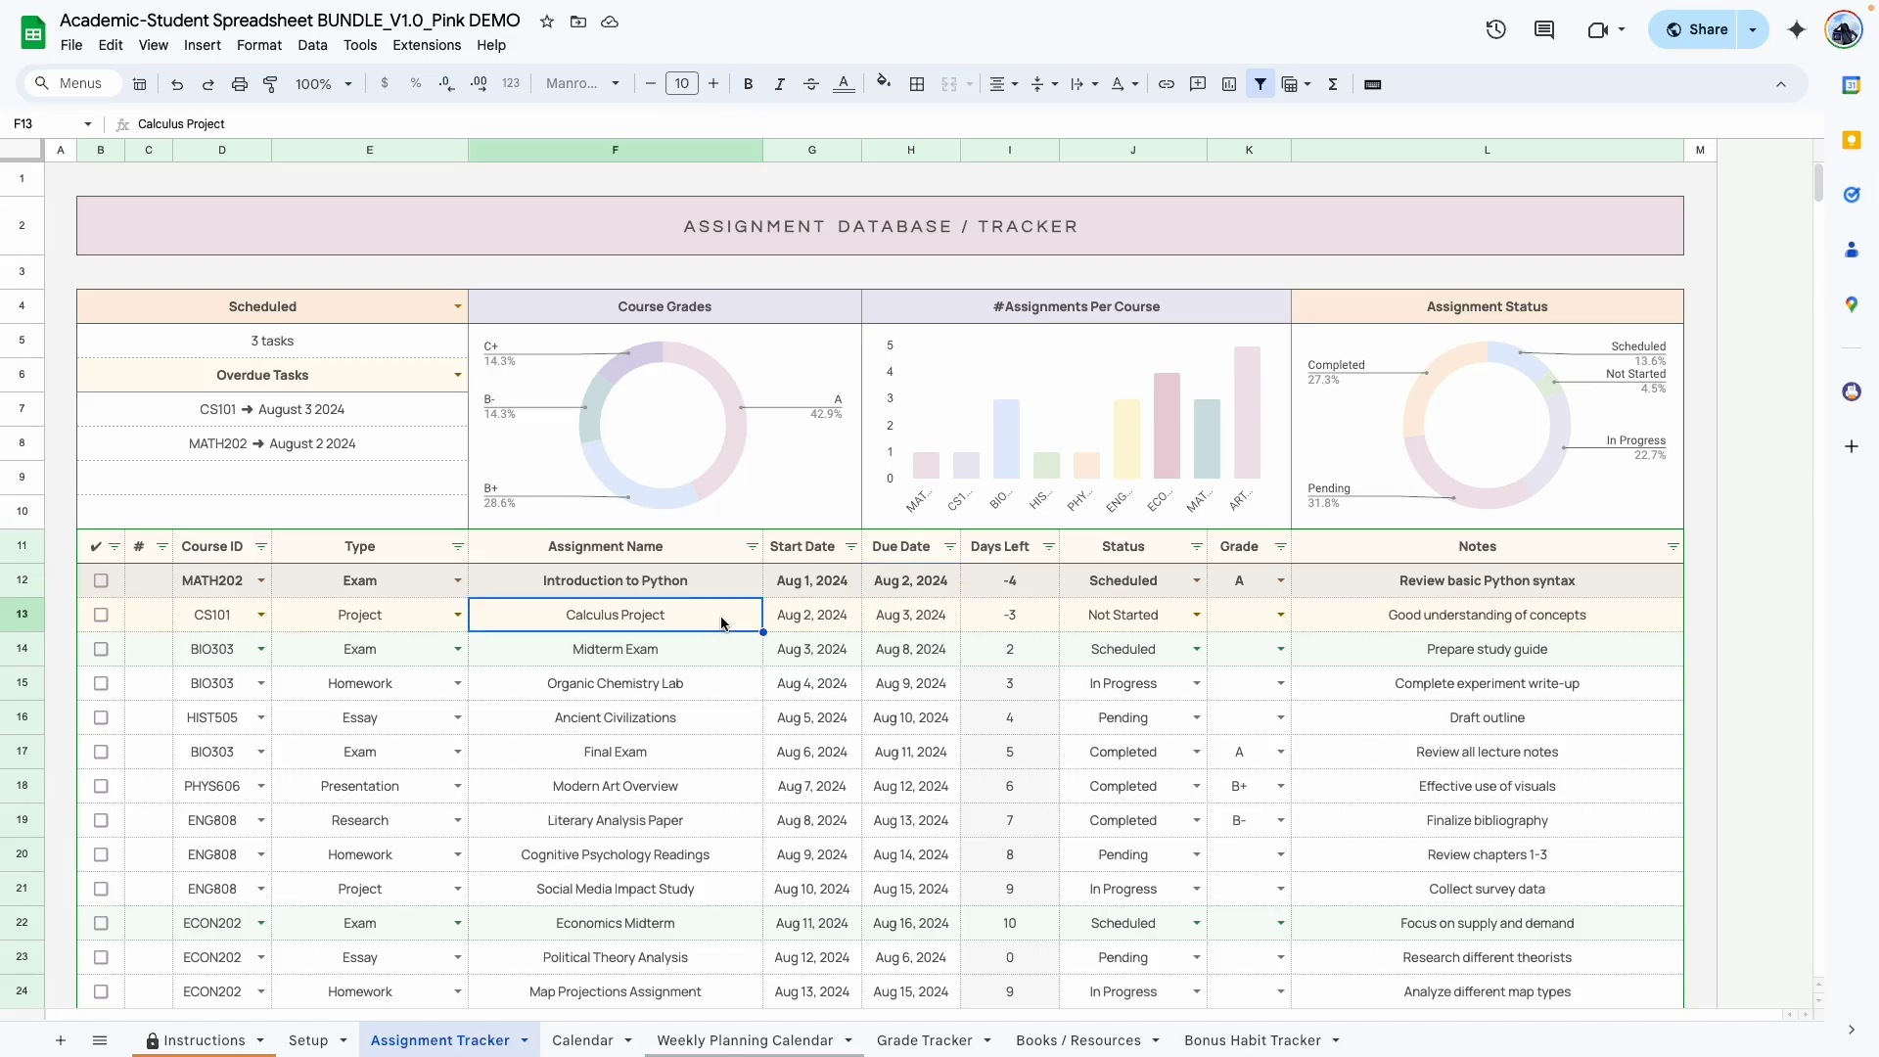
pyautogui.click(626, 752)
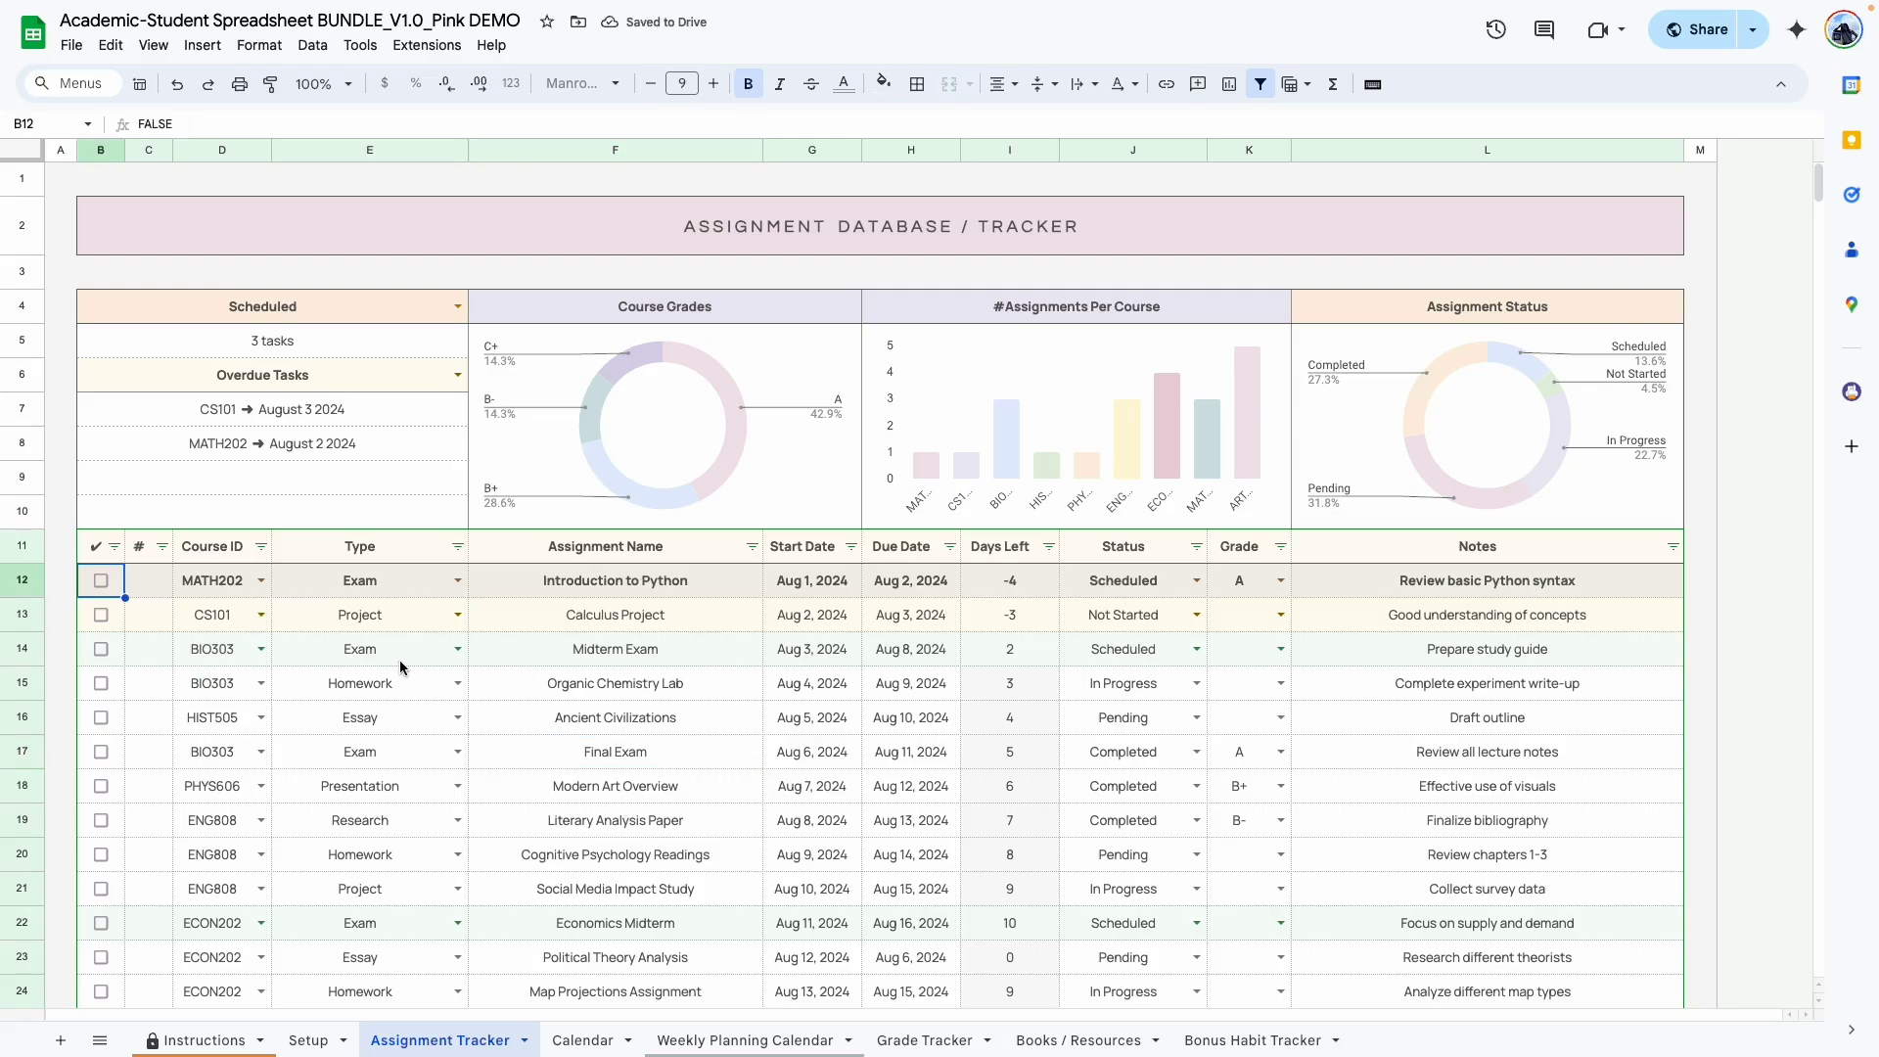
# - Mark the first six assignments as done, from Introduction to Python through Final Exam
pyautogui.click(100, 582)
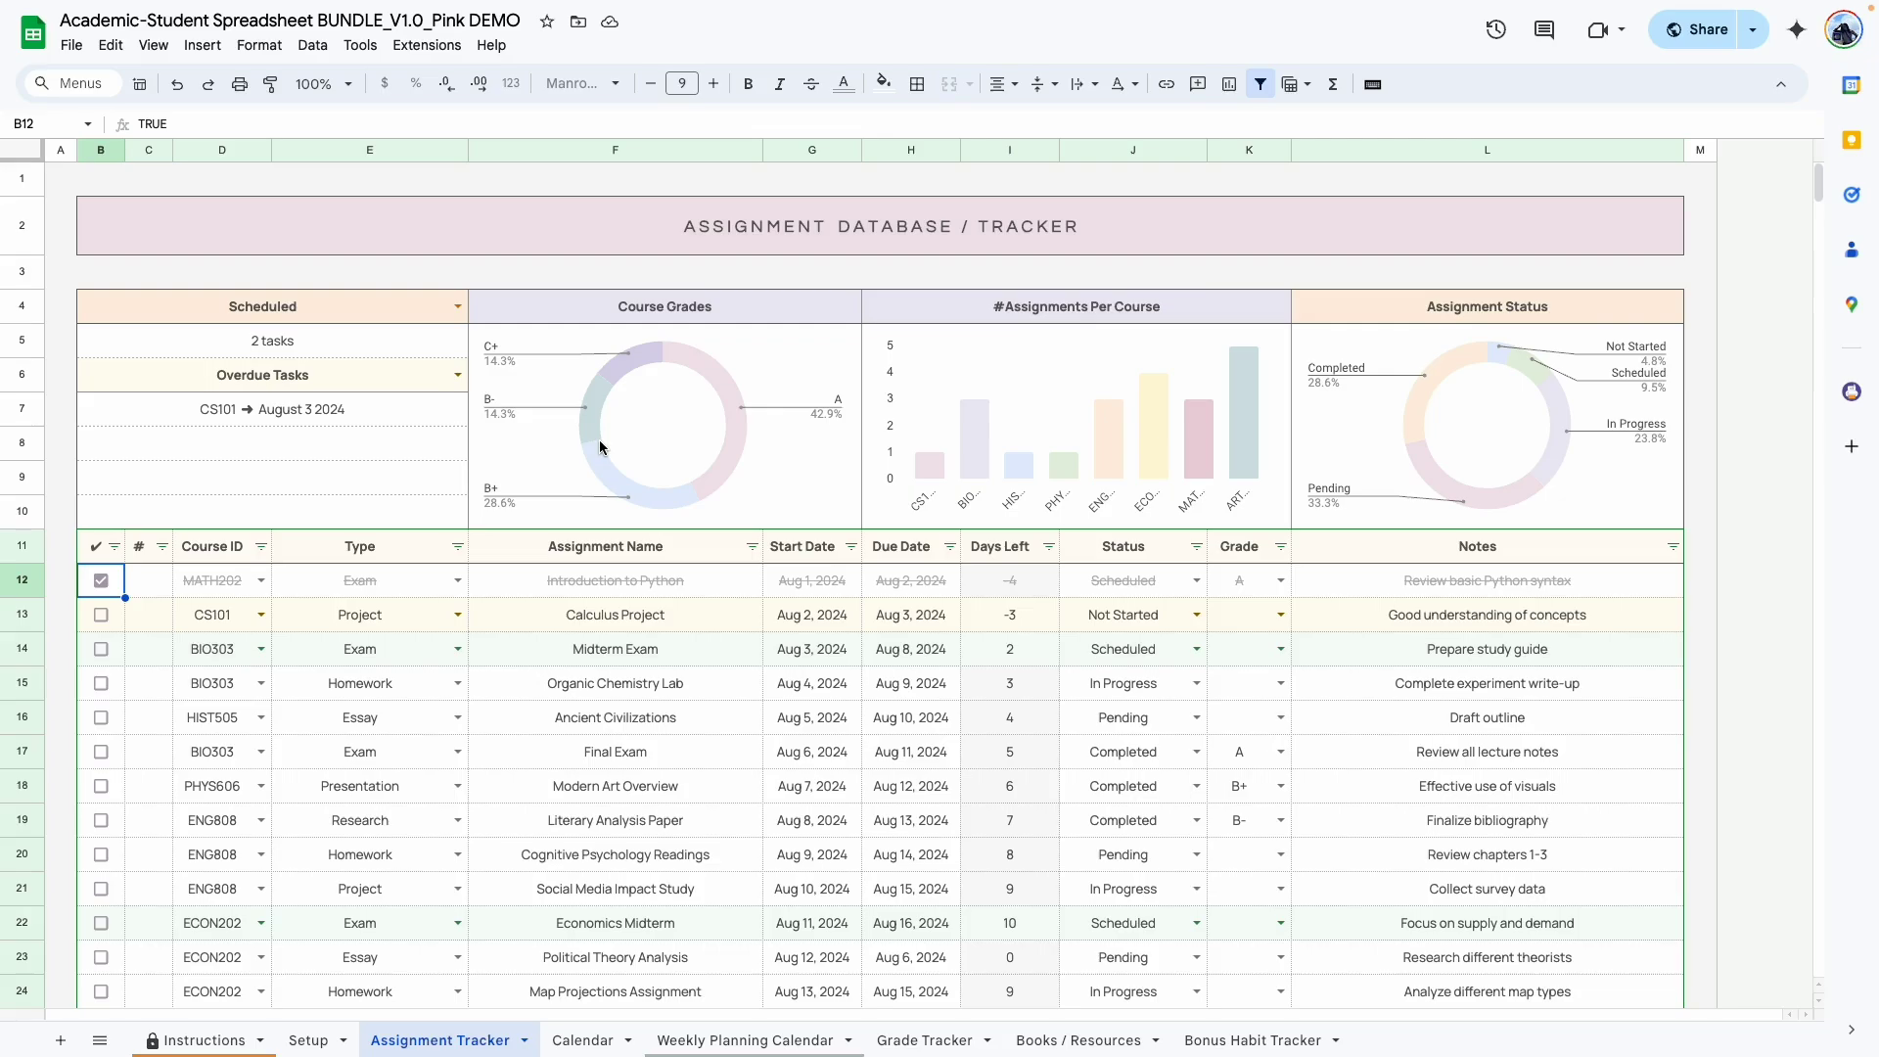
pyautogui.press('Down')
pyautogui.press('space')
pyautogui.press('Down')
pyautogui.press('space')
pyautogui.press('Down')
pyautogui.press('space')
pyautogui.press('Down')
pyautogui.press('space')
pyautogui.press('Down')
pyautogui.press('space')
# - Filter the check-off column to FALSE only, accept the edit with its warning silenced for 5 minutes, and review the open assignments
pyautogui.scroll(-3, 278, 629)
pyautogui.scroll(5, 278, 629)
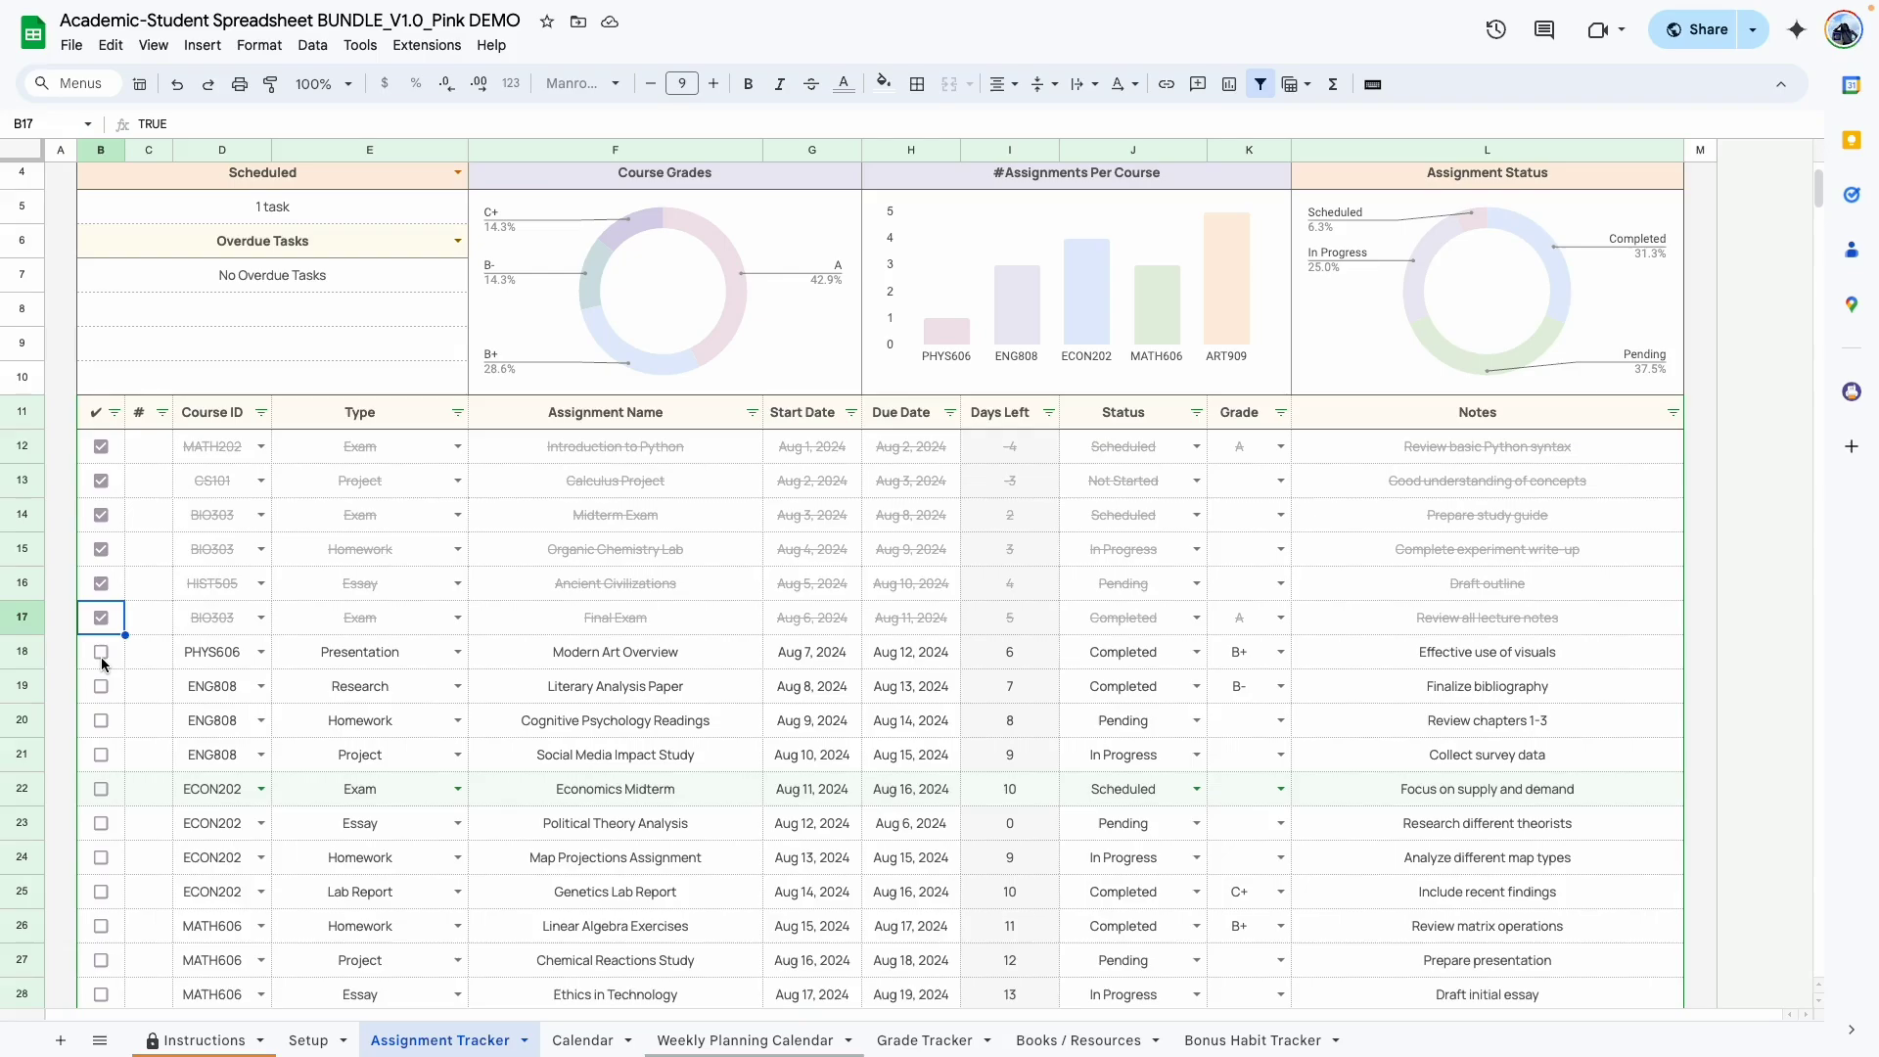
pyautogui.click(115, 412)
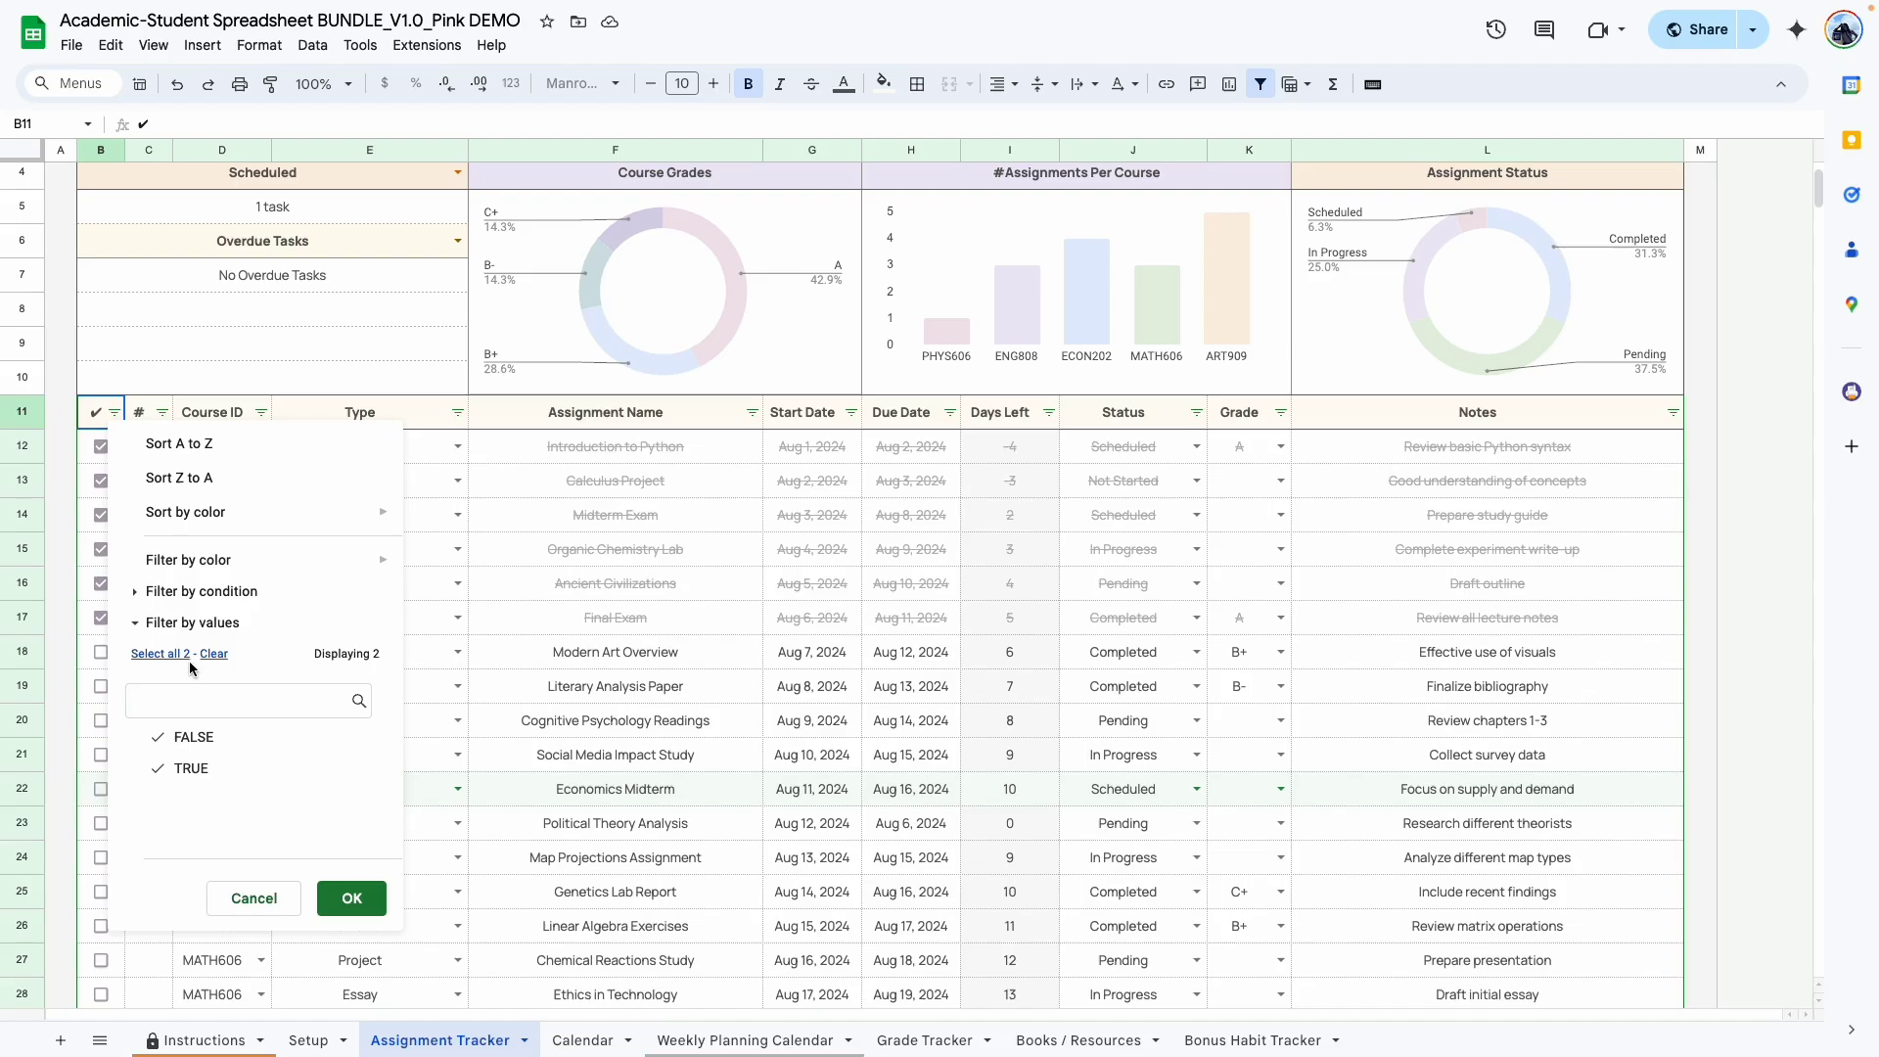
pyautogui.click(177, 744)
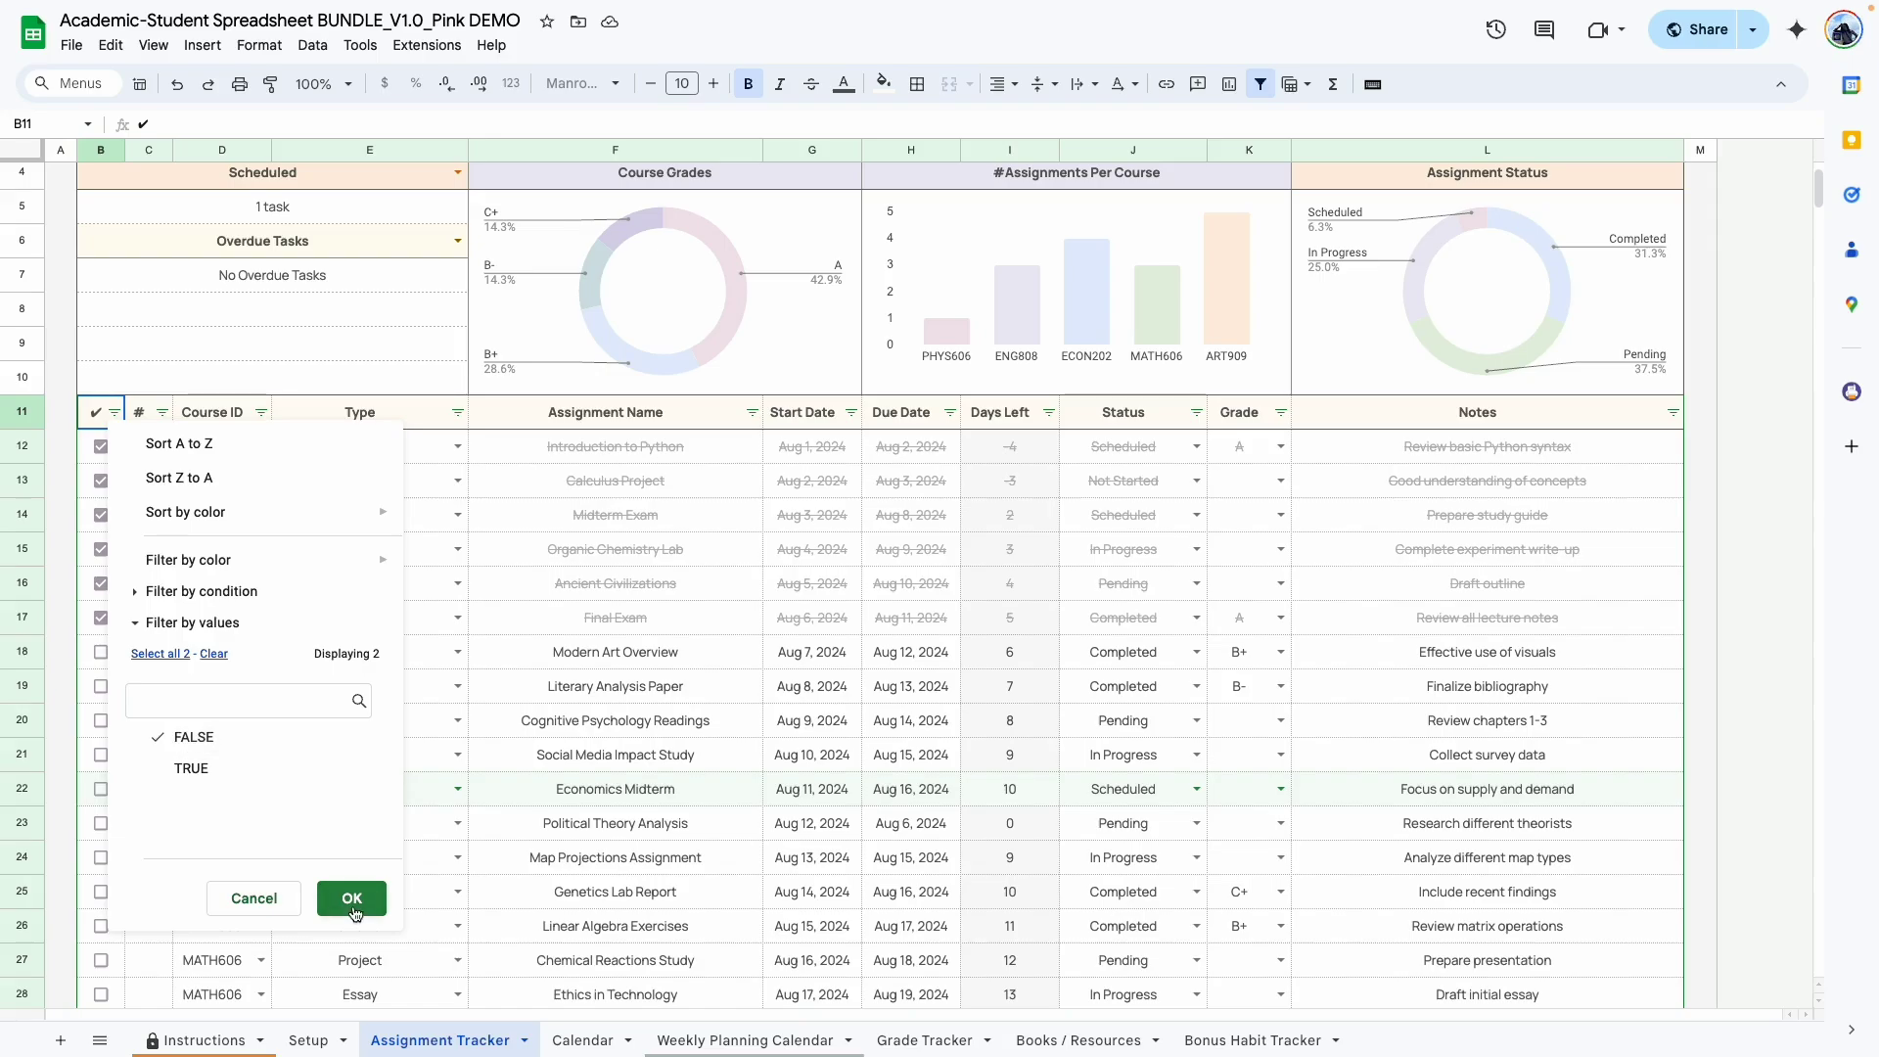
pyautogui.click(351, 899)
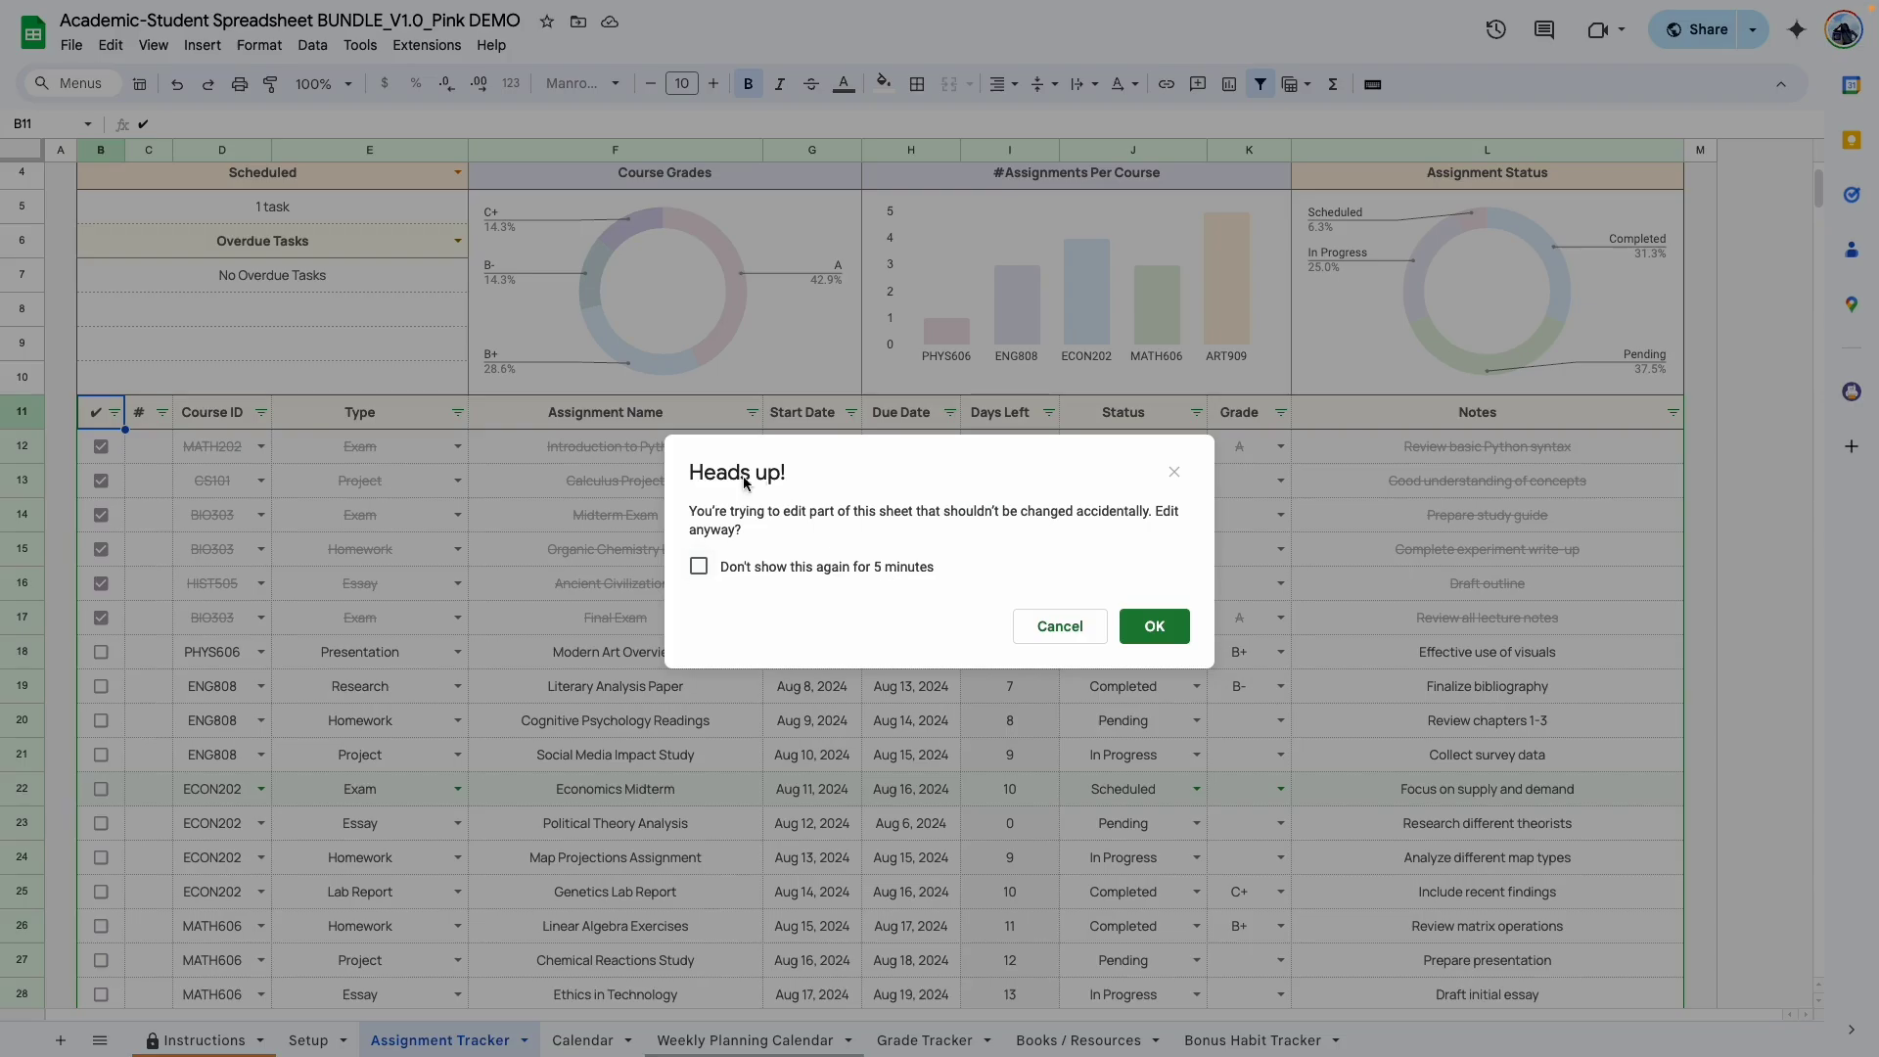
pyautogui.click(701, 570)
pyautogui.click(1153, 627)
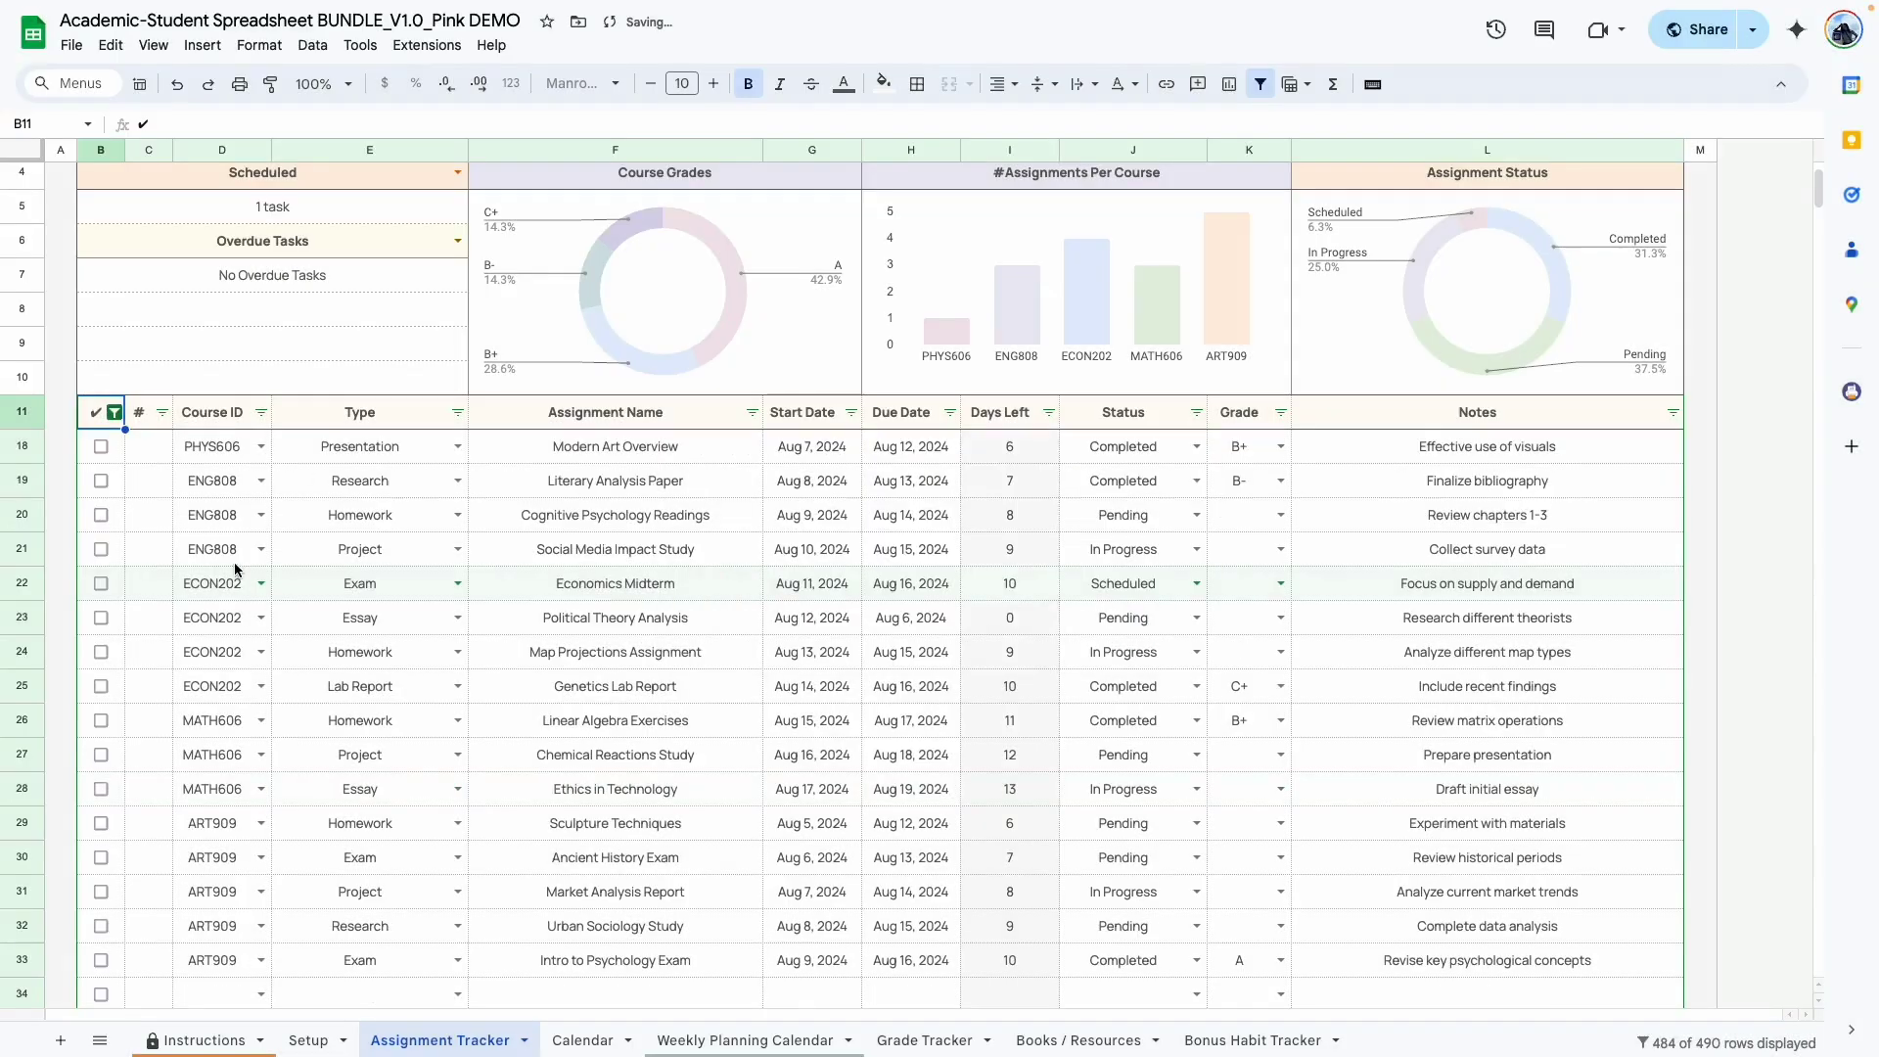
pyautogui.scroll(-1, 362, 705)
pyautogui.click(395, 939)
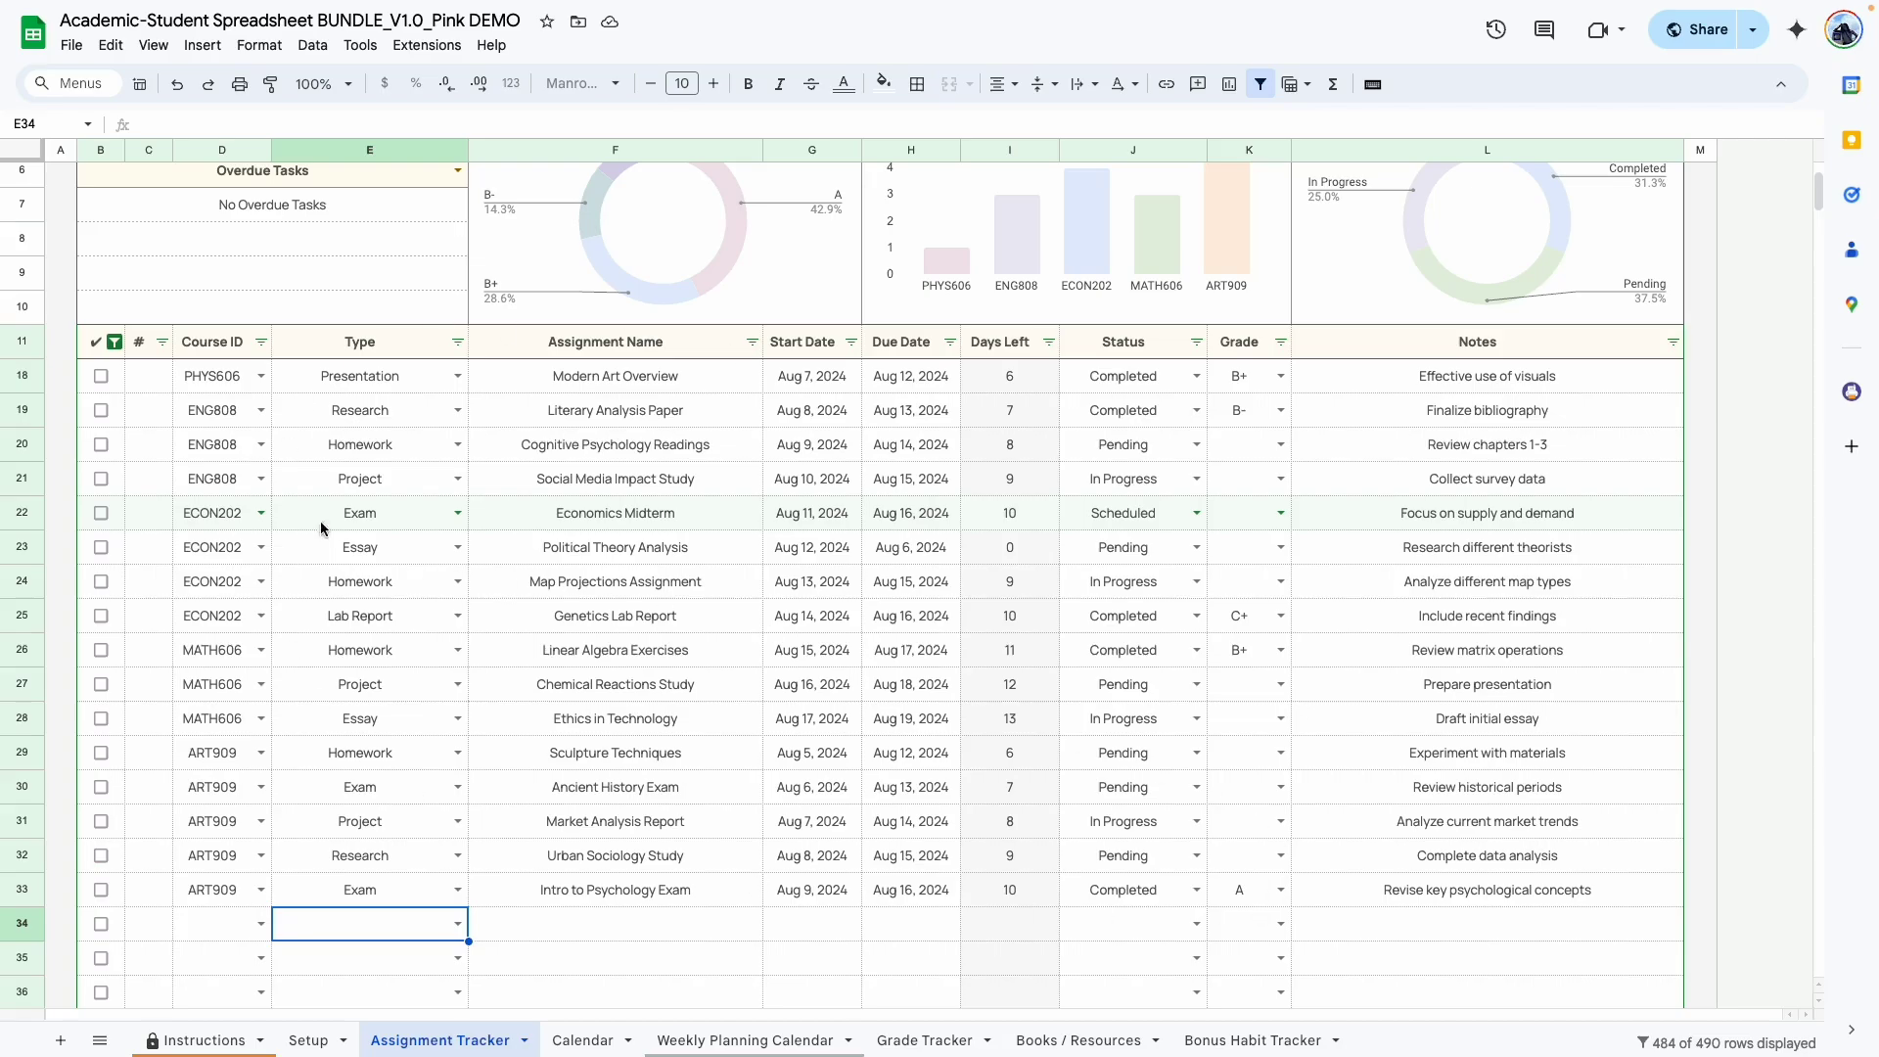
pyautogui.scroll(1, 206, 481)
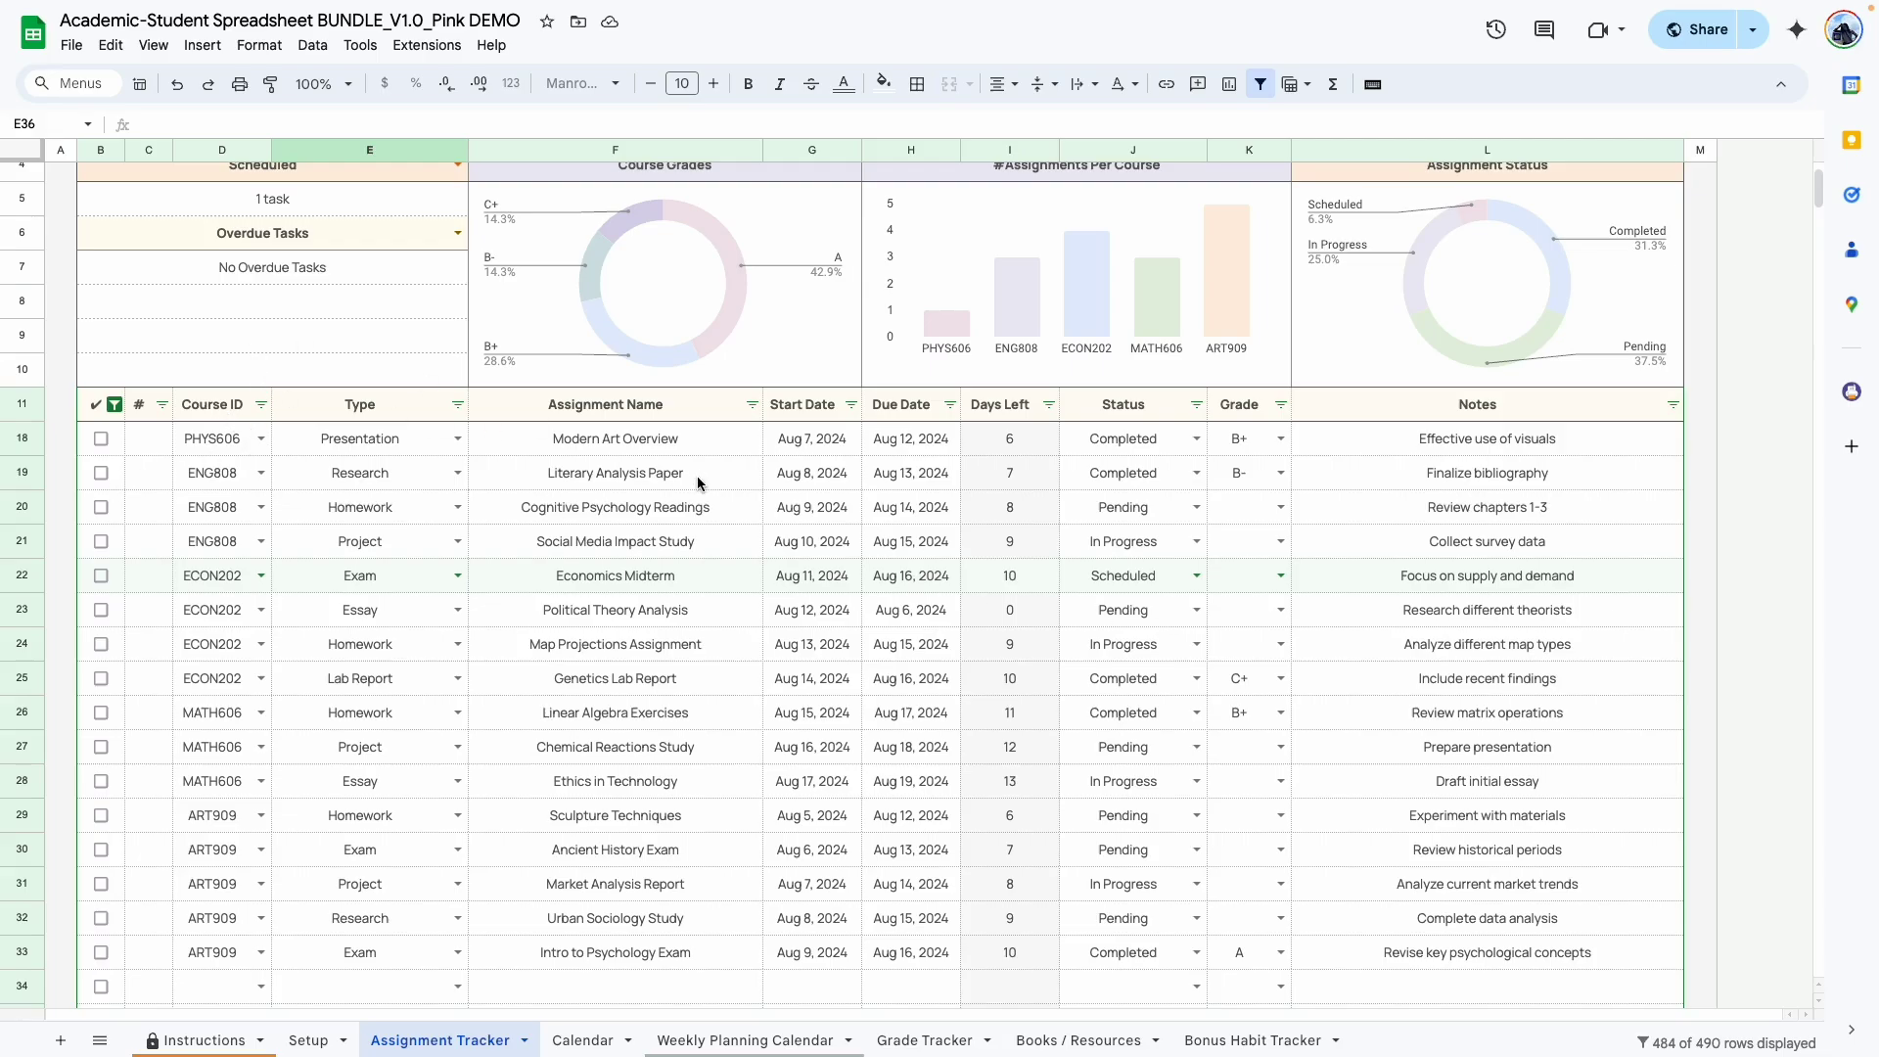
# - Filter the Type column to show only Exam and look over the remaining assignments
pyautogui.click(457, 405)
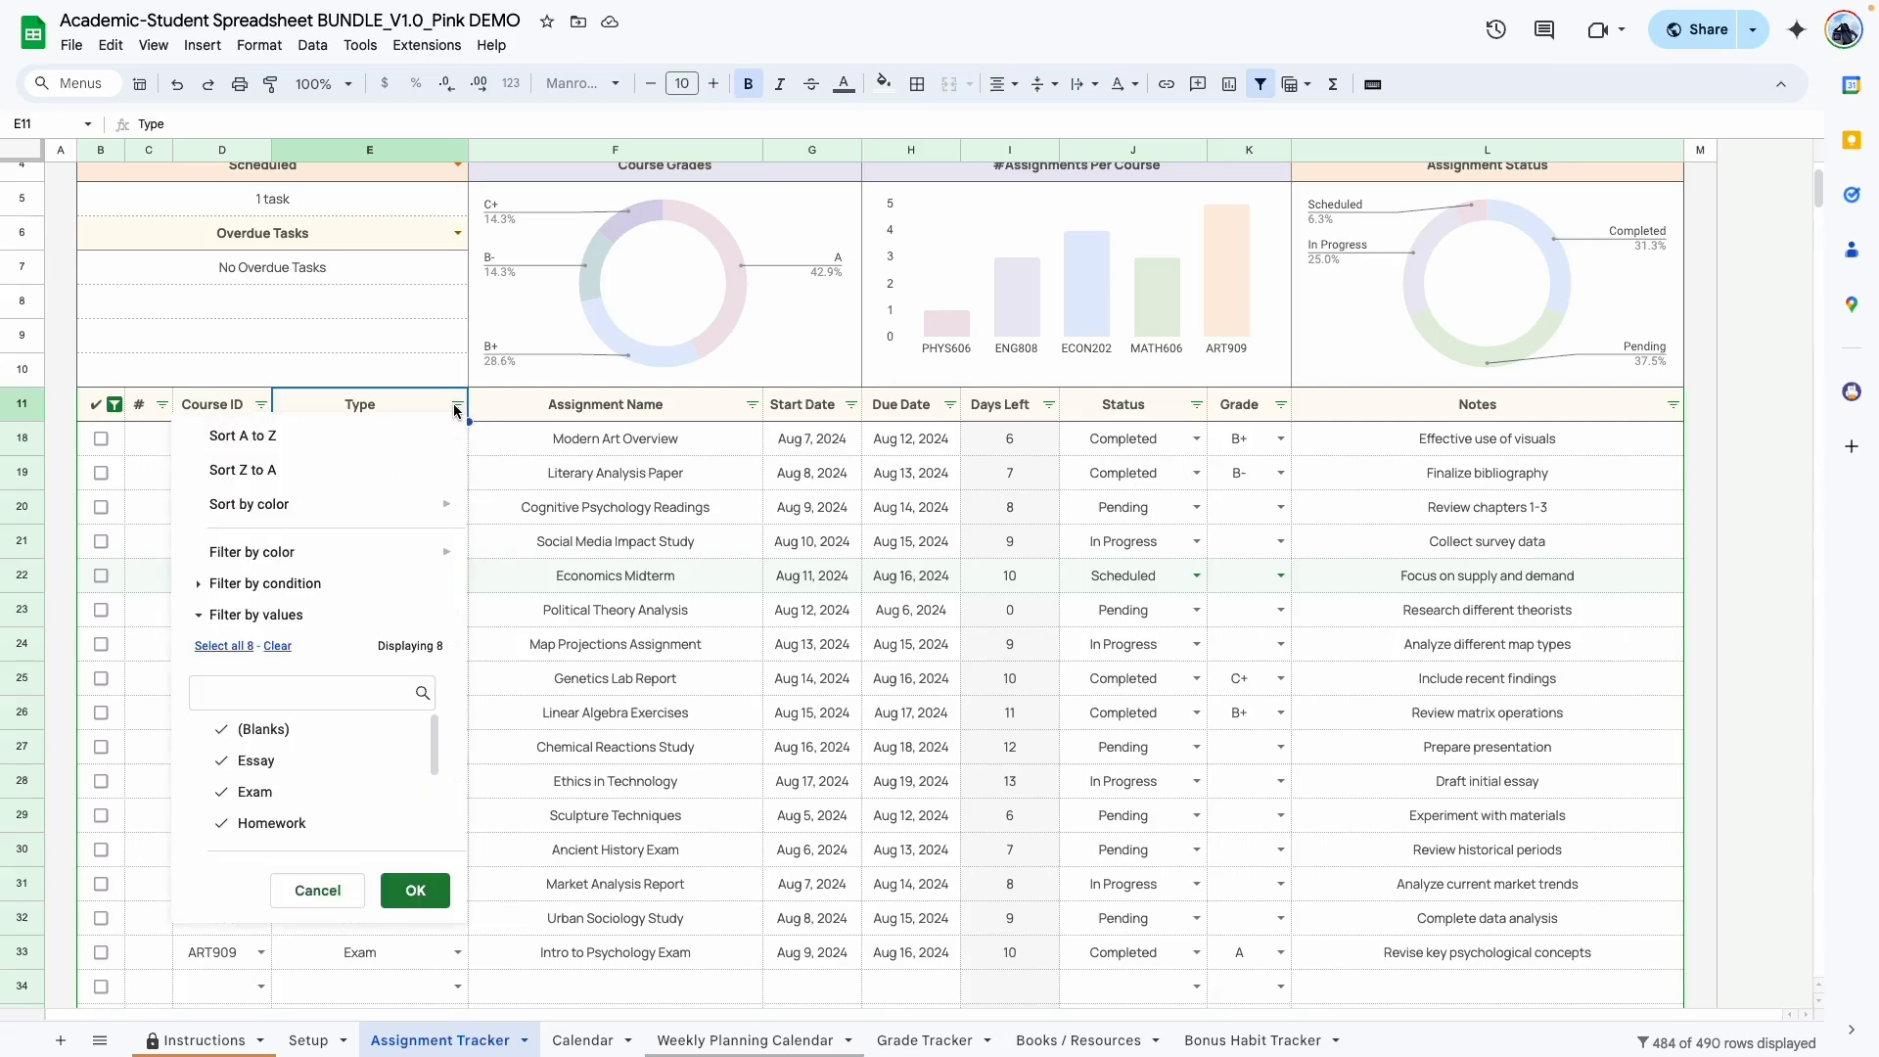
pyautogui.click(279, 647)
pyautogui.click(247, 792)
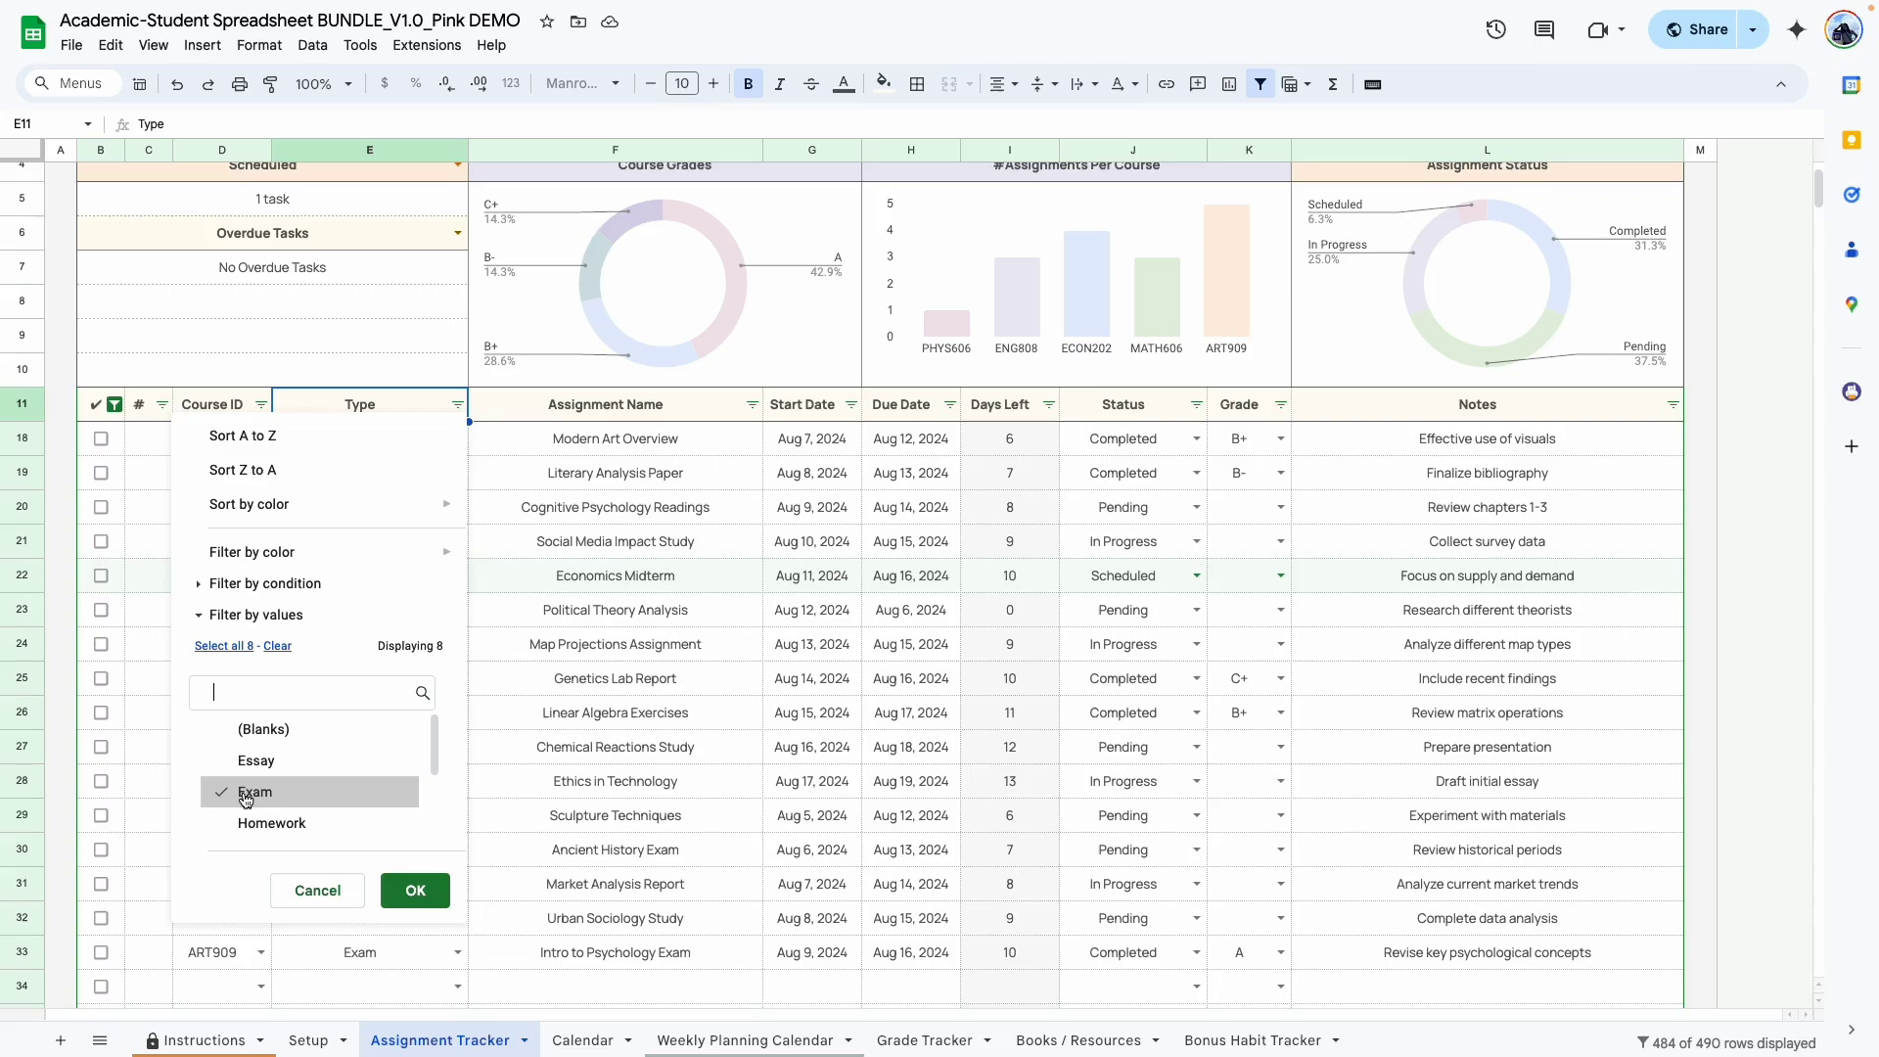
pyautogui.click(405, 894)
pyautogui.click(494, 651)
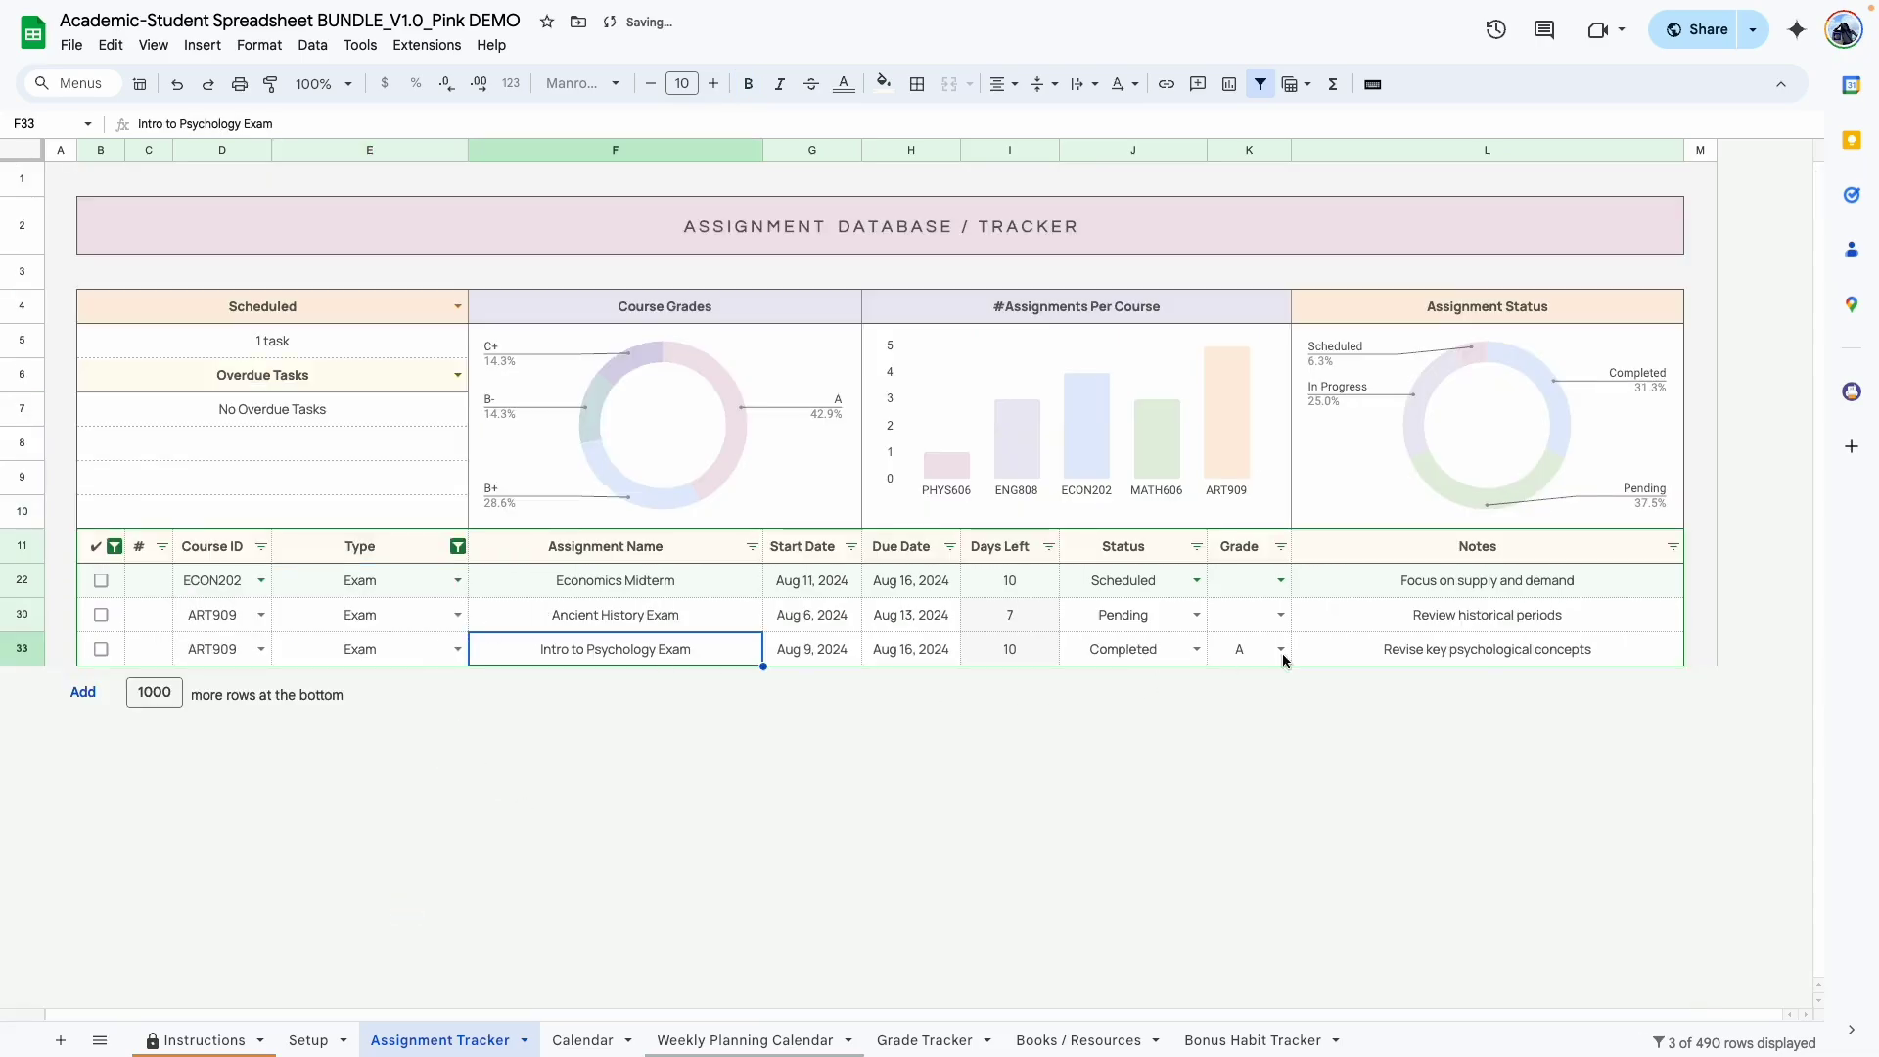
pyautogui.press('Left')
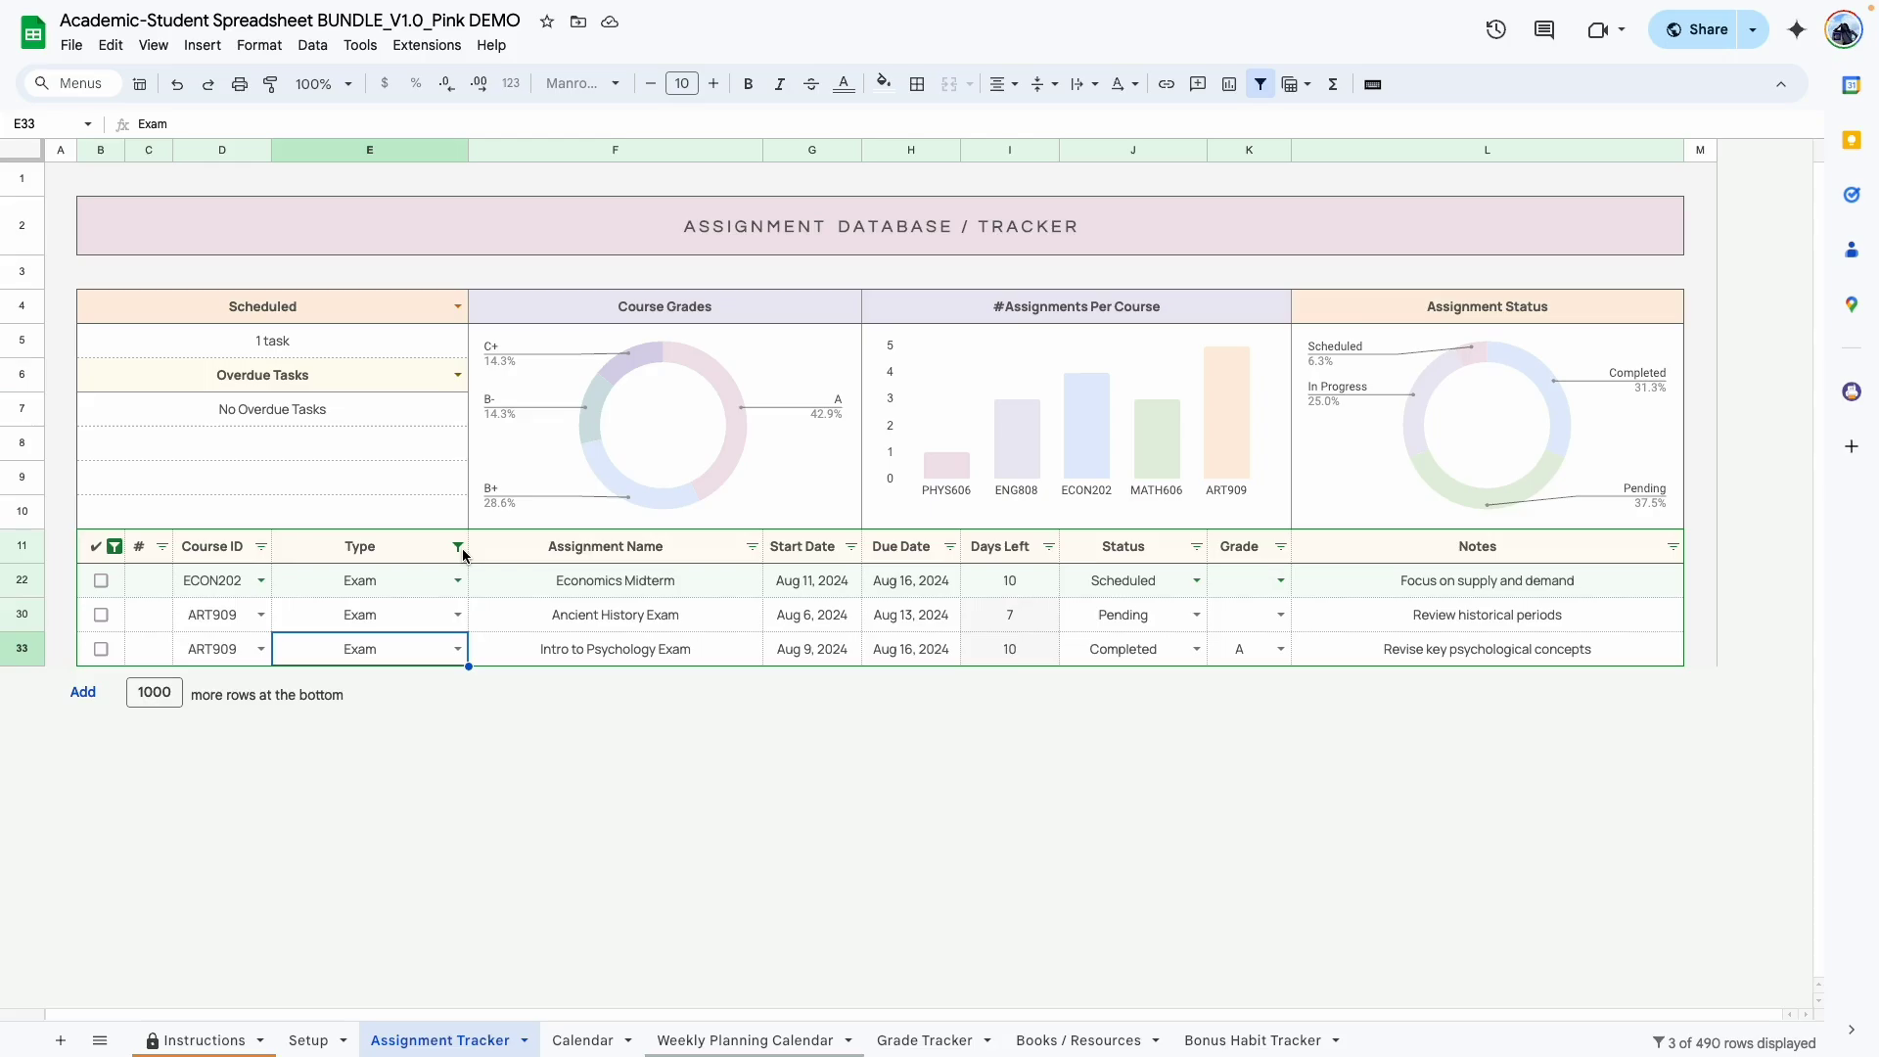
# - On the Calendar sheet, set the zoom to 75%, then compare the calendar with the Assignment Tracker's entries
pyautogui.hotkey('ctrl', 'shift', 'pagedown')
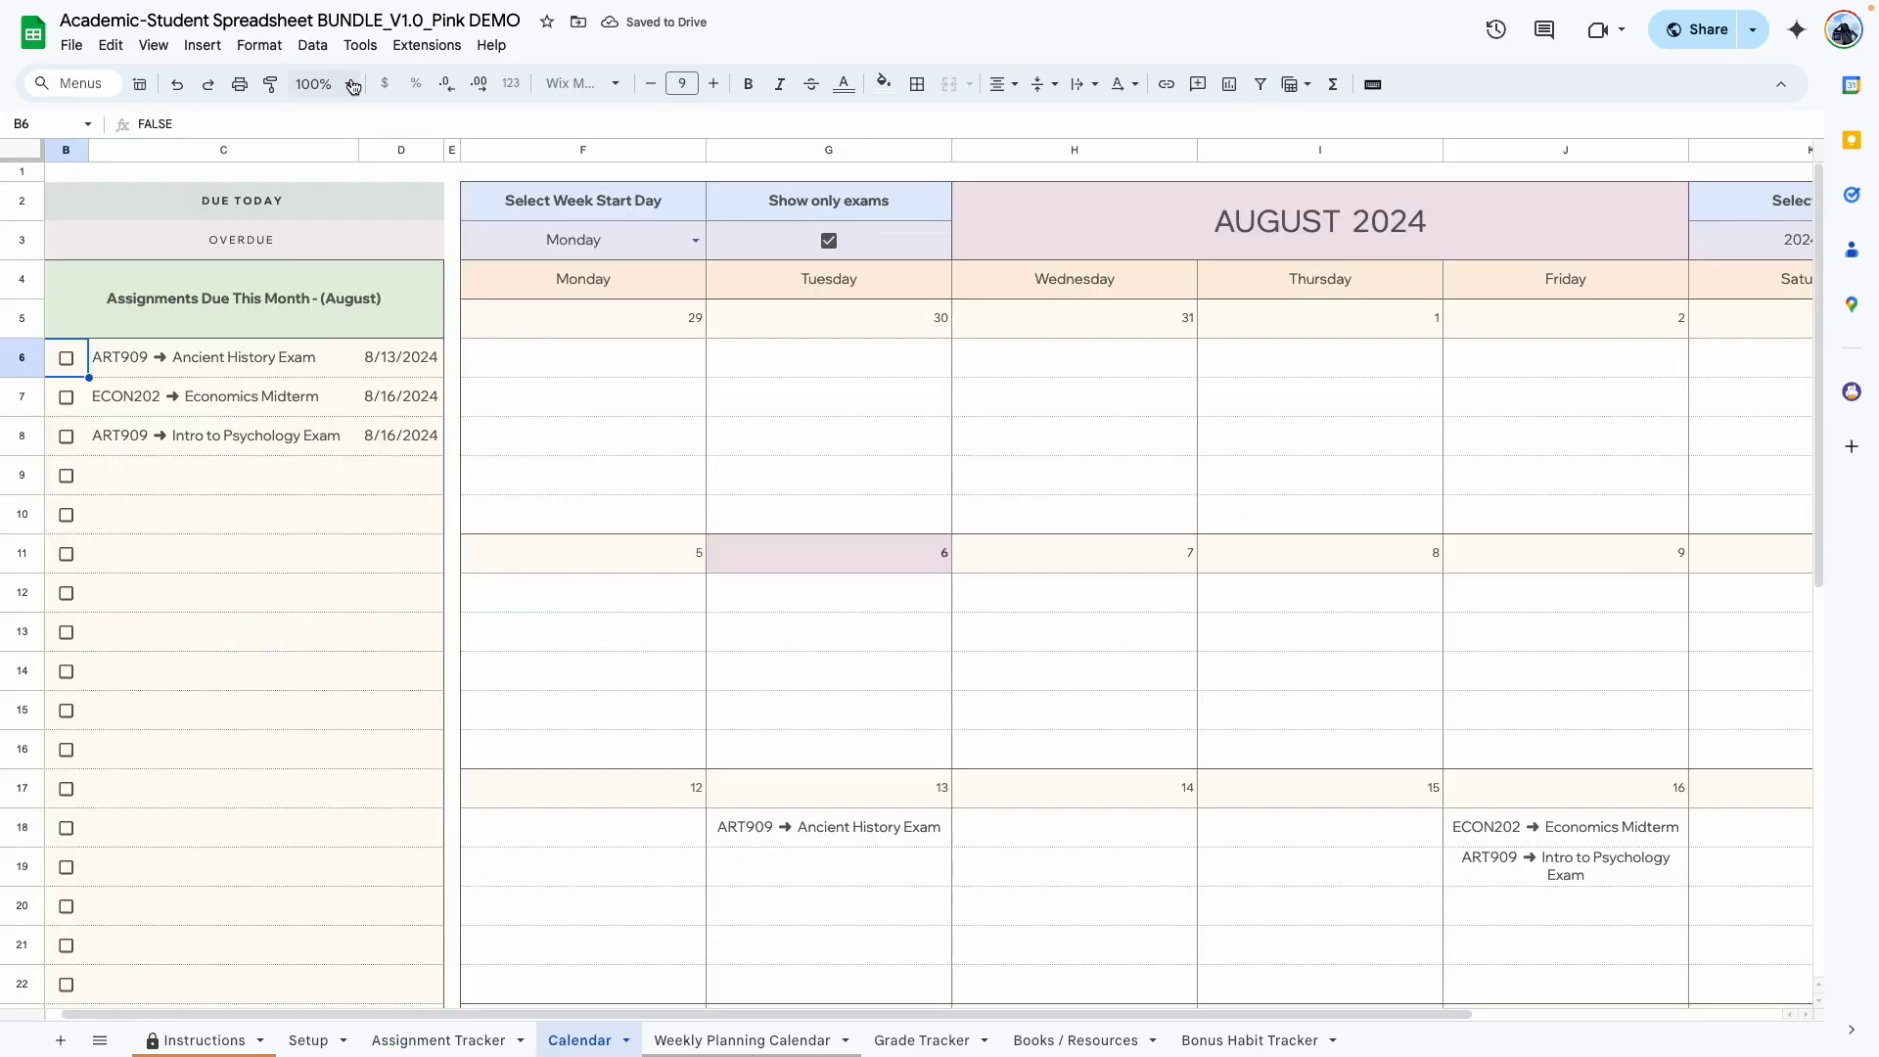
pyautogui.click(323, 83)
pyautogui.click(330, 156)
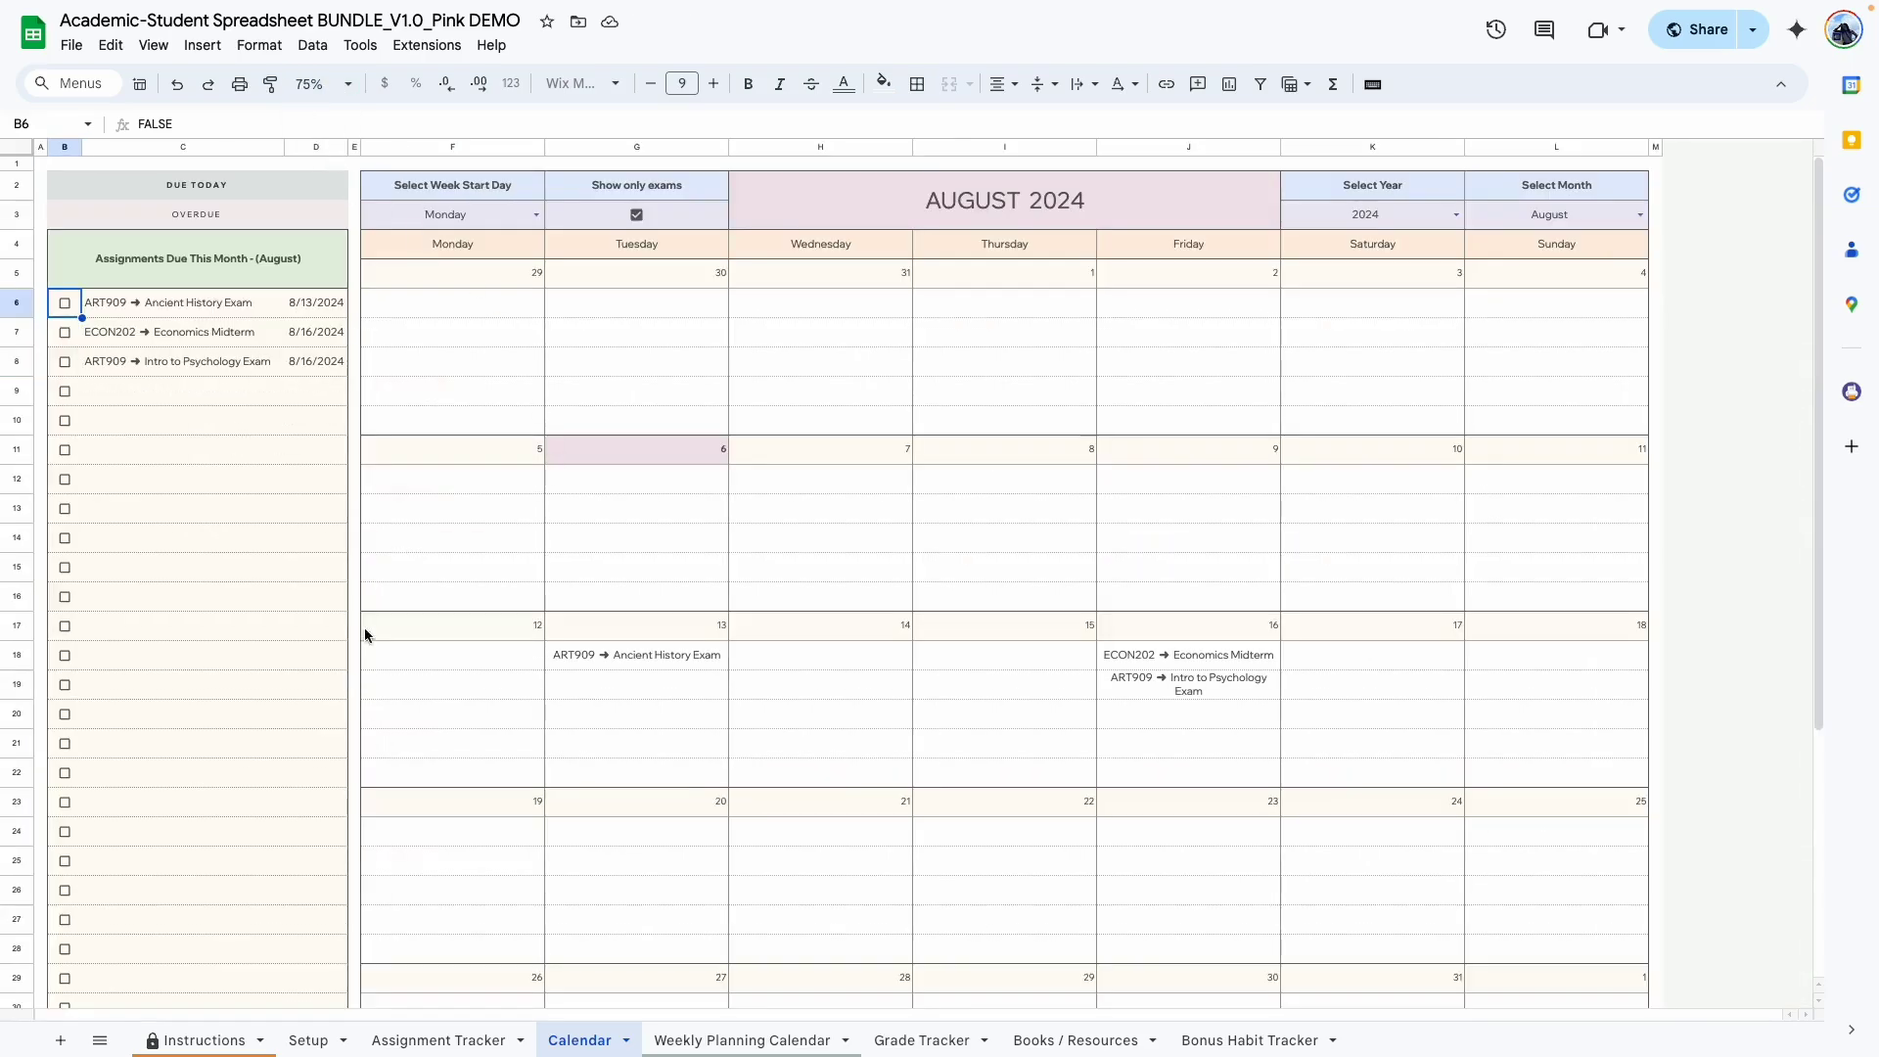
pyautogui.click(411, 1045)
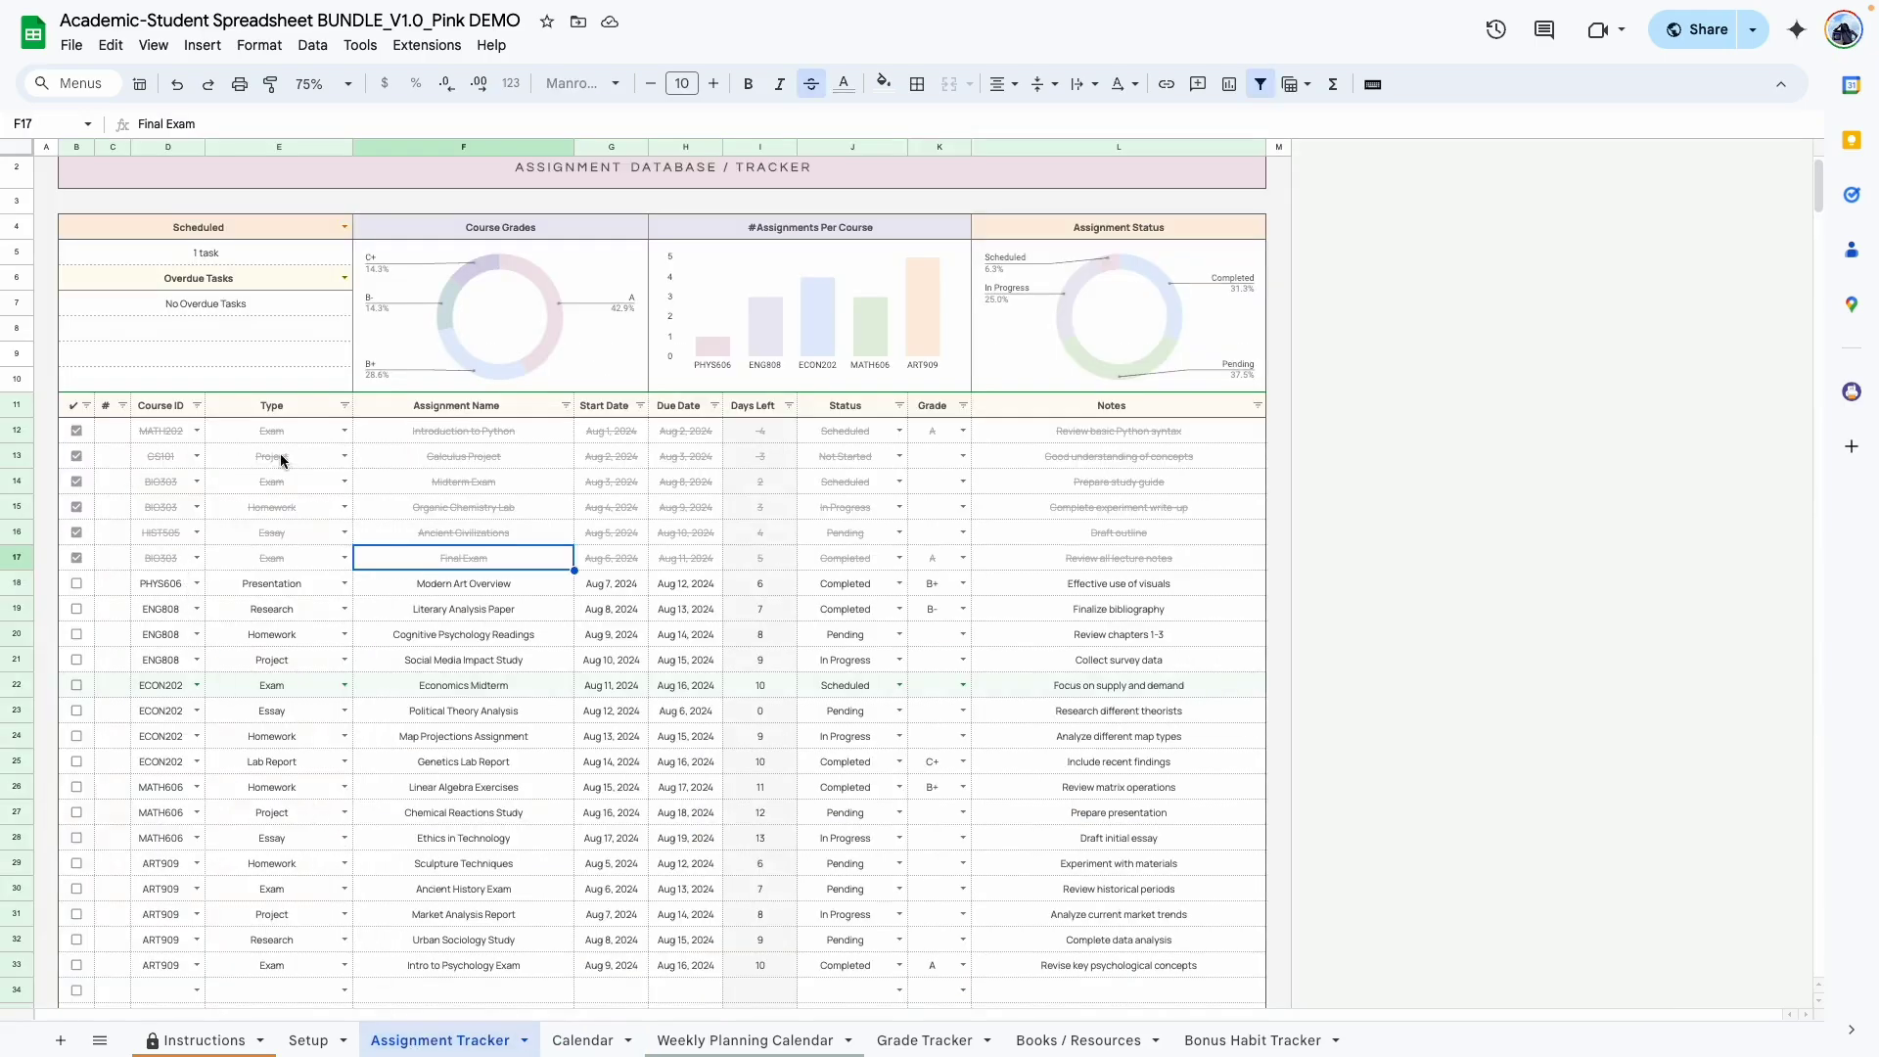
pyautogui.click(541, 1037)
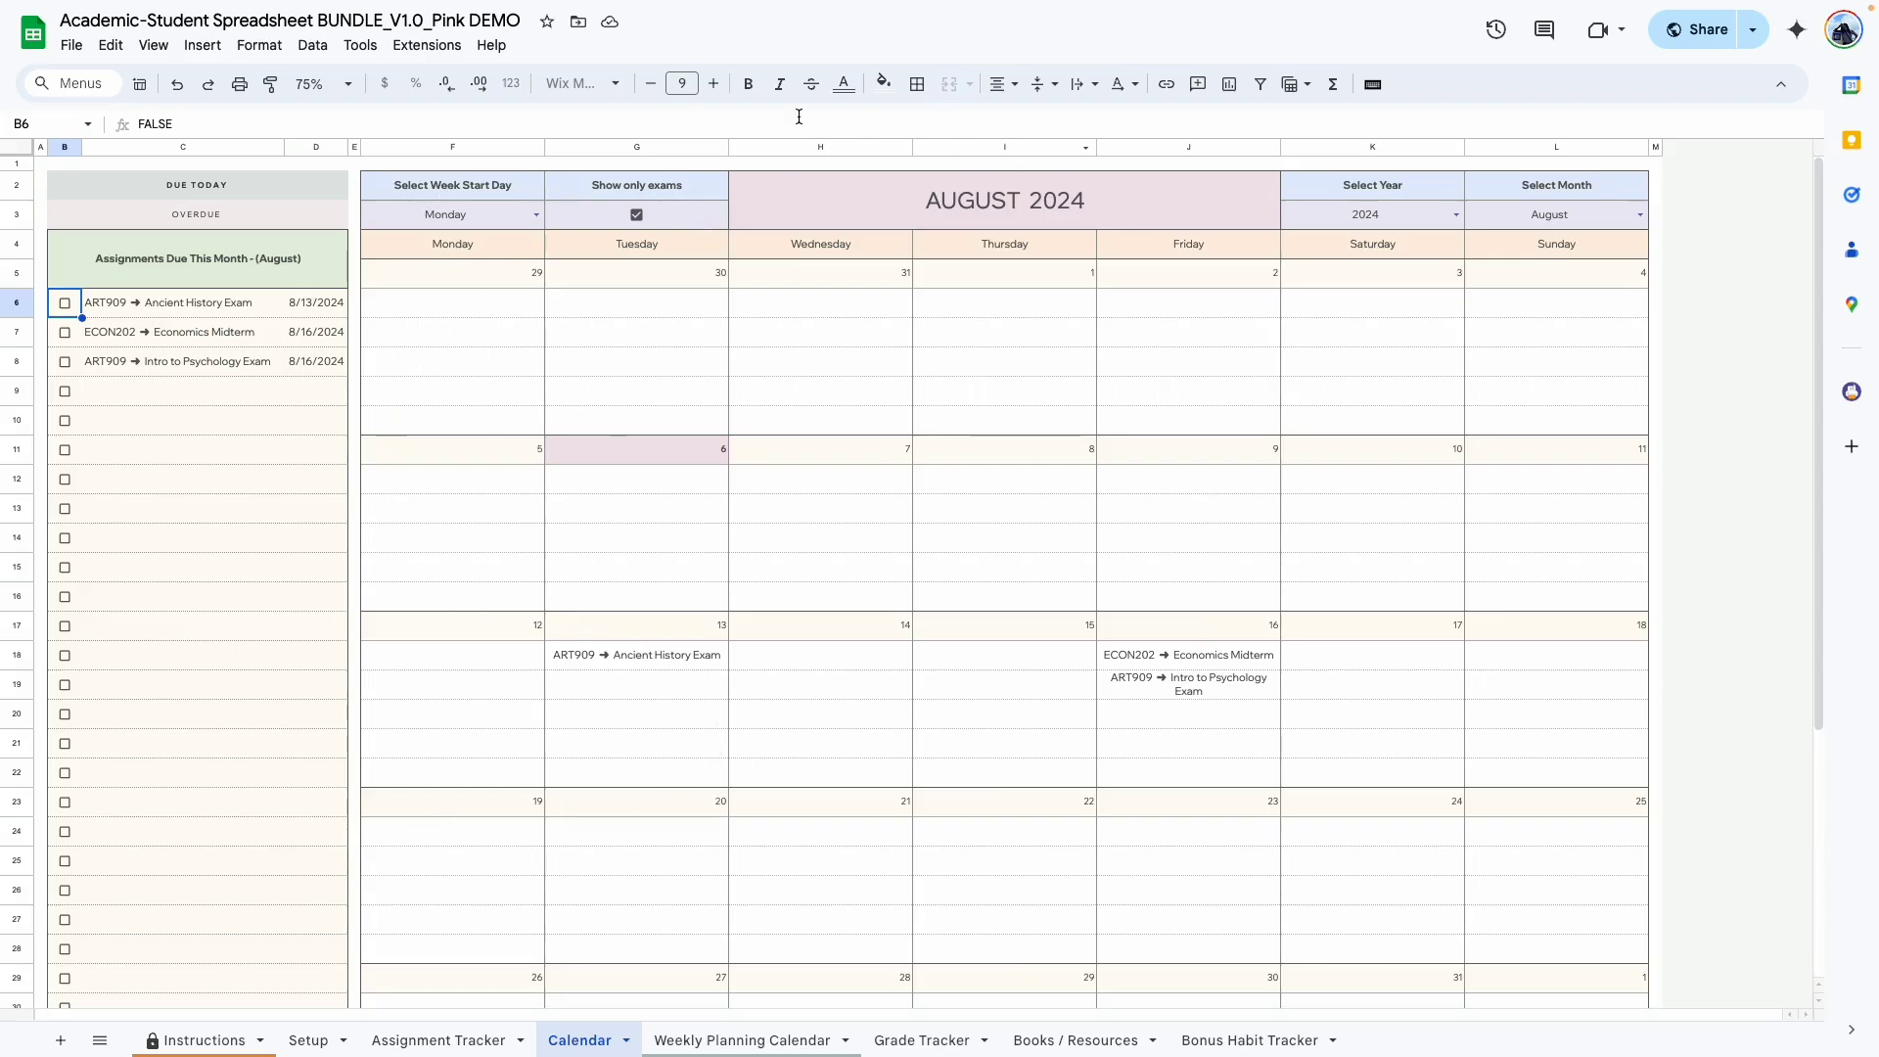
# - Set the calendar's week start day to Sunday and check the first day's cell
pyautogui.click(534, 216)
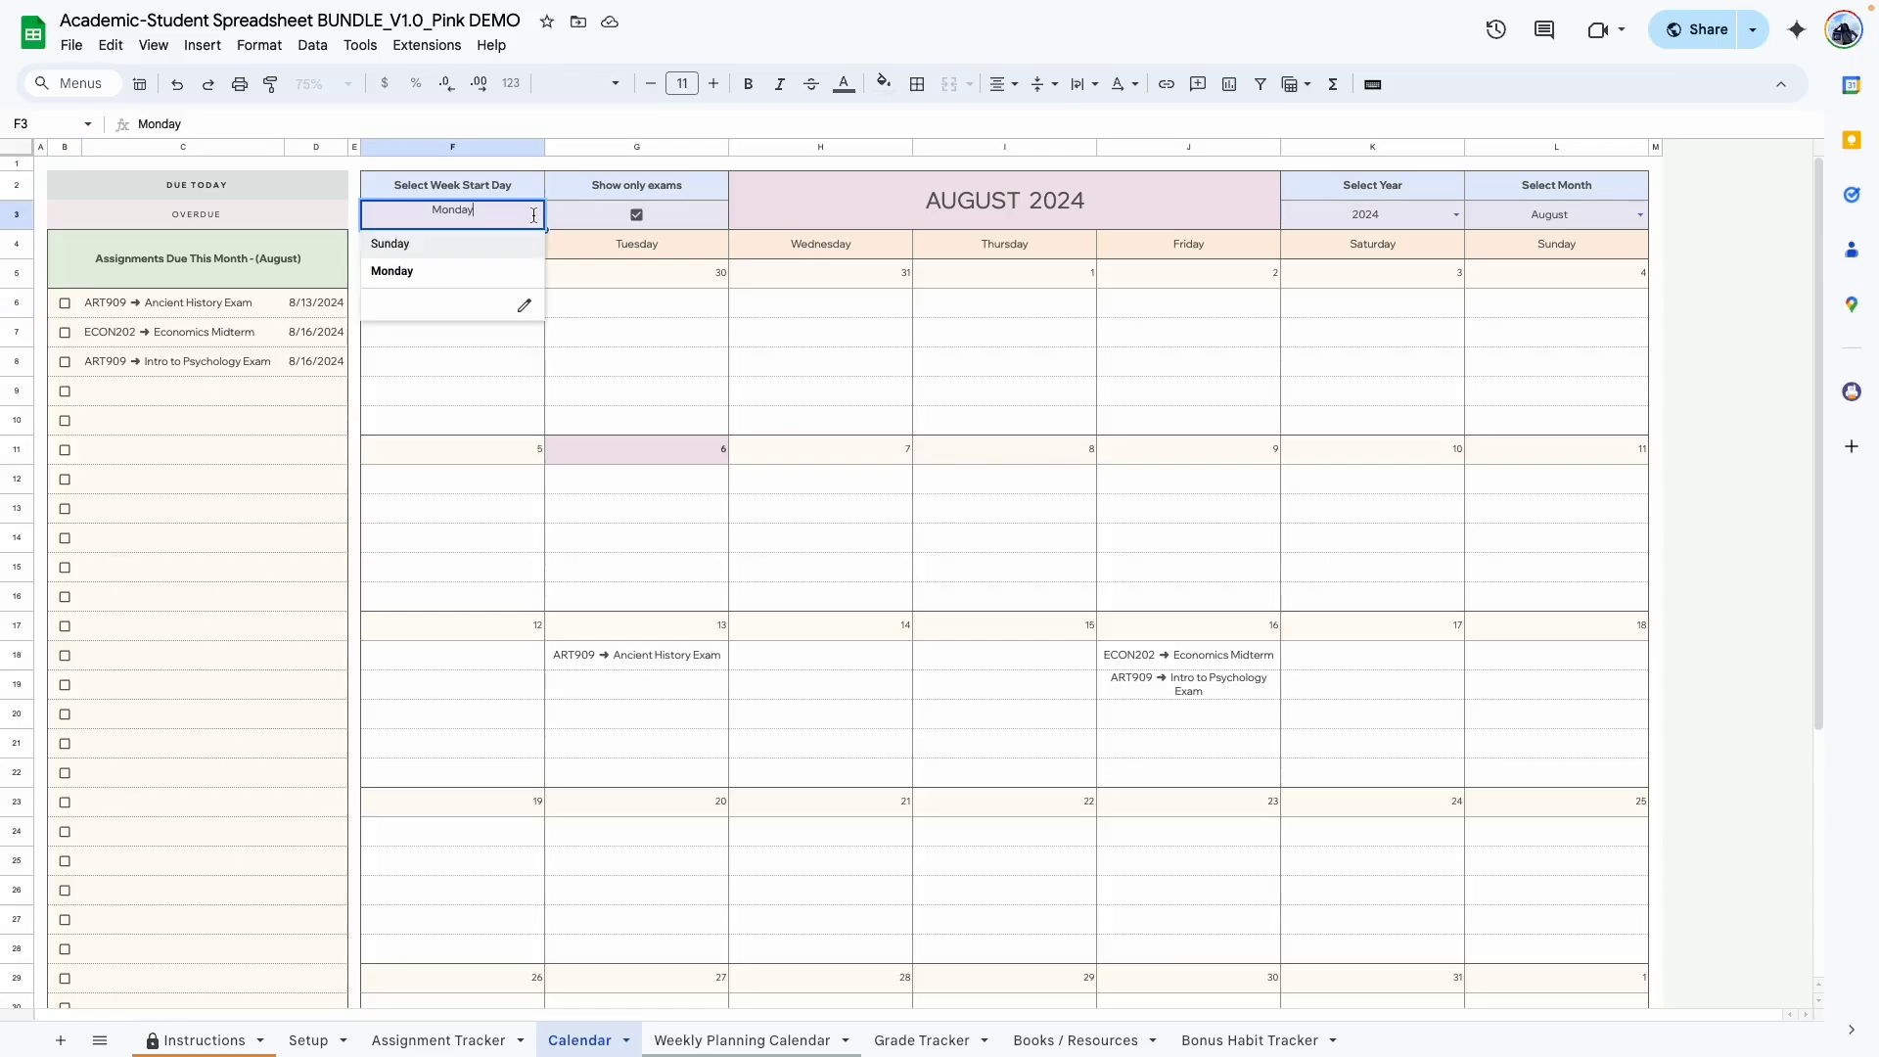
pyautogui.click(437, 246)
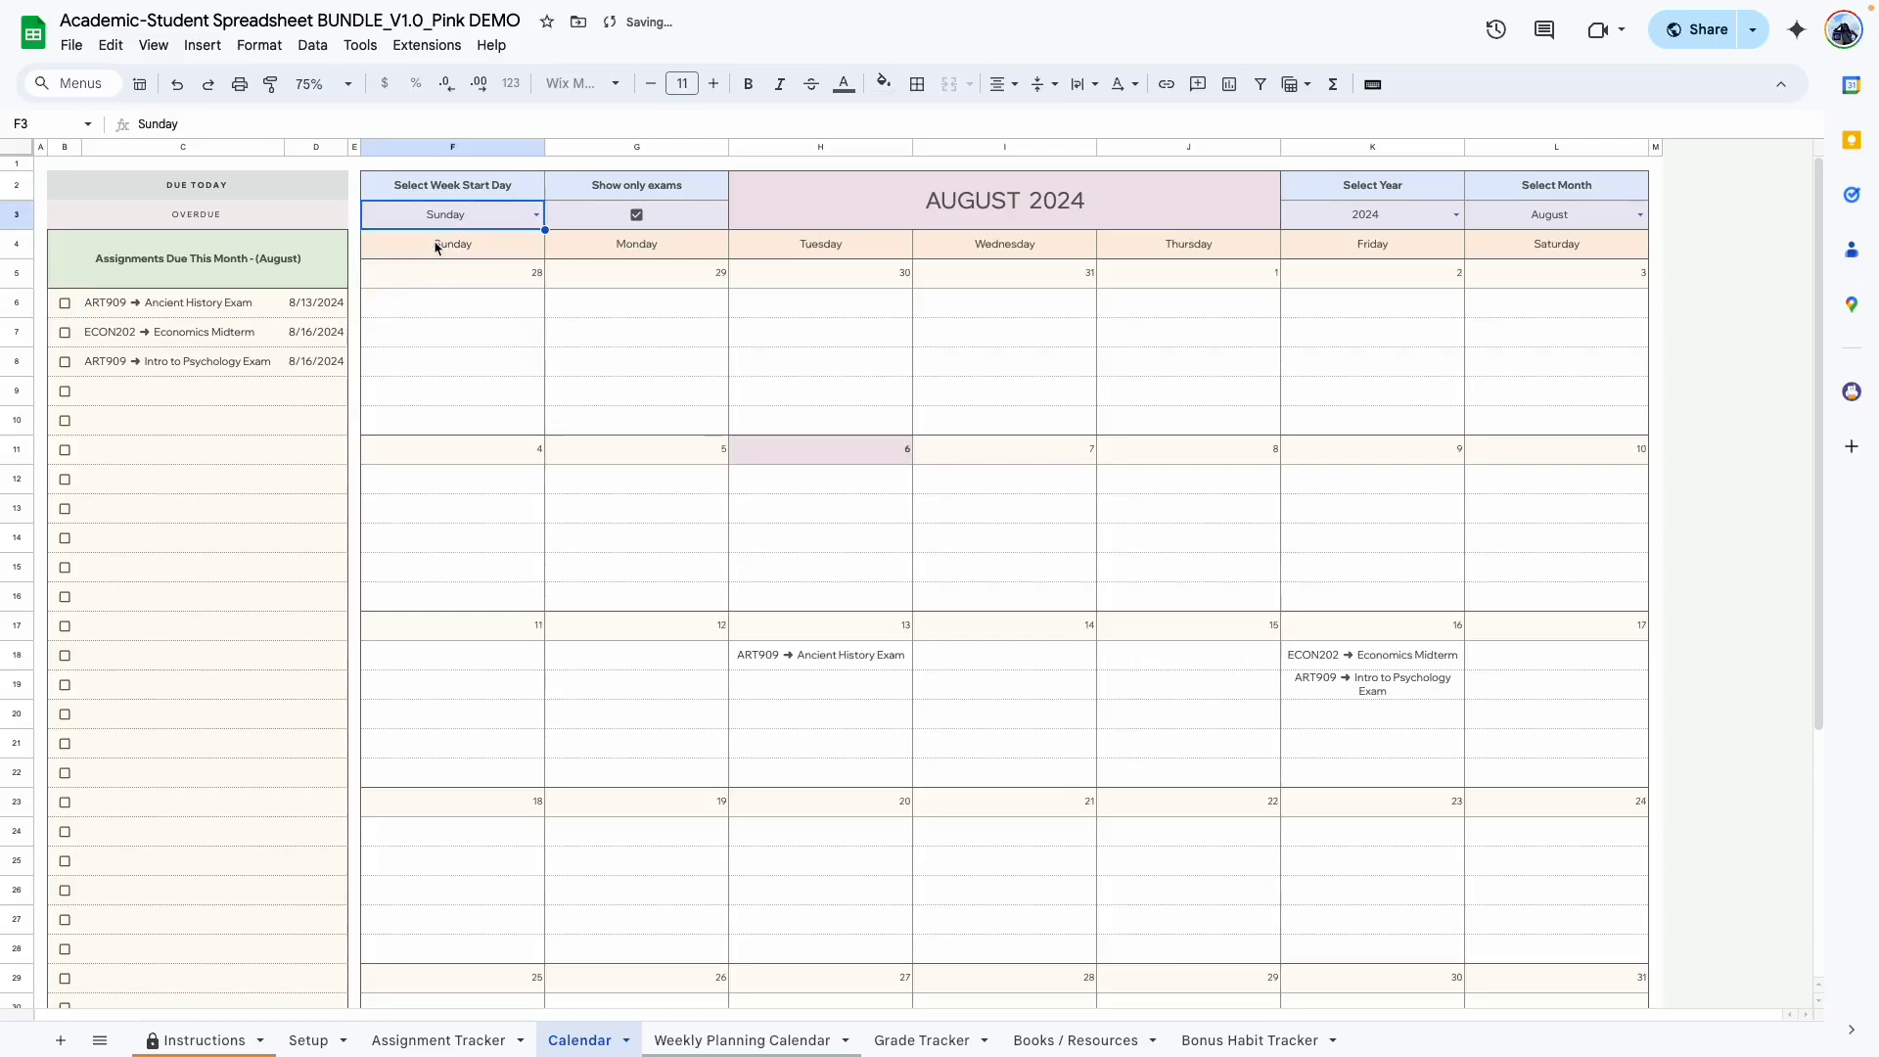
pyautogui.click(432, 316)
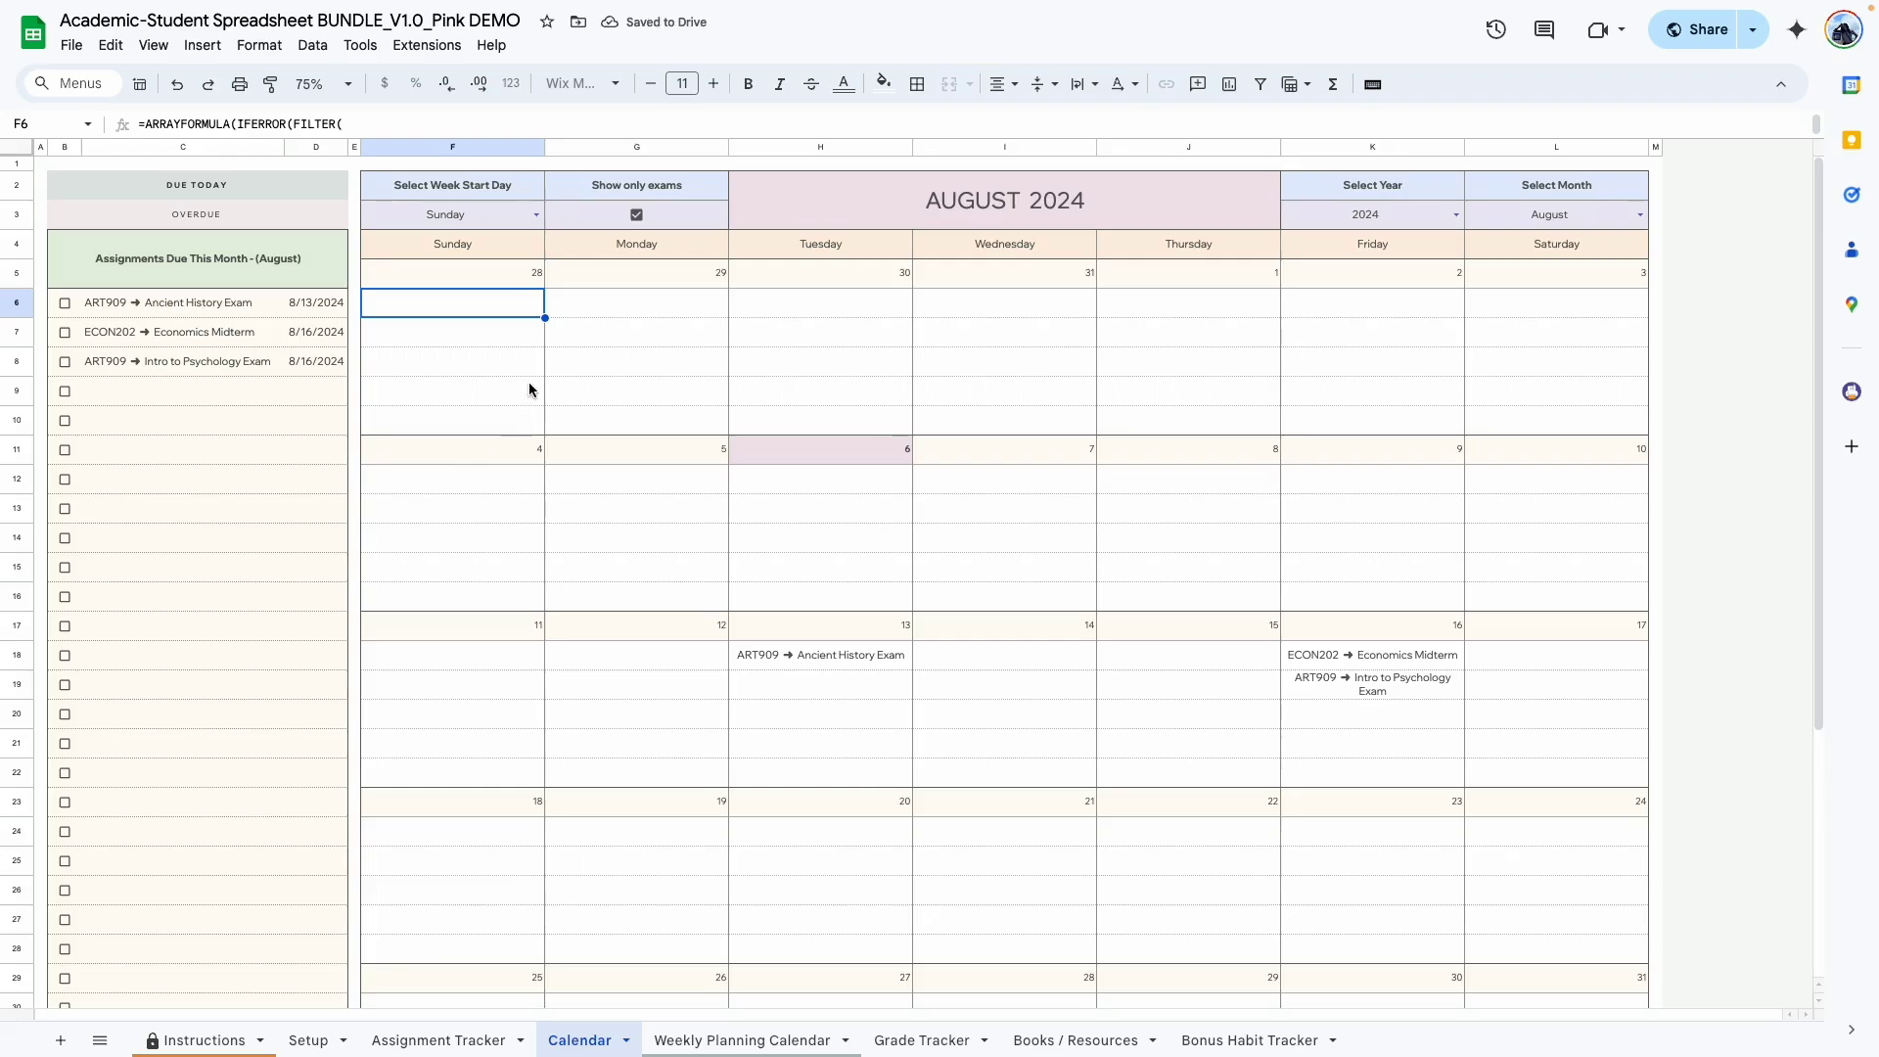
# - Keep the calendar year at 2024 and set the calendar's month to September
pyautogui.click(1457, 215)
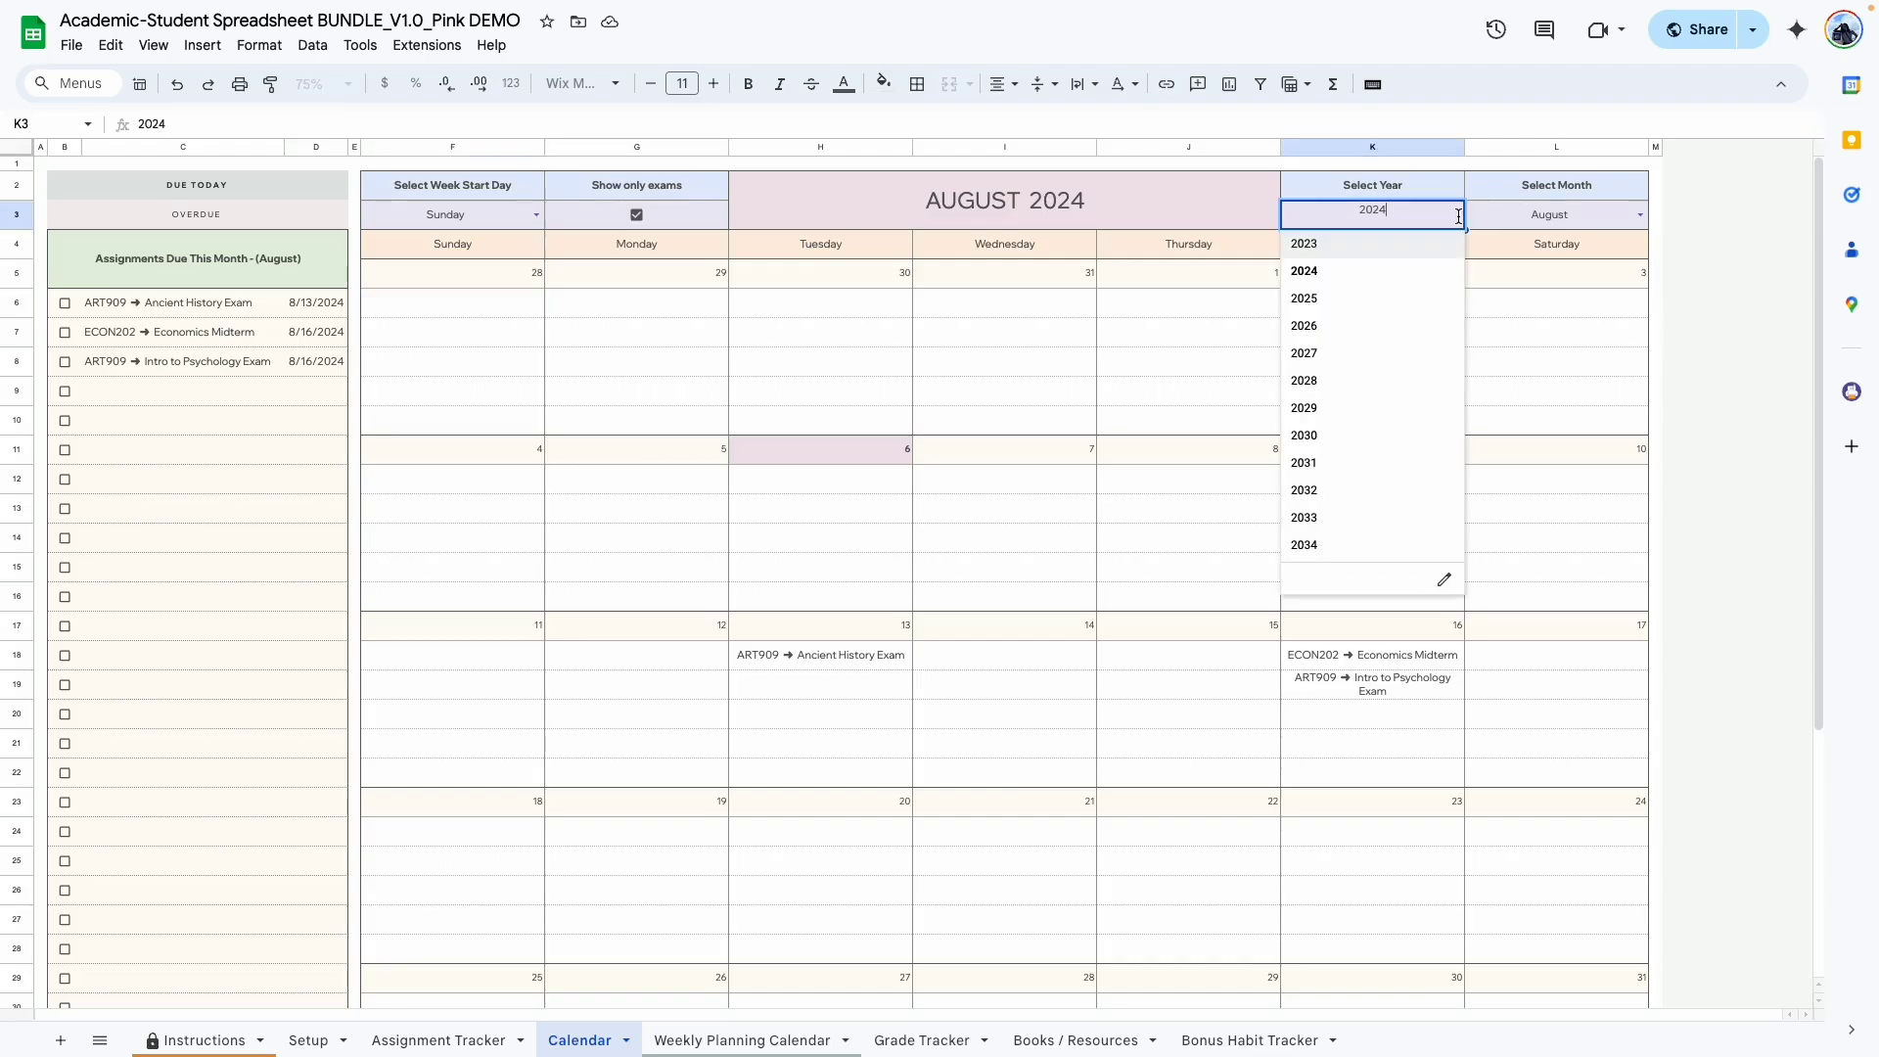
pyautogui.click(1539, 338)
pyautogui.click(1642, 218)
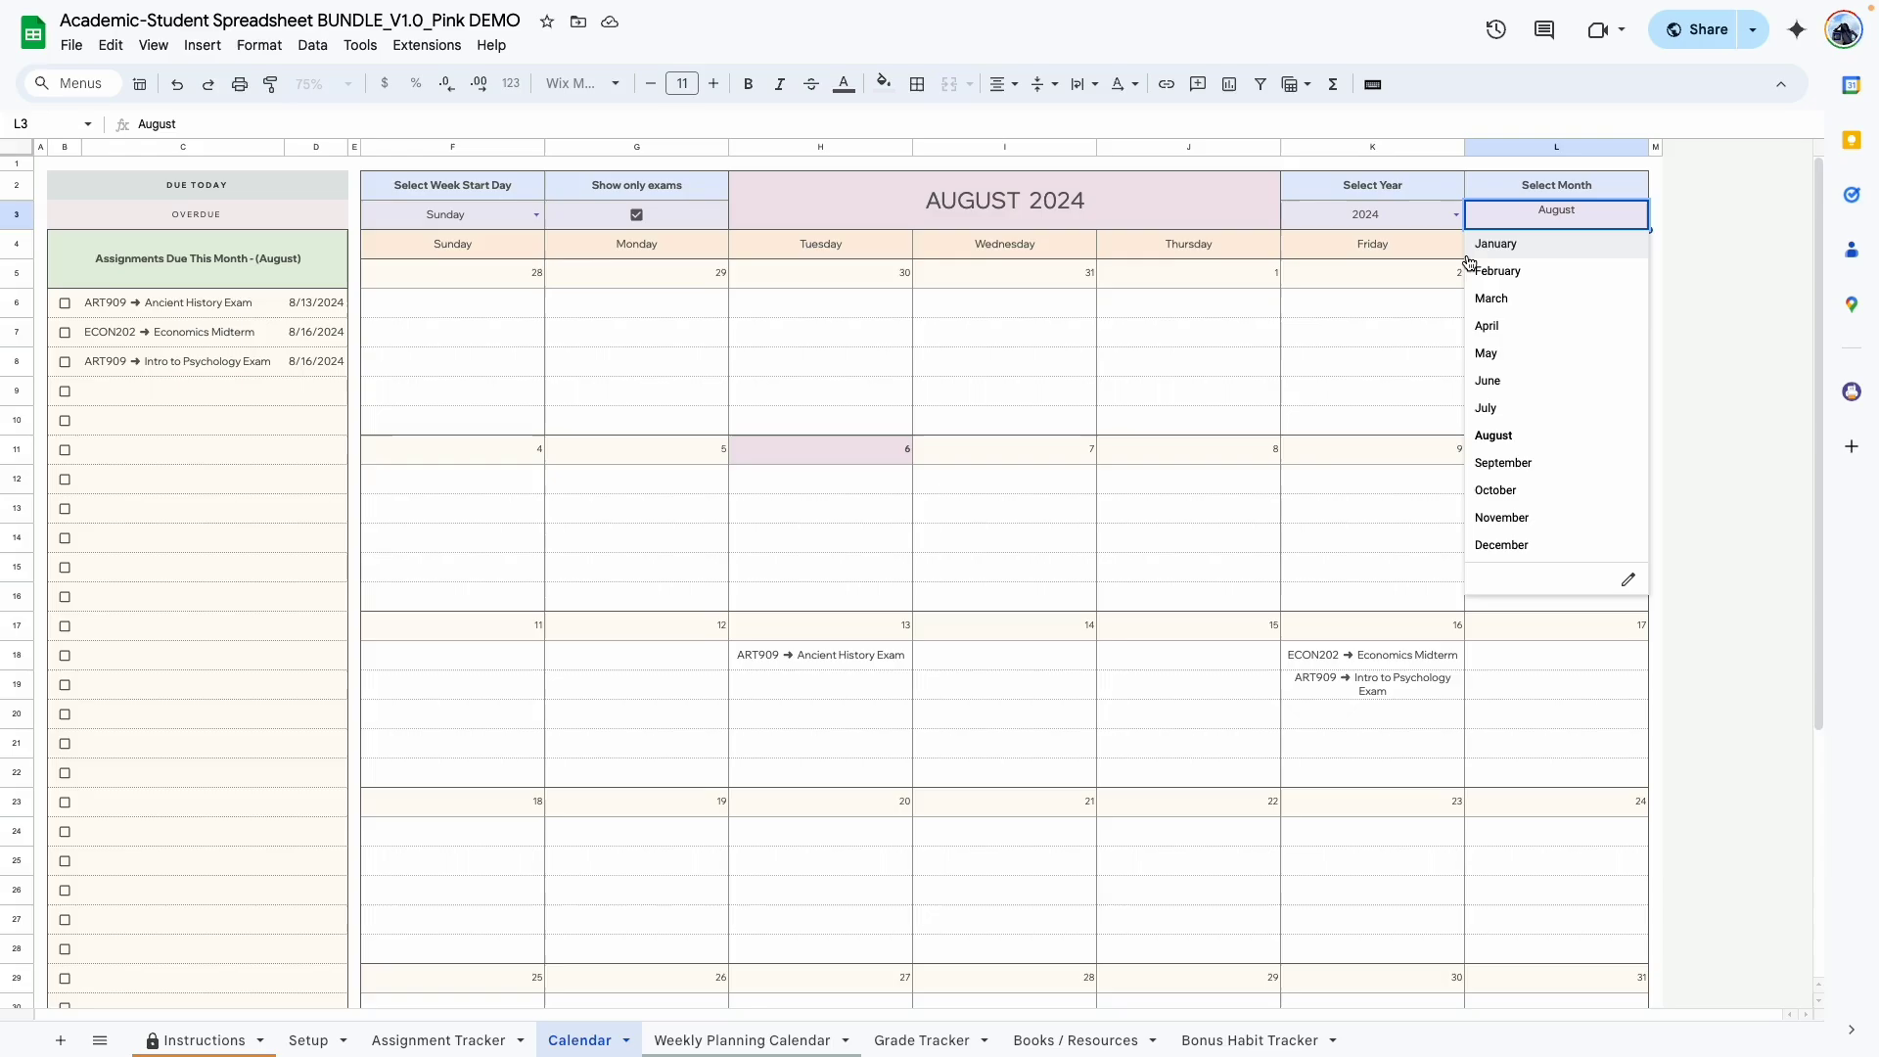
pyautogui.click(1503, 463)
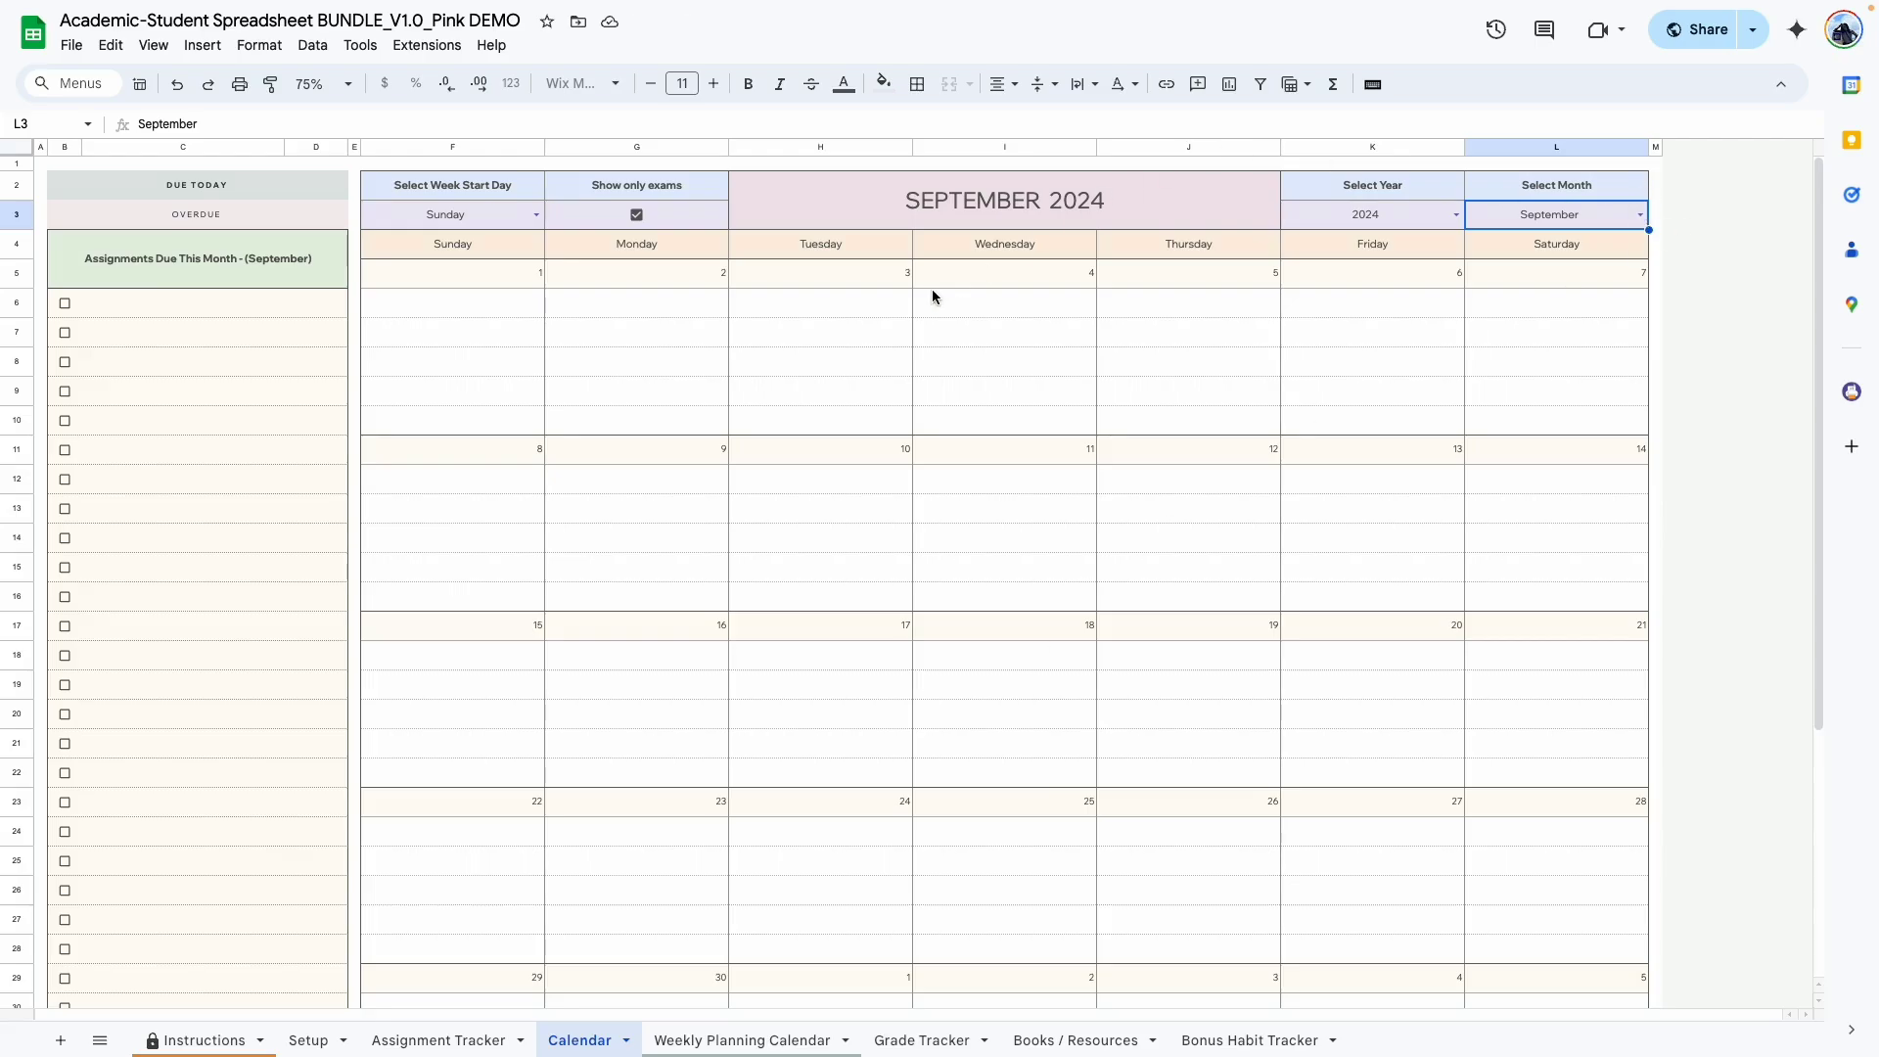
# - In the Assignment Tracker, undo the recent check-offs and date edits, and bring Introduction to Python's start date picker to September 2024
pyautogui.click(446, 1042)
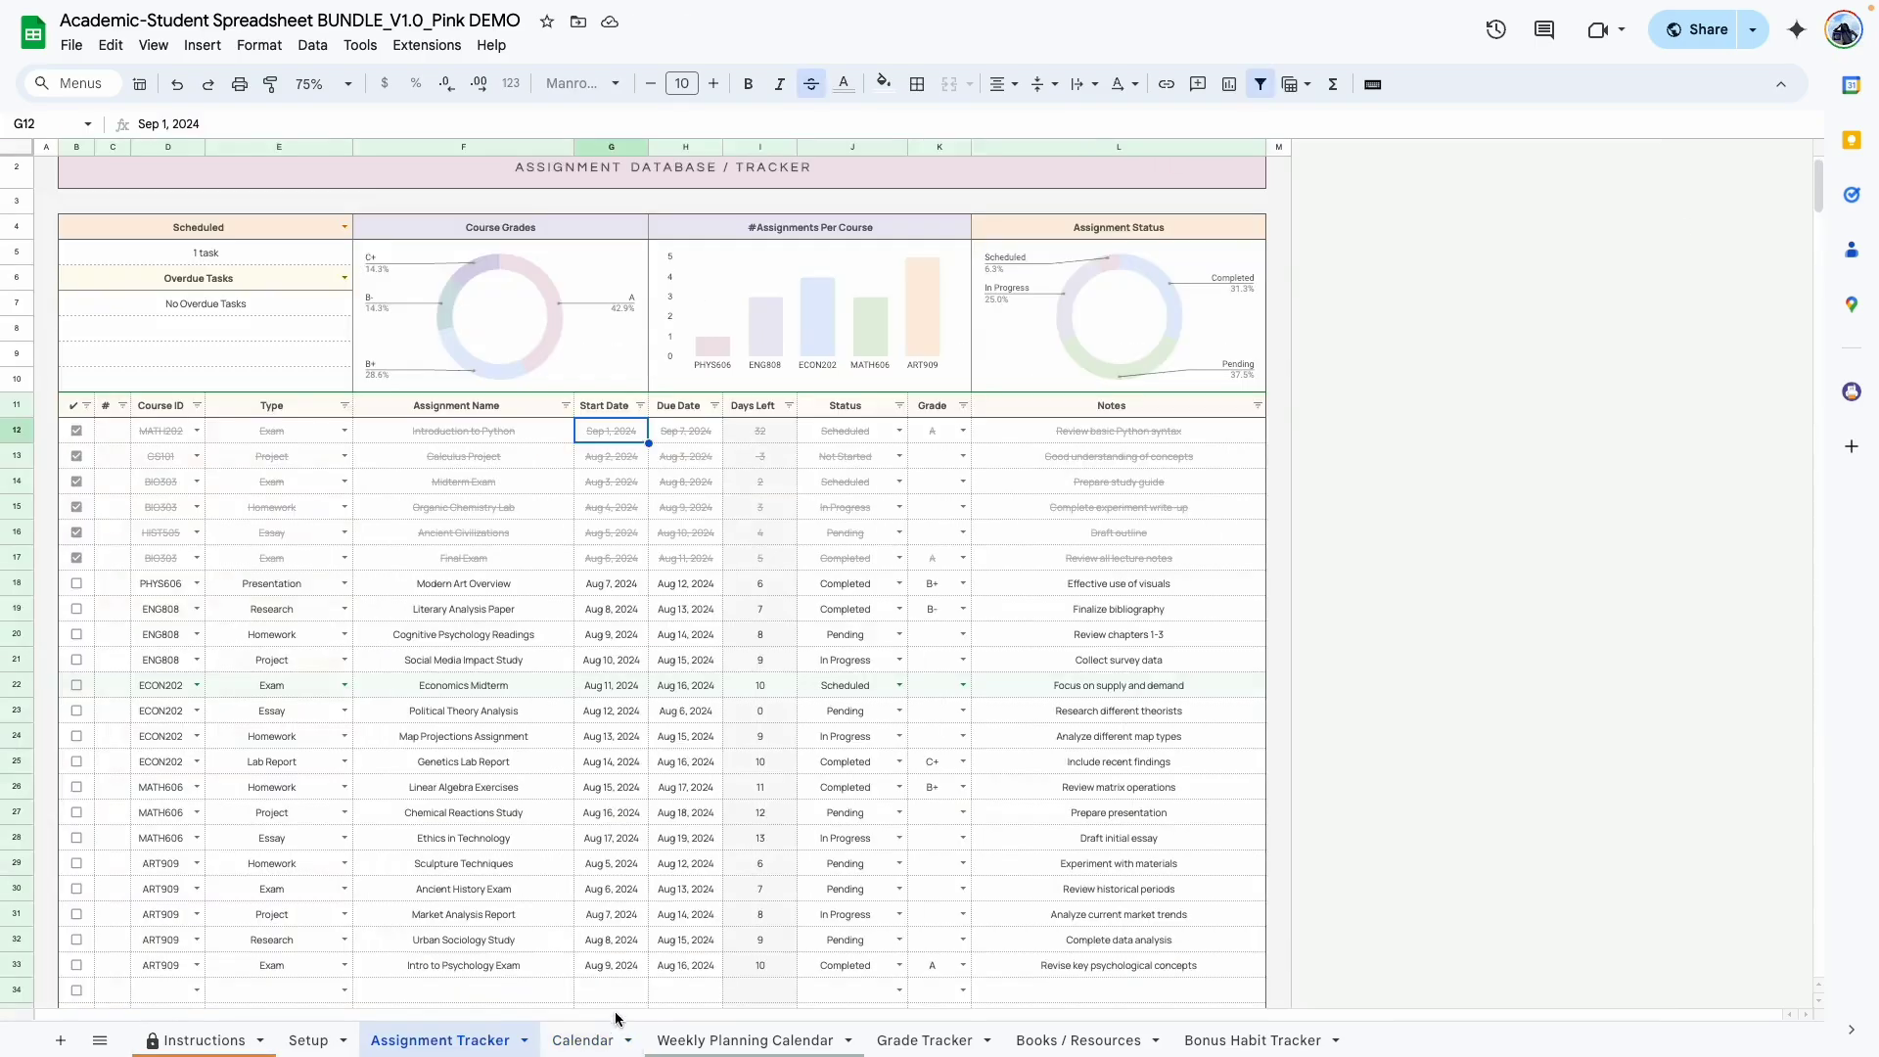
pyautogui.hotkey('ctrl', 'z')
pyautogui.click(447, 1041)
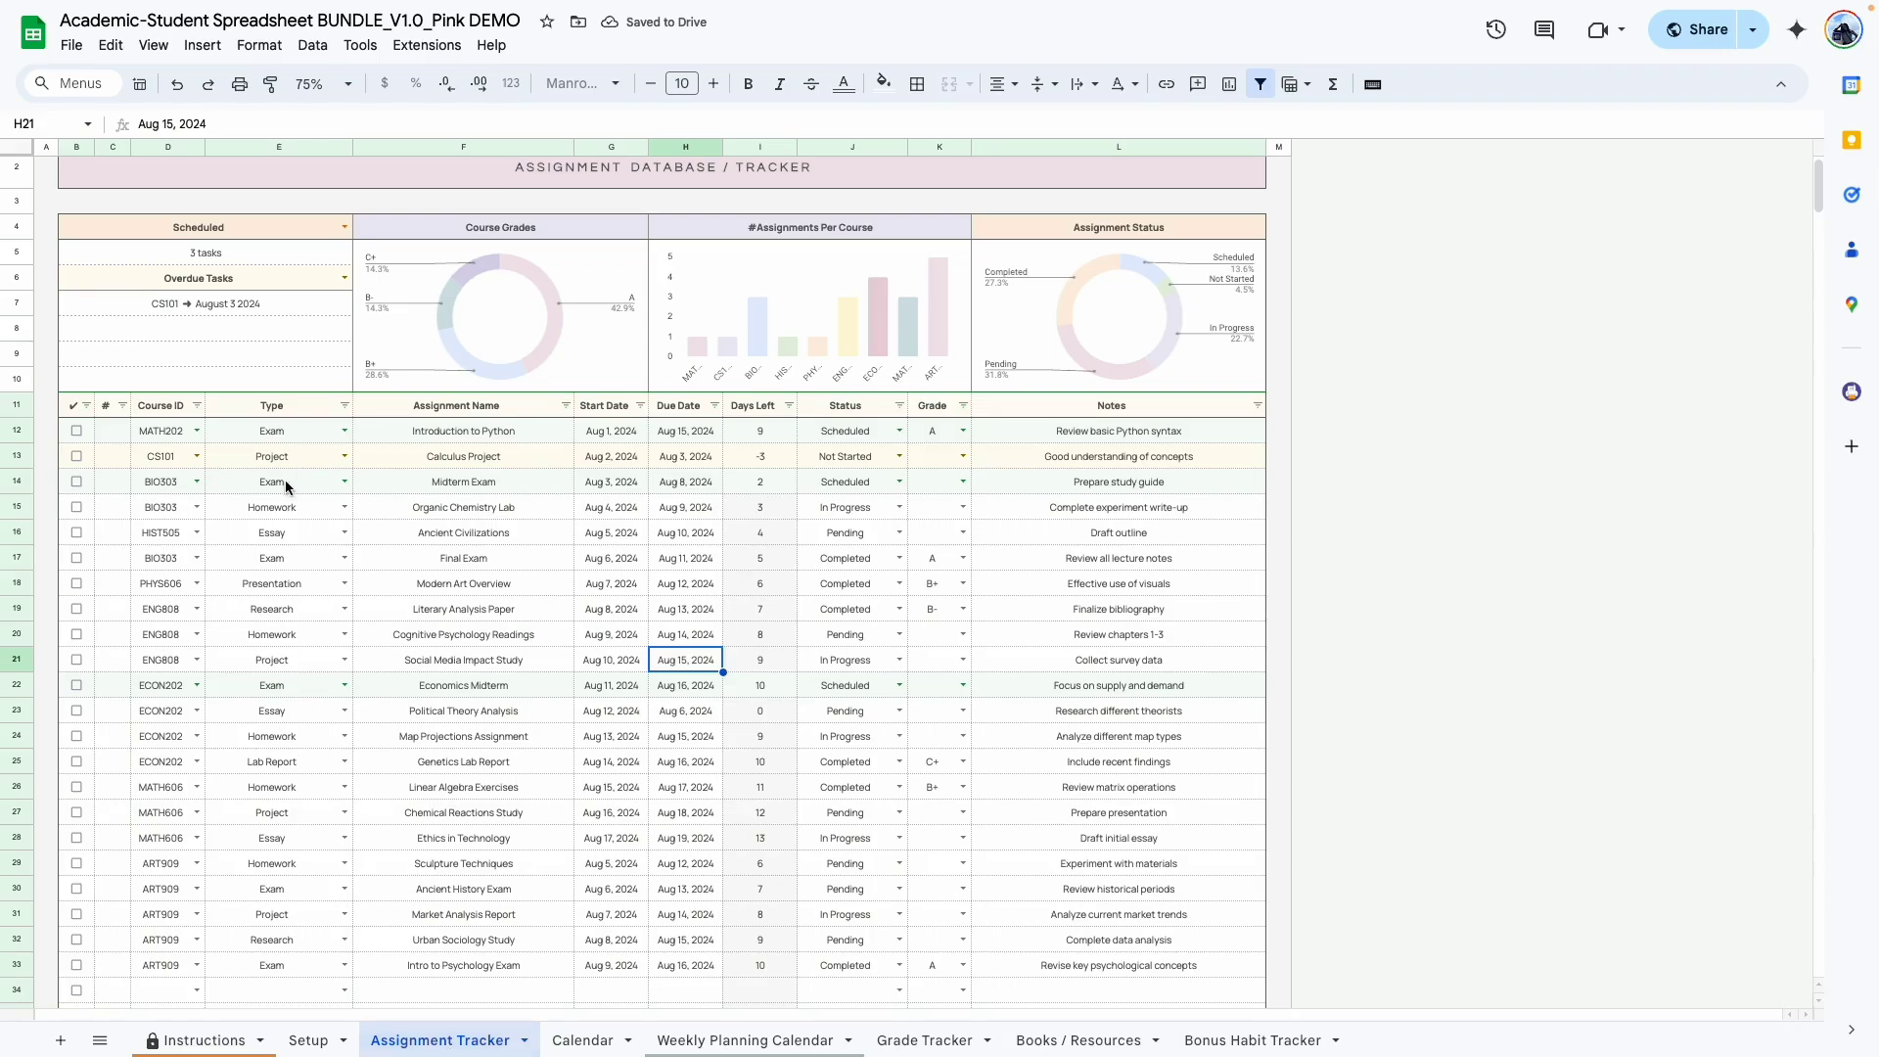
pyautogui.doubleClick(608, 433)
pyautogui.click(701, 464)
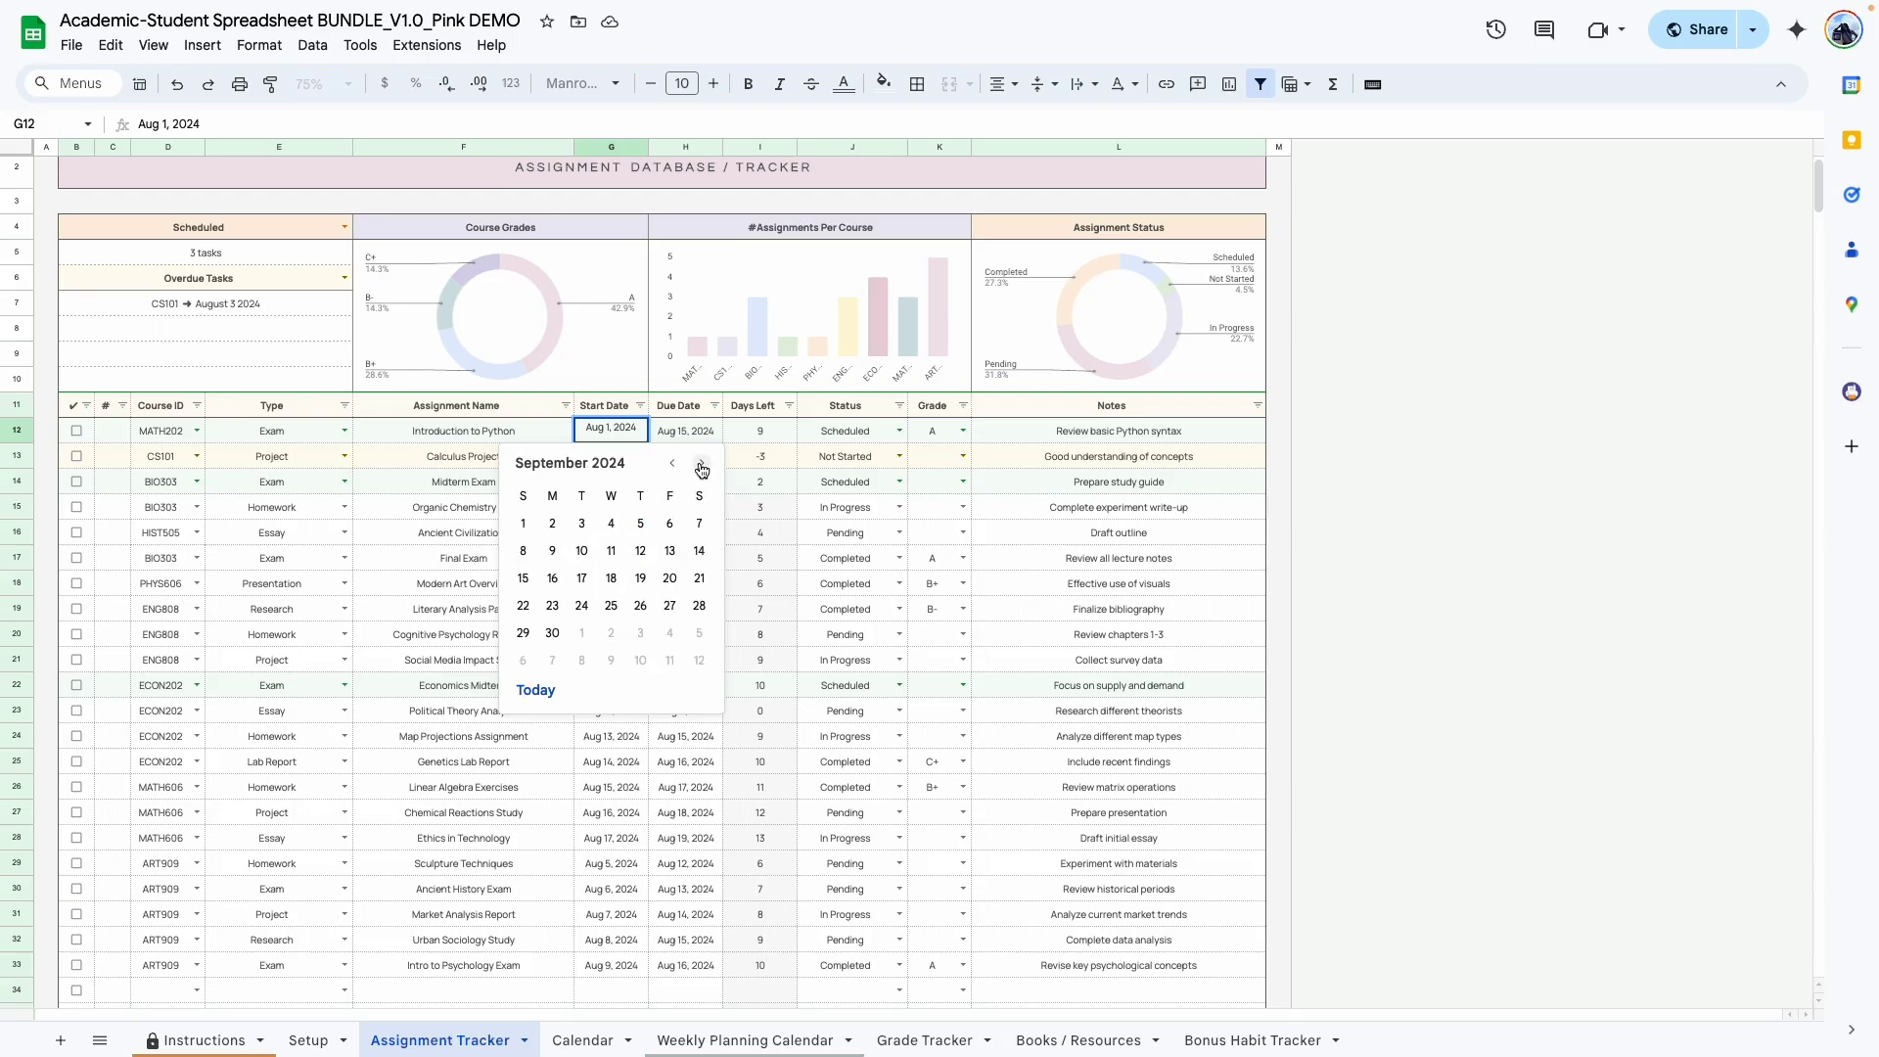
# - On the Calendar sheet, set the month to August and turn on Show only exams
pyautogui.click(583, 1040)
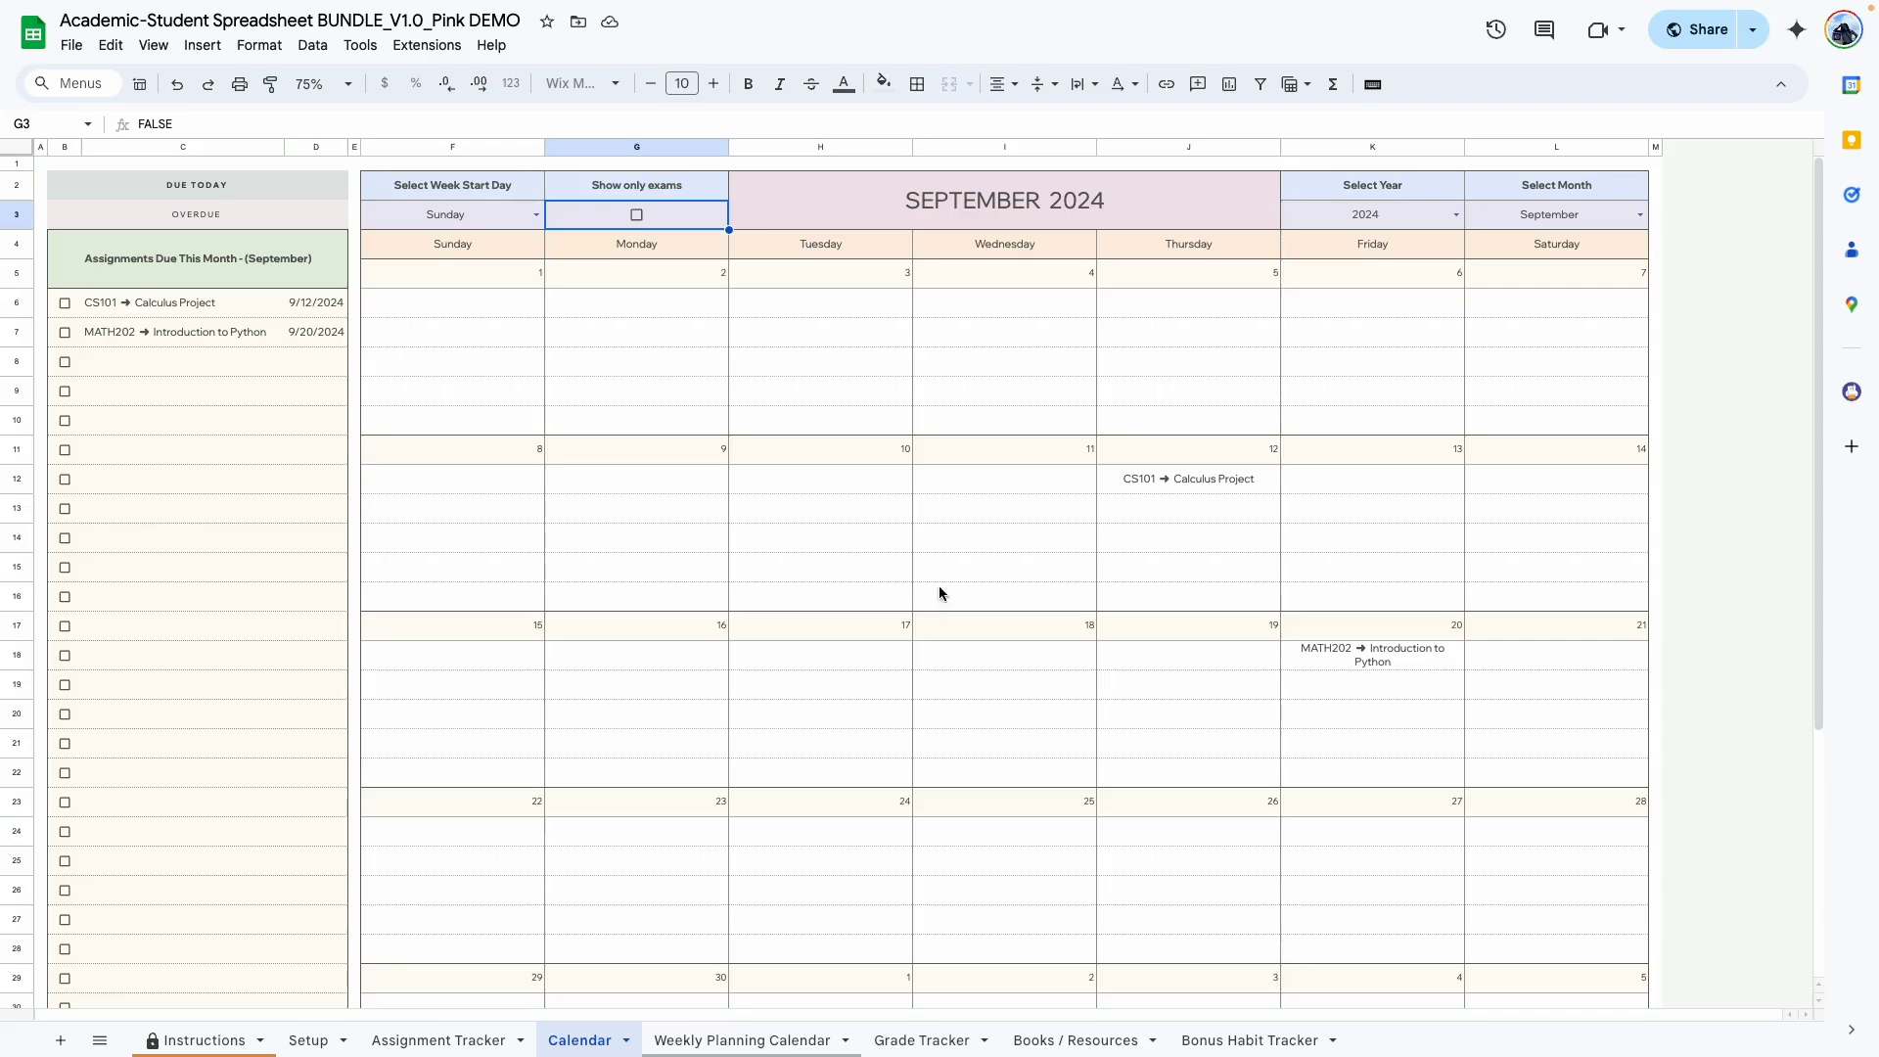
pyautogui.click(1641, 214)
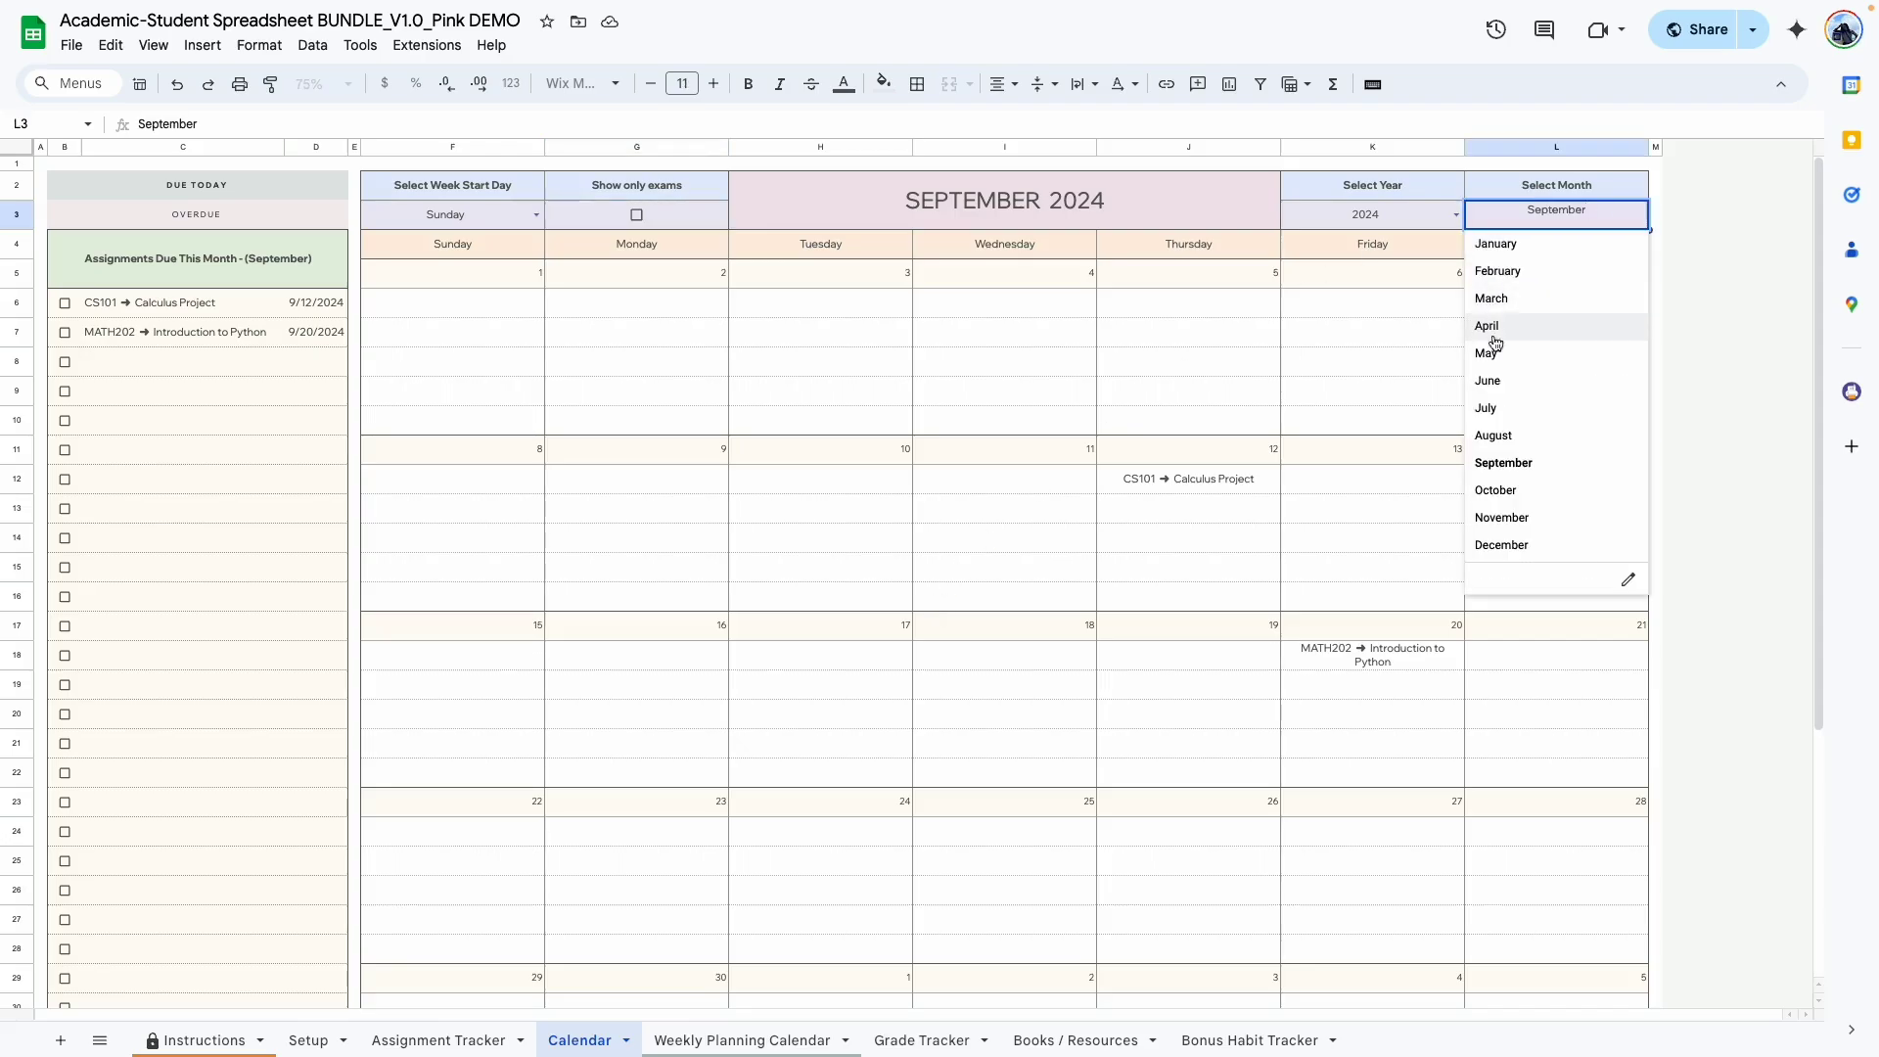
pyautogui.click(1507, 432)
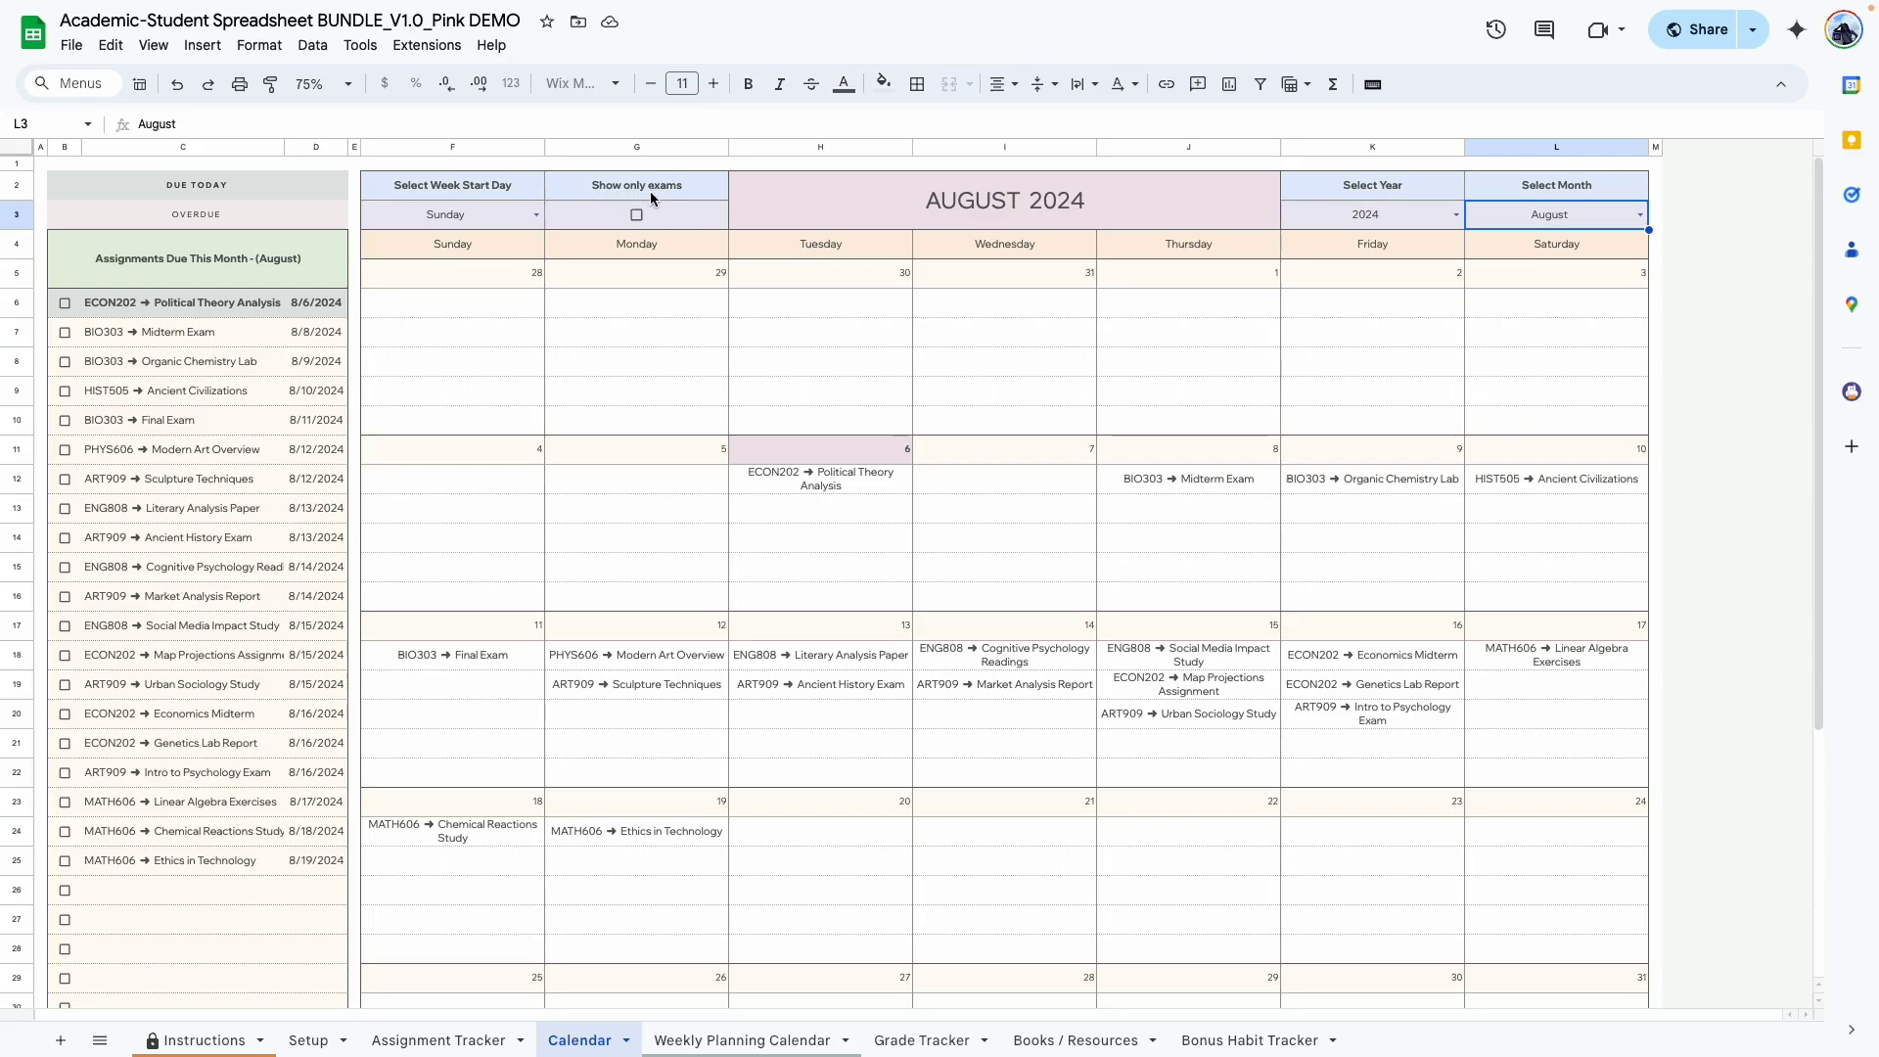
pyautogui.click(637, 215)
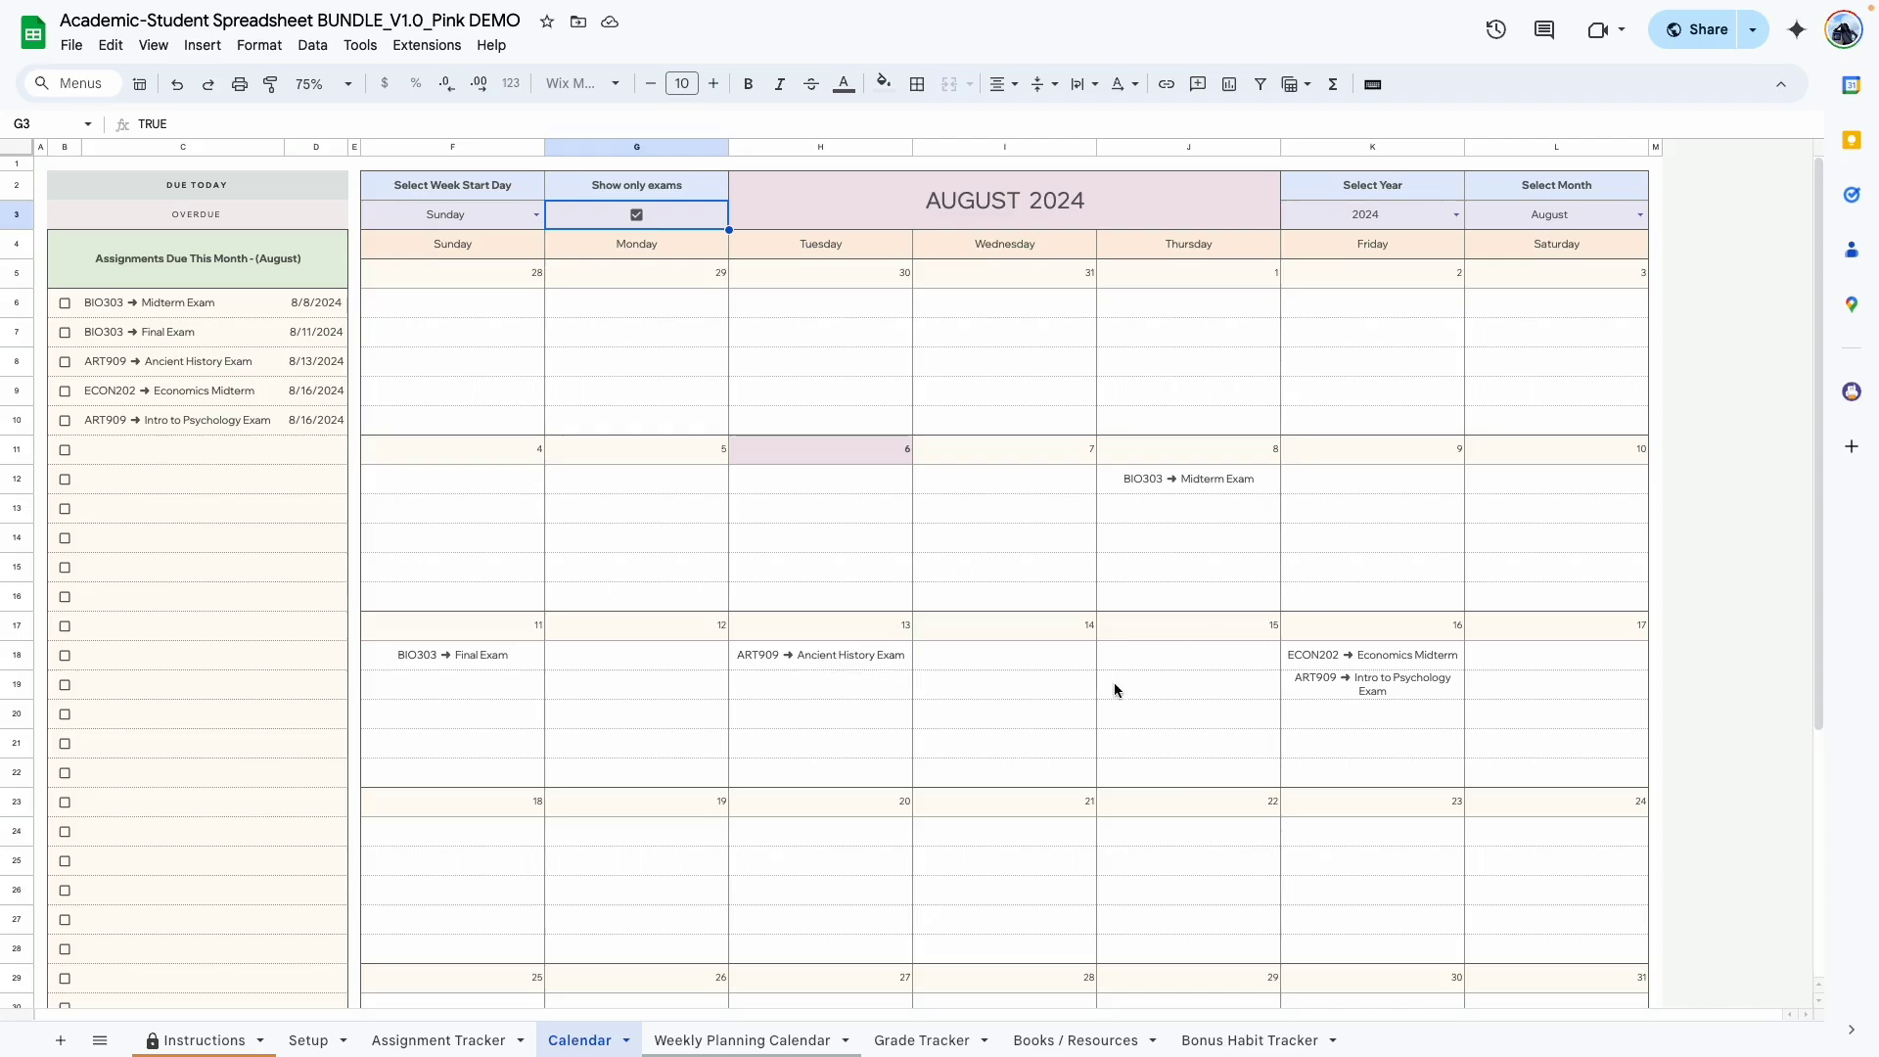
# - In the Assignment Tracker, check off the Introduction to Python and Midterm Exam rows
pyautogui.click(432, 1041)
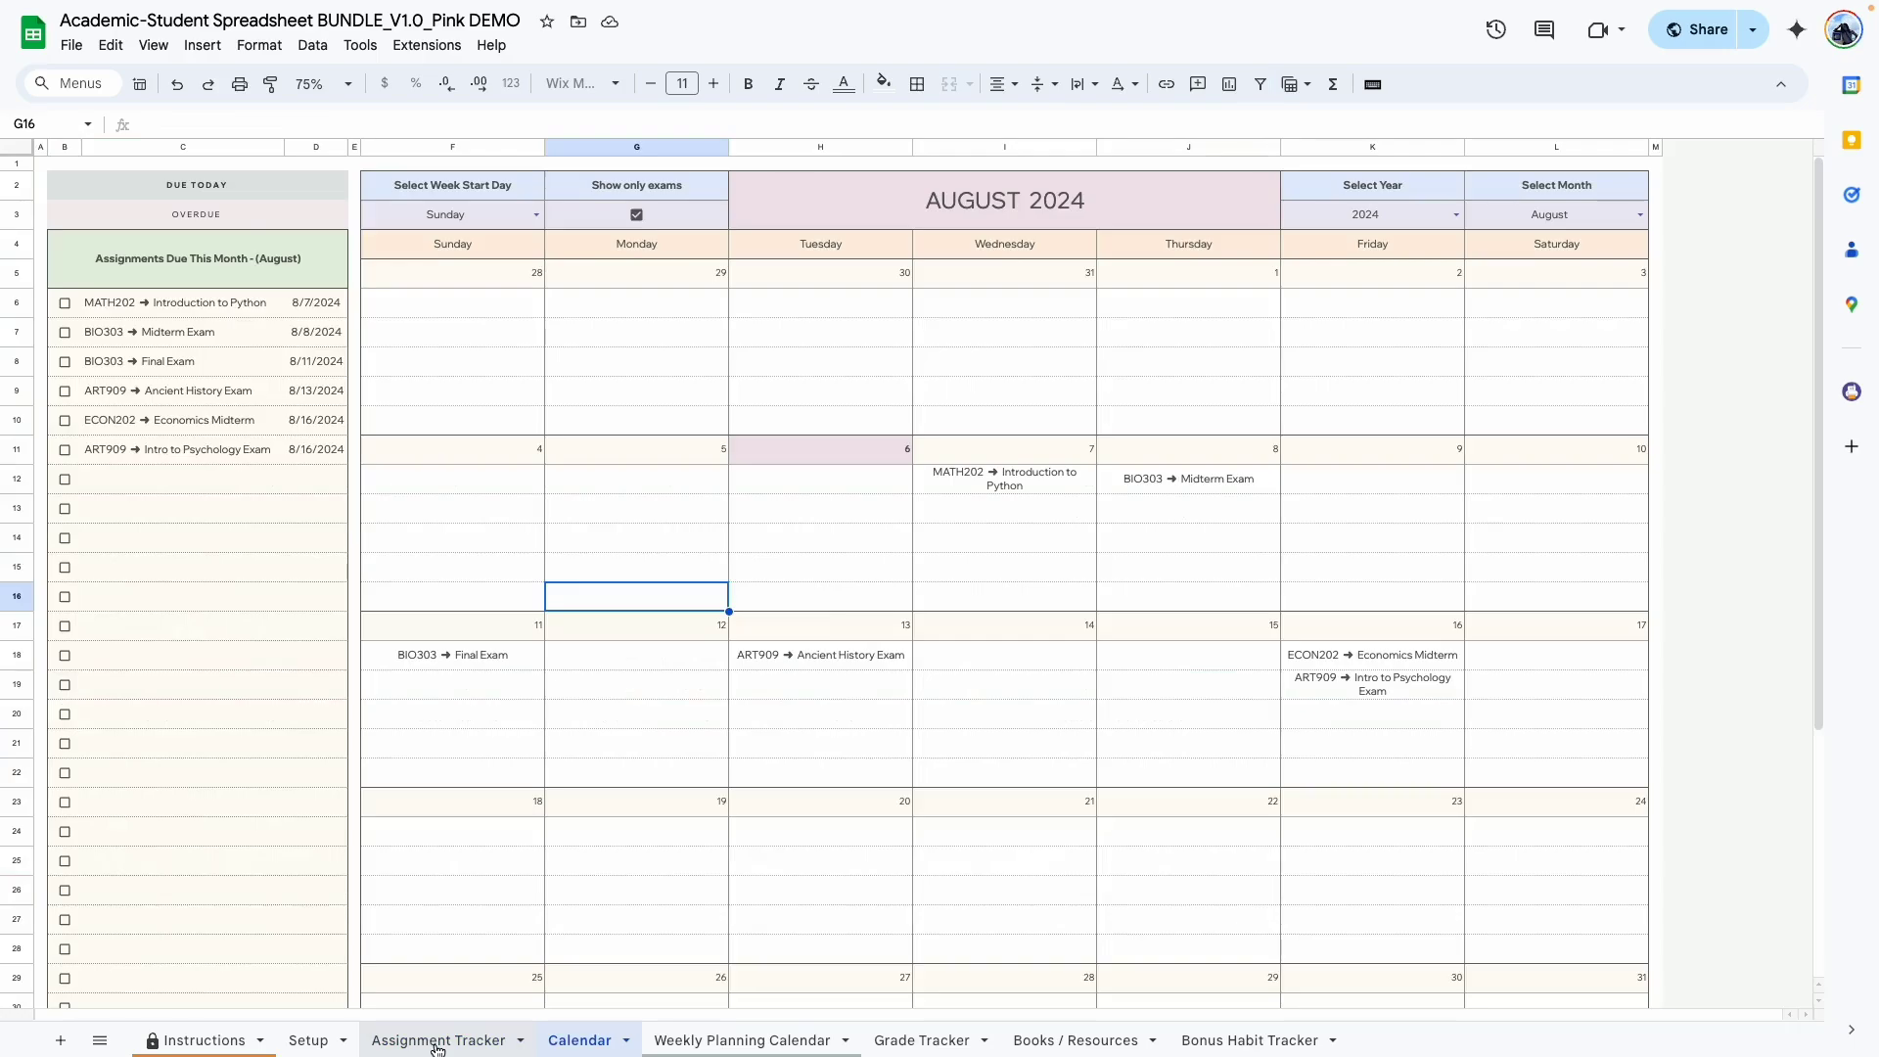
pyautogui.click(437, 1045)
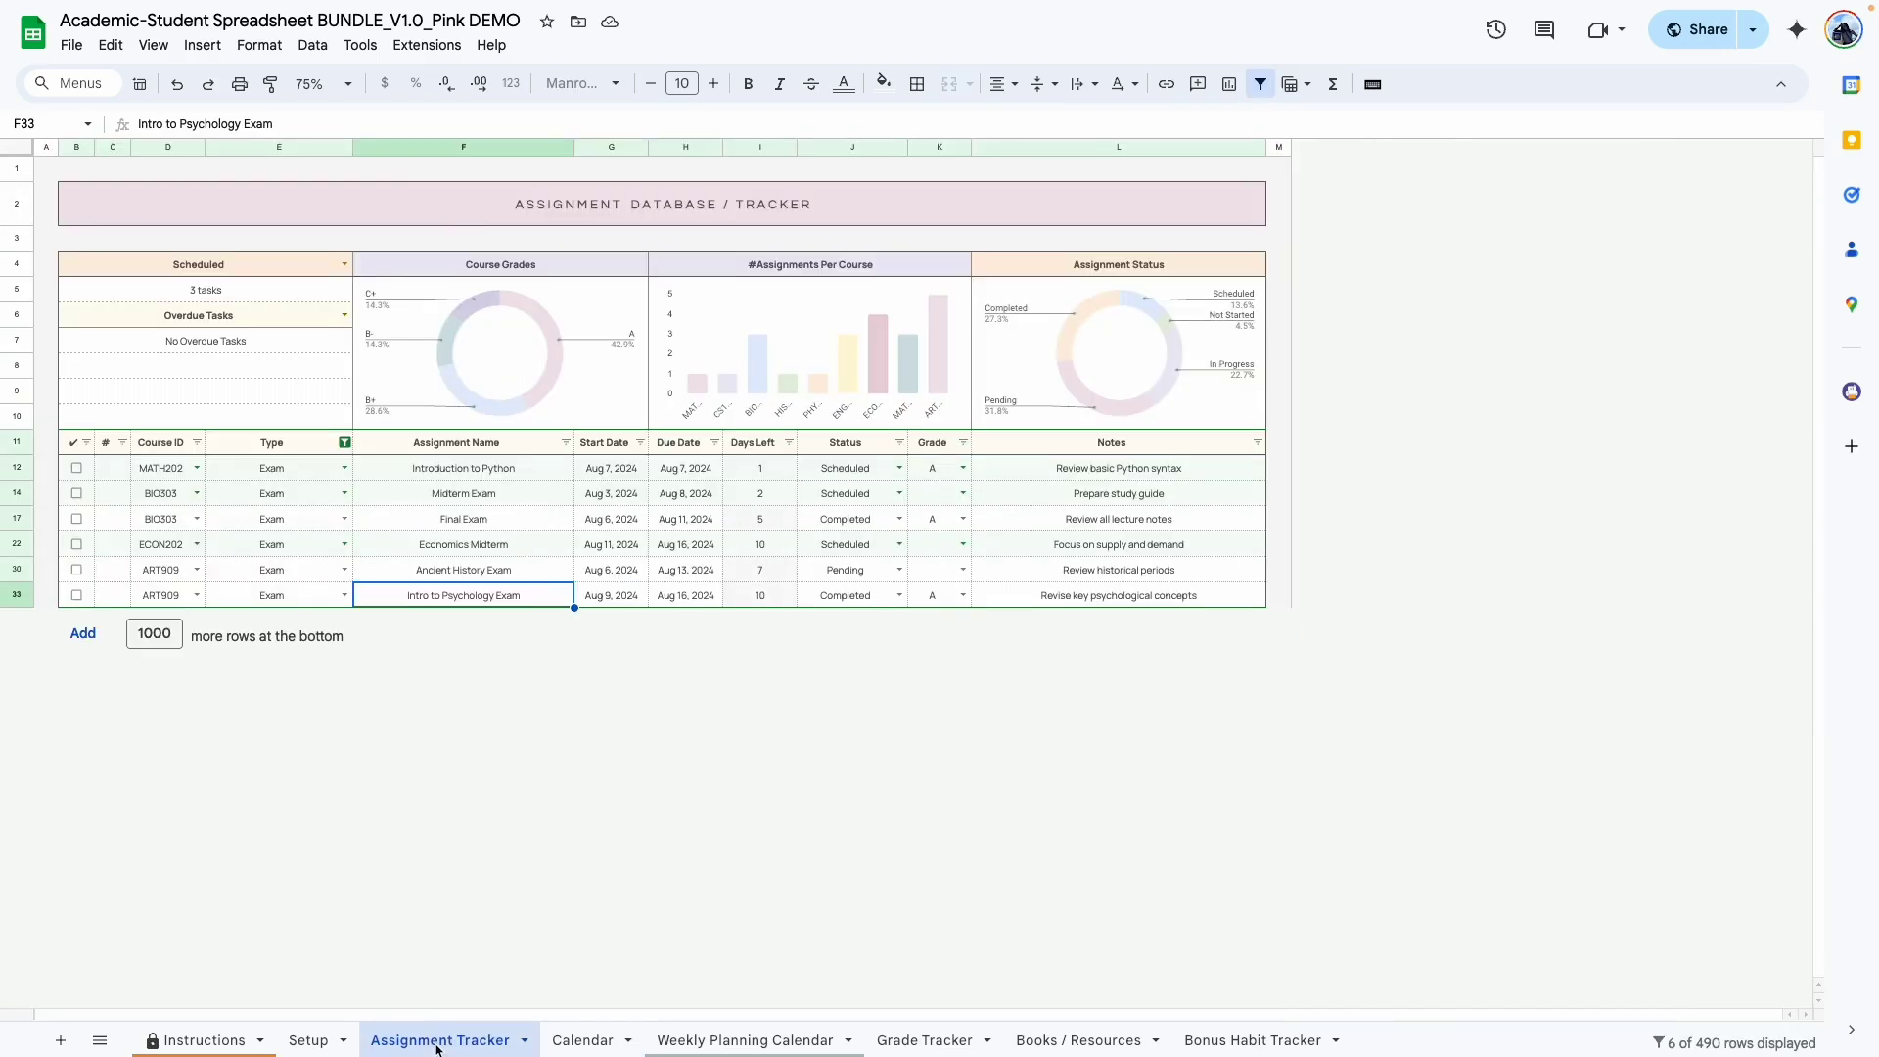
pyautogui.click(77, 471)
pyautogui.click(76, 494)
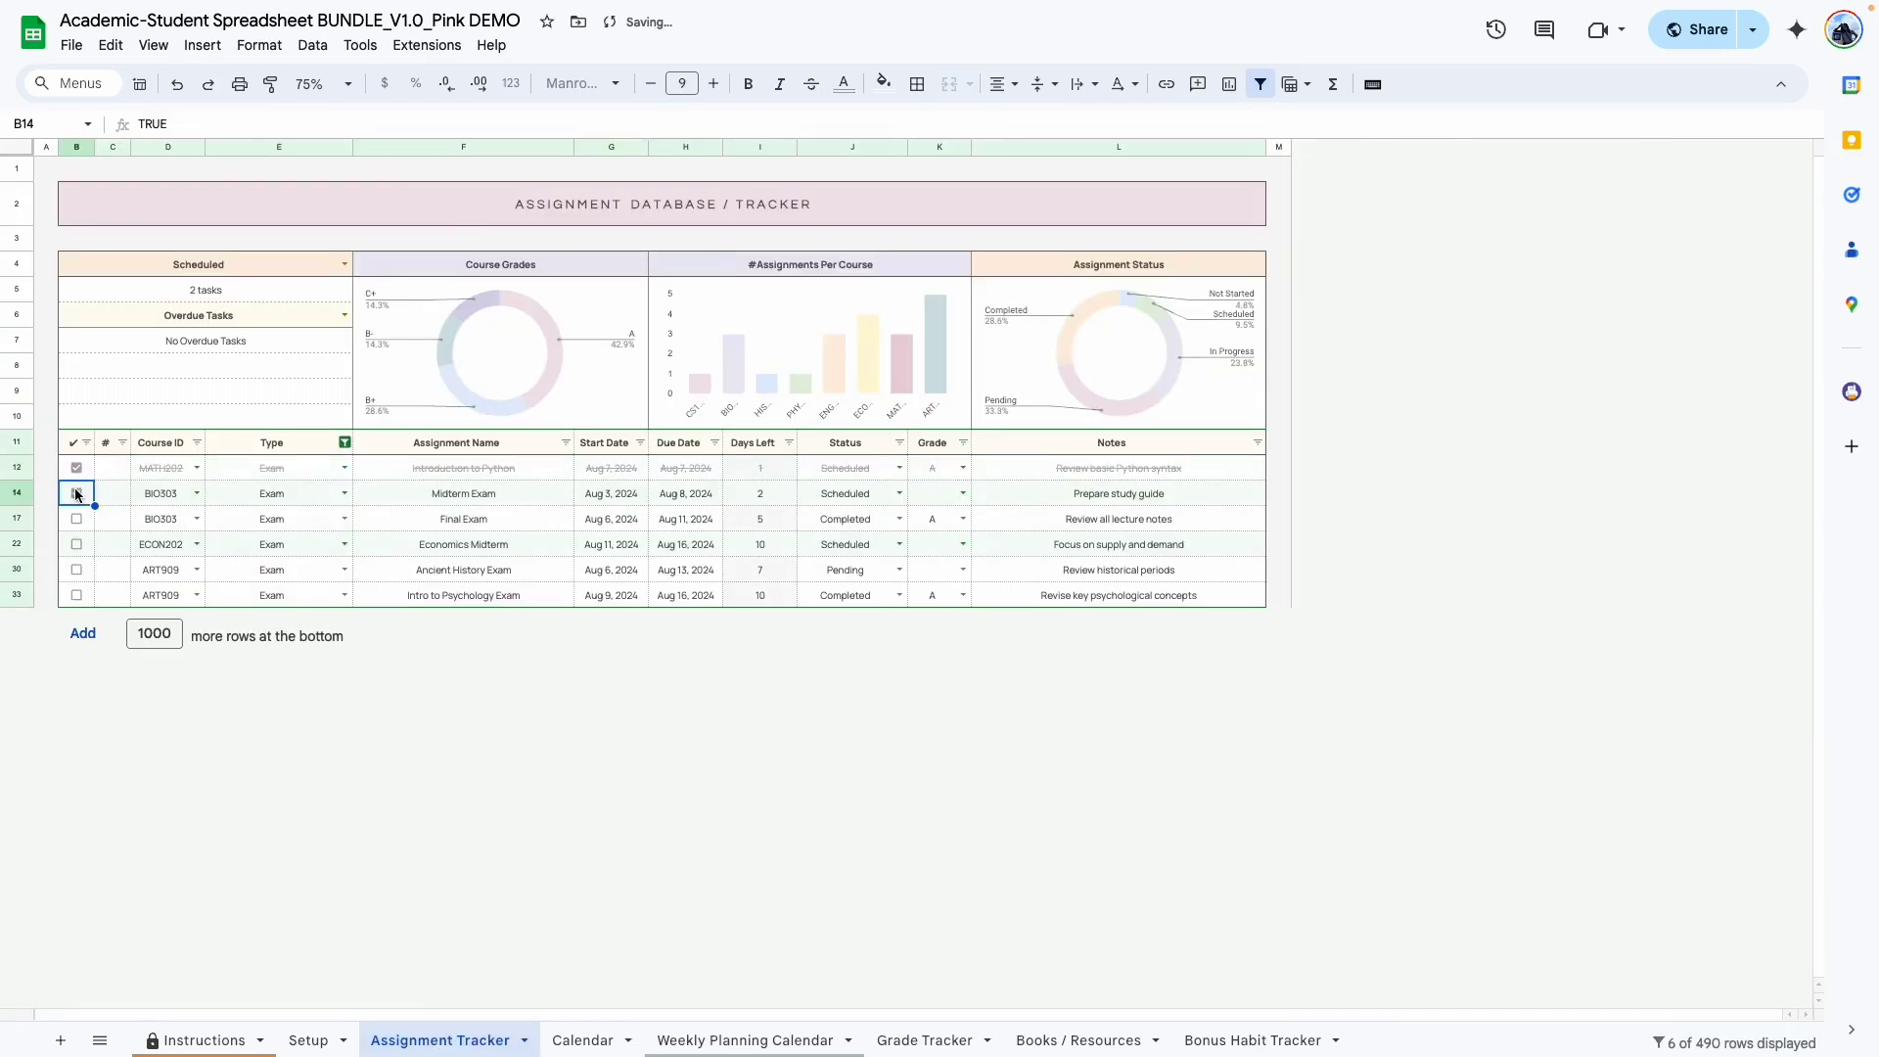
# - On the Calendar sheet, zoom to 100% and check off the four exams in the Assignments Due This Month list
pyautogui.click(579, 1040)
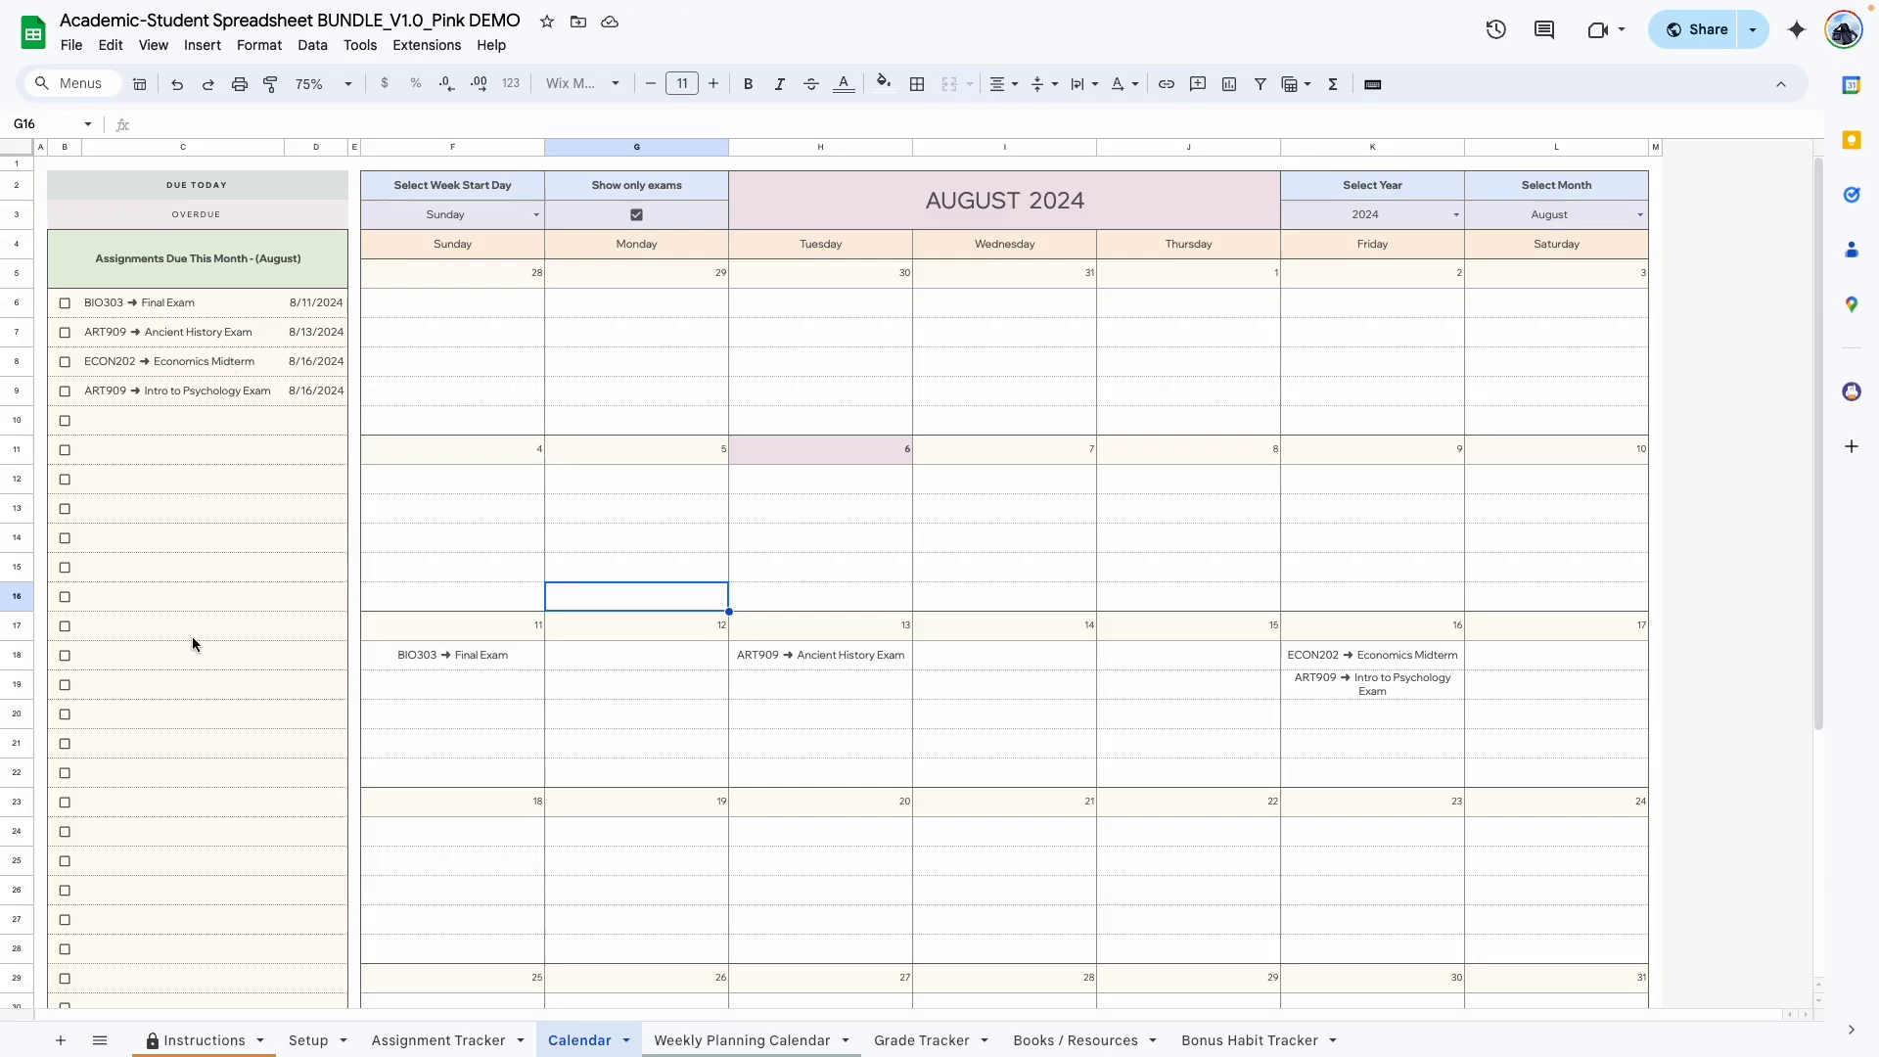
pyautogui.click(196, 478)
pyautogui.scroll(3, 200, 440)
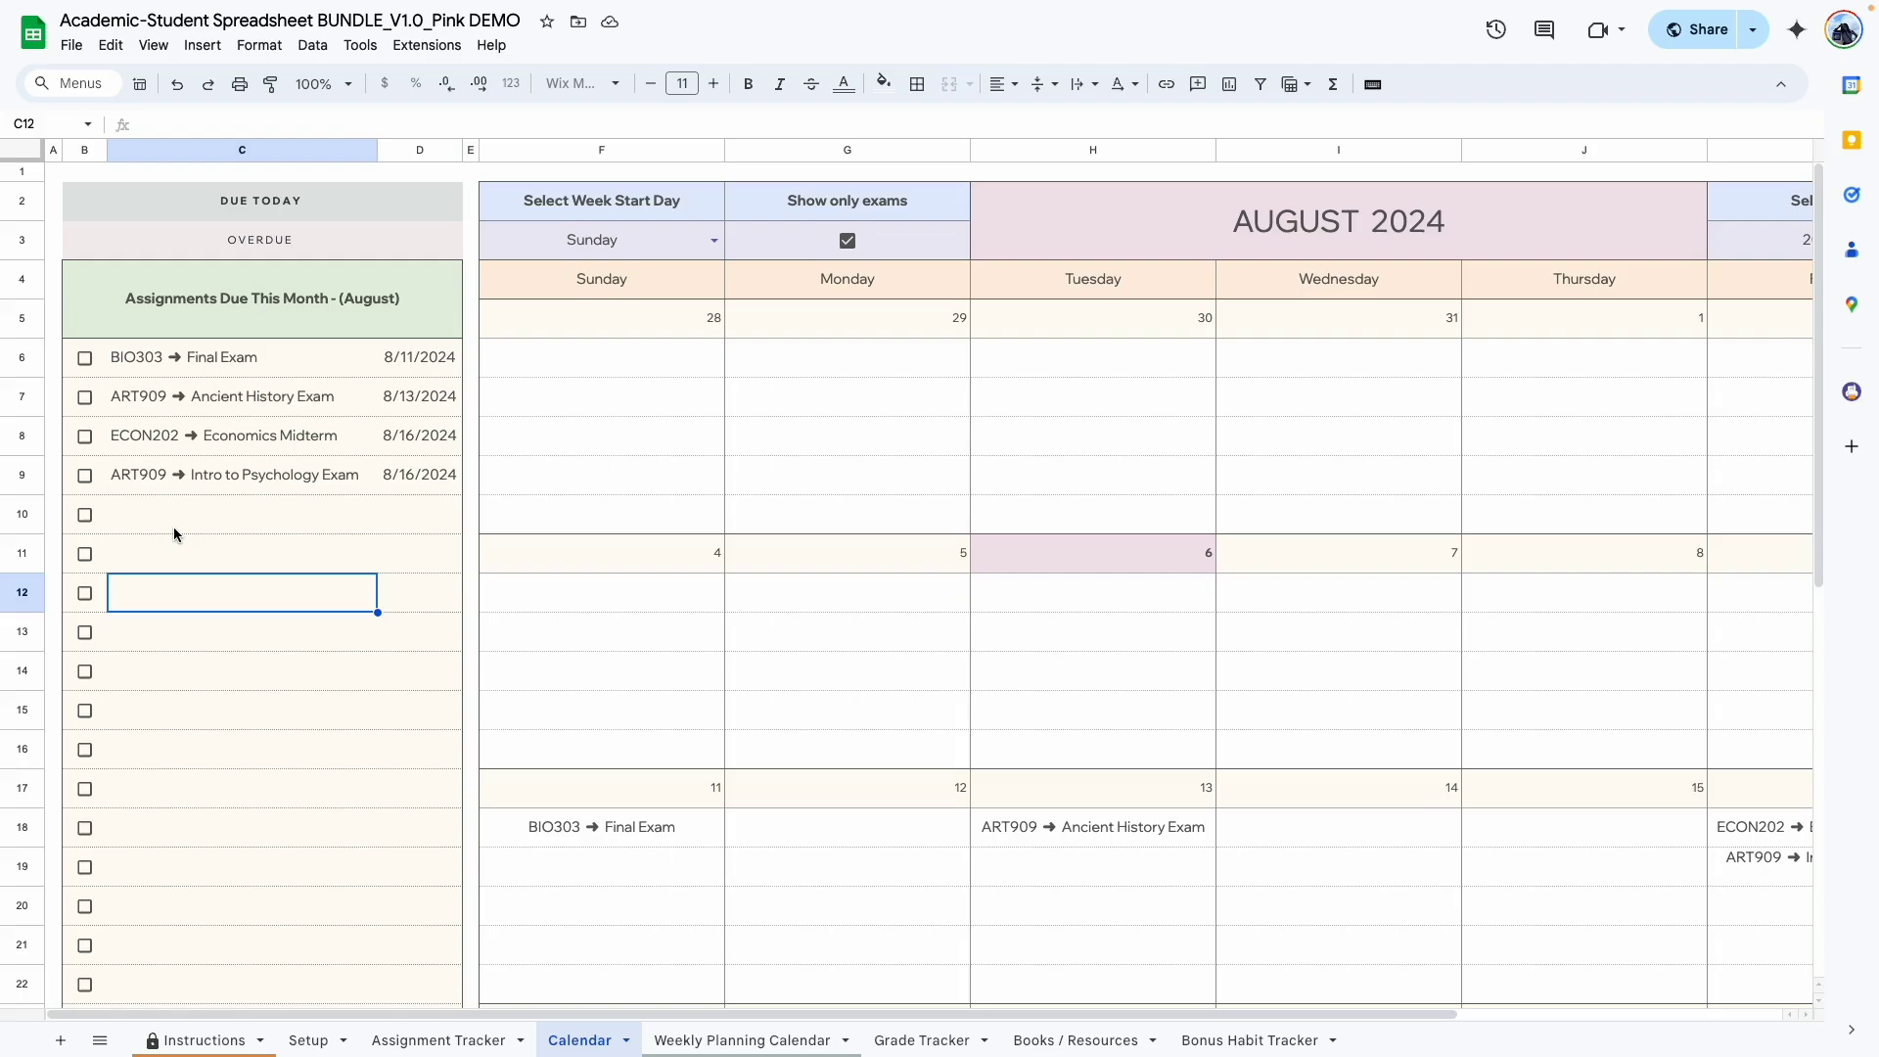
pyautogui.click(85, 358)
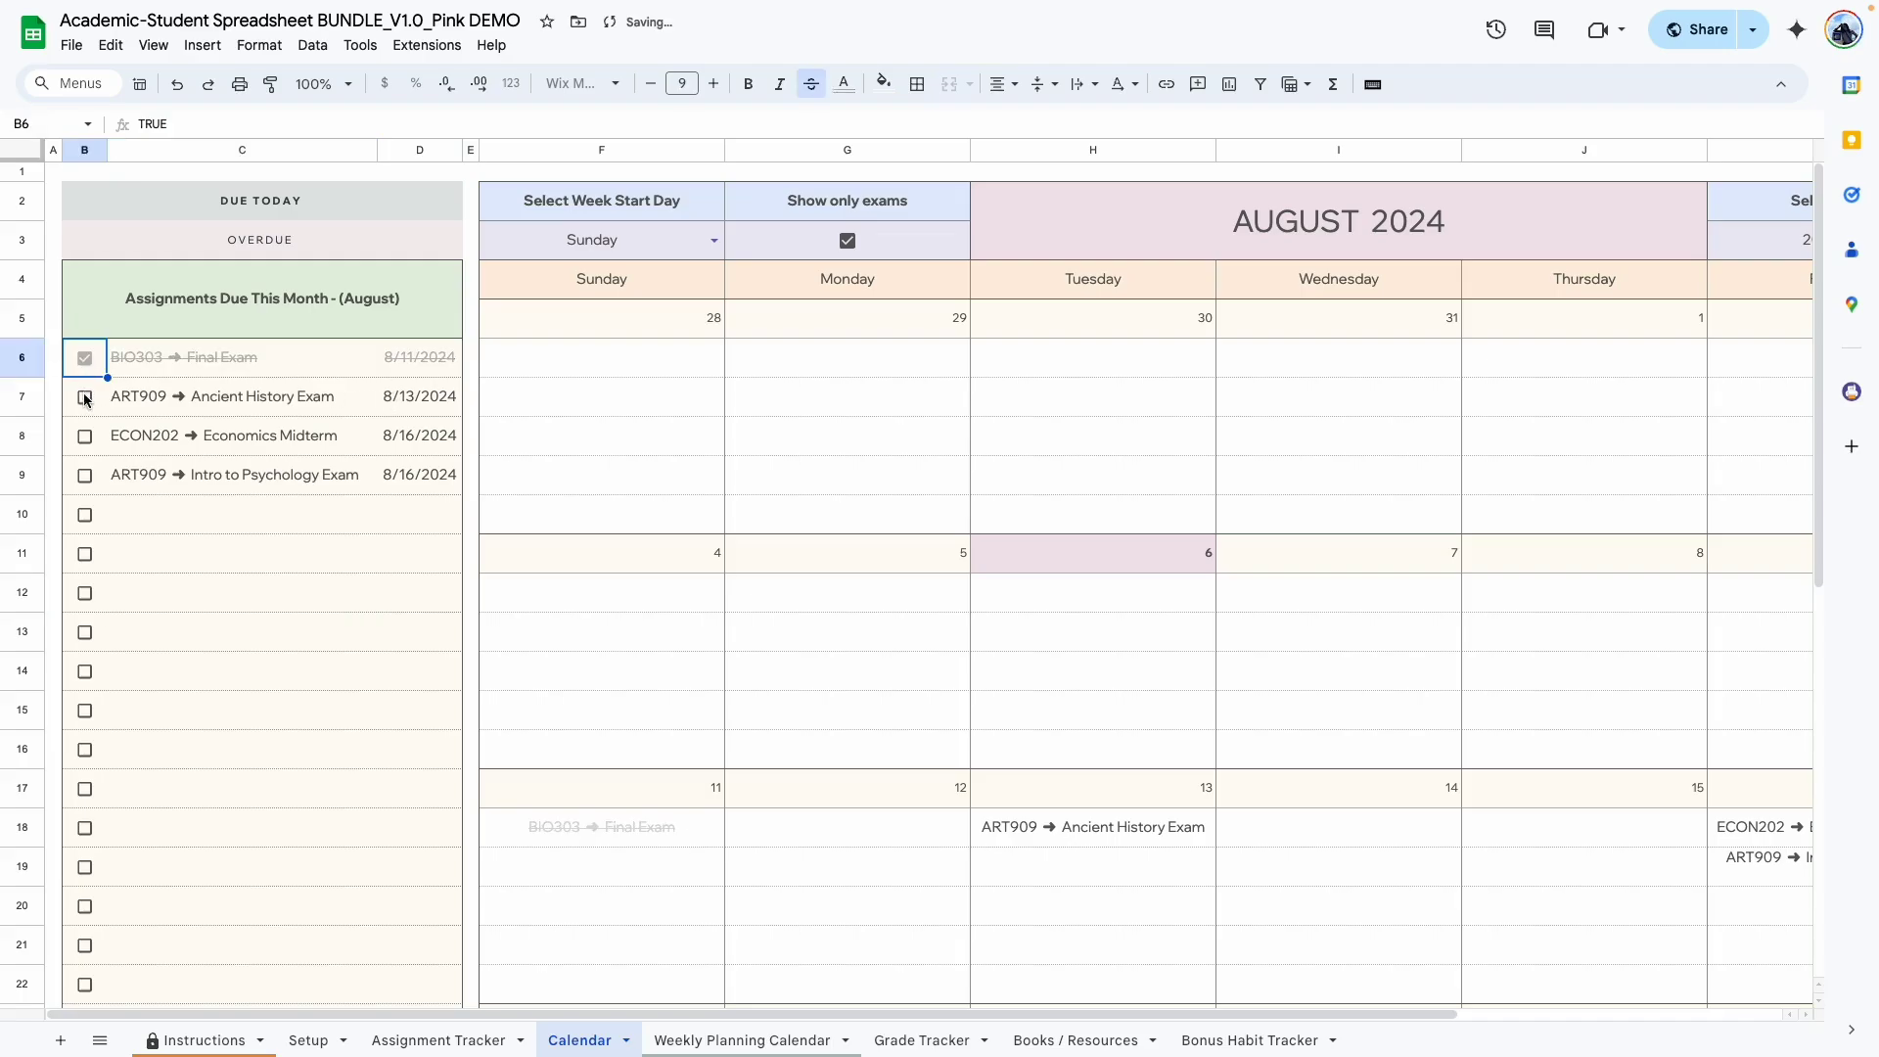
pyautogui.click(85, 398)
pyautogui.click(85, 436)
pyautogui.click(85, 476)
# - Look over the checked-off exams in the August grid and compare them with the same rows in the Assignment Tracker
pyautogui.hscroll(5, 672, 601)
pyautogui.scroll(-1, 671, 601)
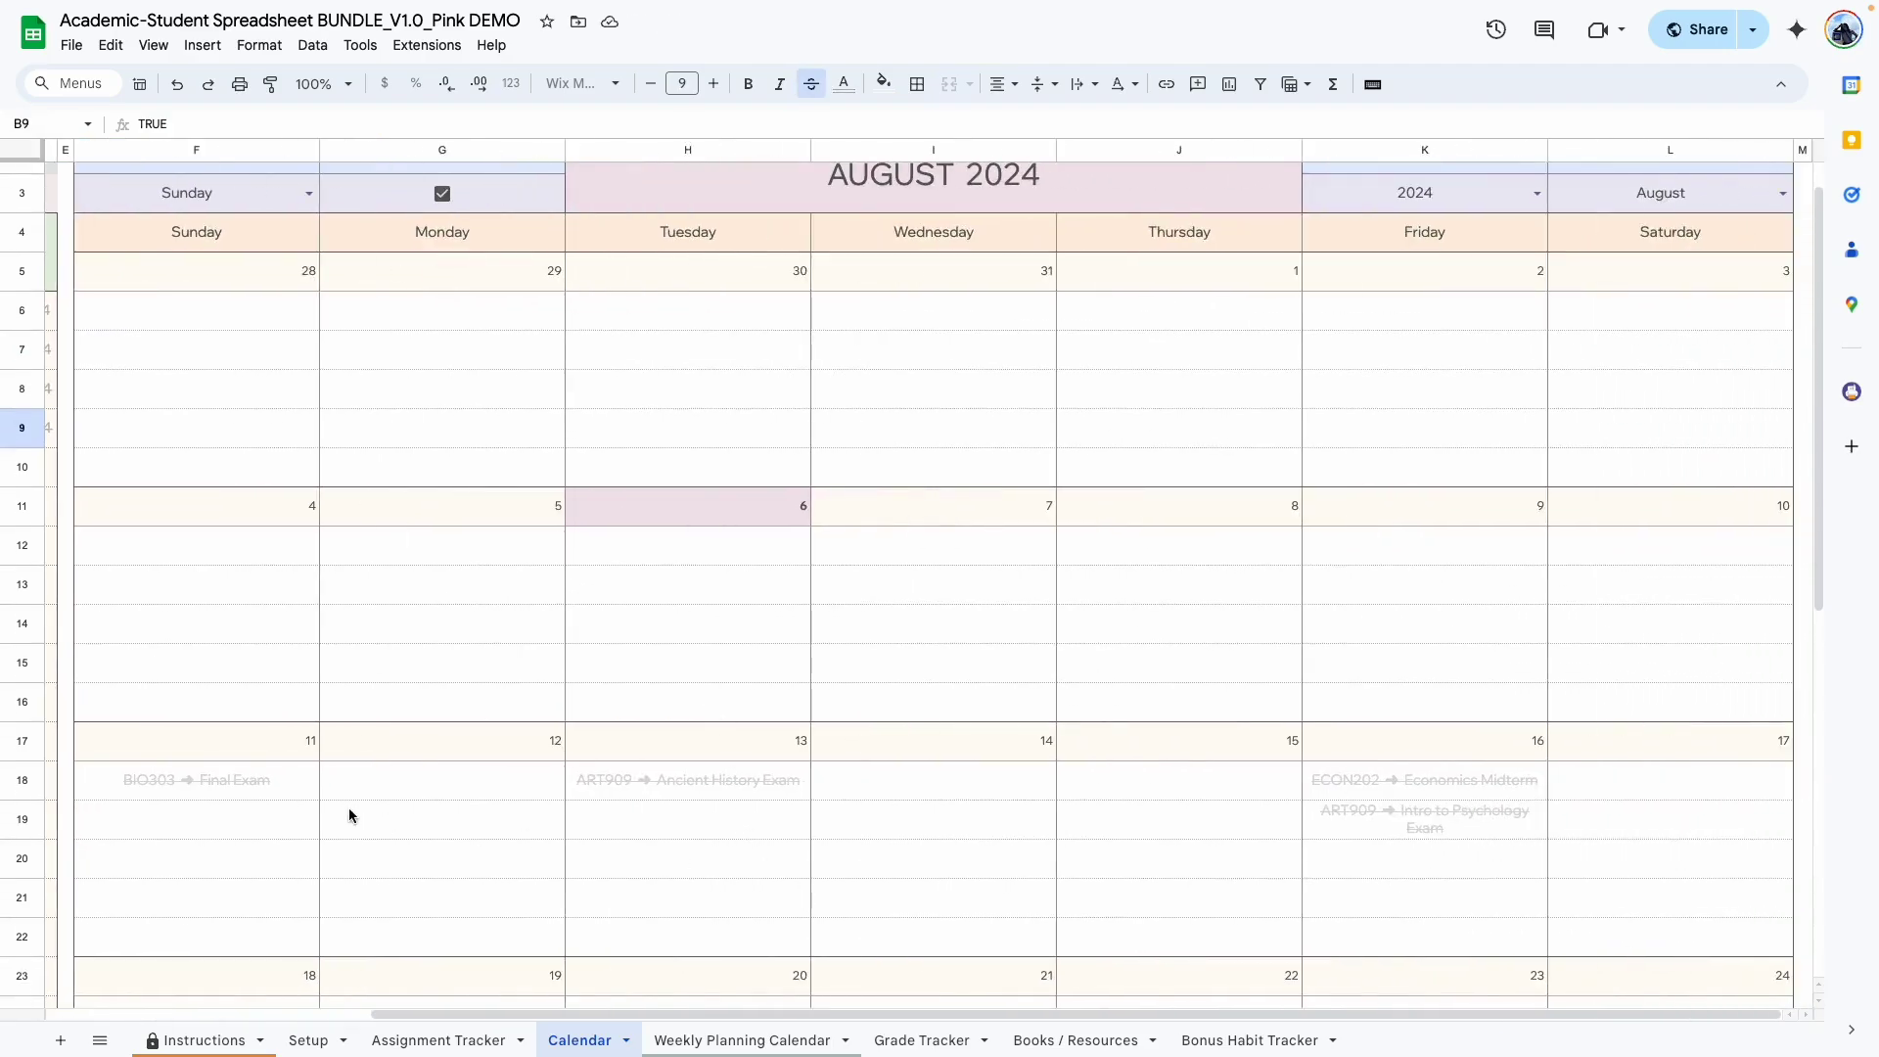
pyautogui.hscroll(-3, 998, 888)
pyautogui.scroll(1, 998, 889)
pyautogui.hscroll(-2, 998, 889)
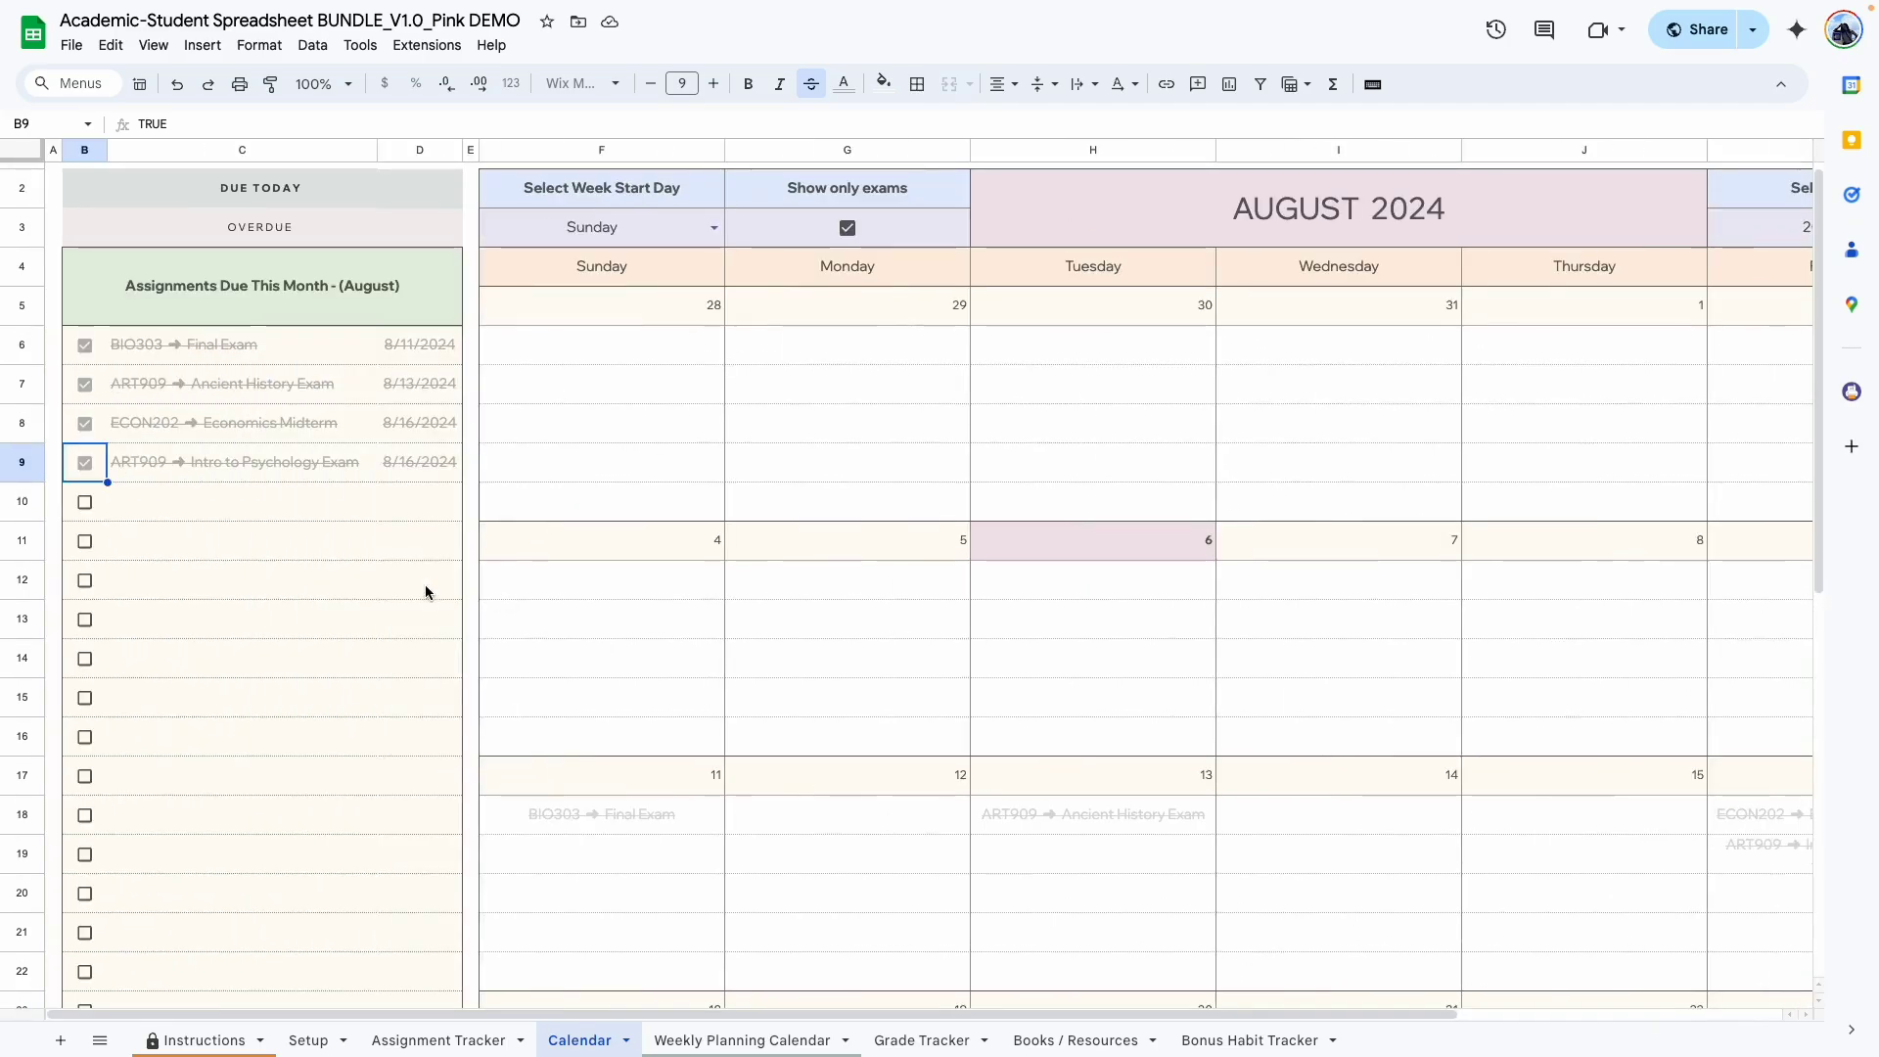
pyautogui.click(474, 1041)
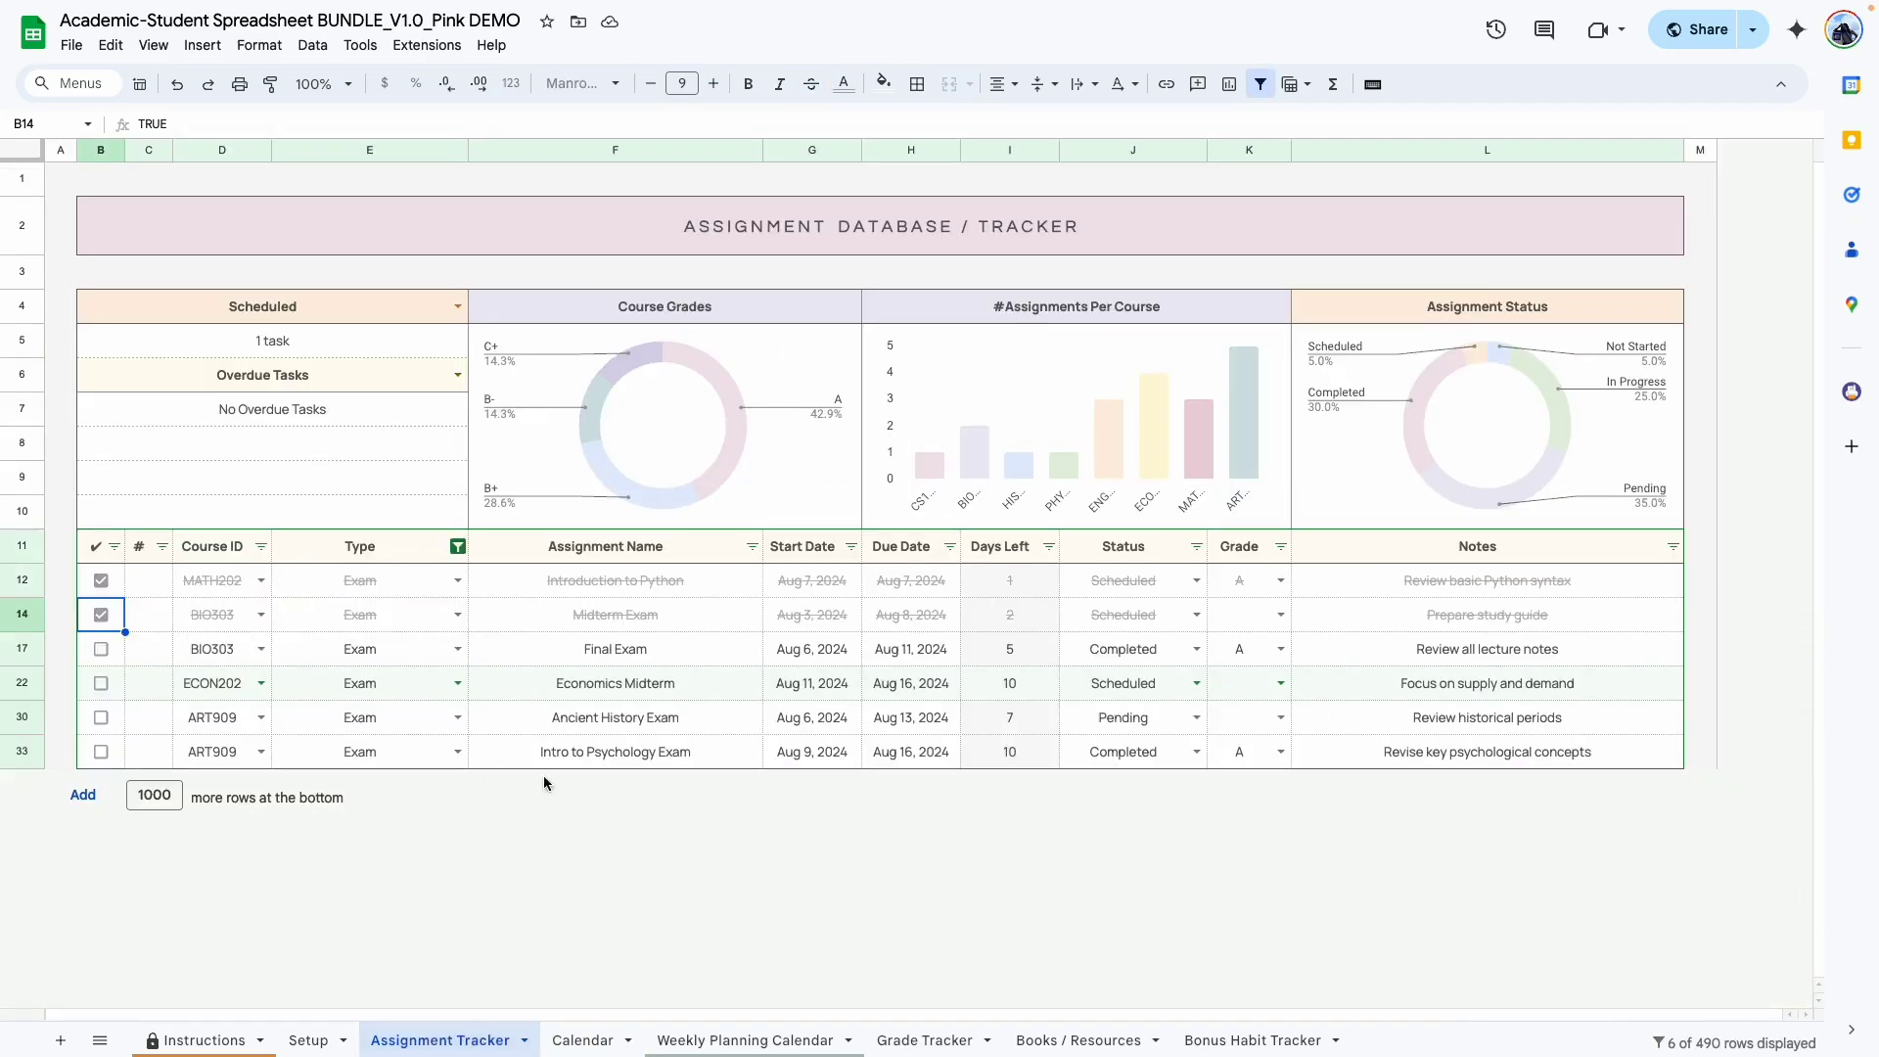
pyautogui.click(582, 1039)
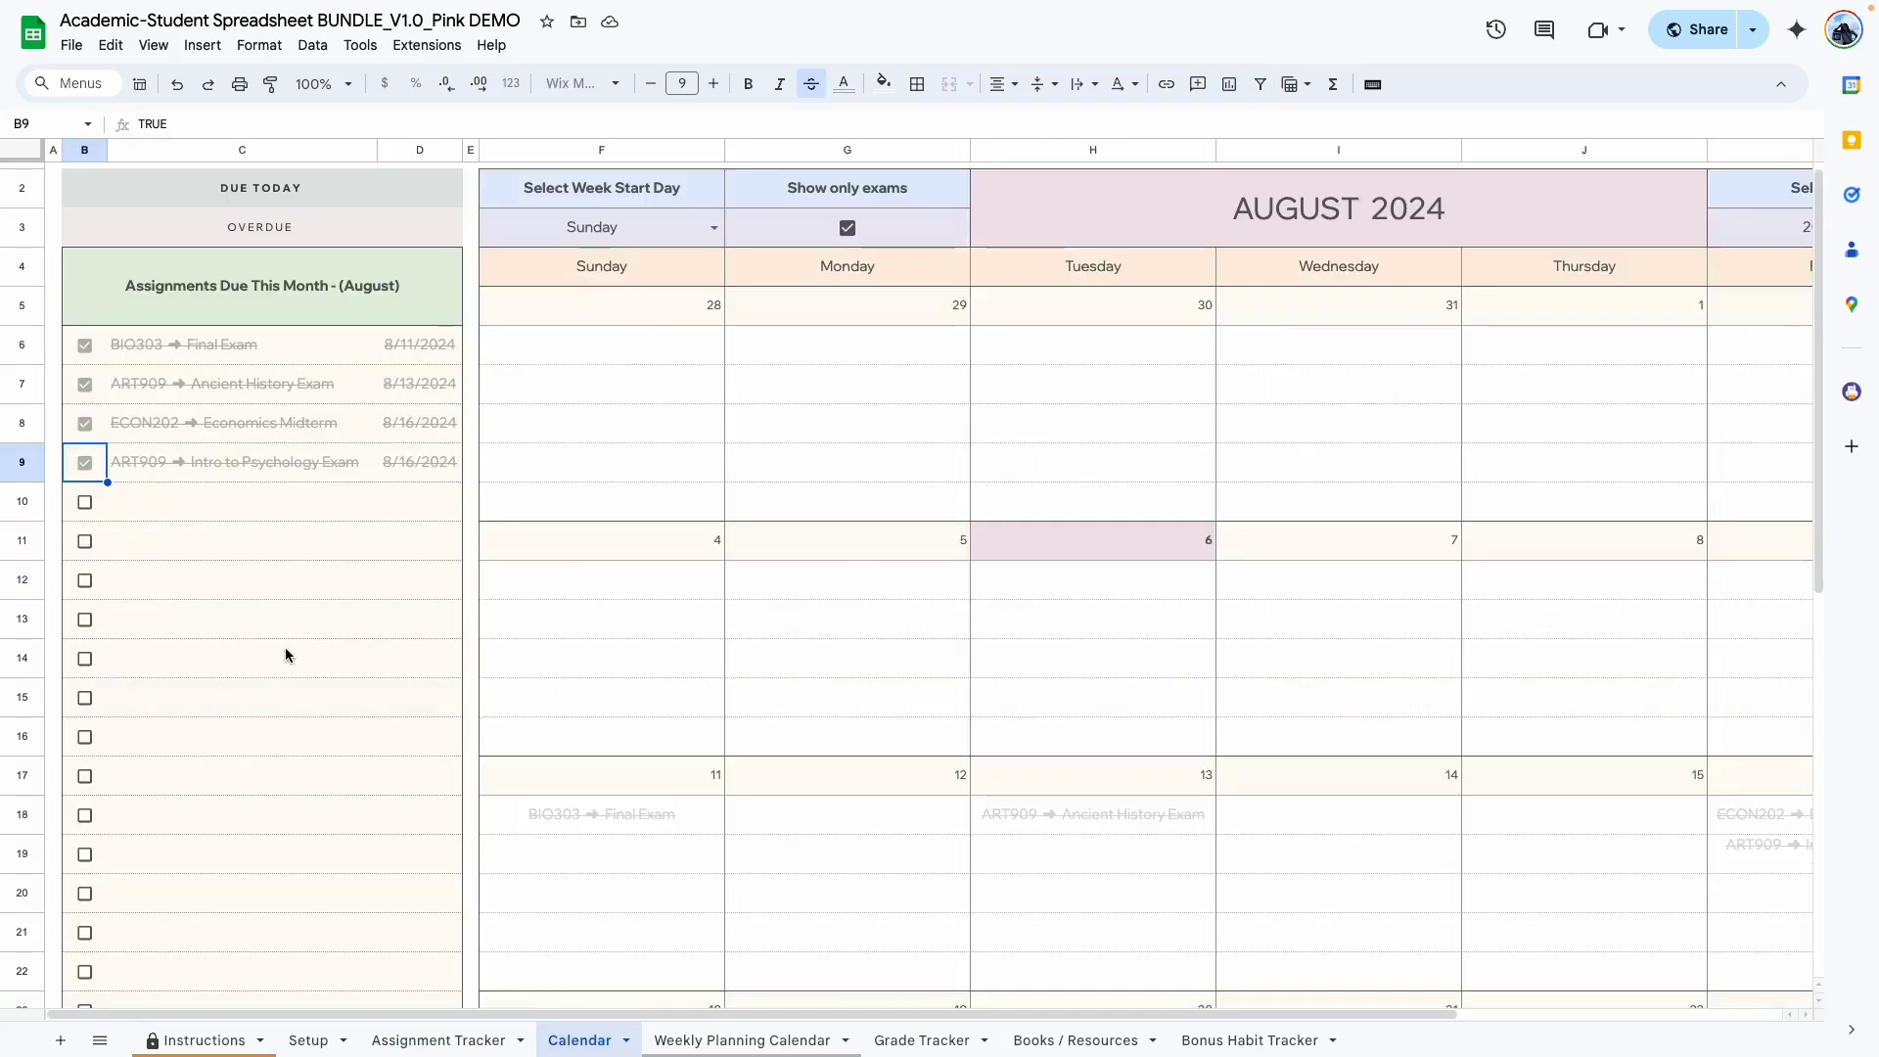
# - Clear the check boxes of all four exams in the Assignments Due This Month list together
pyautogui.press('Up')
pyautogui.press('Up')
pyautogui.press('Up')
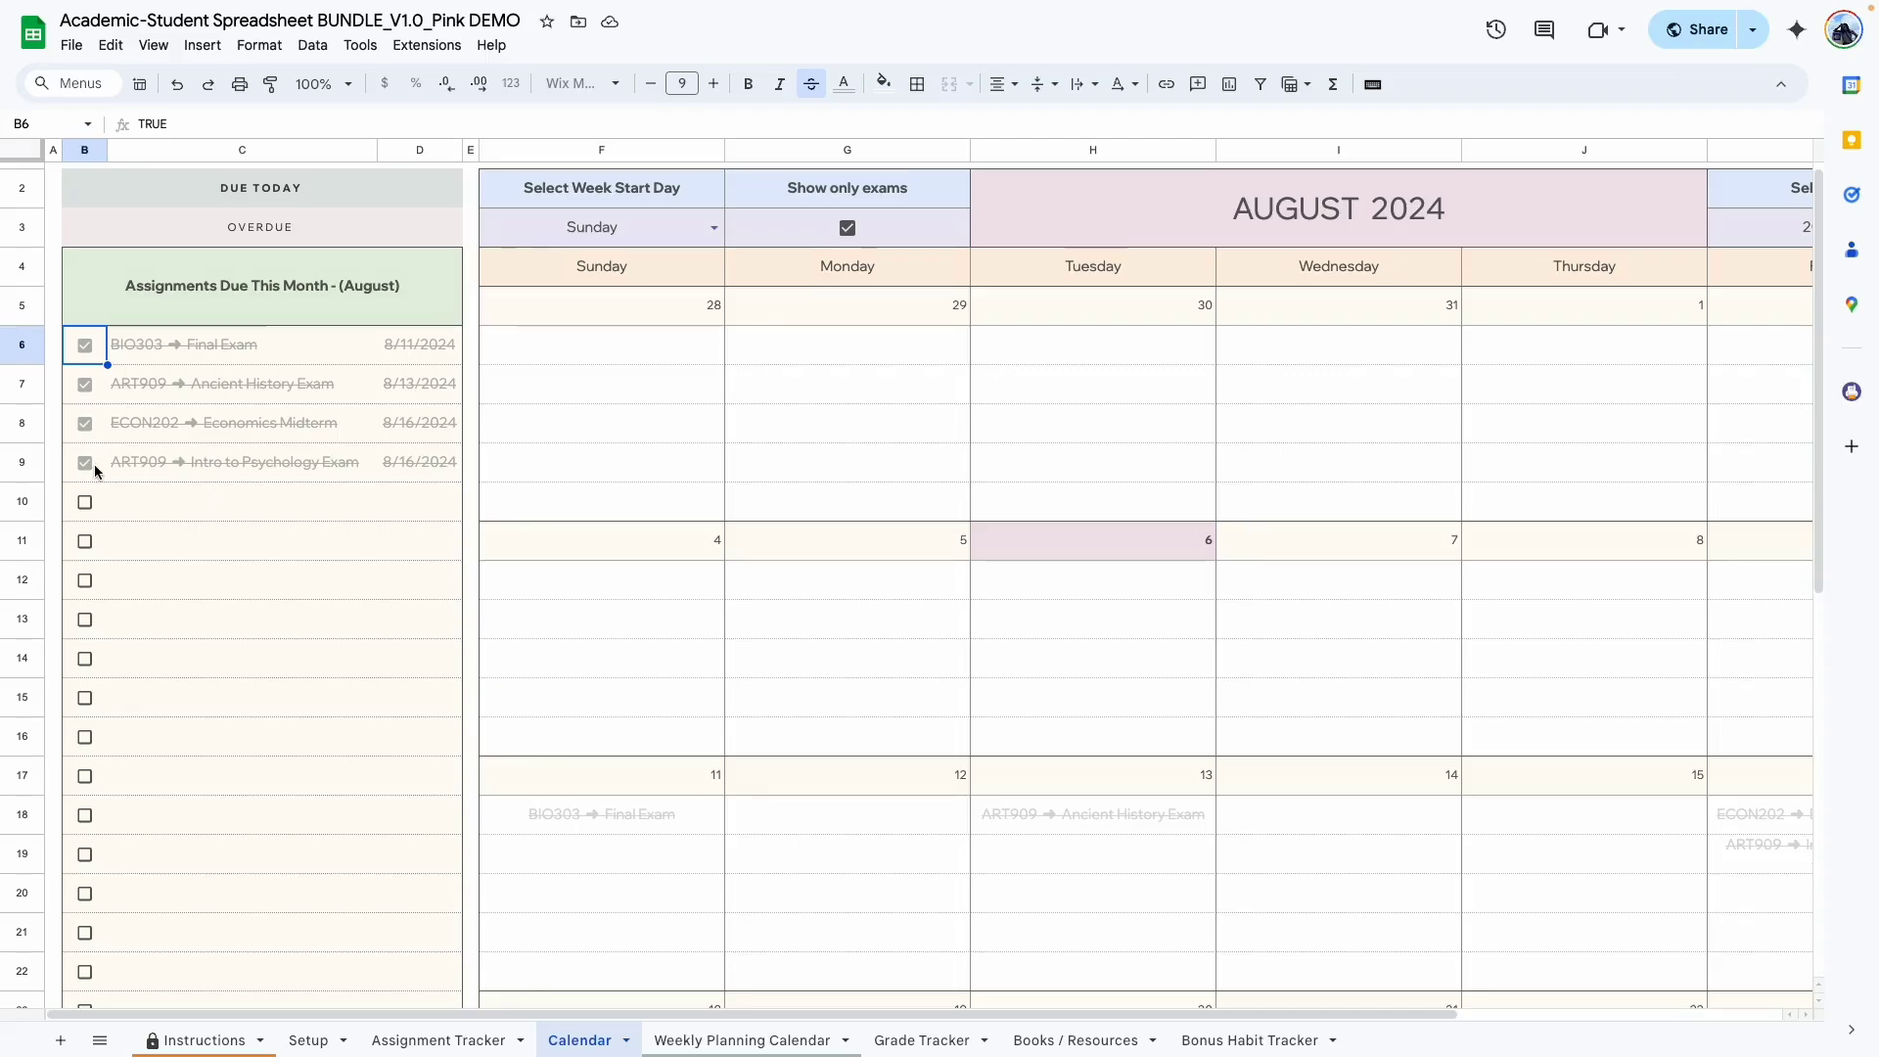
pyautogui.moveTo(95, 470); pyautogui.dragTo(91, 354)
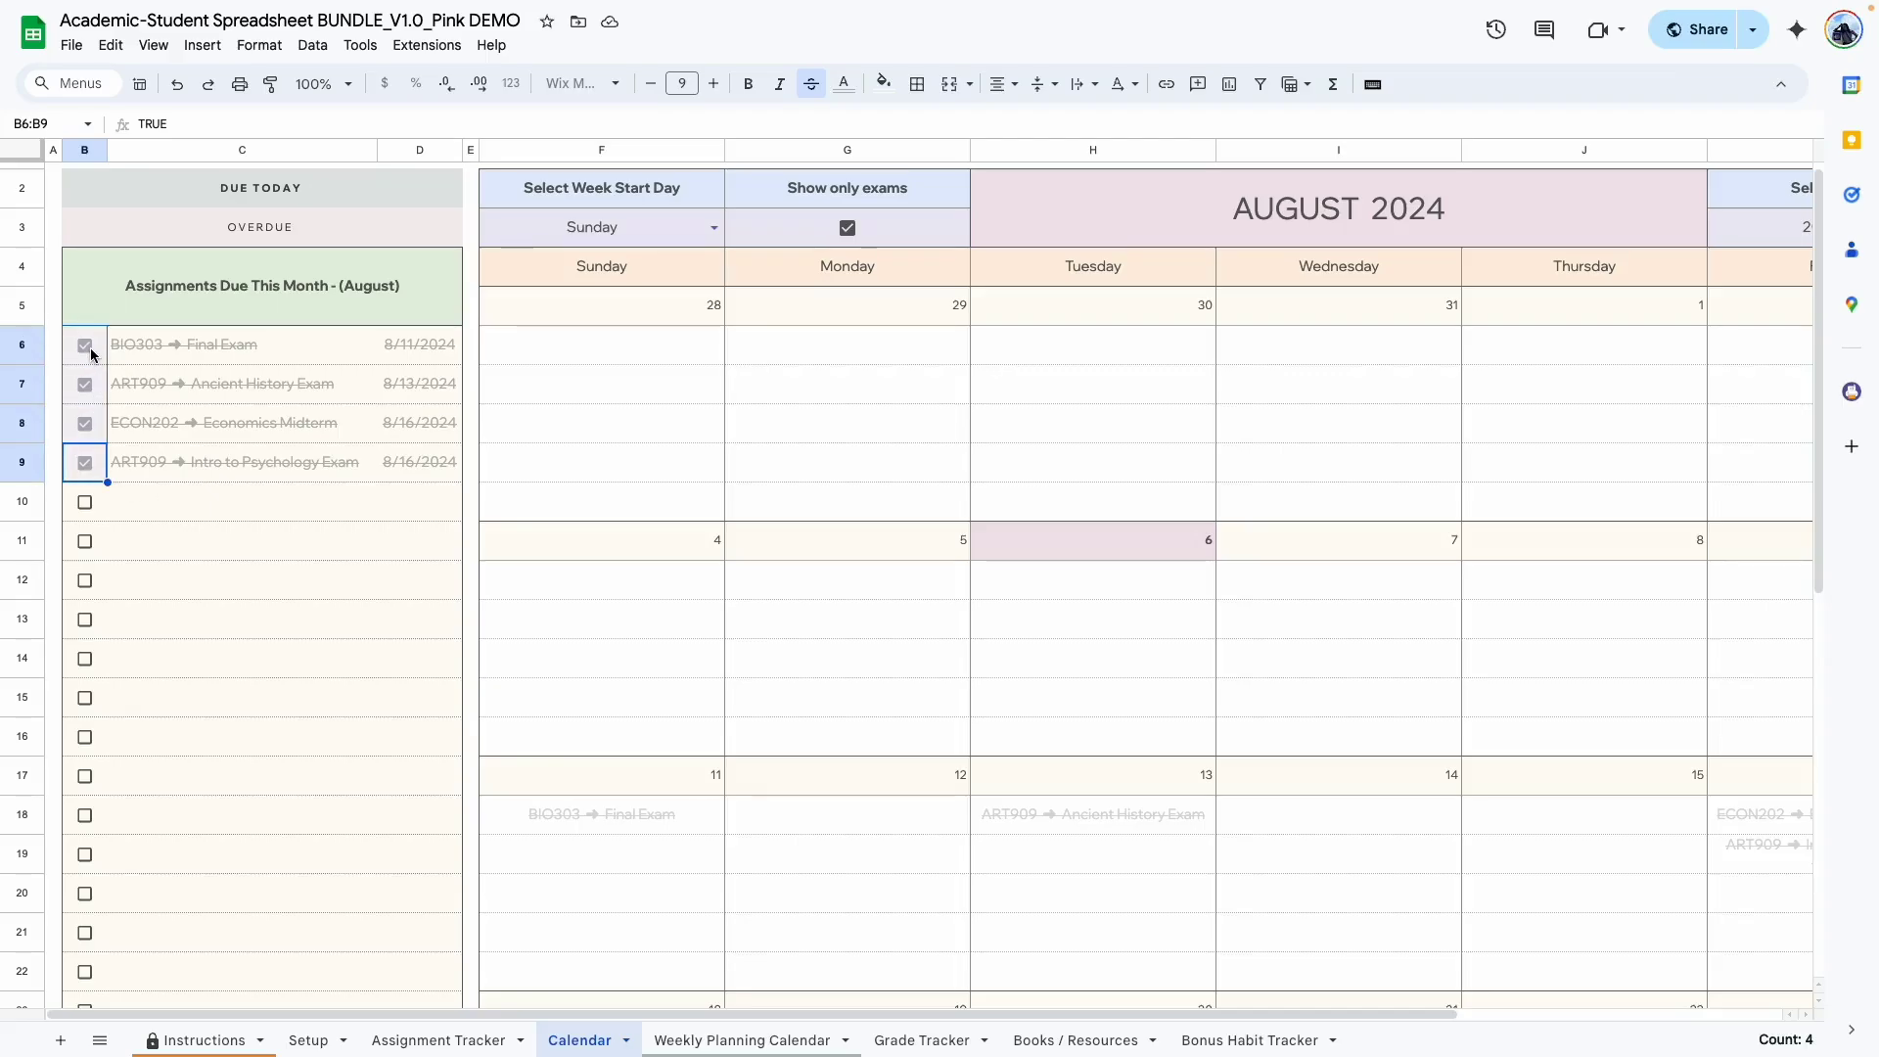
pyautogui.press('space')
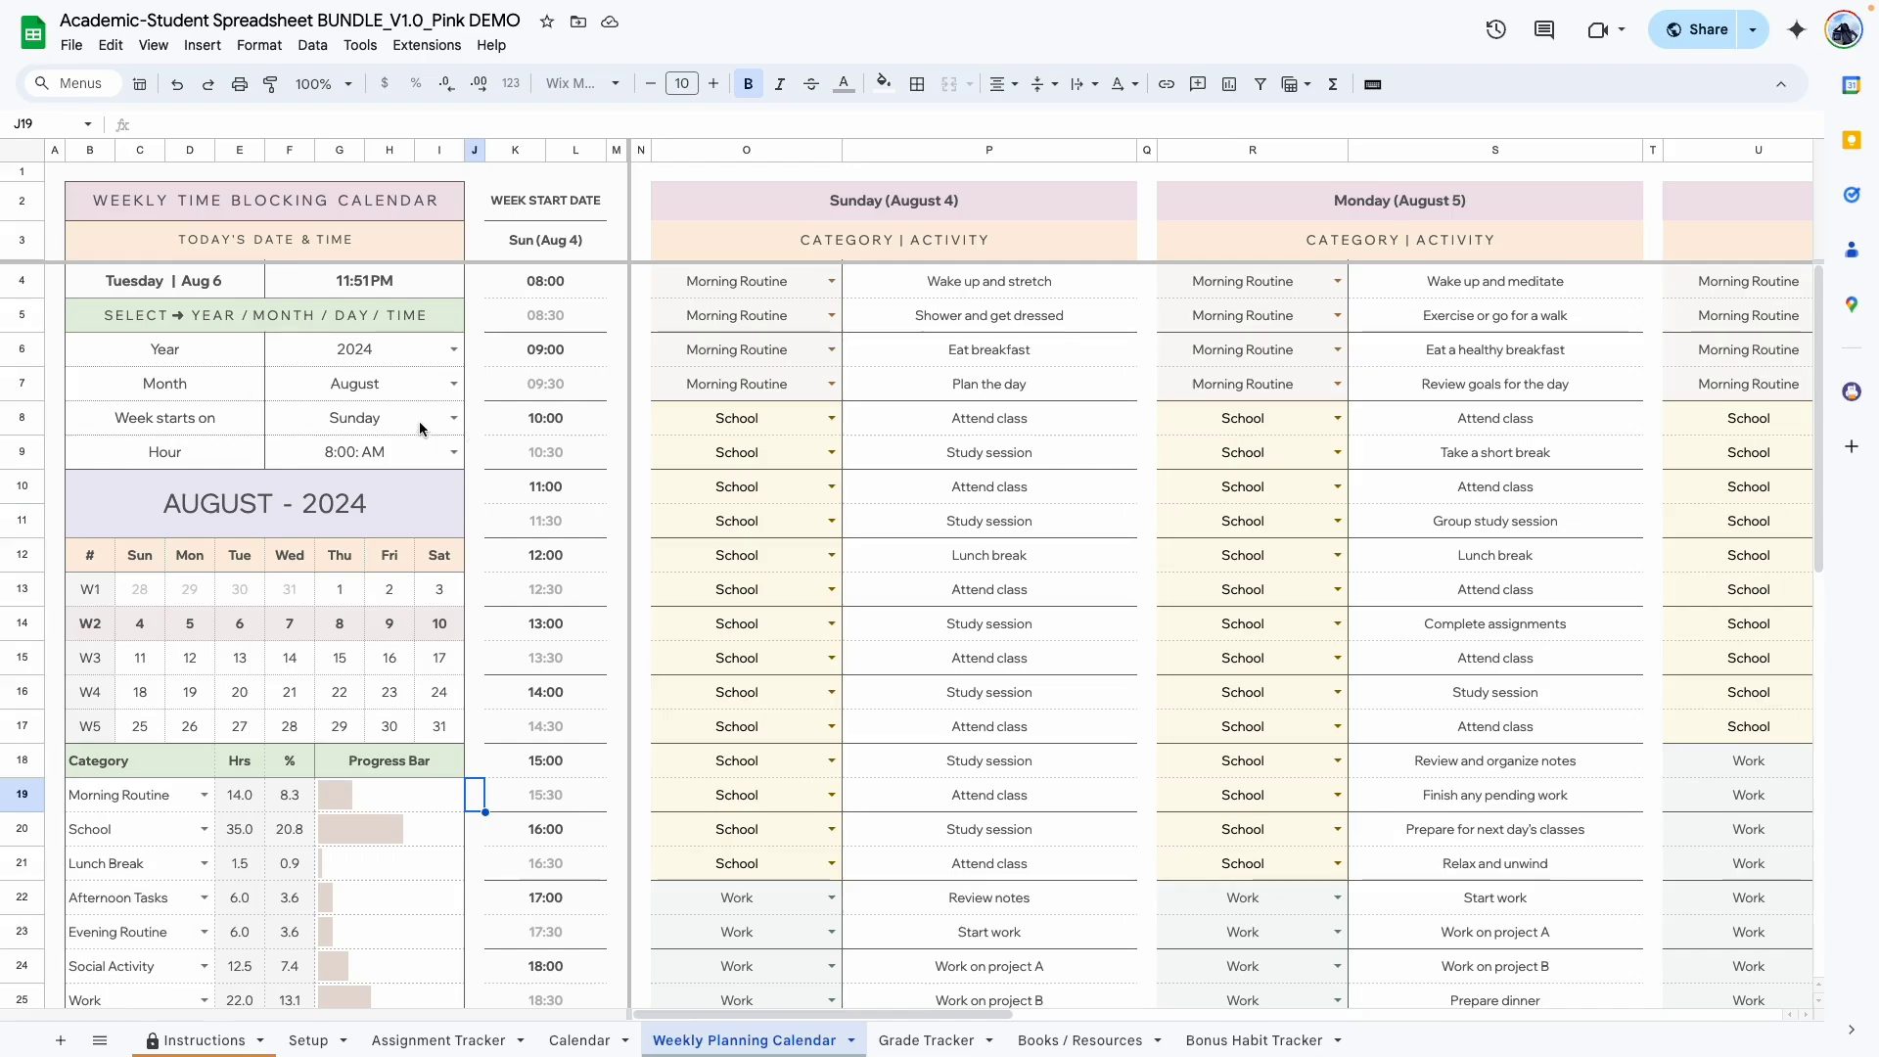
# - On the Weekly Planning Calendar, set the week to start on Monday and the starting hour to 6:00 AM
pyautogui.click(453, 419)
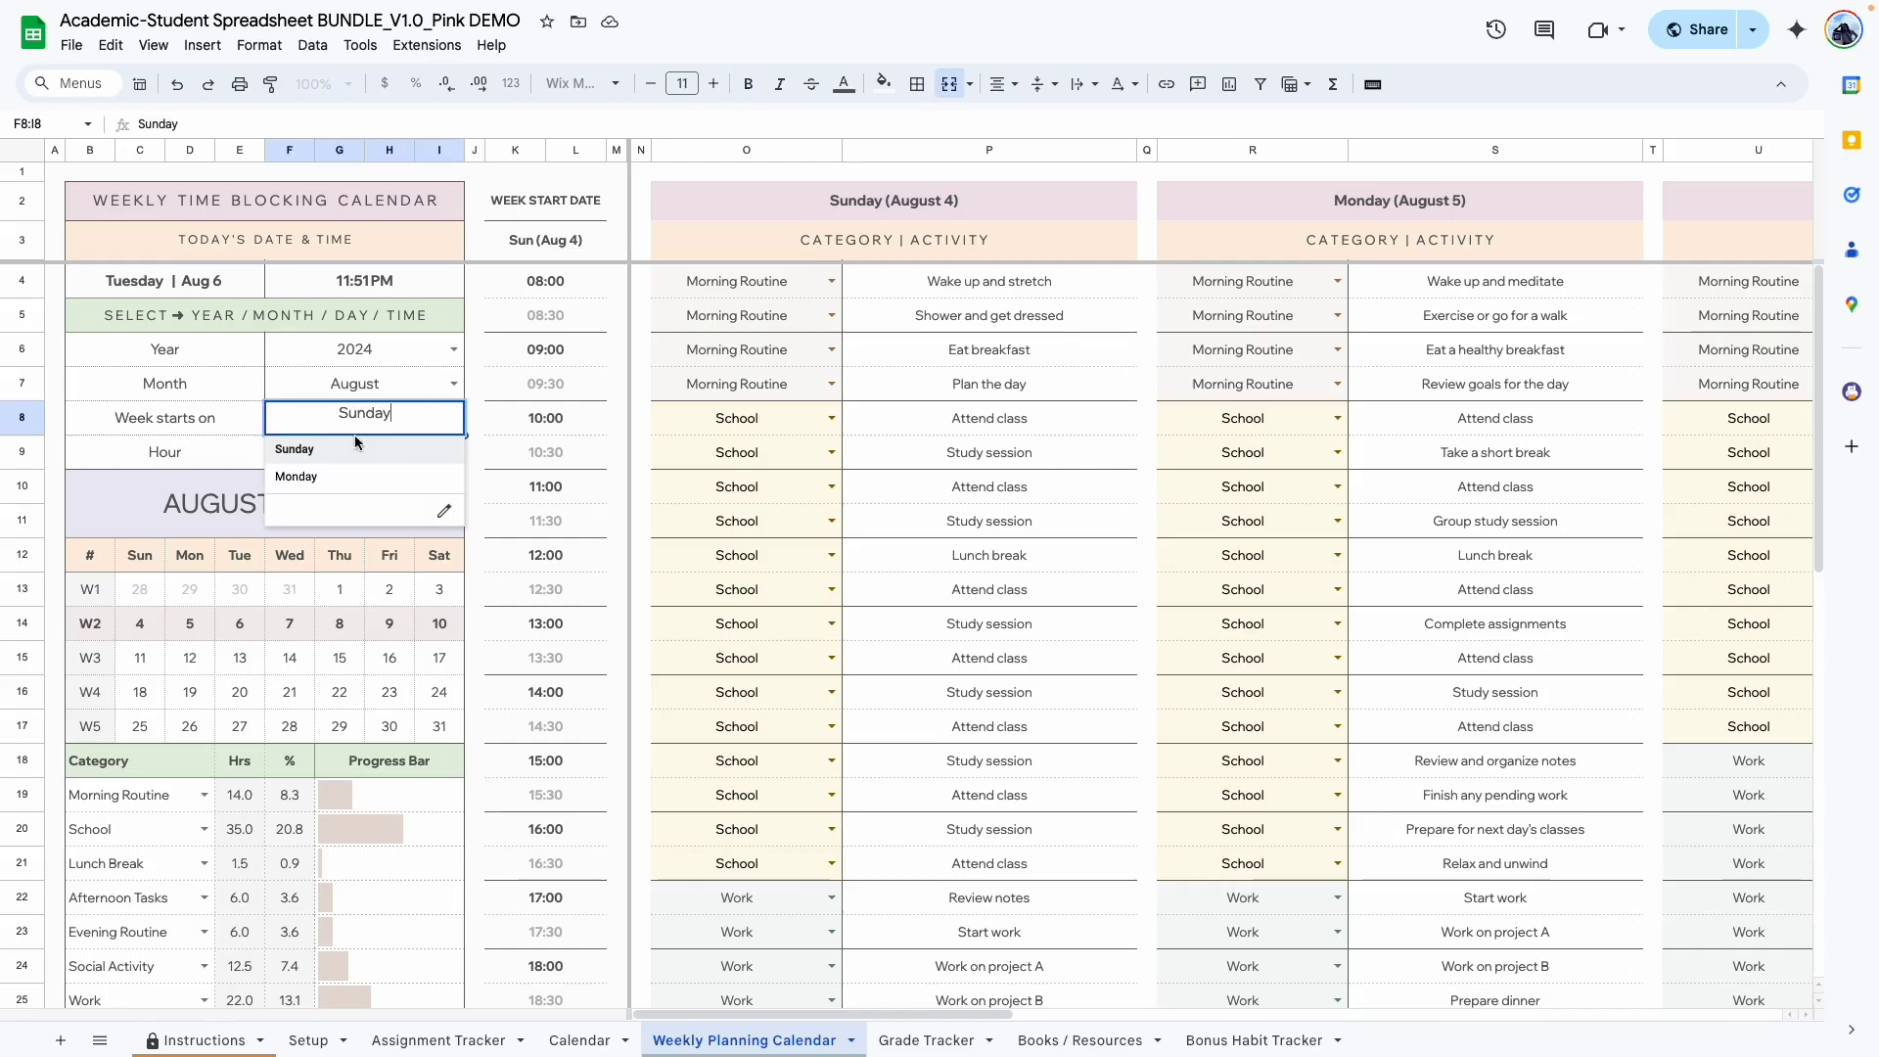
pyautogui.click(331, 479)
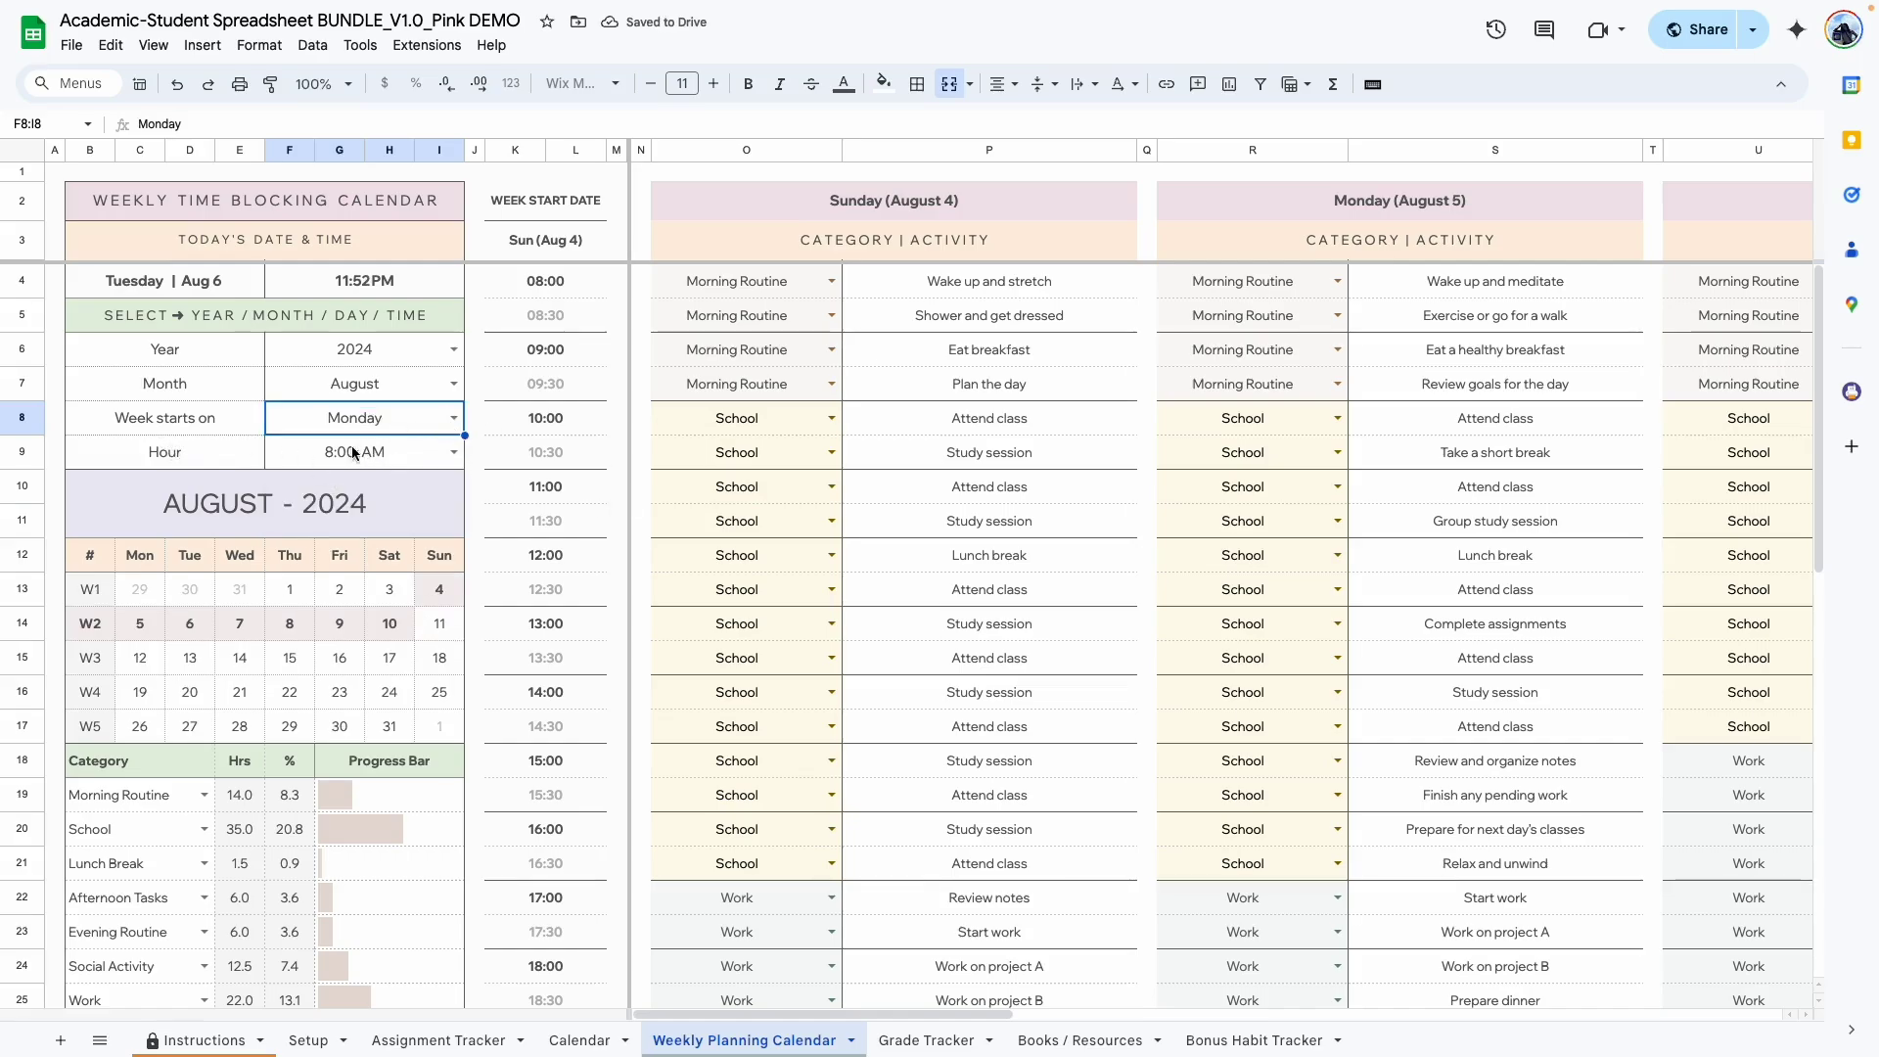
pyautogui.click(453, 453)
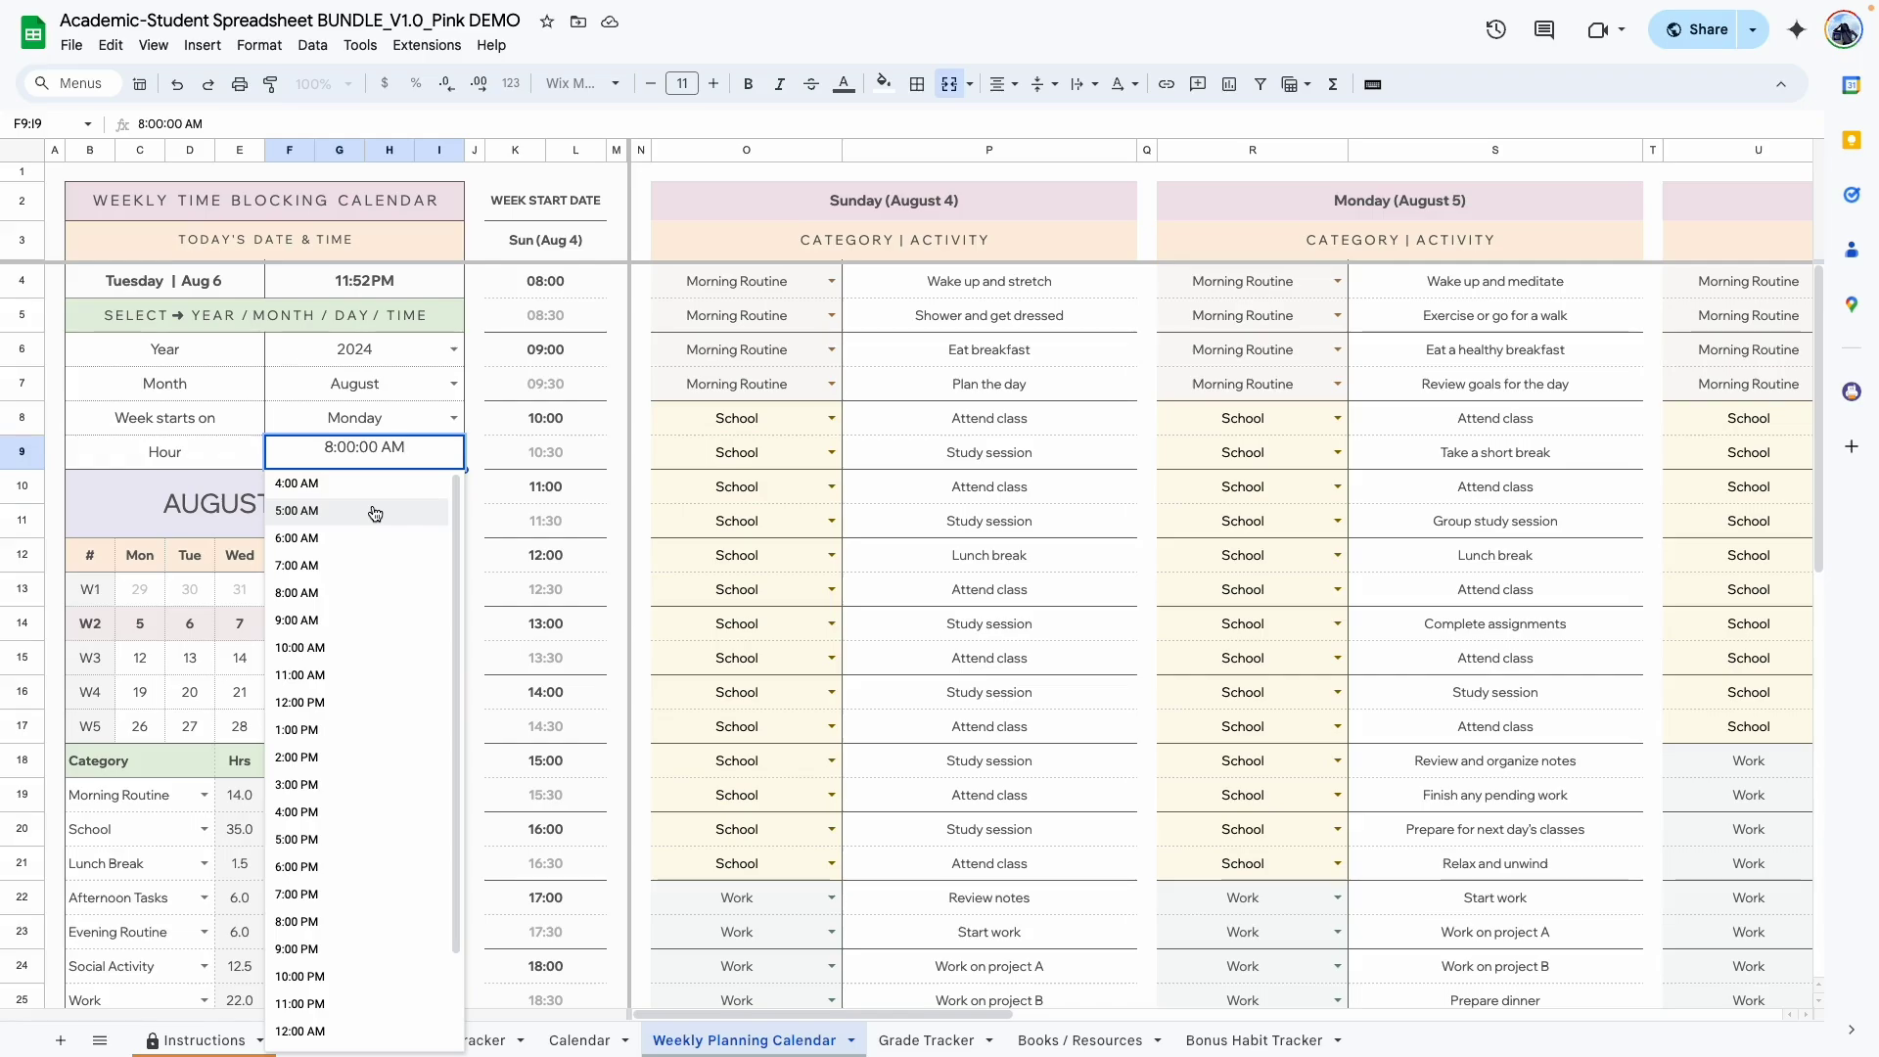
pyautogui.click(326, 552)
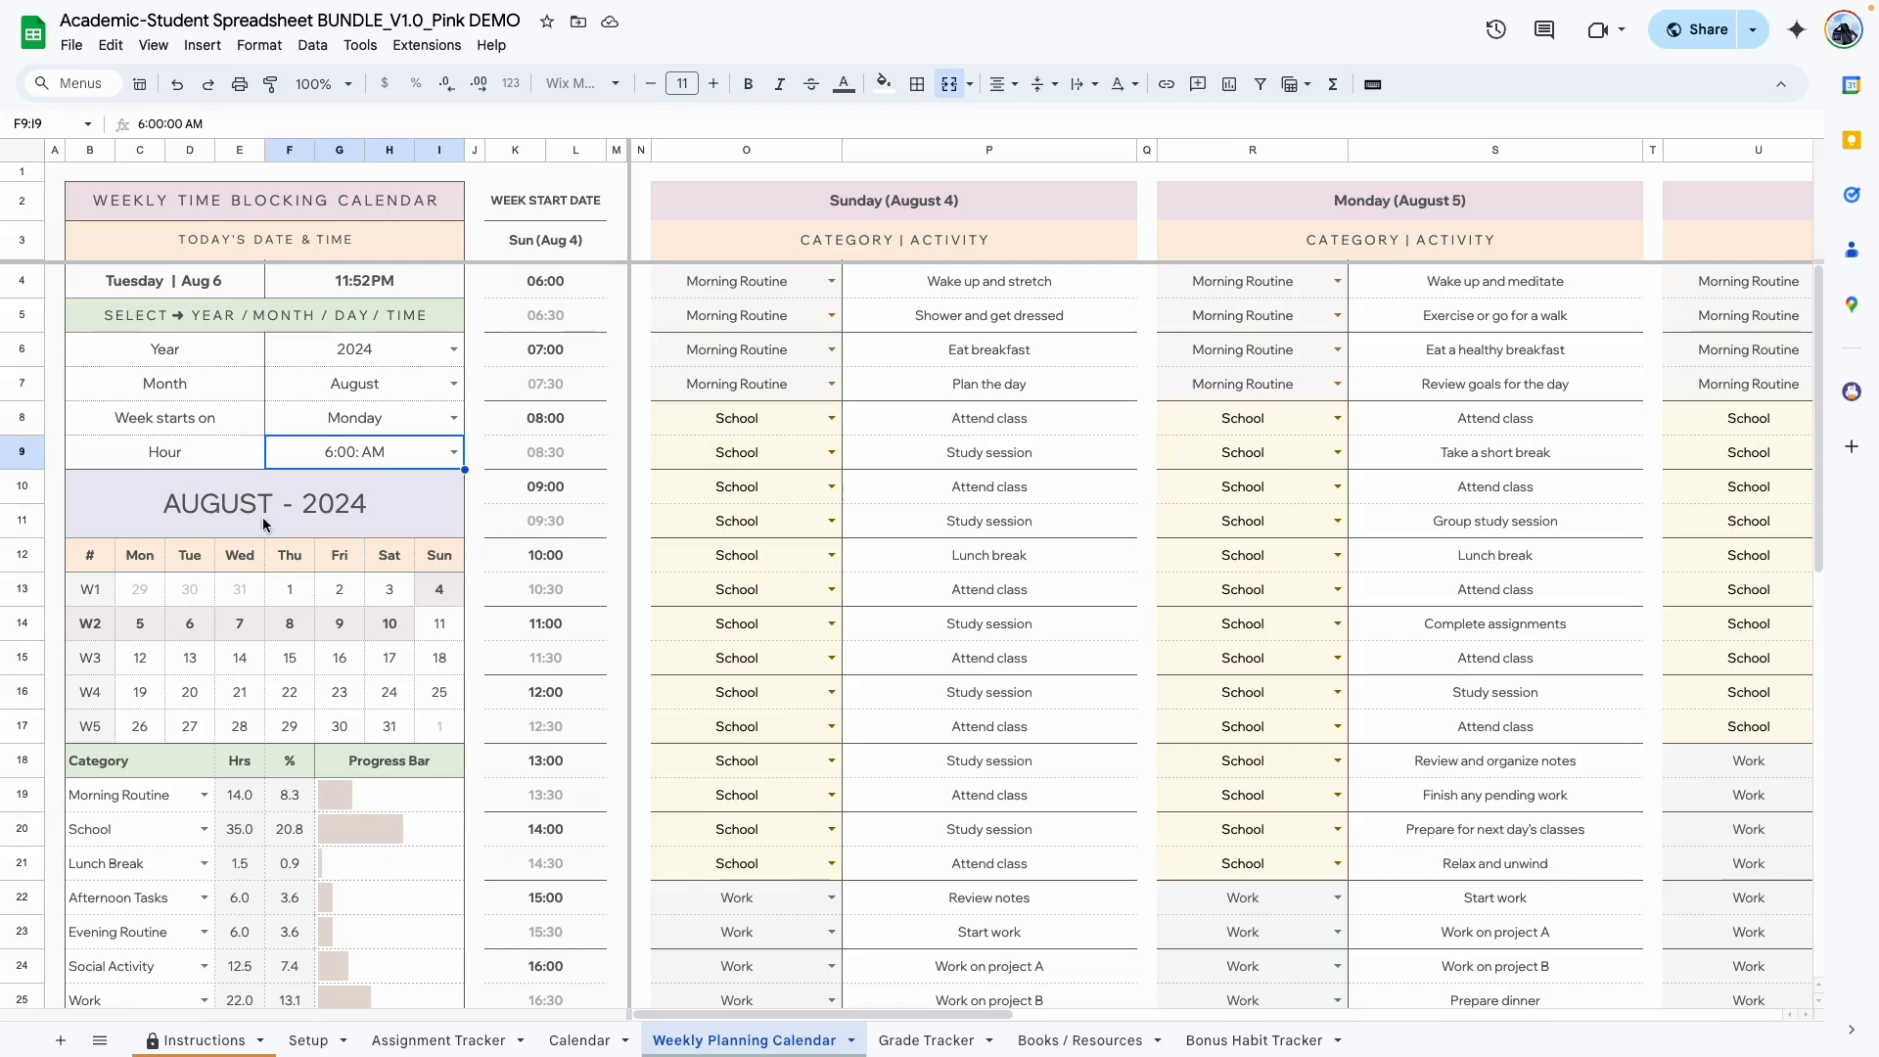
# - Review the Weekly Planning Calendar's category hours, progress bars and Additional Weekly Tasks list
pyautogui.scroll(-1, 262, 524)
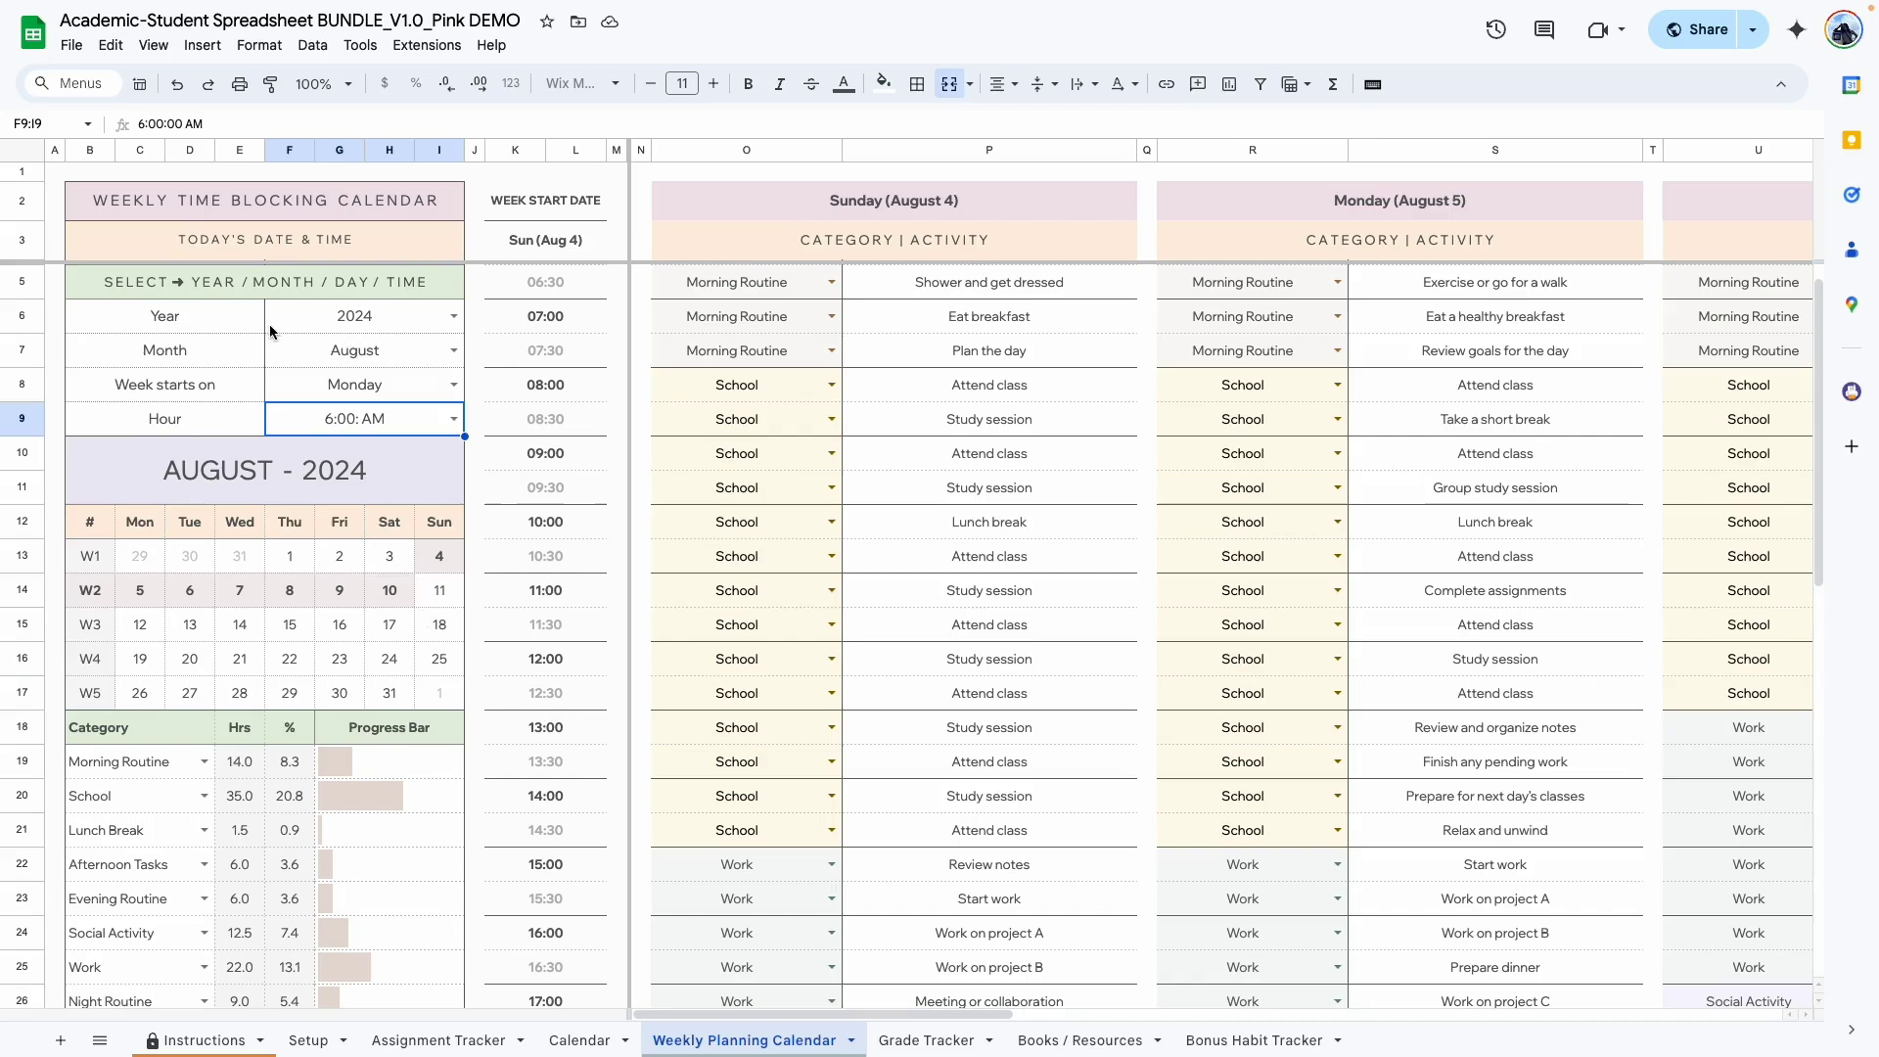
pyautogui.scroll(-5, 311, 485)
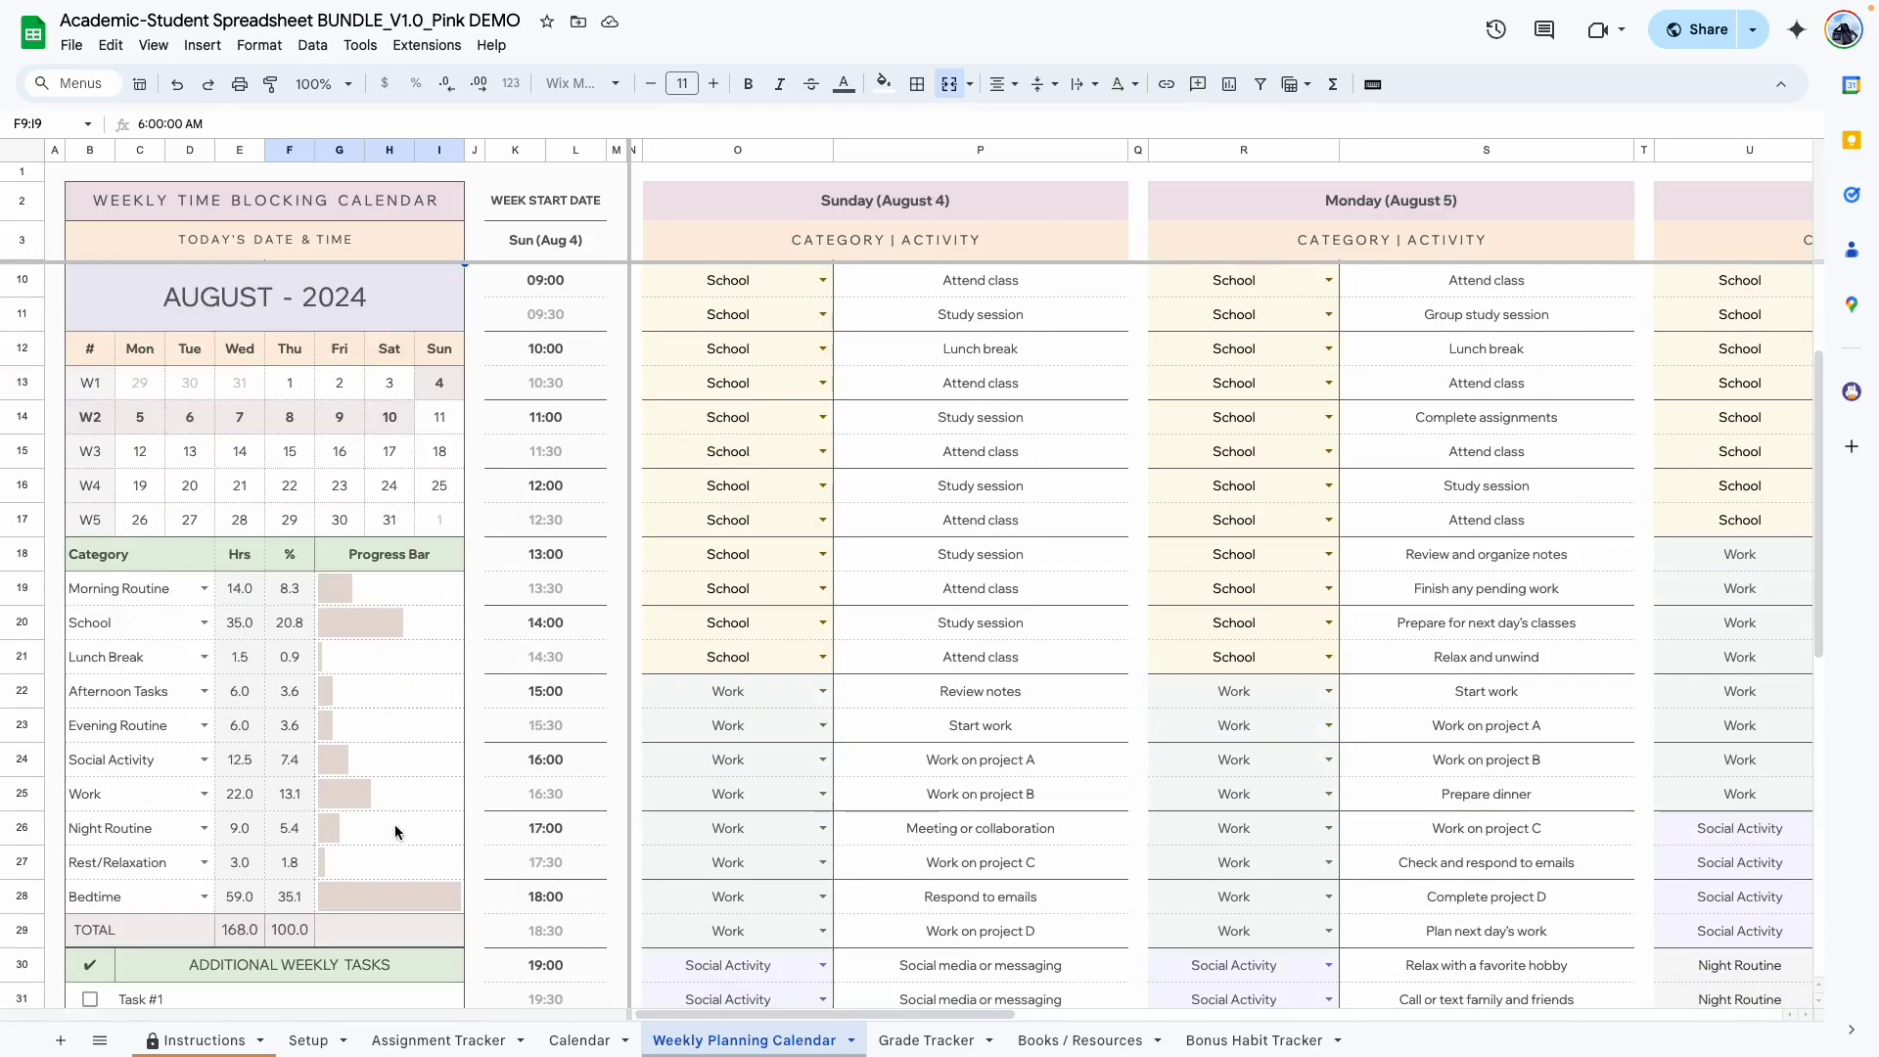
pyautogui.scroll(-5, 257, 826)
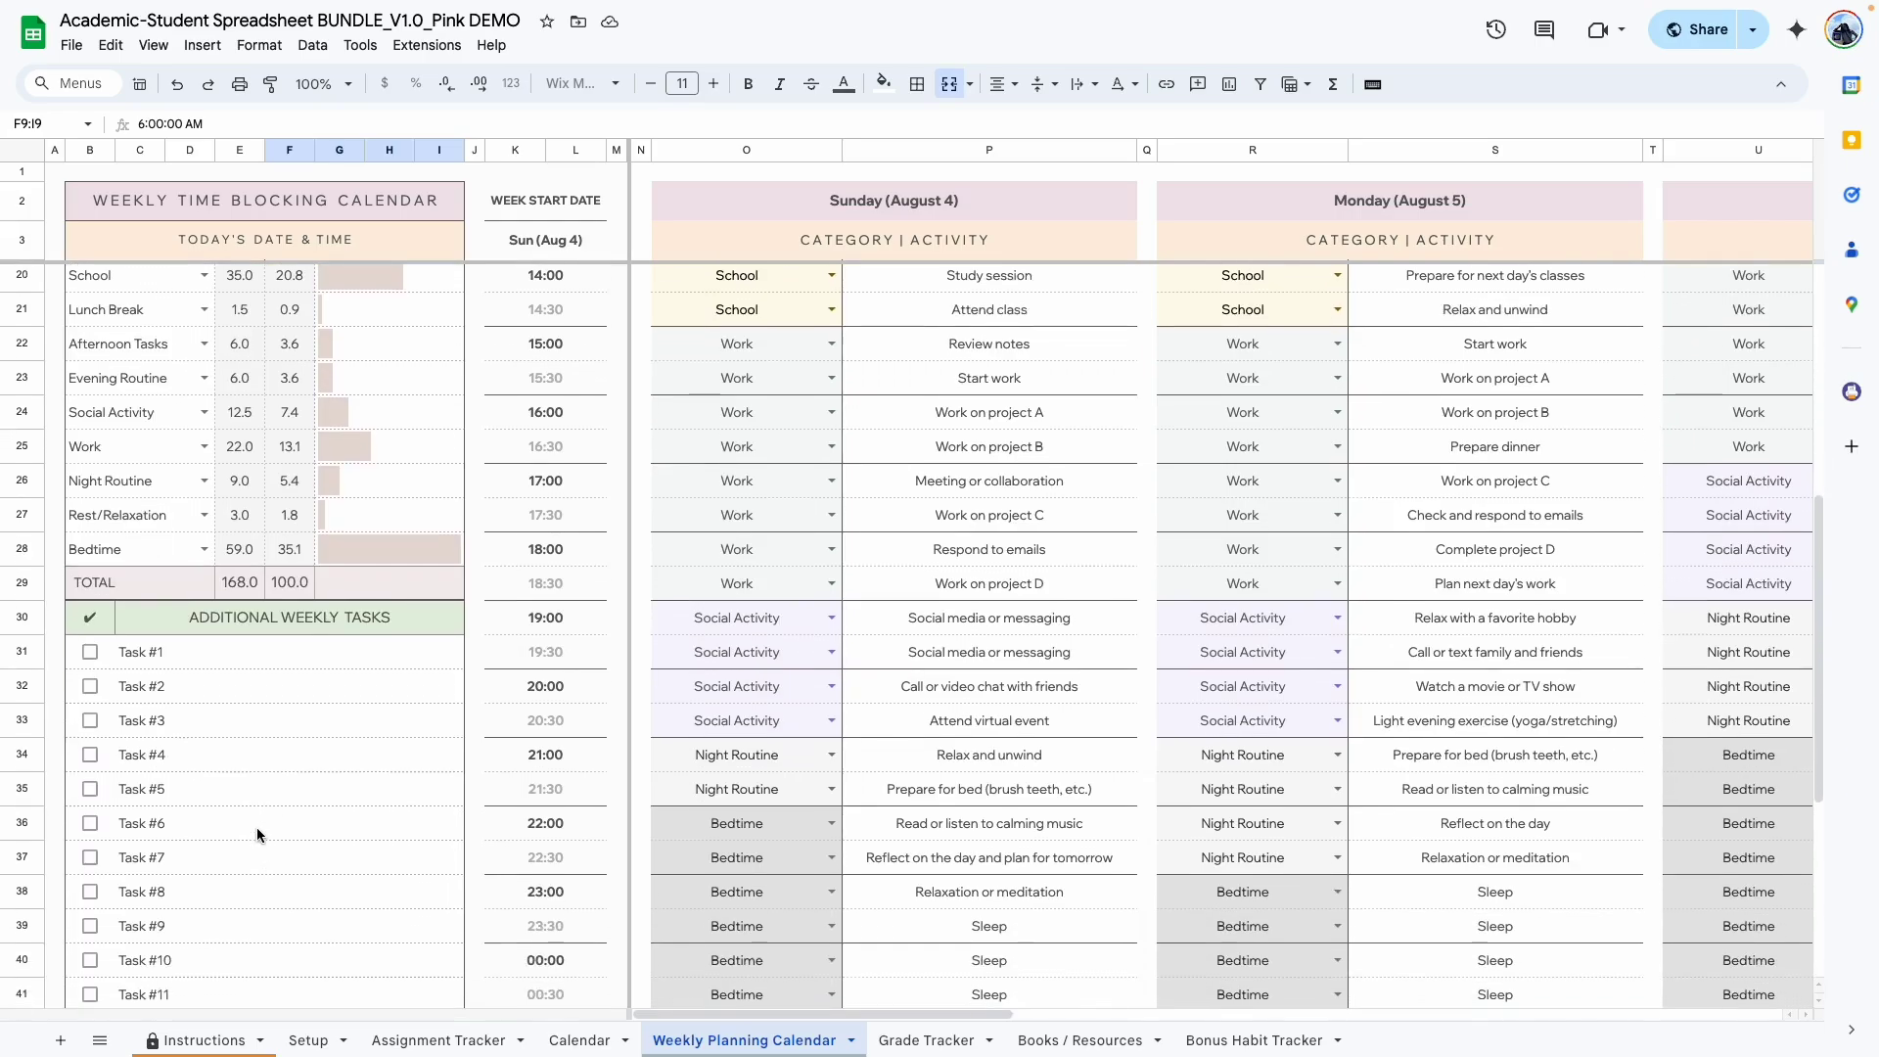
pyautogui.scroll(-2, 293, 666)
pyautogui.scroll(10, 259, 772)
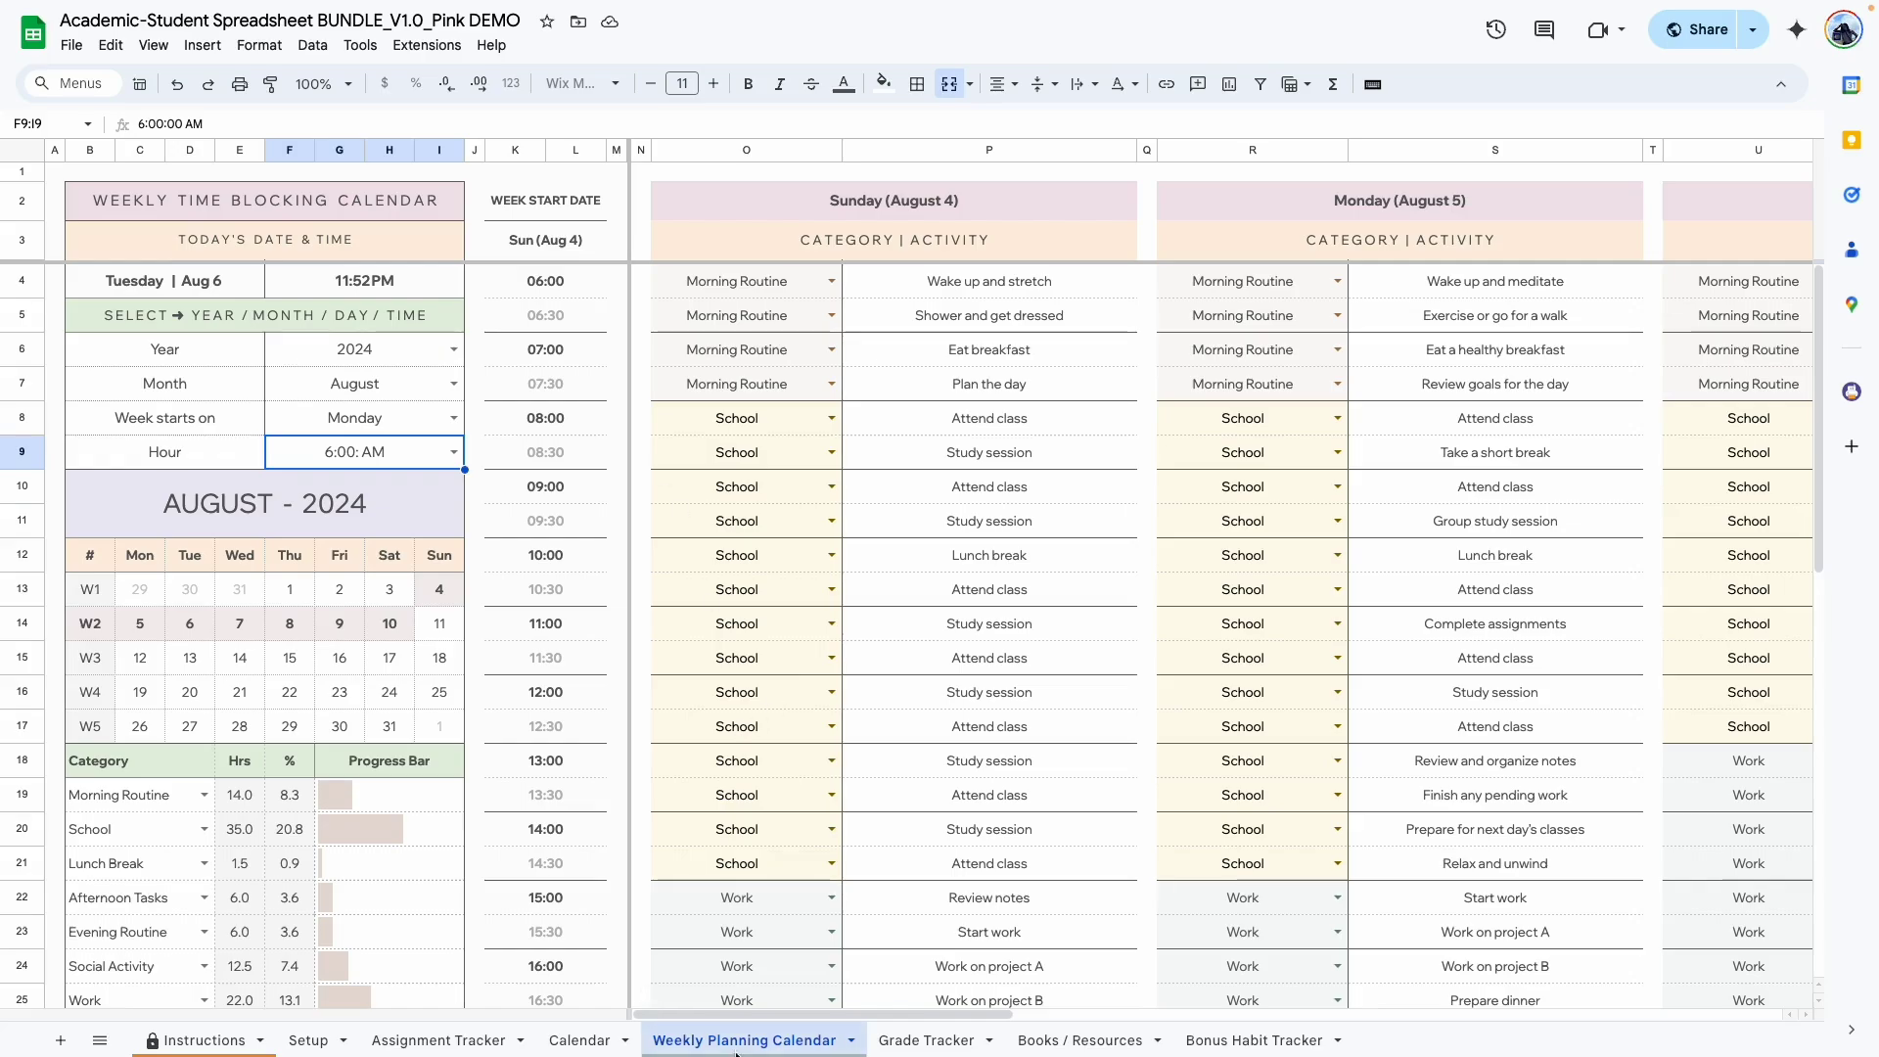
# - Revisit the Assignment Tracker and weekly planner, and select the Task Categories list in H5:H16 on the Setup sheet
pyautogui.click(429, 1045)
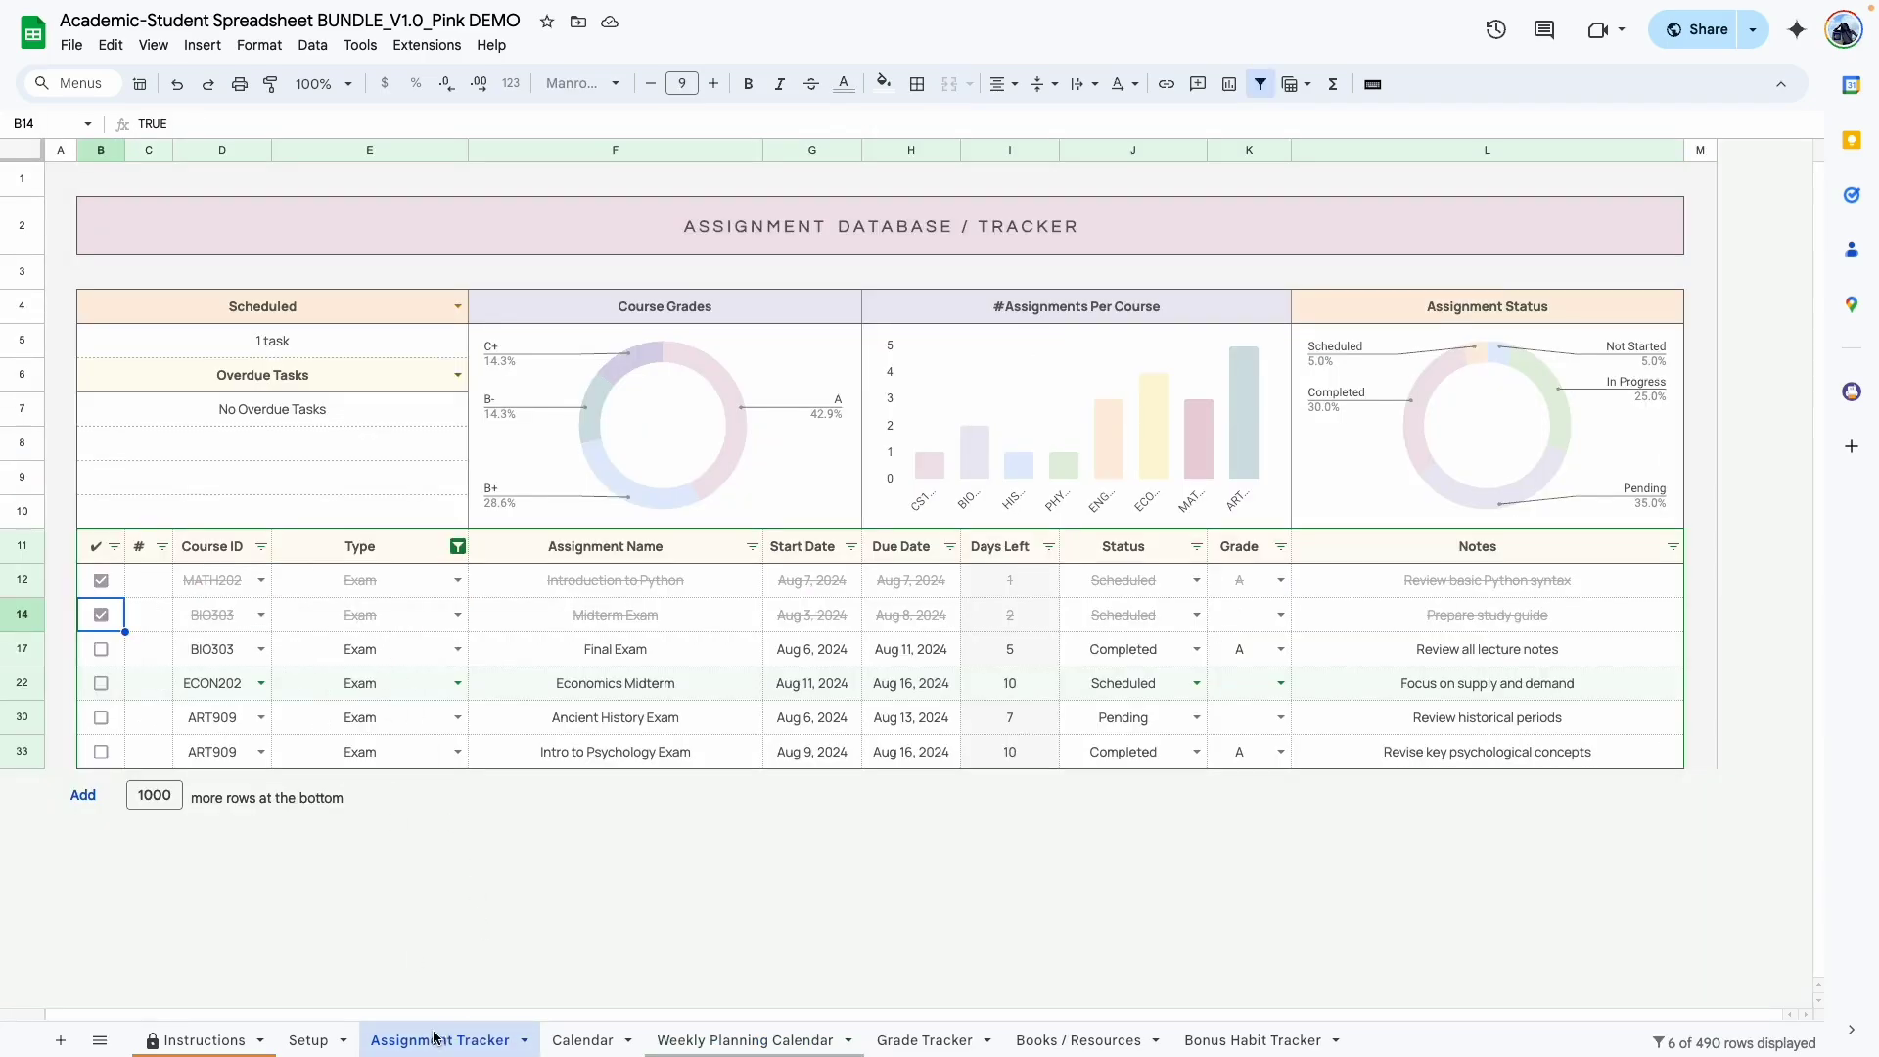
pyautogui.click(772, 1050)
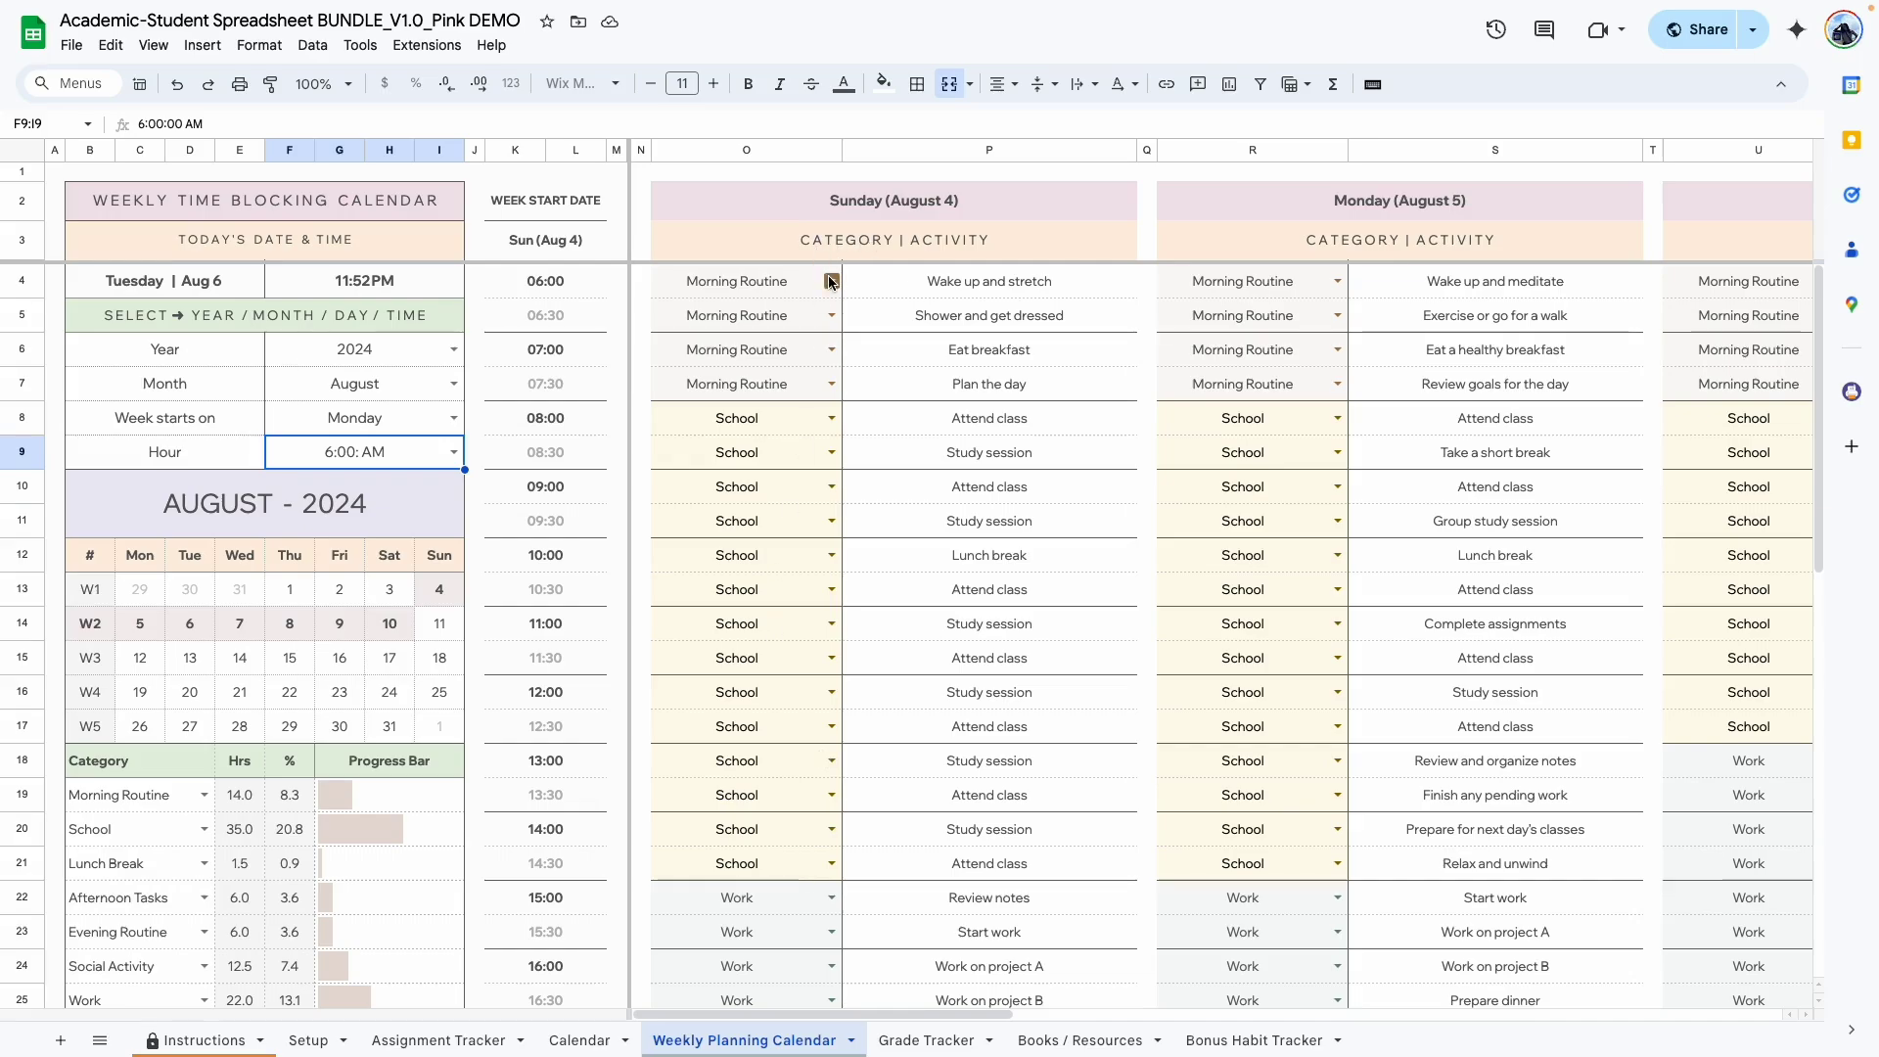
pyautogui.click(301, 1041)
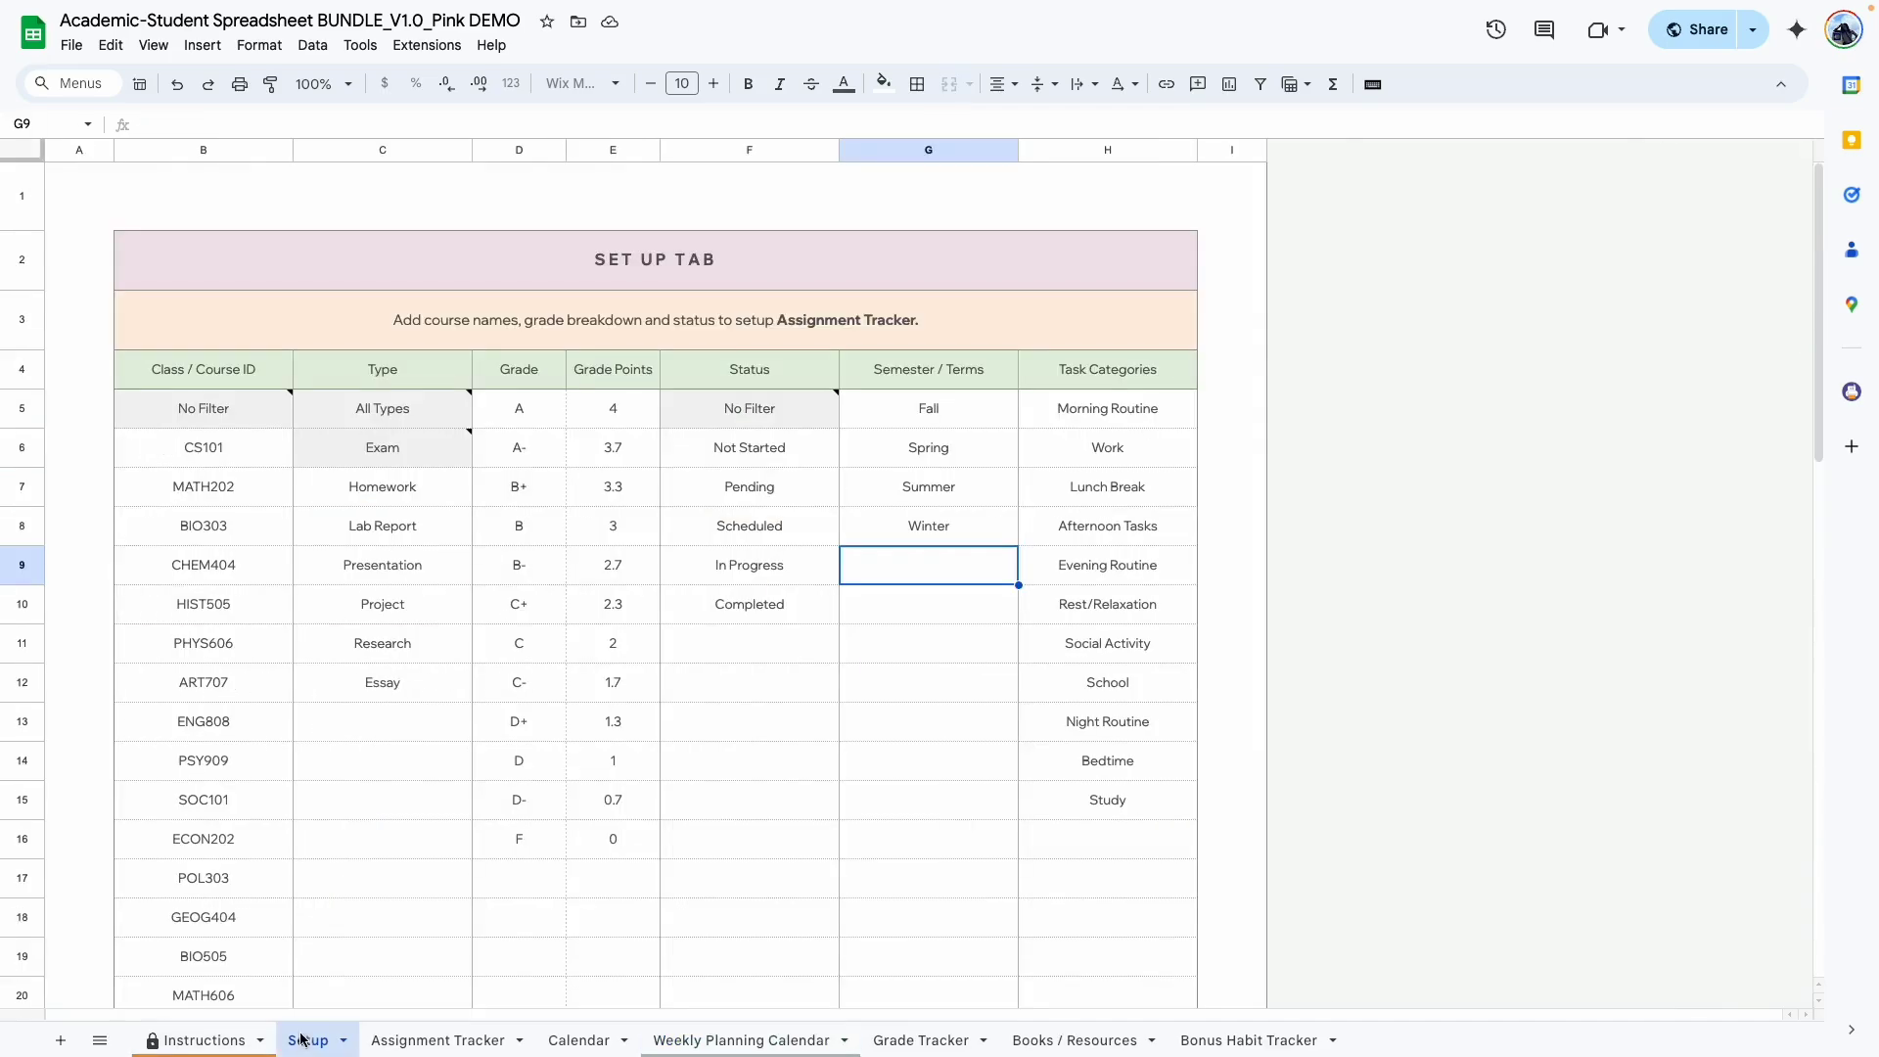
pyautogui.moveTo(1178, 411); pyautogui.dragTo(1166, 835)
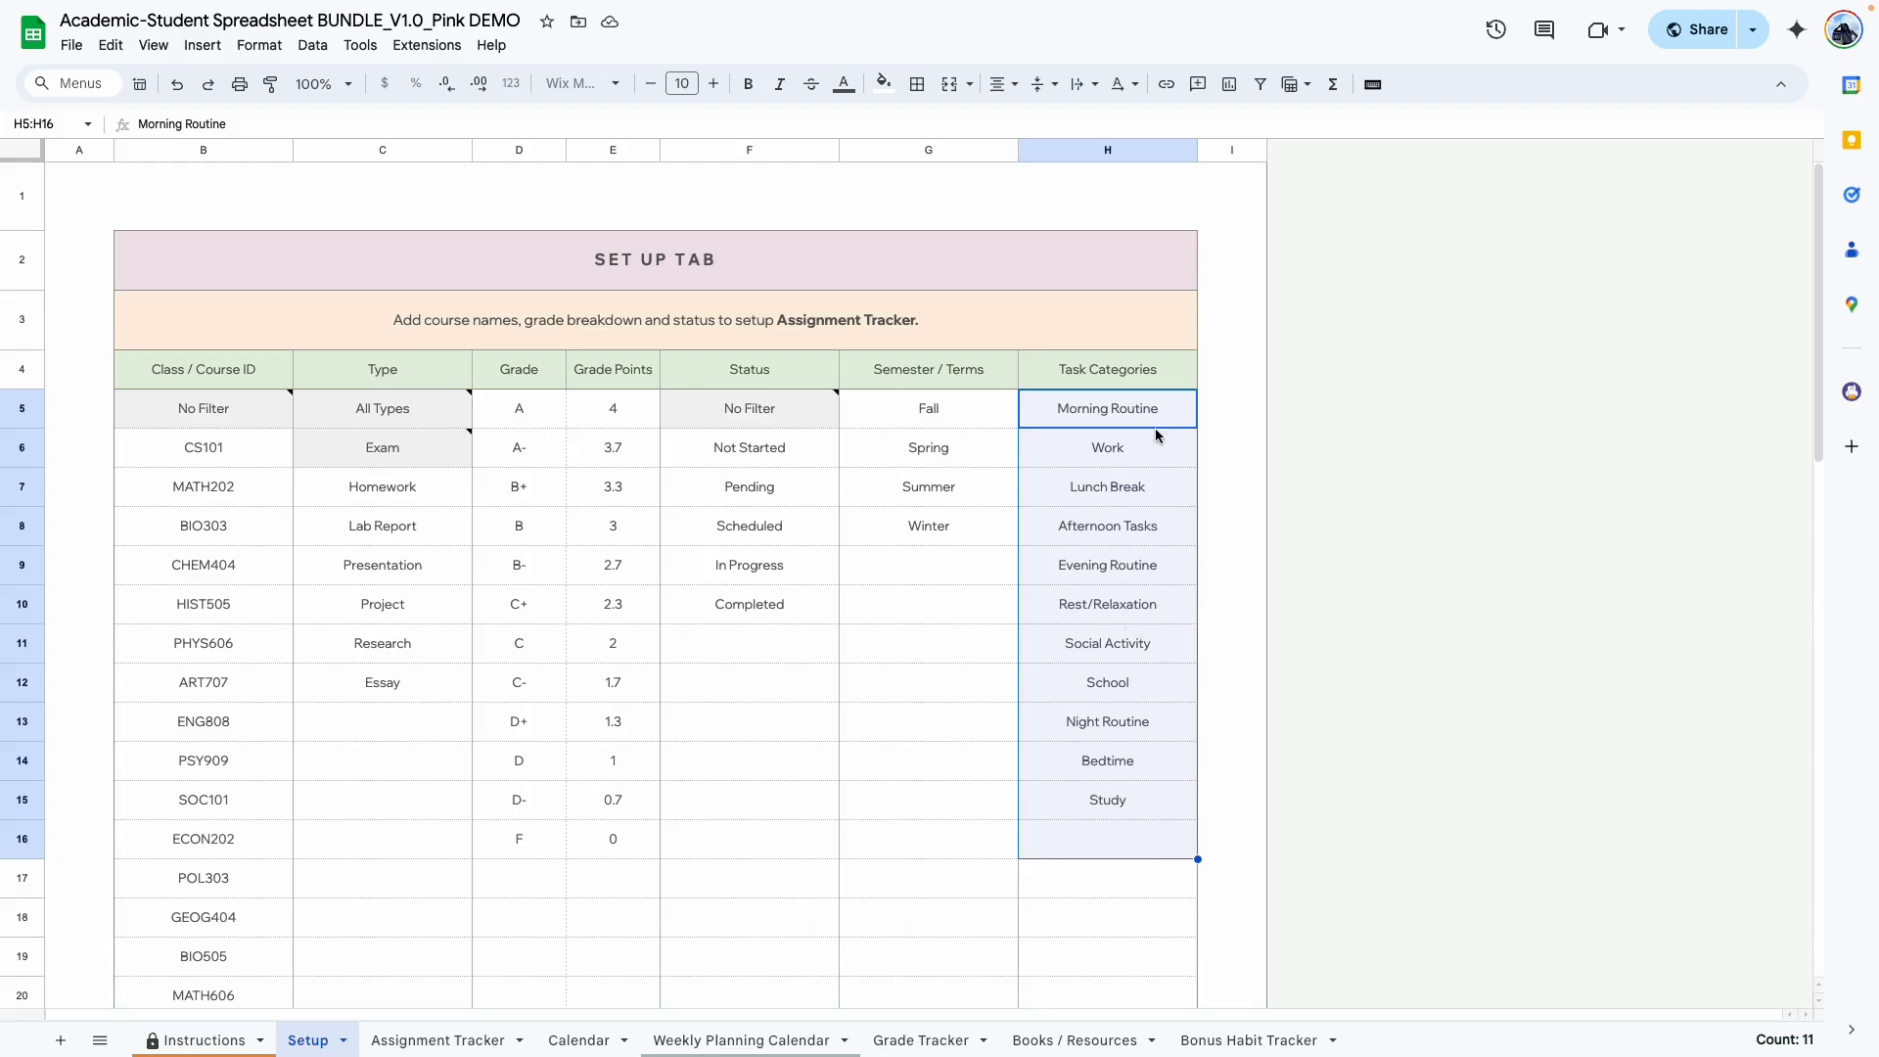
# - Return to the Weekly Planning Calendar and set its week start date to August 5, 2024
pyautogui.press('Down')
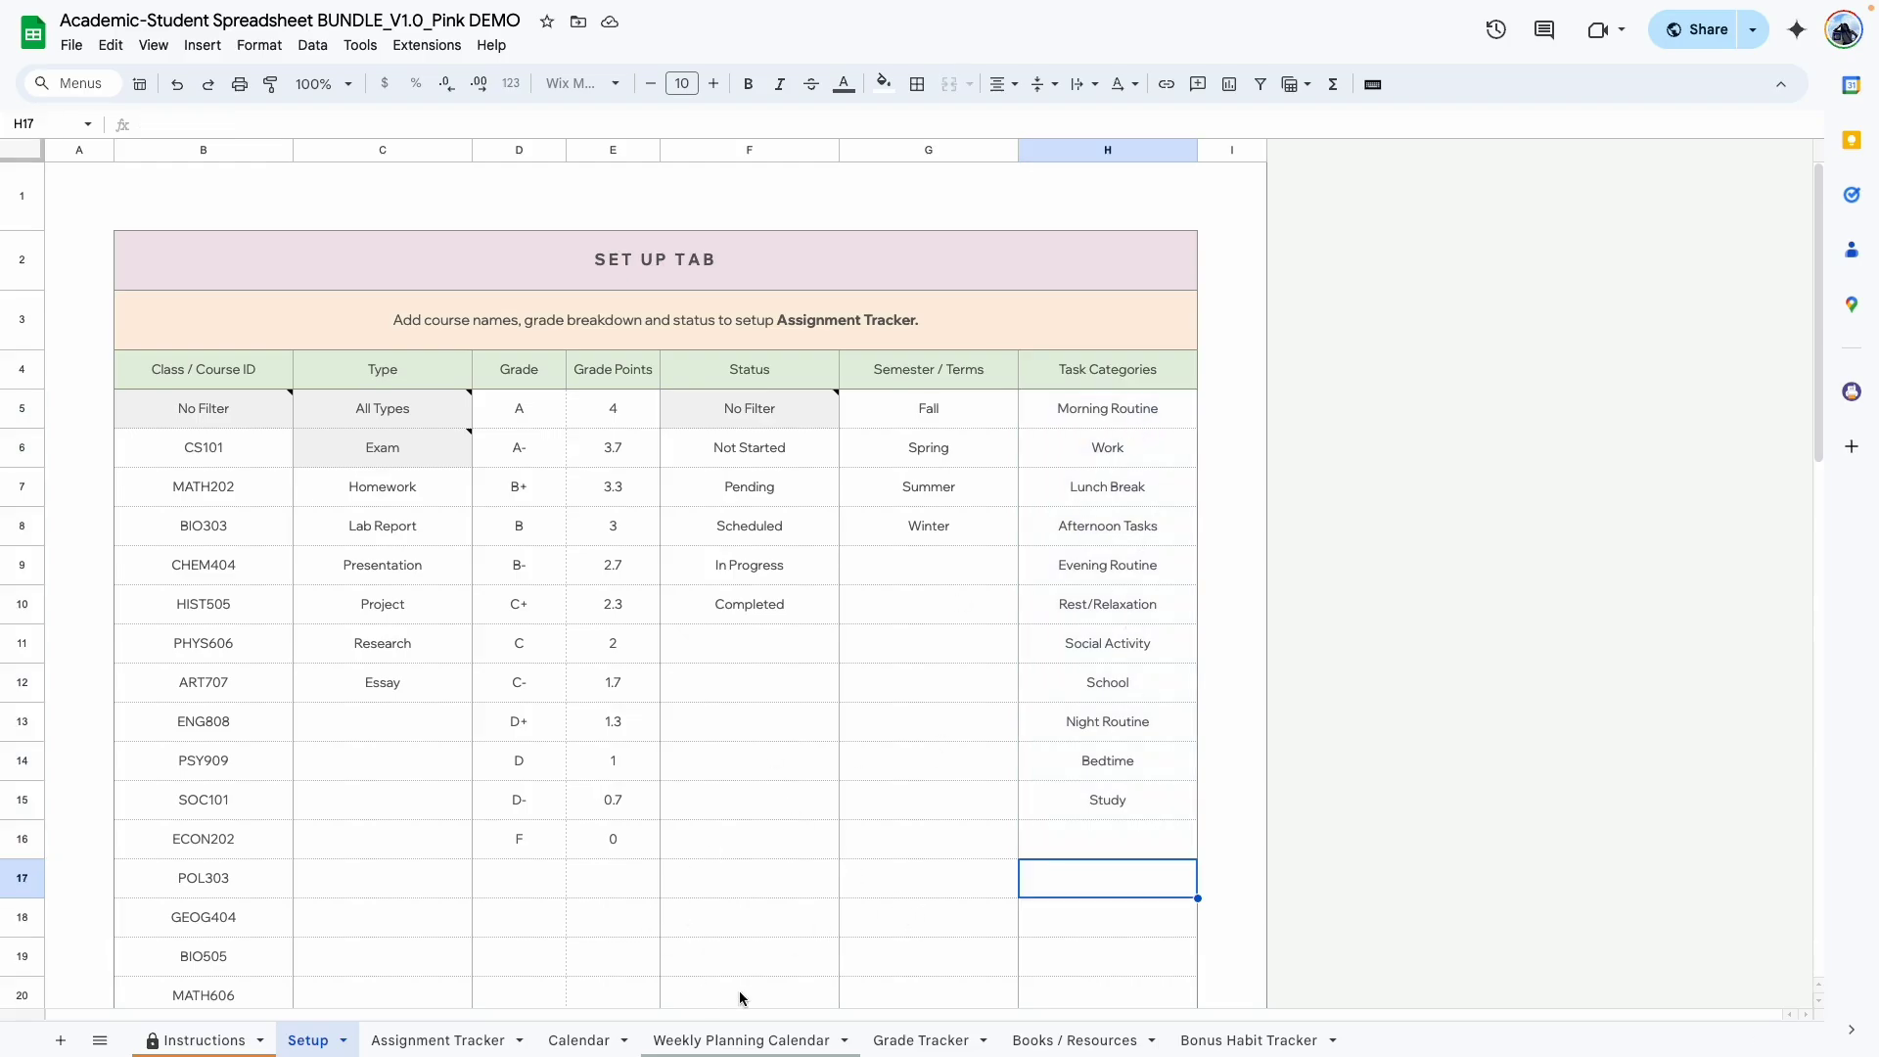
pyautogui.click(744, 1040)
pyautogui.click(658, 453)
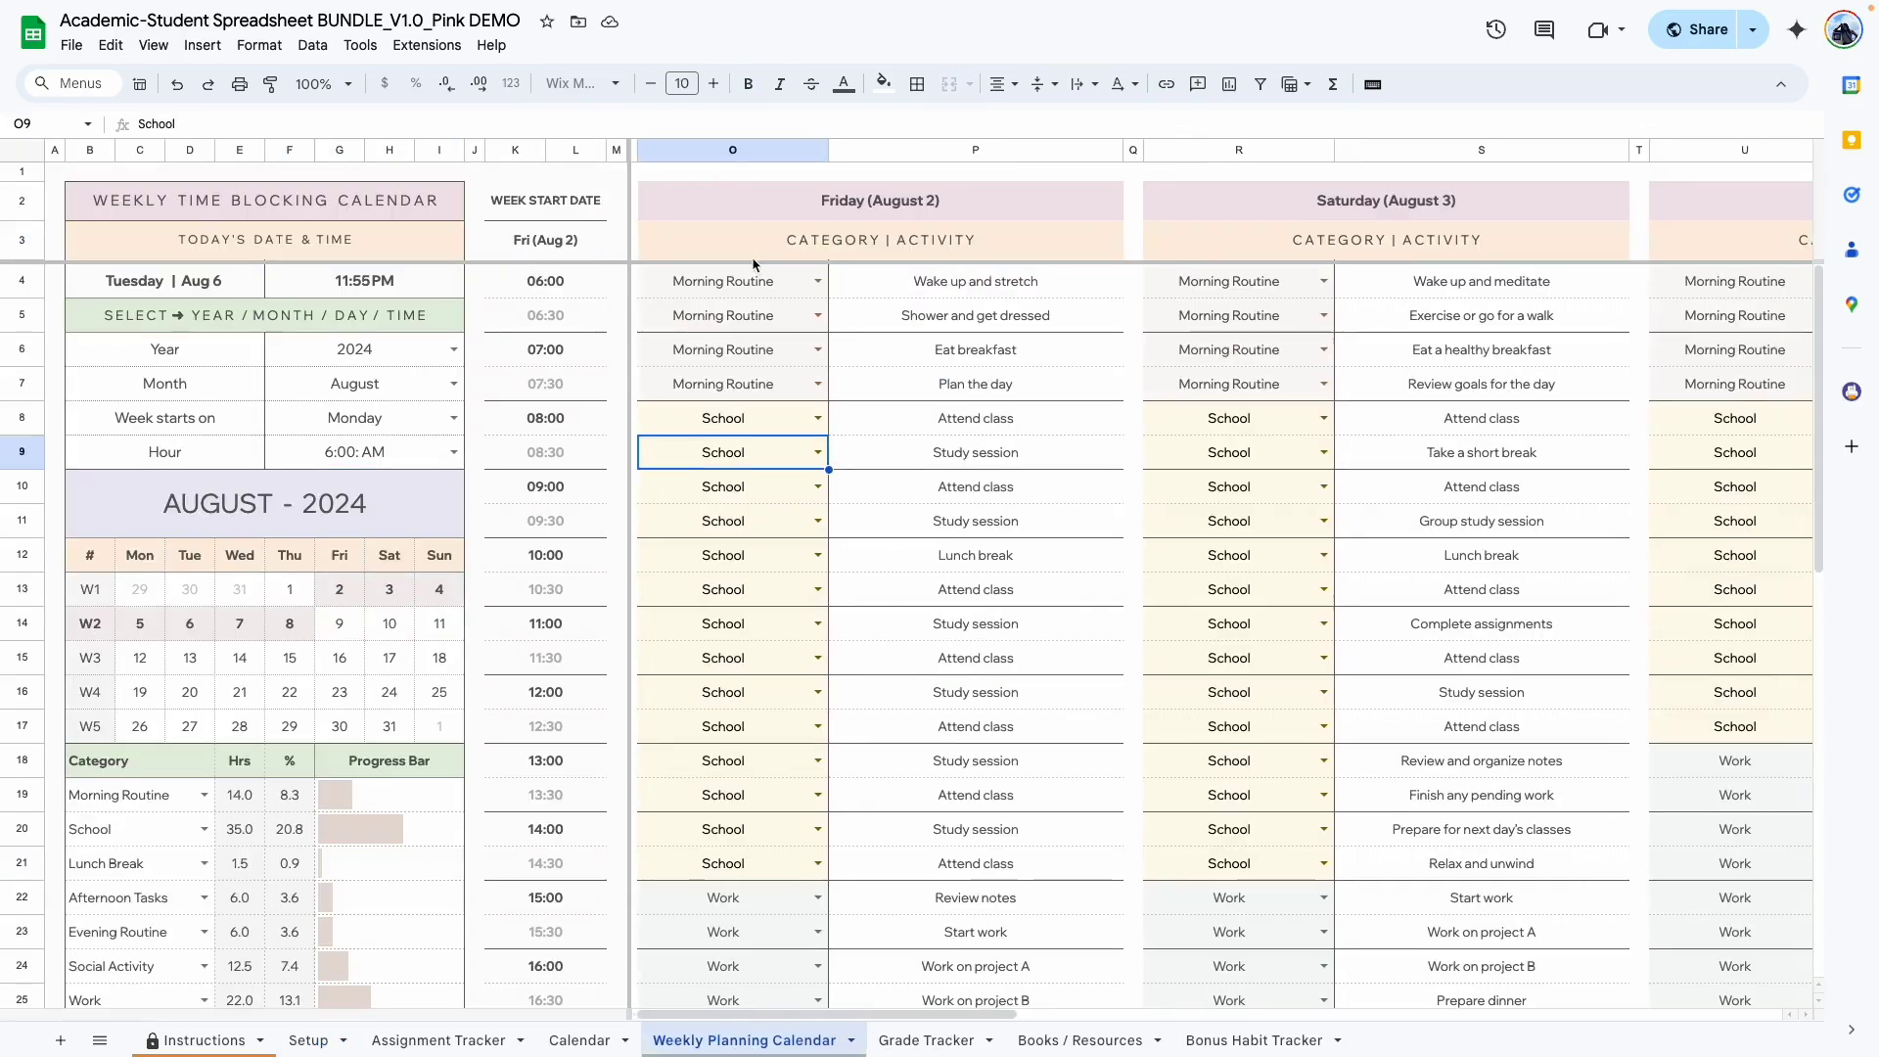
pyautogui.doubleClick(549, 240)
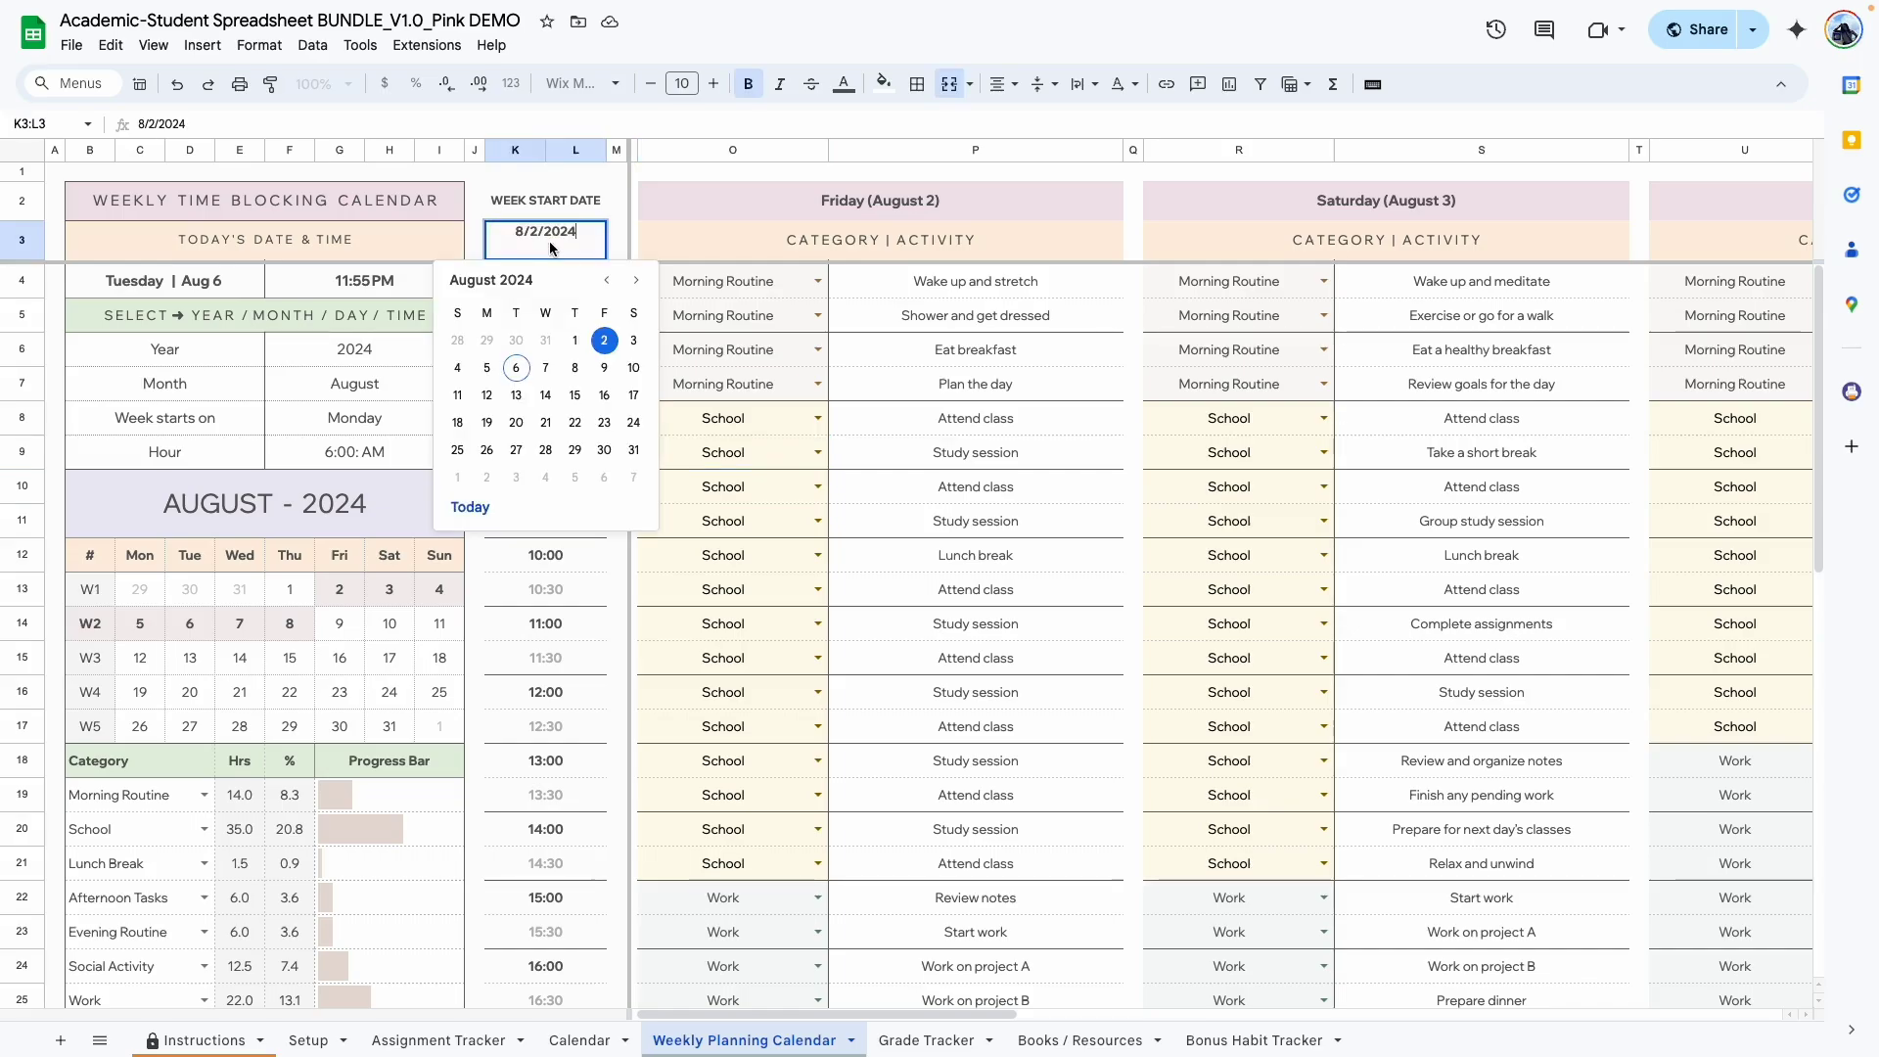
pyautogui.click(486, 369)
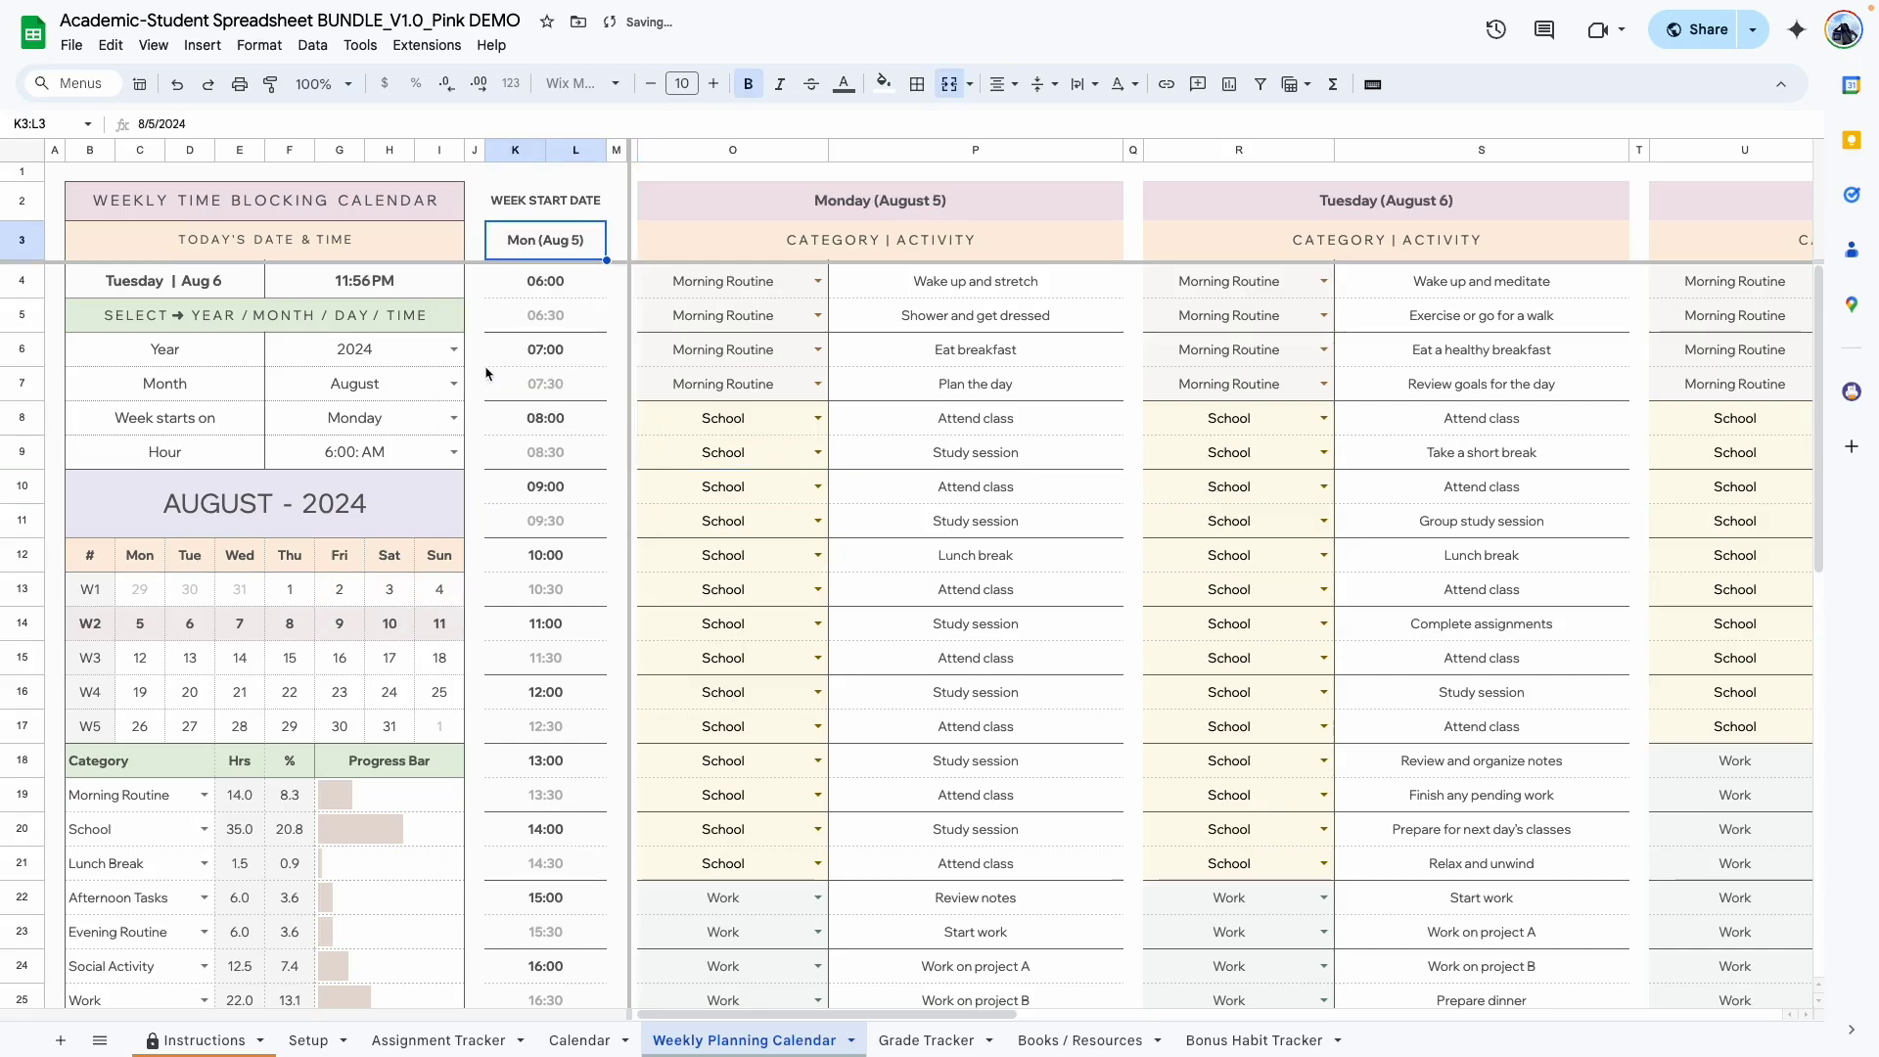
# - Review the Weekly Planning Calendar's day columns from Monday through Sunday and the time slots down the day
pyautogui.click(844, 213)
pyautogui.hscroll(3, 973, 220)
pyautogui.click(1041, 208)
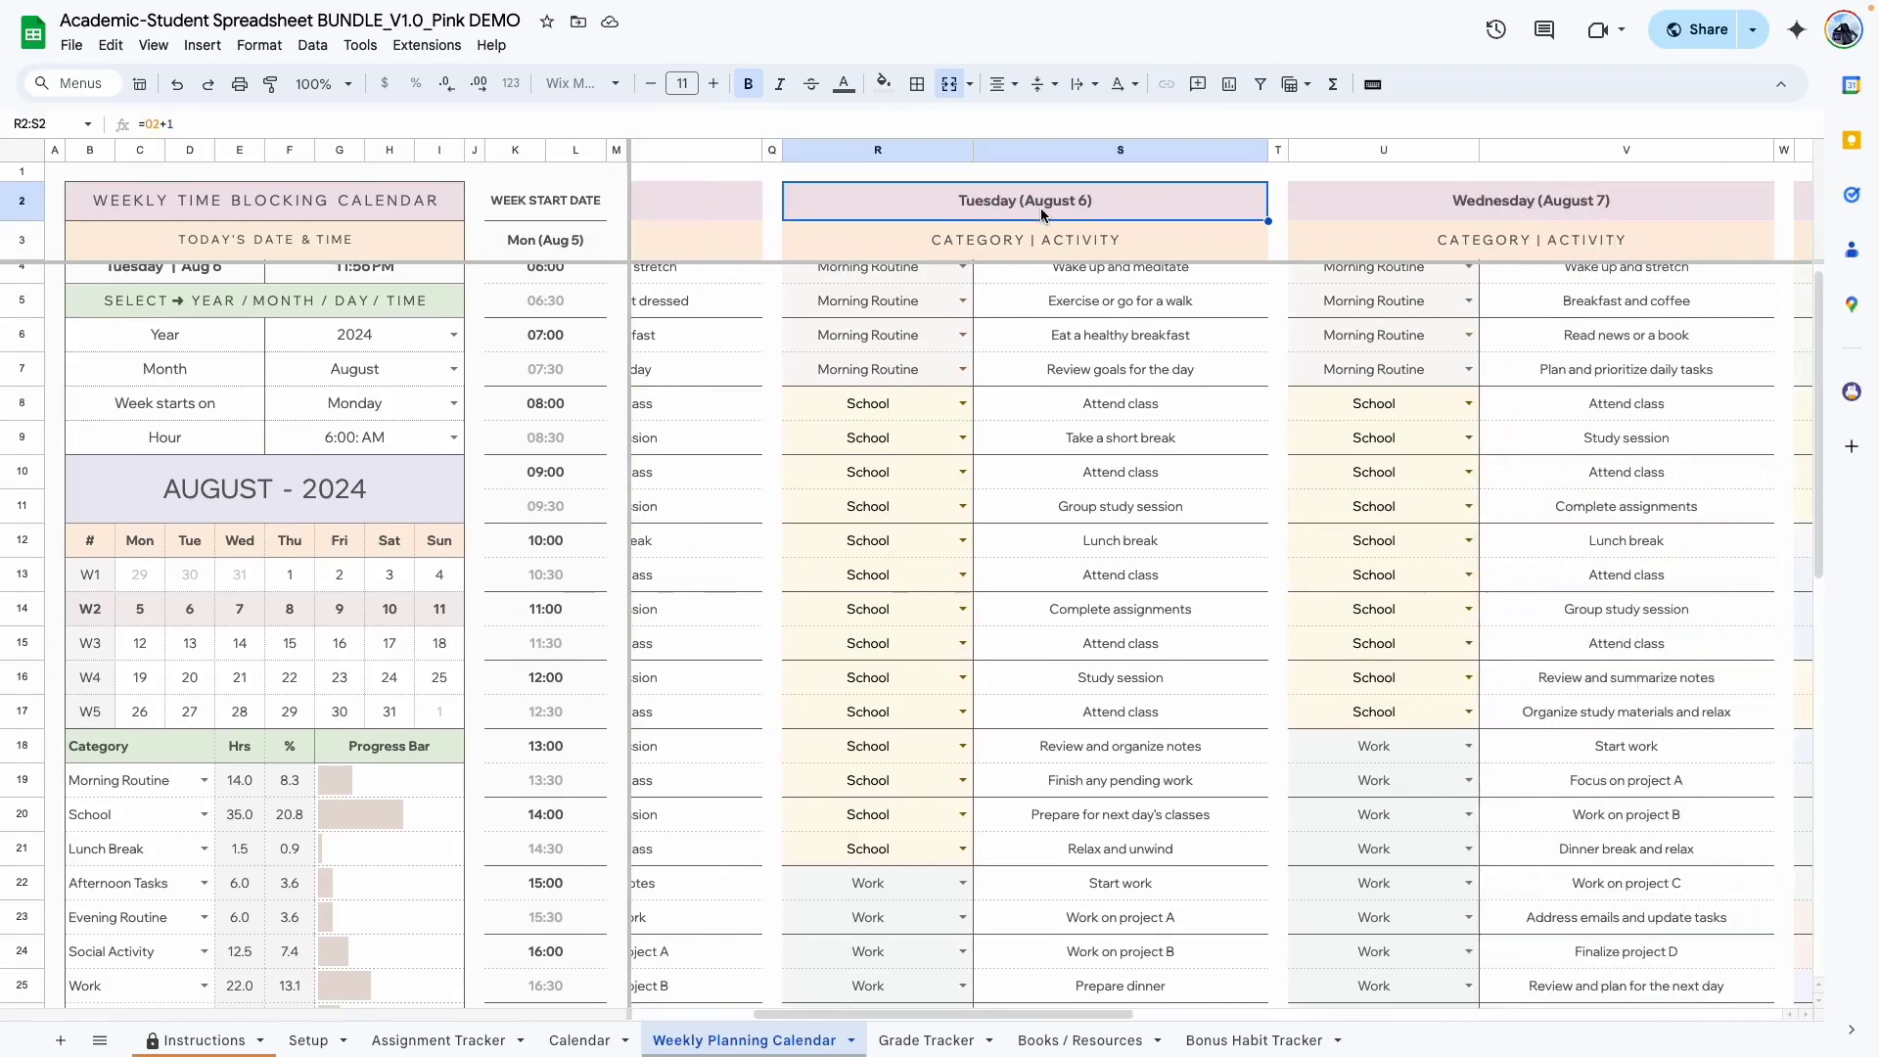
pyautogui.hscroll(5, 1042, 208)
pyautogui.click(1060, 204)
pyautogui.hscroll(5, 1079, 202)
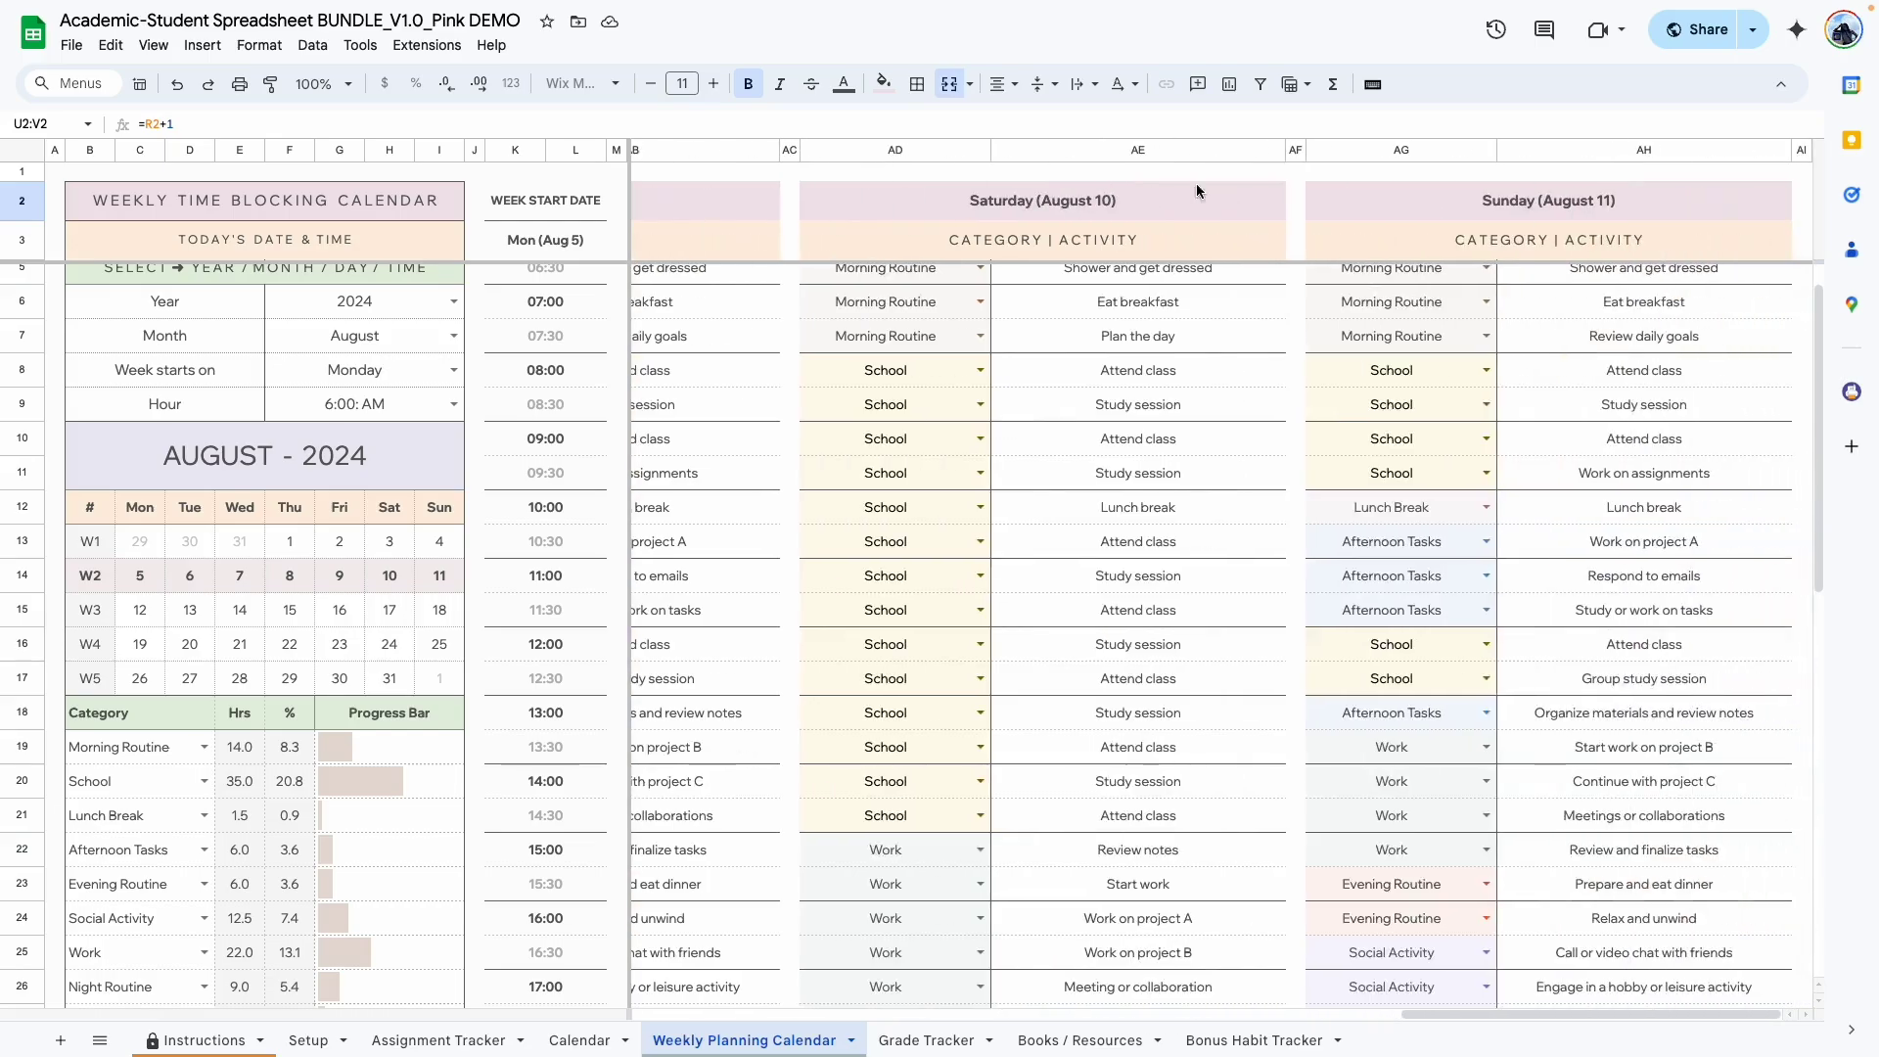
pyautogui.click(1662, 214)
pyautogui.hscroll(-8, 1662, 213)
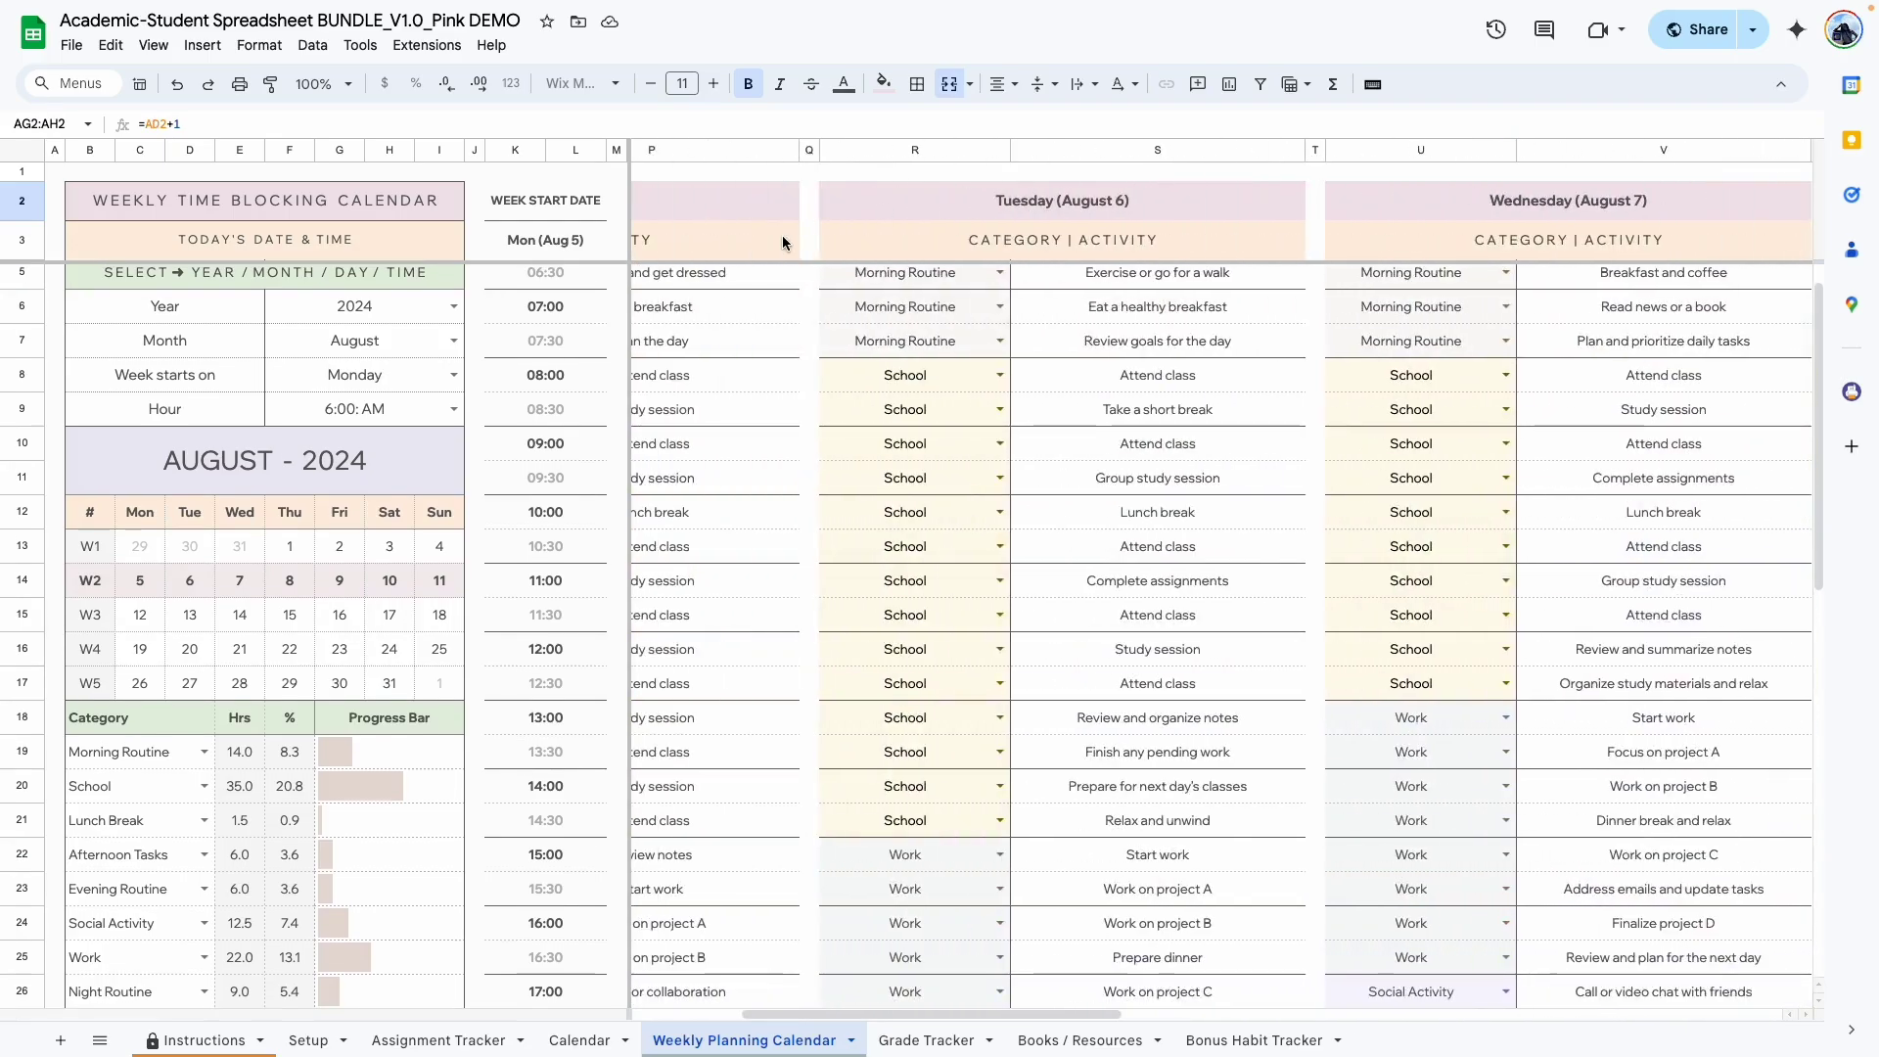
pyautogui.scroll(1, 783, 239)
pyautogui.scroll(1, 754, 458)
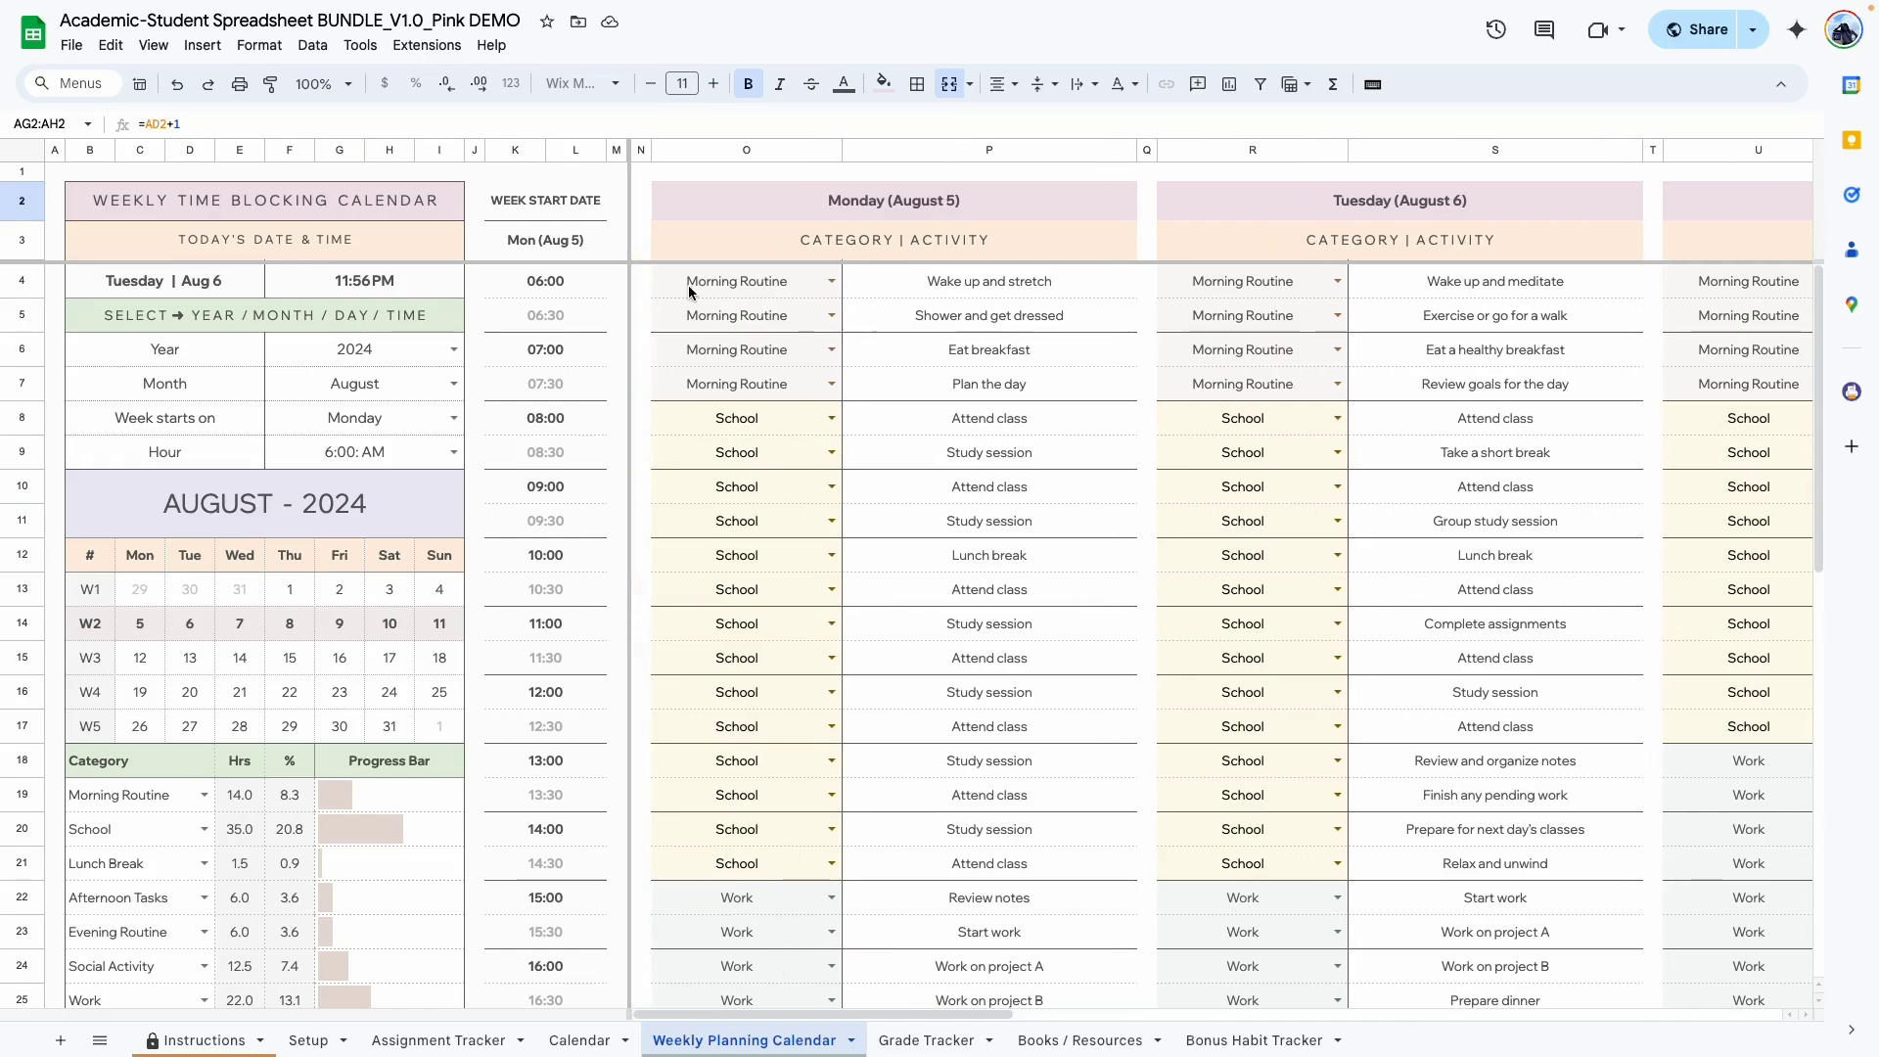
pyautogui.scroll(-8, 690, 291)
pyautogui.scroll(-2, 690, 292)
pyautogui.scroll(10, 955, 567)
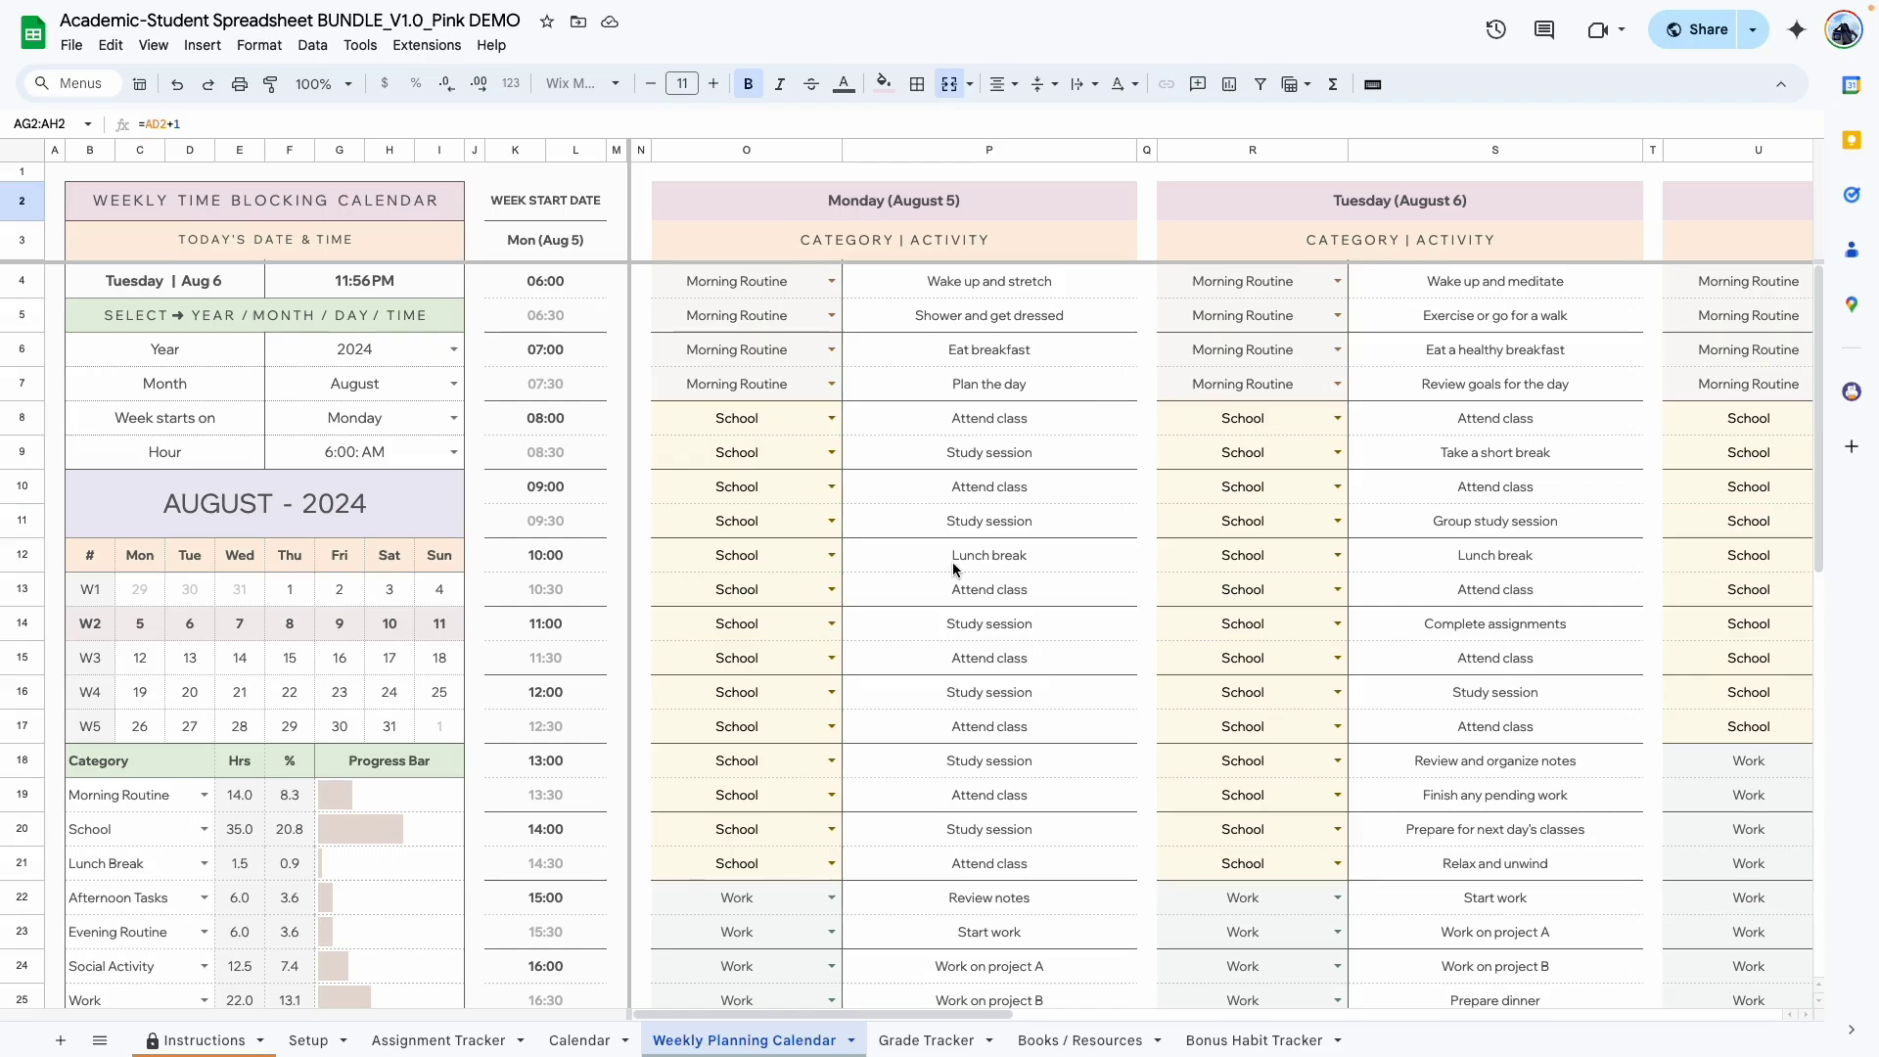
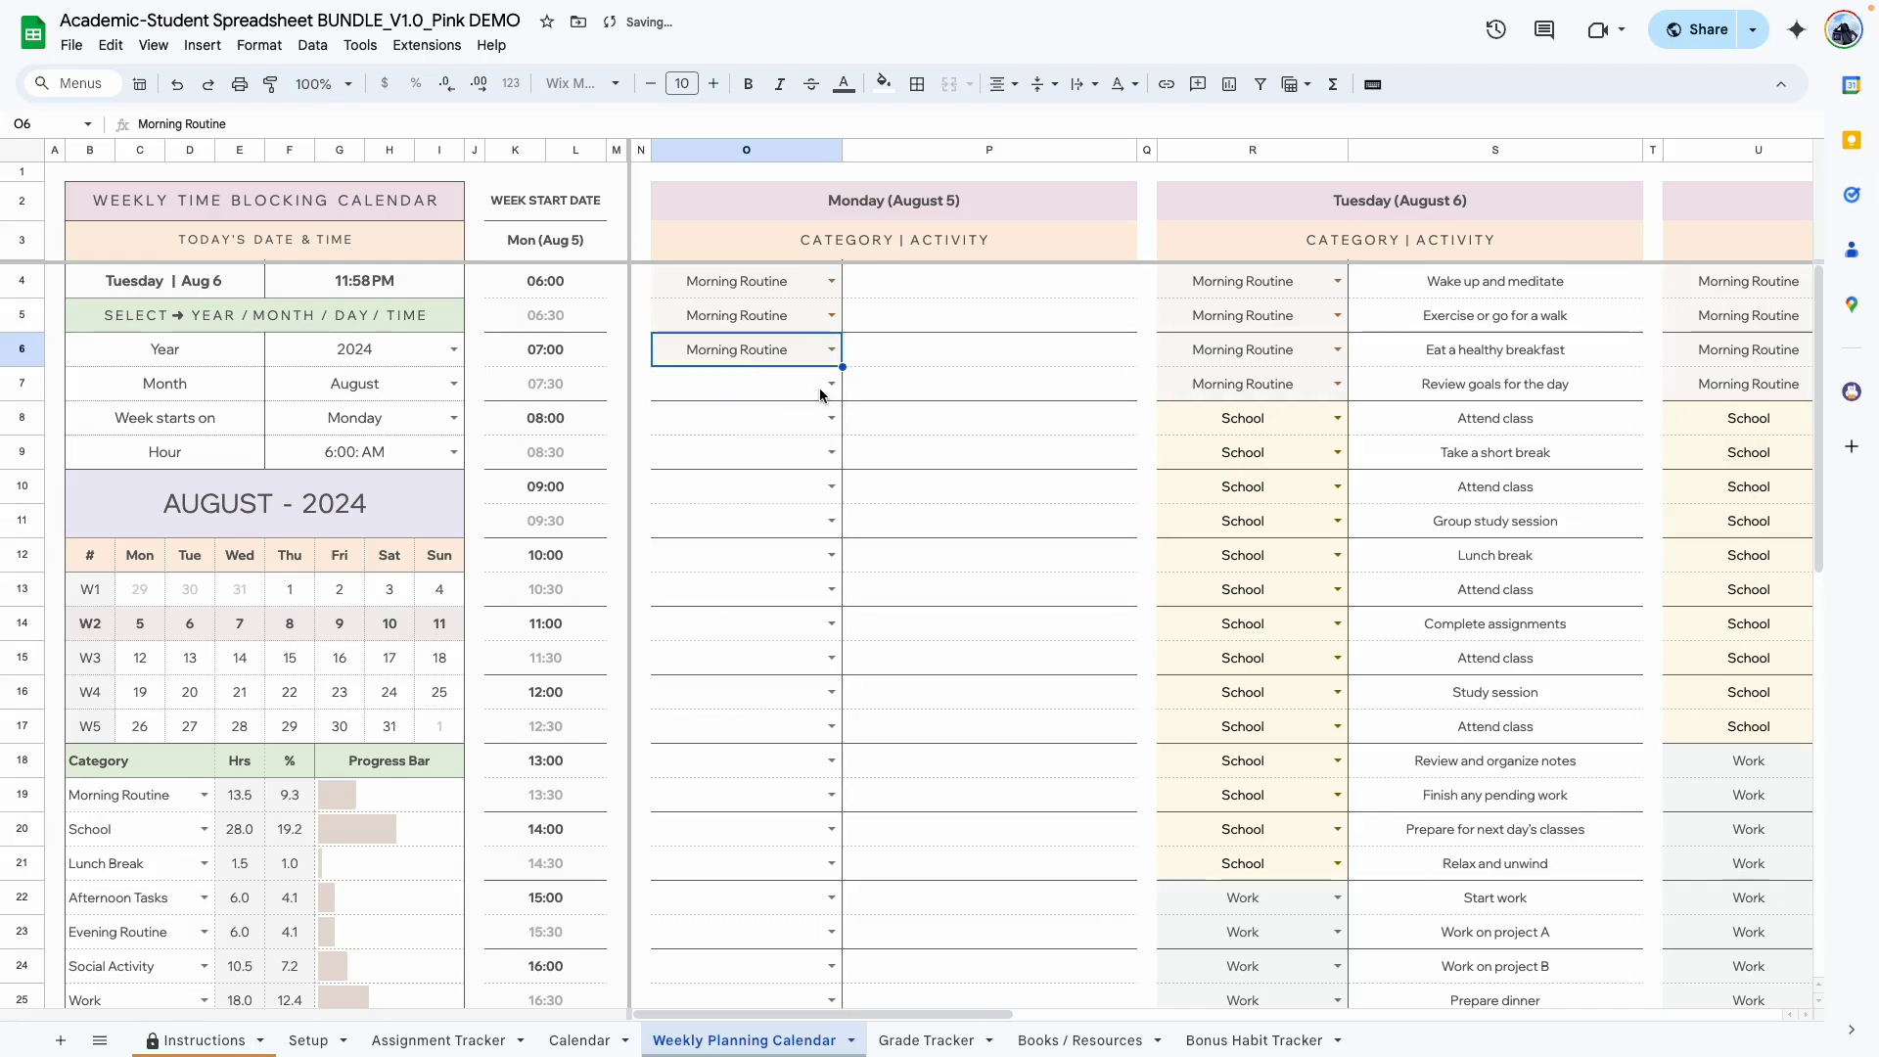
# - Set the category of Monday's 07:30 time slot to Morning Routine
pyautogui.click(825, 385)
pyautogui.click(829, 383)
pyautogui.click(718, 415)
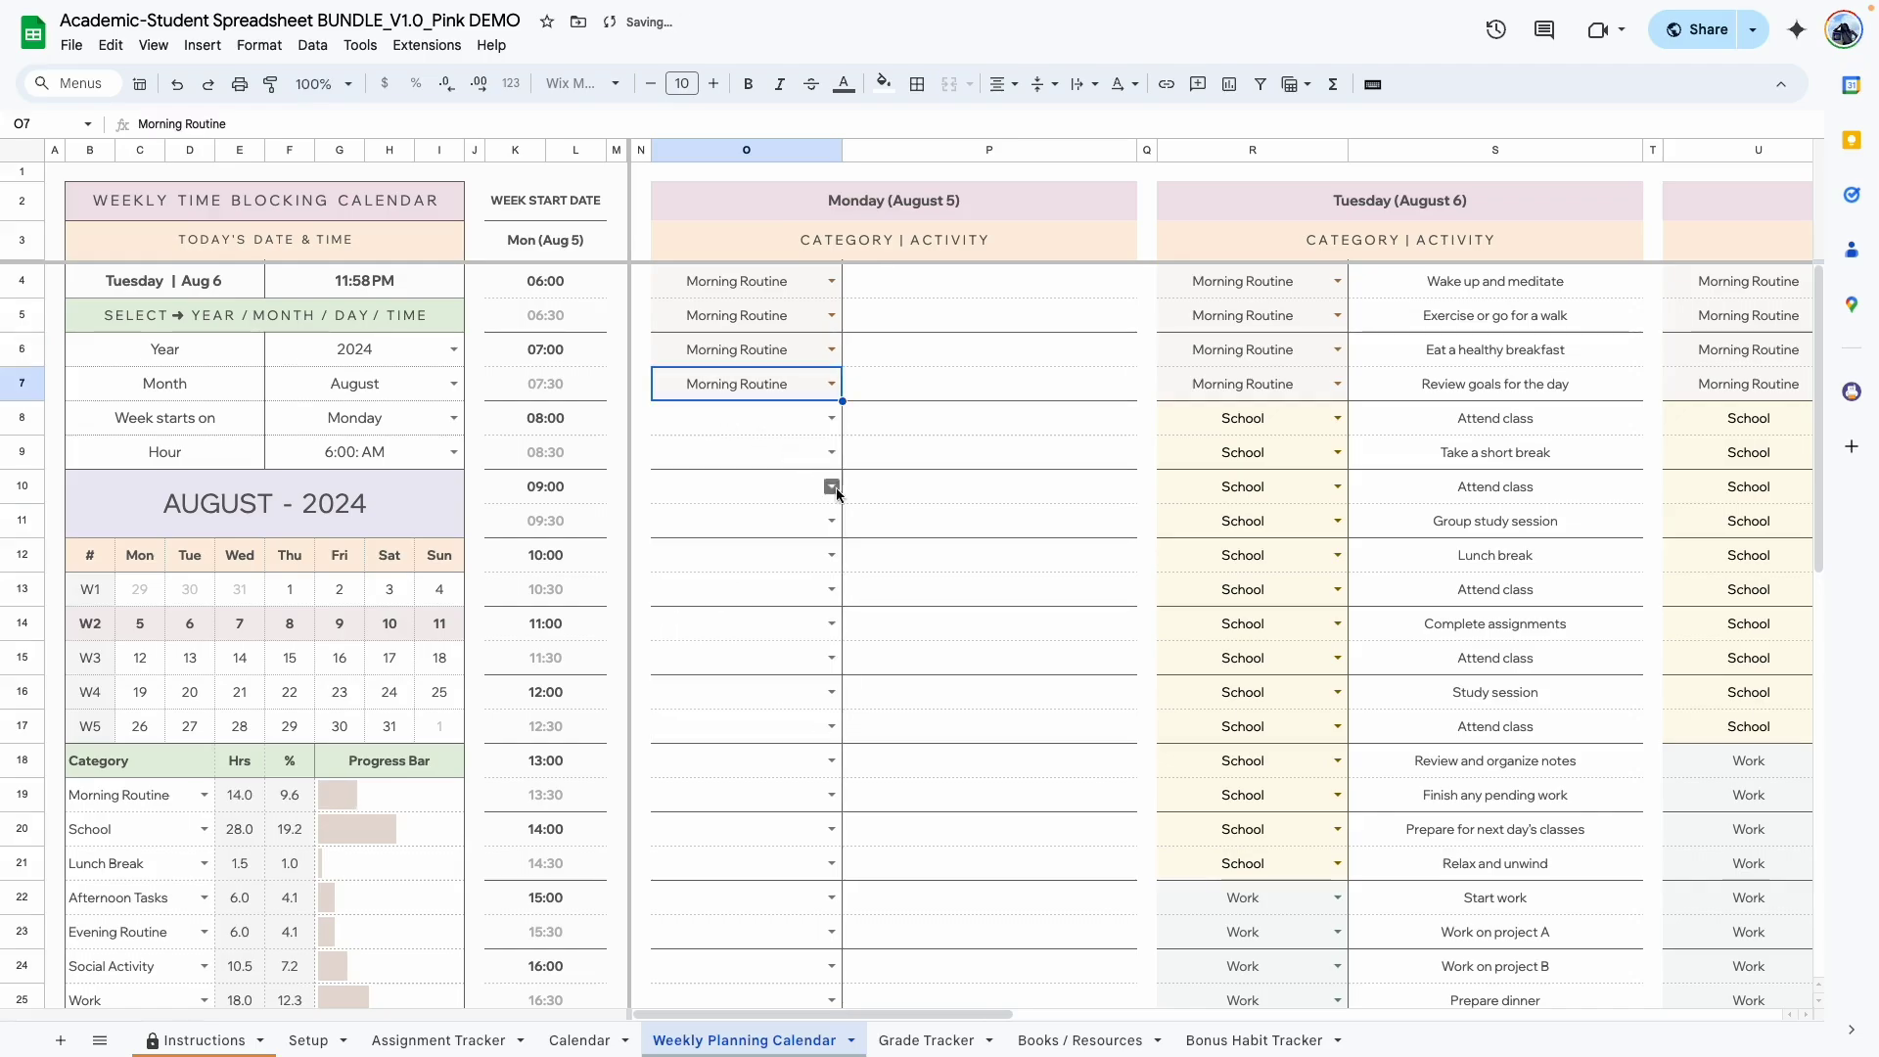
# - Enter Meditation as Monday's 06:00 activity and copy it into the 06:30, 07:00 and 07:30 activity cells
pyautogui.click(940, 291)
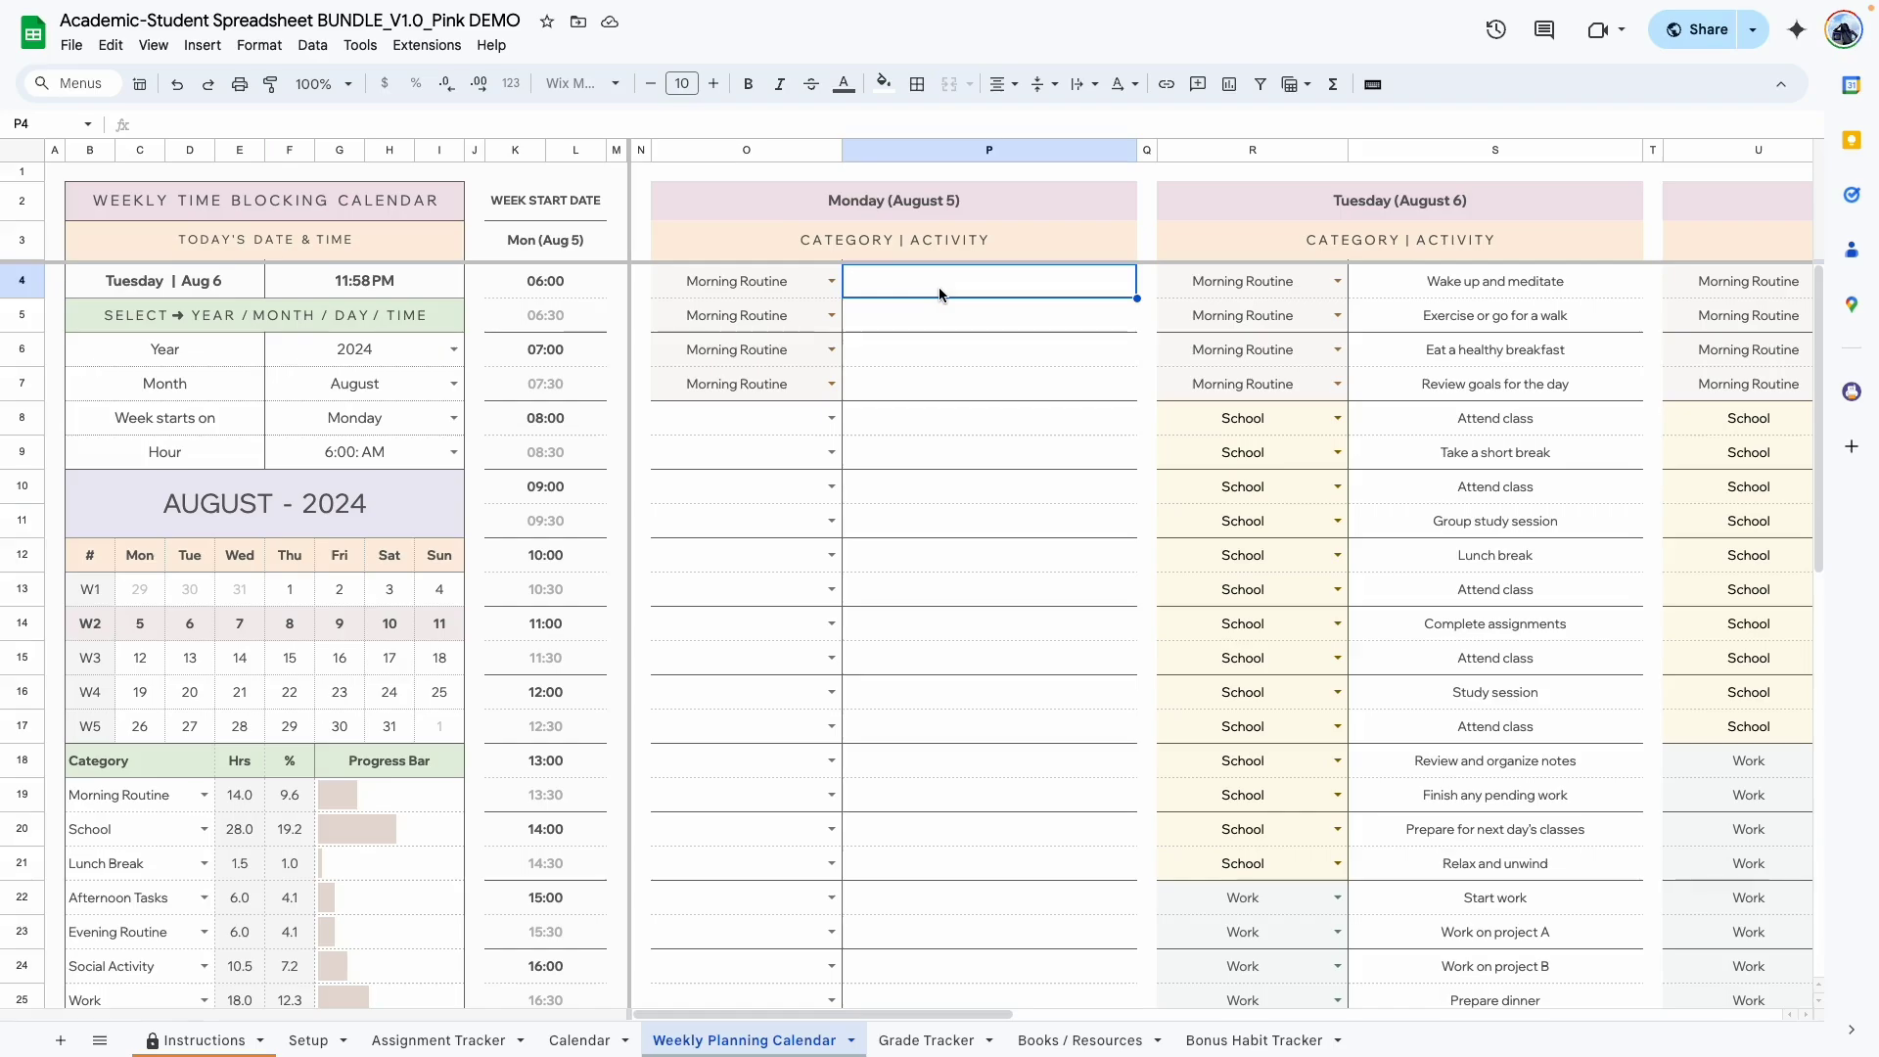
pyautogui.write('Meditation')
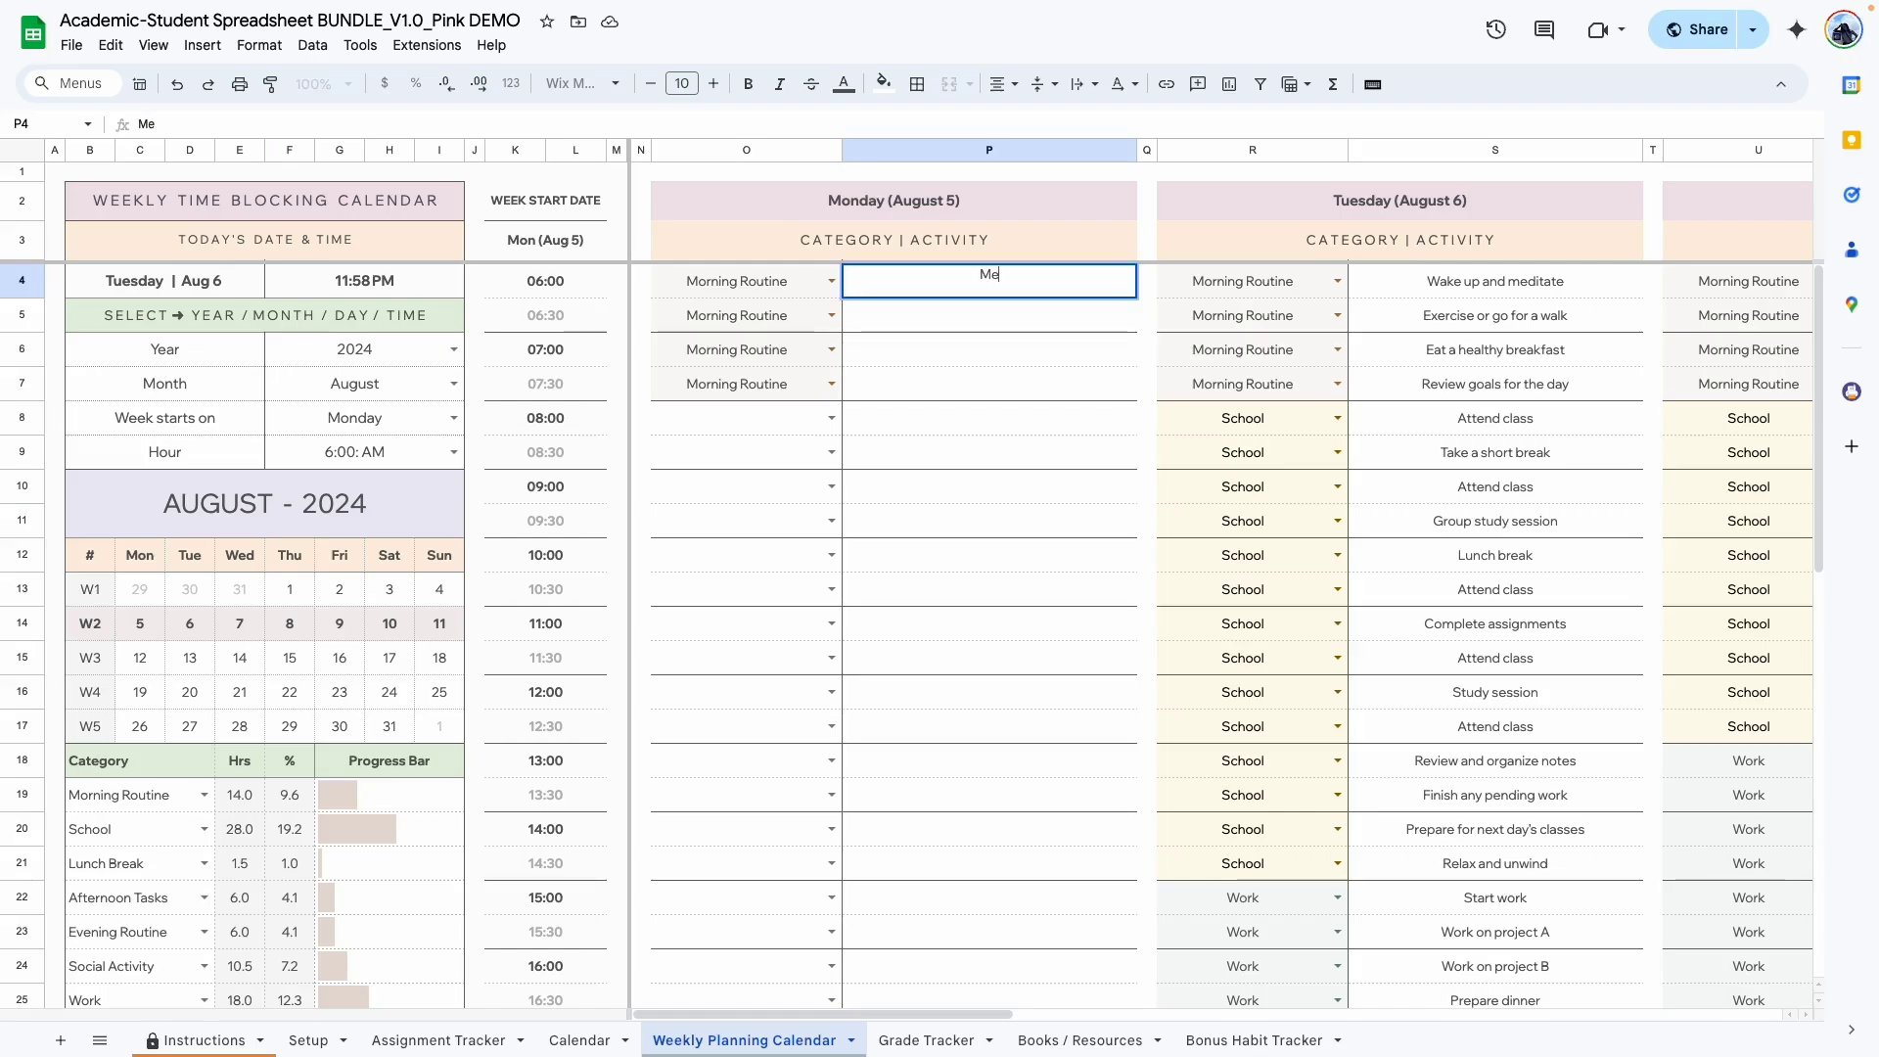
pyautogui.press('Return')
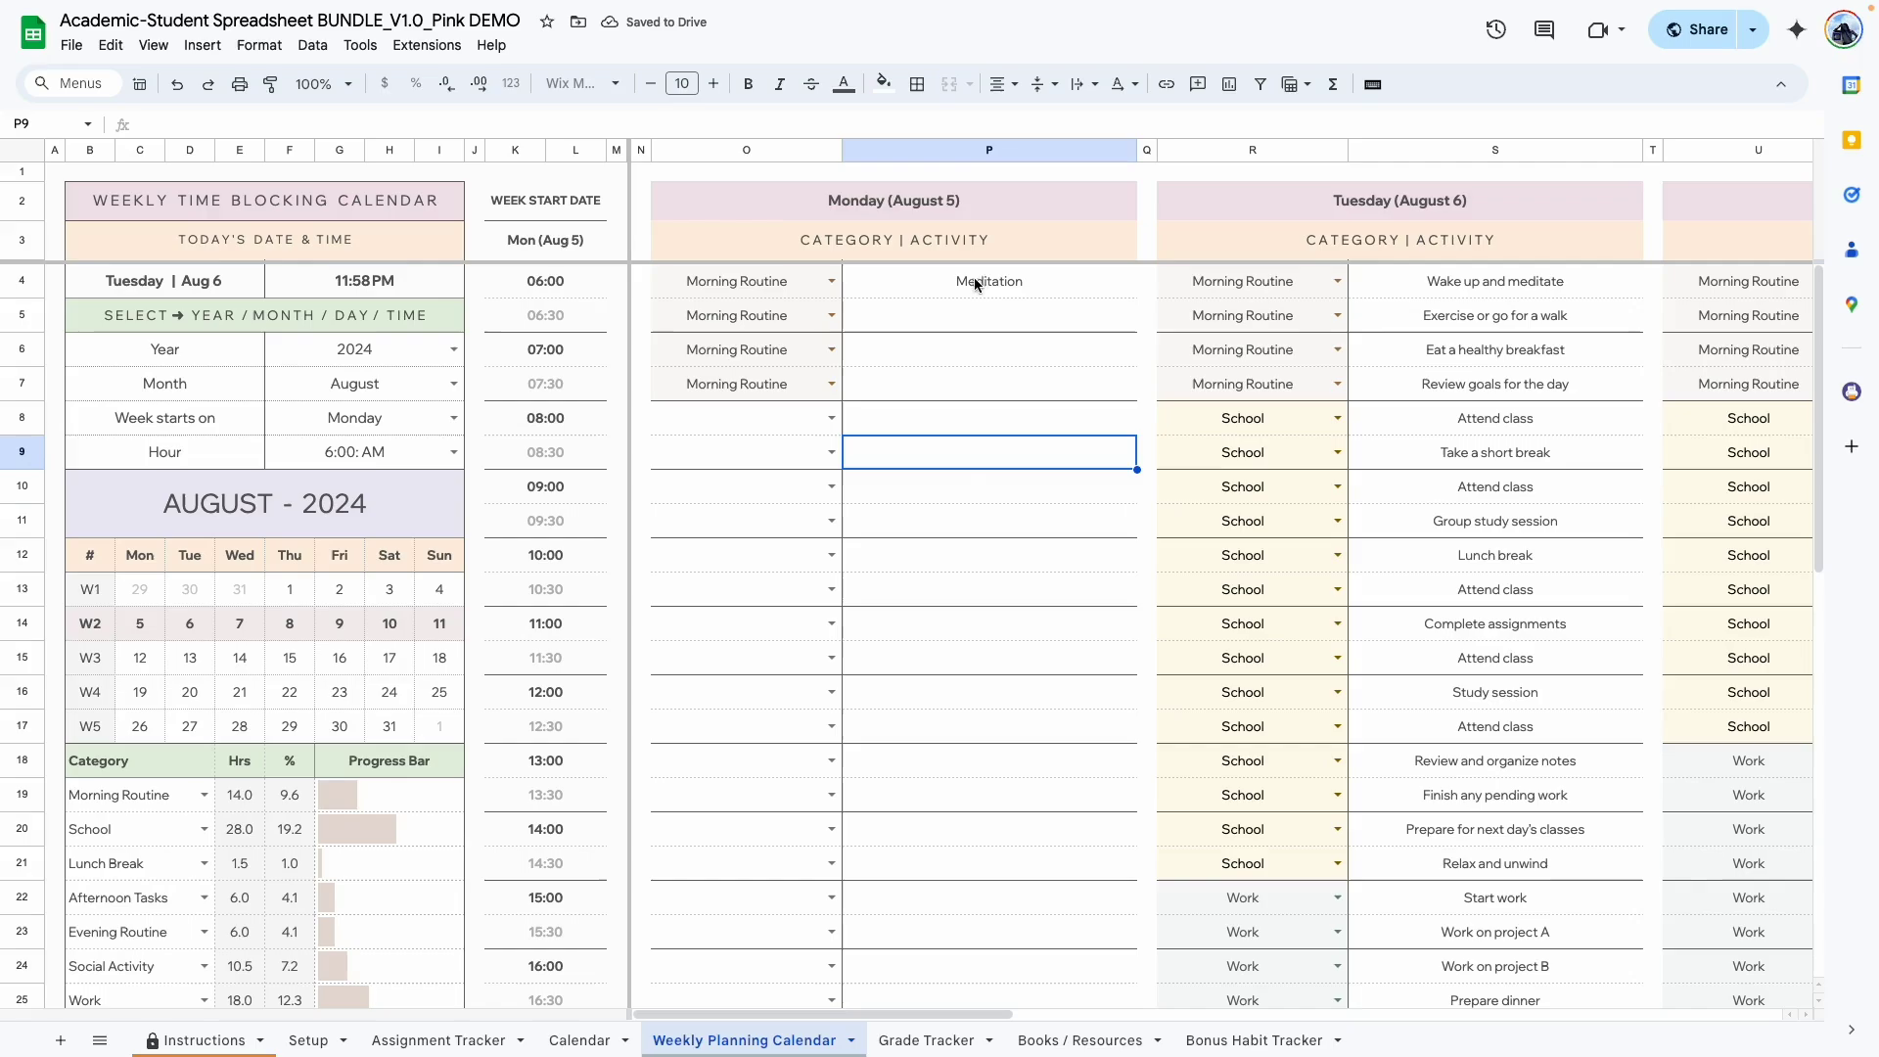
pyautogui.click(981, 278)
pyautogui.doubleClick(980, 277)
pyautogui.hotkey('ctrl', 'c')
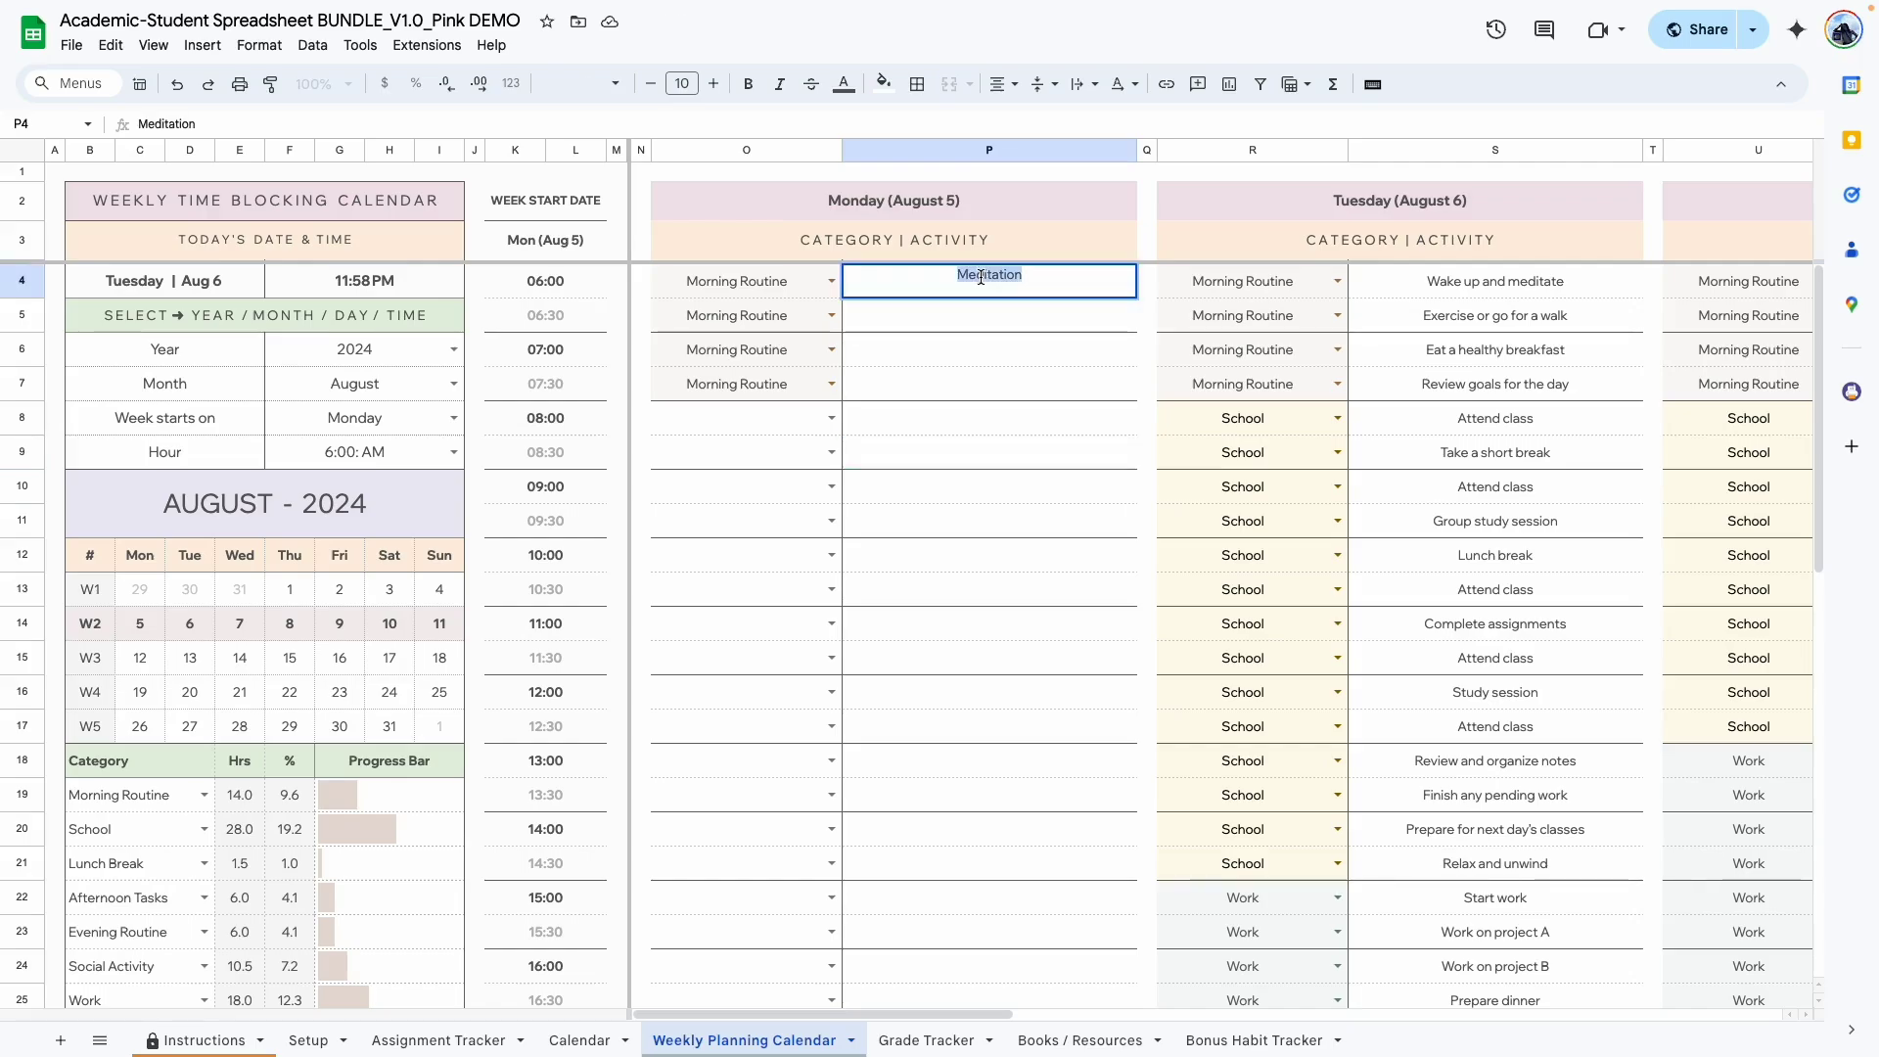
pyautogui.moveTo(981, 315); pyautogui.dragTo(980, 350)
pyautogui.hotkey('ctrl', 'v')
pyautogui.doubleClick(996, 391)
pyautogui.hotkey('ctrl', 'v')
# - Set the category of Monday's 08:00 time slot to School
pyautogui.click(773, 418)
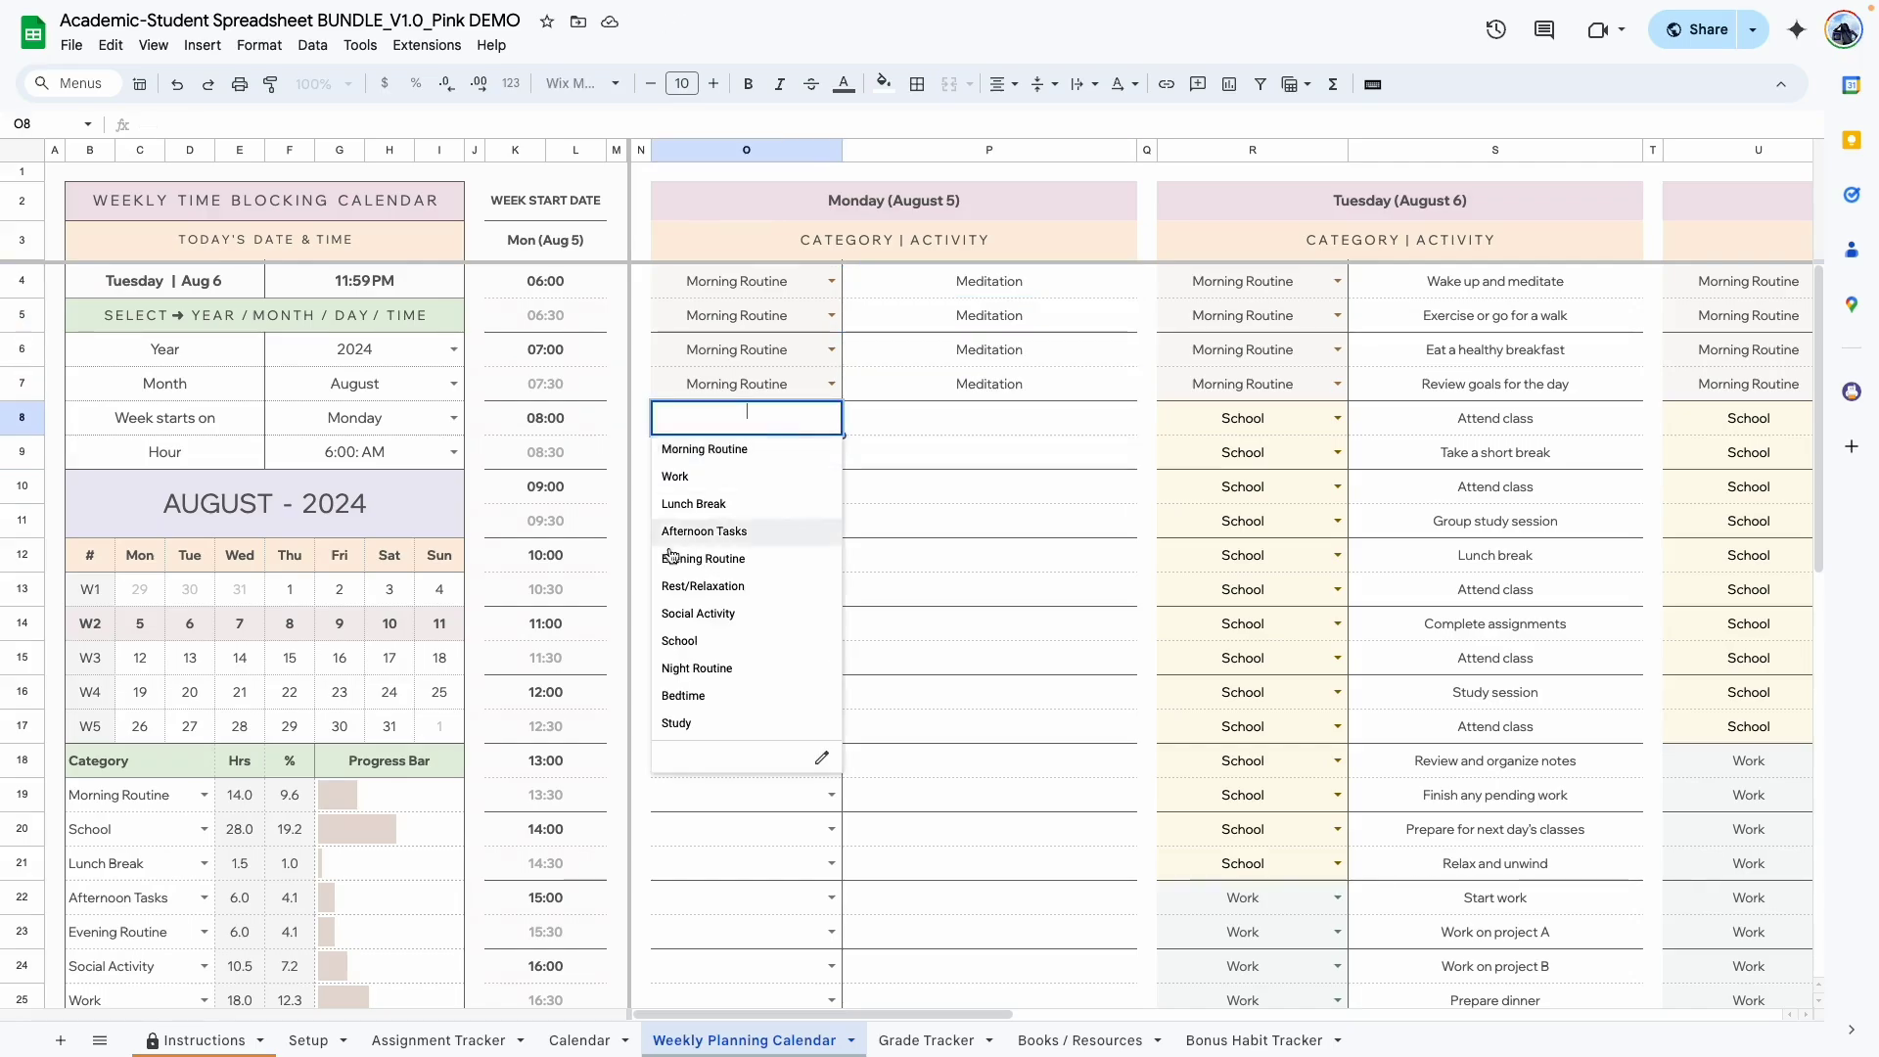
pyautogui.click(717, 633)
pyautogui.press('Right')
pyautogui.press('Down')
pyautogui.press('Down')
pyautogui.press('Down')
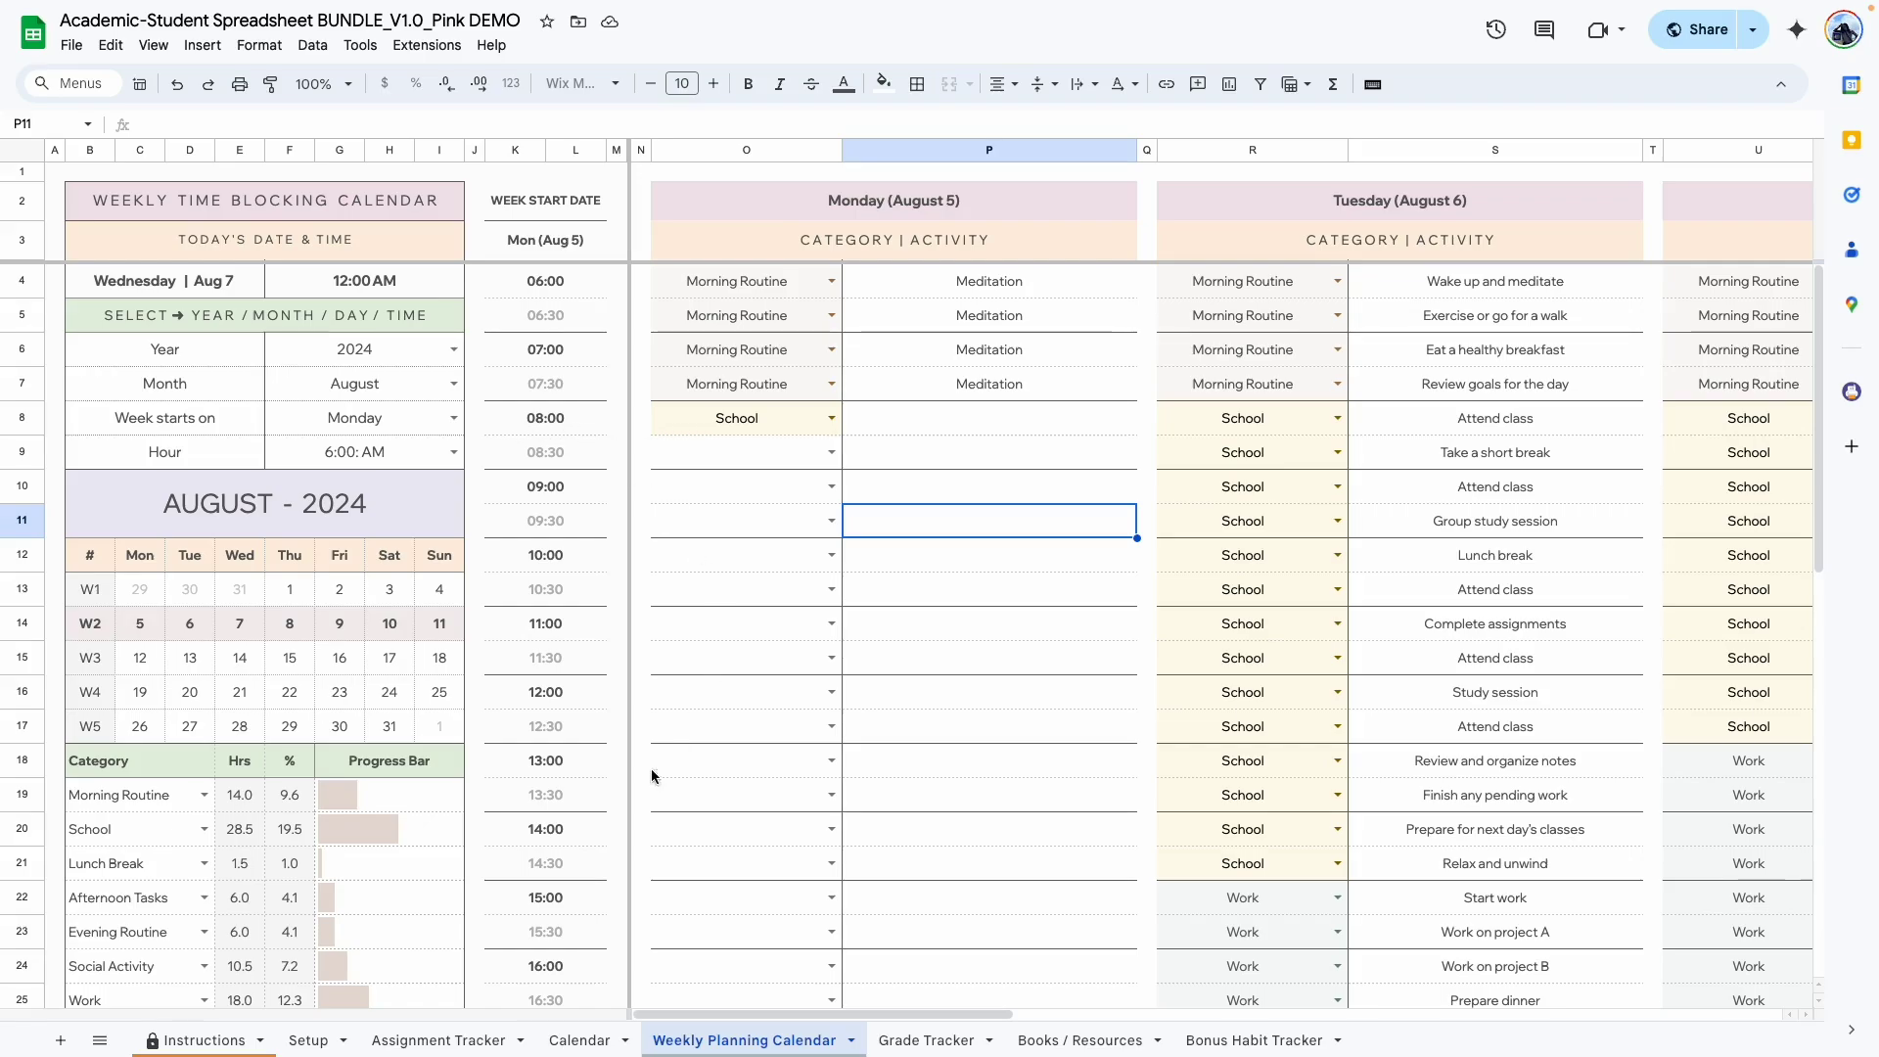
# - Try pasting the 08:00 School category as values only into Monday's 08:30 to 12:30 category cells, and undo the paste
pyautogui.click(752, 426)
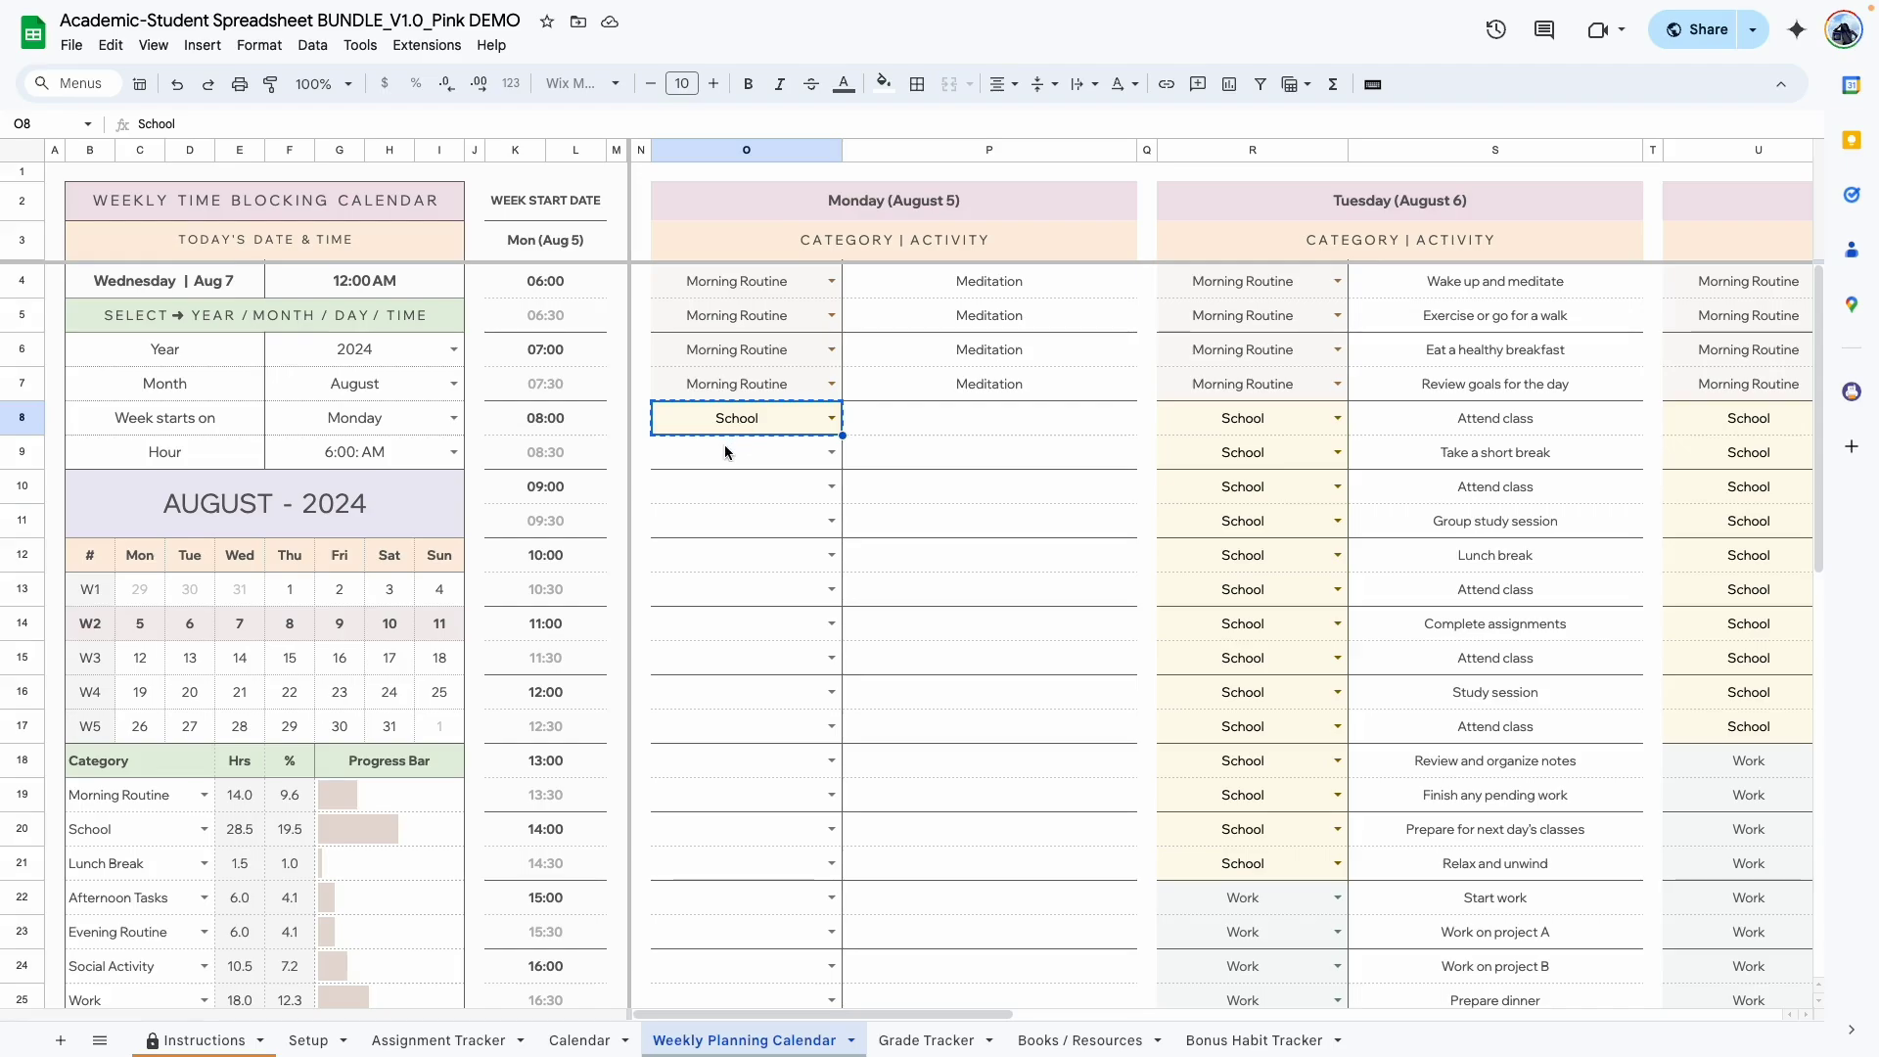
pyautogui.moveTo(725, 457); pyautogui.dragTo(714, 734)
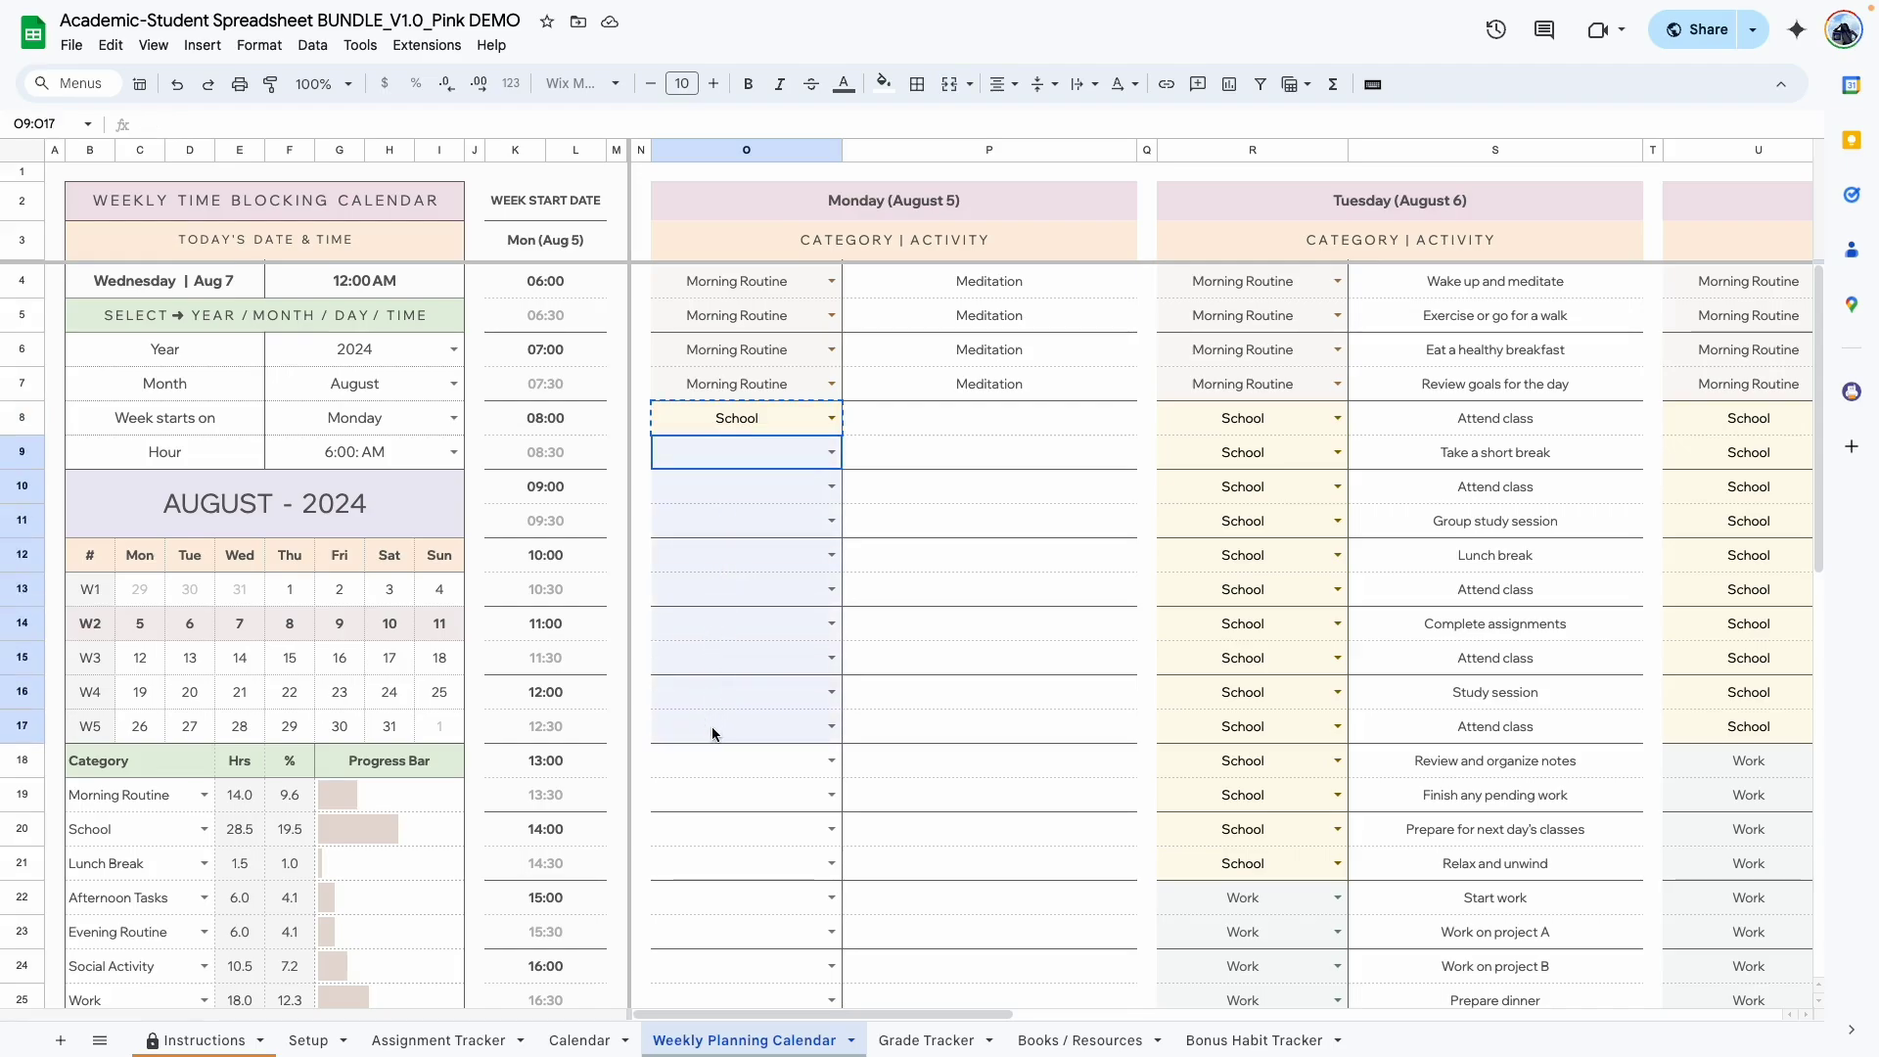
pyautogui.rightClick(768, 462)
pyautogui.moveTo(945, 479)
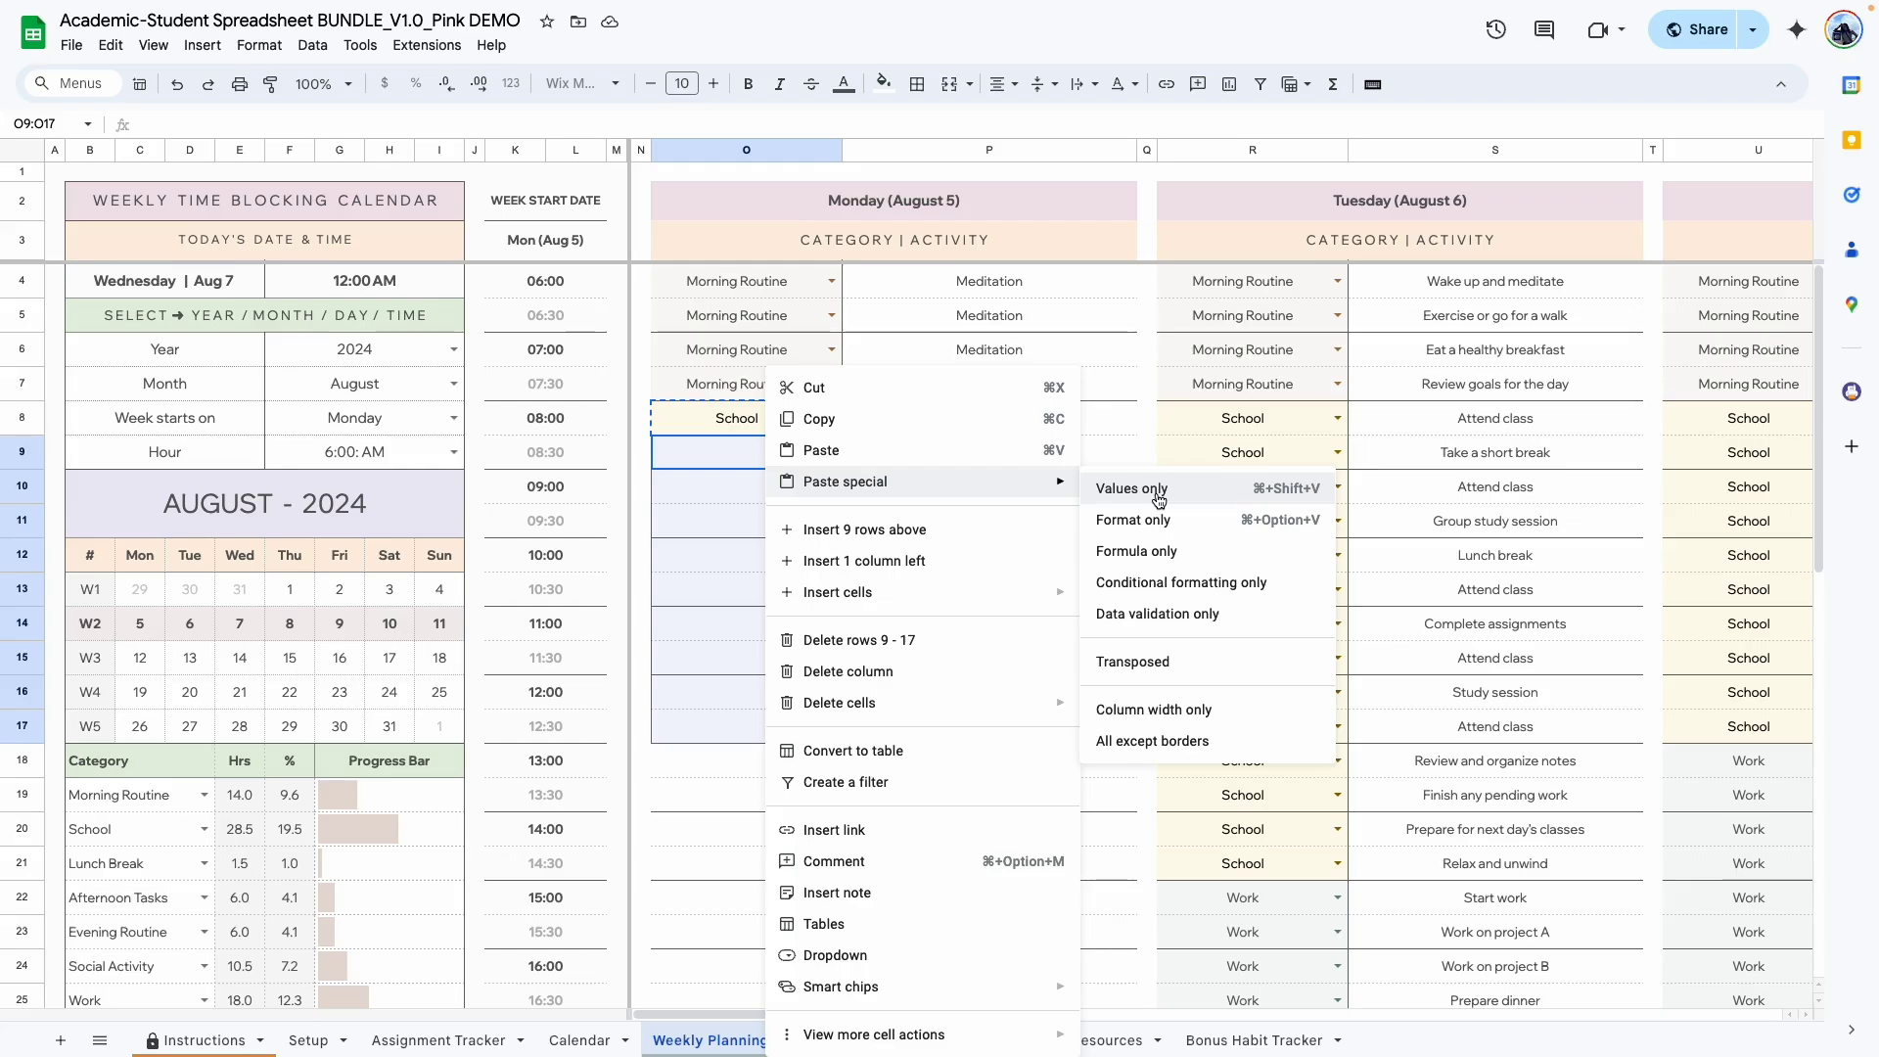
pyautogui.click(1132, 488)
pyautogui.click(989, 658)
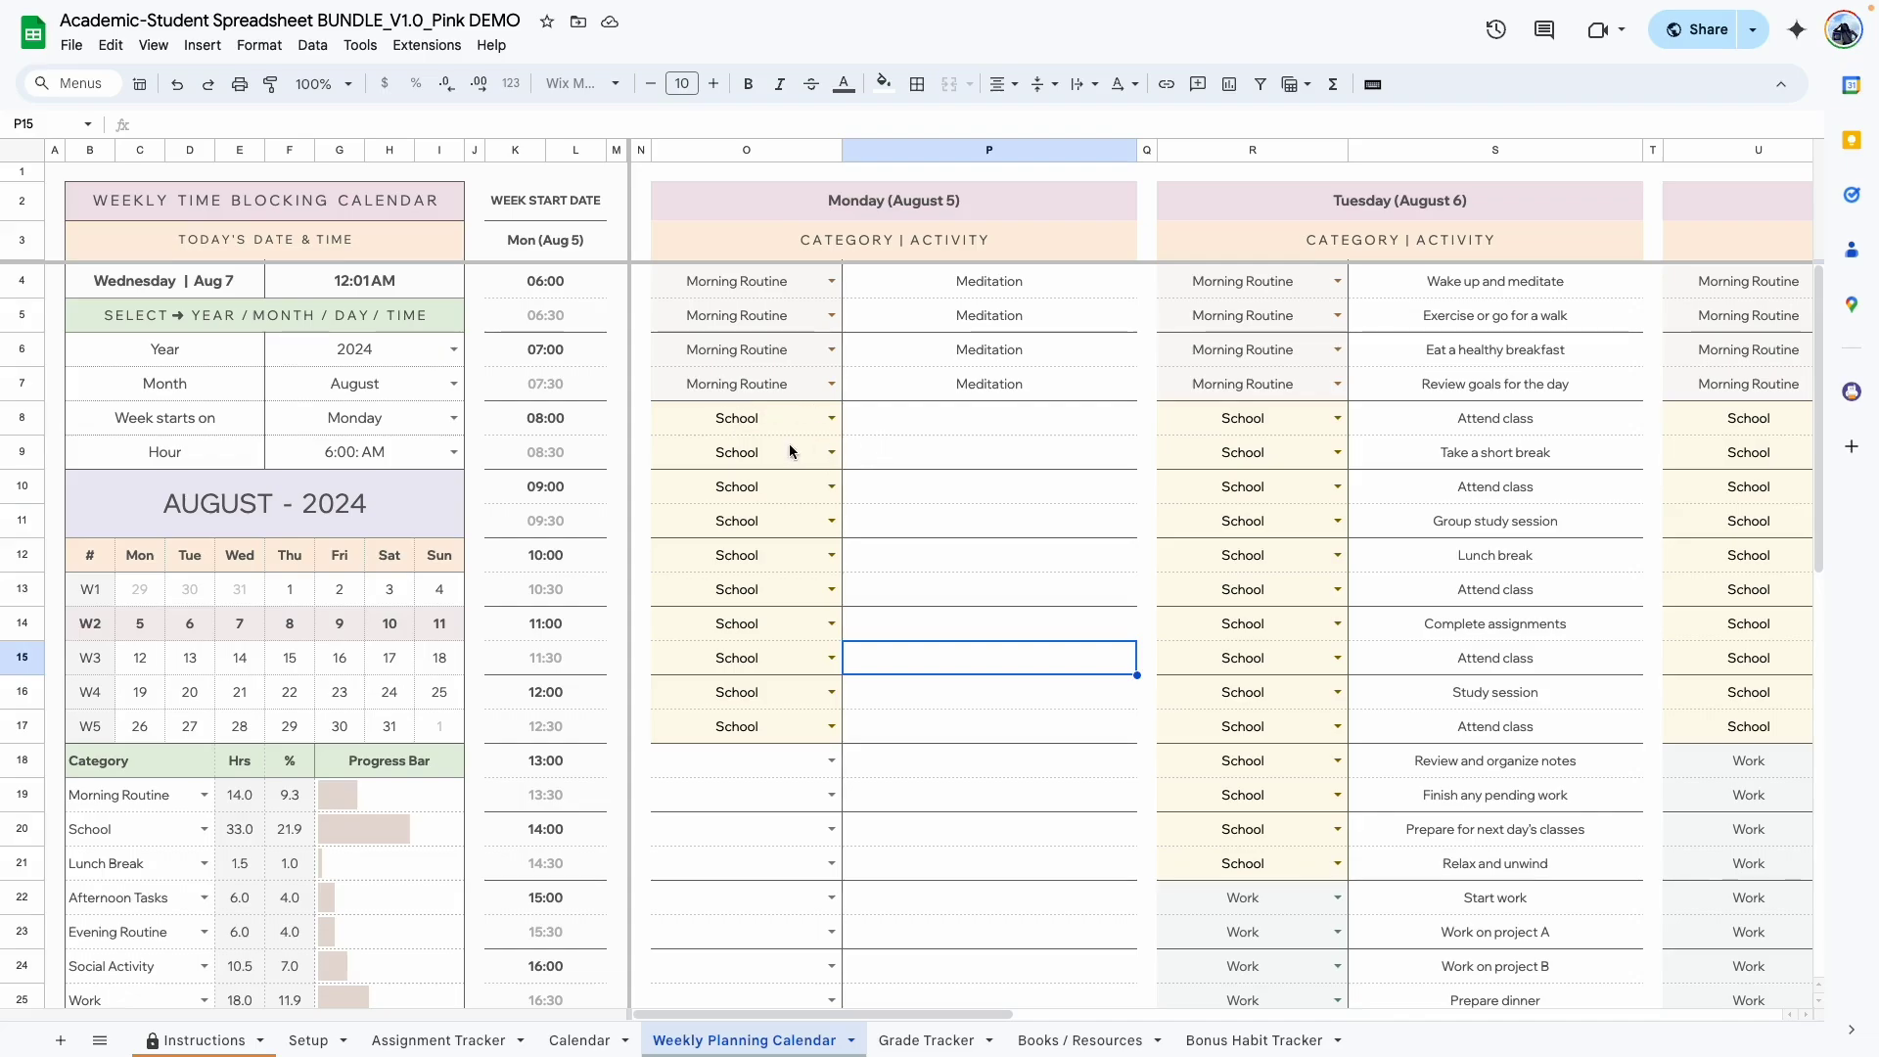
pyautogui.press('Down')
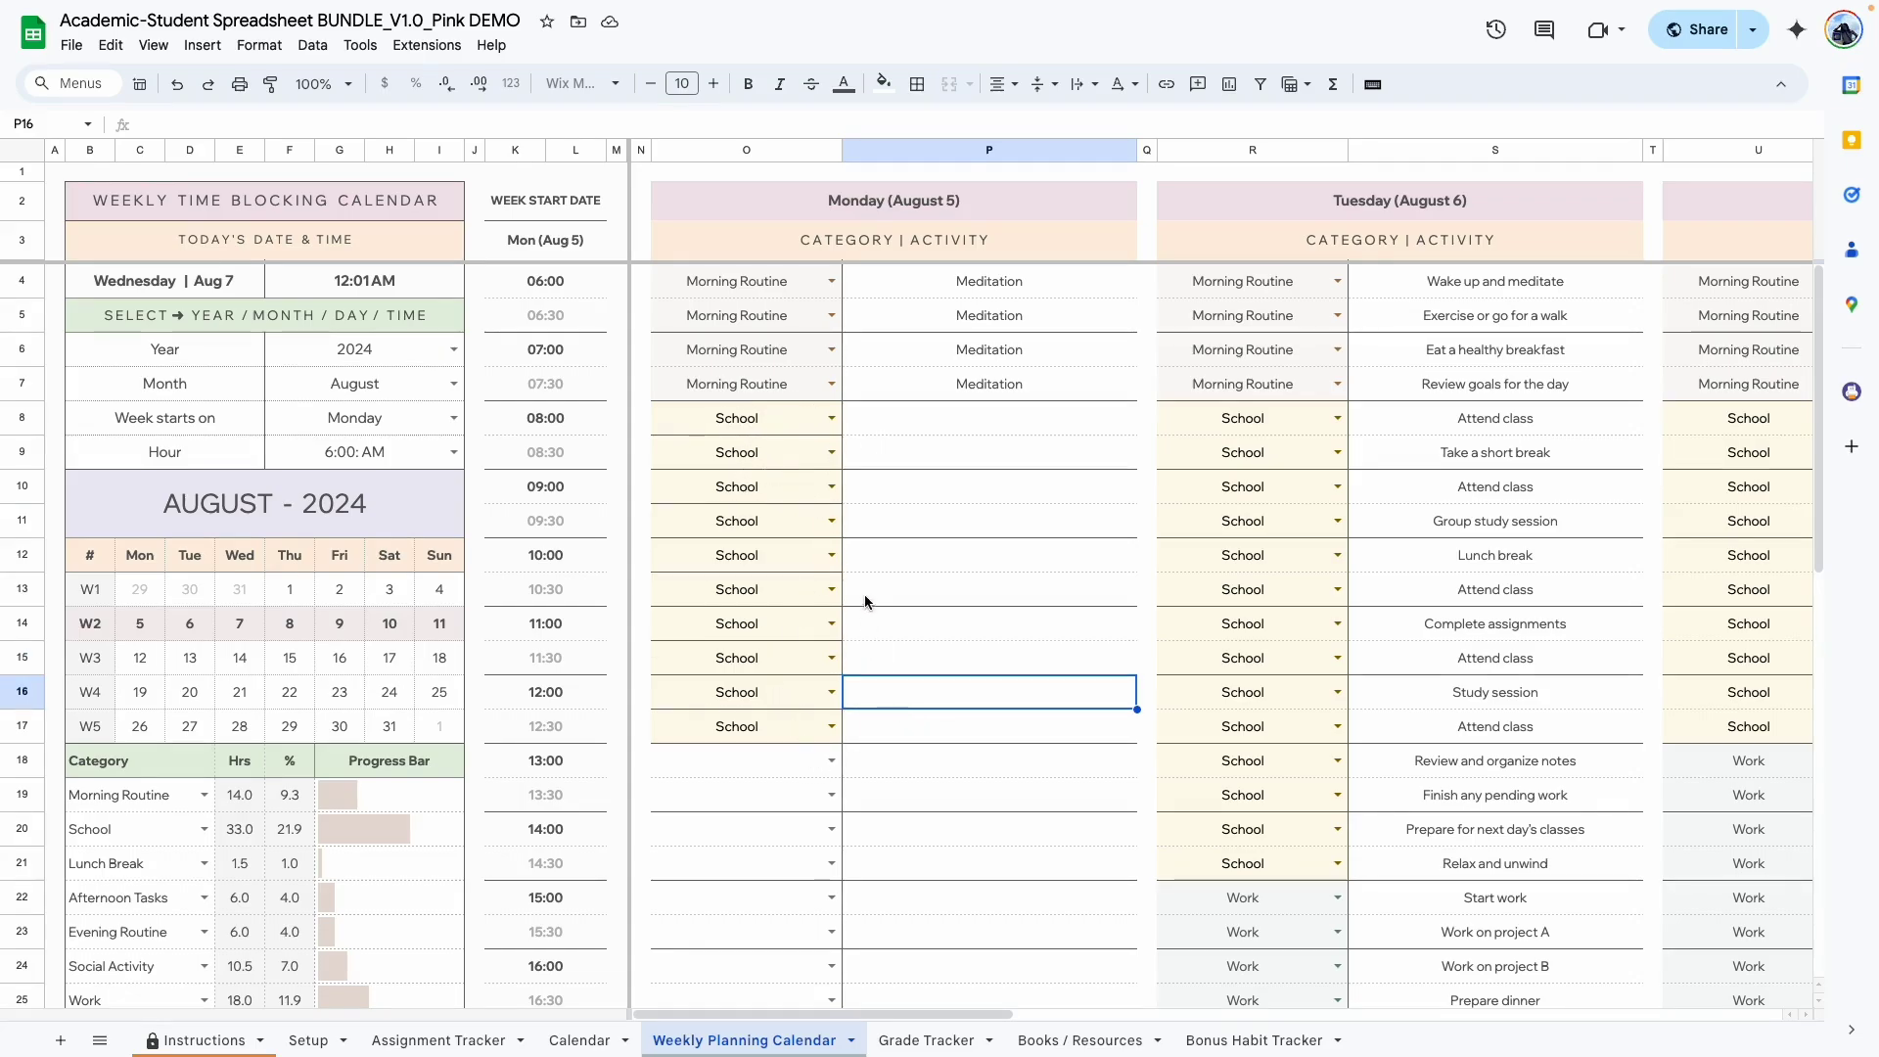
pyautogui.hotkey('ctrl', 'z')
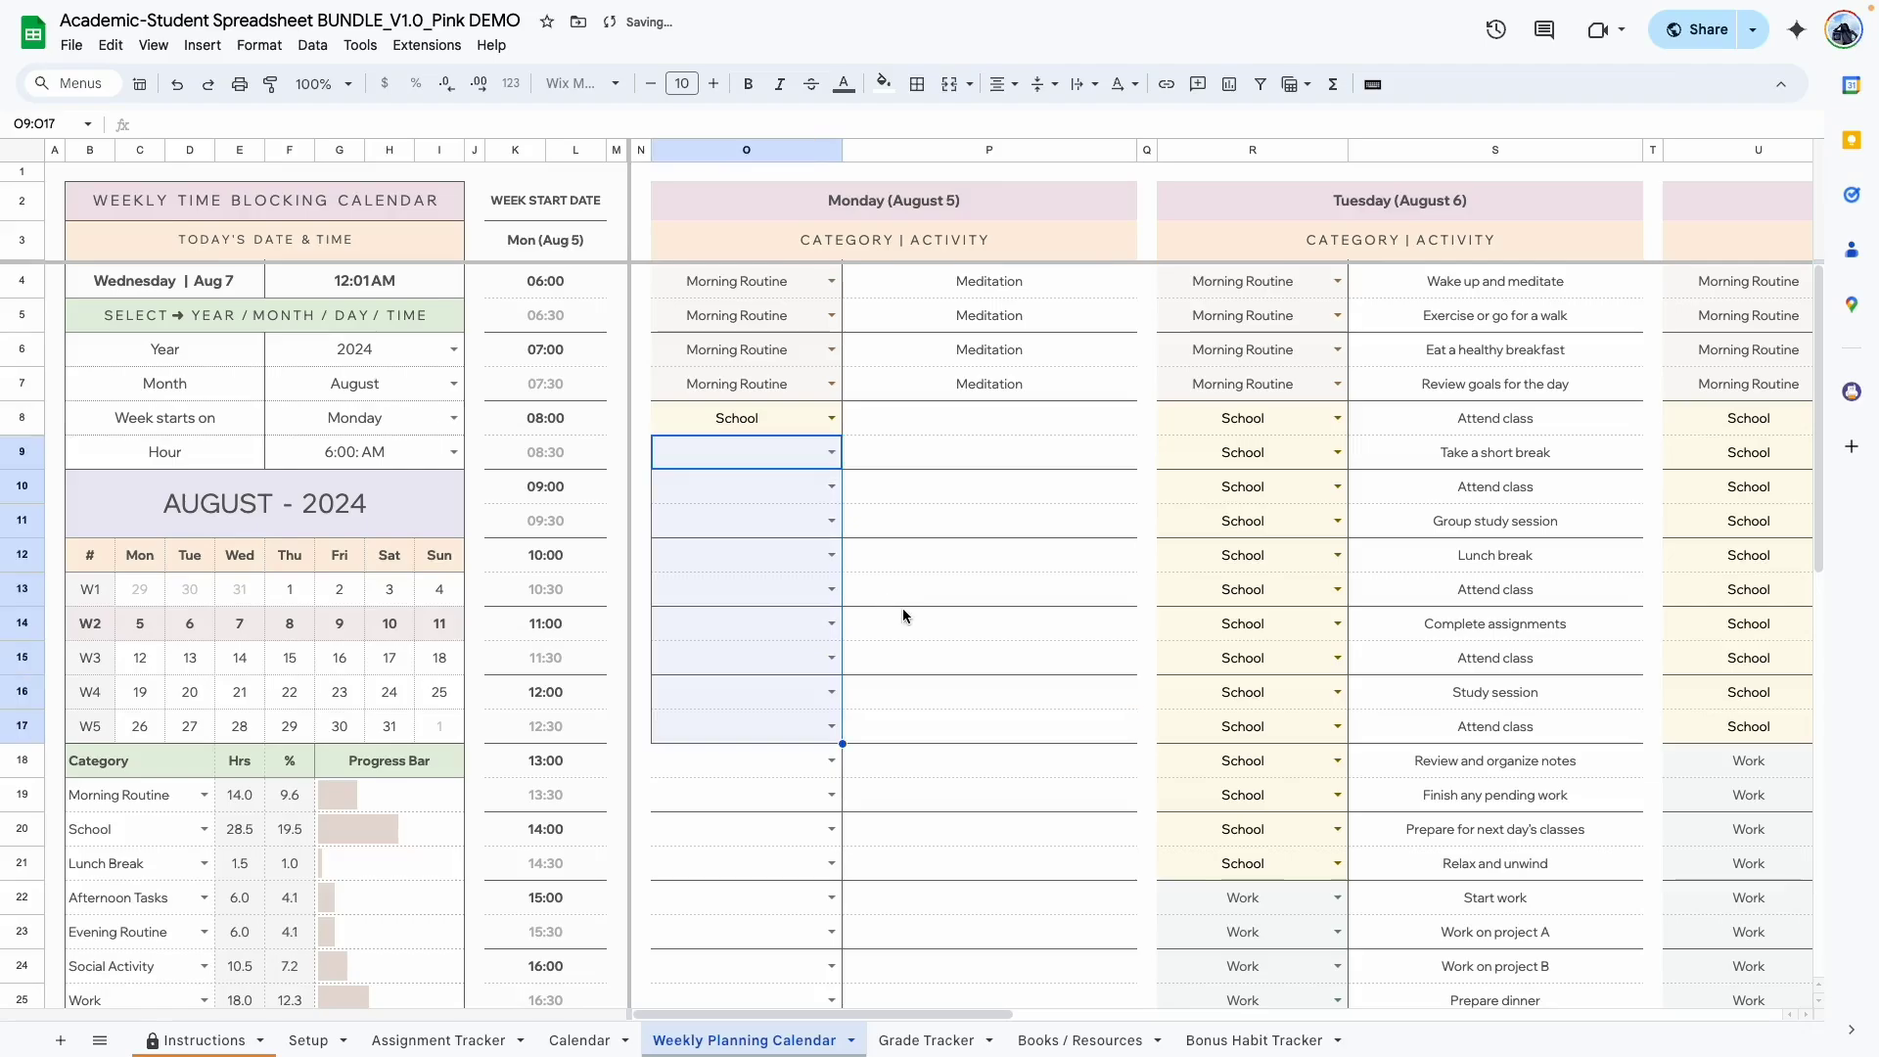
pyautogui.click(902, 619)
# - Copy Monday's 08:00 School category and paste it as values only into the 08:30 to 14:30 category cells (O9:O21)
pyautogui.click(776, 420)
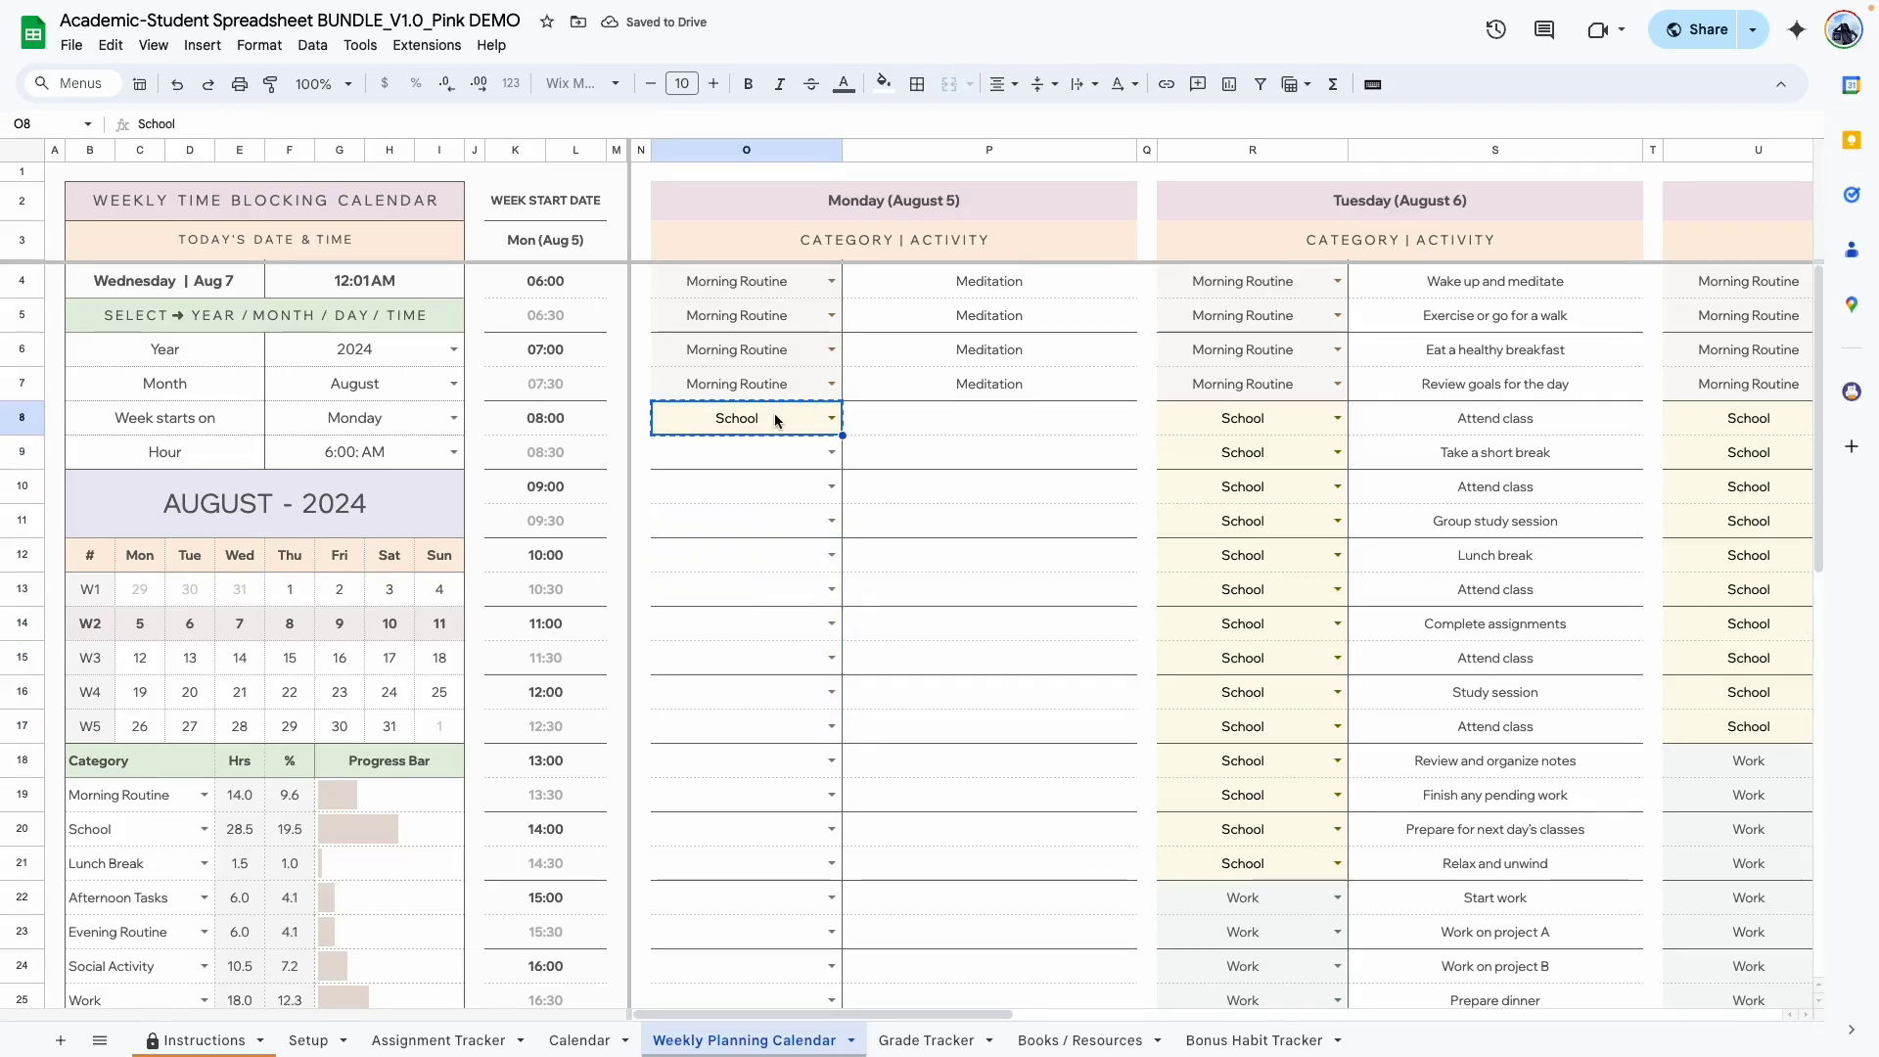
pyautogui.moveTo(737, 455); pyautogui.dragTo(743, 871)
pyautogui.rightClick(771, 614)
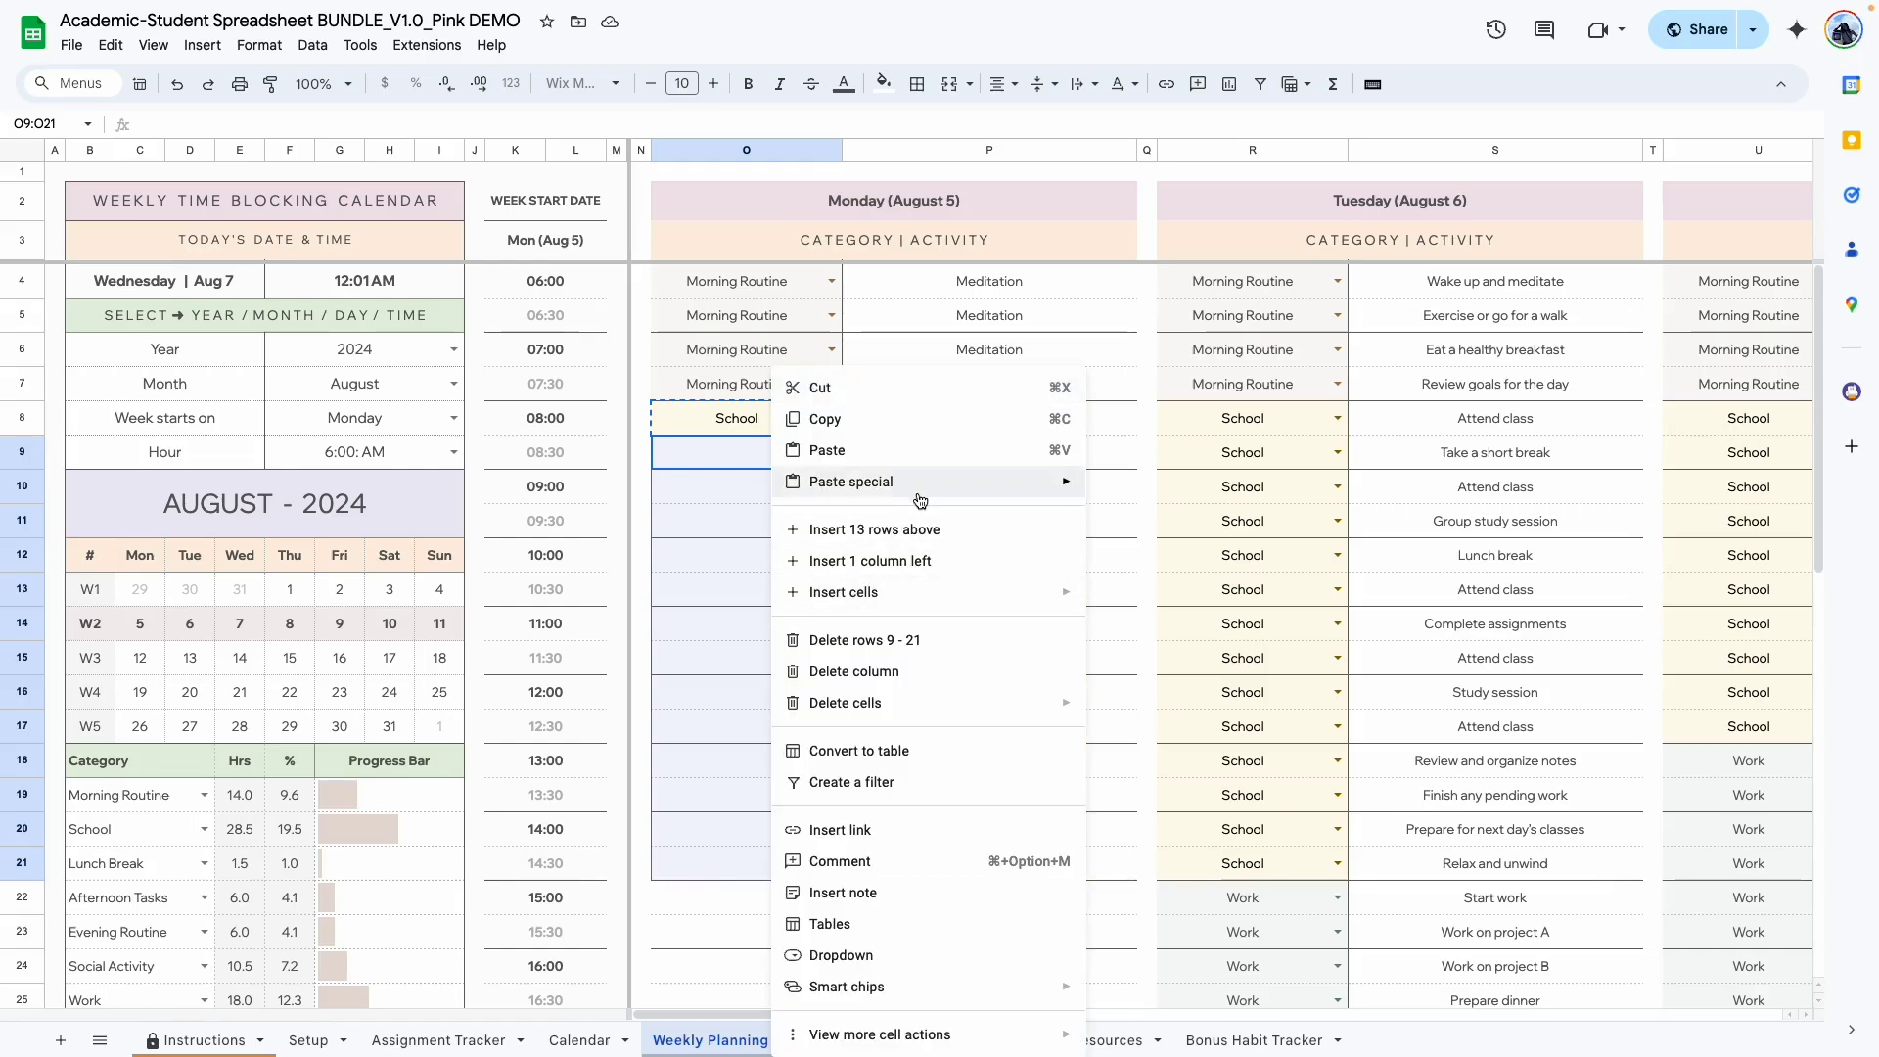
pyautogui.click(1187, 488)
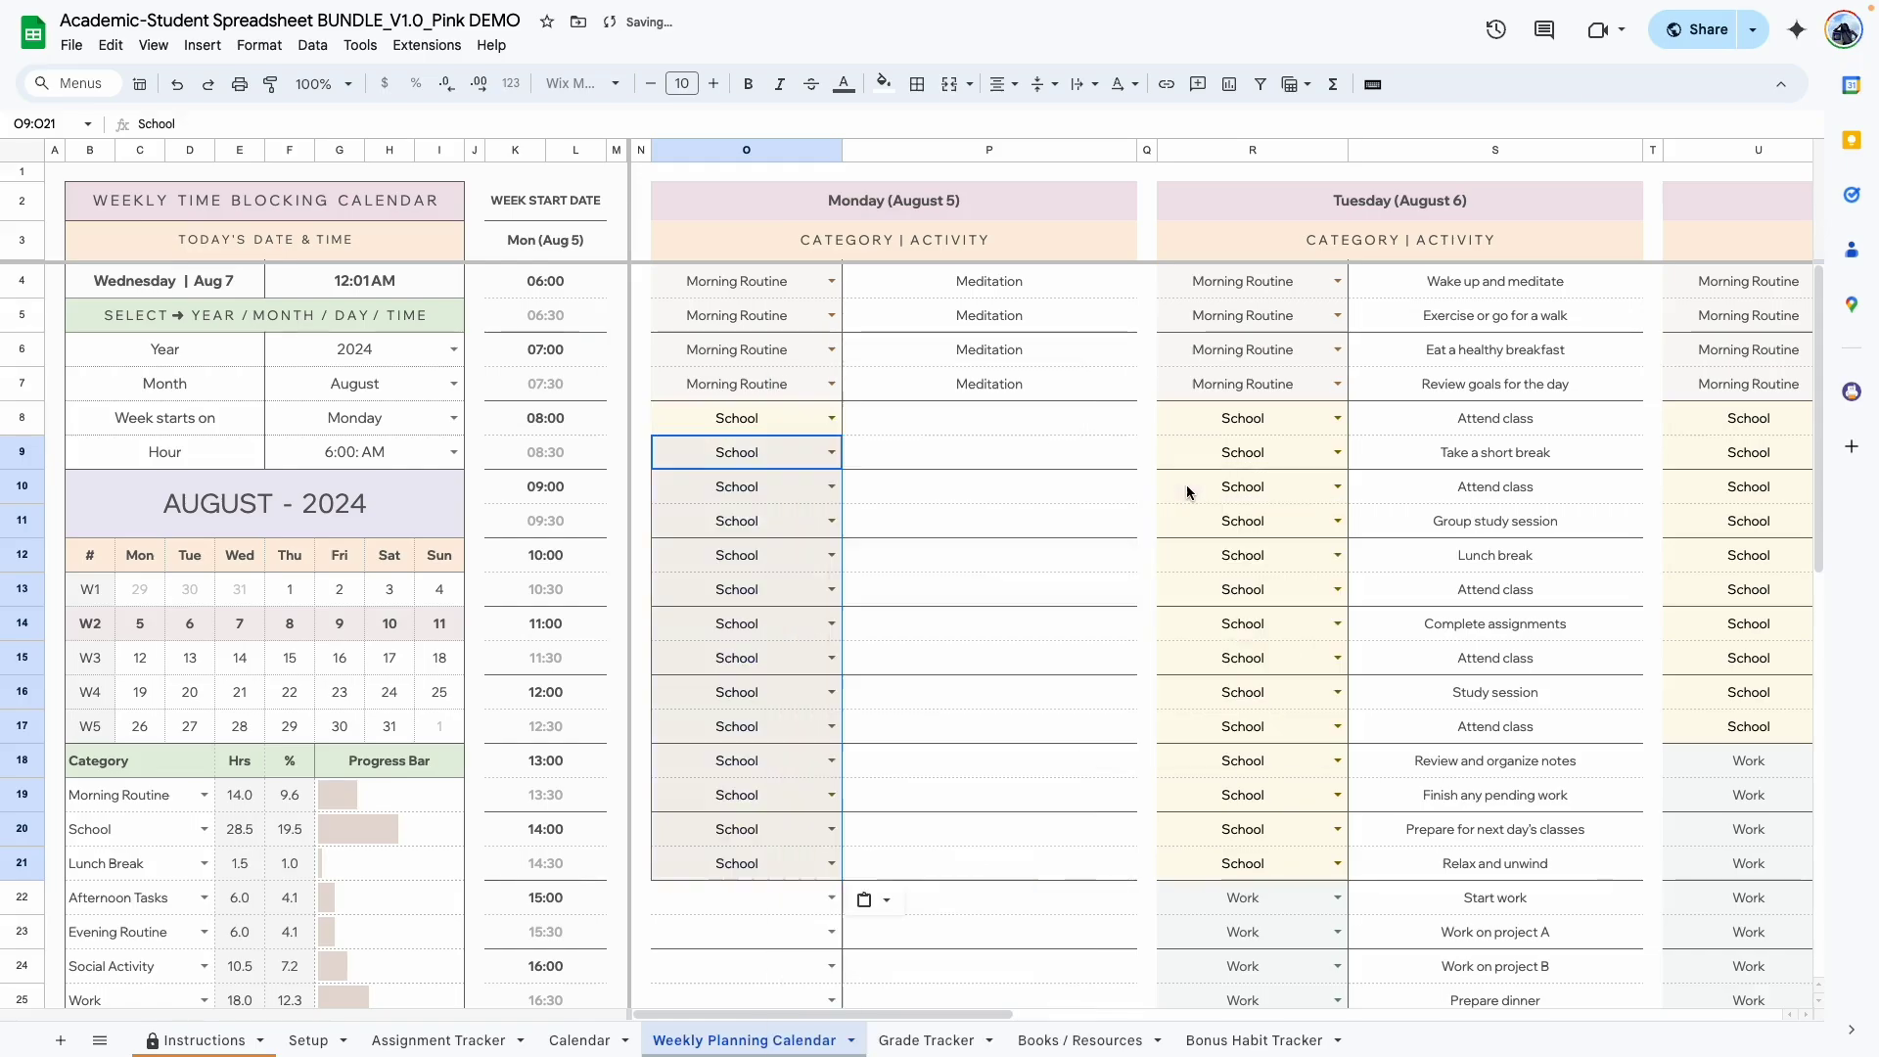
pyautogui.click(898, 658)
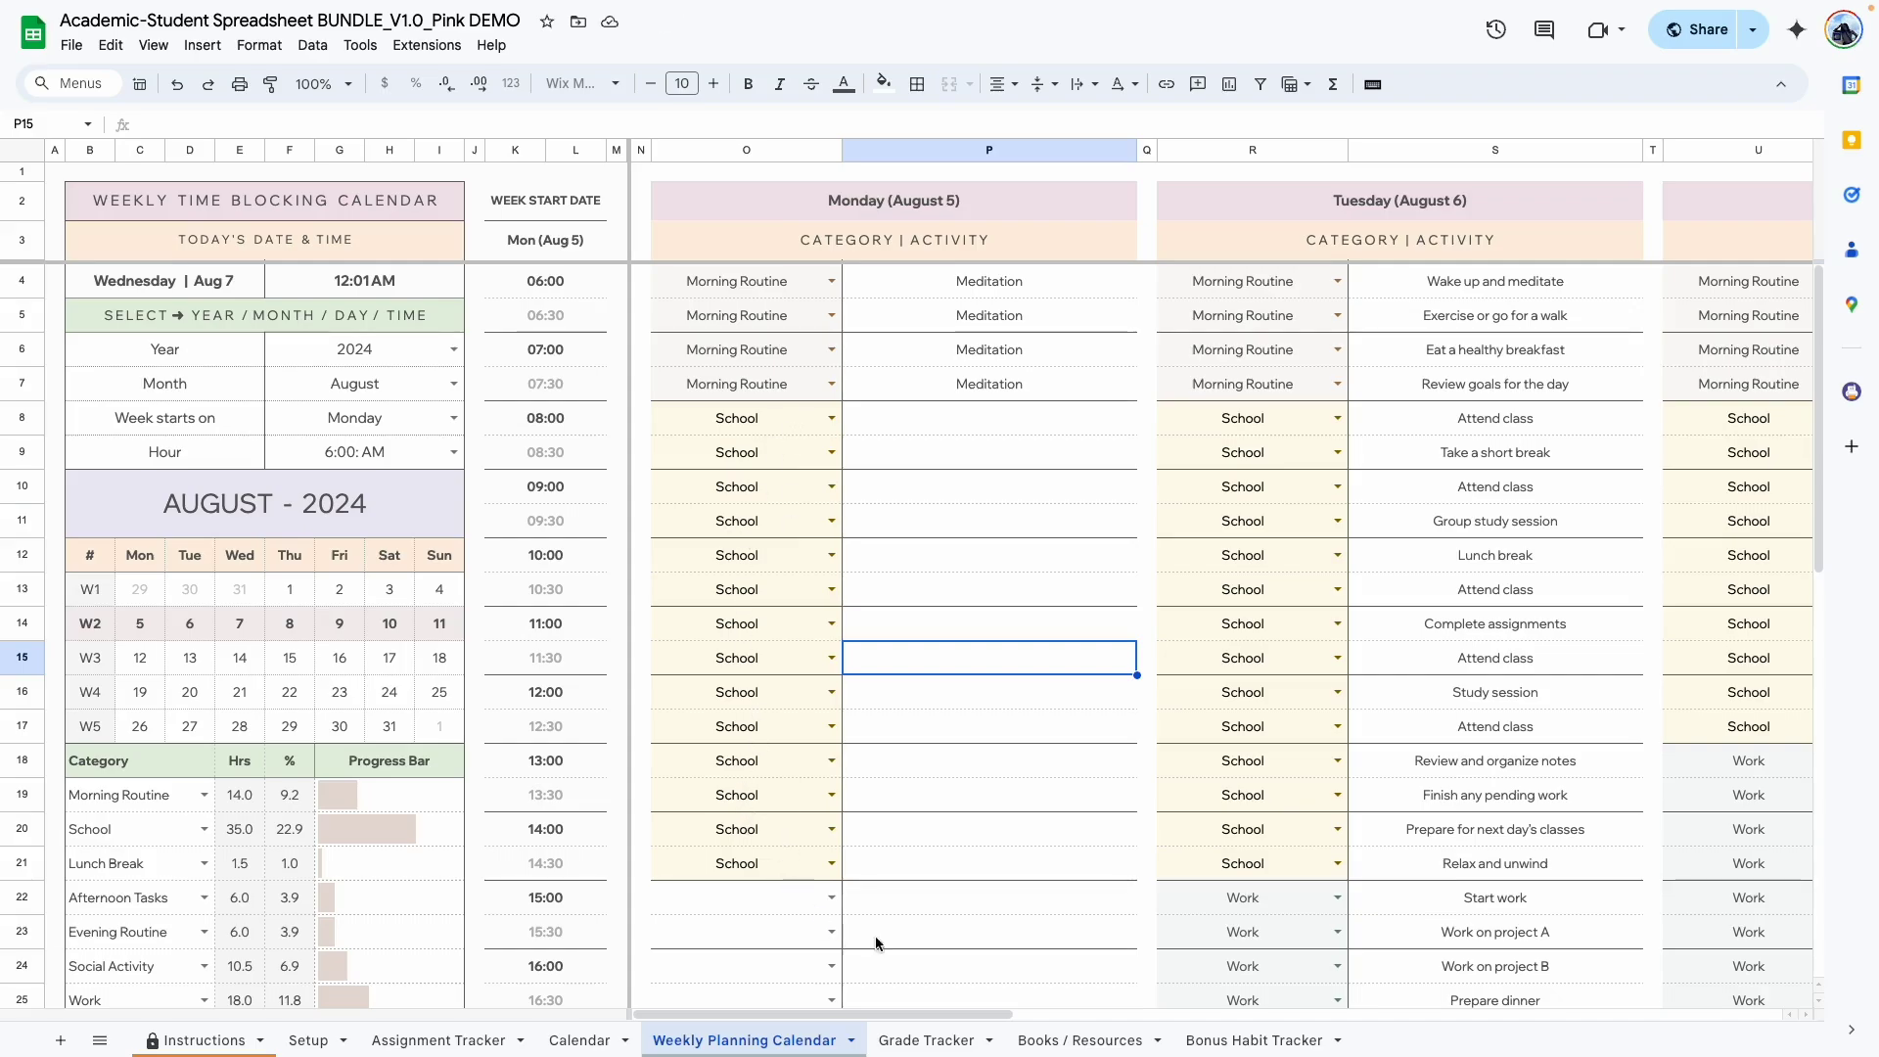
pyautogui.click(972, 427)
pyautogui.click(966, 441)
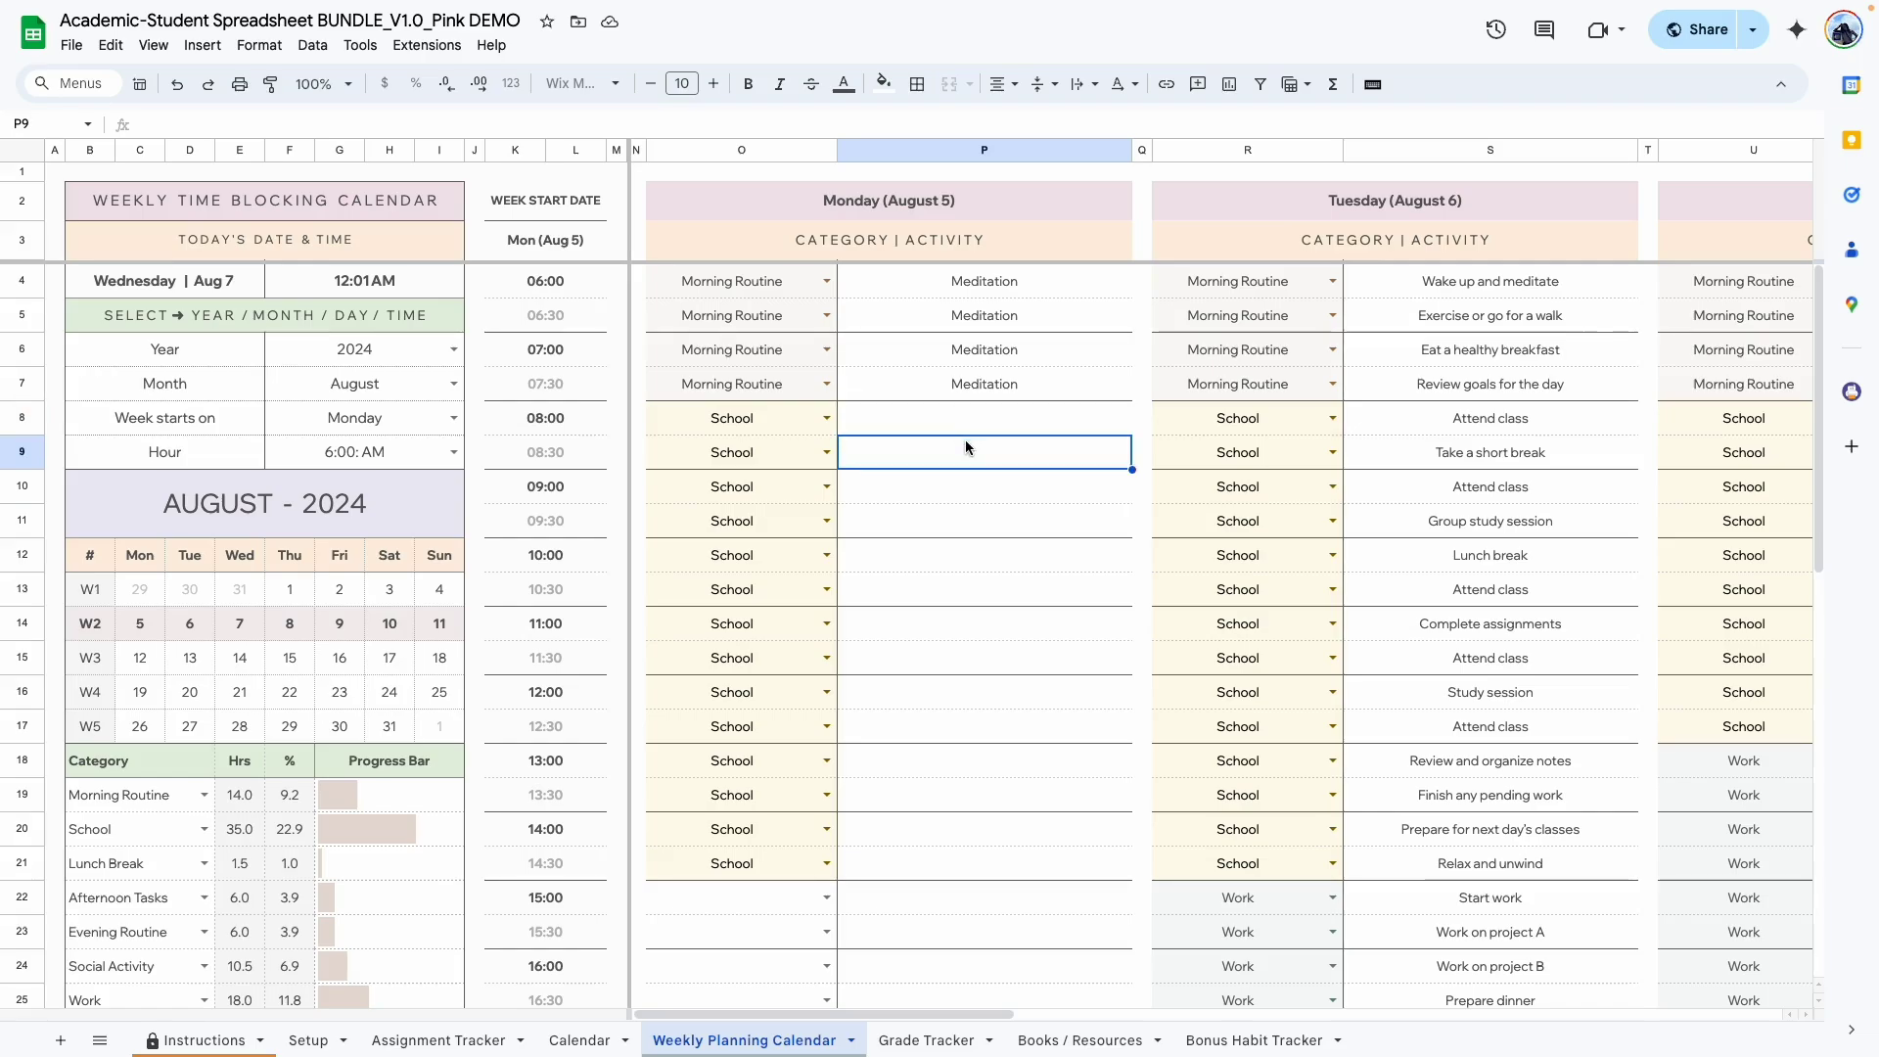
pyautogui.click(954, 491)
pyautogui.click(947, 524)
pyautogui.click(924, 589)
pyautogui.click(907, 669)
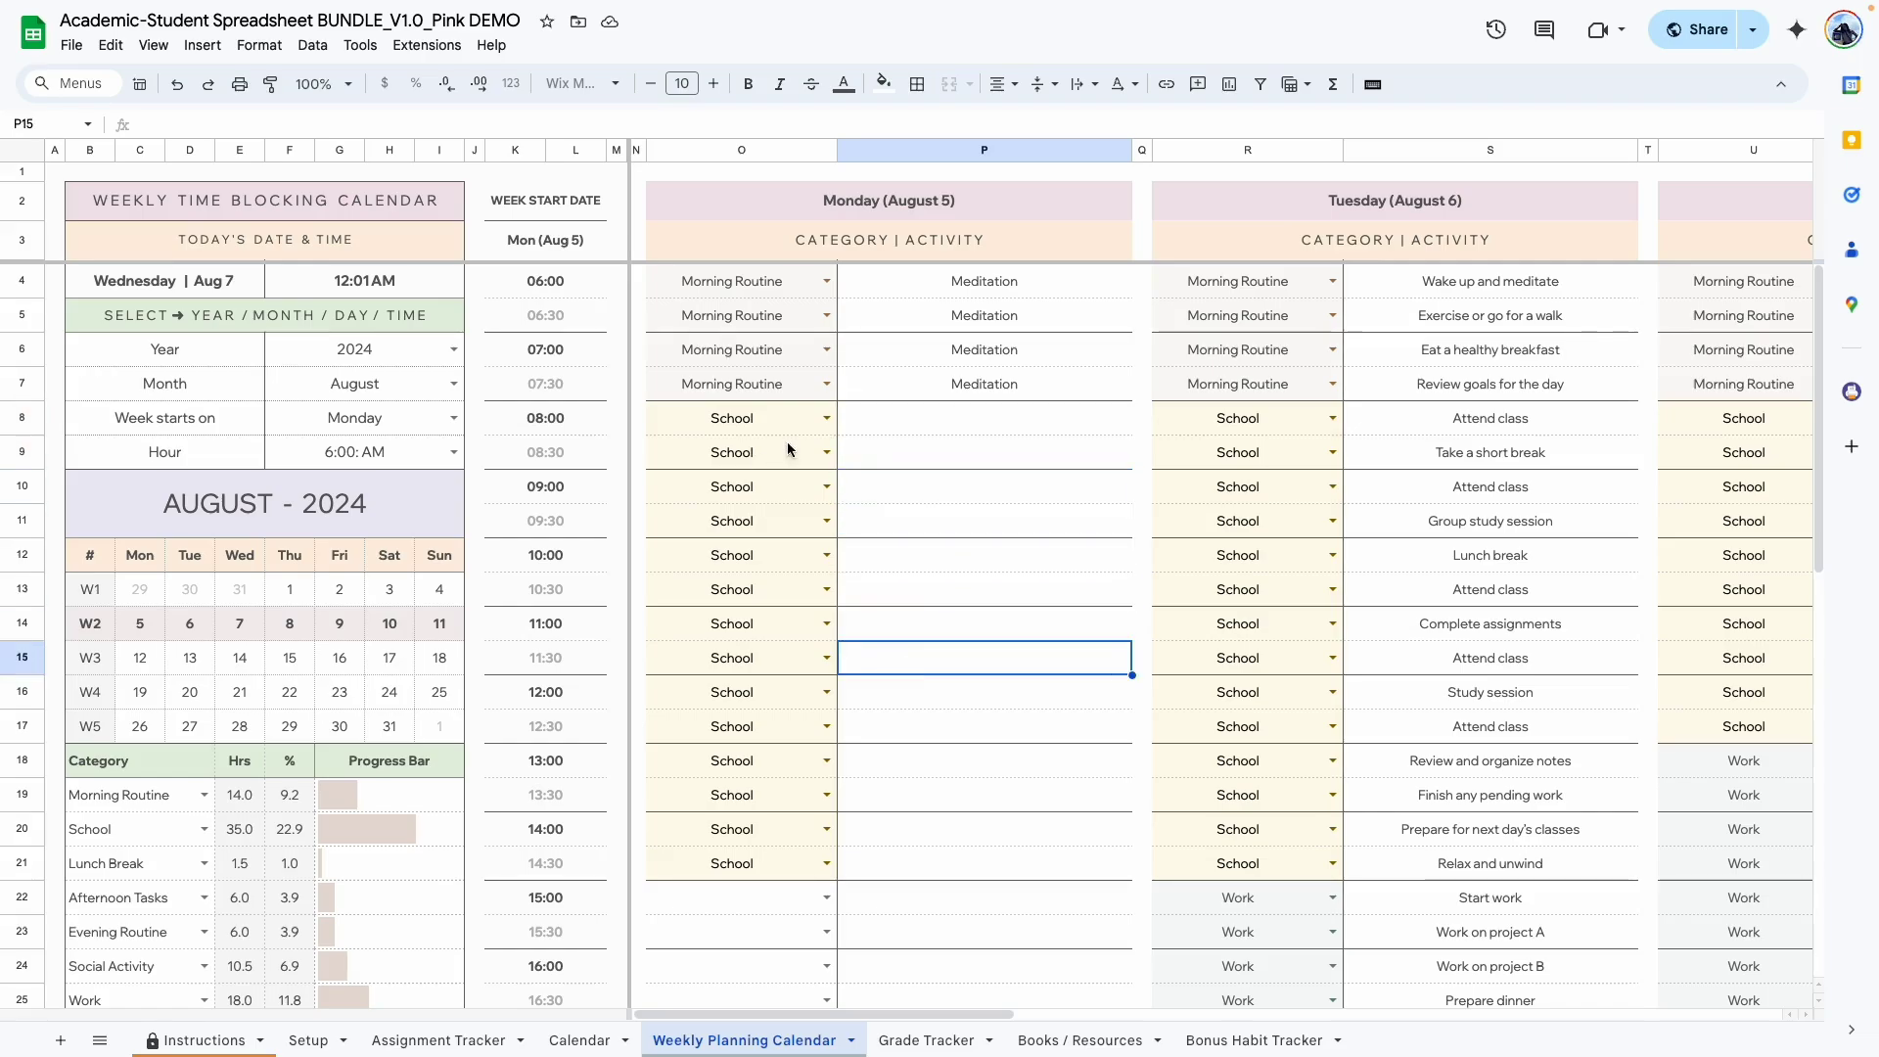
# - Review the weekly category hours and totals and the Additional Weekly Tasks checklist, and return to the first time slots
pyautogui.scroll(-3, 877, 912)
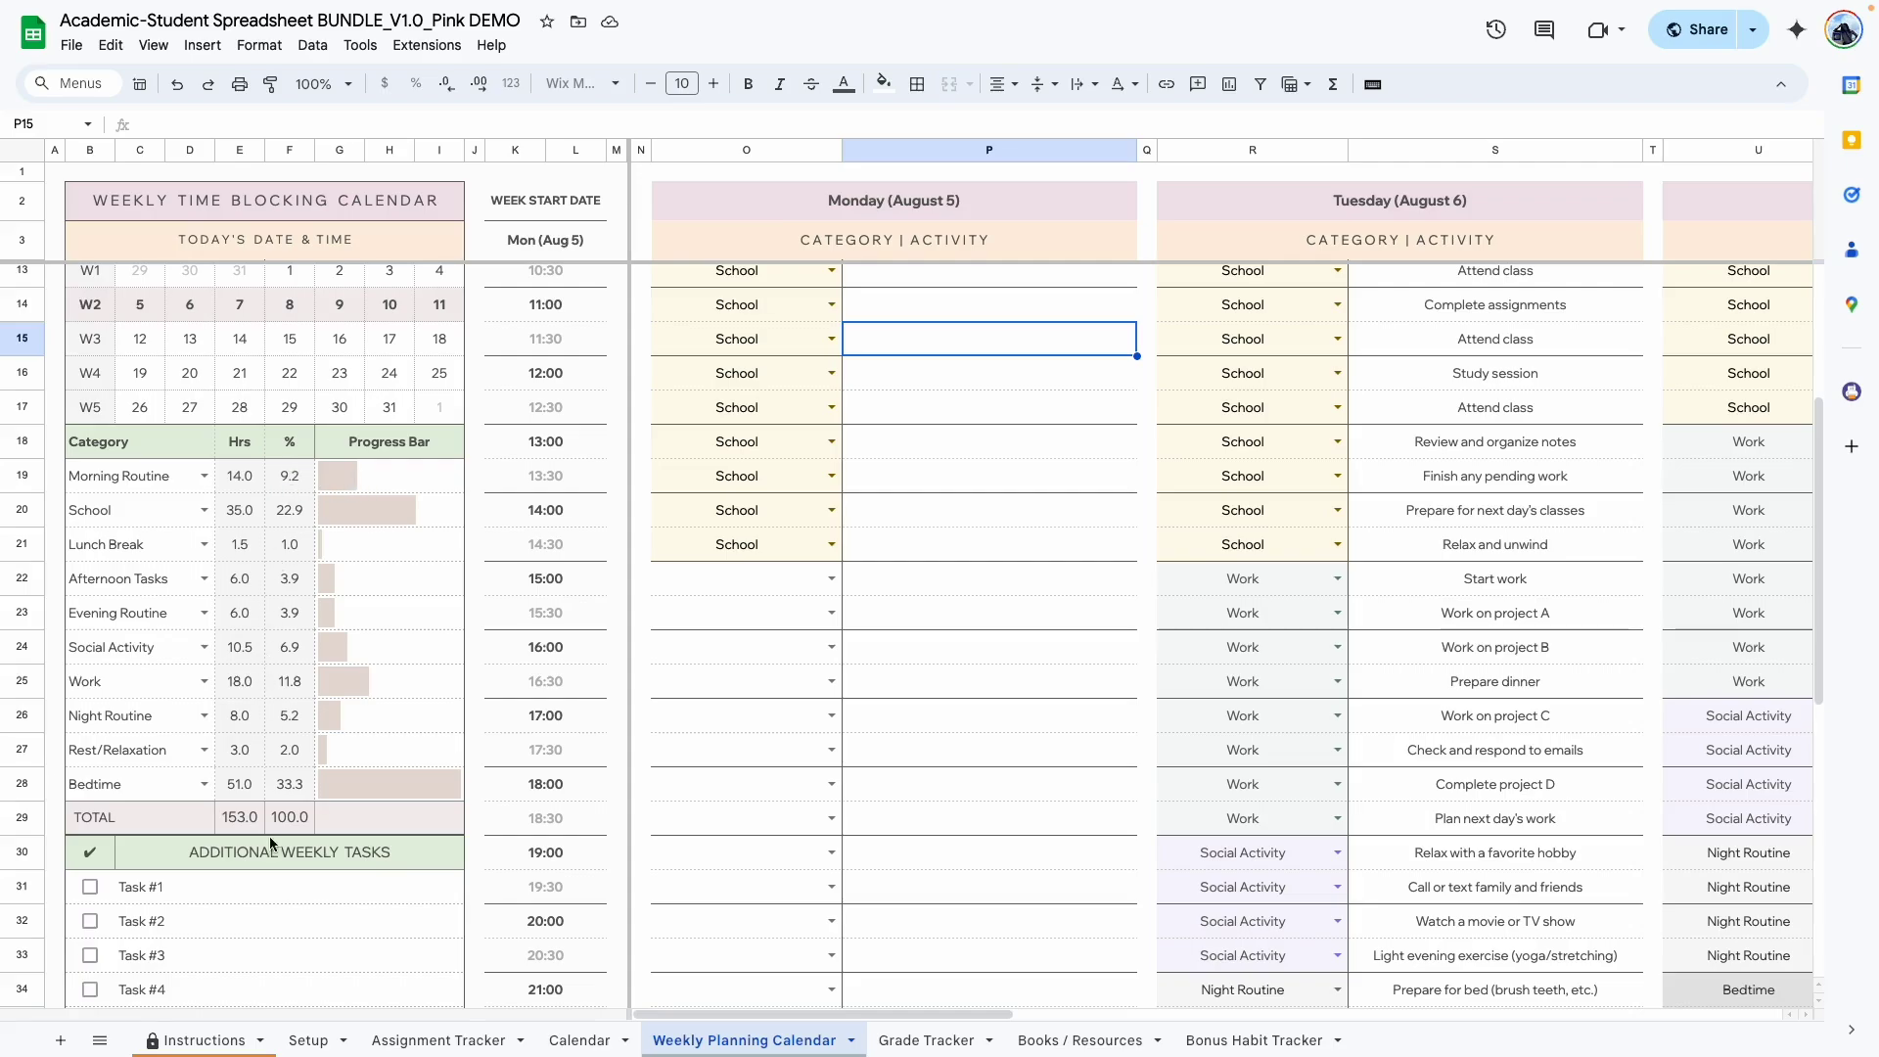
pyautogui.scroll(-5, 321, 765)
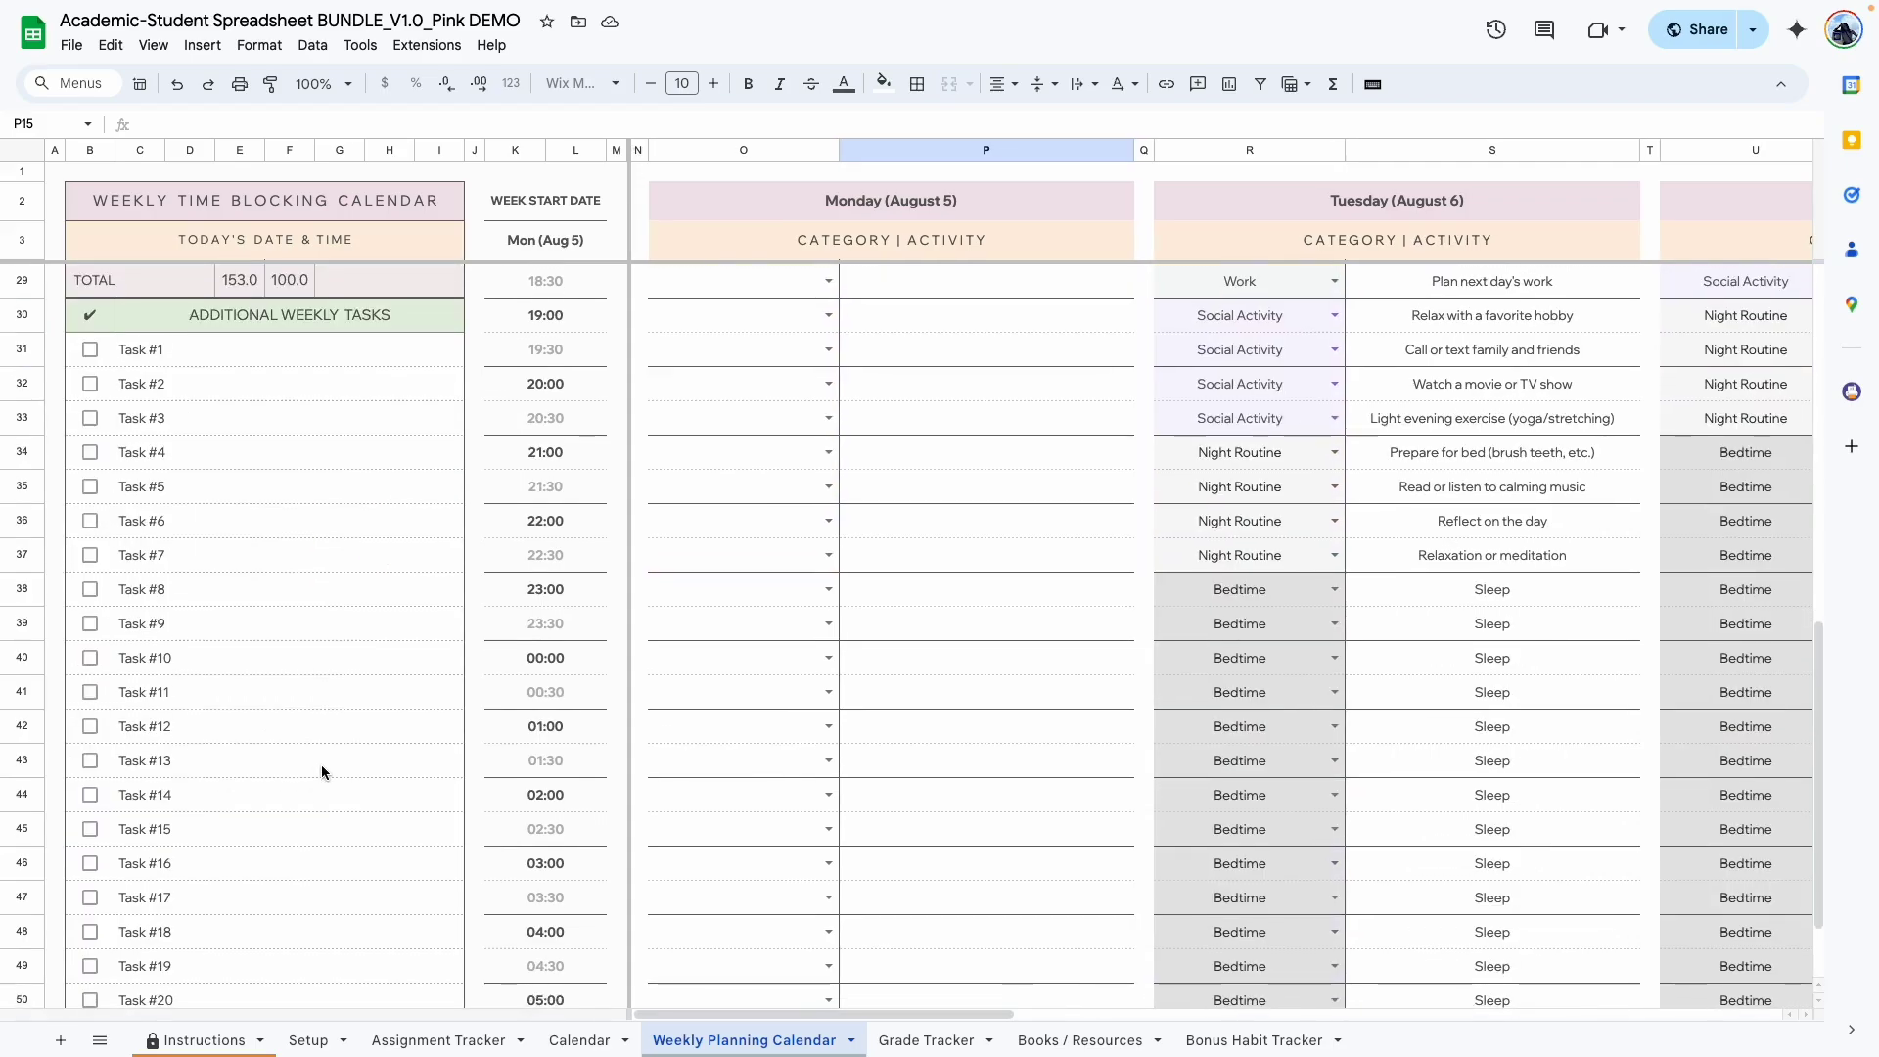
pyautogui.scroll(2, 321, 765)
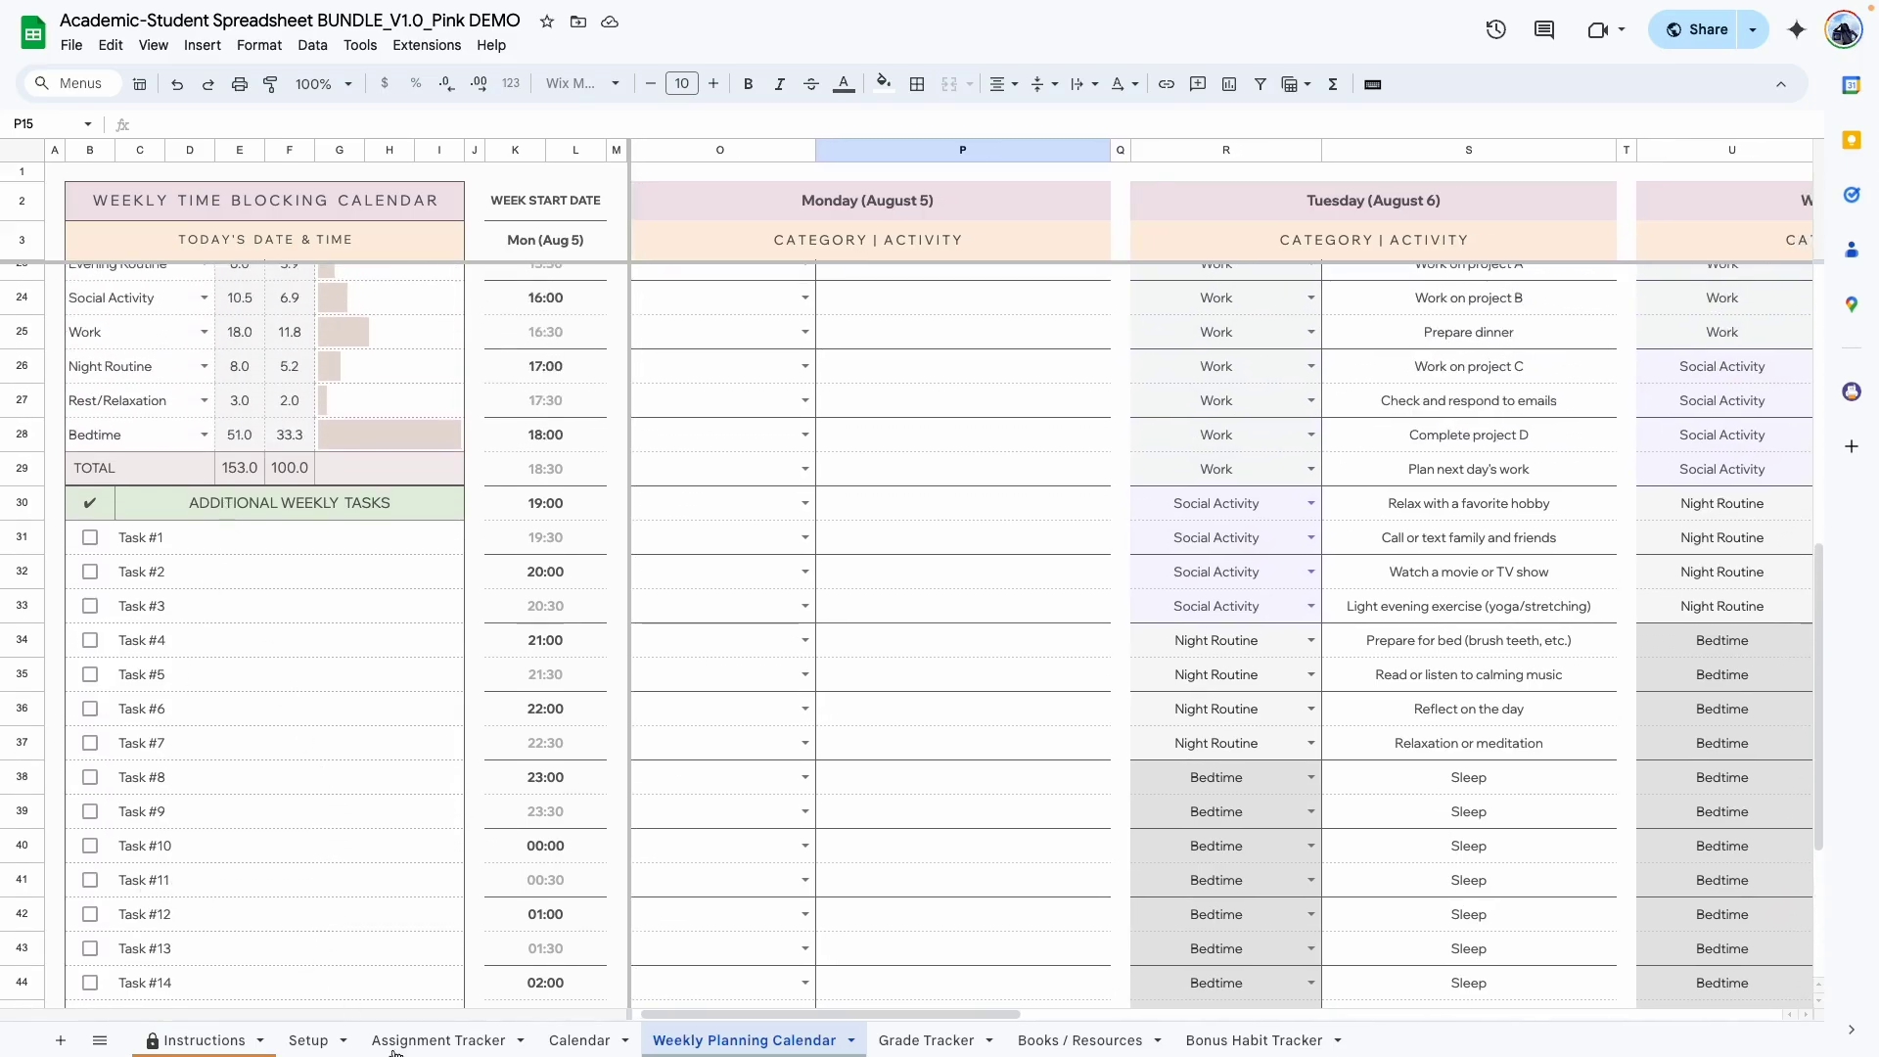
pyautogui.scroll(1, 973, 769)
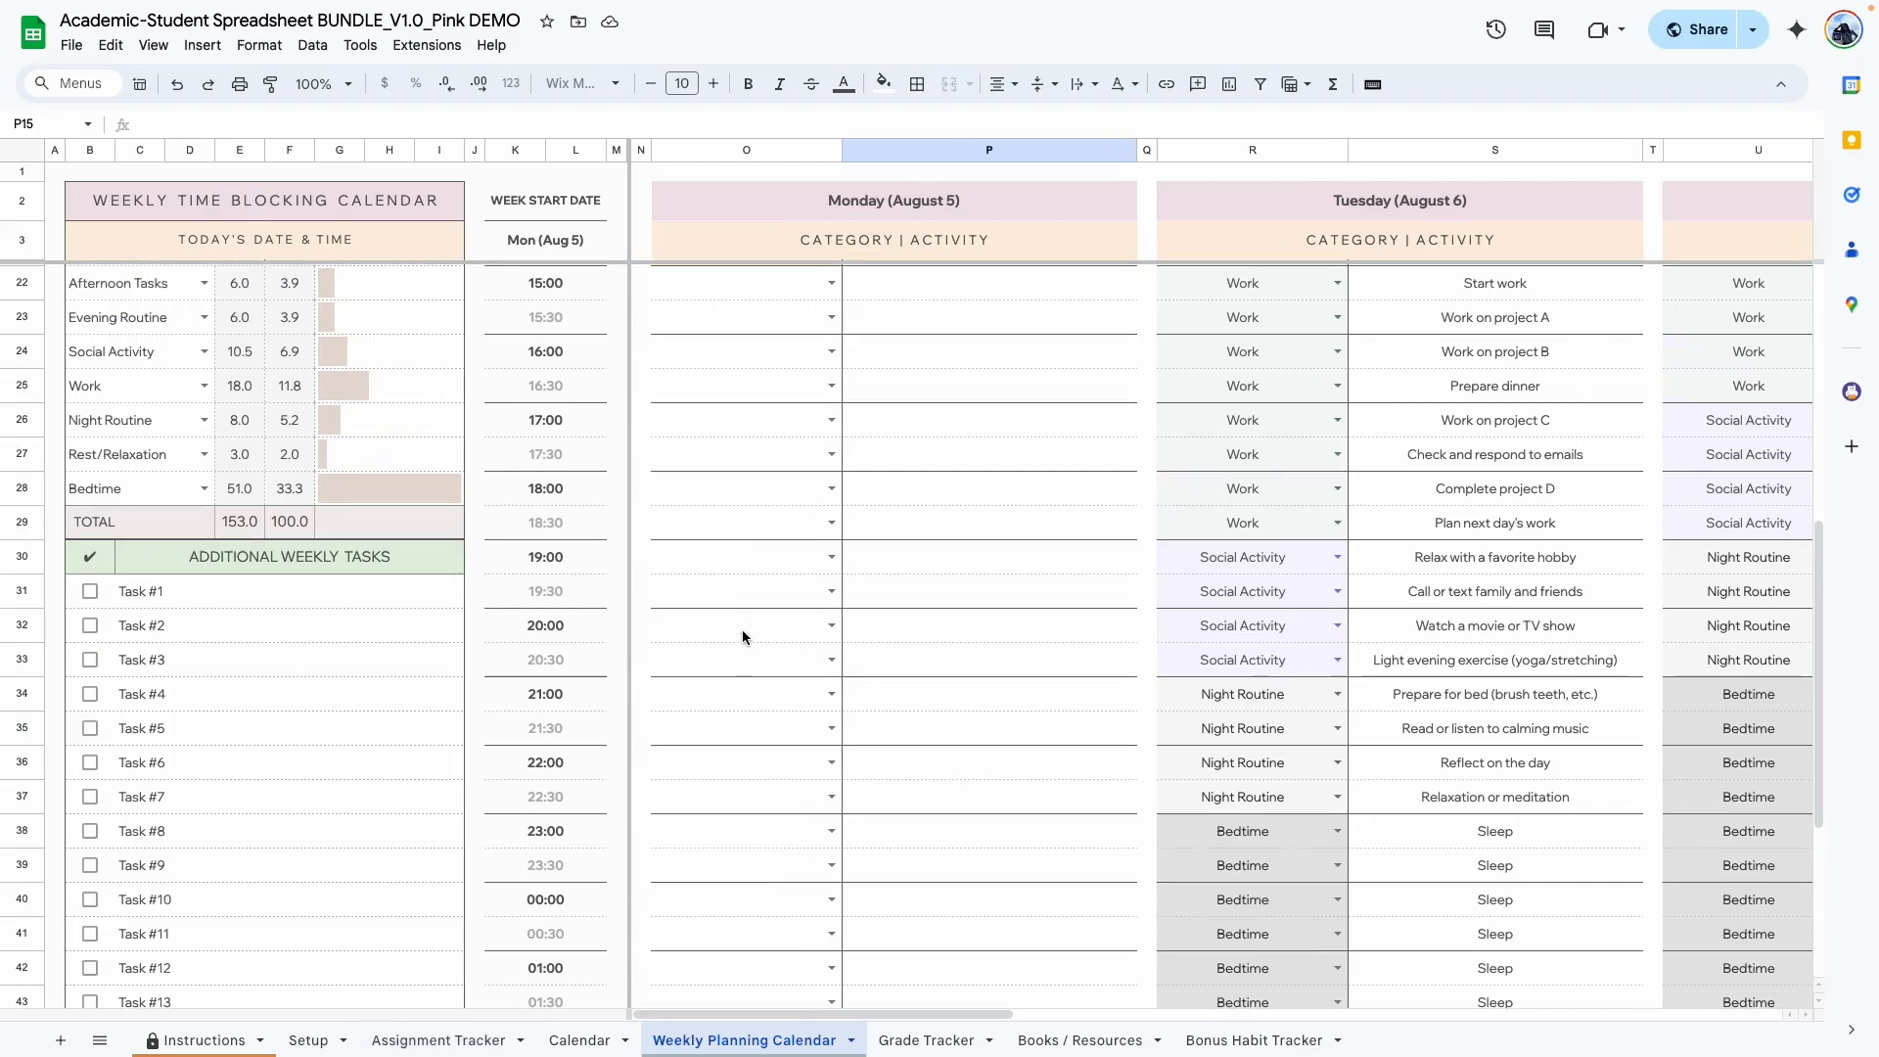
pyautogui.scroll(2, 931, 437)
pyautogui.scroll(-3, 931, 442)
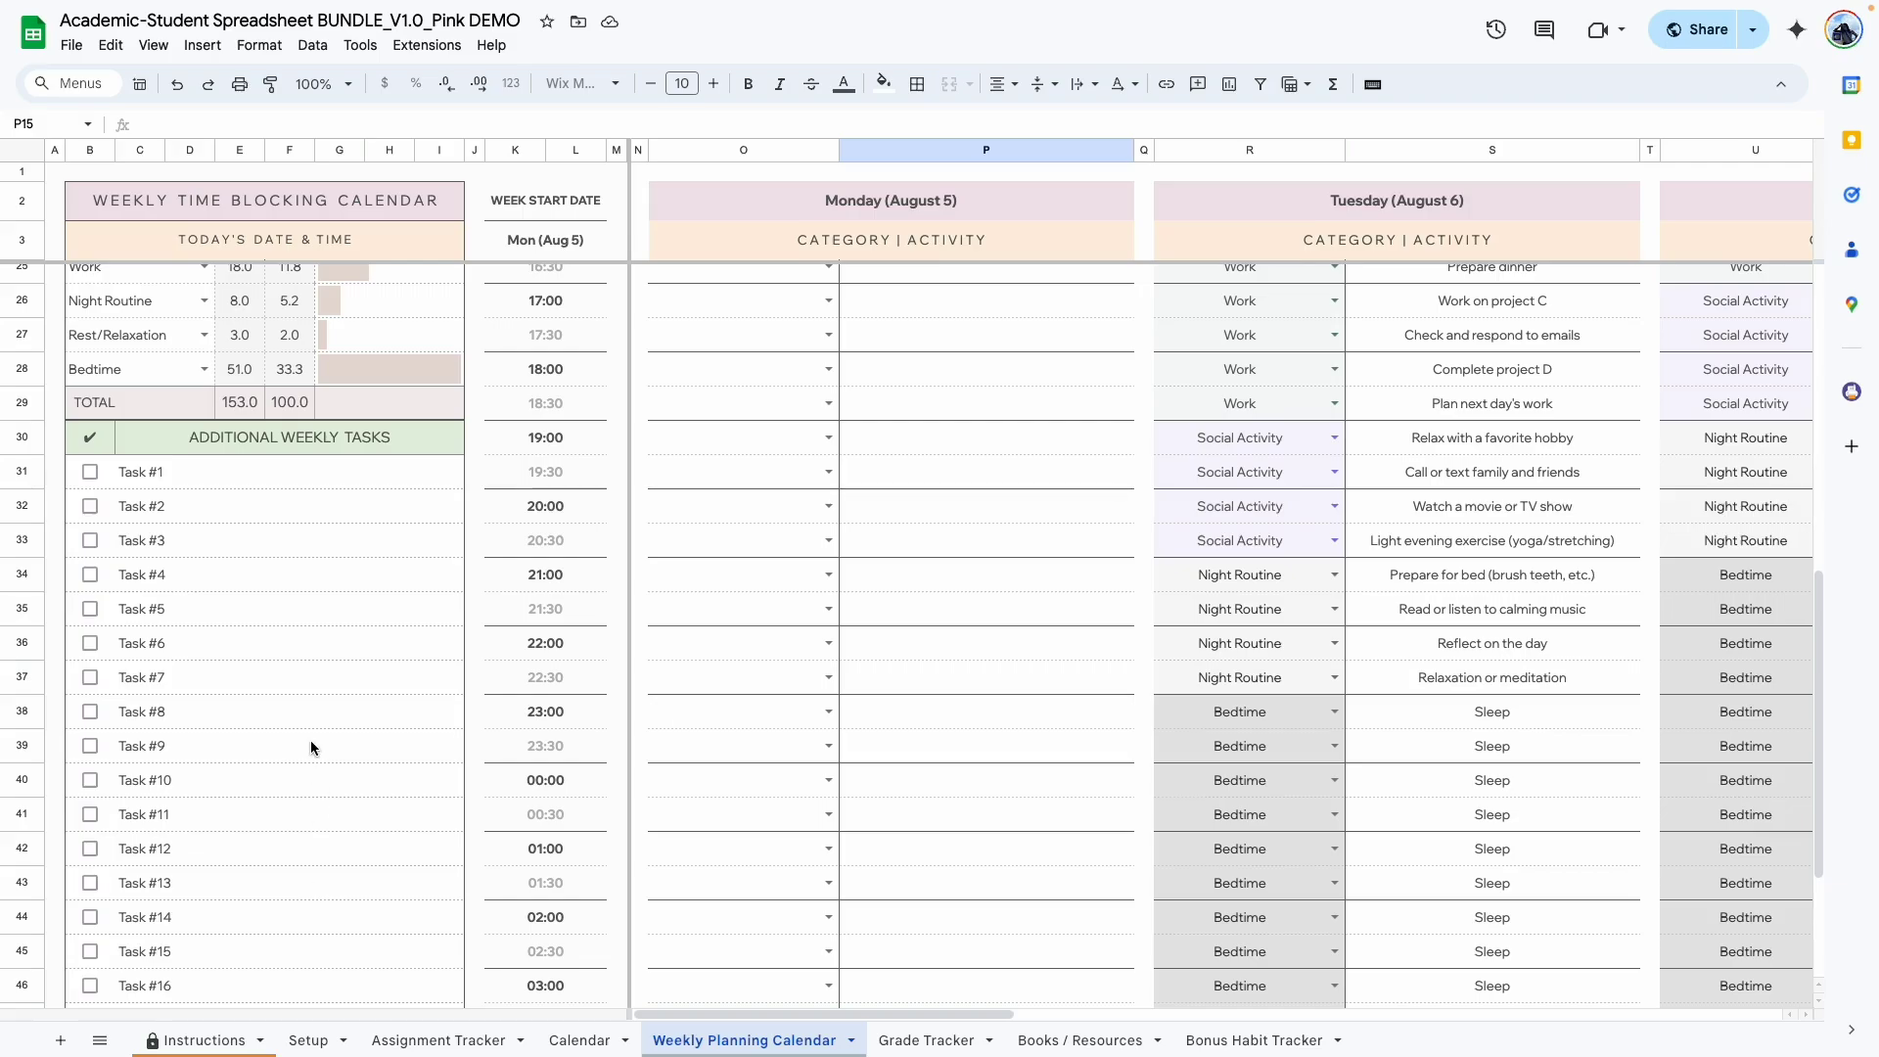
pyautogui.scroll(7, 936, 679)
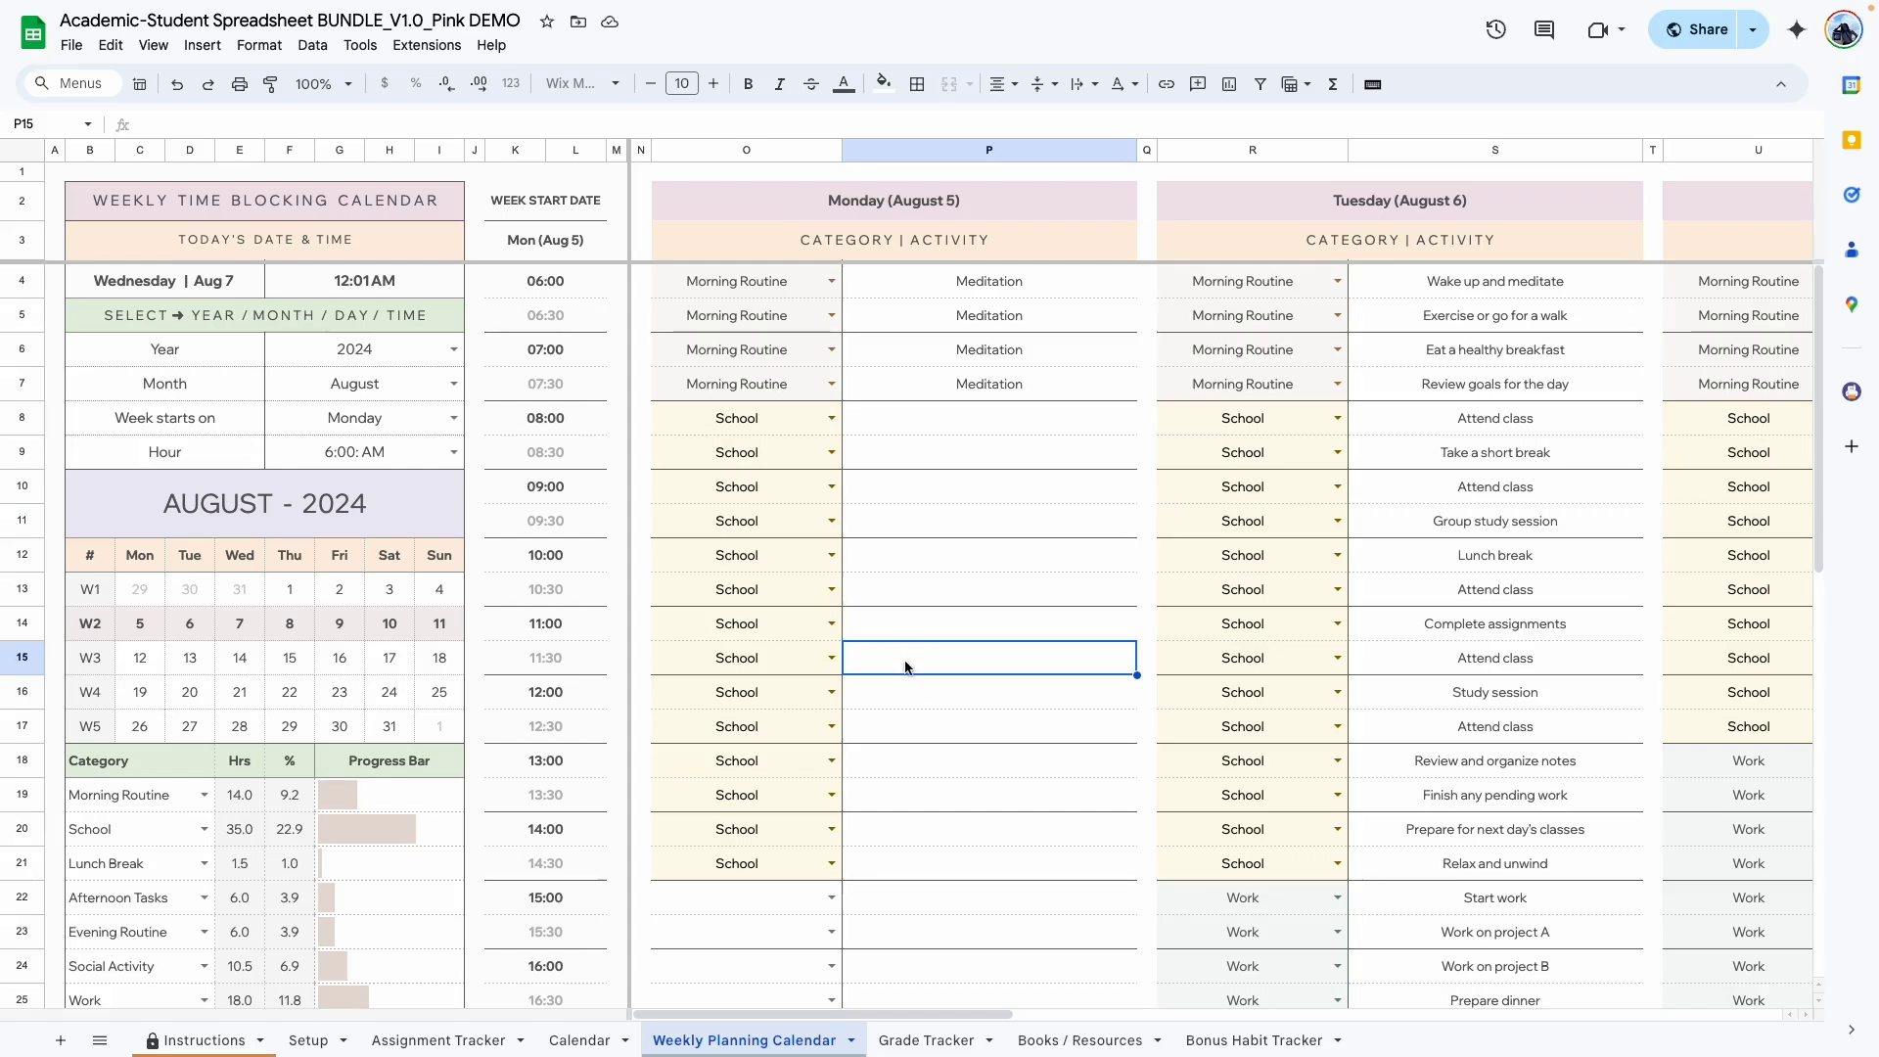
# - Set the week start date of the weekly time blocking calendar to August 12, 2024
pyautogui.doubleClick(536, 249)
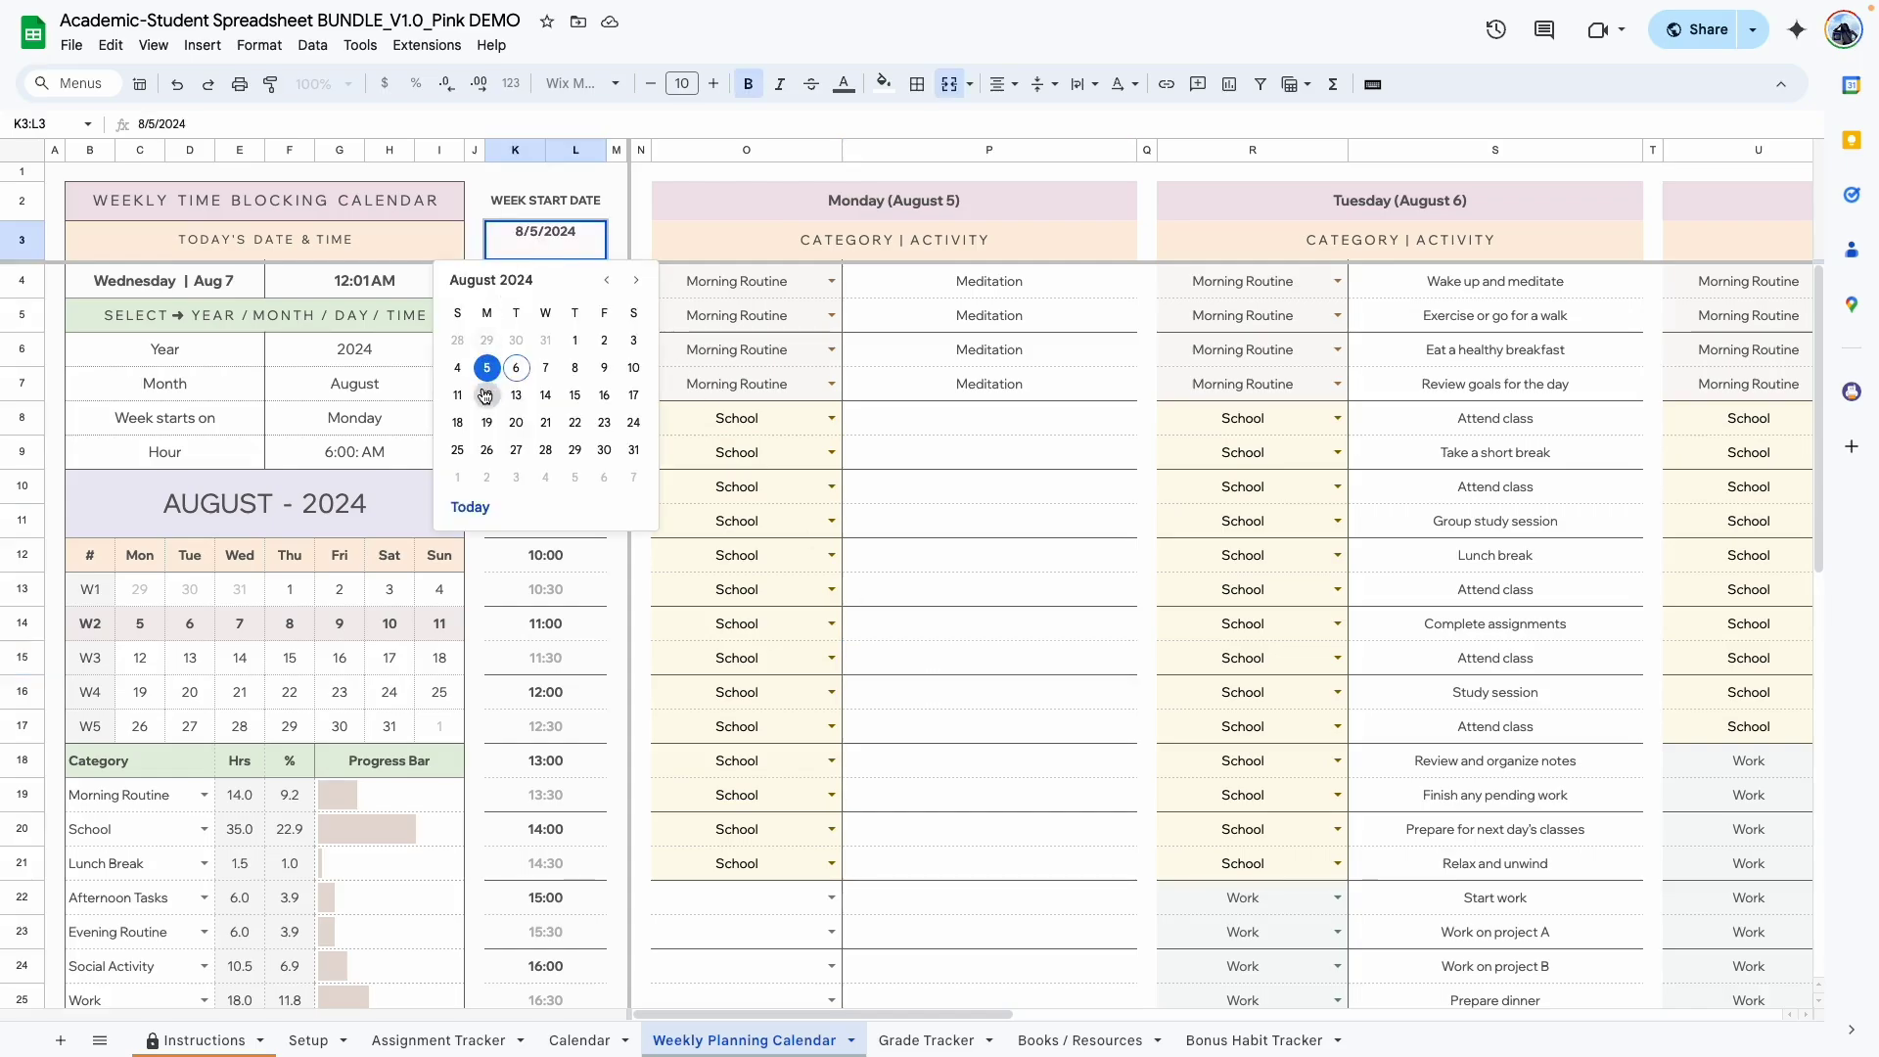
pyautogui.click(486, 397)
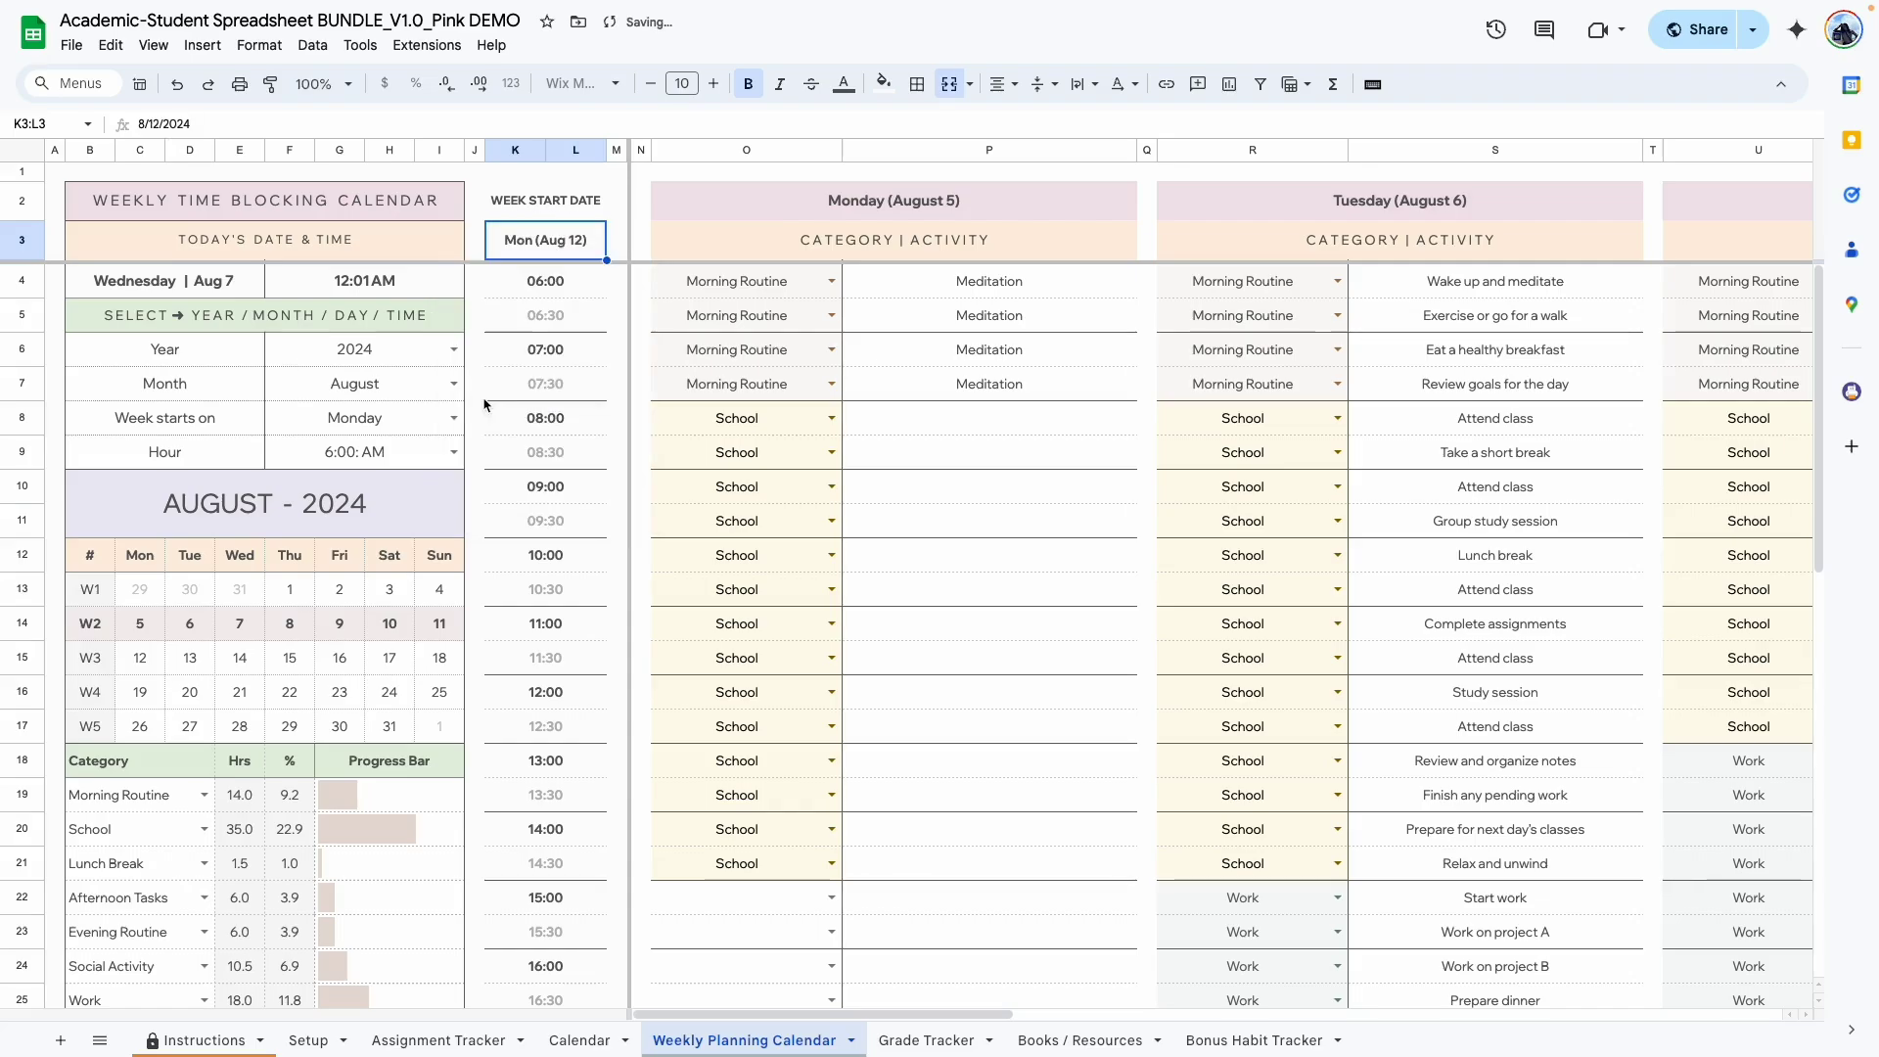
pyautogui.click(924, 621)
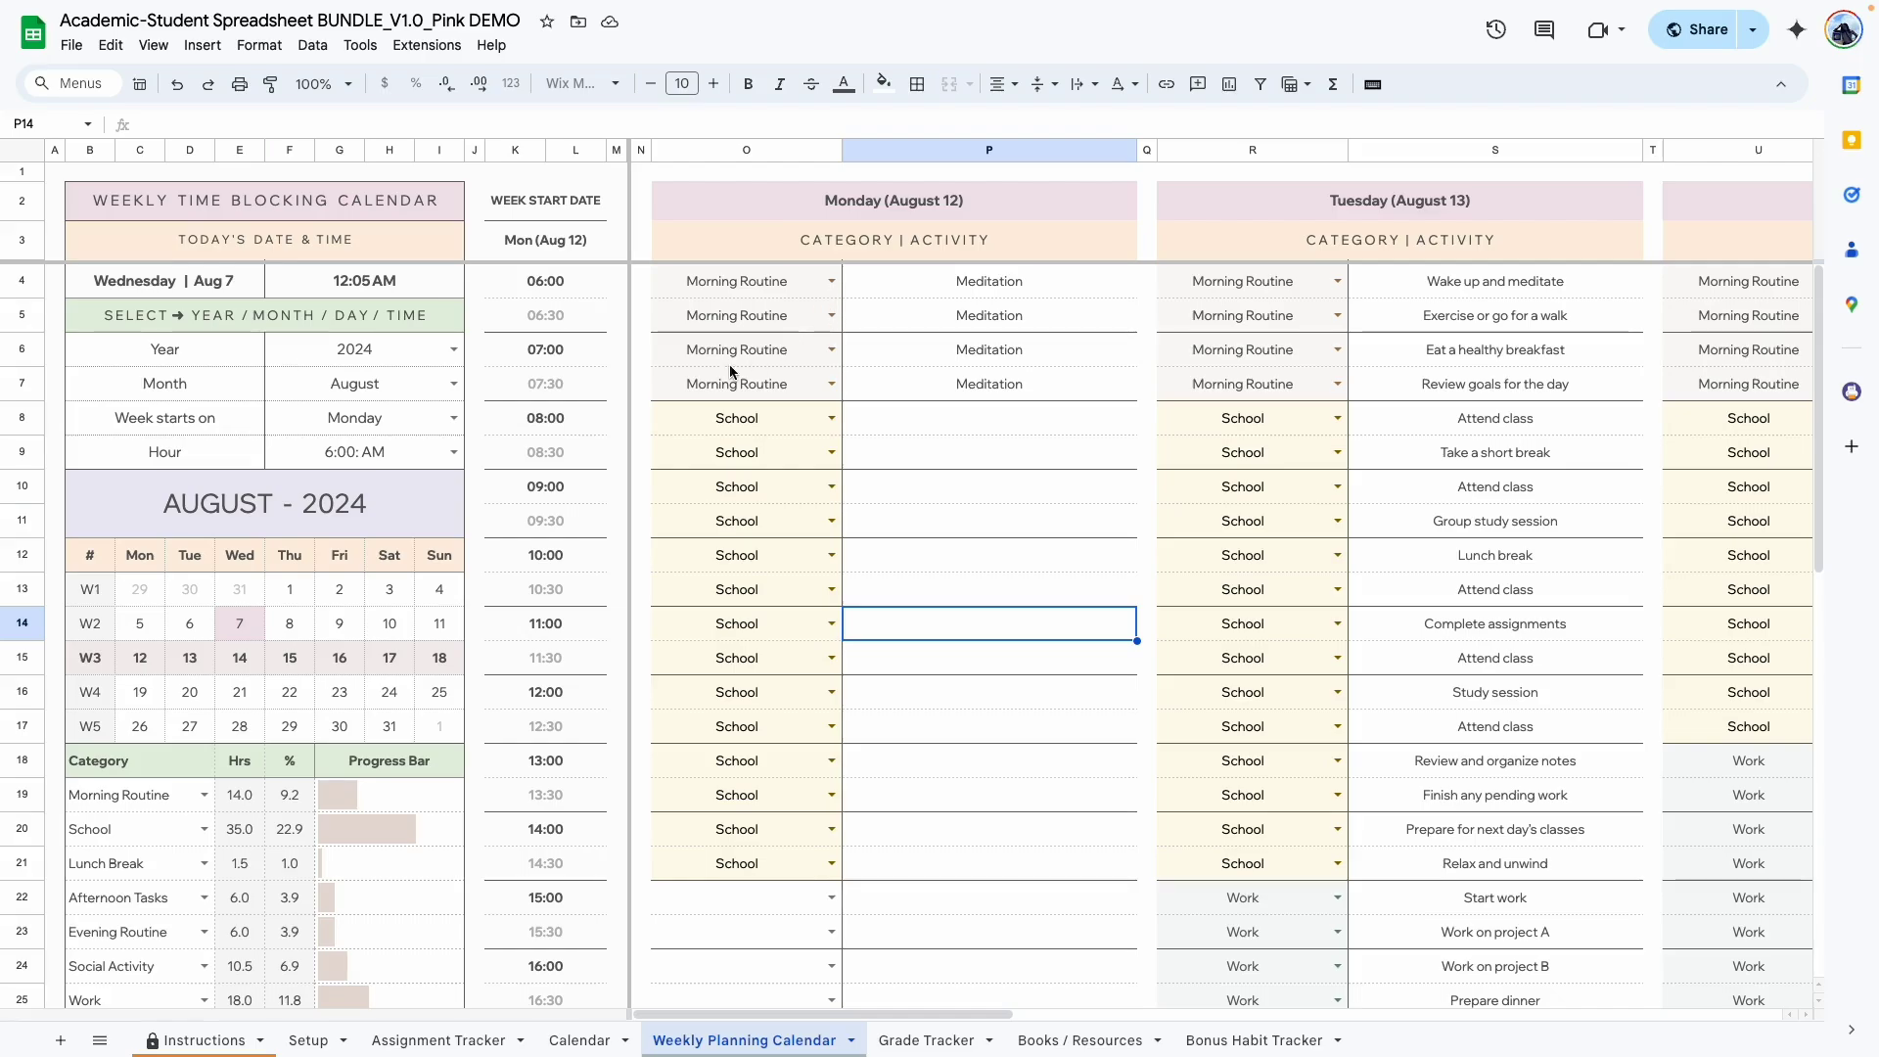
# - Clear the category and activity cells of Monday's 07:00 and 07:30 time slots
pyautogui.moveTo(678, 345); pyautogui.dragTo(989, 397)
pyautogui.press('Delete')
pyautogui.click(940, 452)
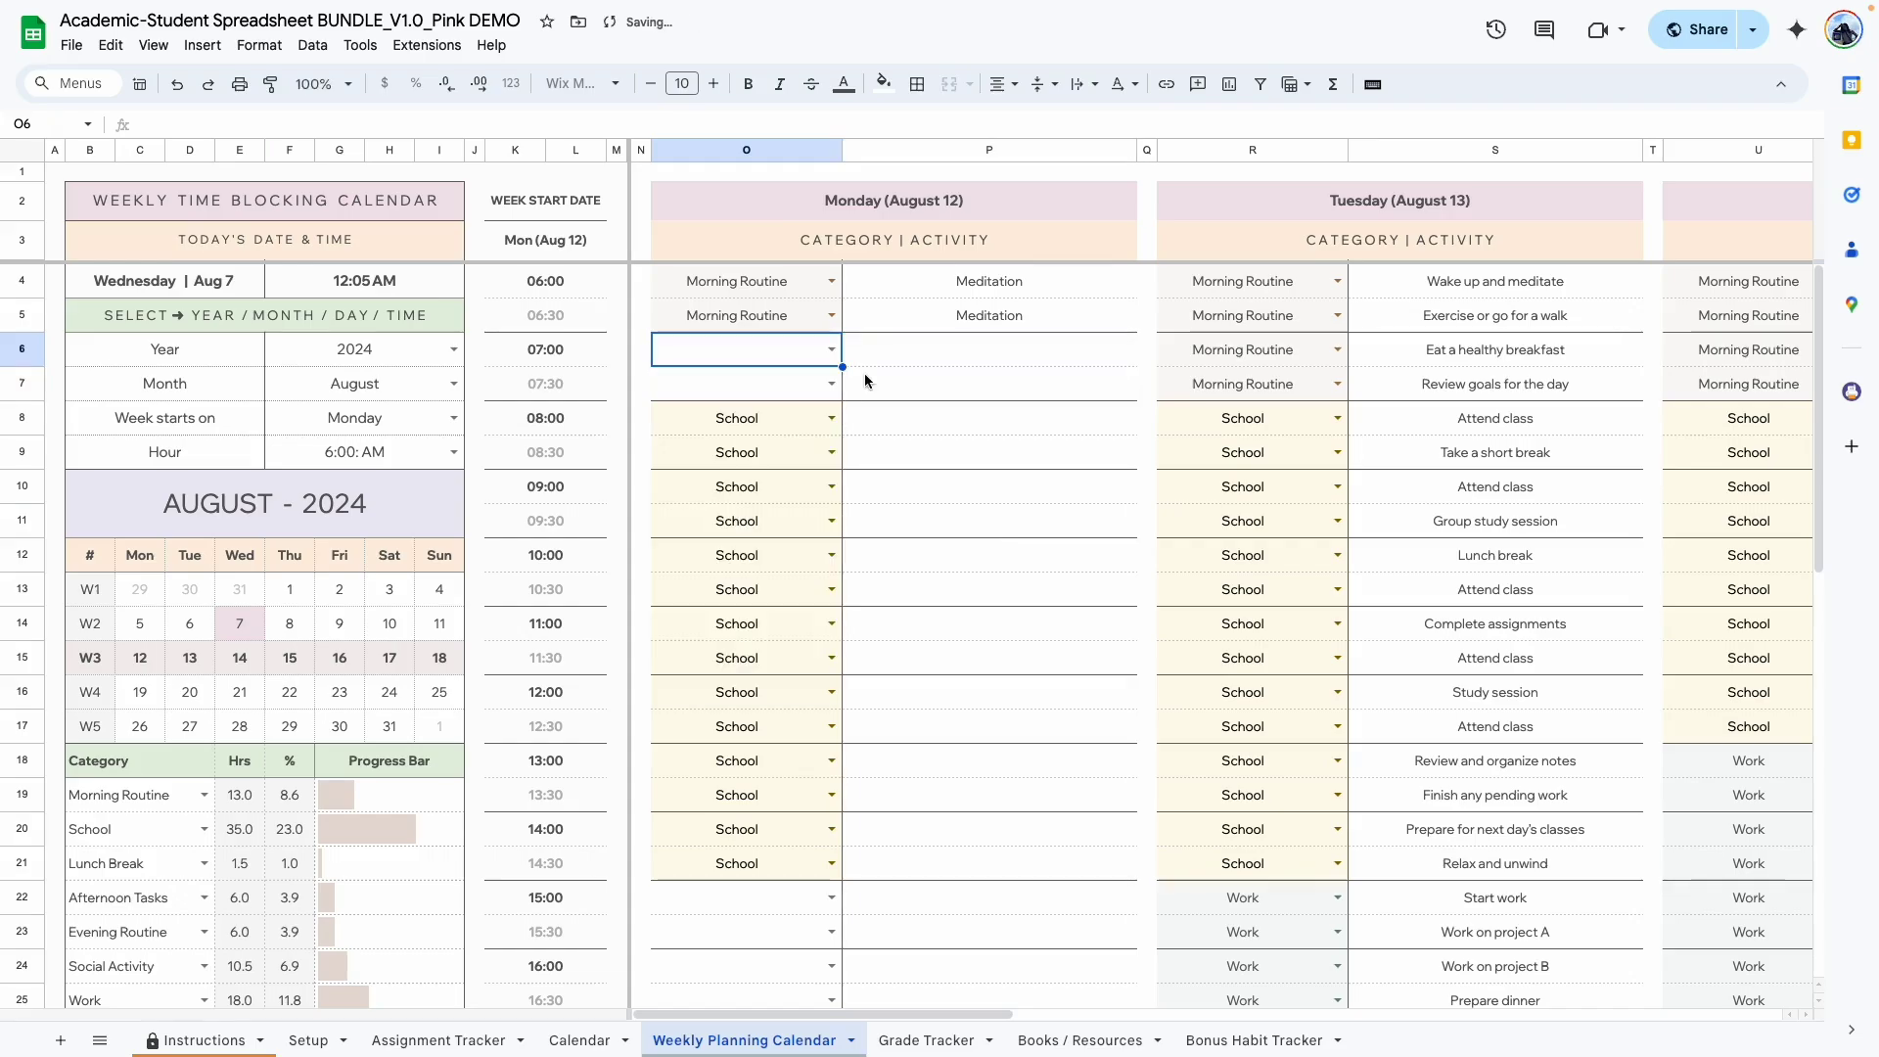
# - Set the category of Monday's 07:00 and 07:30 time slots to Work
pyautogui.click(831, 350)
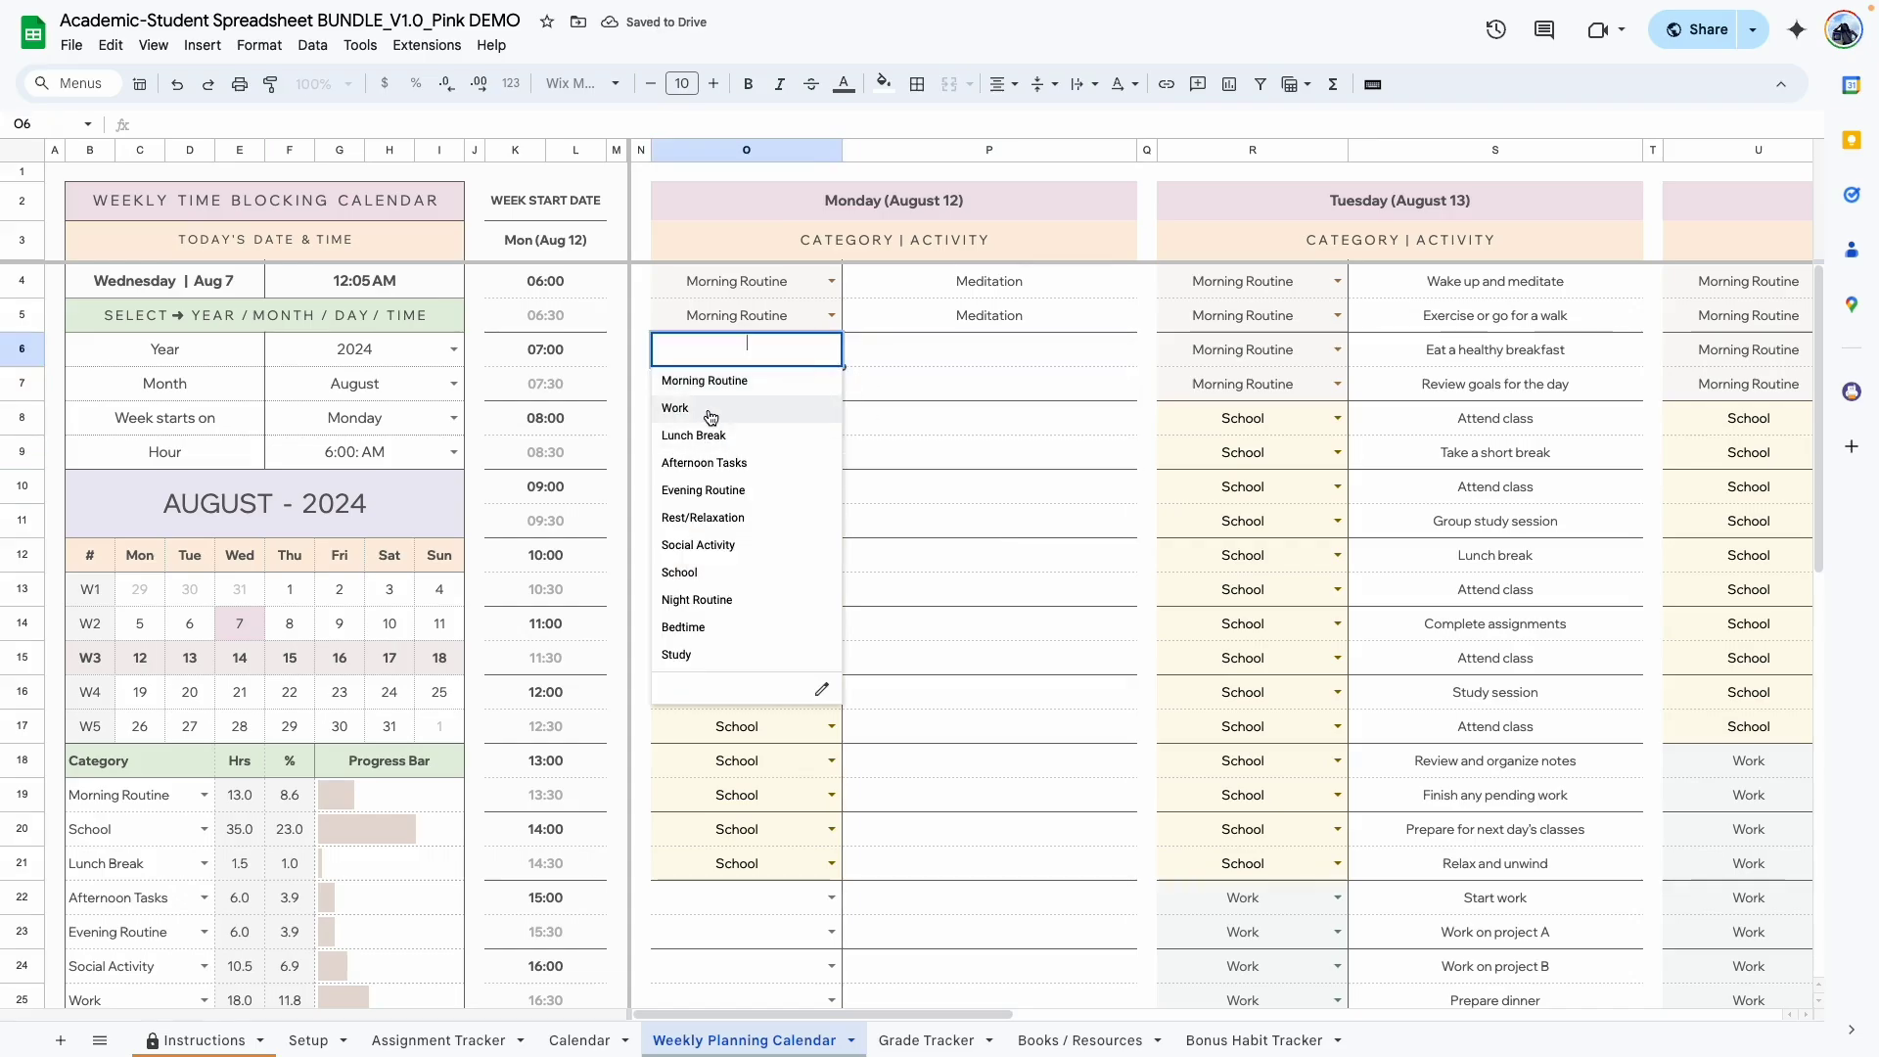
pyautogui.click(695, 411)
pyautogui.click(831, 384)
pyautogui.click(695, 438)
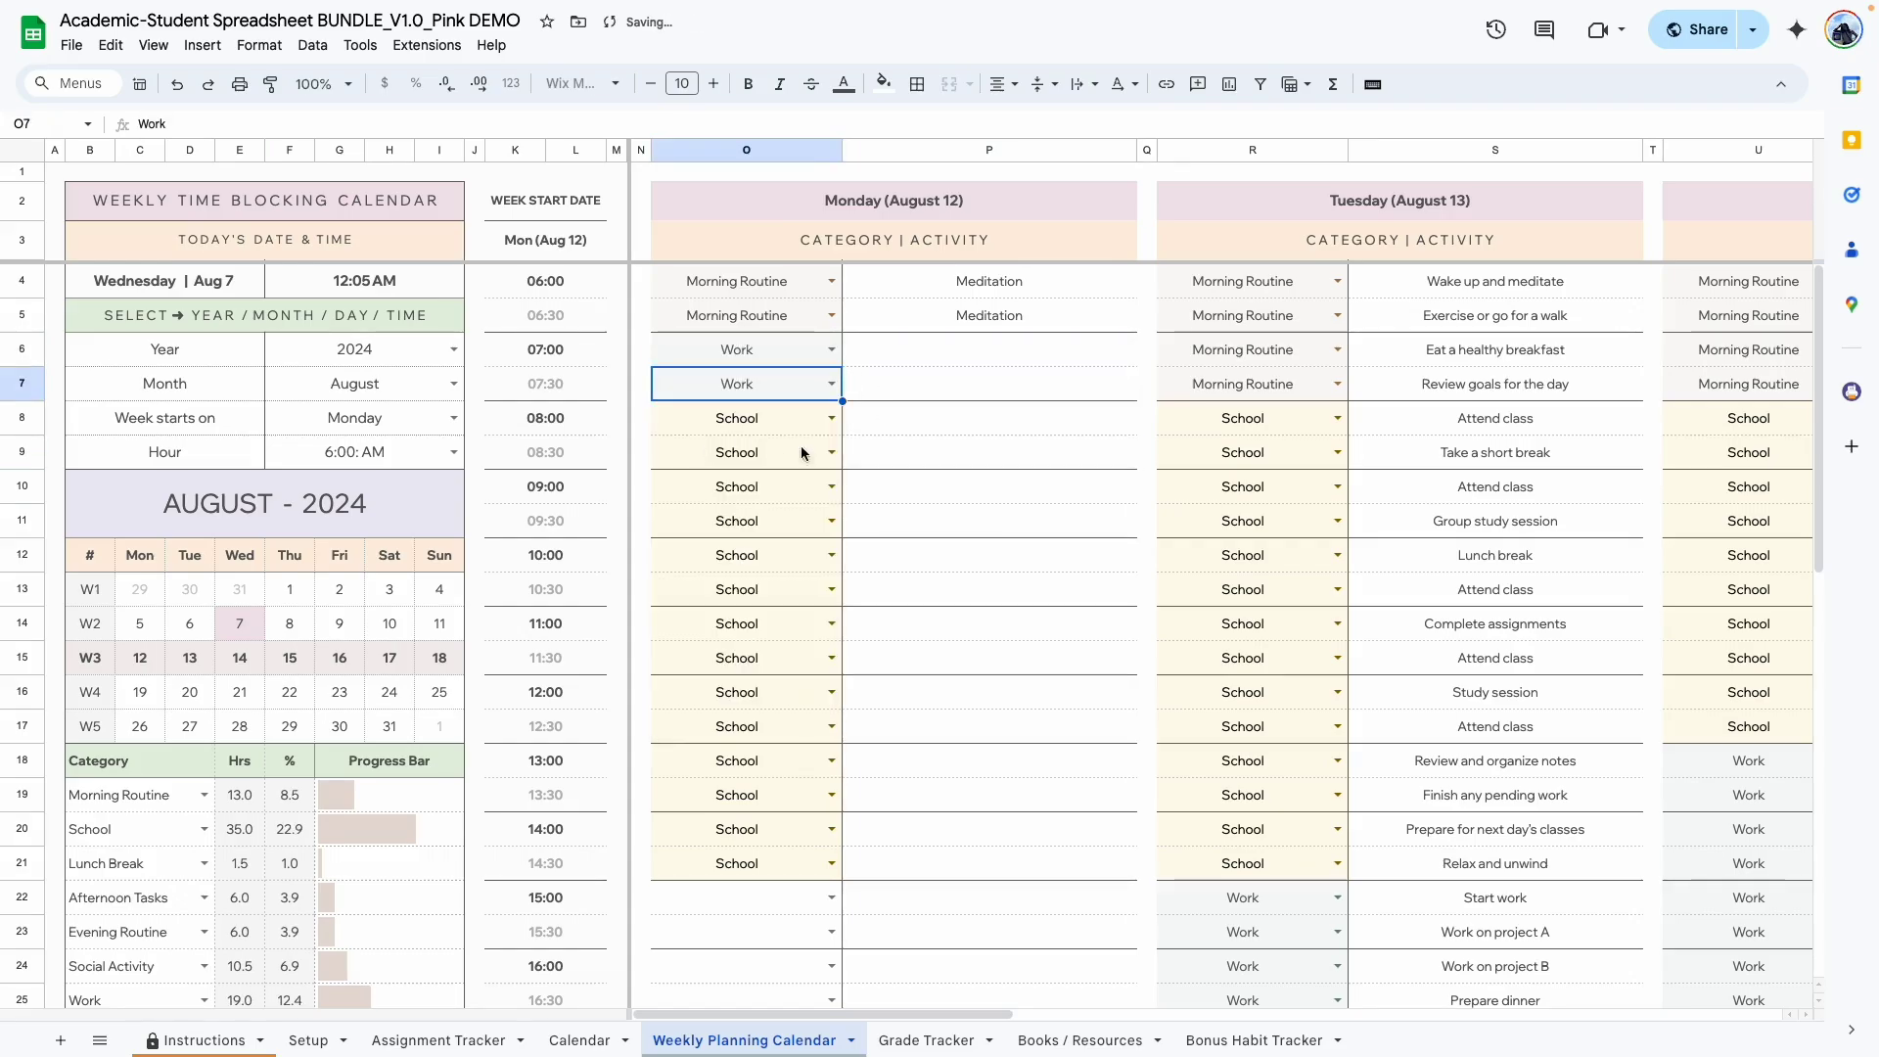
pyautogui.click(955, 532)
pyautogui.click(906, 734)
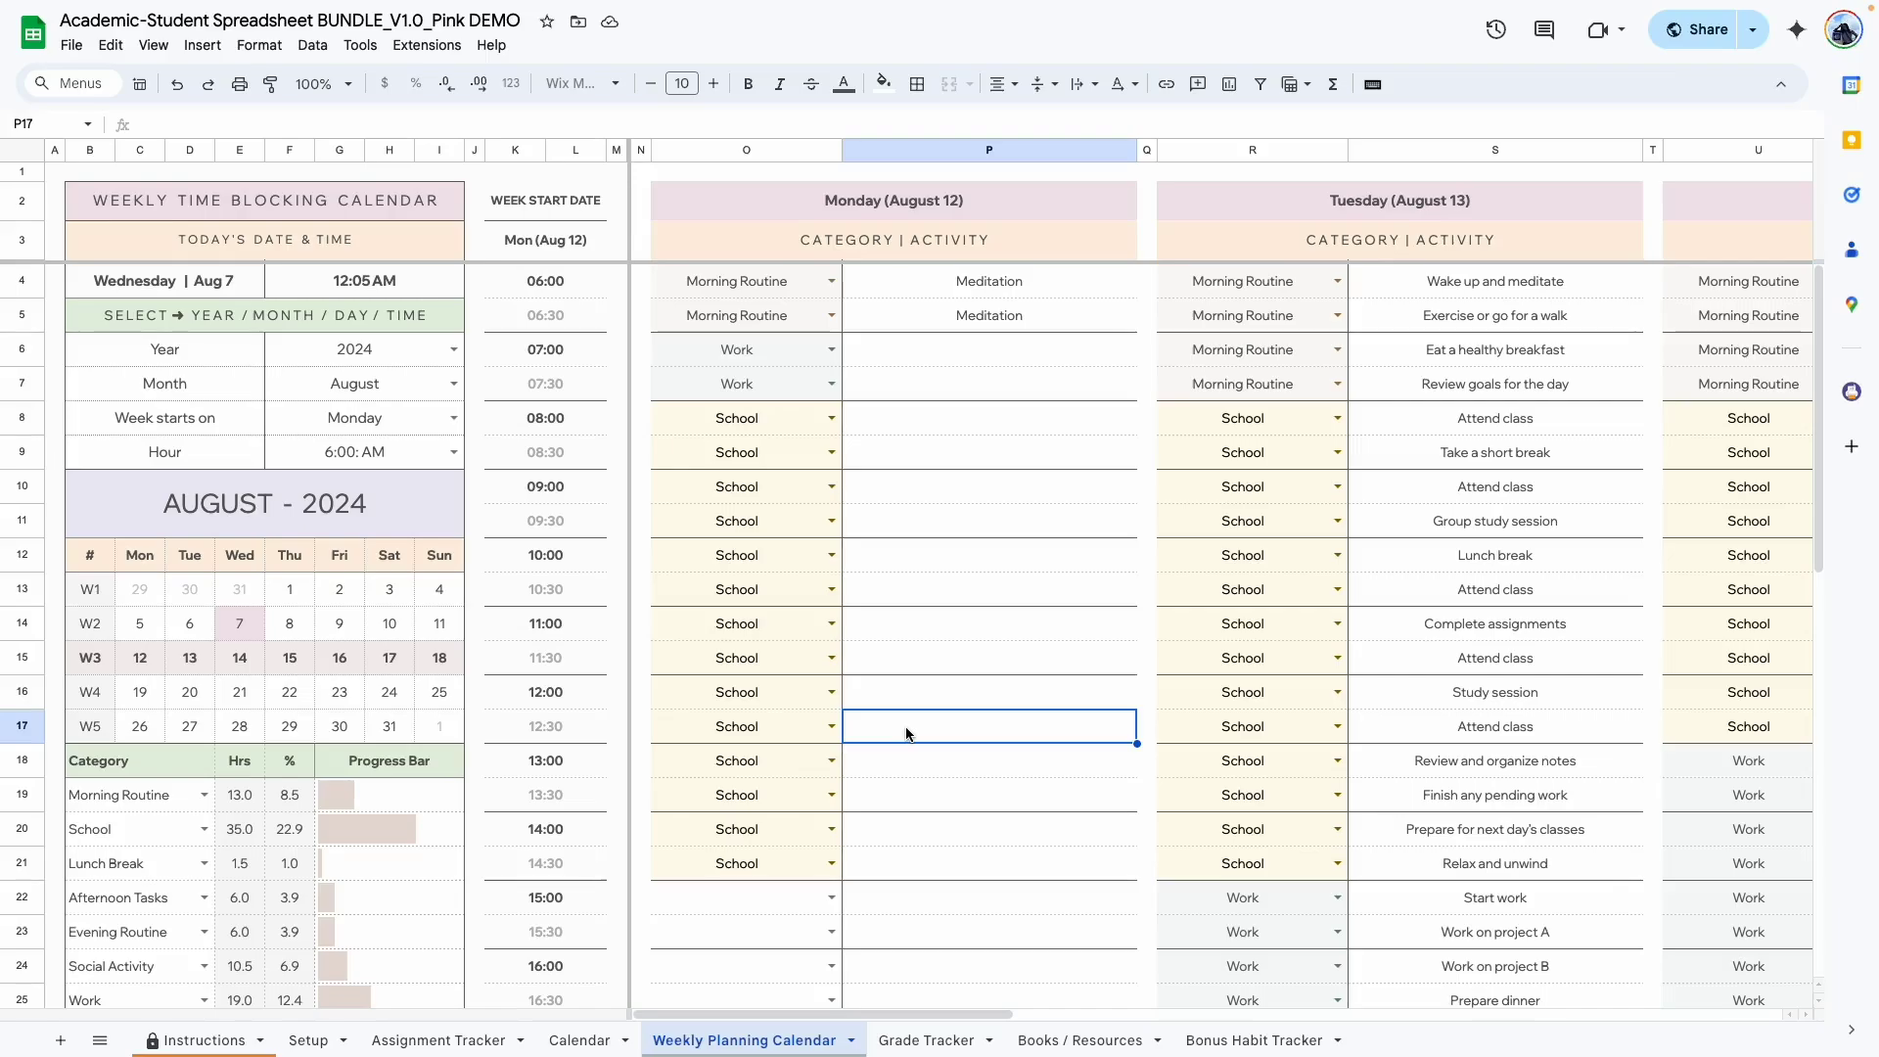
# - Examine the grade and grade points lists in the Setup sheet, and the GPA chart and course list in the Grade Tracker
pyautogui.hotkey('ctrl', 'shift', 'pagedown')
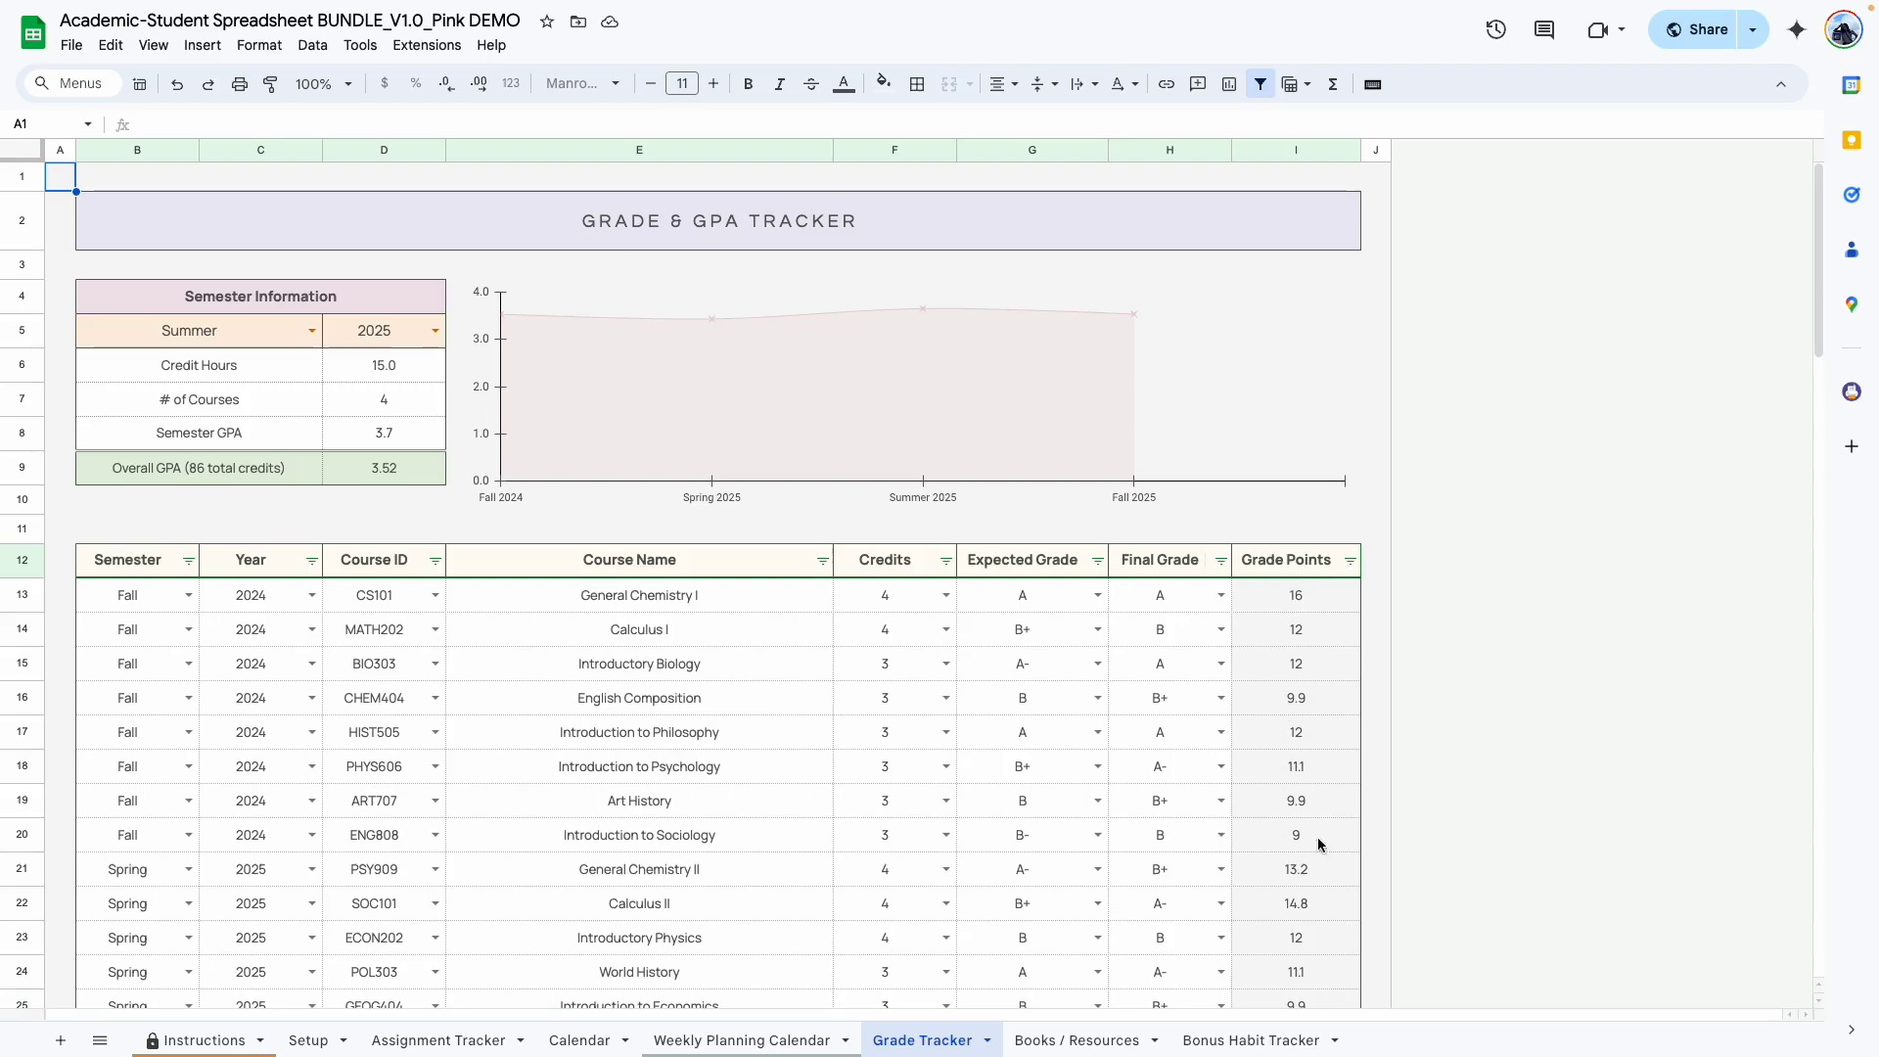
pyautogui.click(312, 1042)
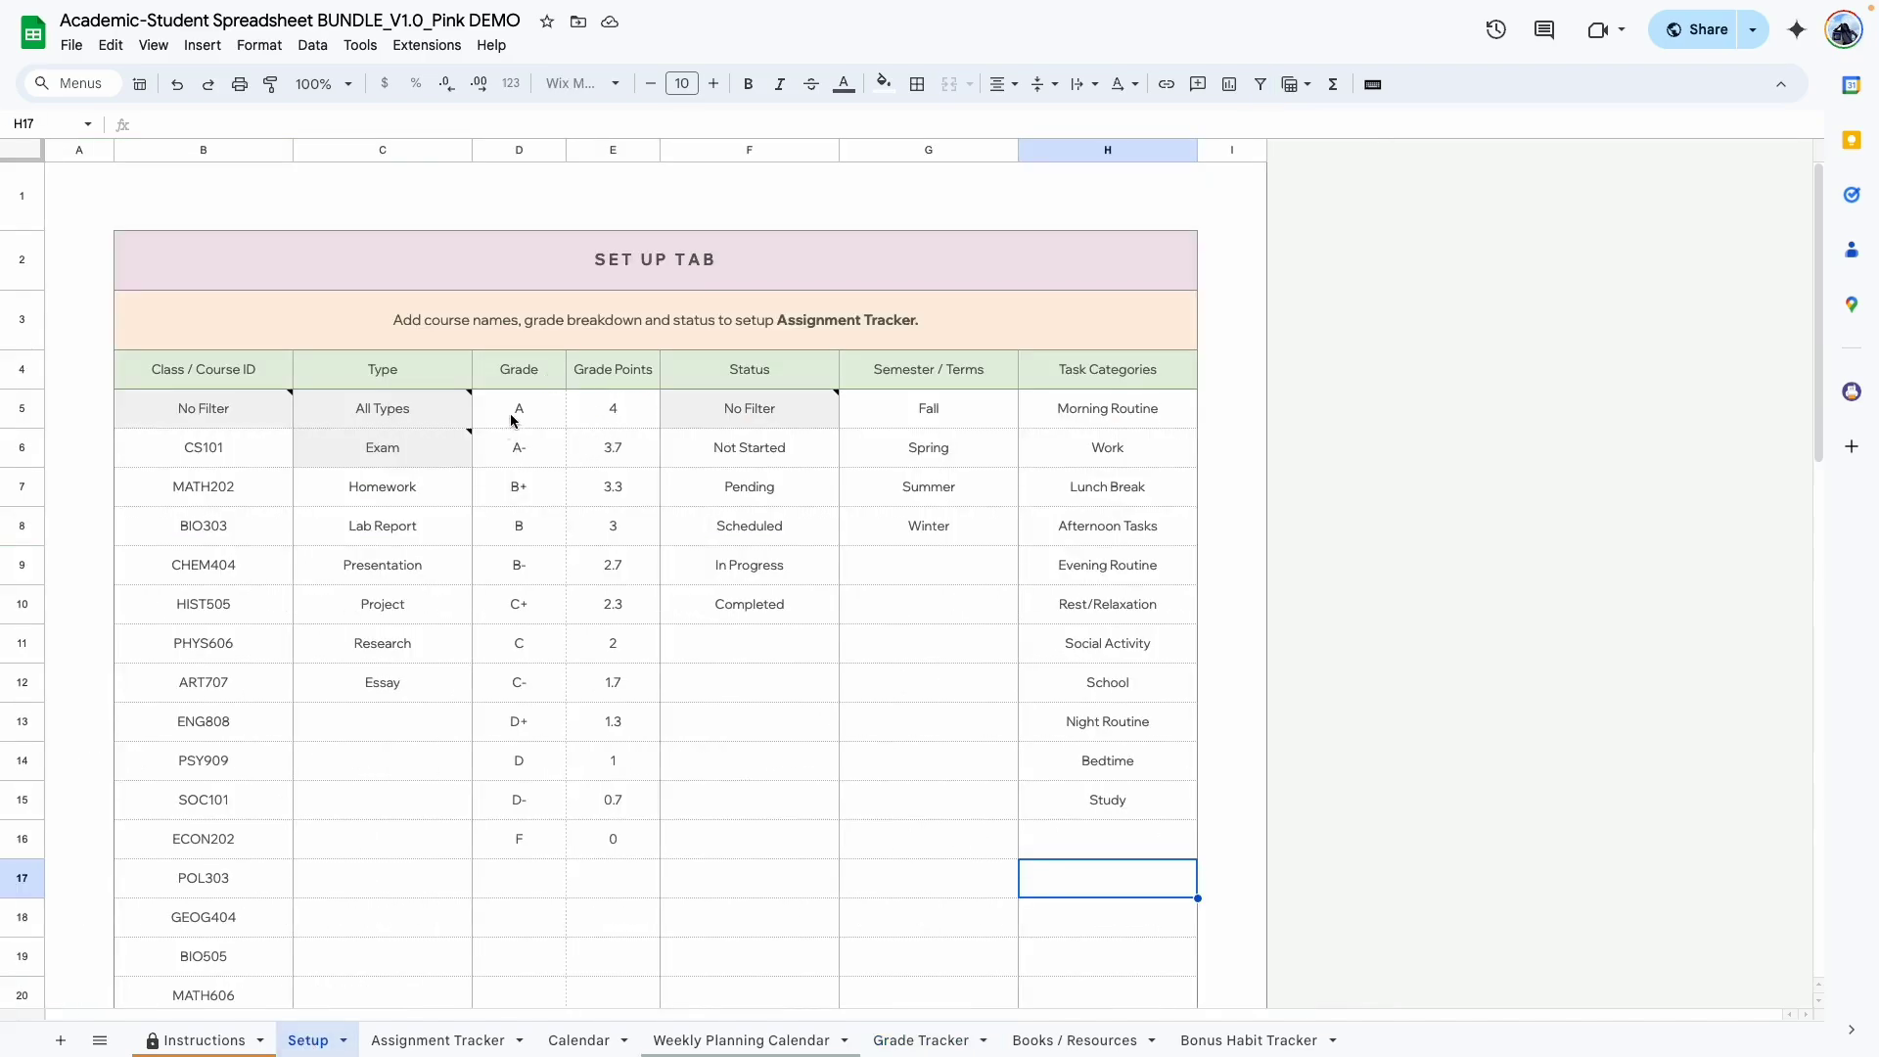
pyautogui.click(613, 956)
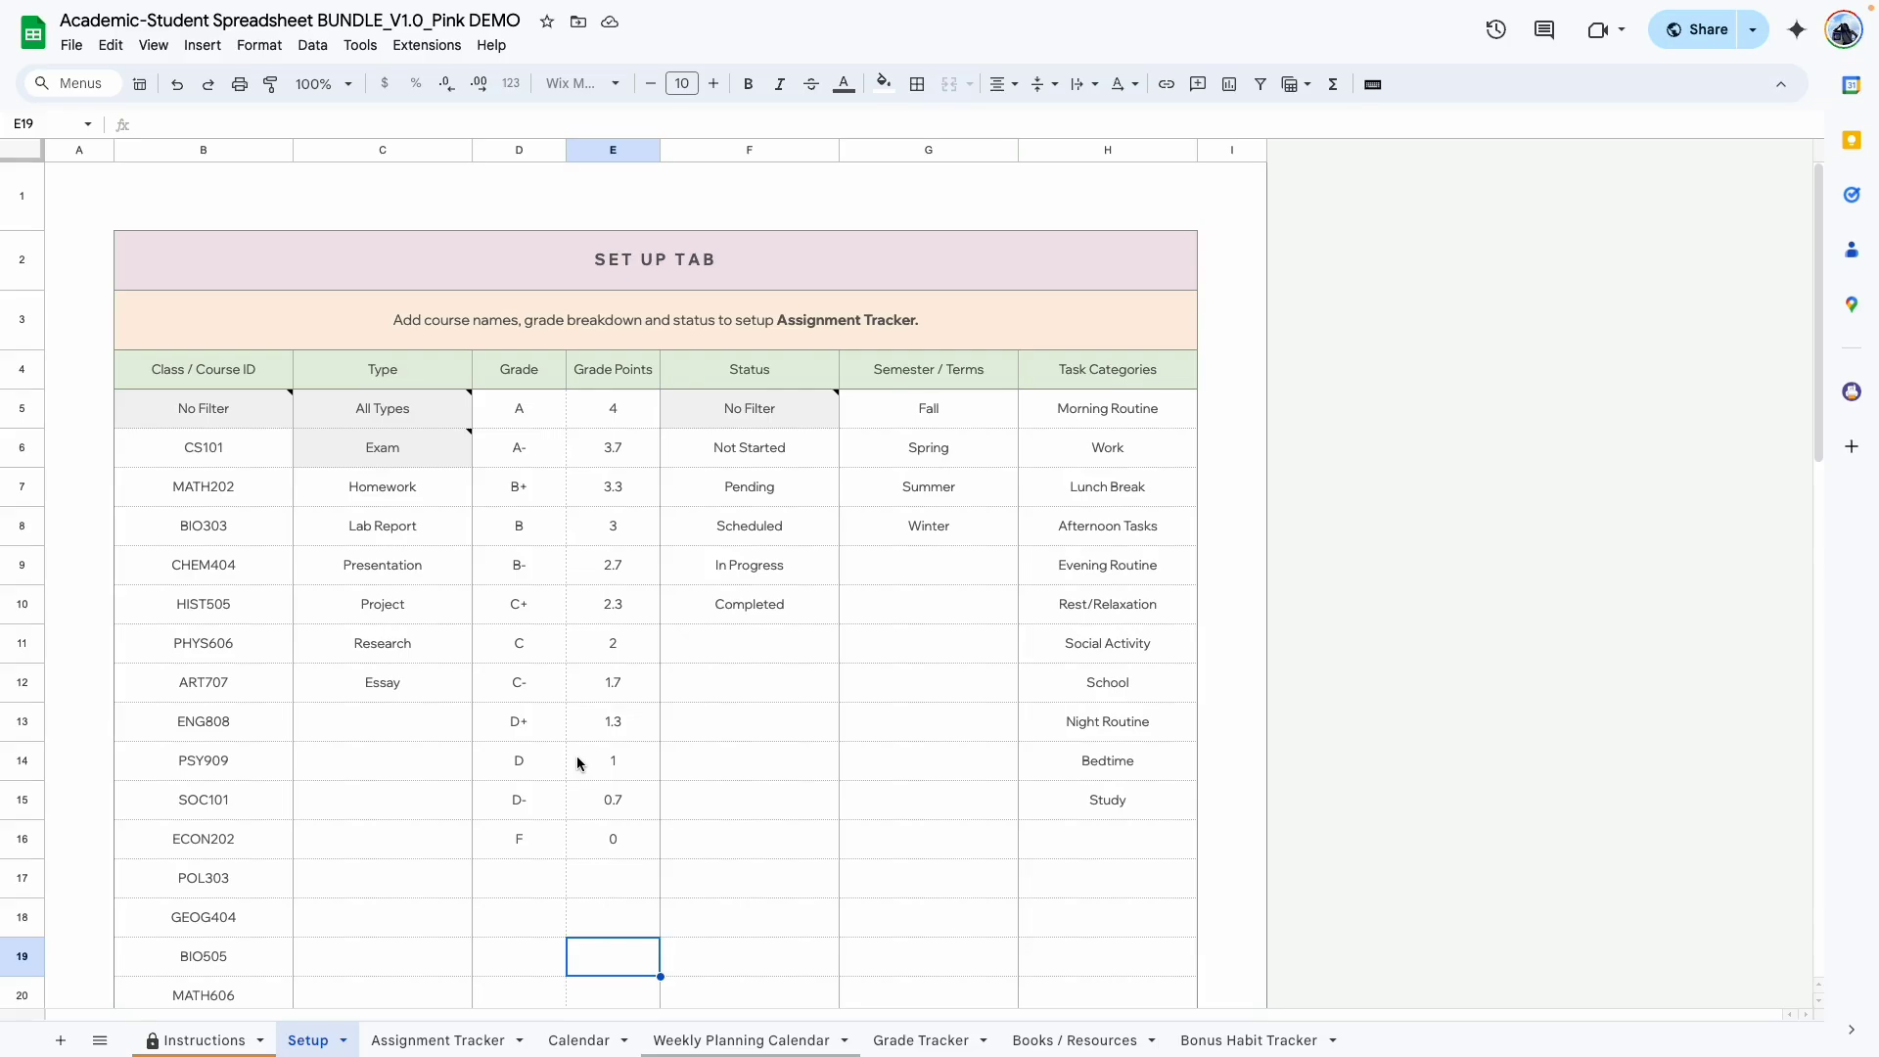
pyautogui.click(921, 1041)
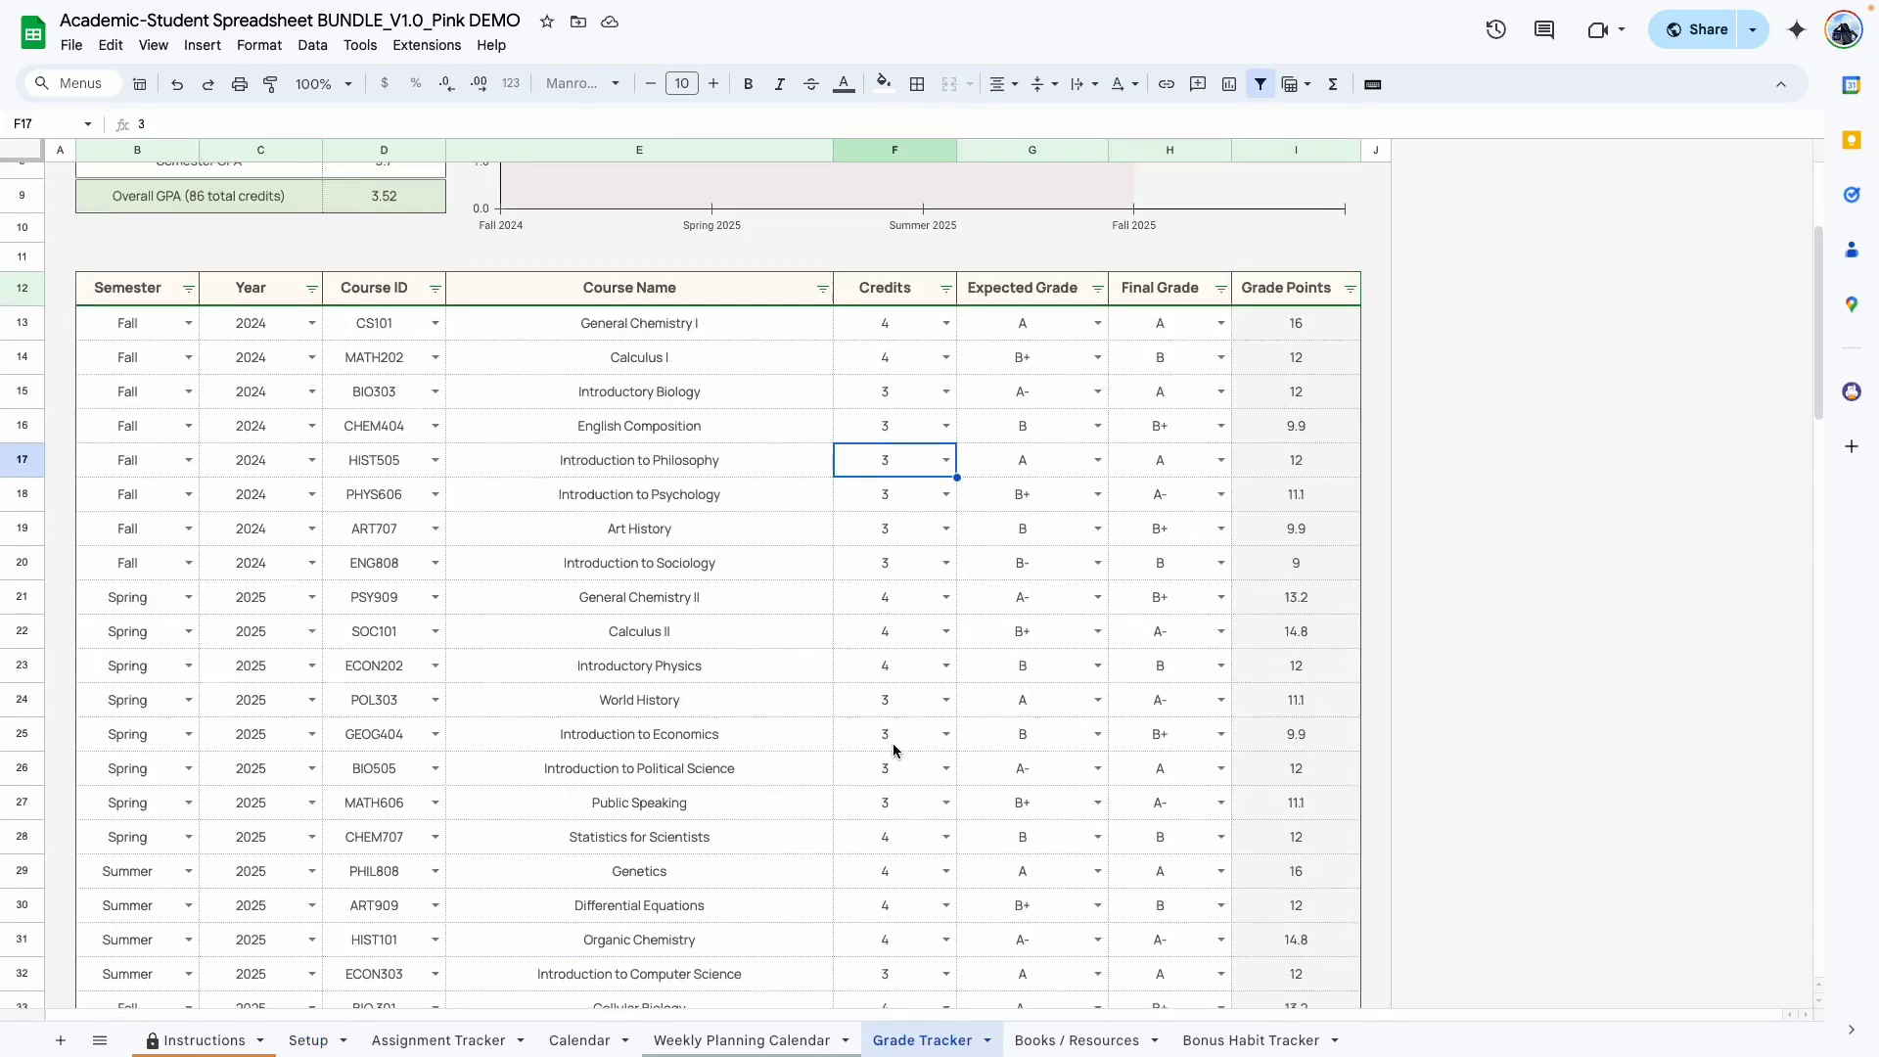
pyautogui.scroll(3, 985, 560)
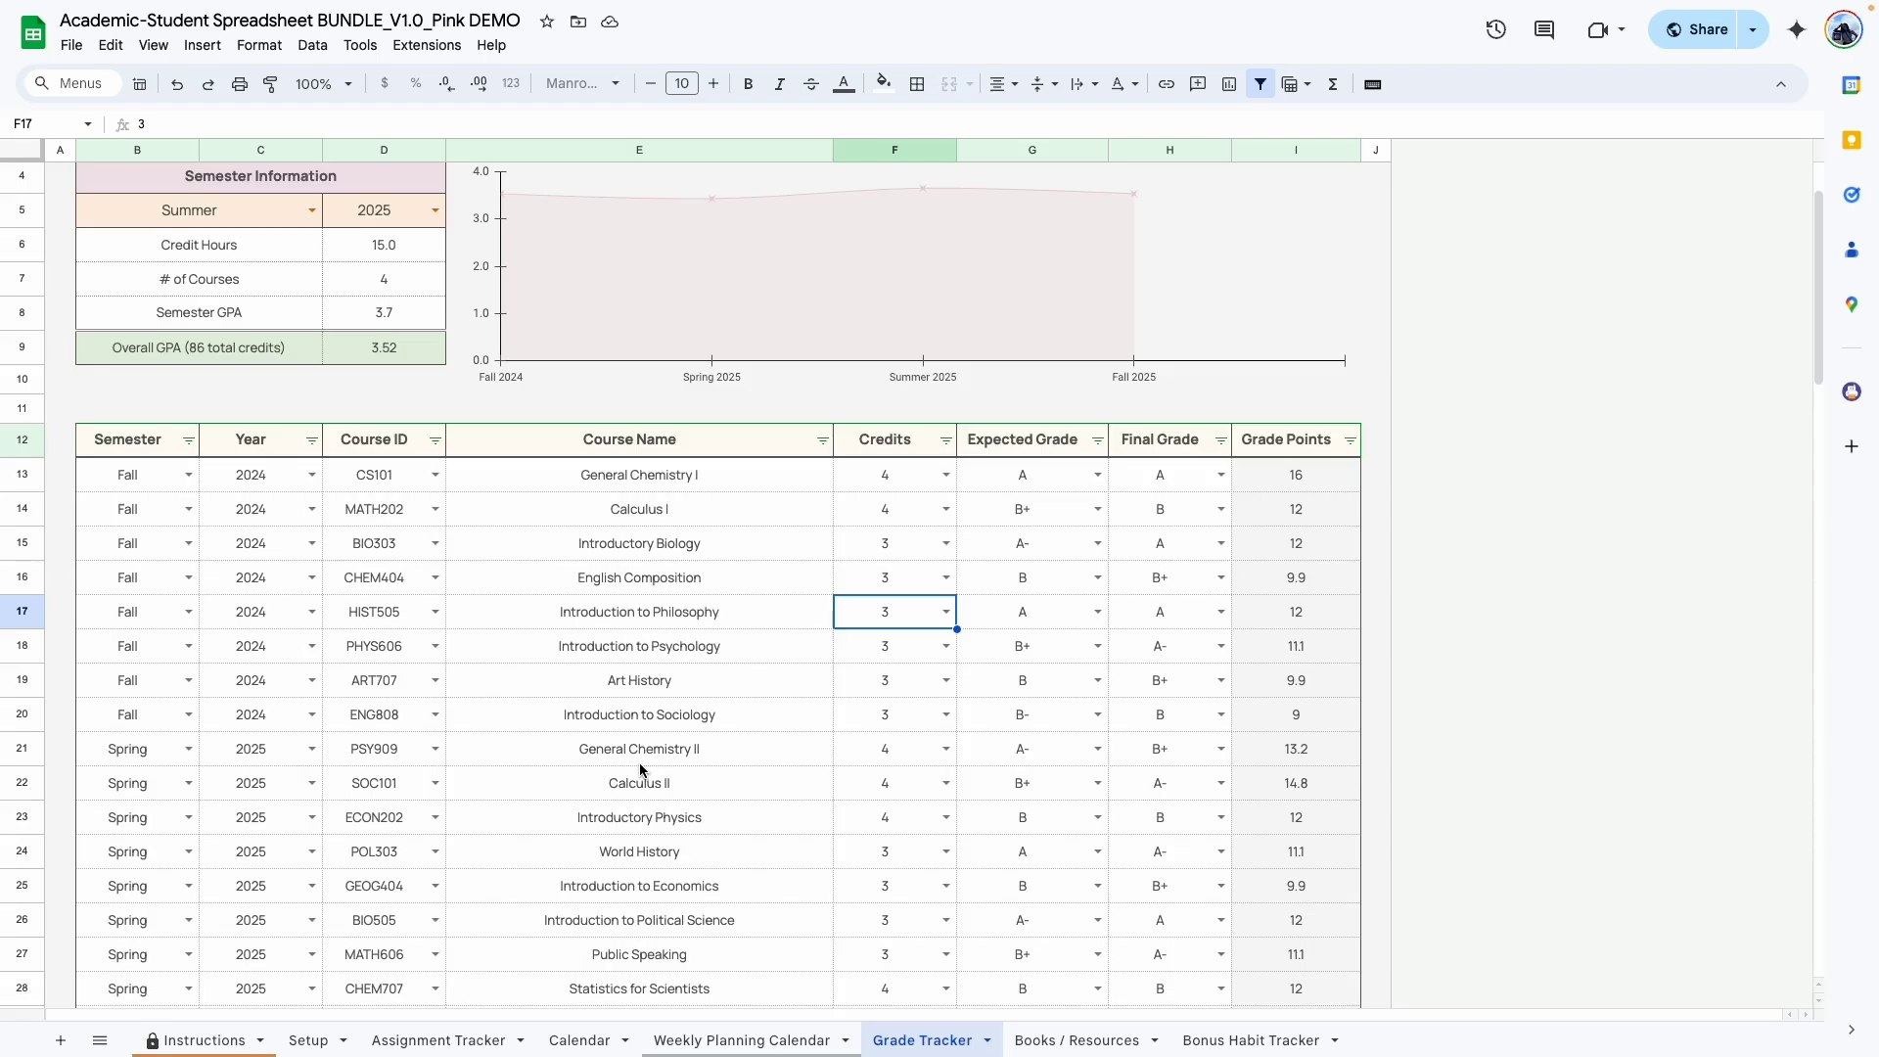
pyautogui.scroll(2, 641, 771)
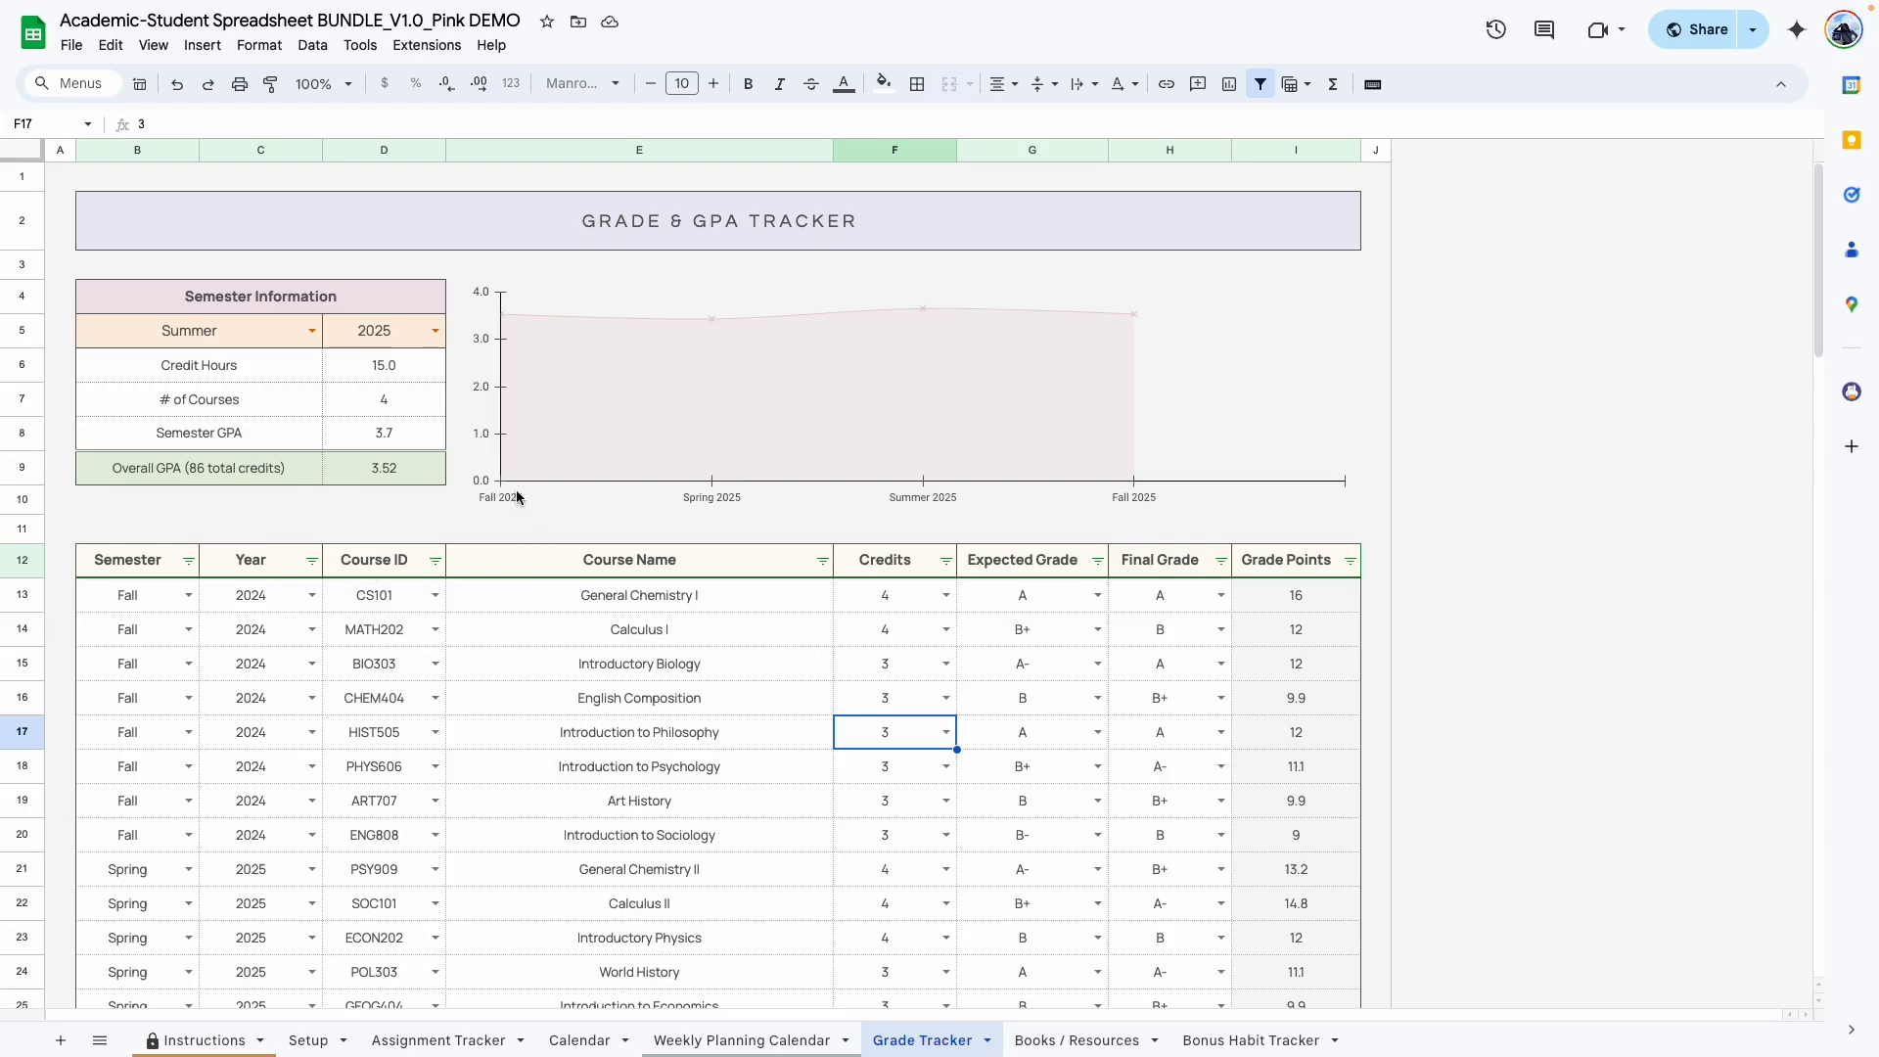
pyautogui.click(503, 321)
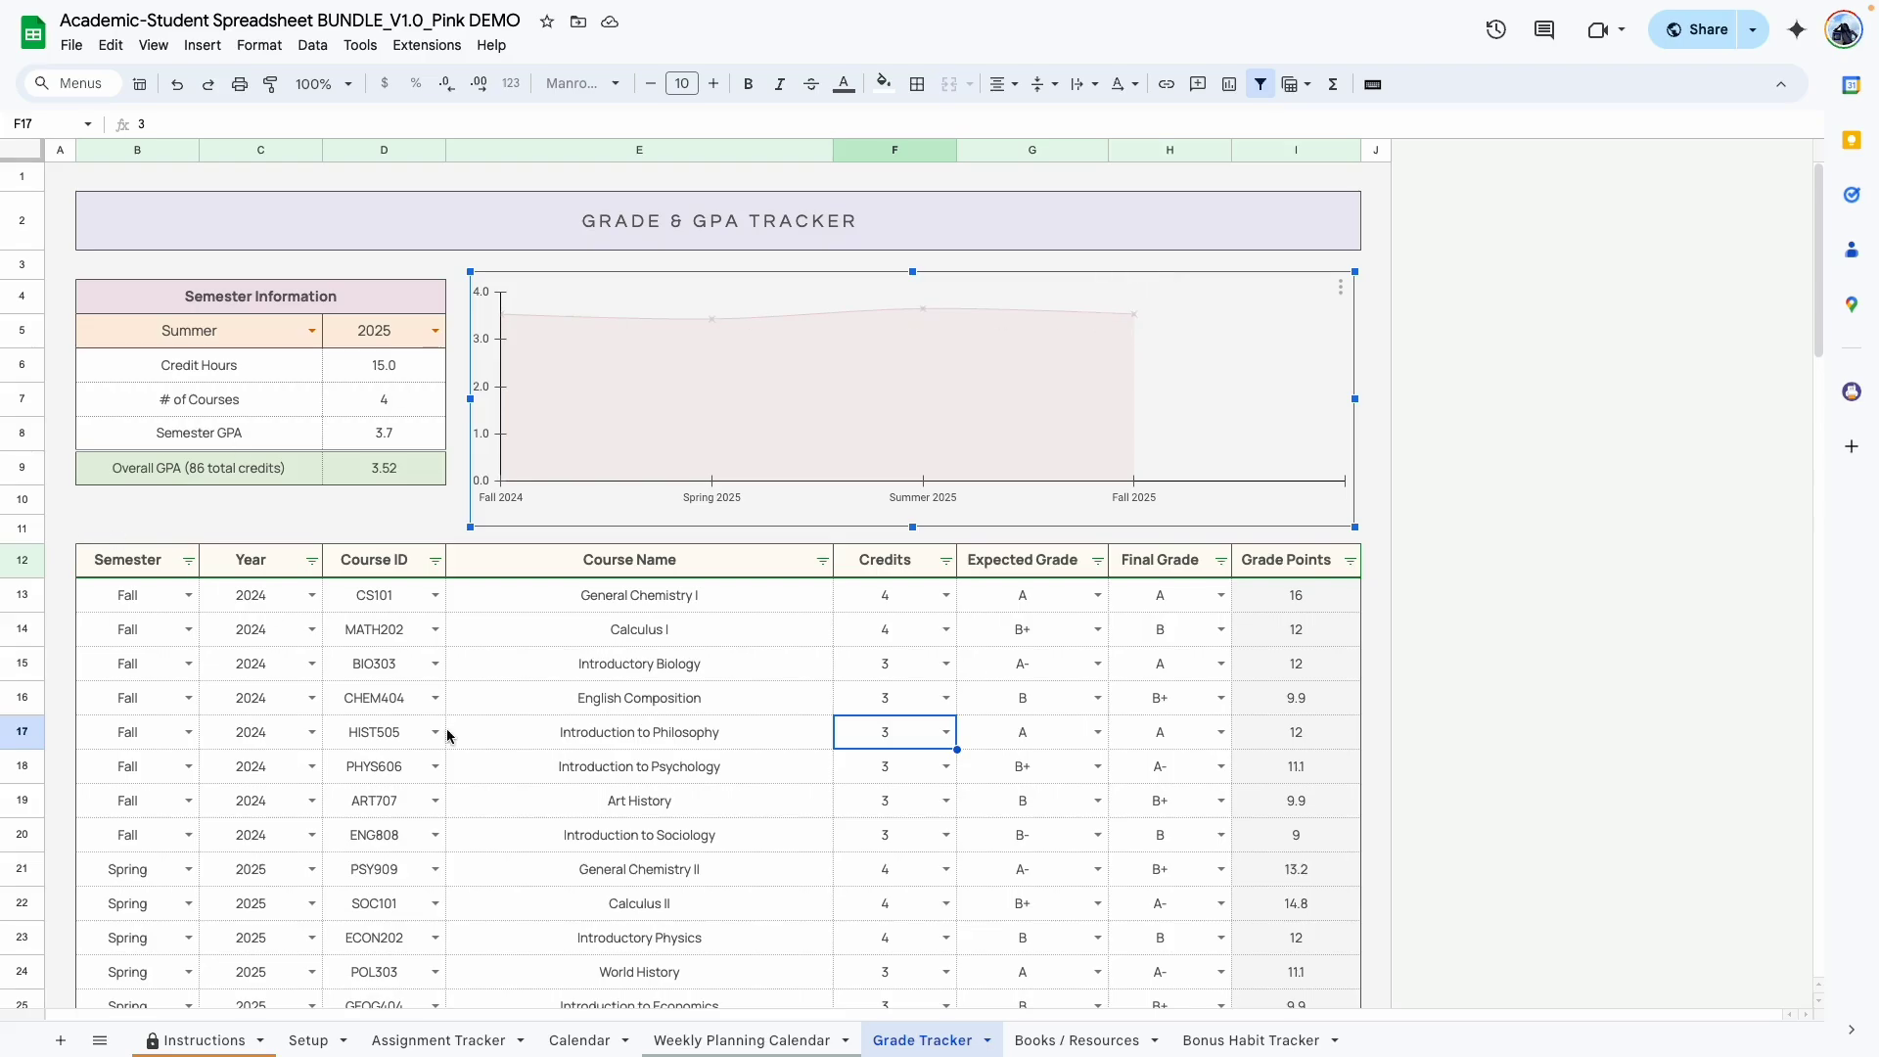
# - Set the Semester Information selection in the Grade Tracker to Fall 2024
pyautogui.click(313, 332)
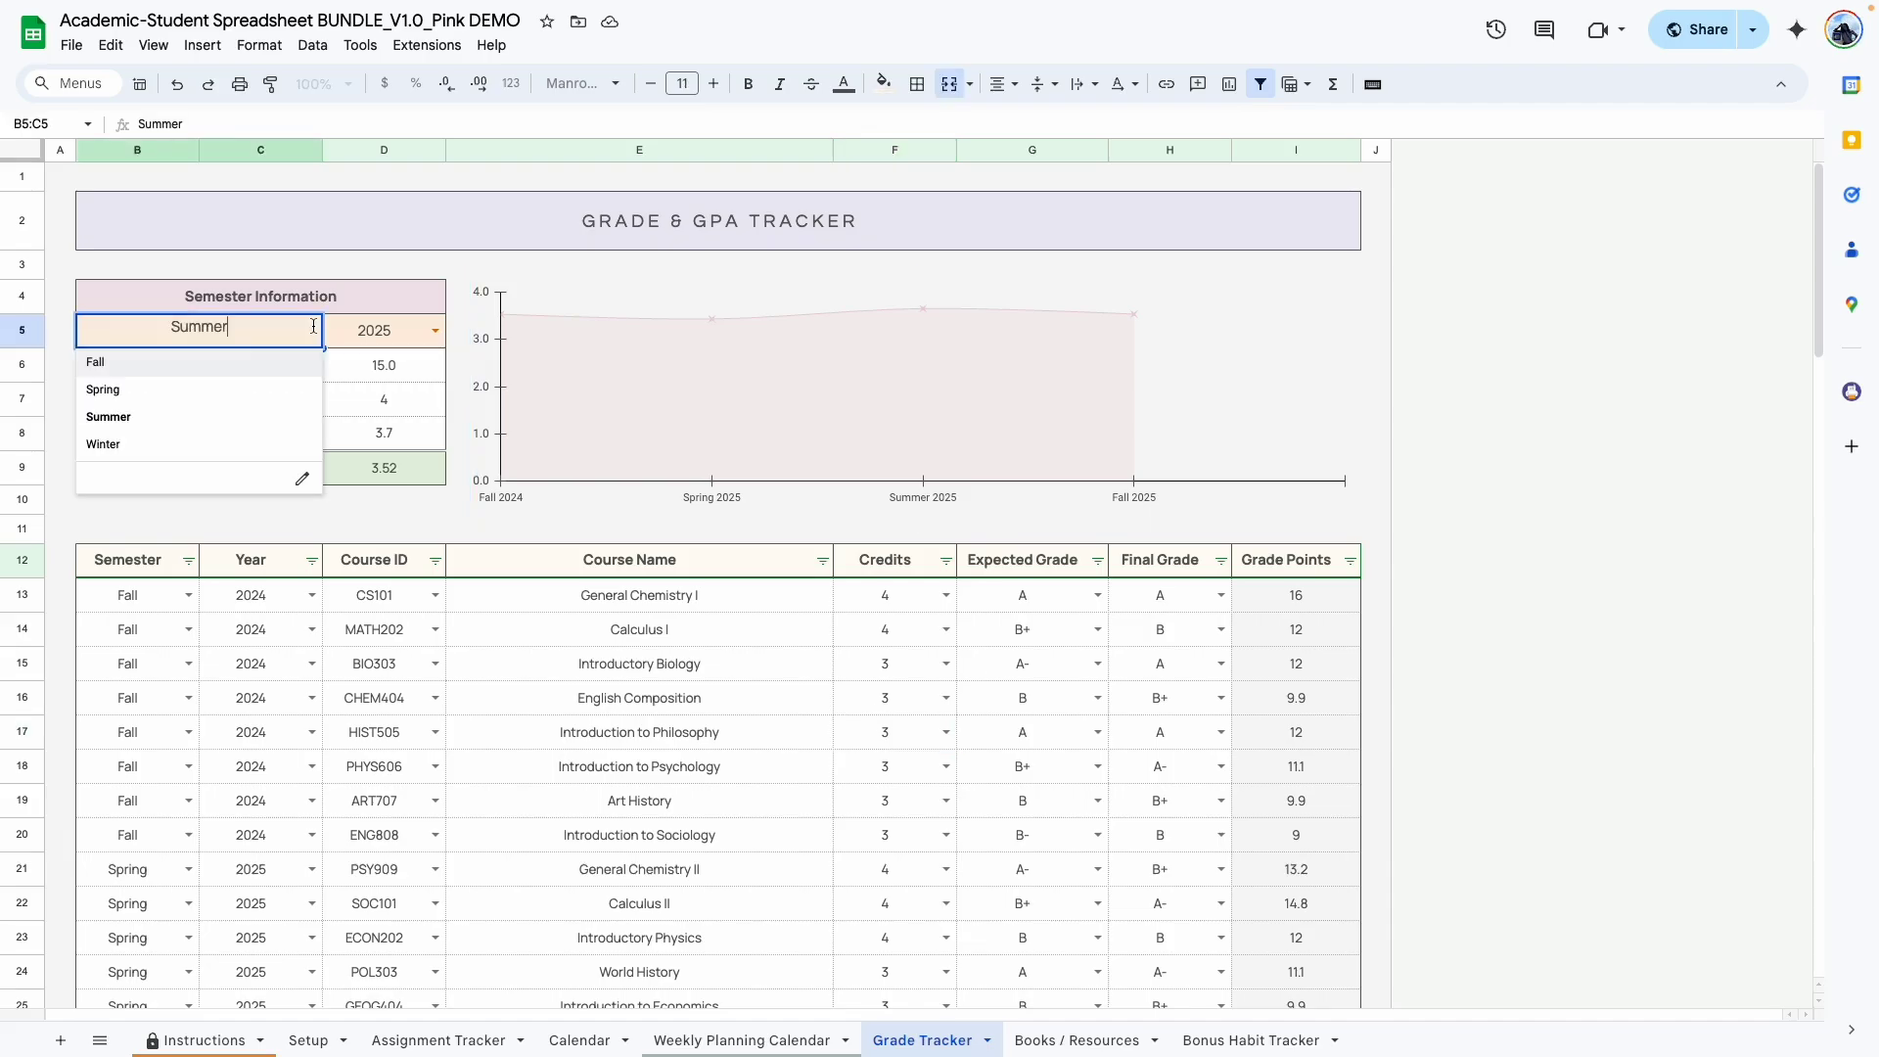
pyautogui.click(253, 373)
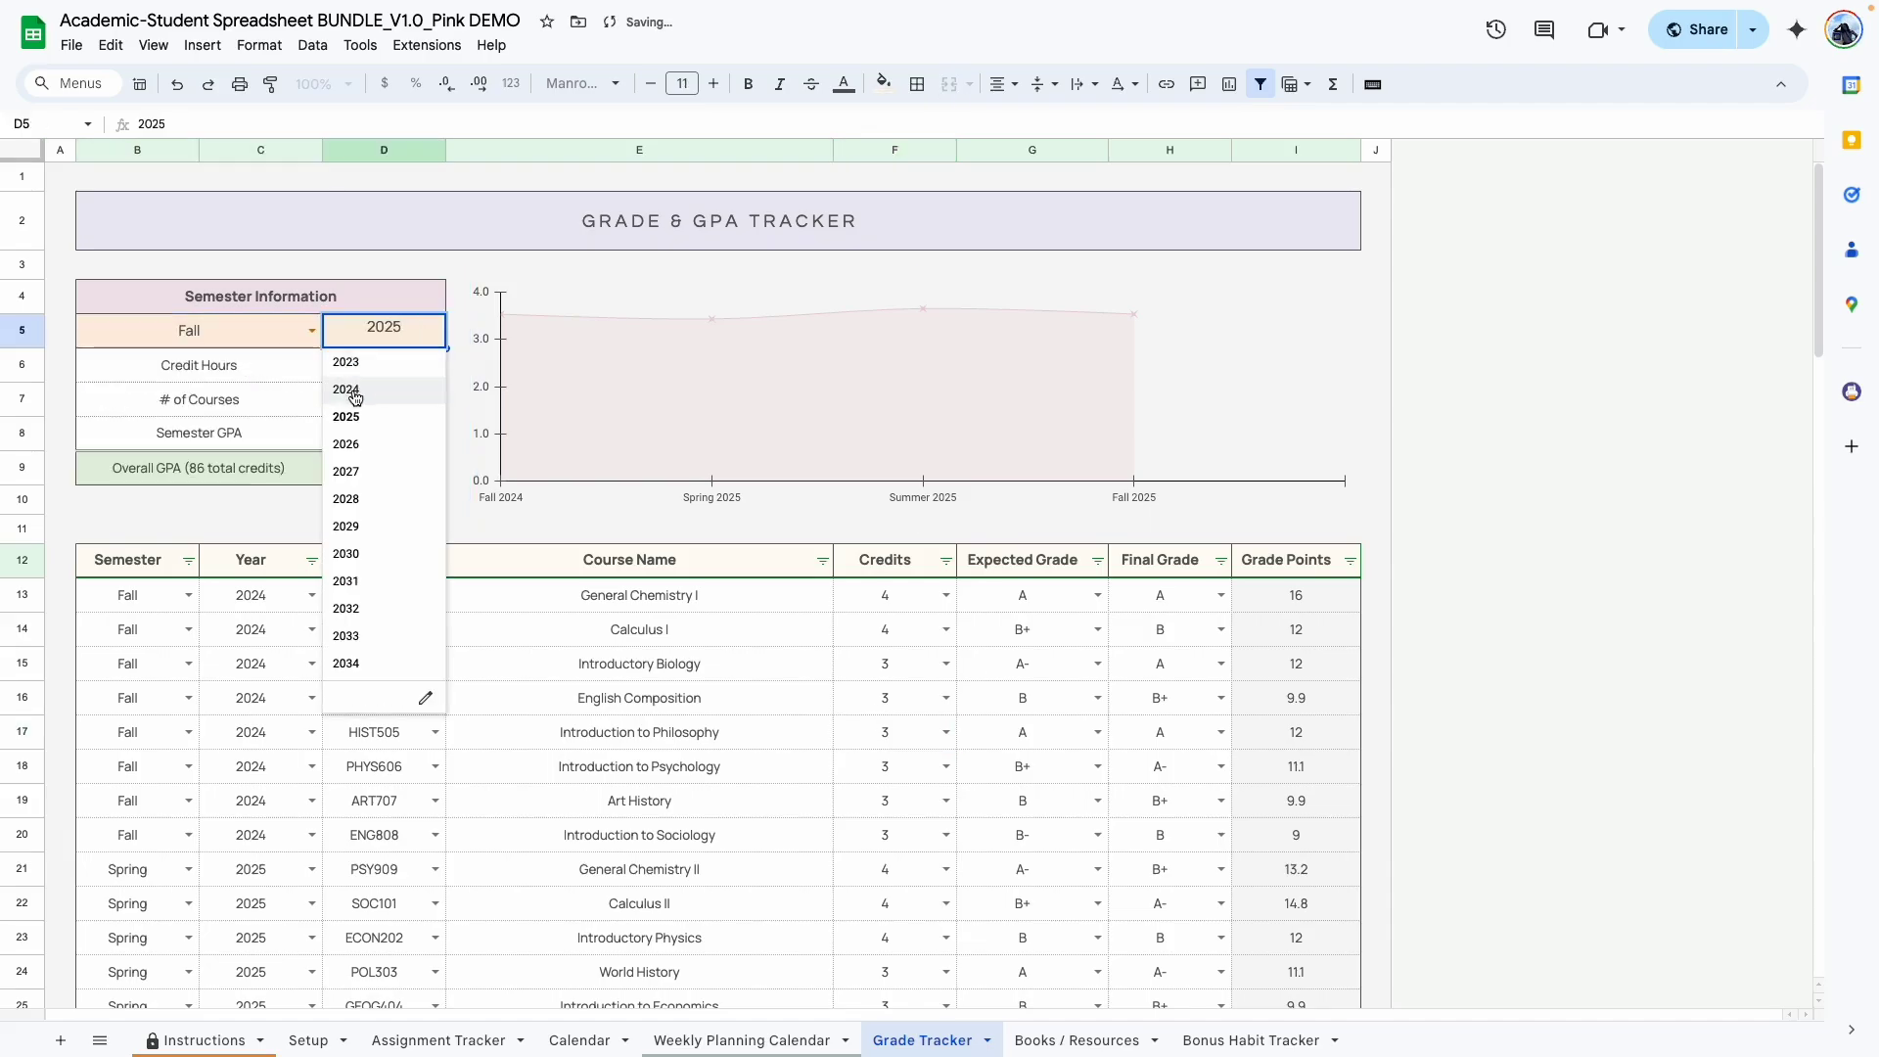
pyautogui.click(350, 390)
# - Review the semester GPA, number of courses, credit hours and overall GPA cells, and look through the course list below
pyautogui.click(393, 431)
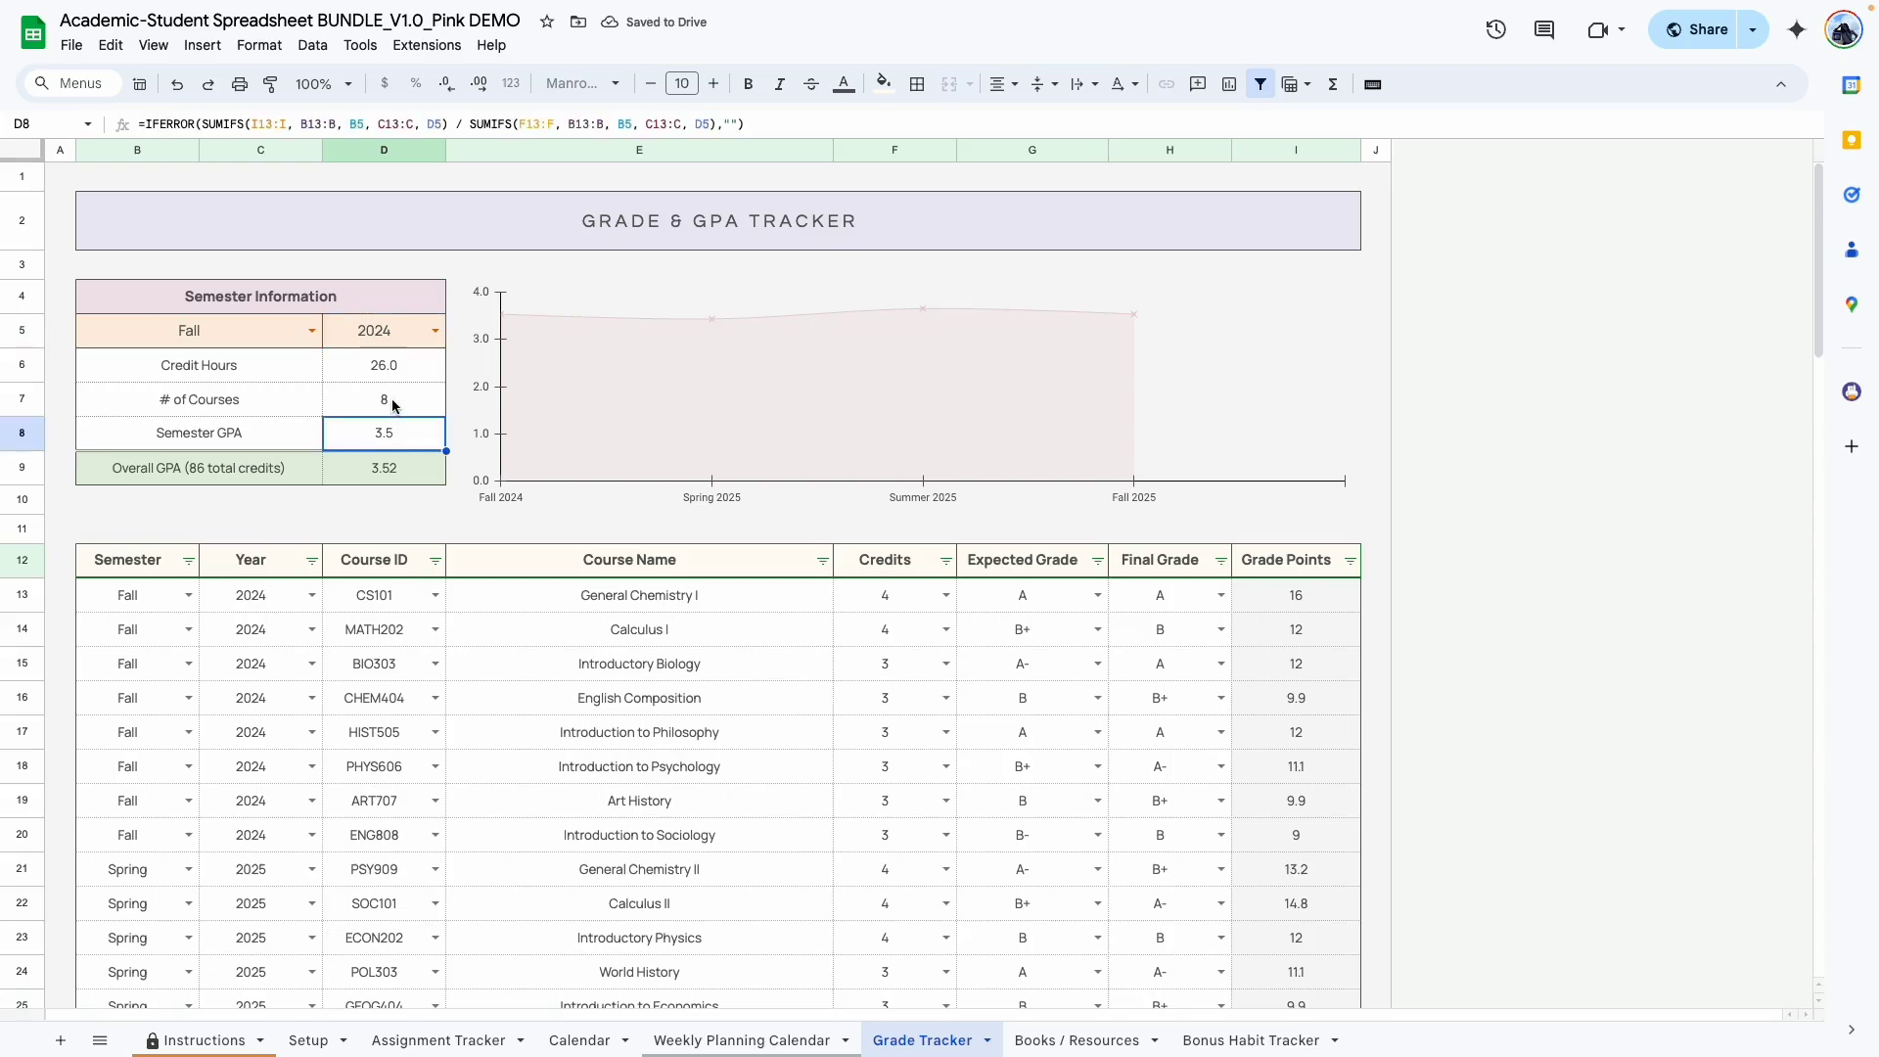
pyautogui.click(393, 405)
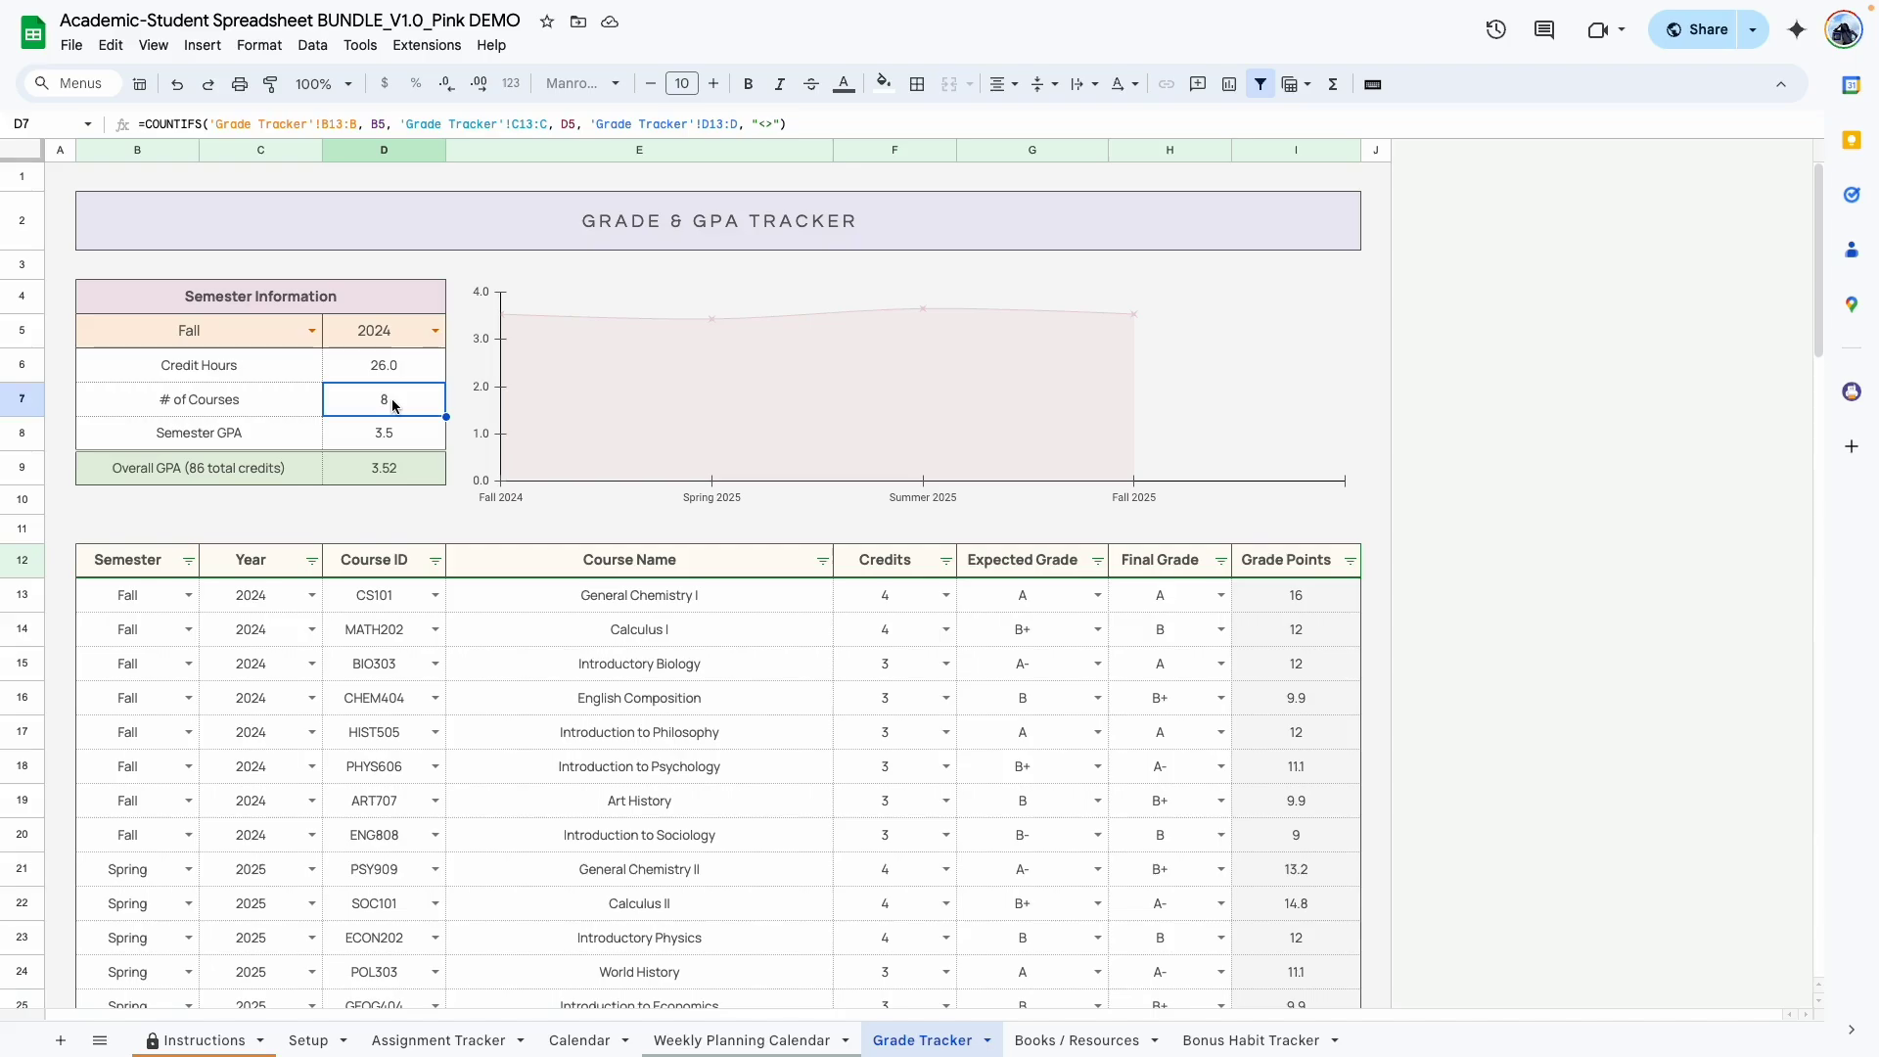
pyautogui.click(408, 373)
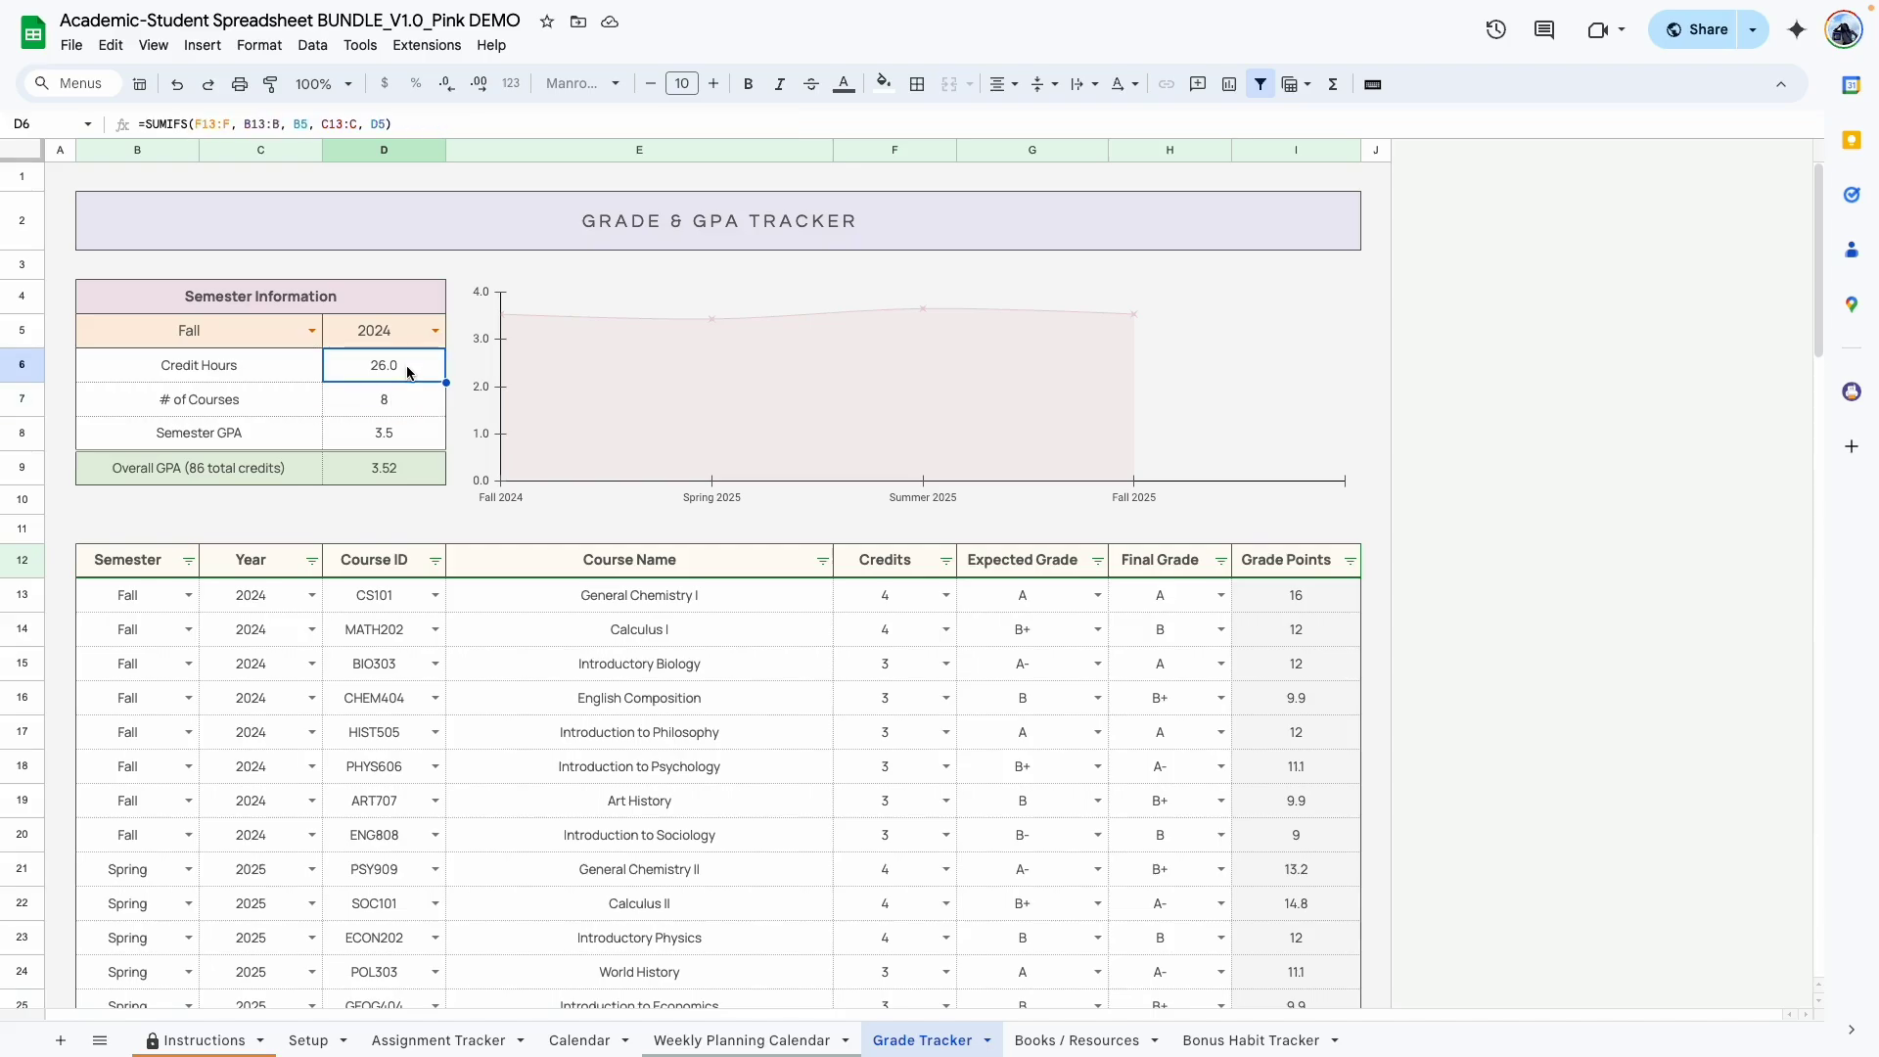
pyautogui.moveTo(129, 467); pyautogui.dragTo(441, 474)
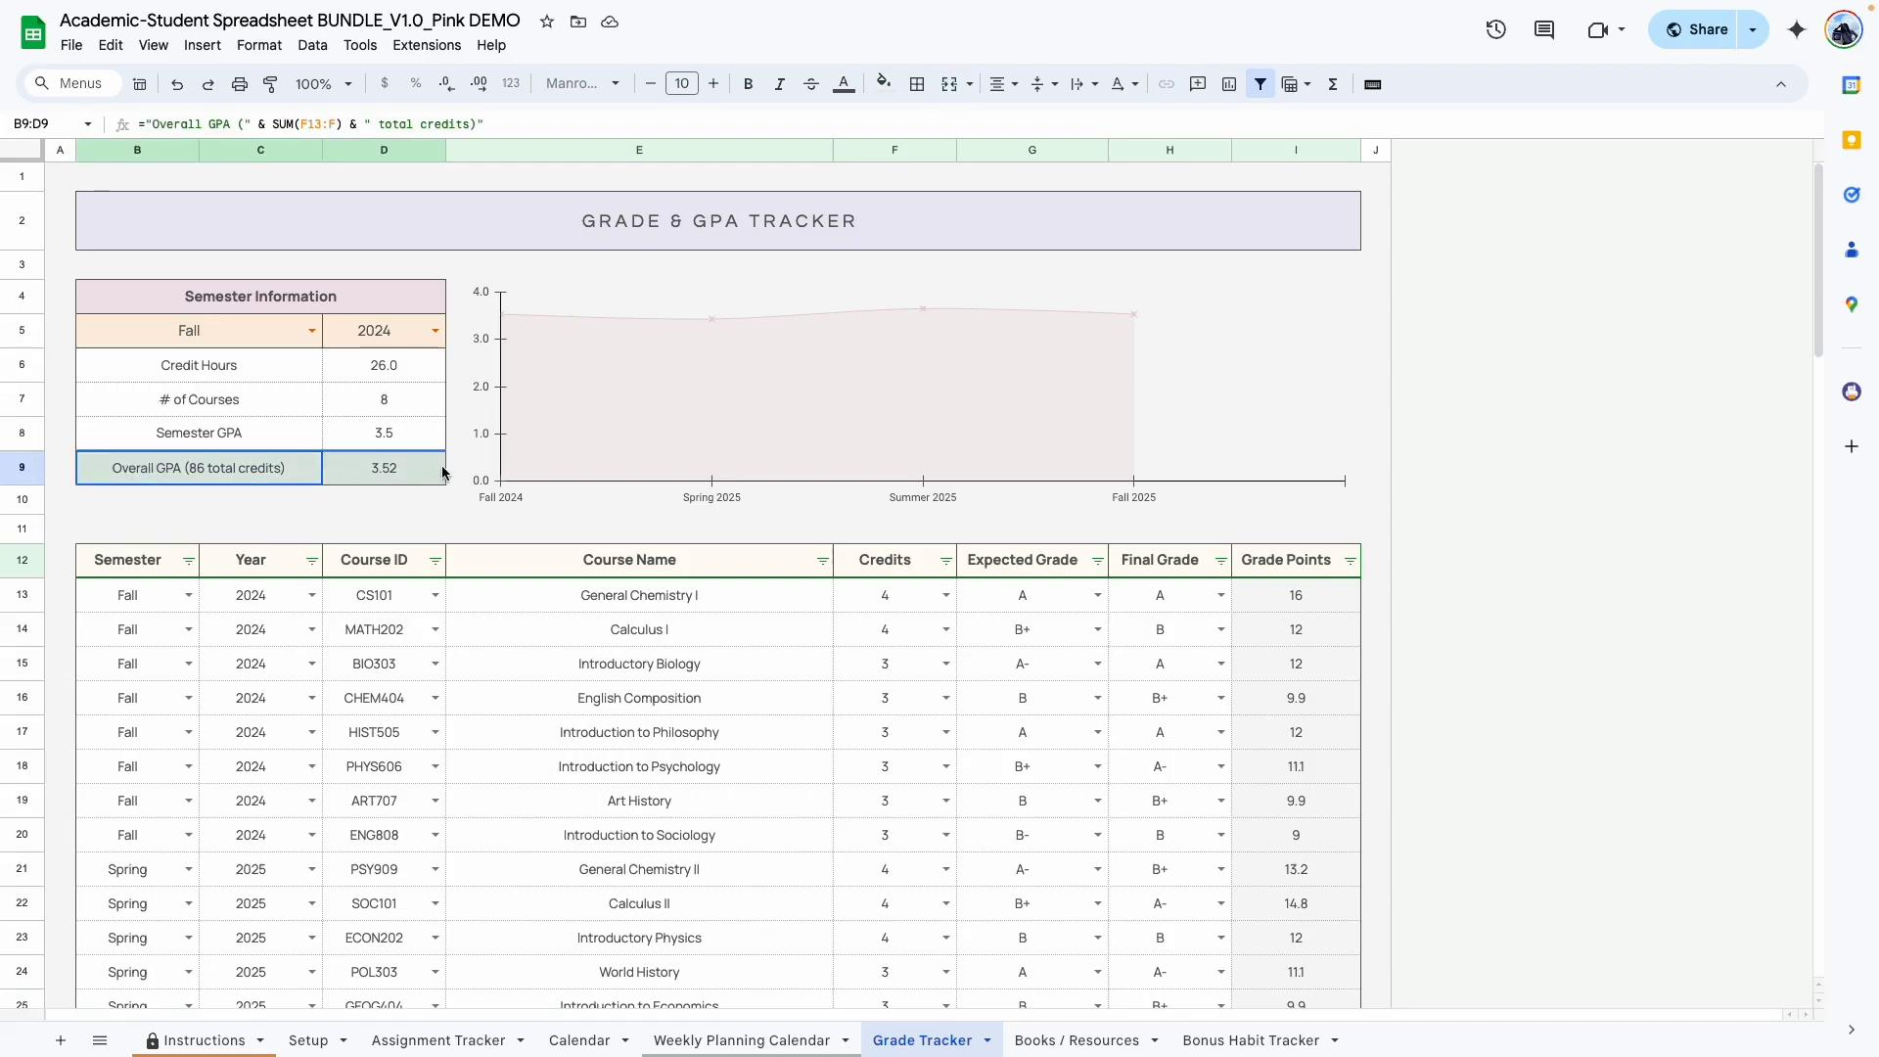
pyautogui.click(284, 501)
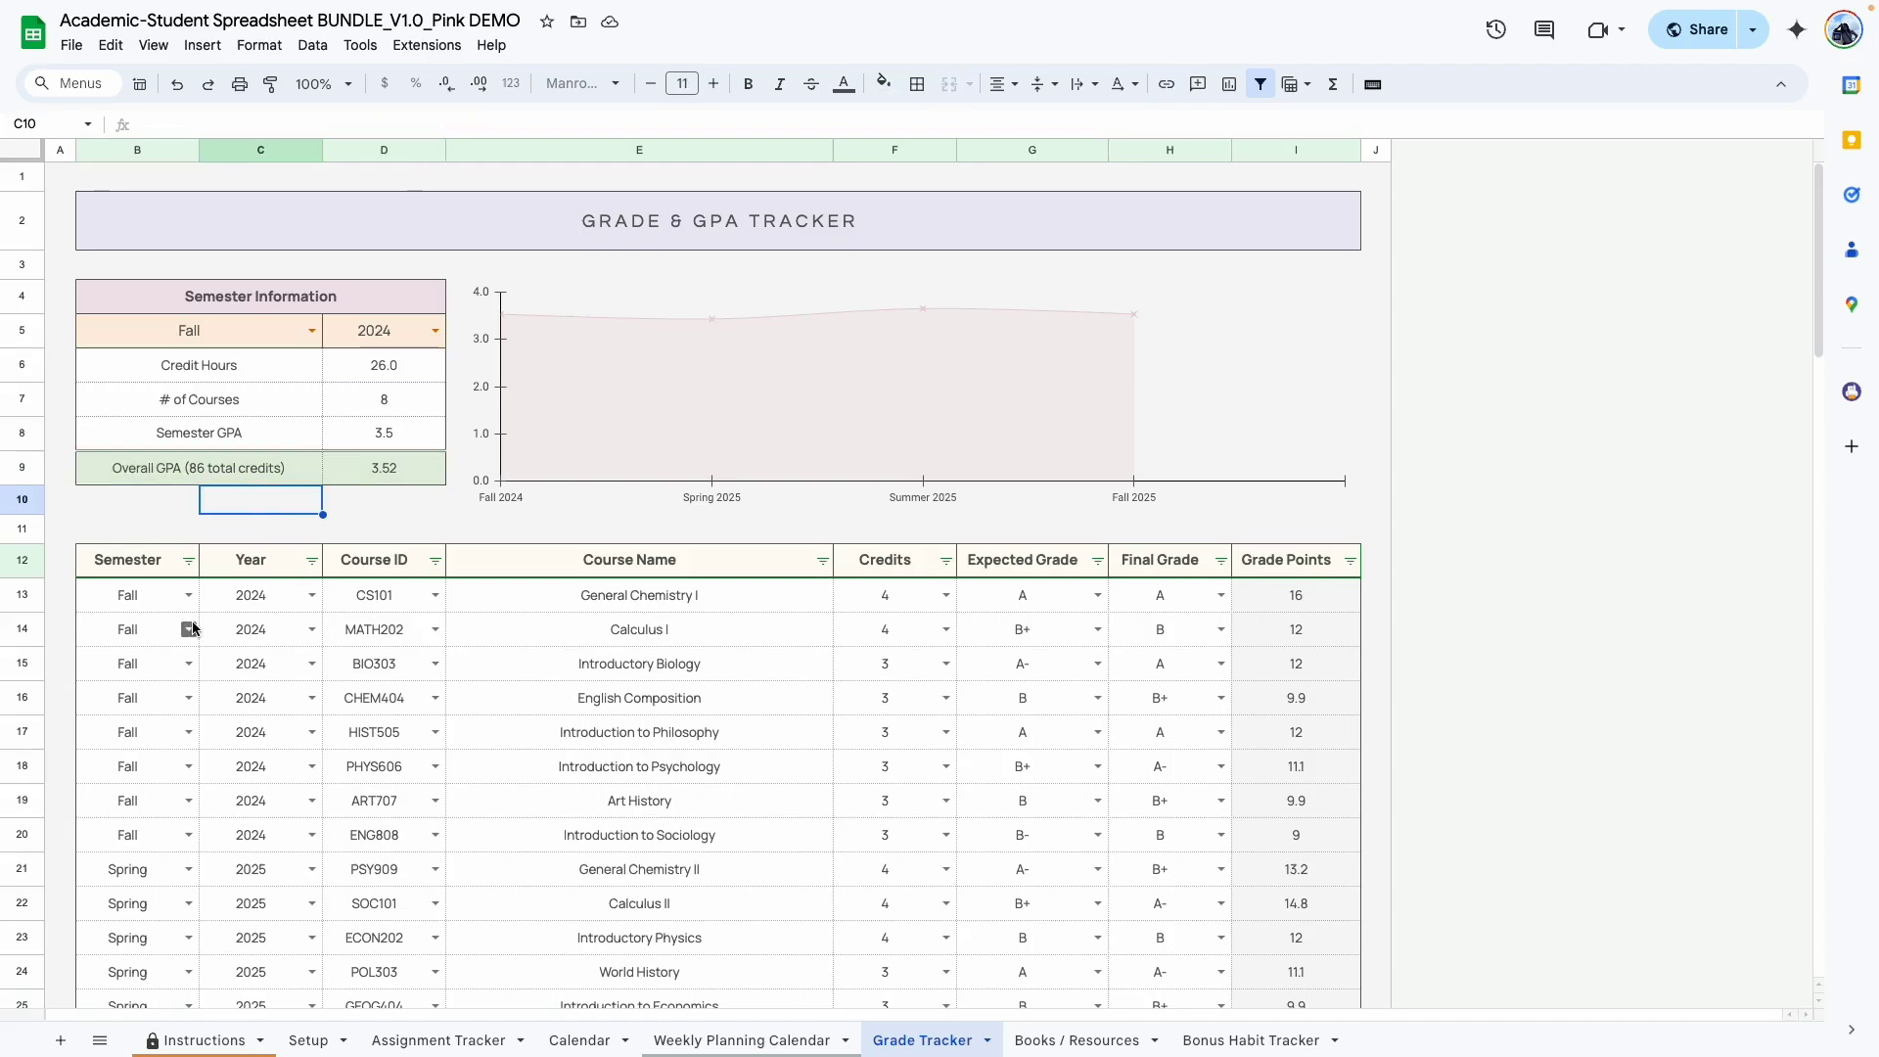
pyautogui.scroll(-8, 885, 809)
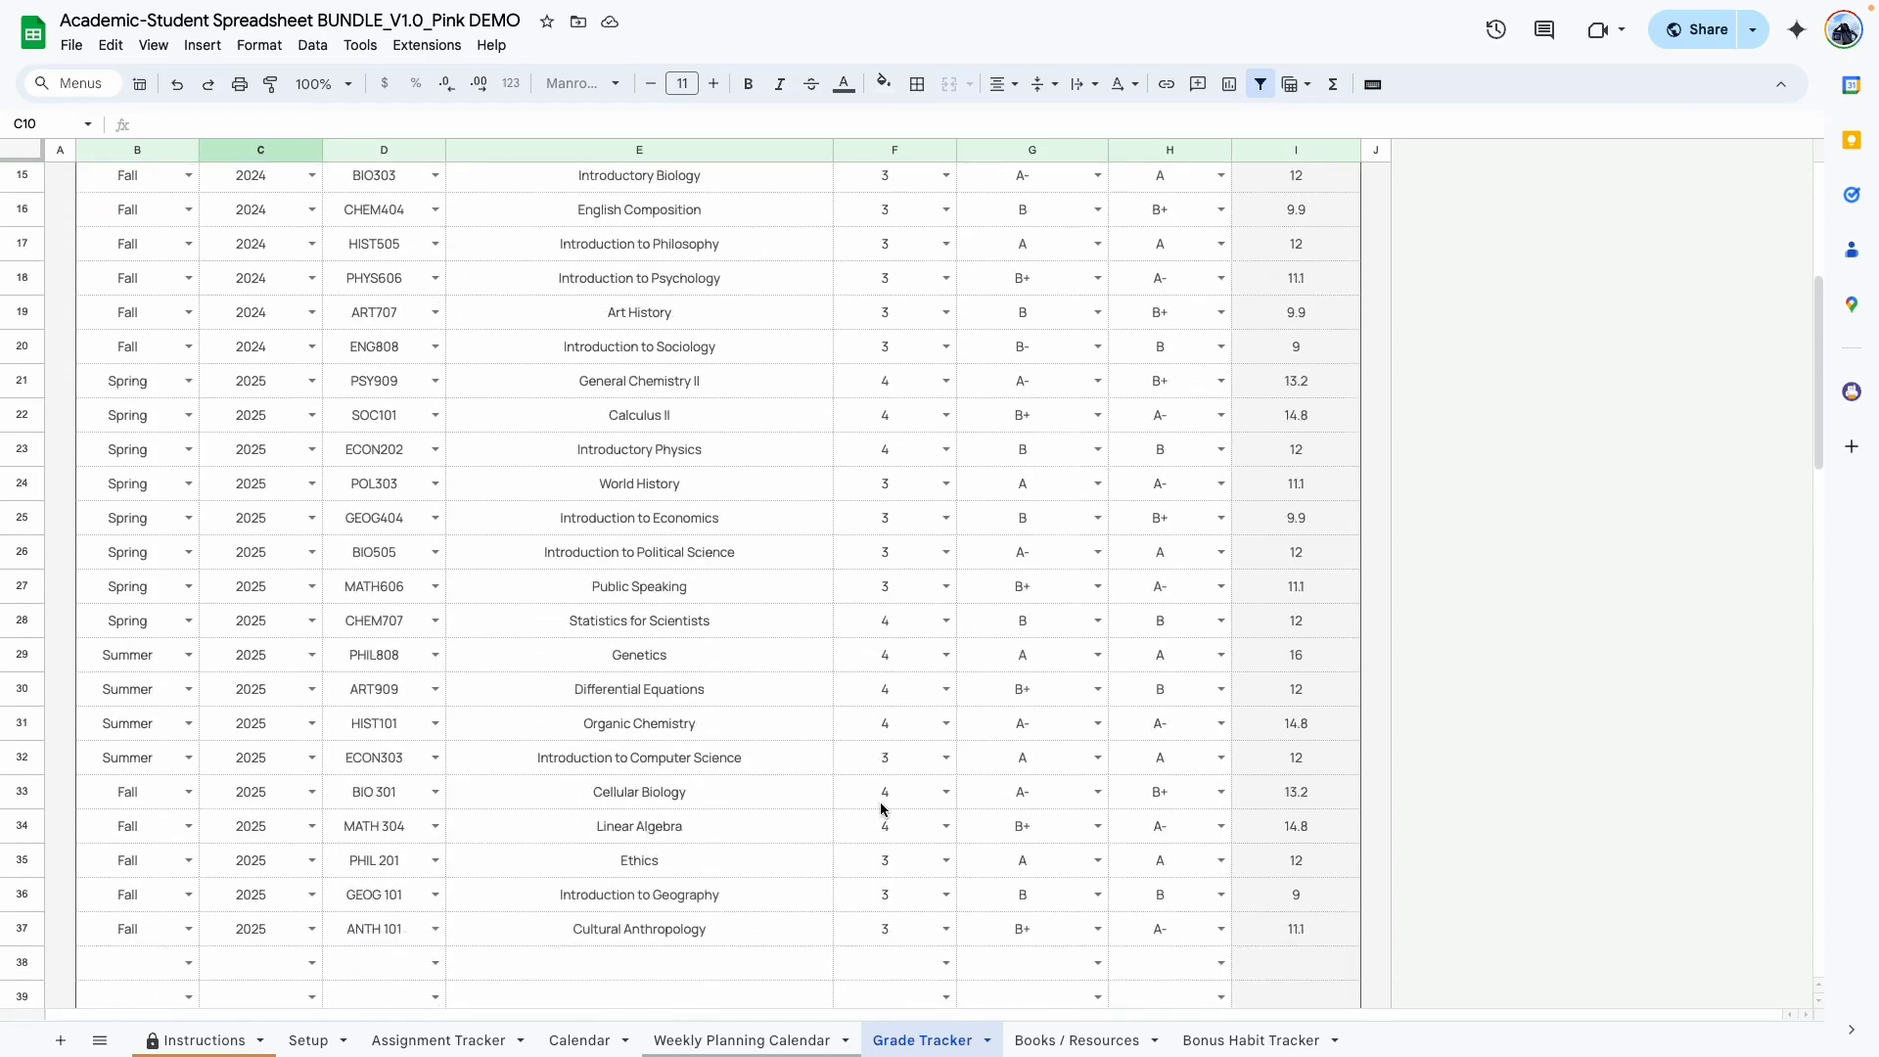
pyautogui.scroll(8, 879, 809)
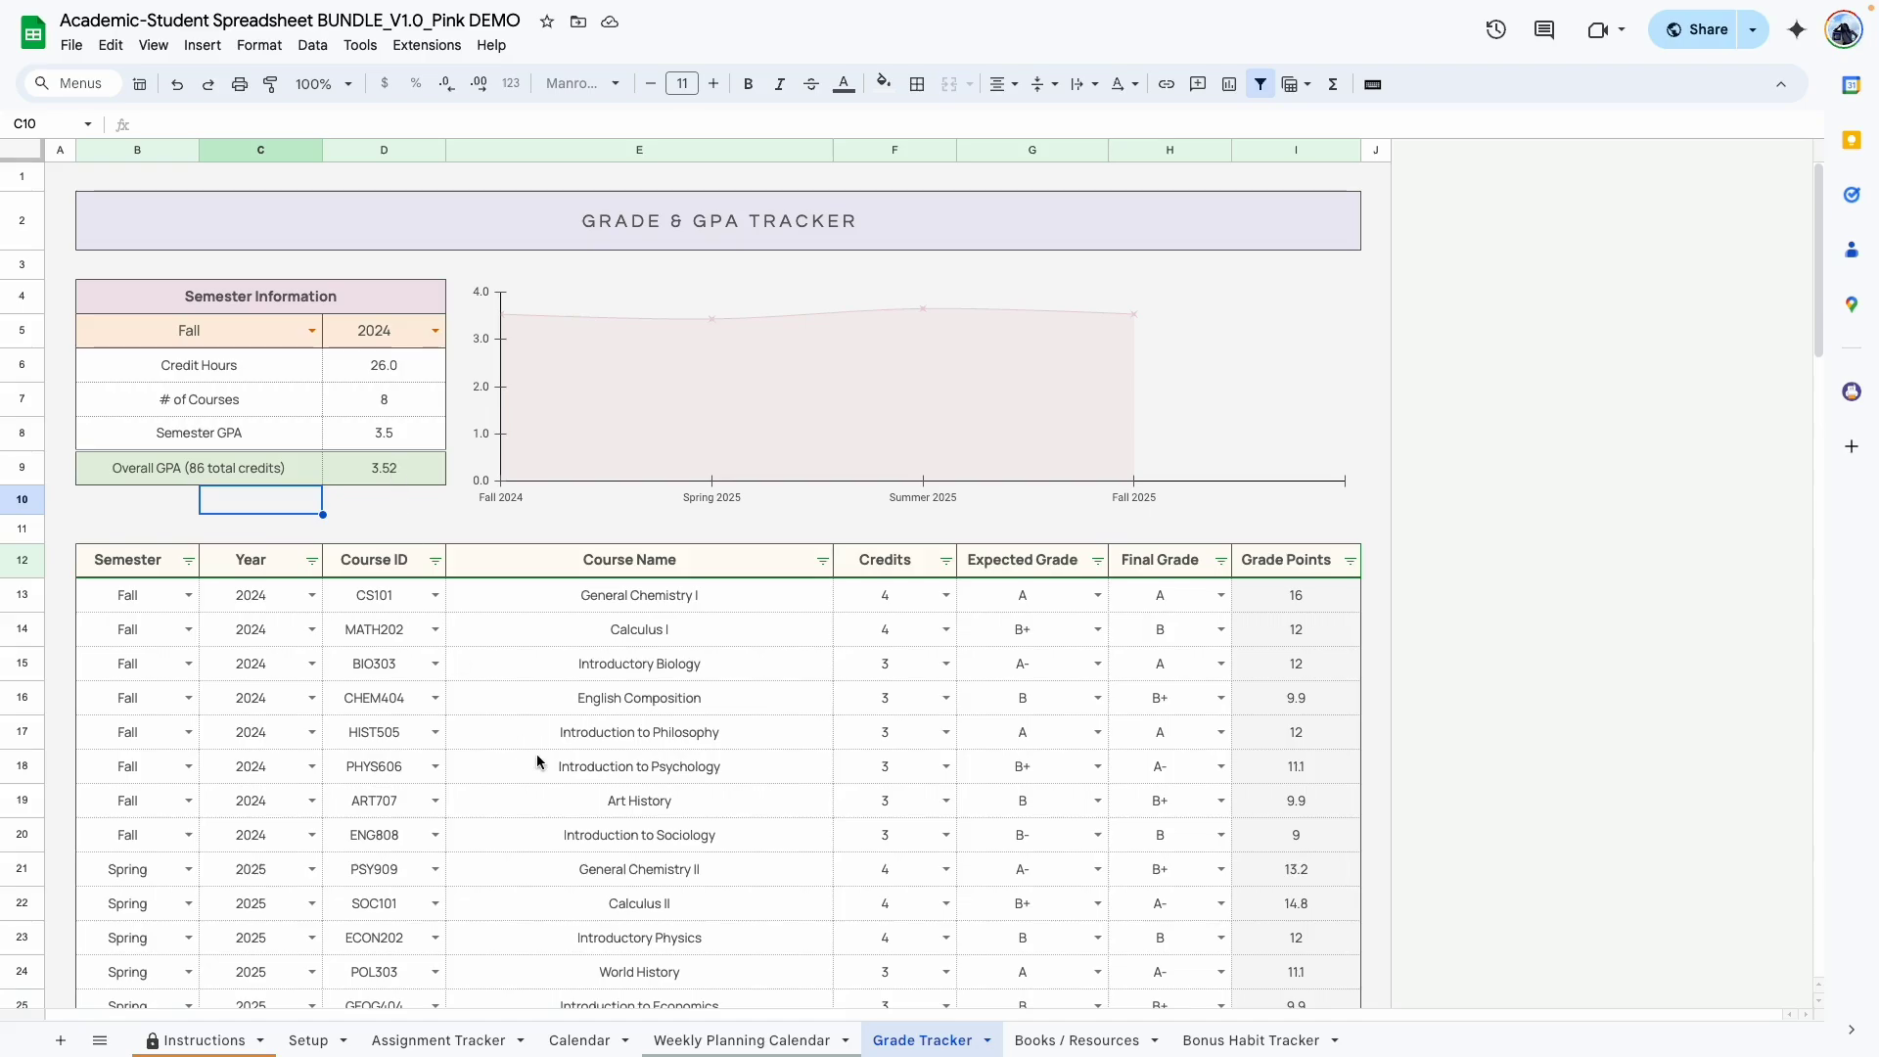
# - In the Books / Resources sheet, try clearing the currency symbol under Set your currency, and undo each removal
pyautogui.hotkey('ctrl', 'shift', 'pagedown')
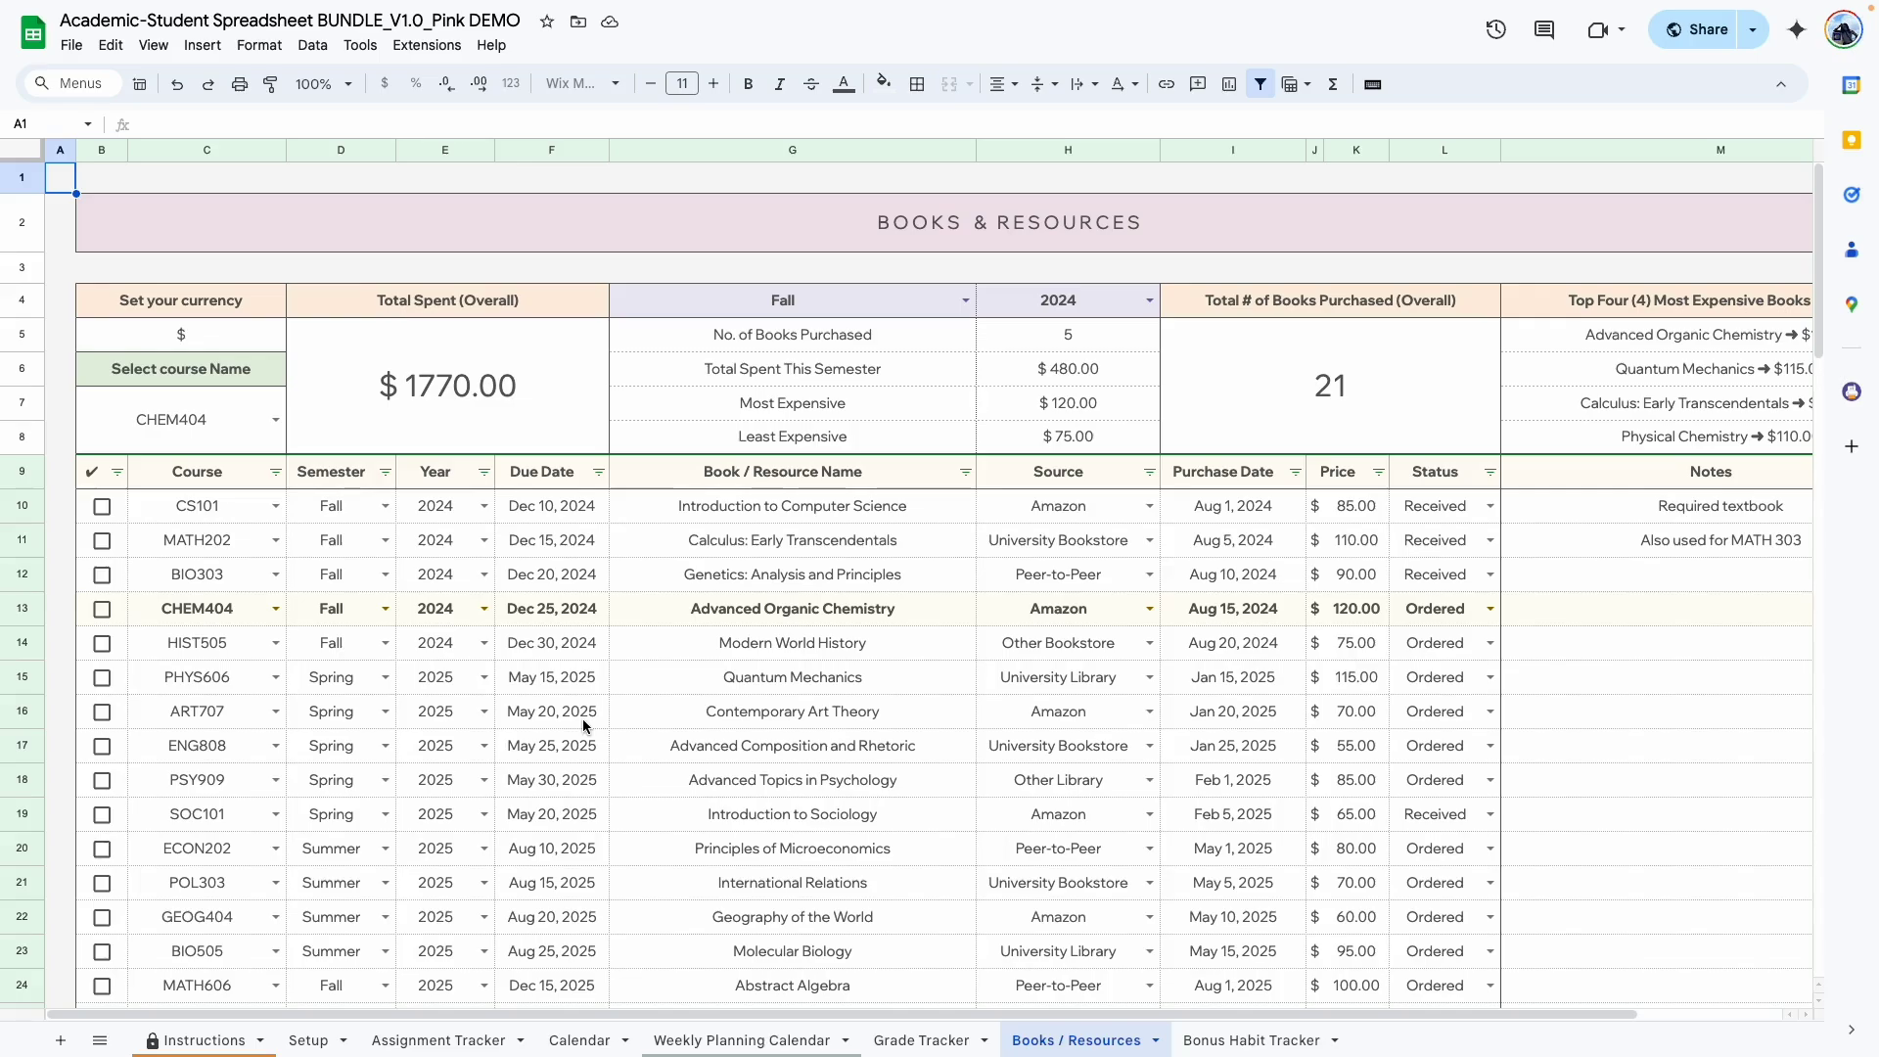
pyautogui.click(209, 345)
pyautogui.press('Delete')
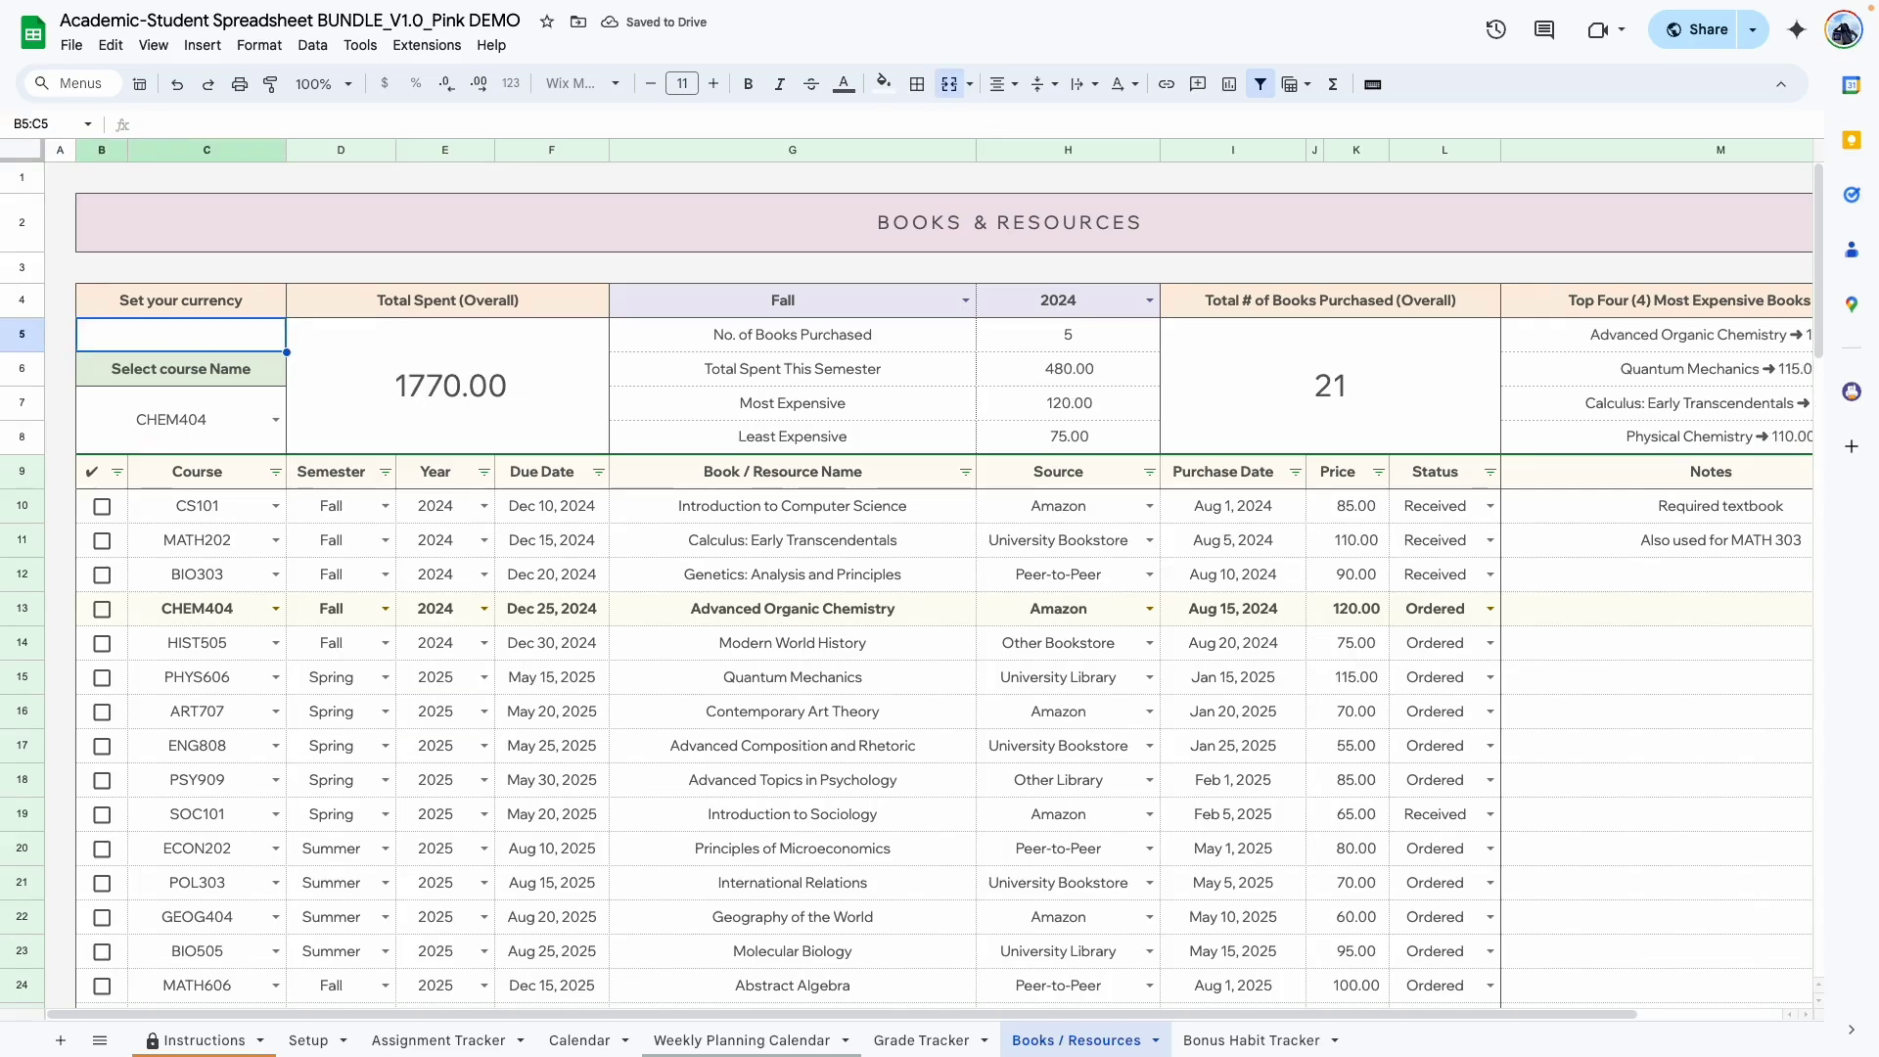
pyautogui.hotkey('ctrl', 'z')
pyautogui.press('Delete')
pyautogui.hotkey('ctrl', 'z')
pyautogui.click(339, 710)
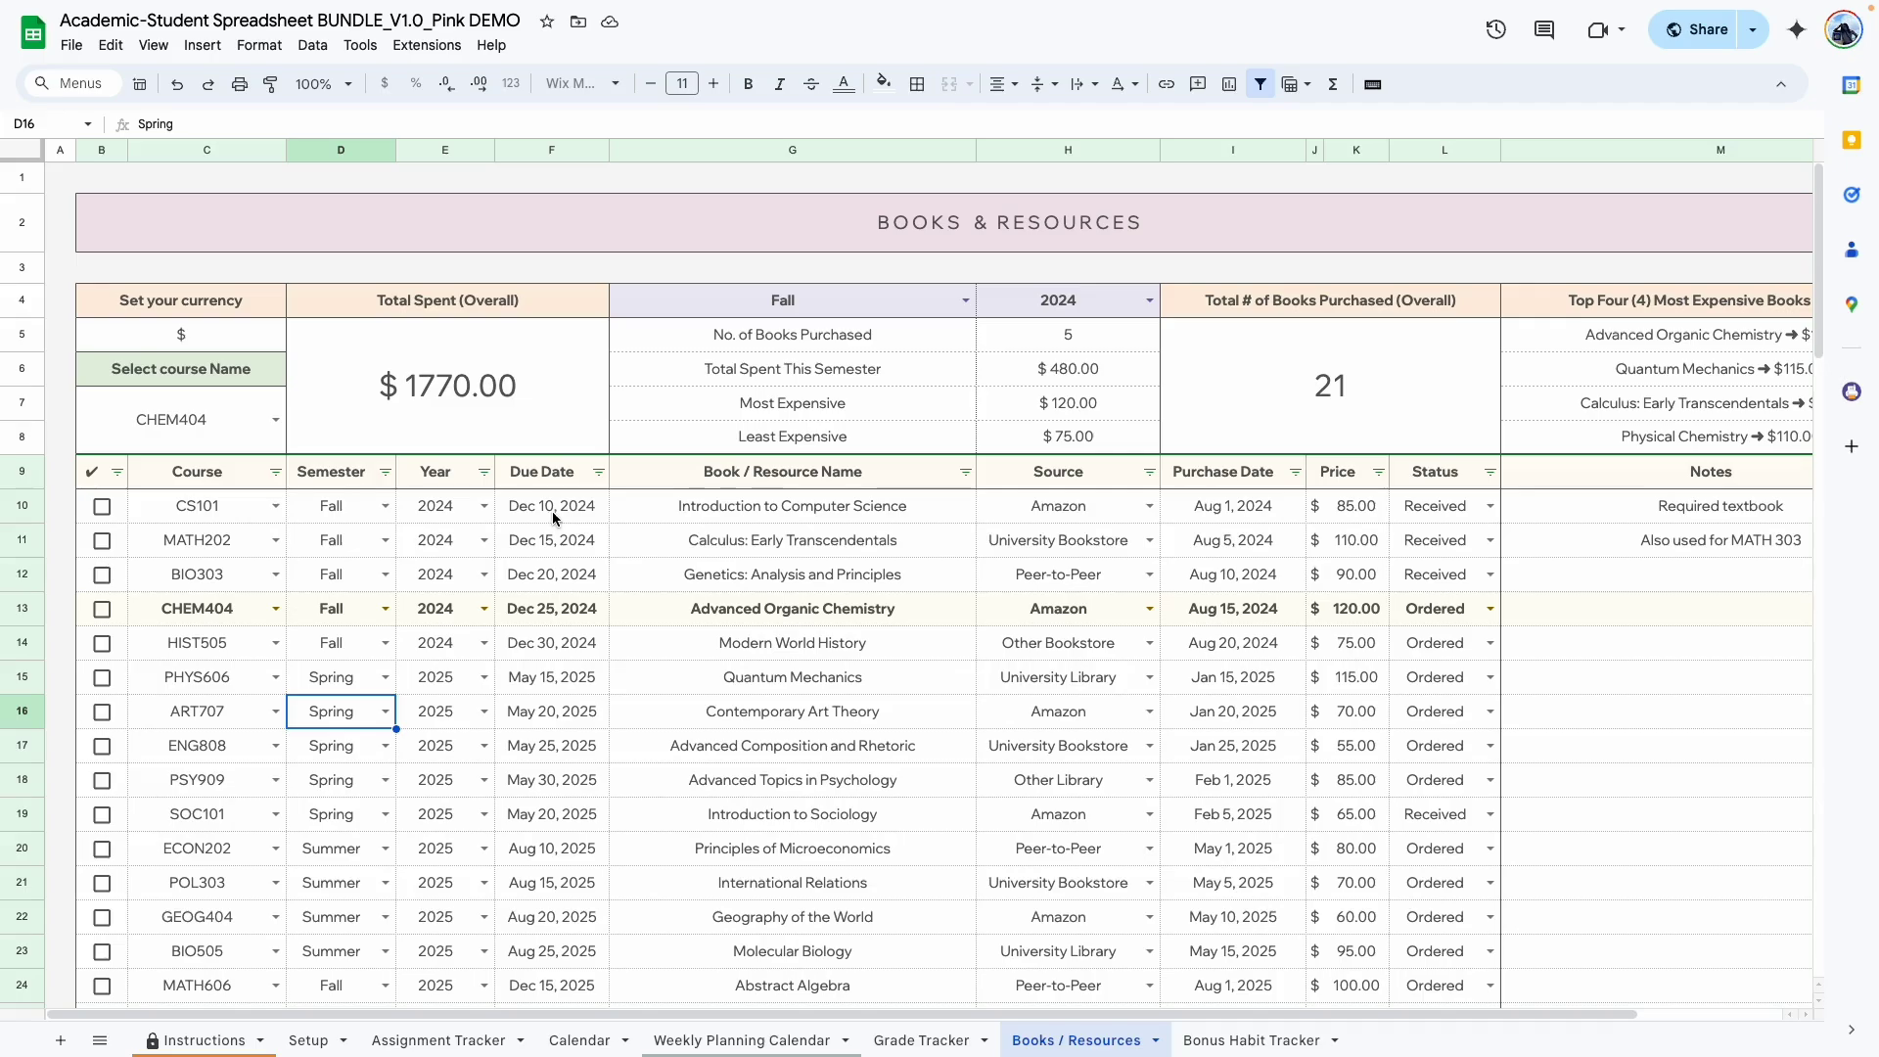
# - Examine the dropdown options and data validation rule of the Source cell for Introduction to Computer Science, and close the rule
pyautogui.click(1150, 506)
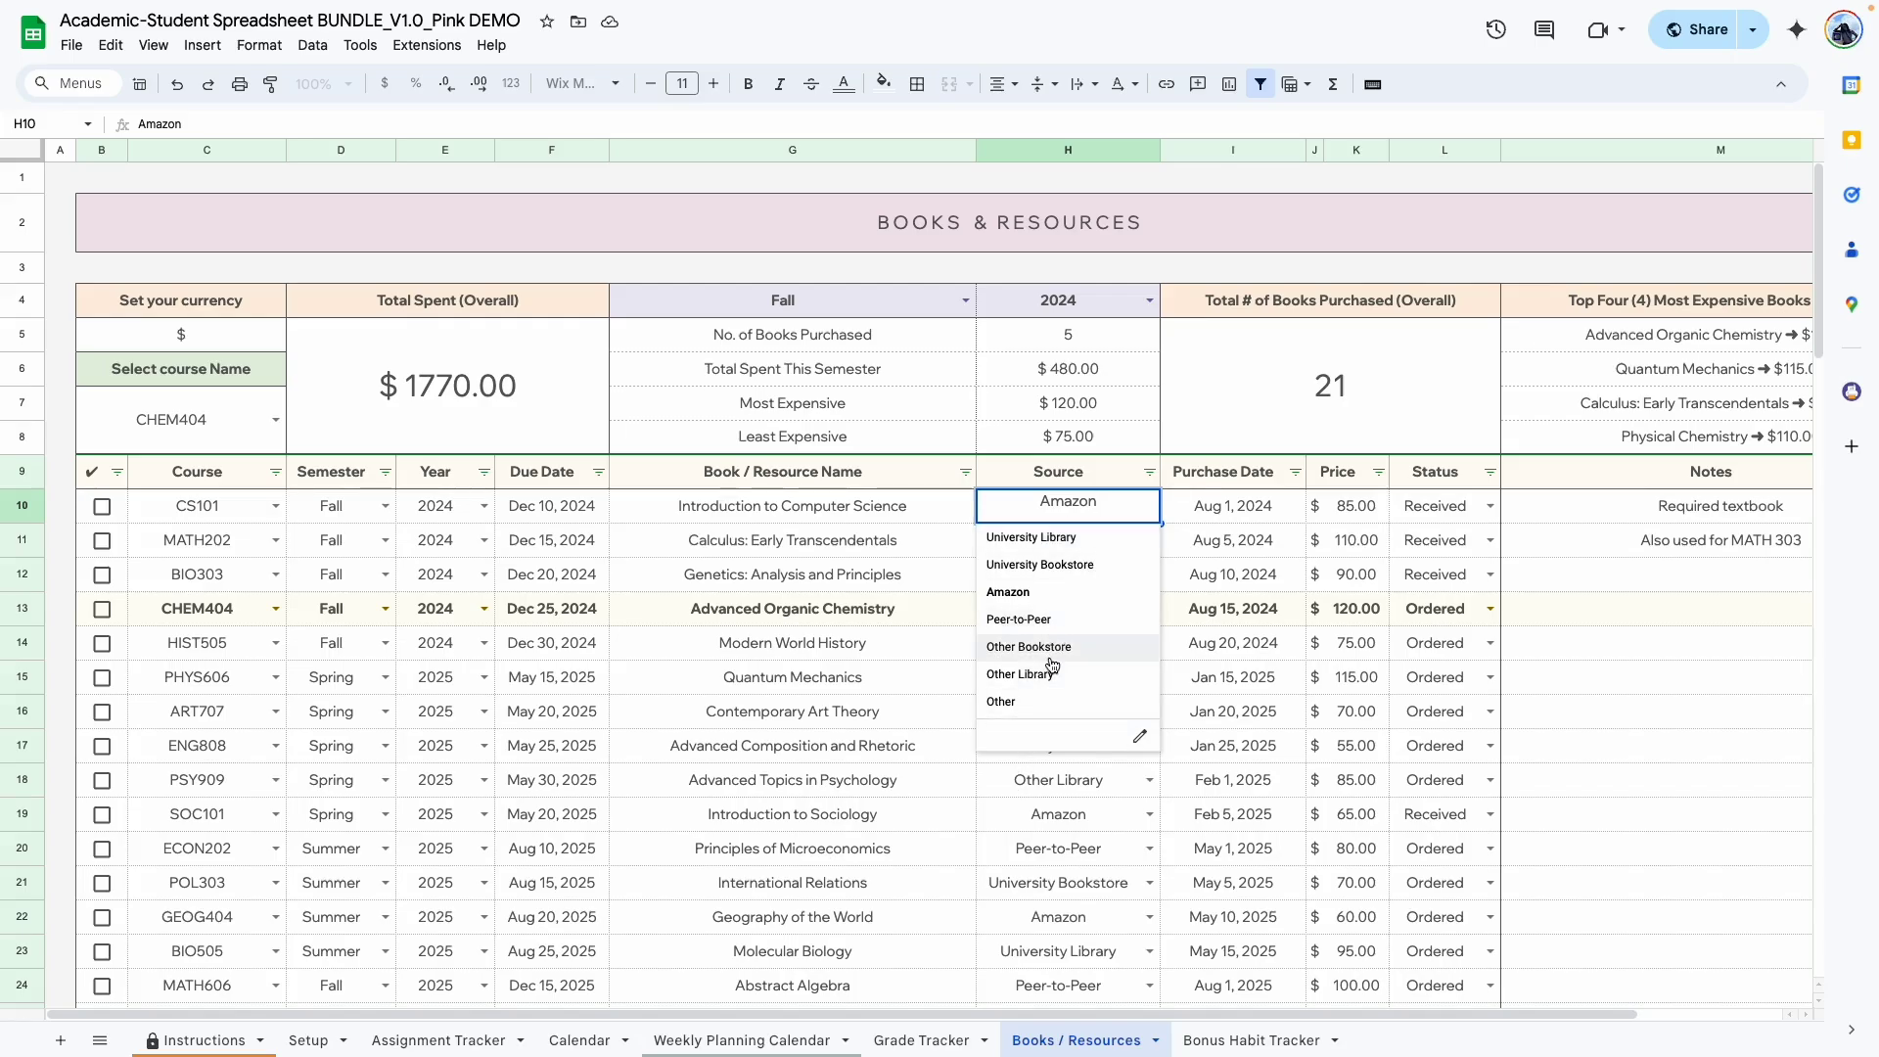
pyautogui.click(1140, 740)
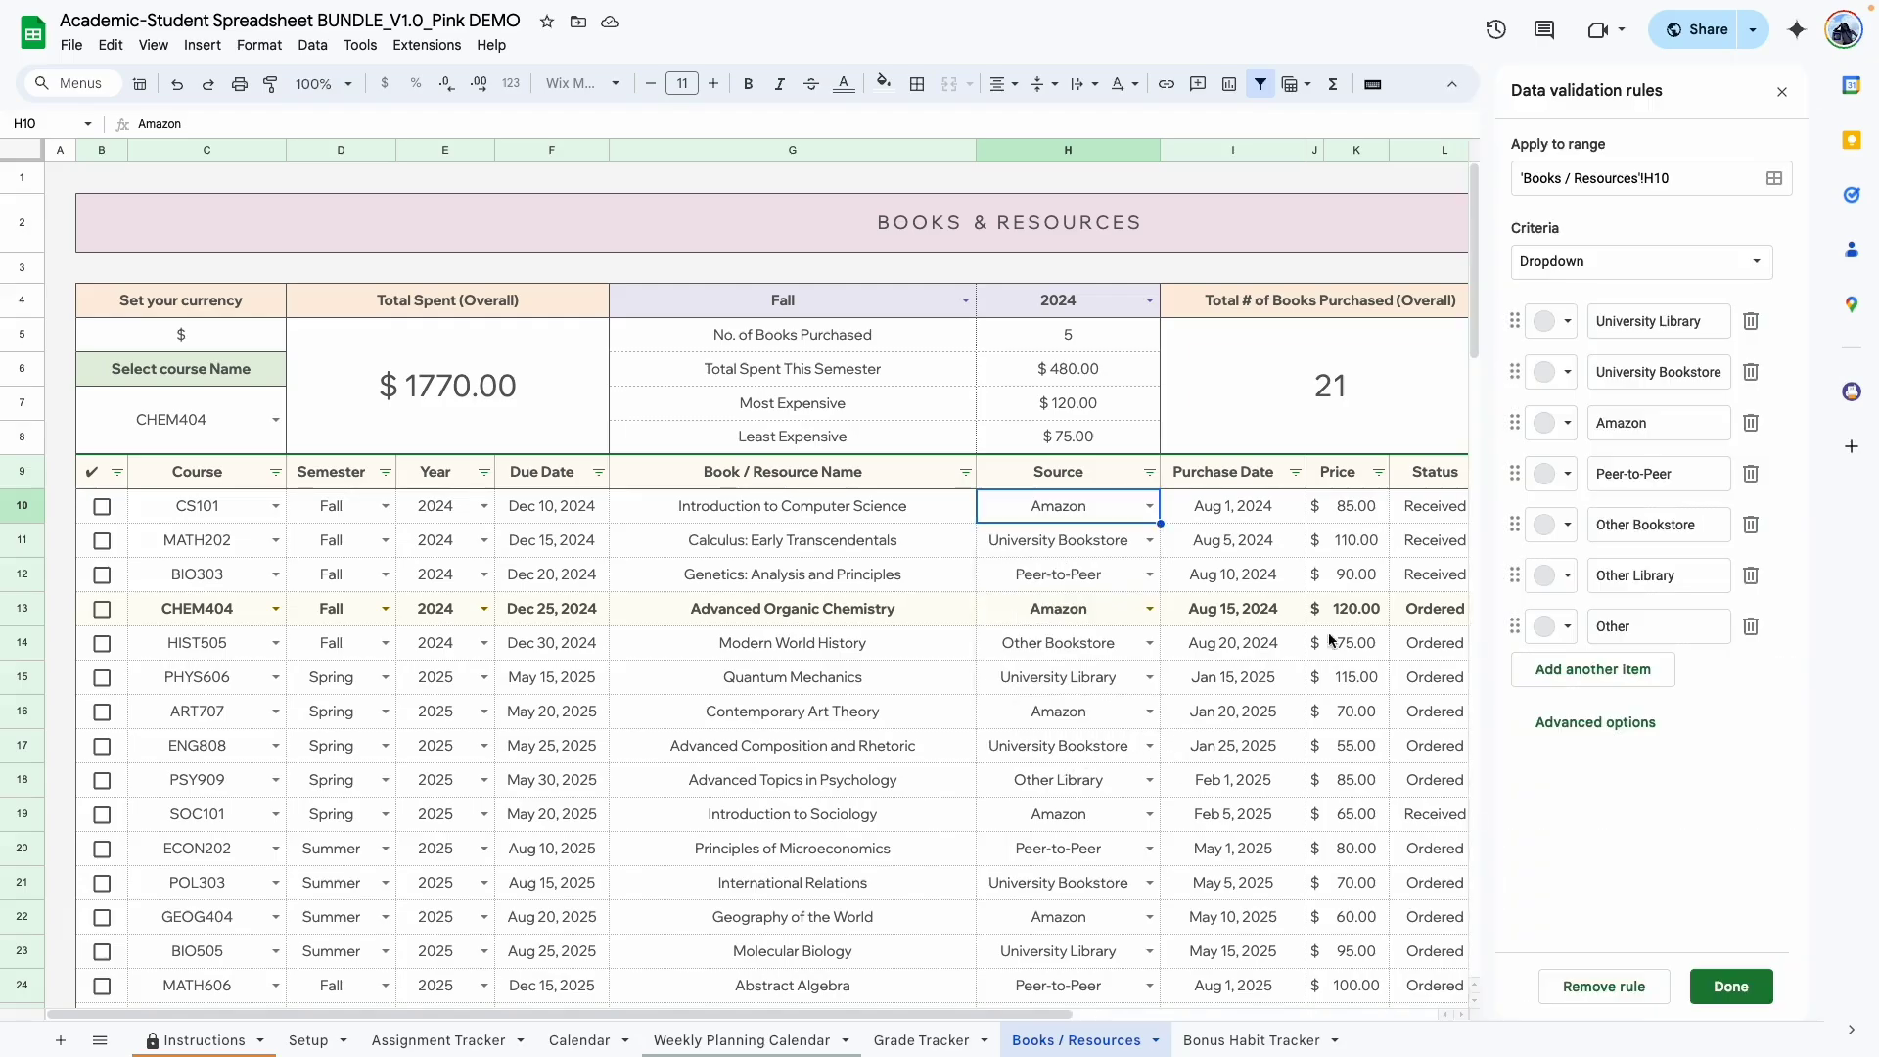
pyautogui.tripleClick(1637, 319)
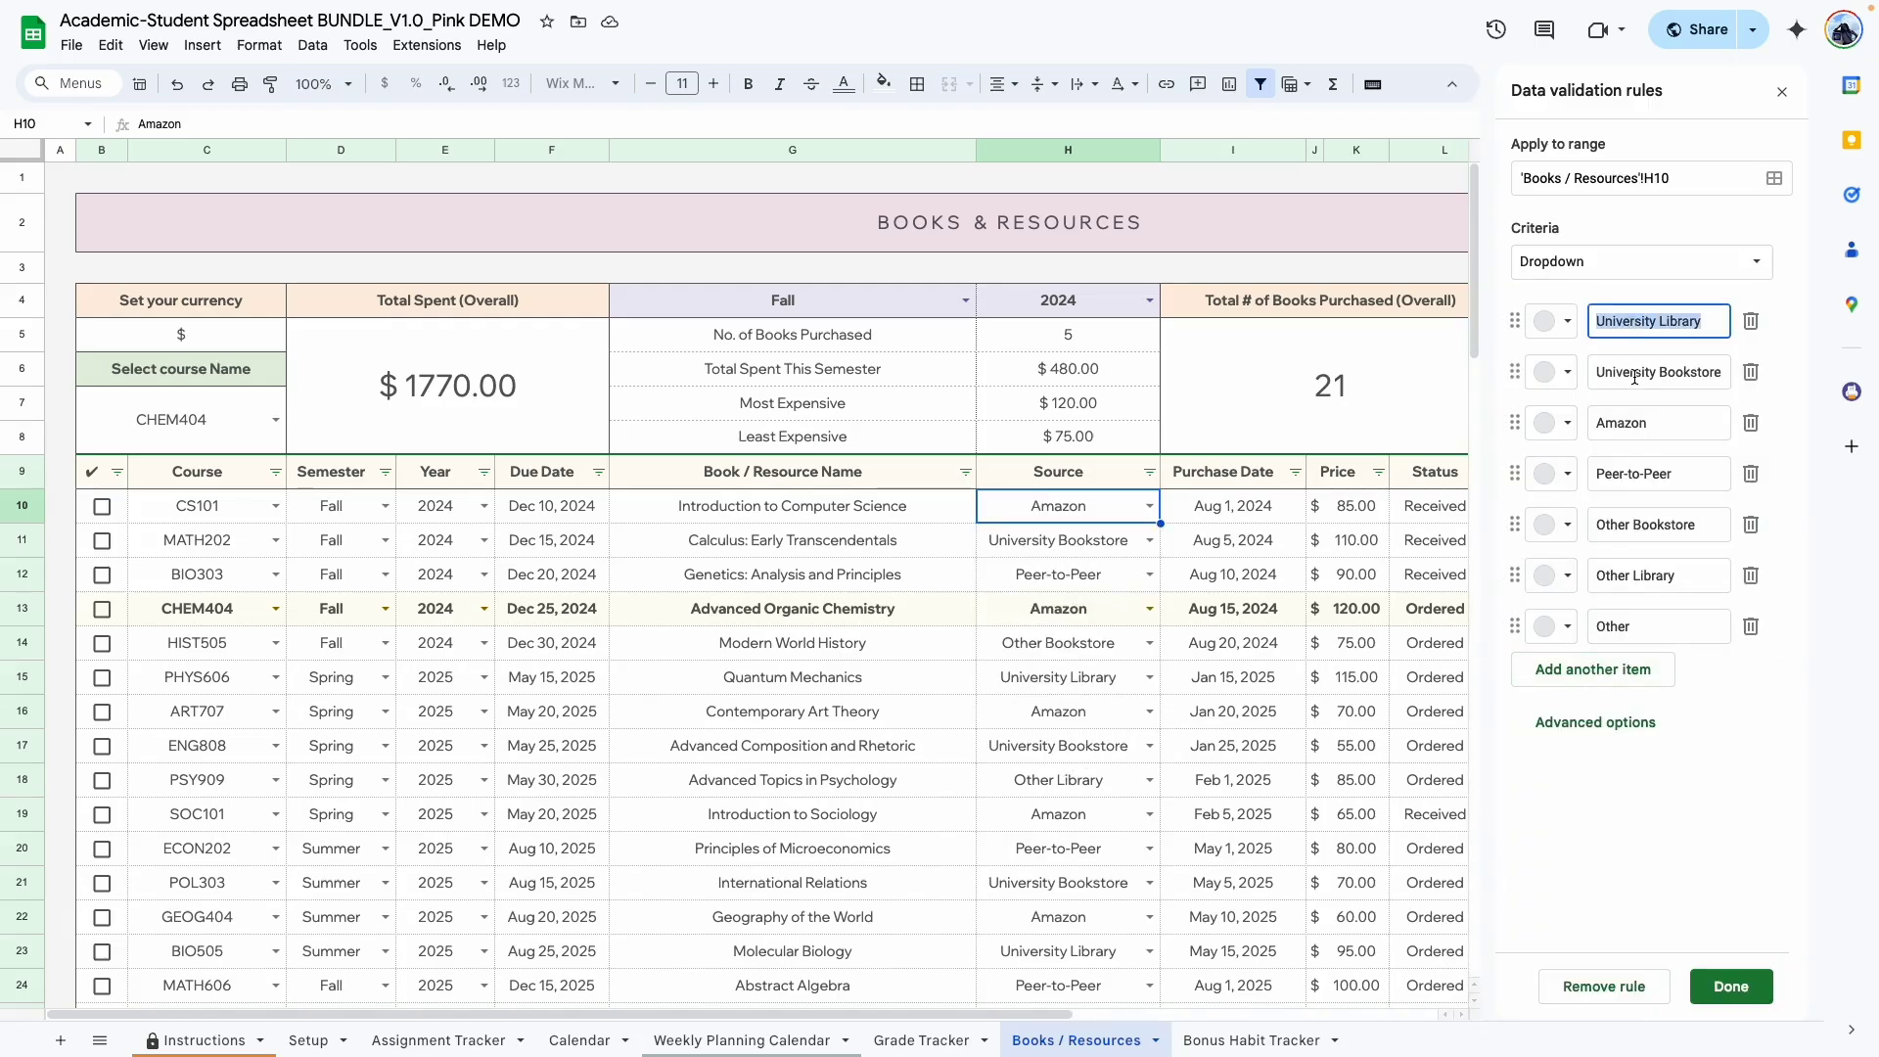
pyautogui.tripleClick(1635, 377)
pyautogui.click(1690, 996)
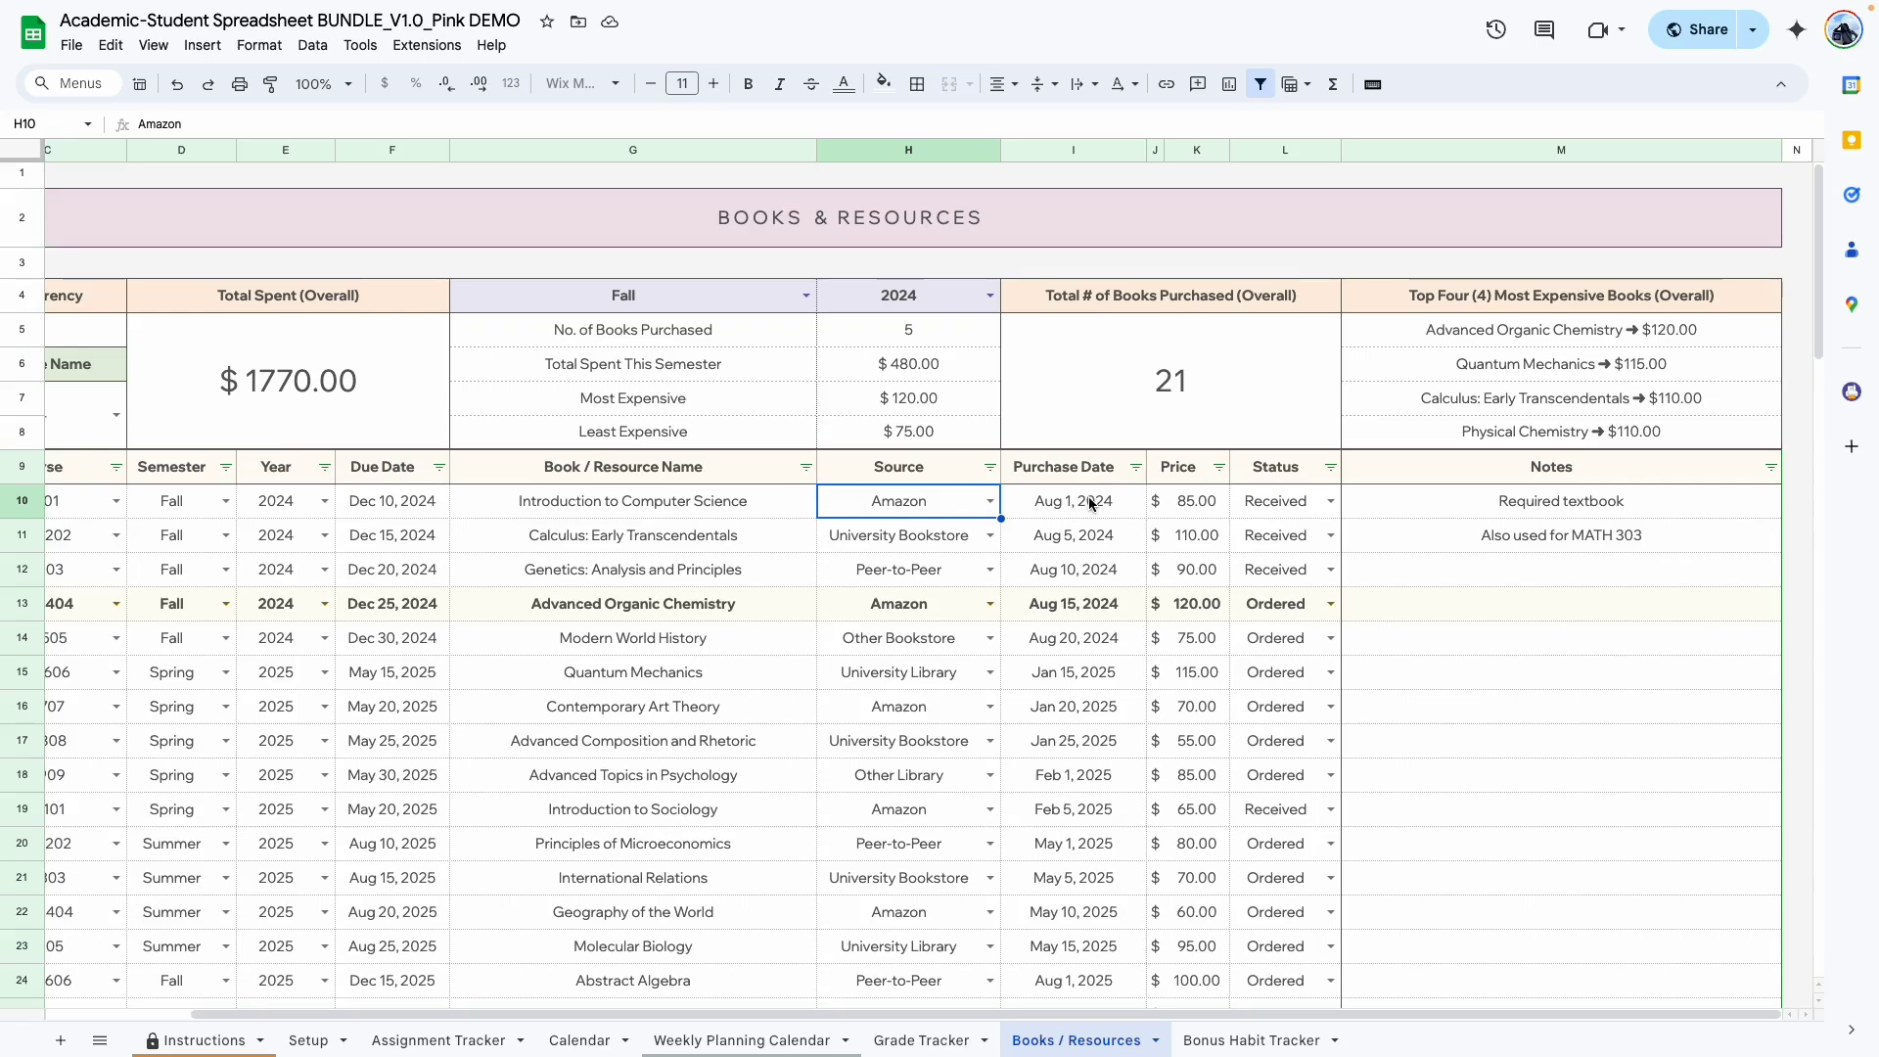
# - Examine the first book's purchase date, price and note, and the dropdown options and data validation rule of its Status cell
pyautogui.click(1089, 501)
pyautogui.click(1198, 502)
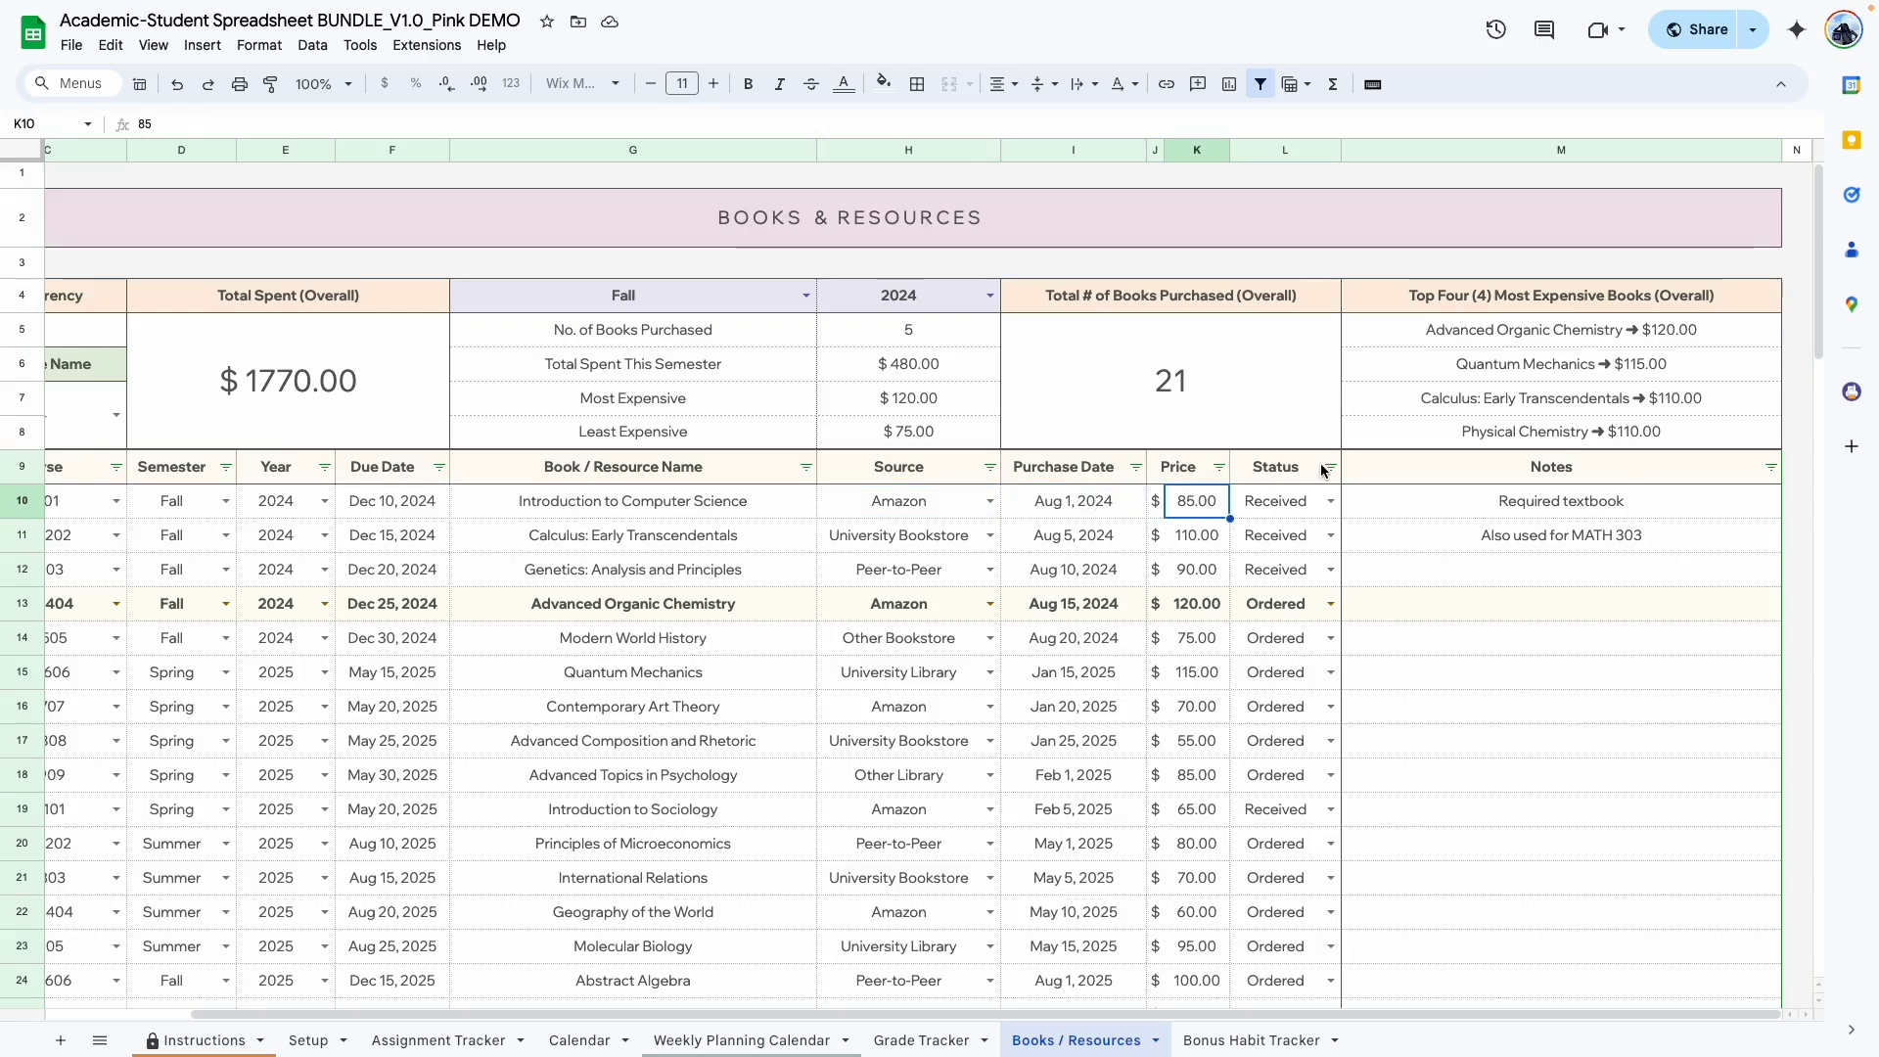
pyautogui.click(1329, 501)
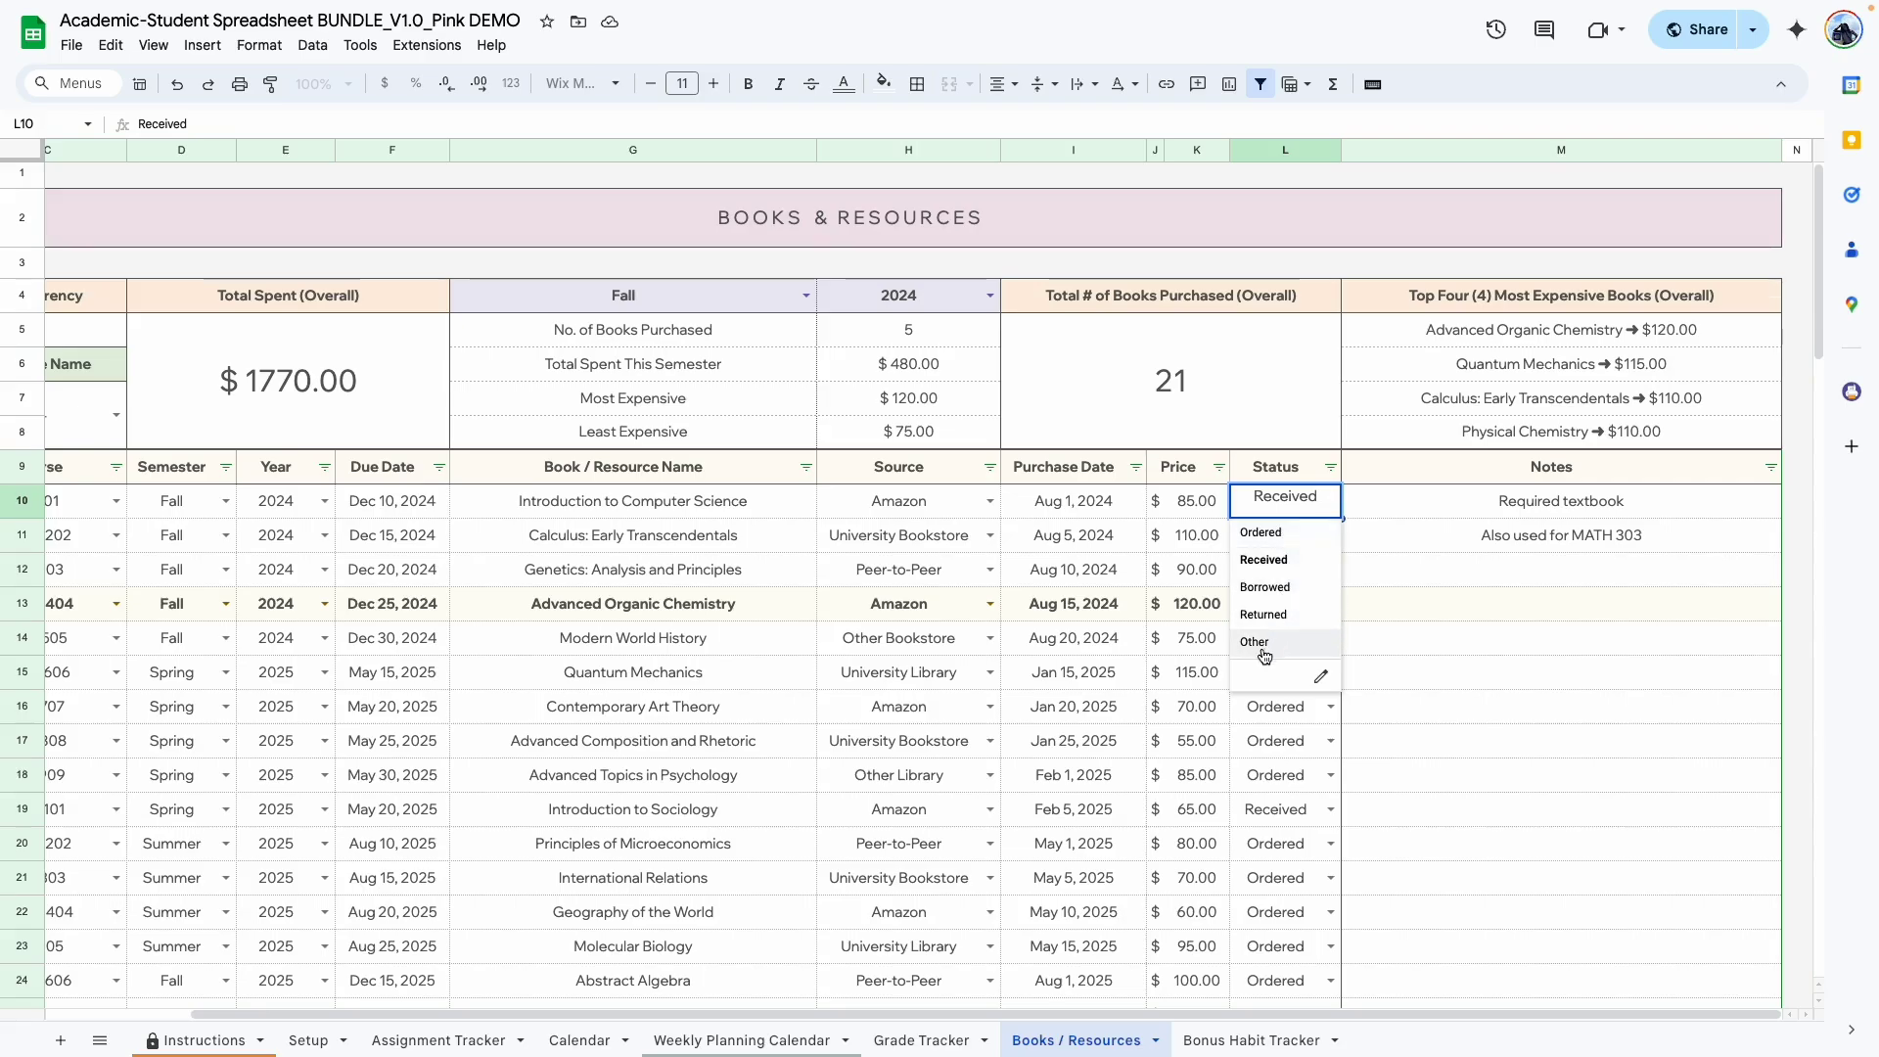
pyautogui.click(1322, 680)
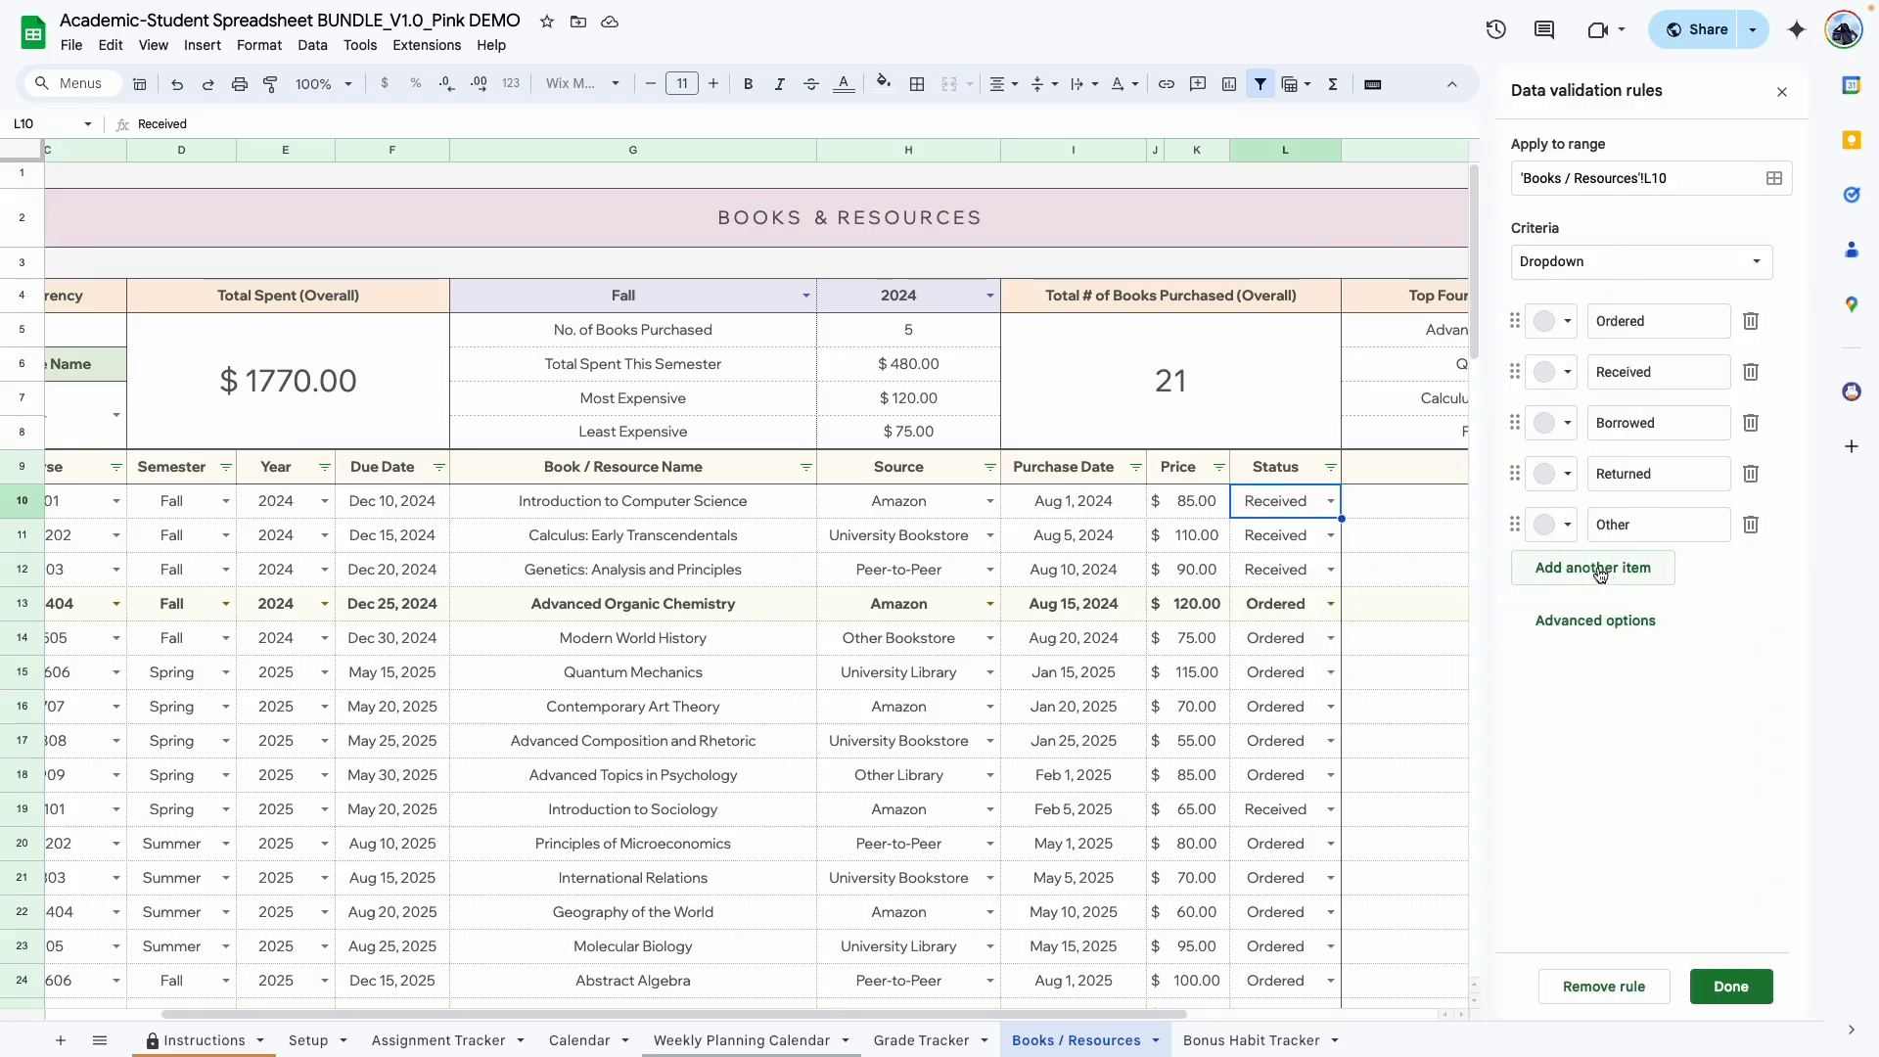
pyautogui.click(1731, 986)
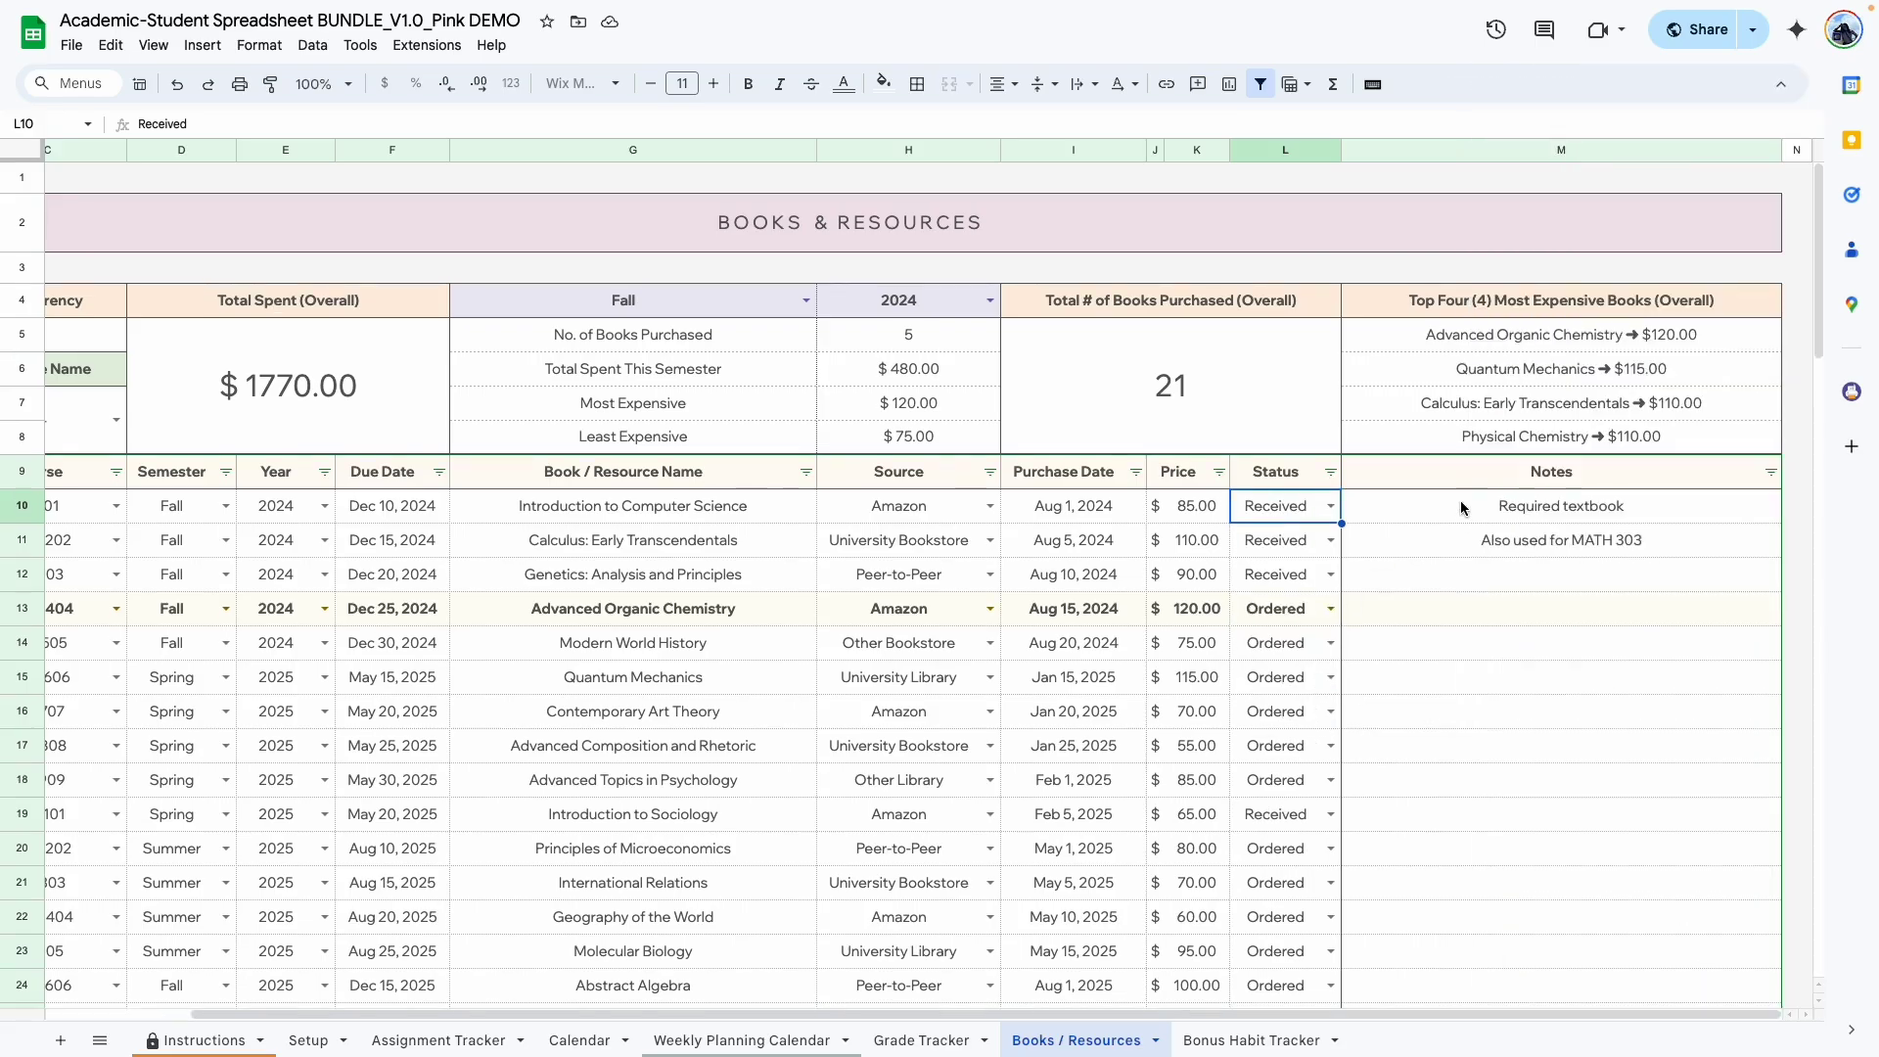
pyautogui.click(1461, 508)
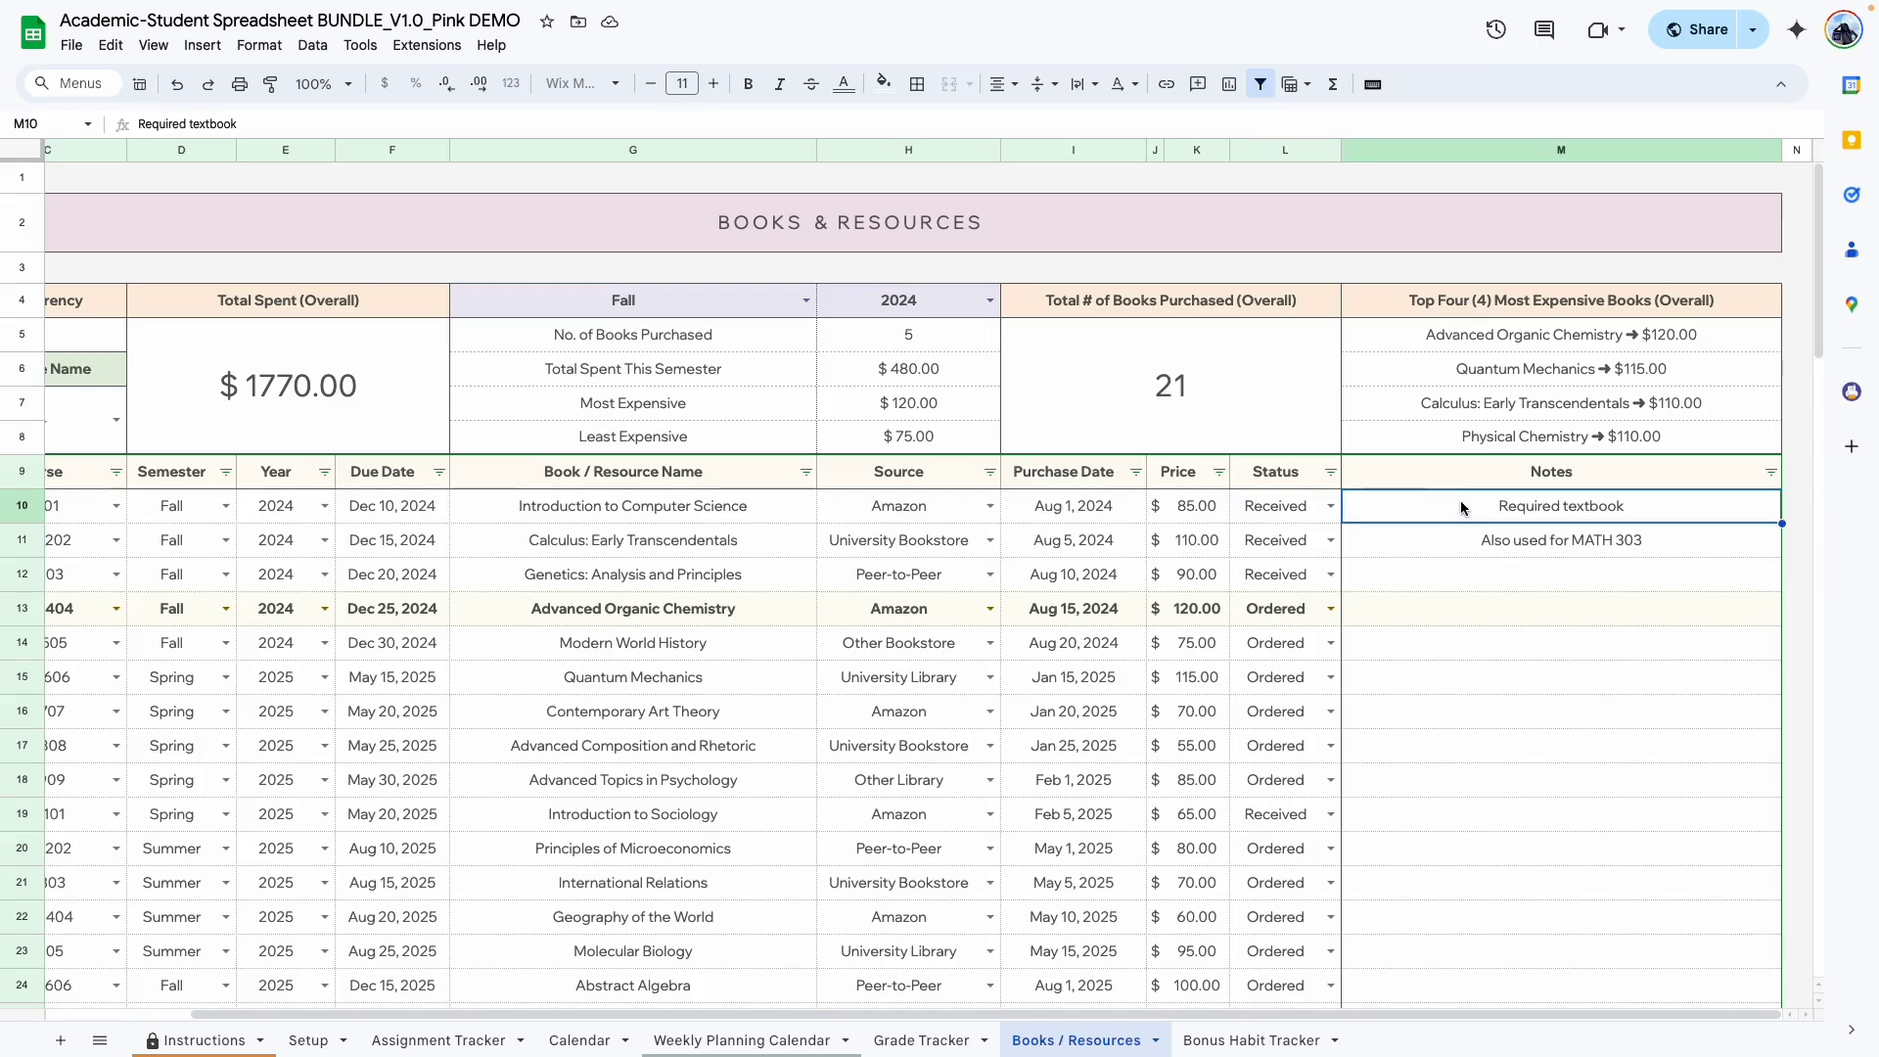
# - Set Select course Name to CS101 in the Books / Resources sheet and examine the Total Spent (Overall) formula
pyautogui.hscroll(-2, 1461, 508)
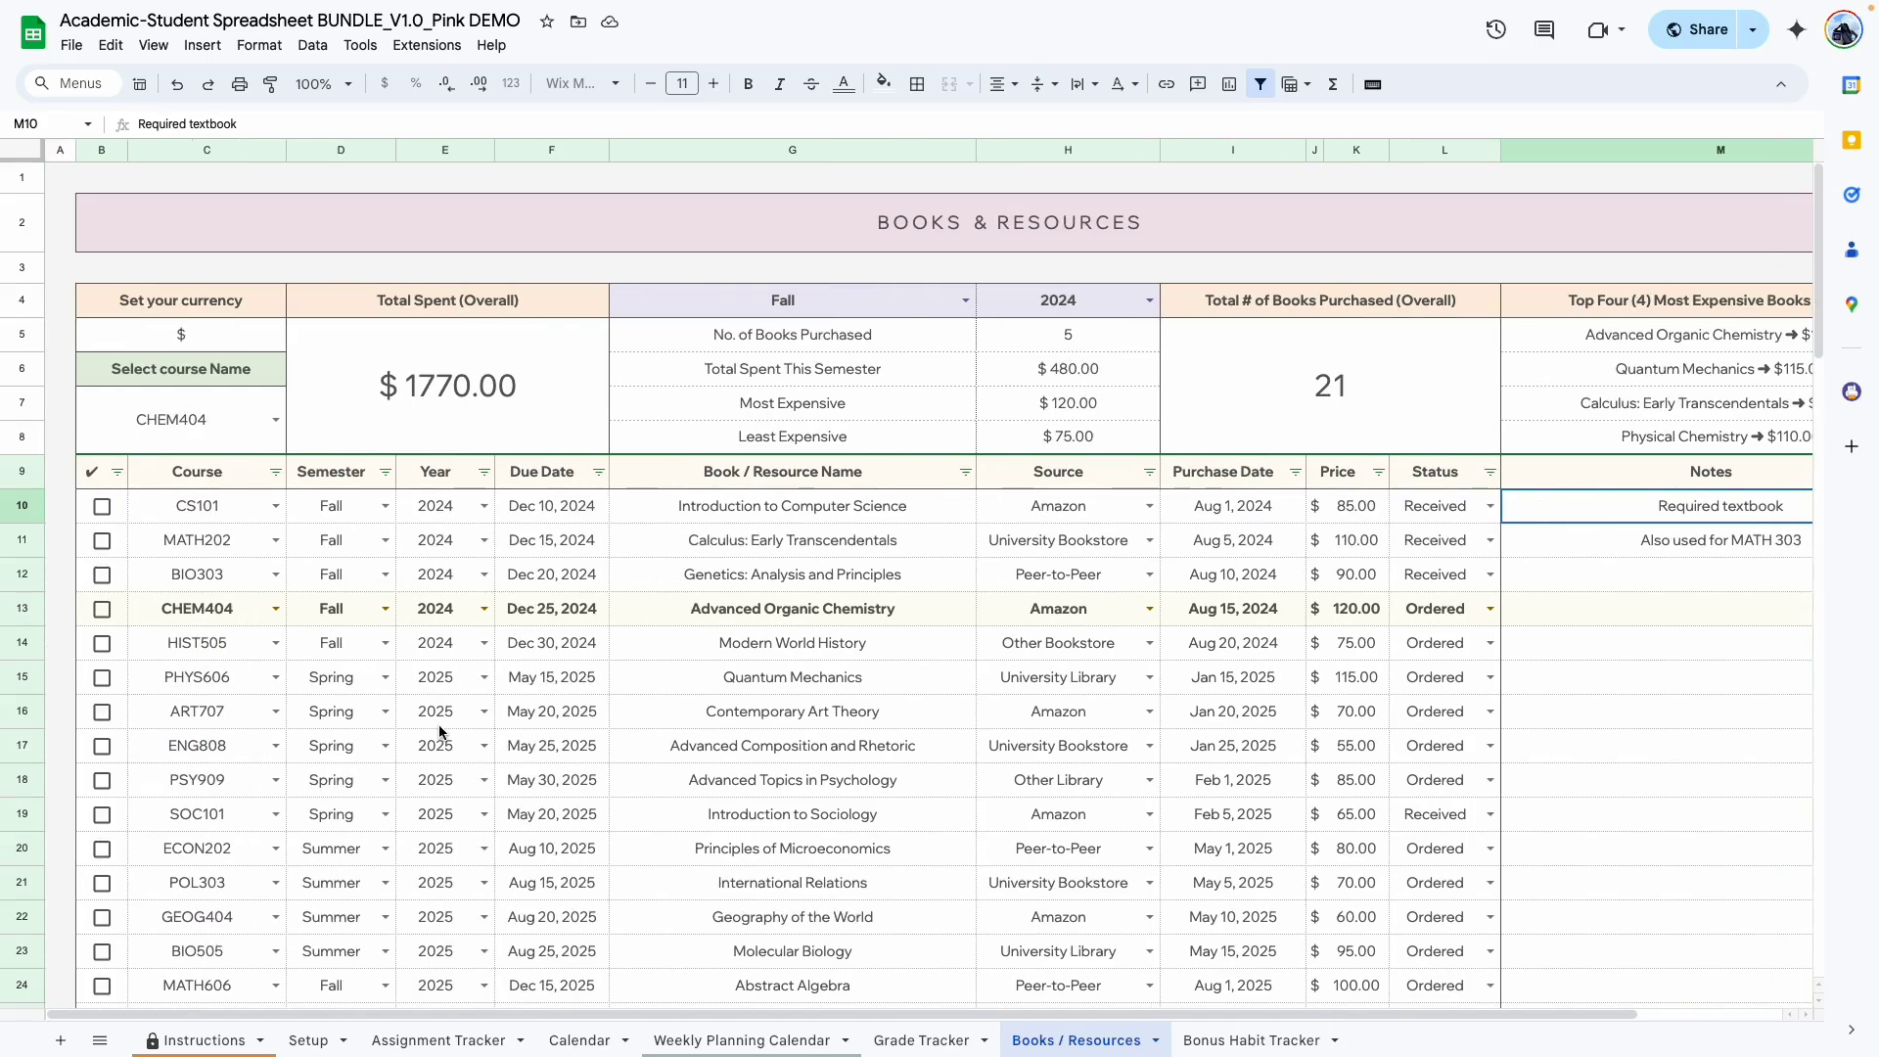
pyautogui.click(279, 422)
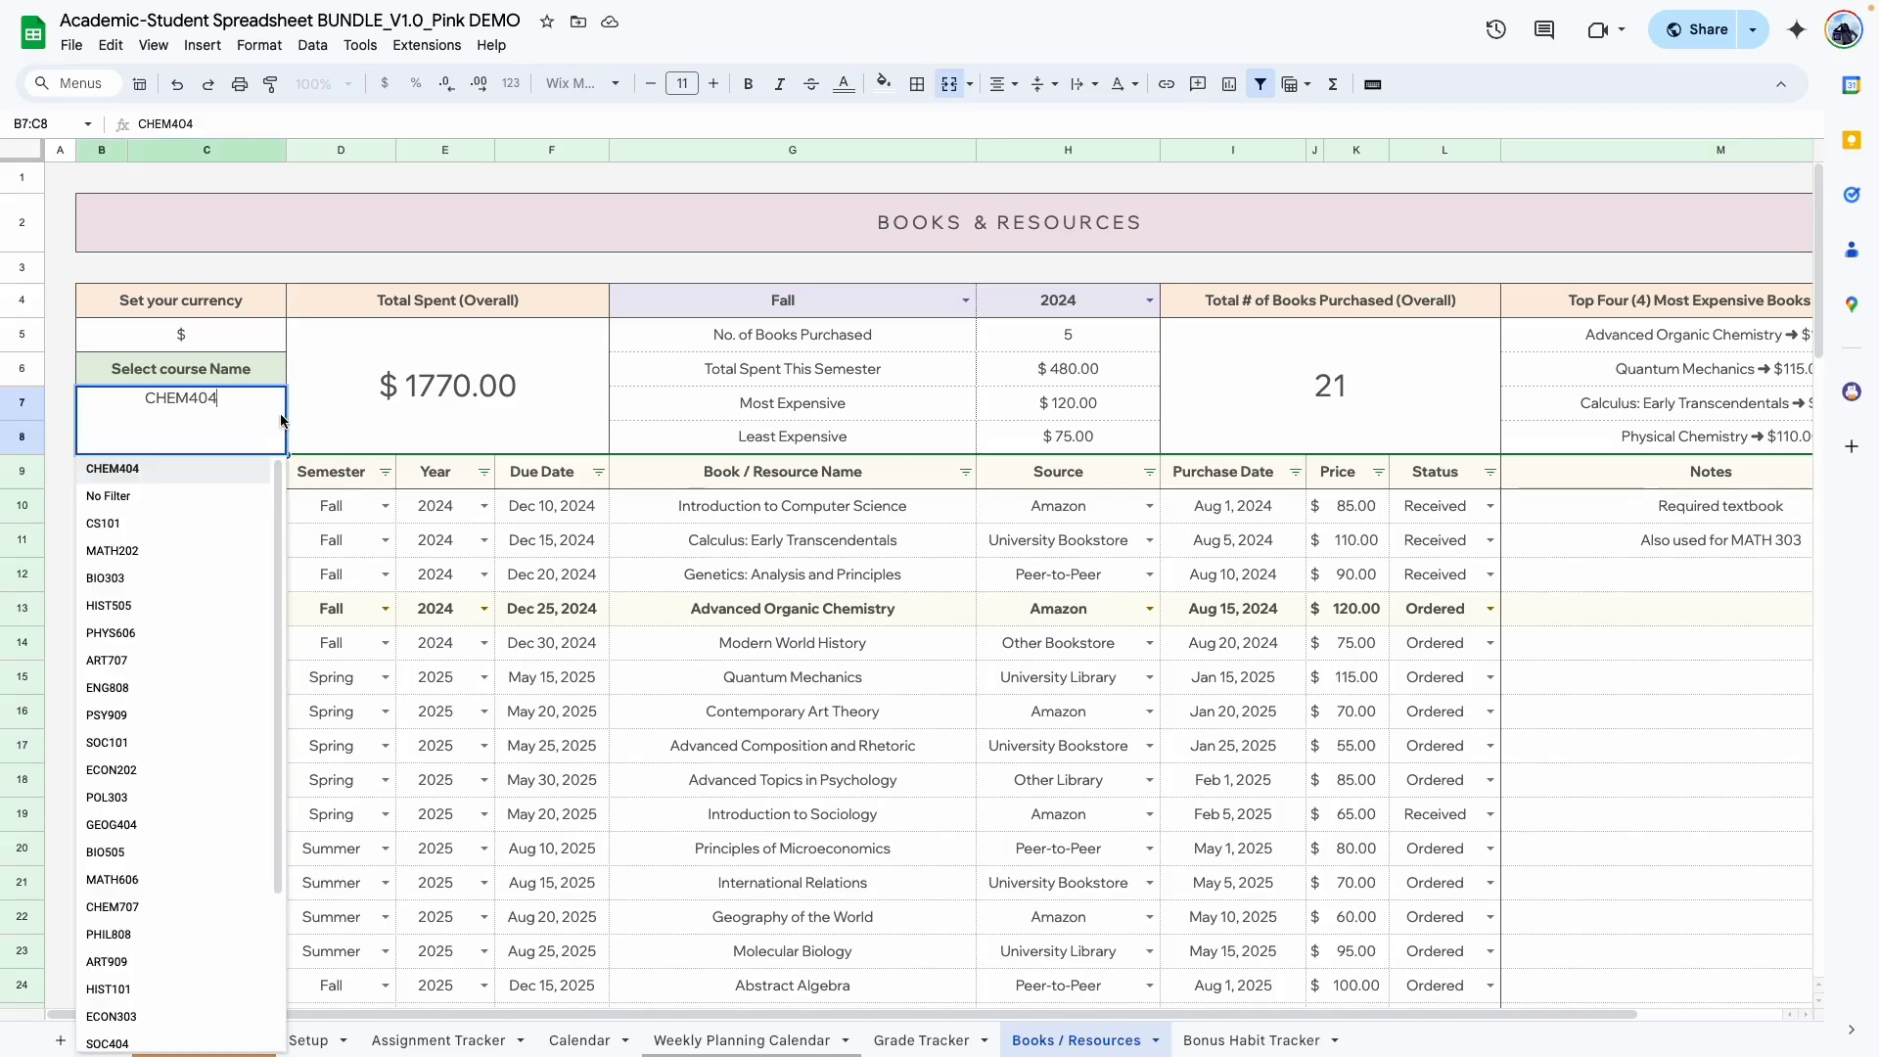
pyautogui.click(147, 524)
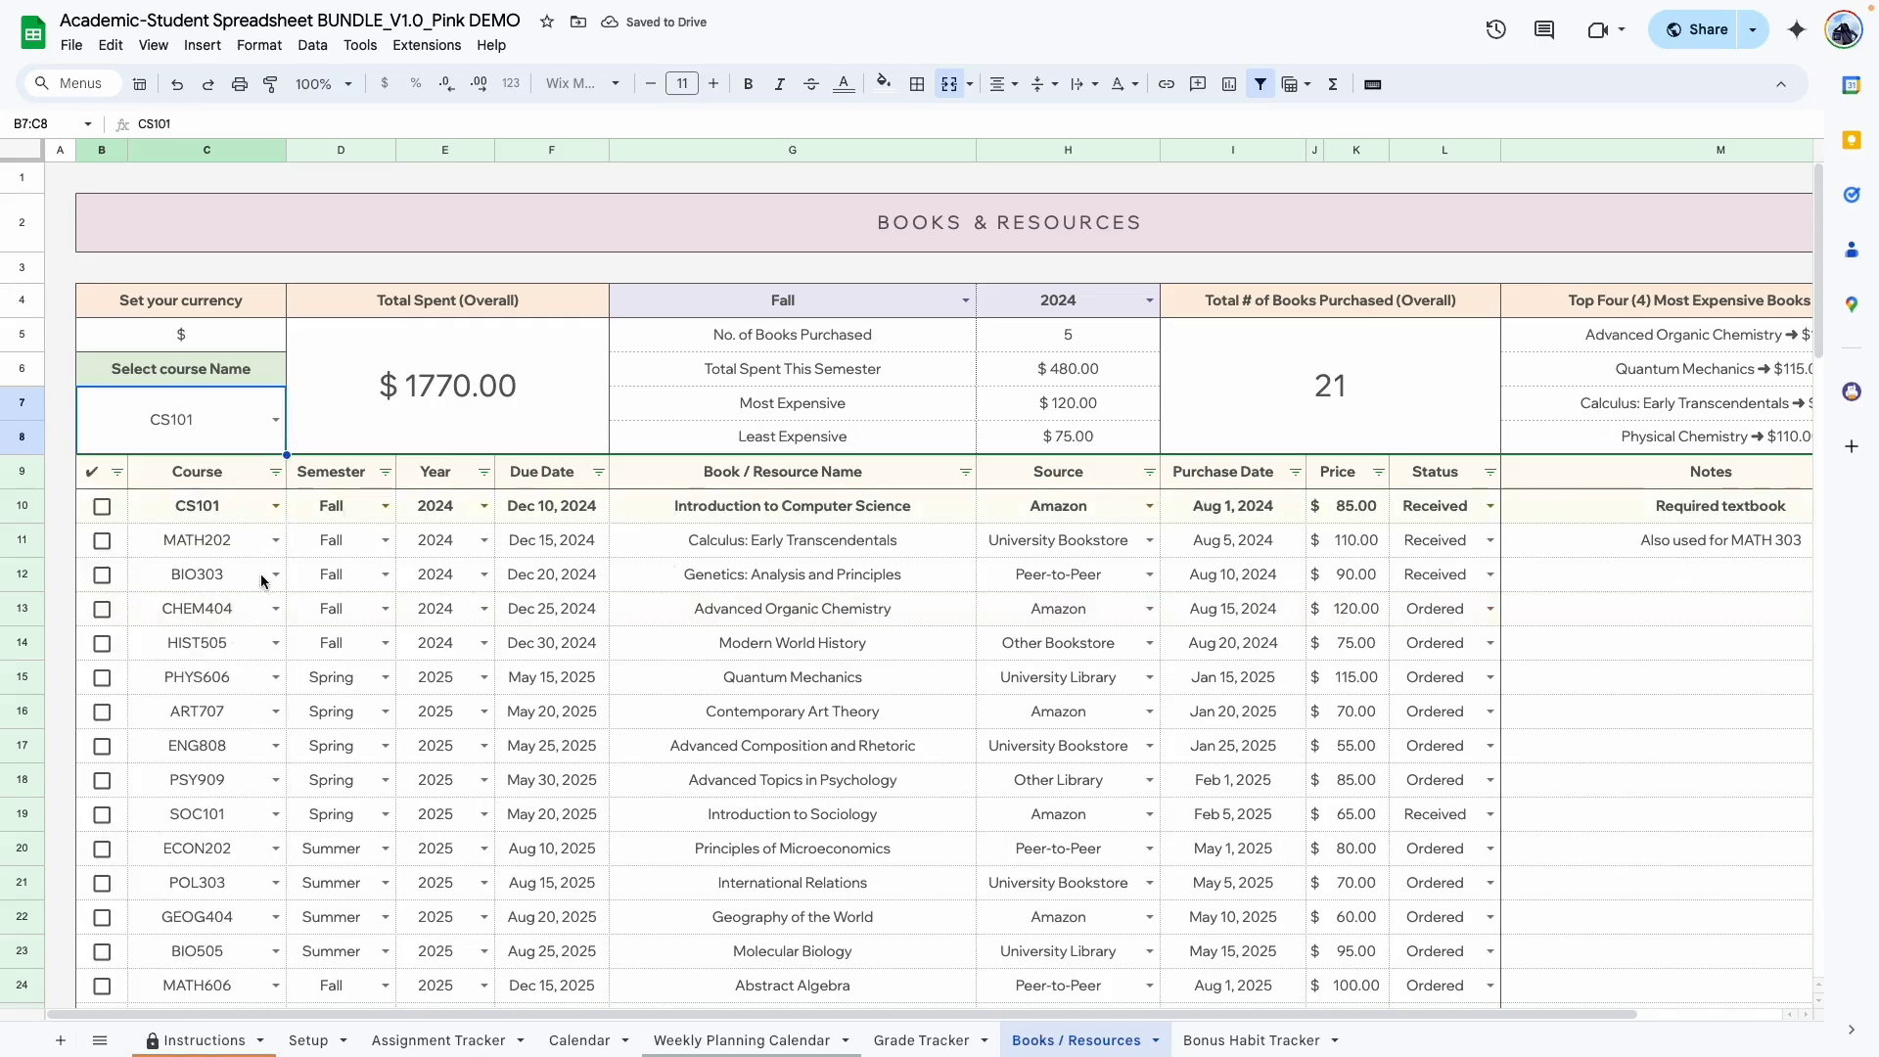
pyautogui.click(563, 385)
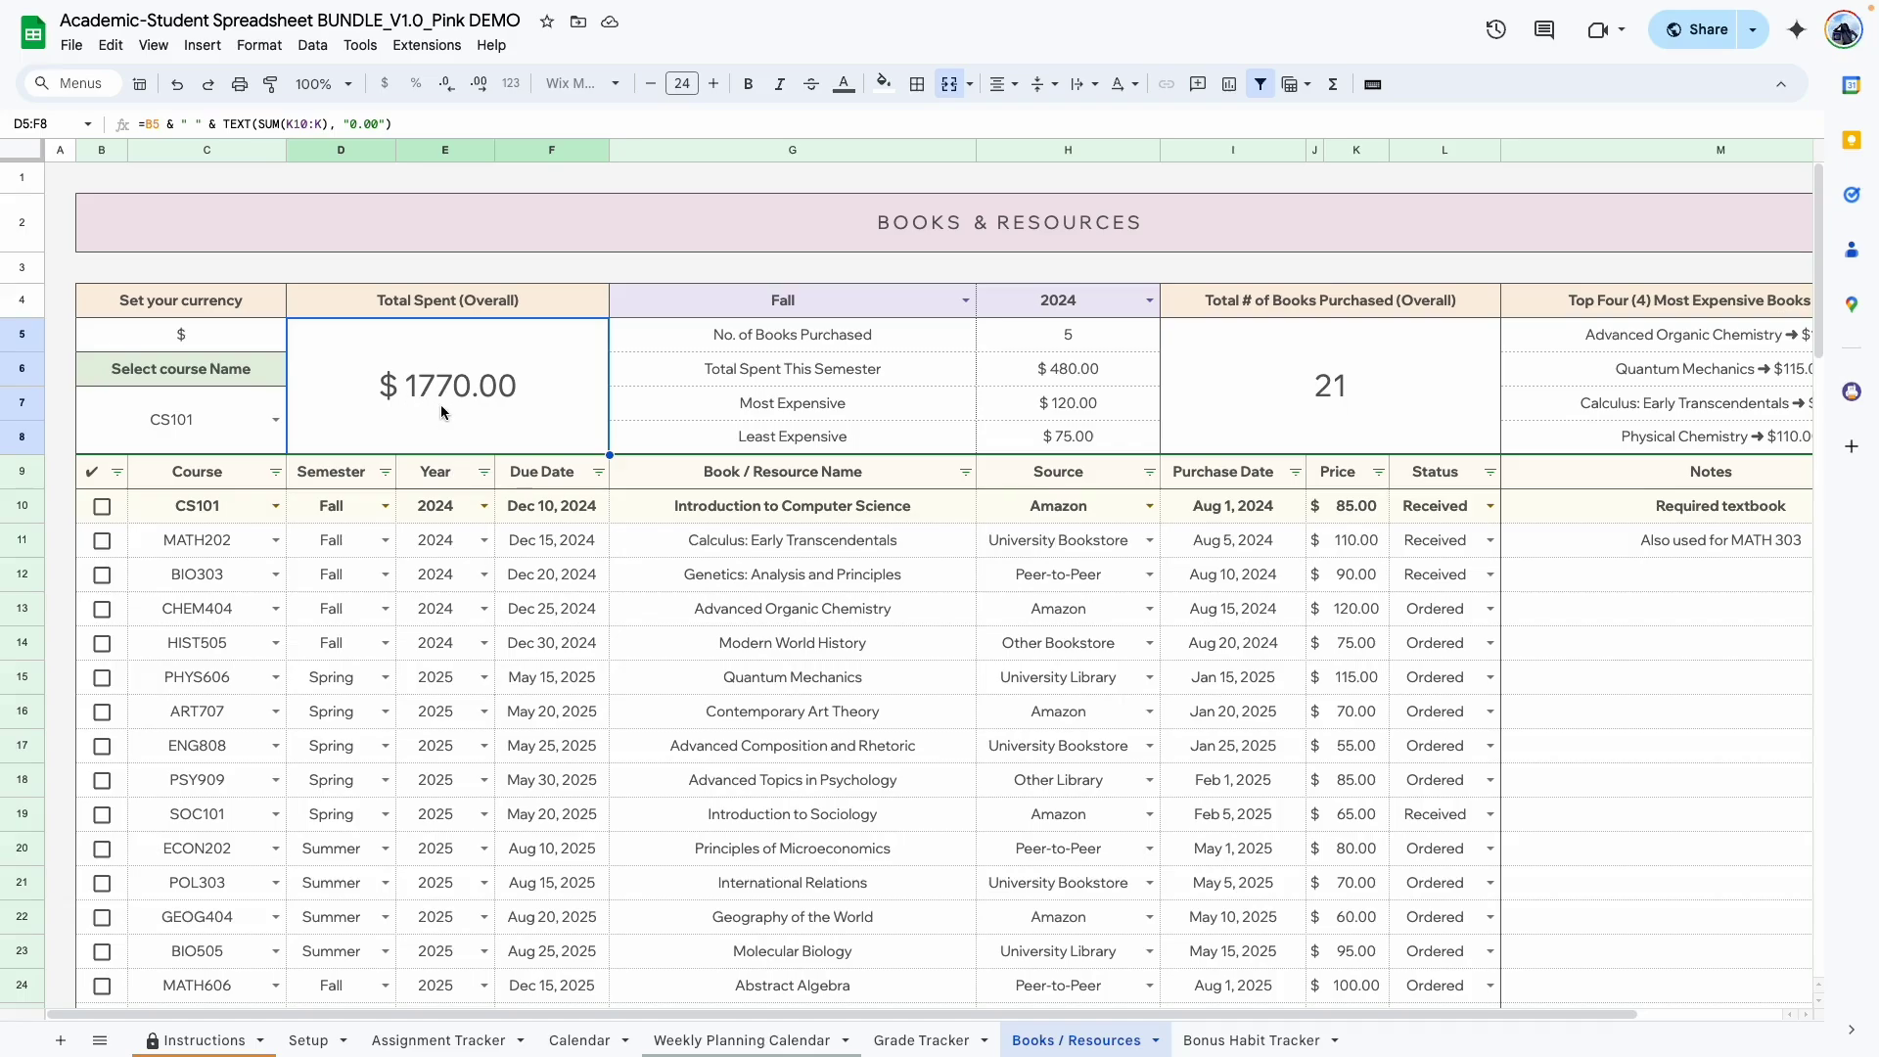
# - Set the semester summary to Spring and examine its number of books purchased and total spent cells
pyautogui.hscroll(3, 454, 393)
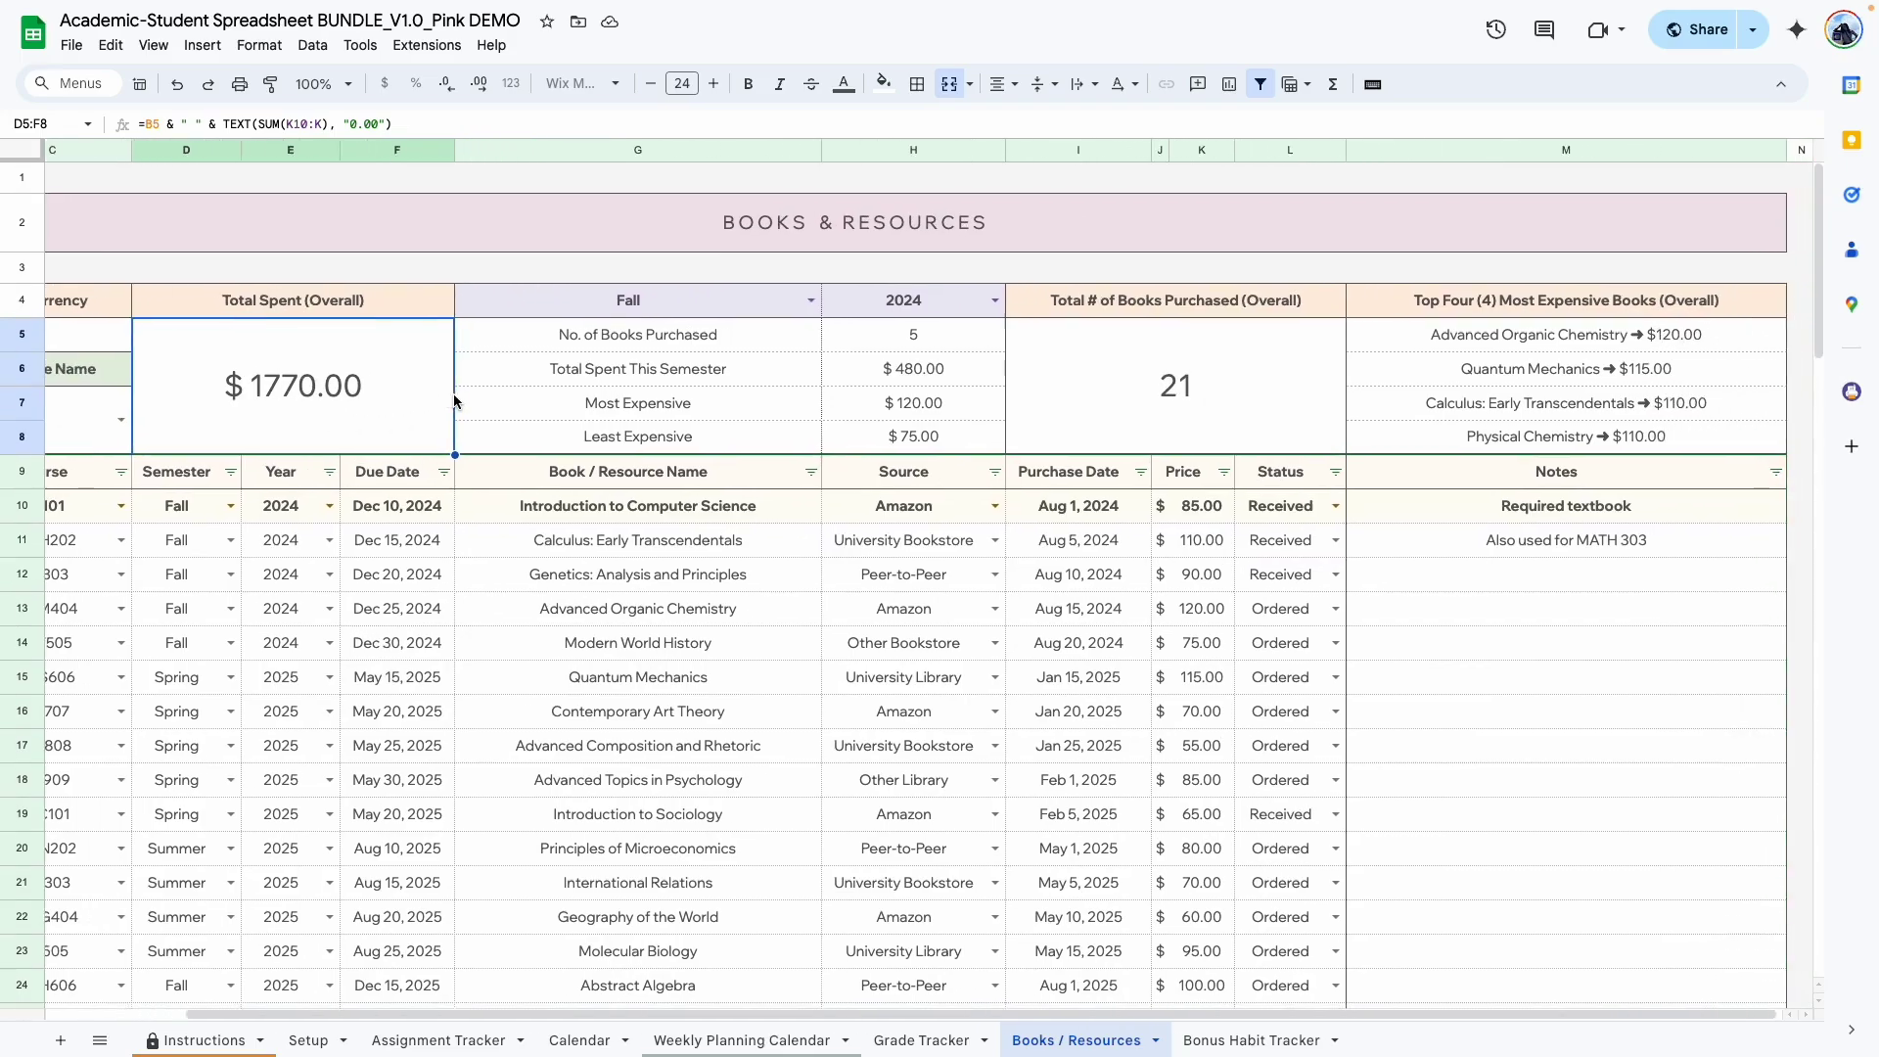
pyautogui.click(806, 302)
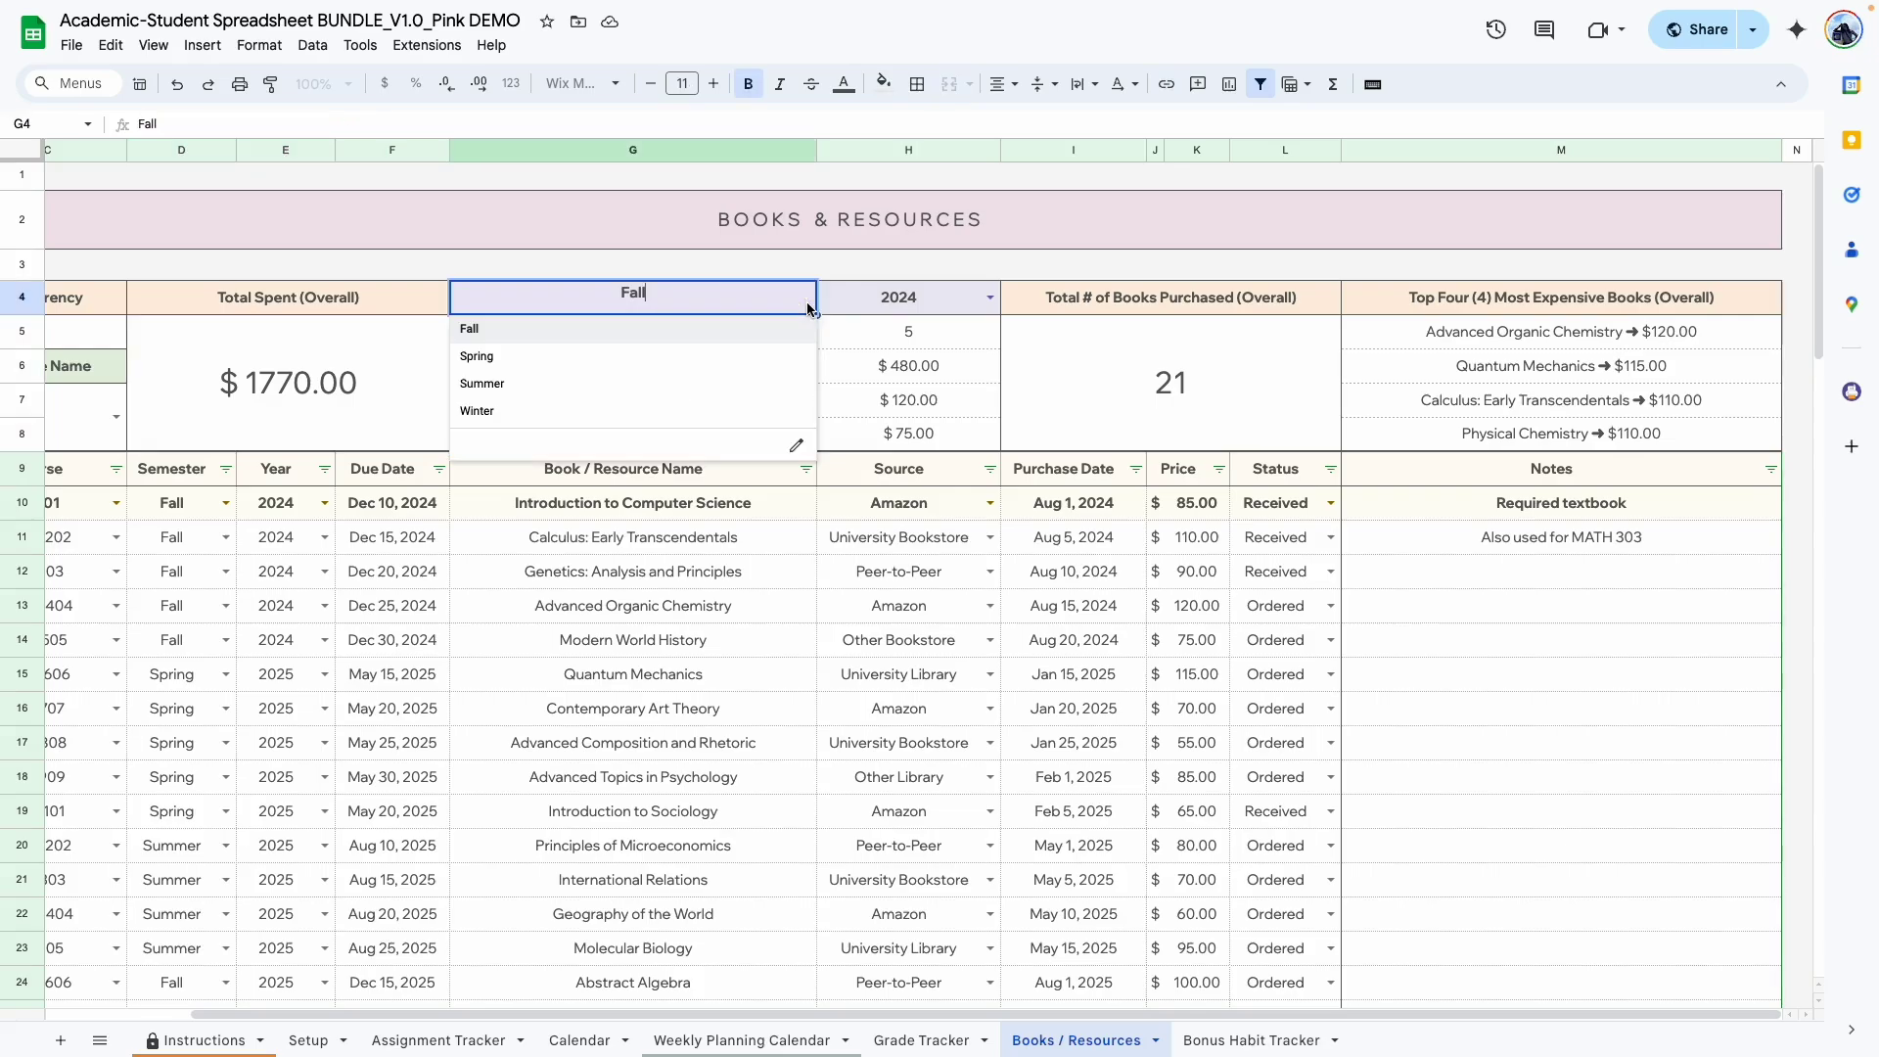
pyautogui.click(500, 359)
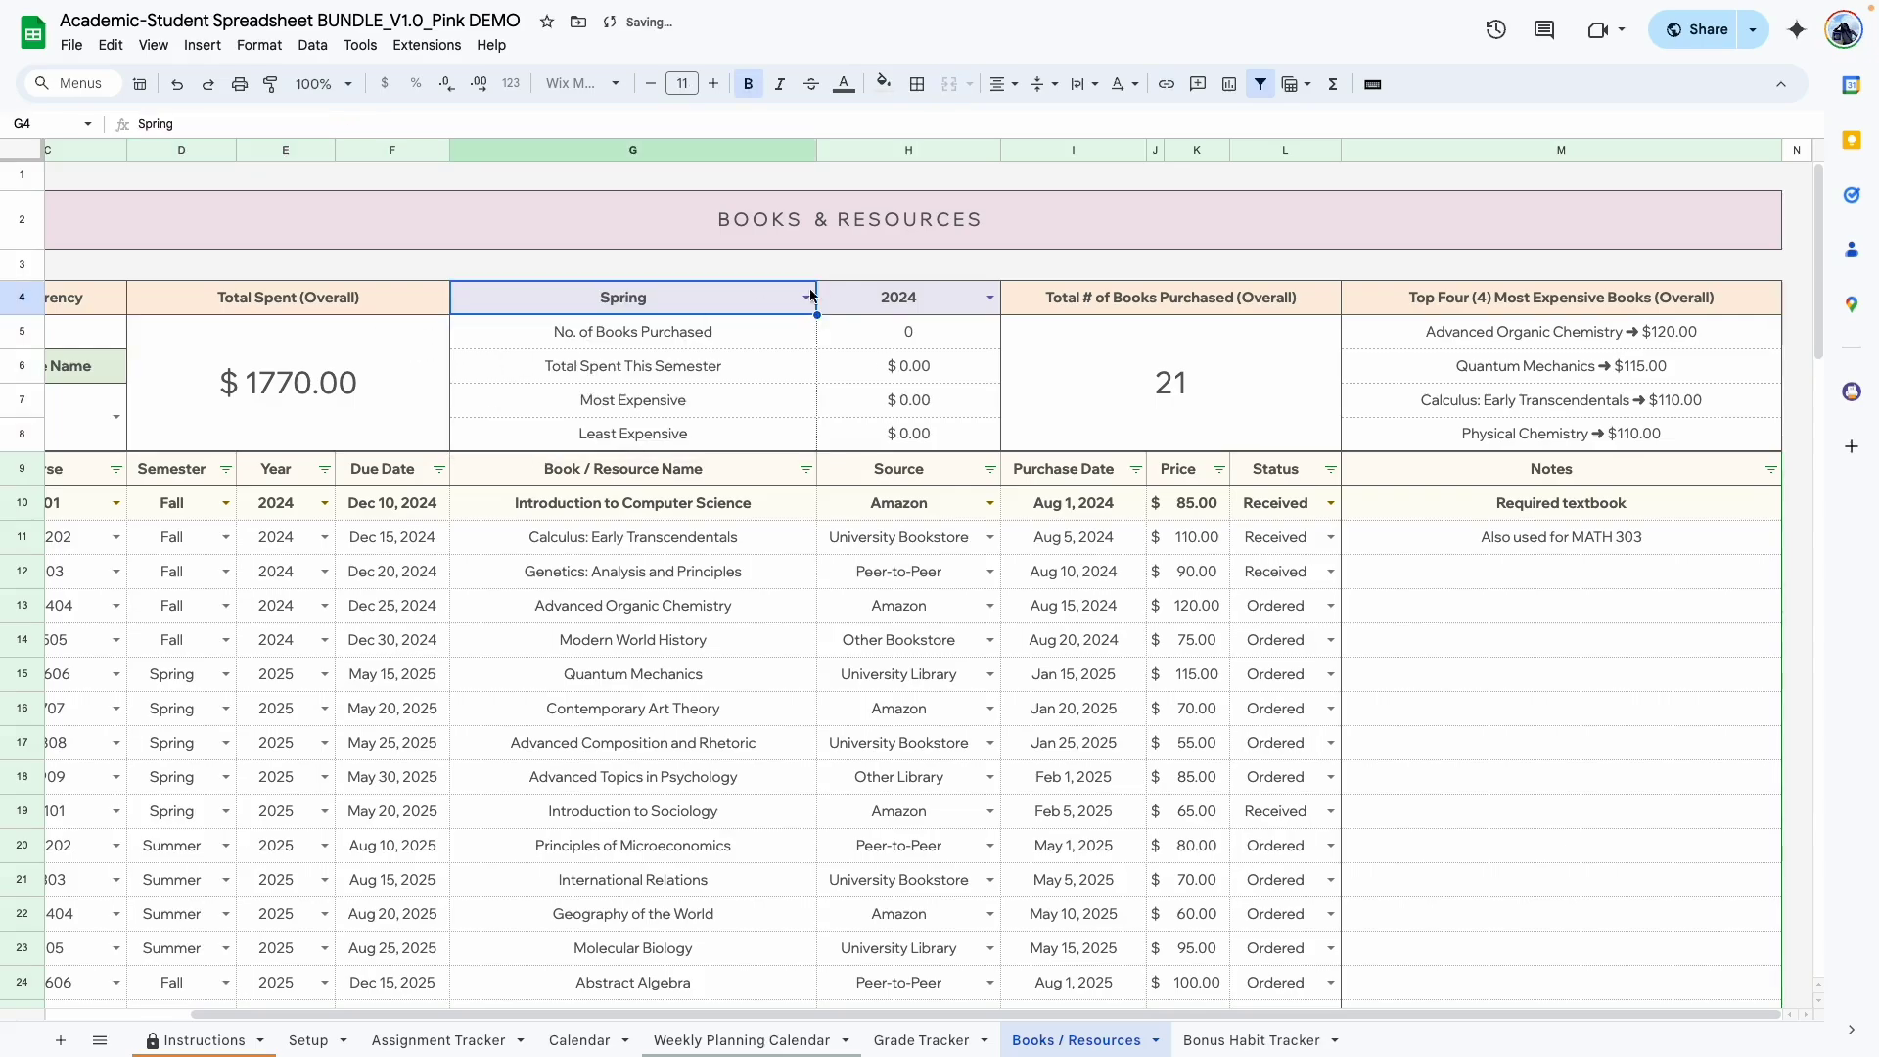
pyautogui.click(922, 307)
pyautogui.click(889, 340)
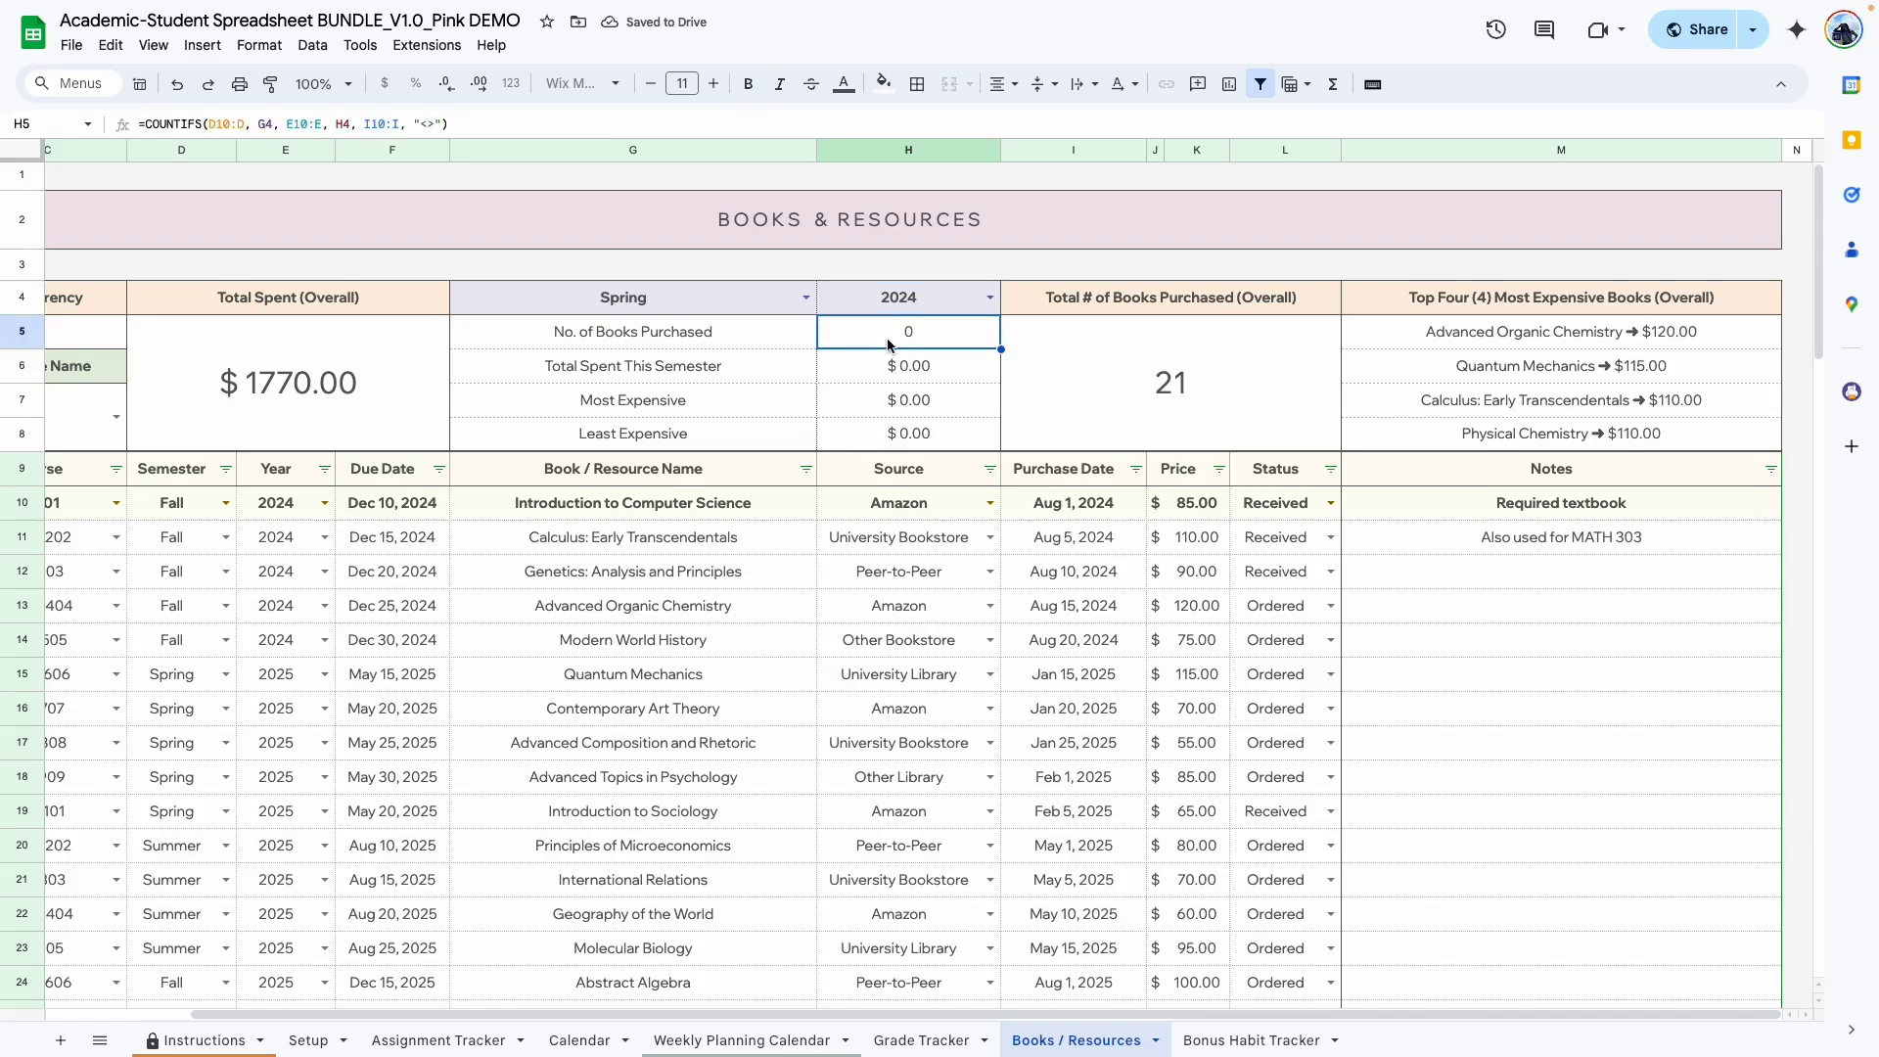
pyautogui.click(890, 368)
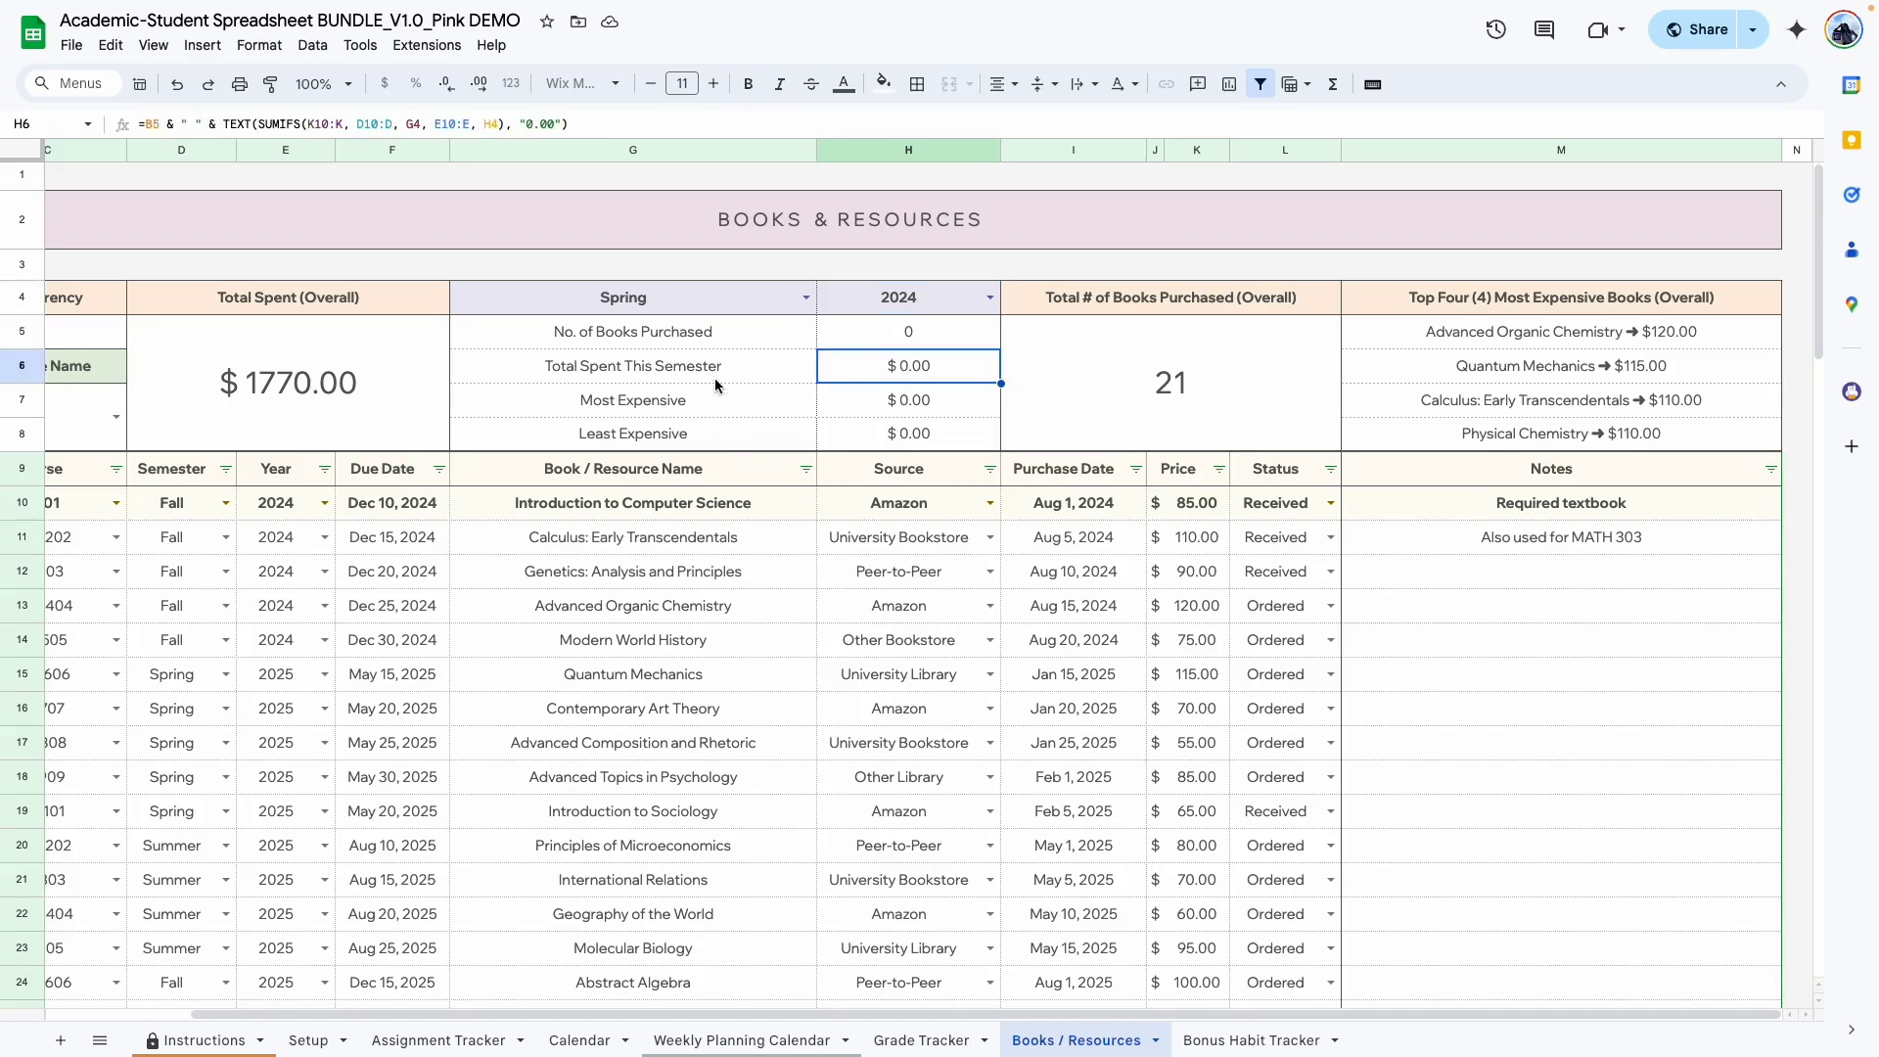
# - Set the semester summary's year to 2025 and examine the books purchased, total spent and most expensive cells
pyautogui.hscroll(-3, 512, 646)
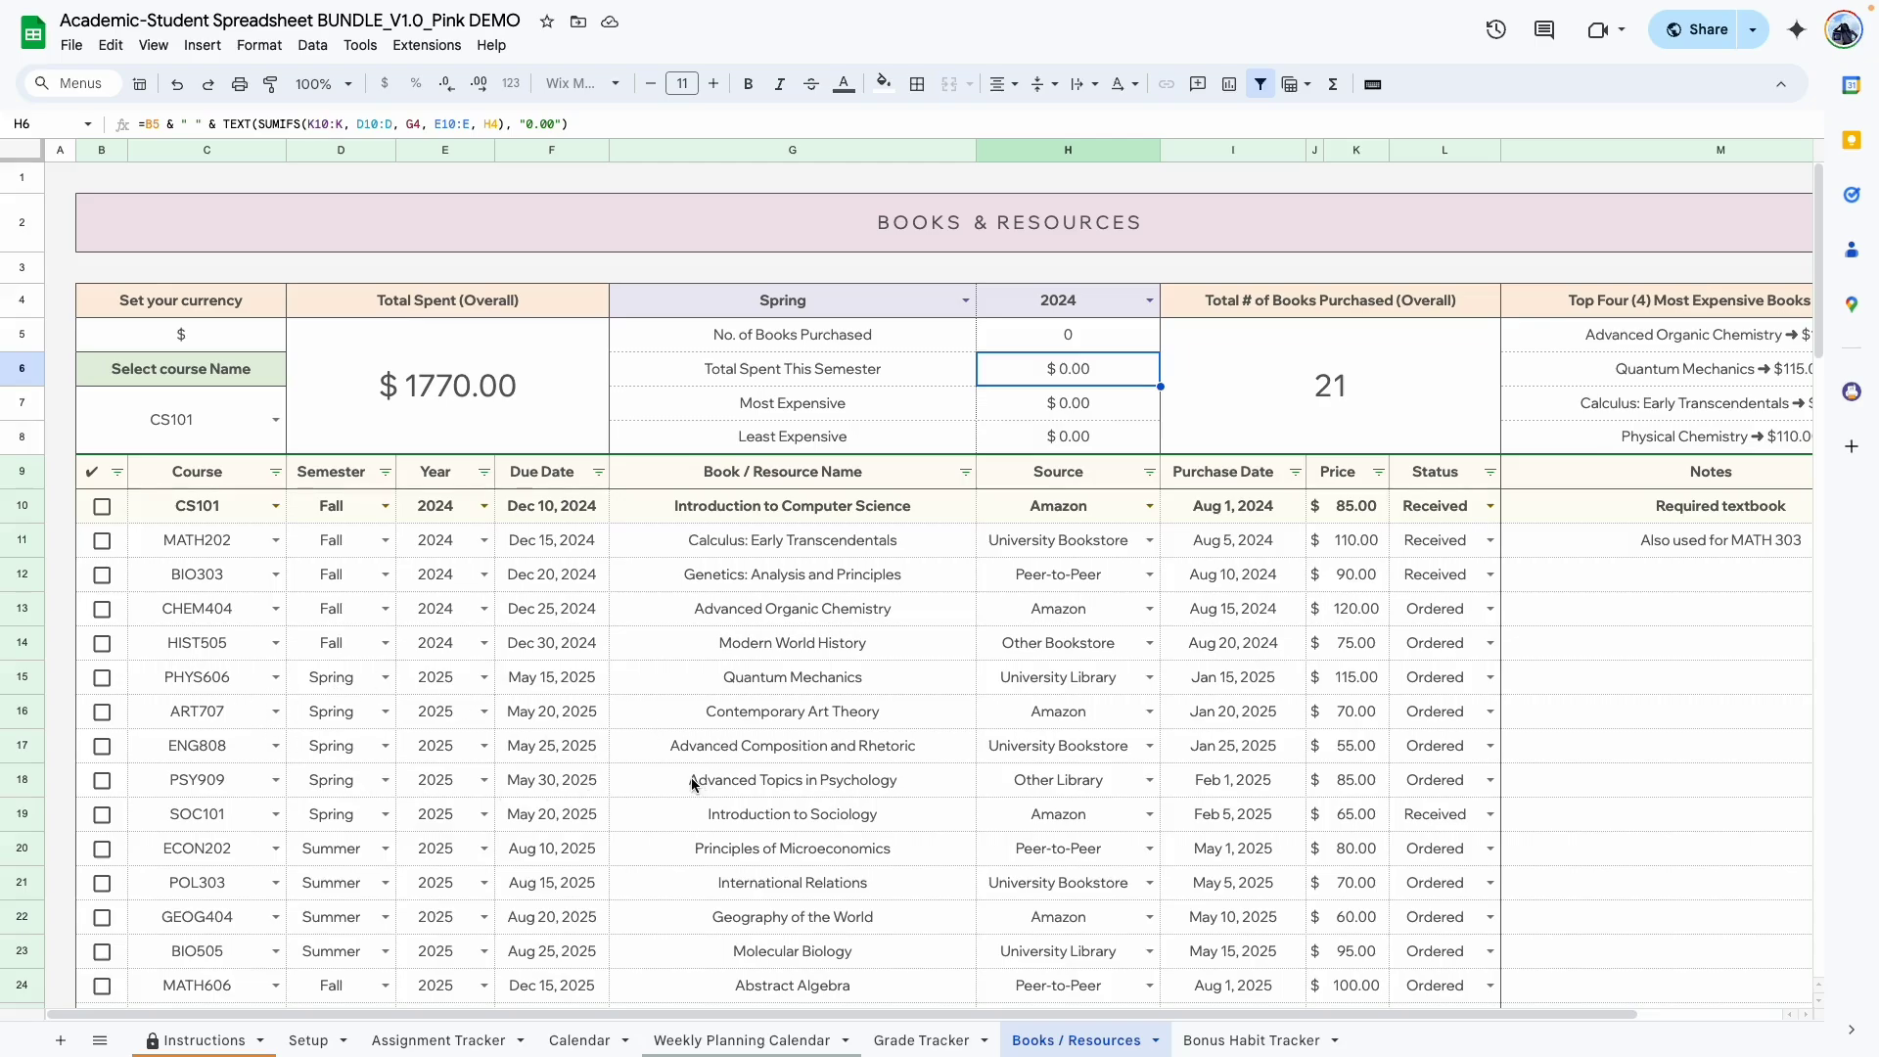
pyautogui.click(1151, 301)
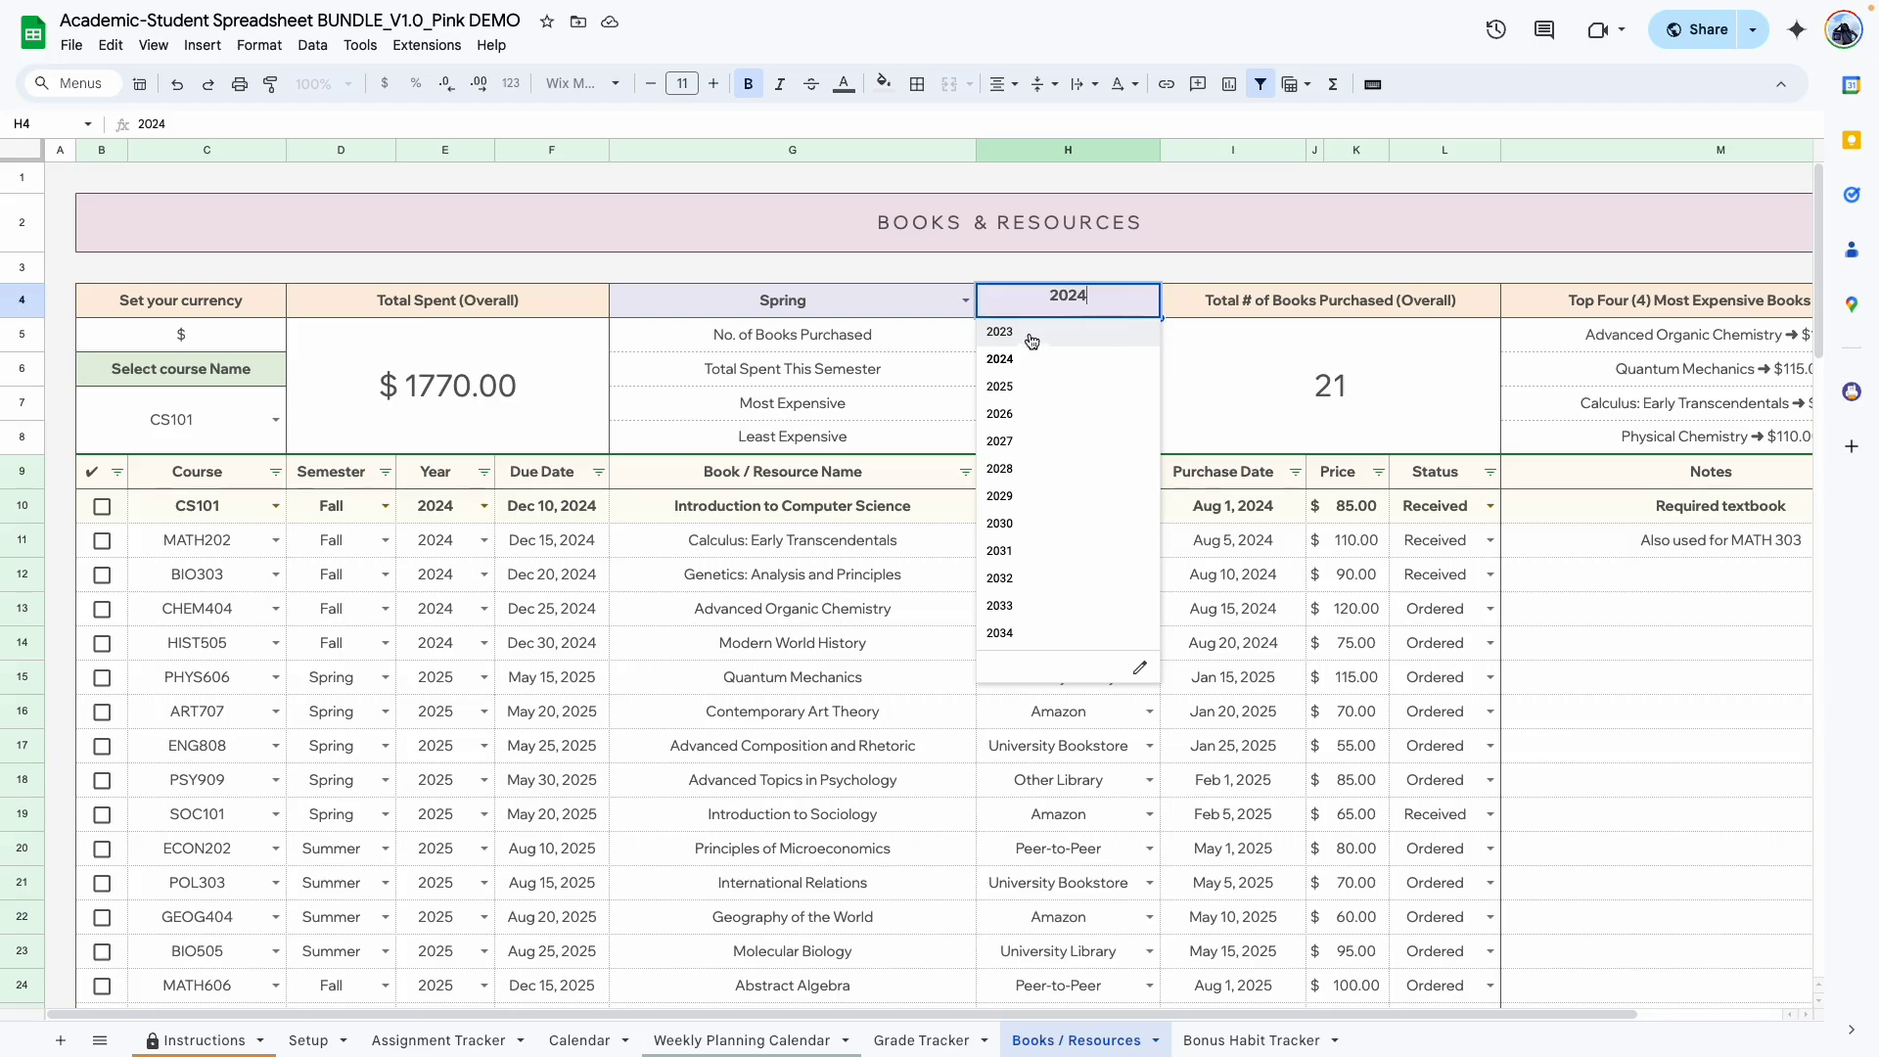
pyautogui.click(1036, 387)
pyautogui.click(1018, 550)
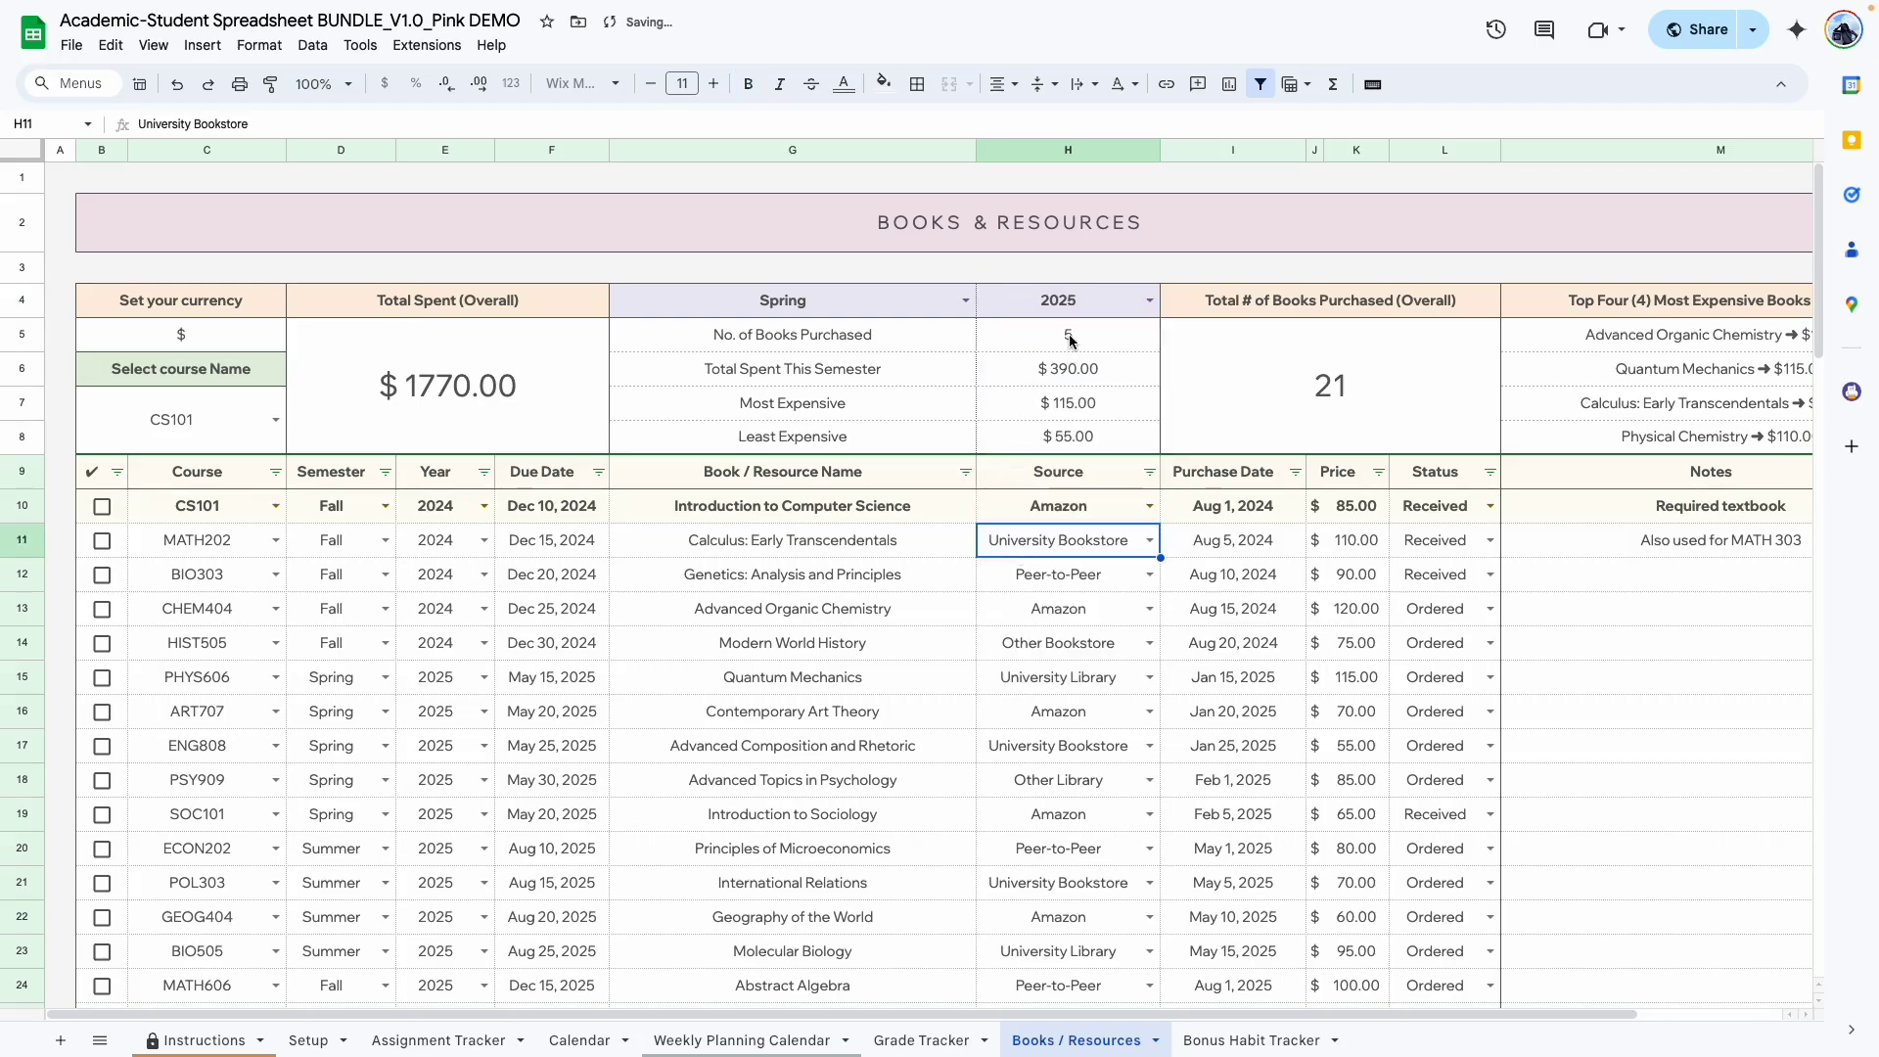
pyautogui.click(1070, 342)
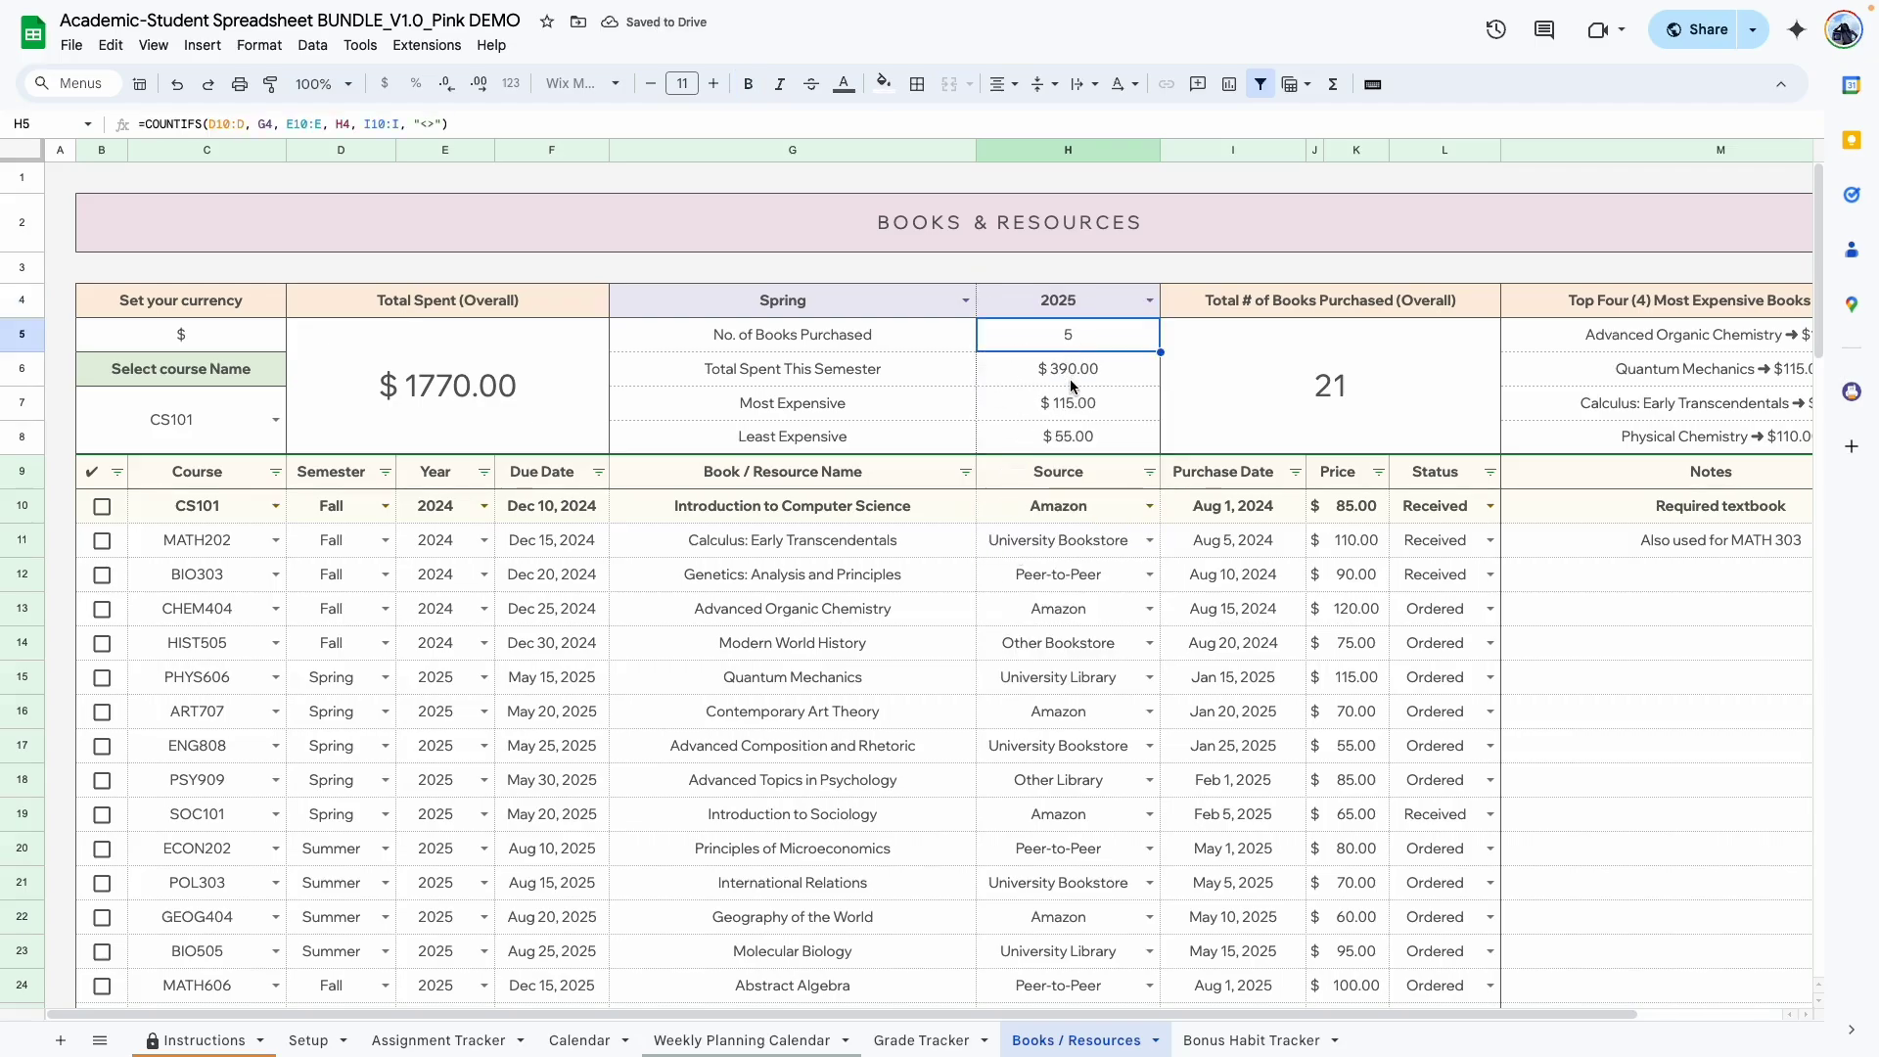
pyautogui.click(1071, 379)
pyautogui.click(1071, 403)
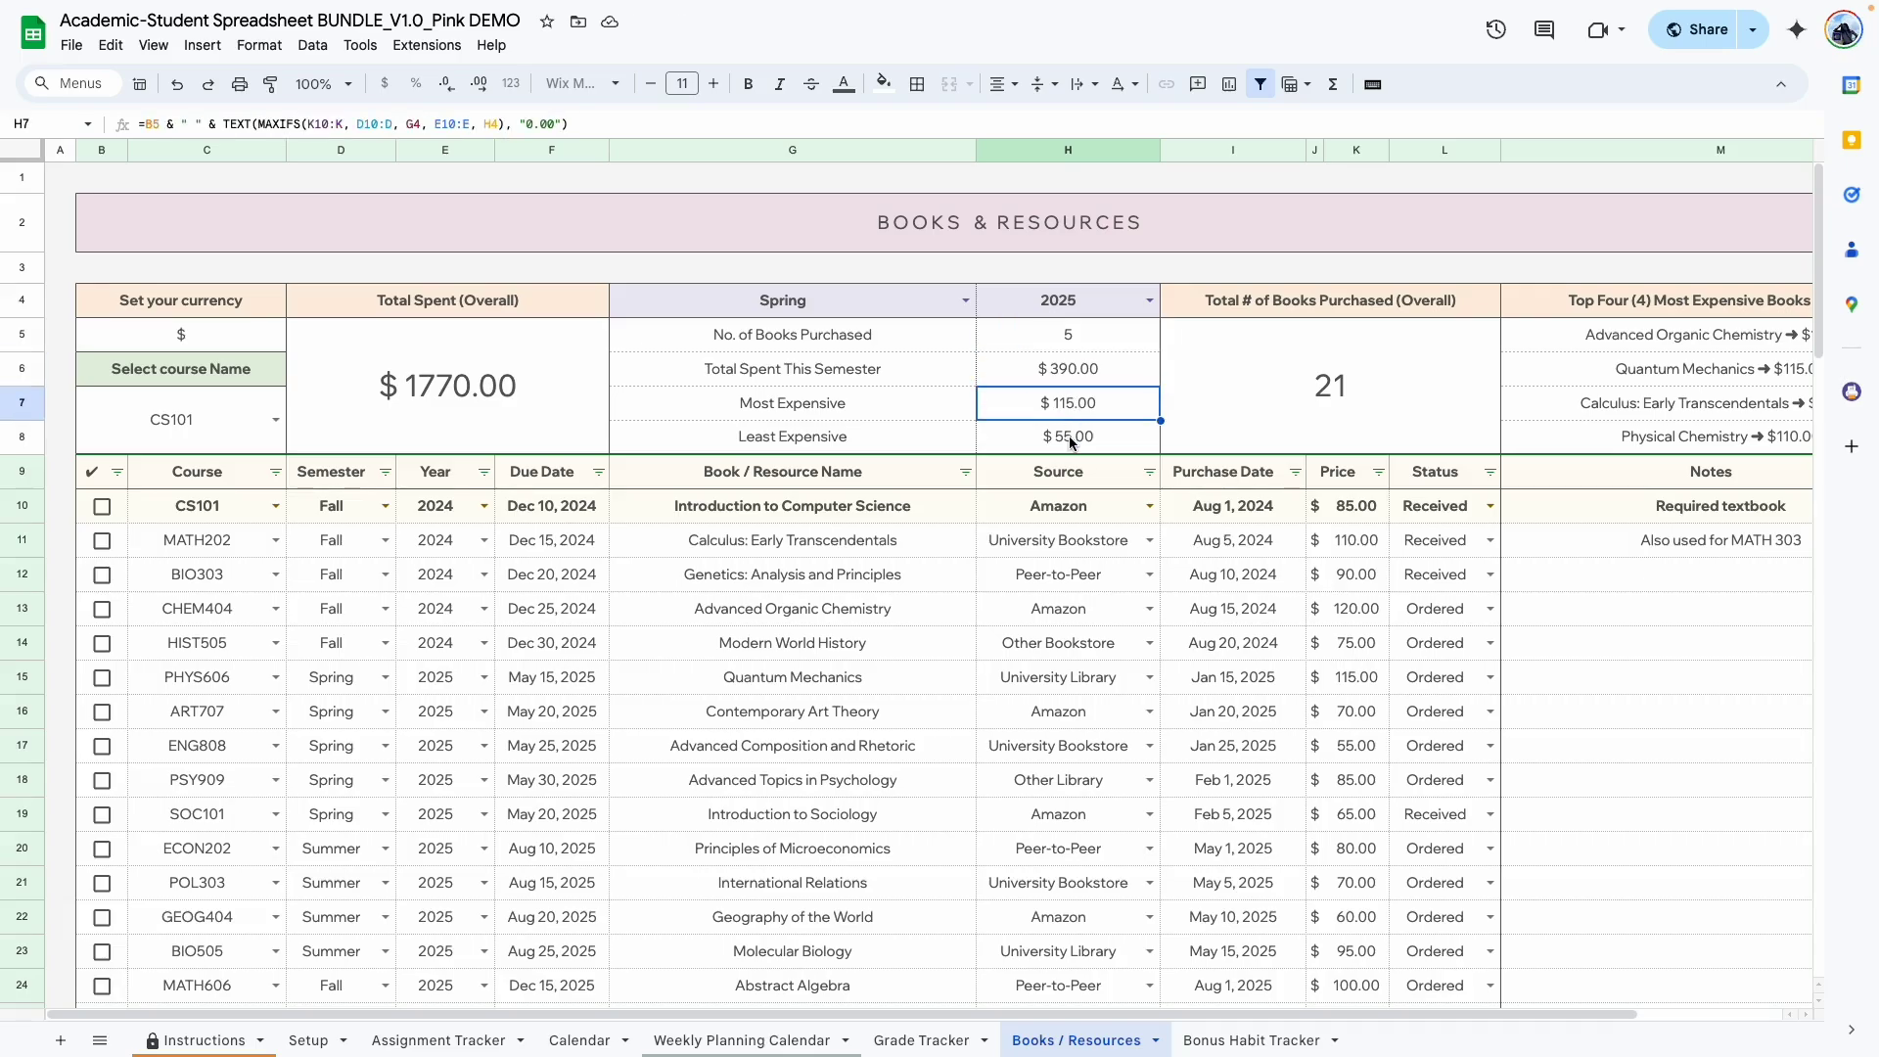
# - Examine the overall number of books purchased and the list of the four most expensive books
pyautogui.hscroll(1, 1076, 447)
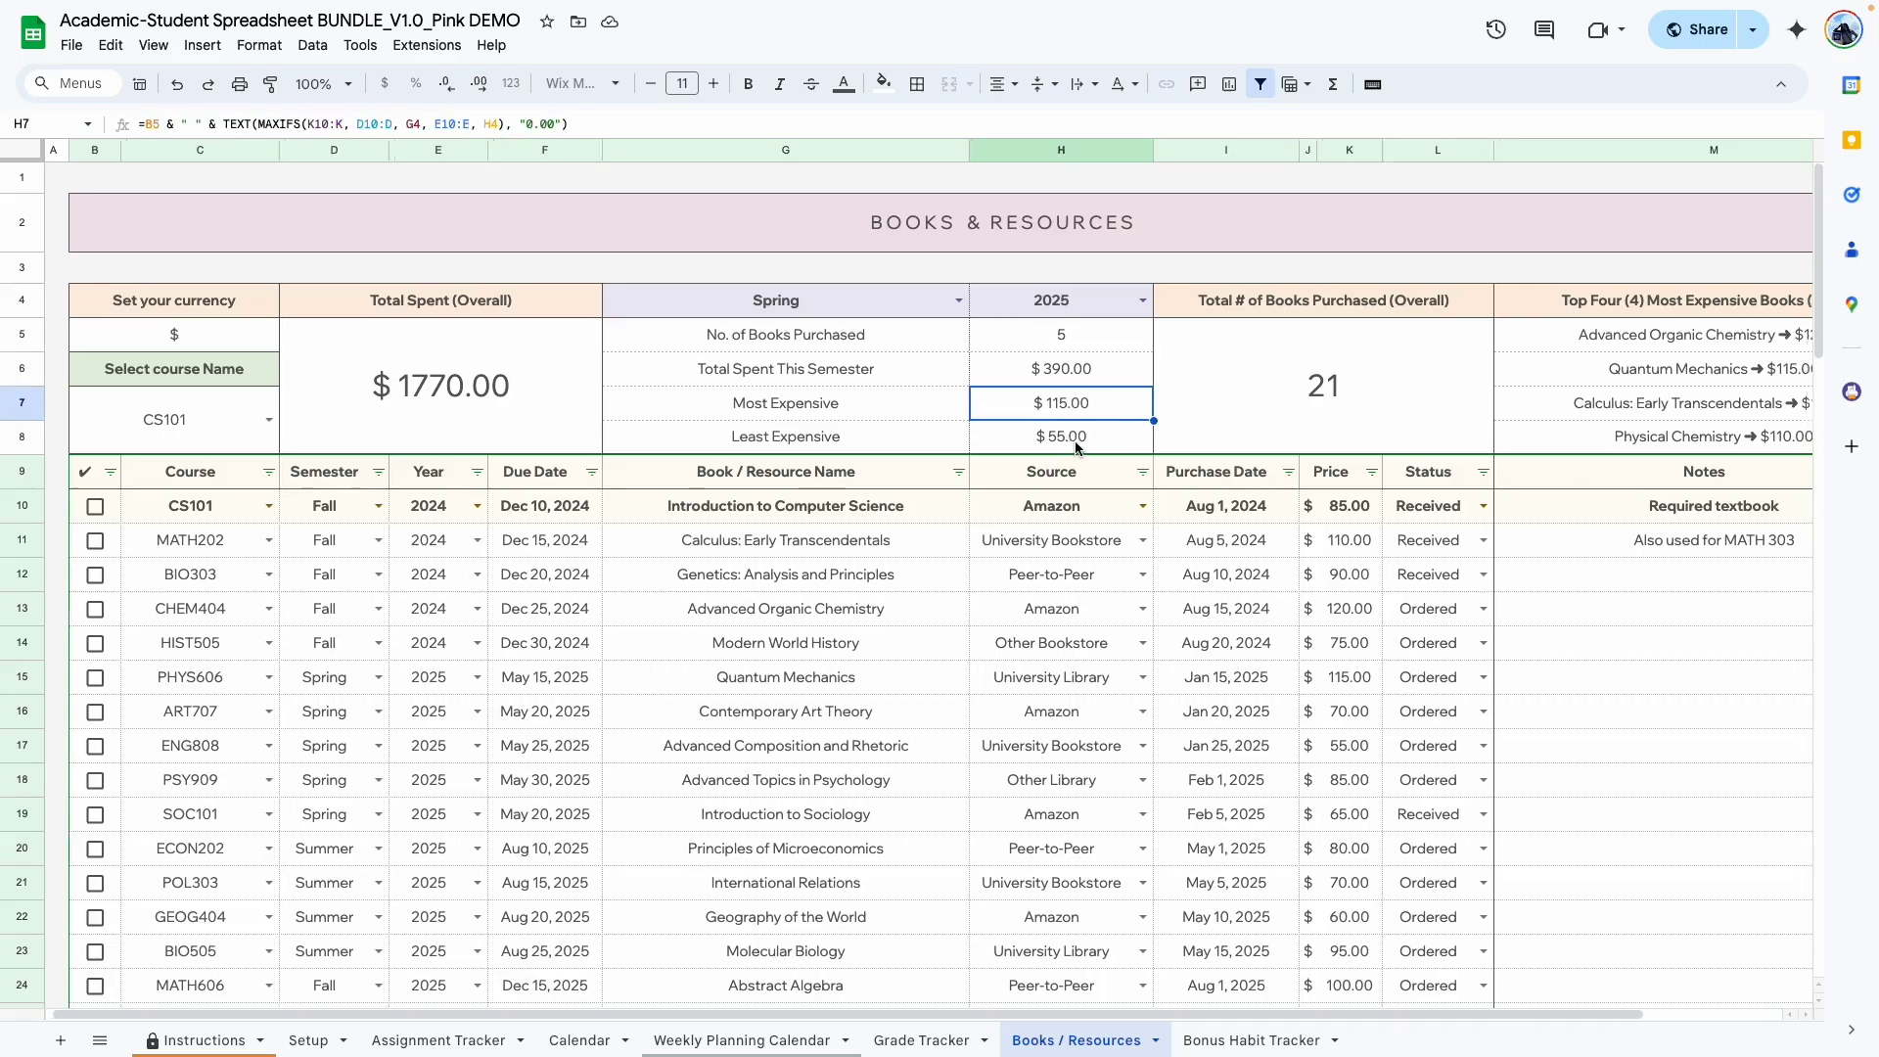
pyautogui.hscroll(3, 1076, 447)
pyautogui.click(1122, 409)
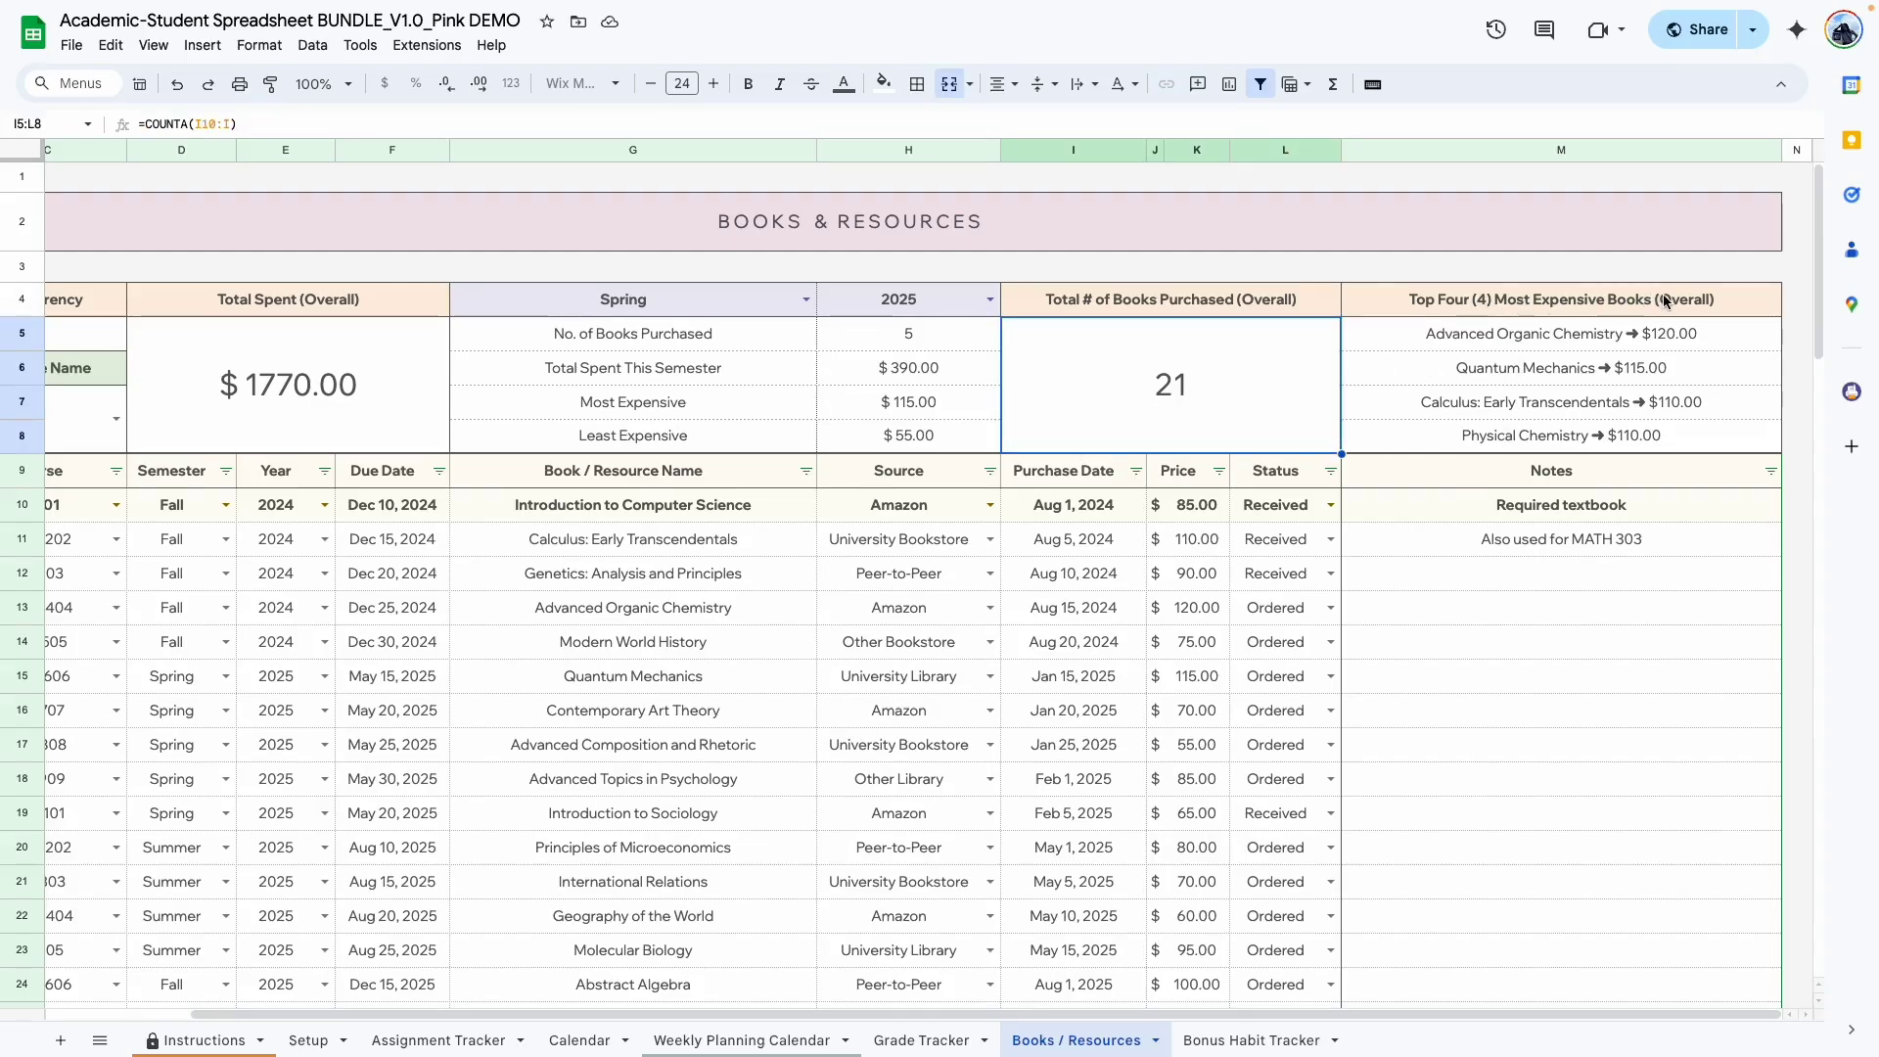
# - In the Bonus Habit Tracker sheet, set the starting date to August 1, 2024
pyautogui.hotkey('ctrl', 'shift', 'pagedown')
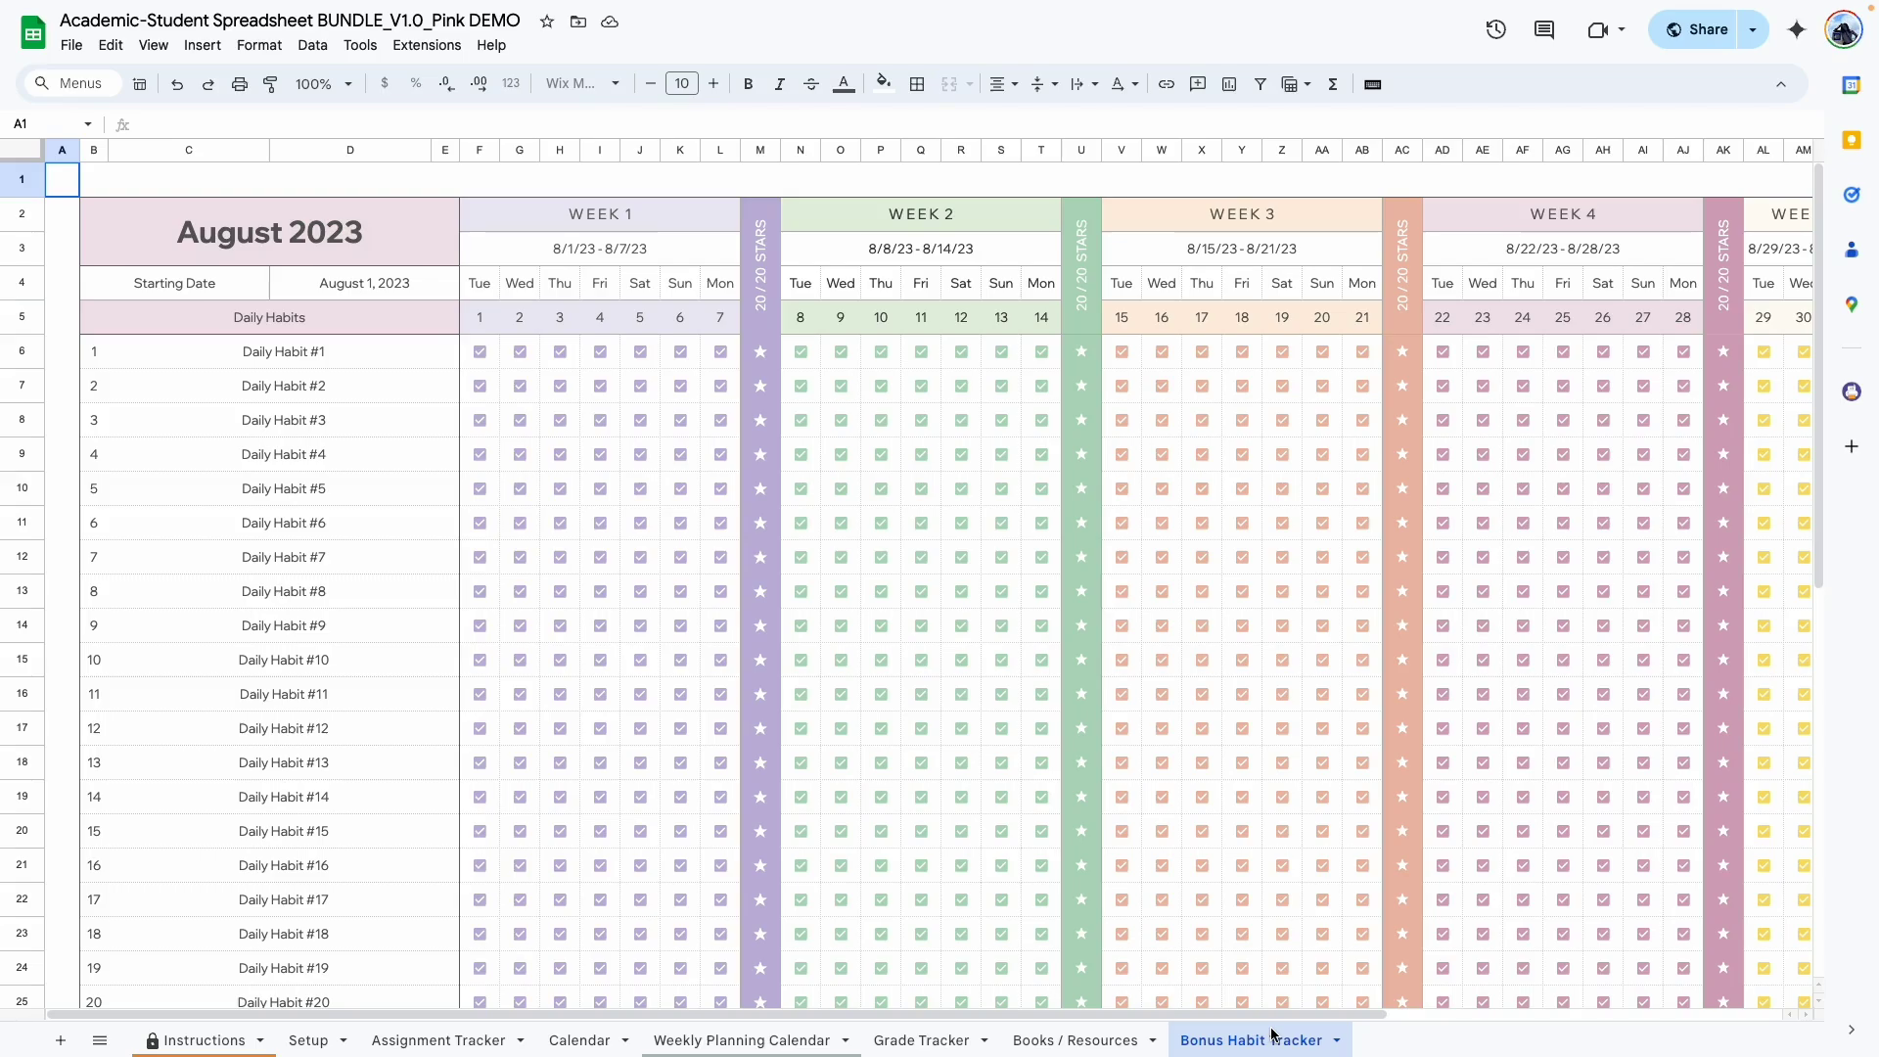
pyautogui.click(335, 769)
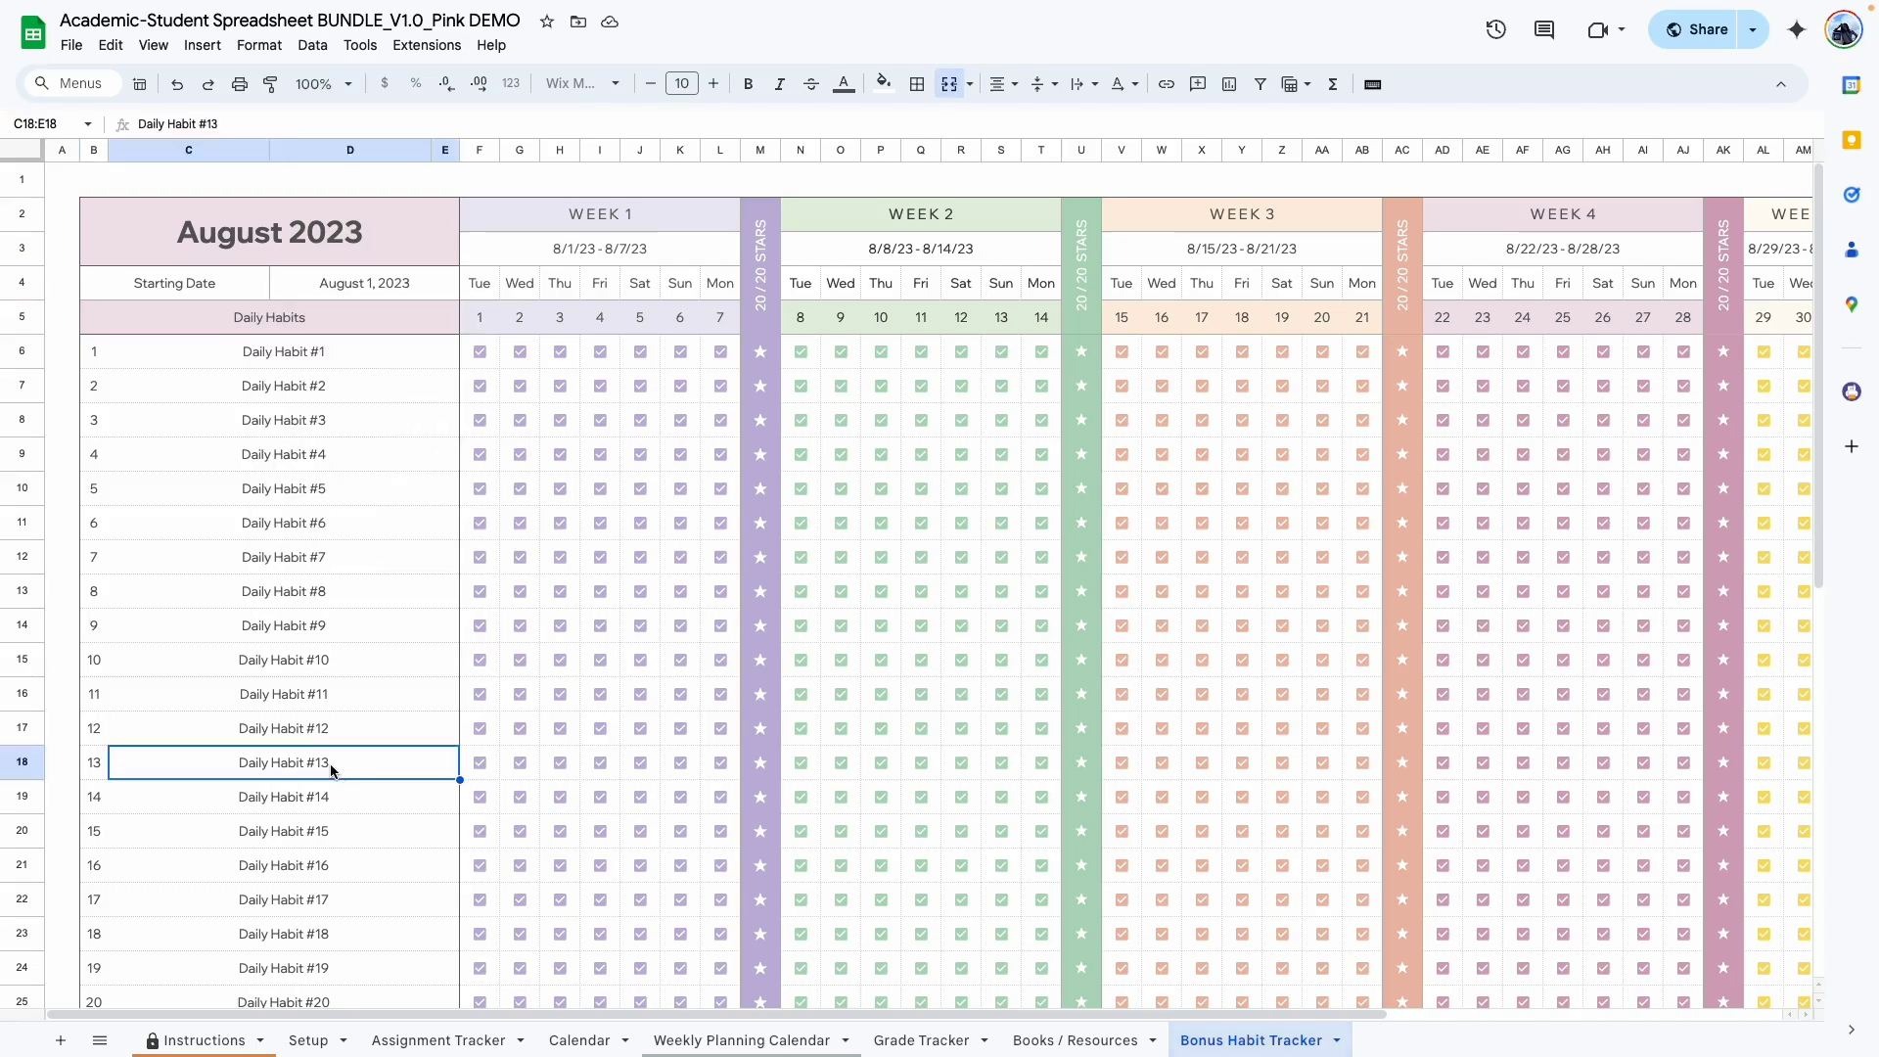
pyautogui.doubleClick(368, 284)
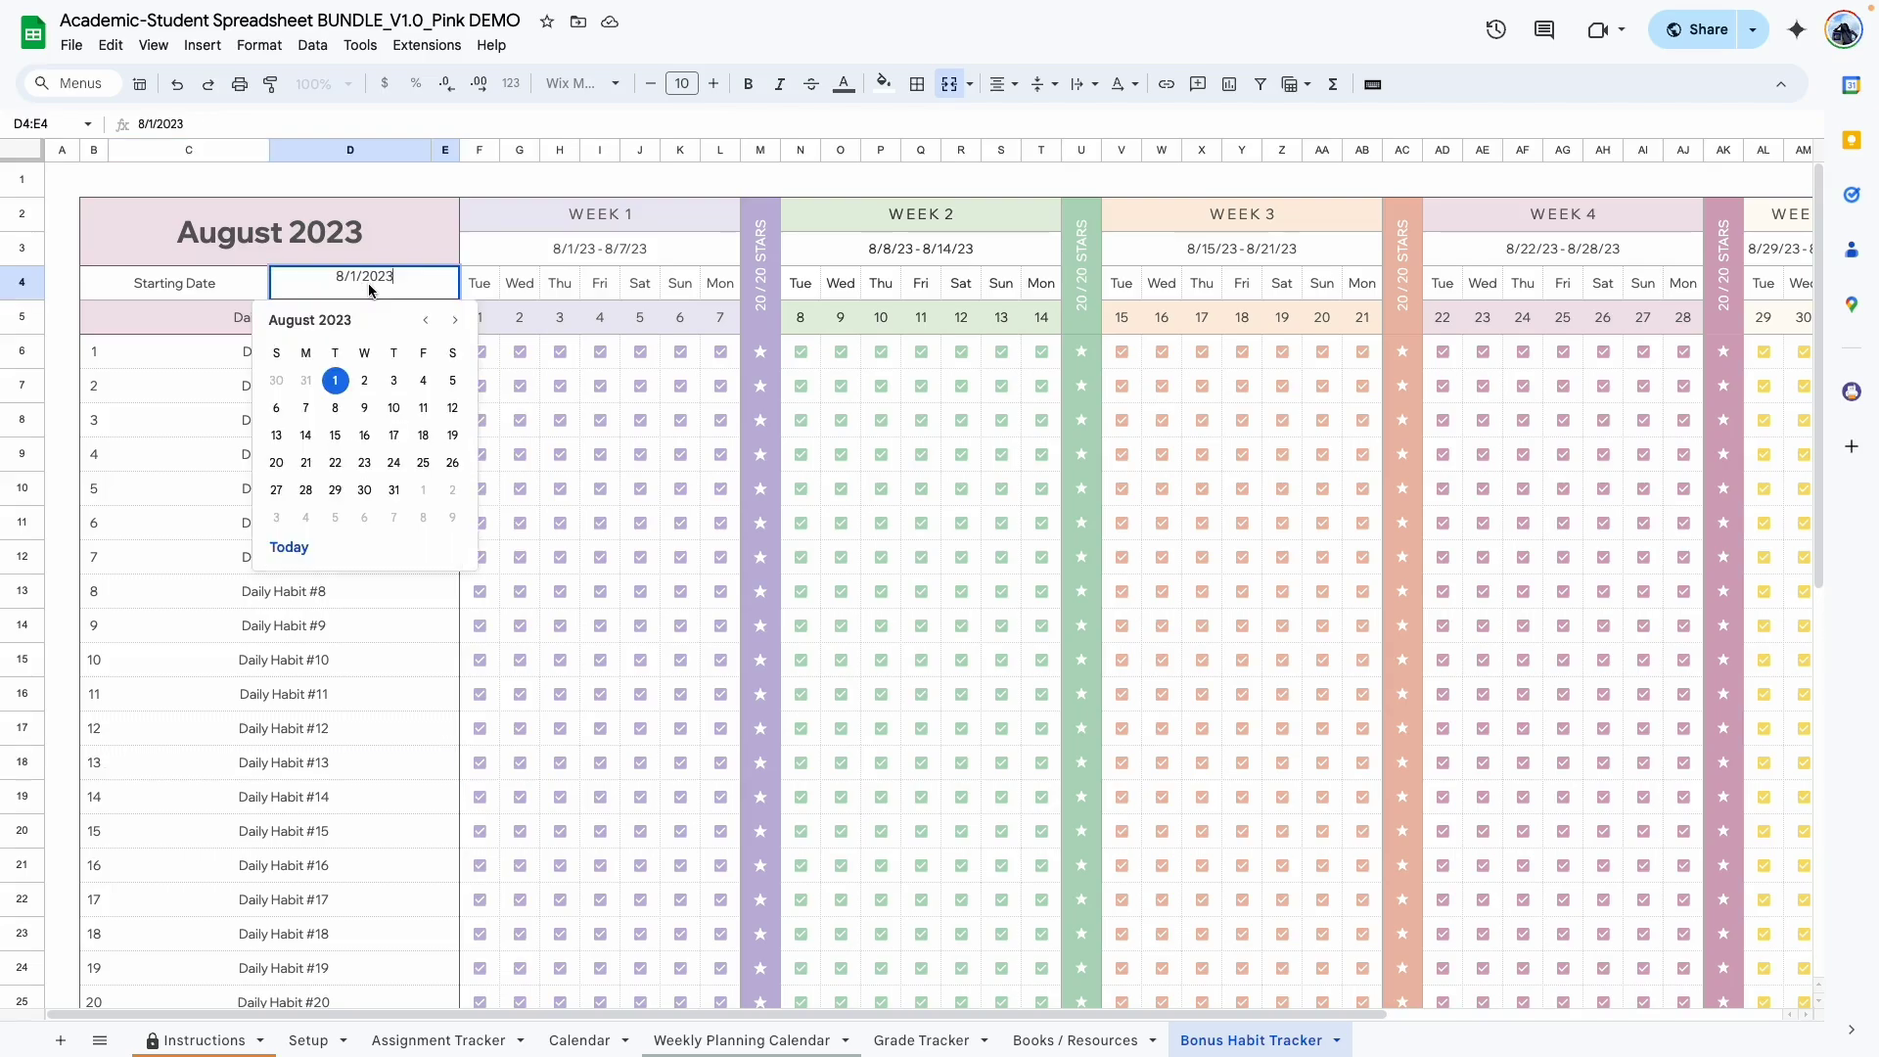
pyautogui.click(456, 320)
pyautogui.click(456, 320)
pyautogui.click(456, 320)
pyautogui.click(289, 547)
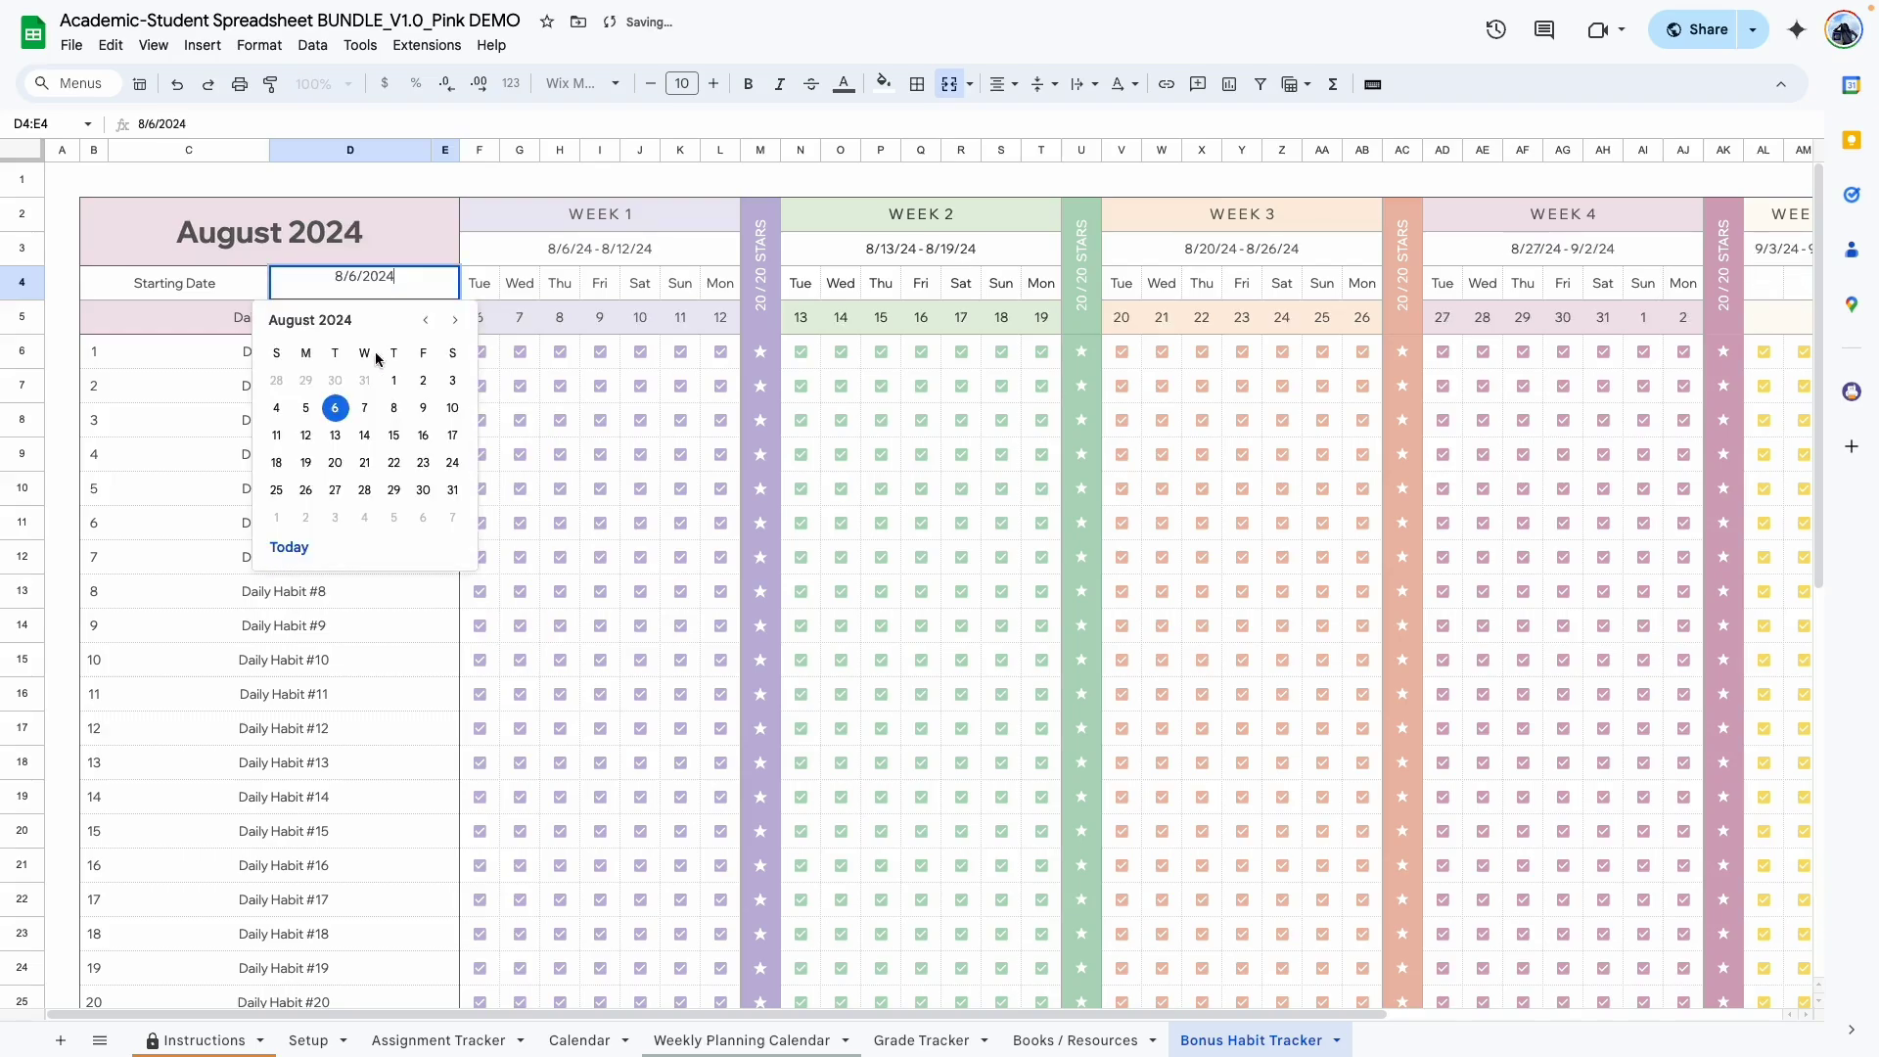
pyautogui.click(393, 380)
# - Review the lists of daily habits, weekly habits and monthly habits in the habit tracker
pyautogui.moveTo(244, 357); pyautogui.dragTo(385, 530)
pyautogui.scroll(-2, 386, 549)
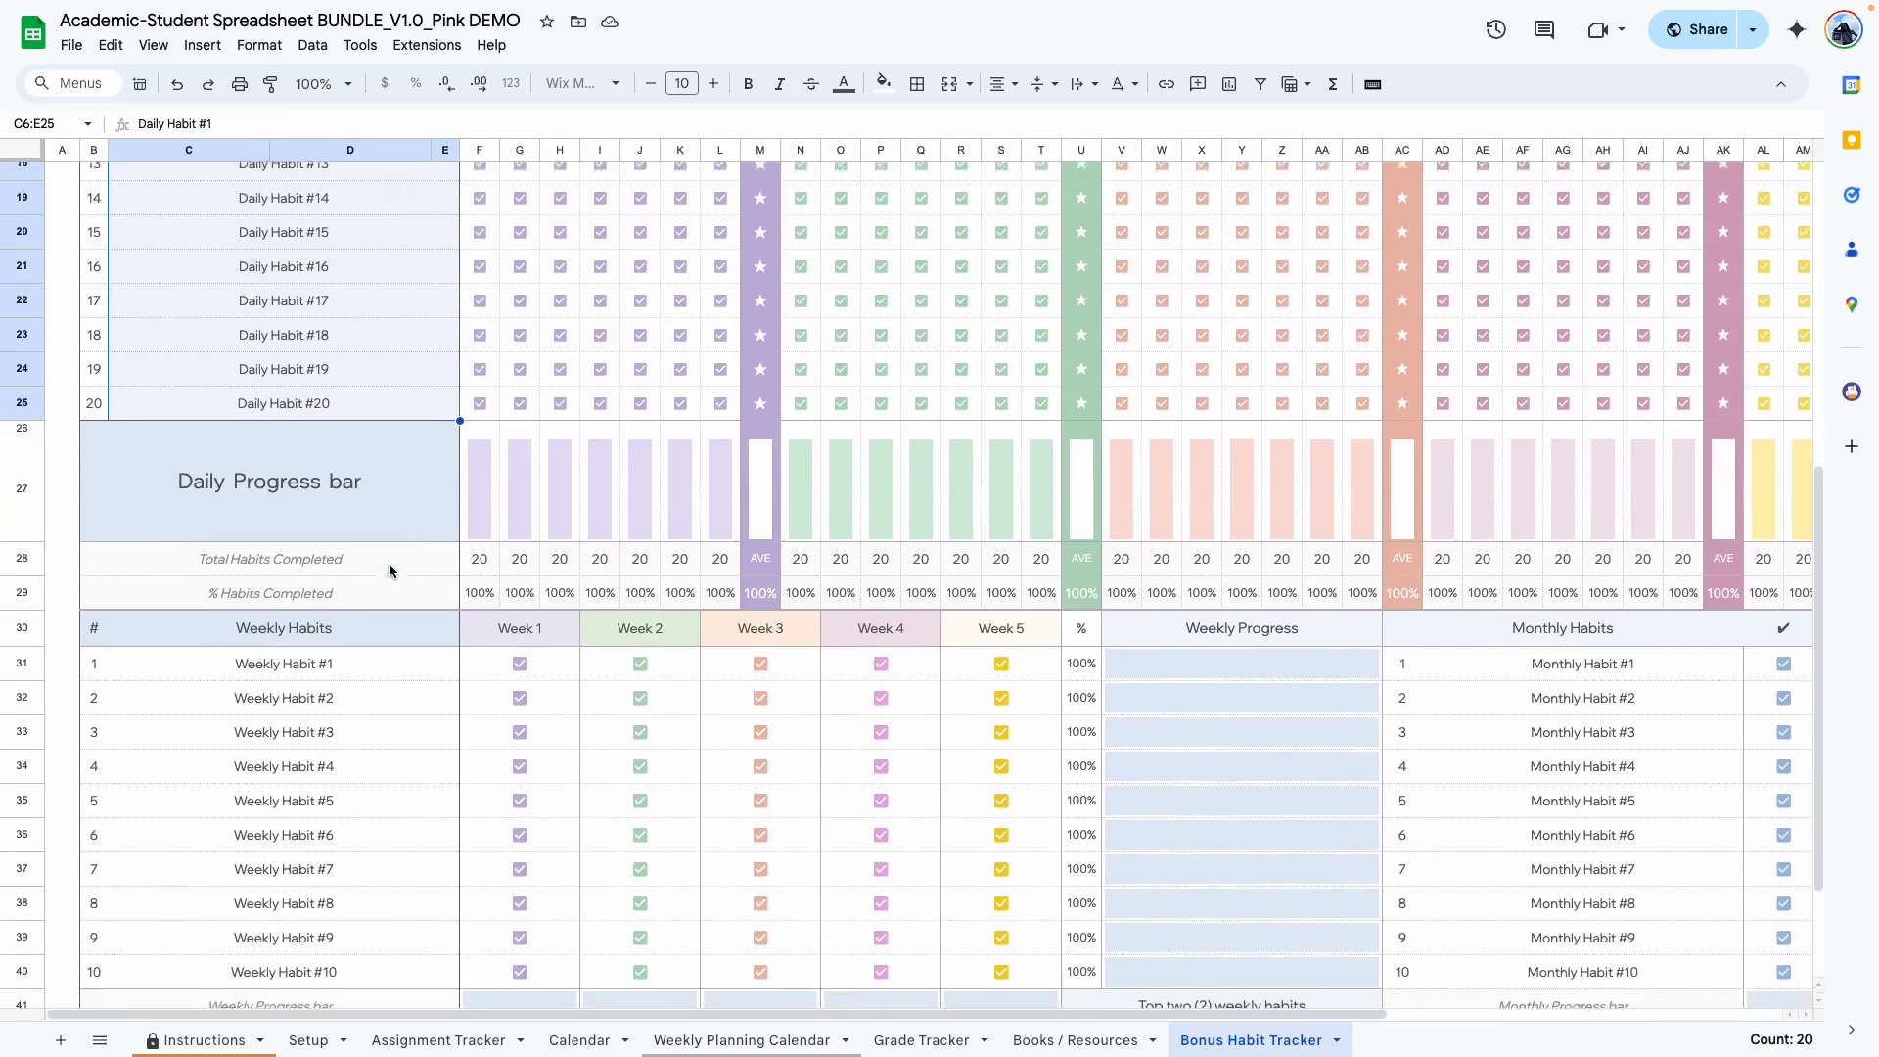
pyautogui.scroll(-2, 389, 562)
pyautogui.moveTo(364, 593); pyautogui.dragTo(363, 905)
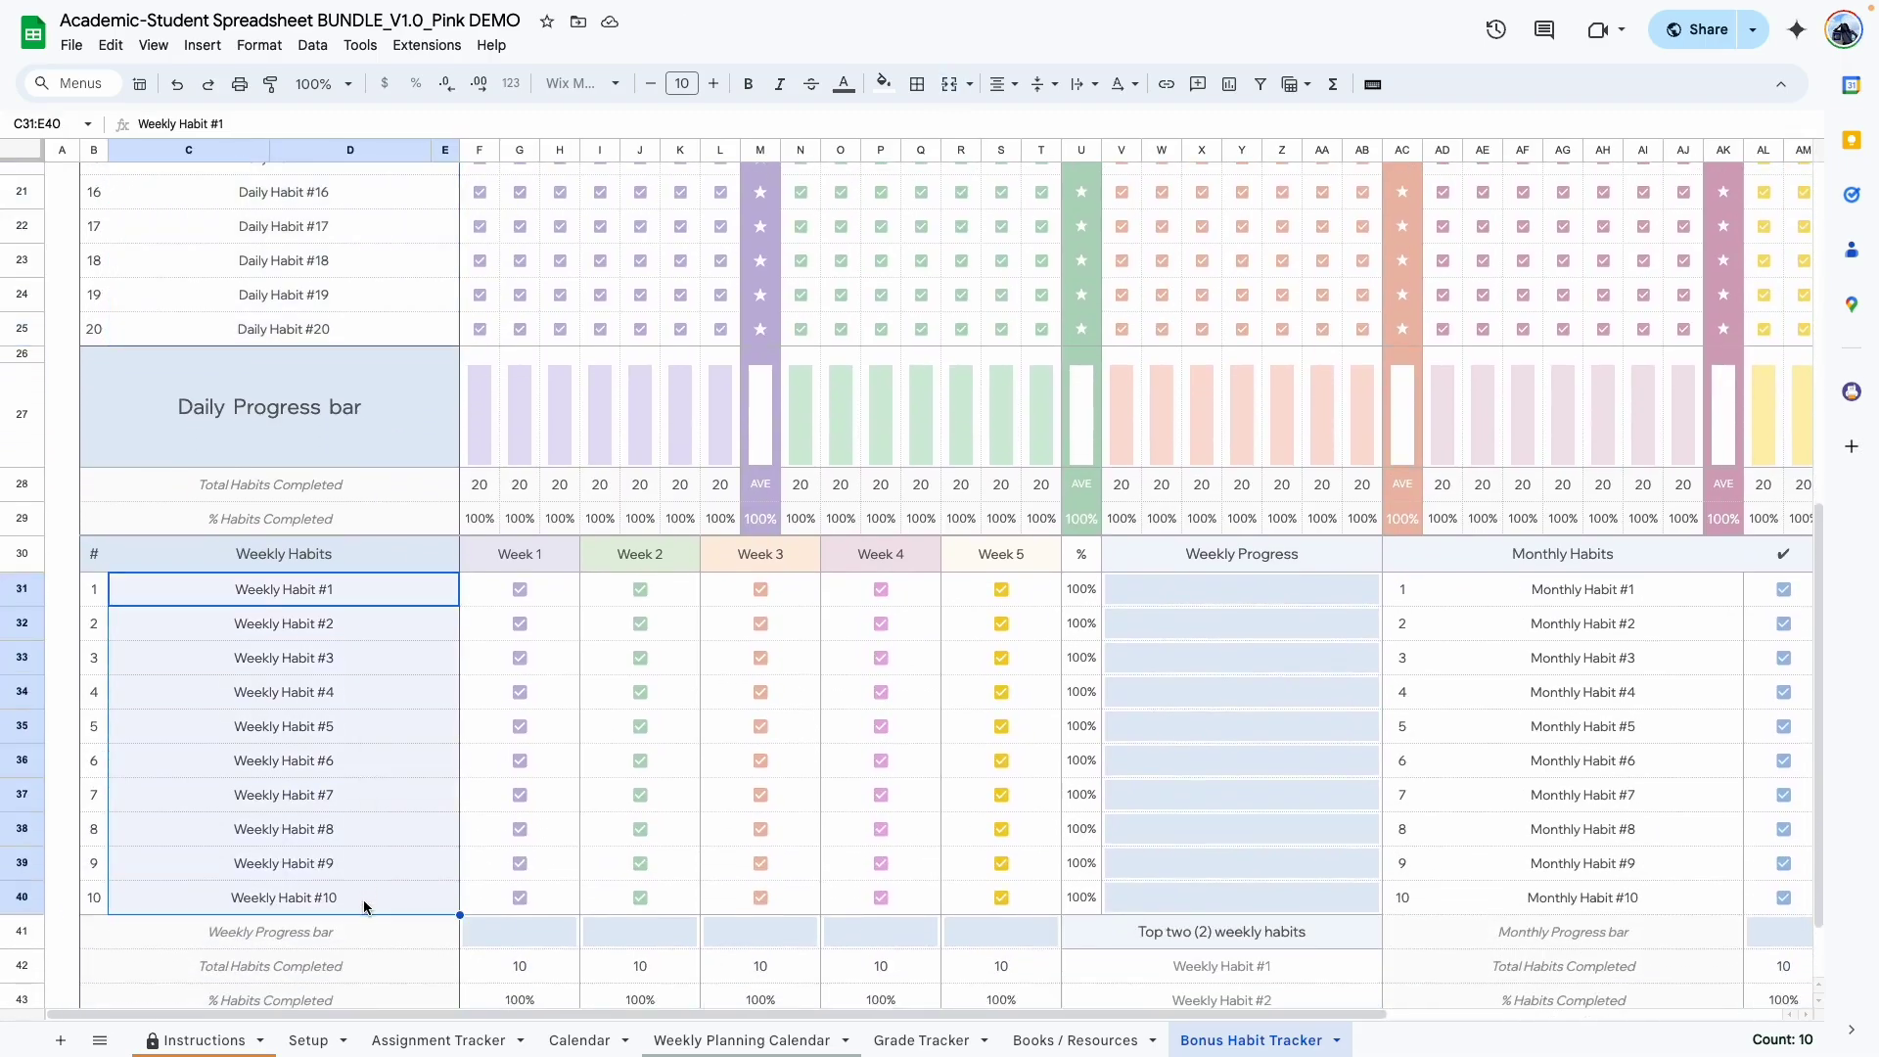
pyautogui.moveTo(1532, 596); pyautogui.dragTo(1537, 657)
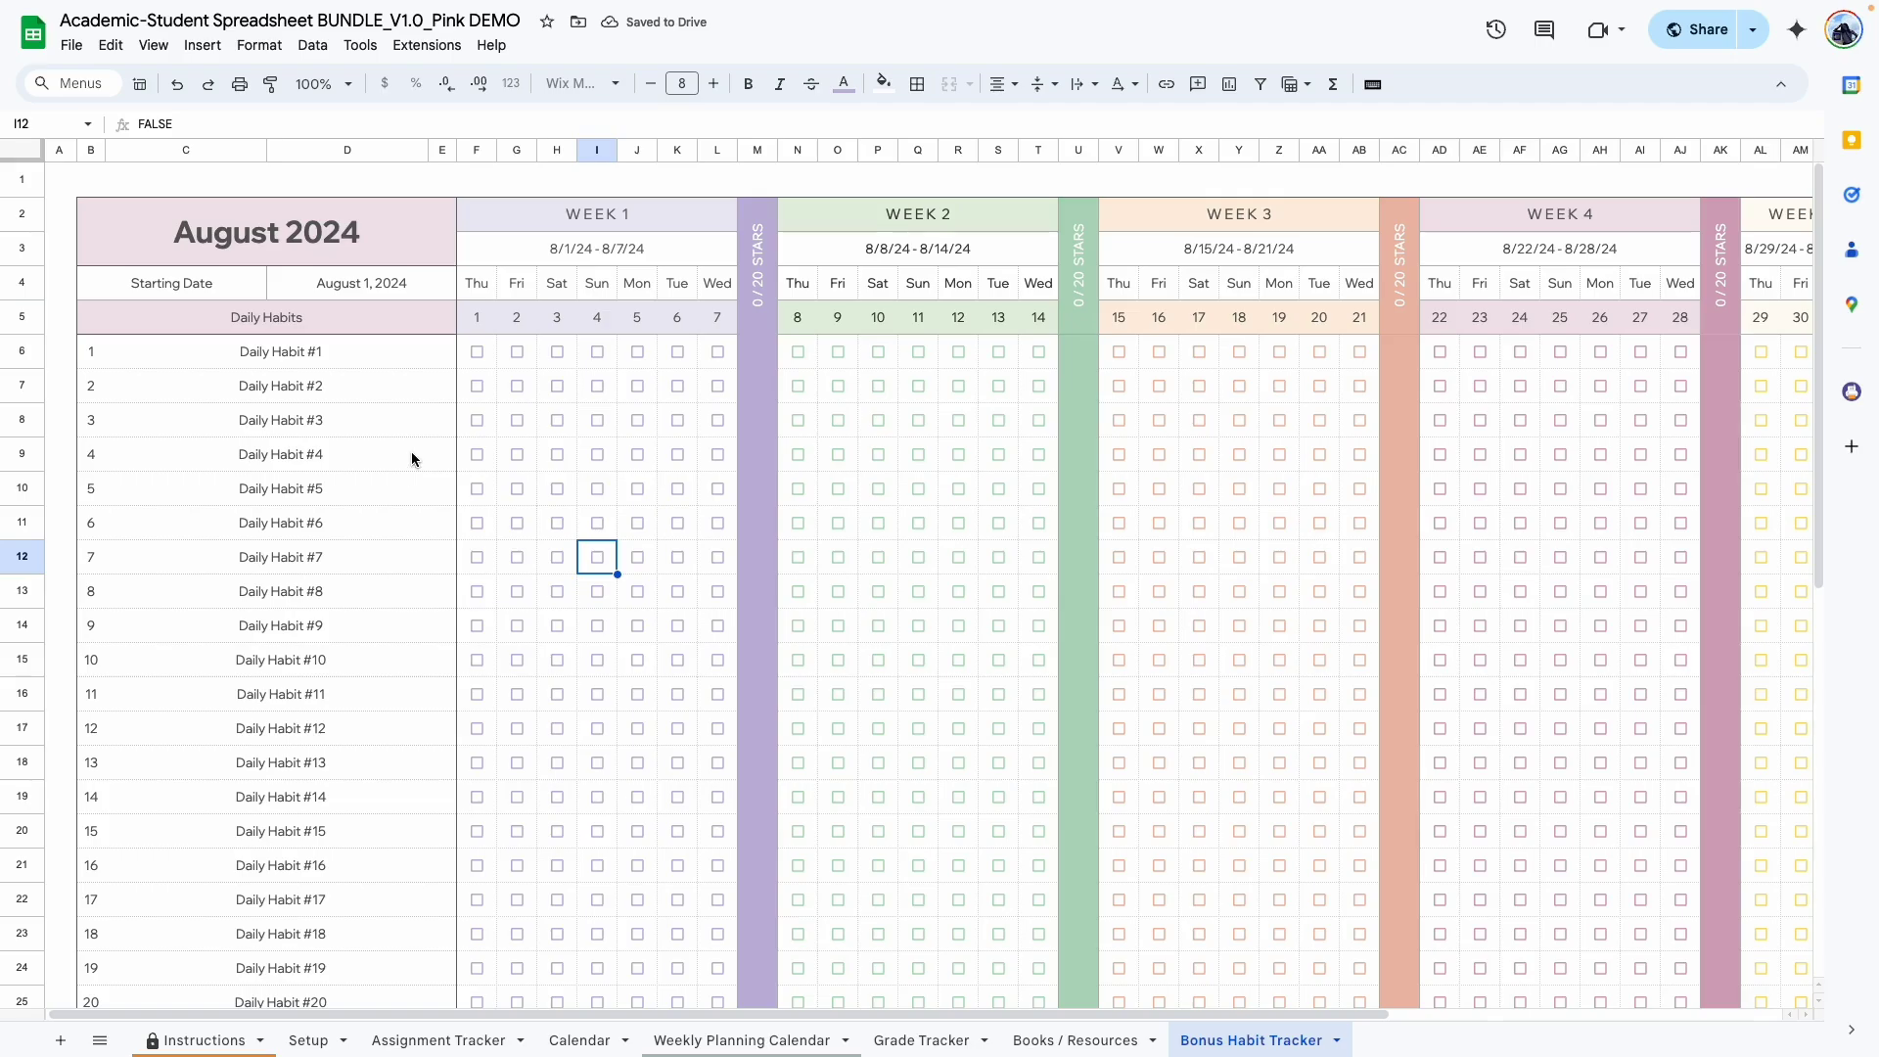
# - Mark Daily Habit #1 as done on all seven days of Week 1, and Daily Habits #2 and #3 on day 1
pyautogui.click(479, 352)
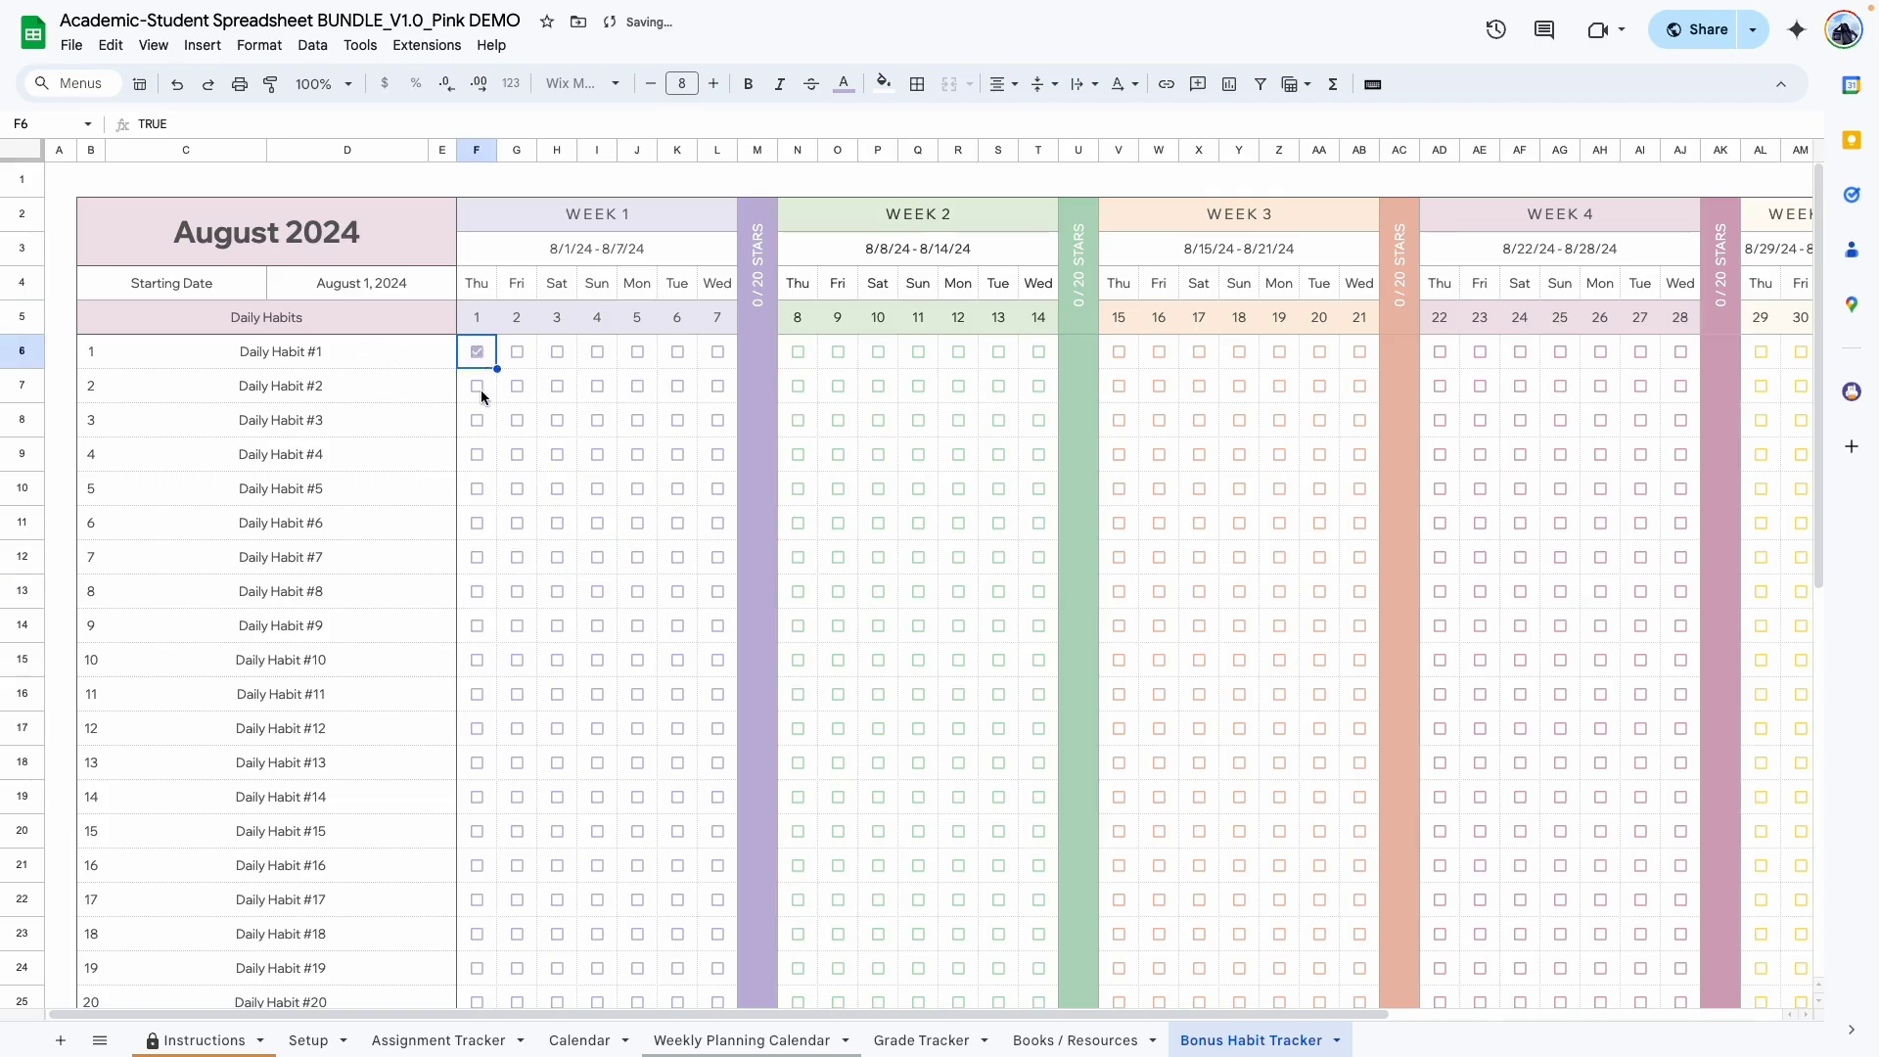
pyautogui.click(478, 387)
pyautogui.click(477, 420)
pyautogui.click(517, 351)
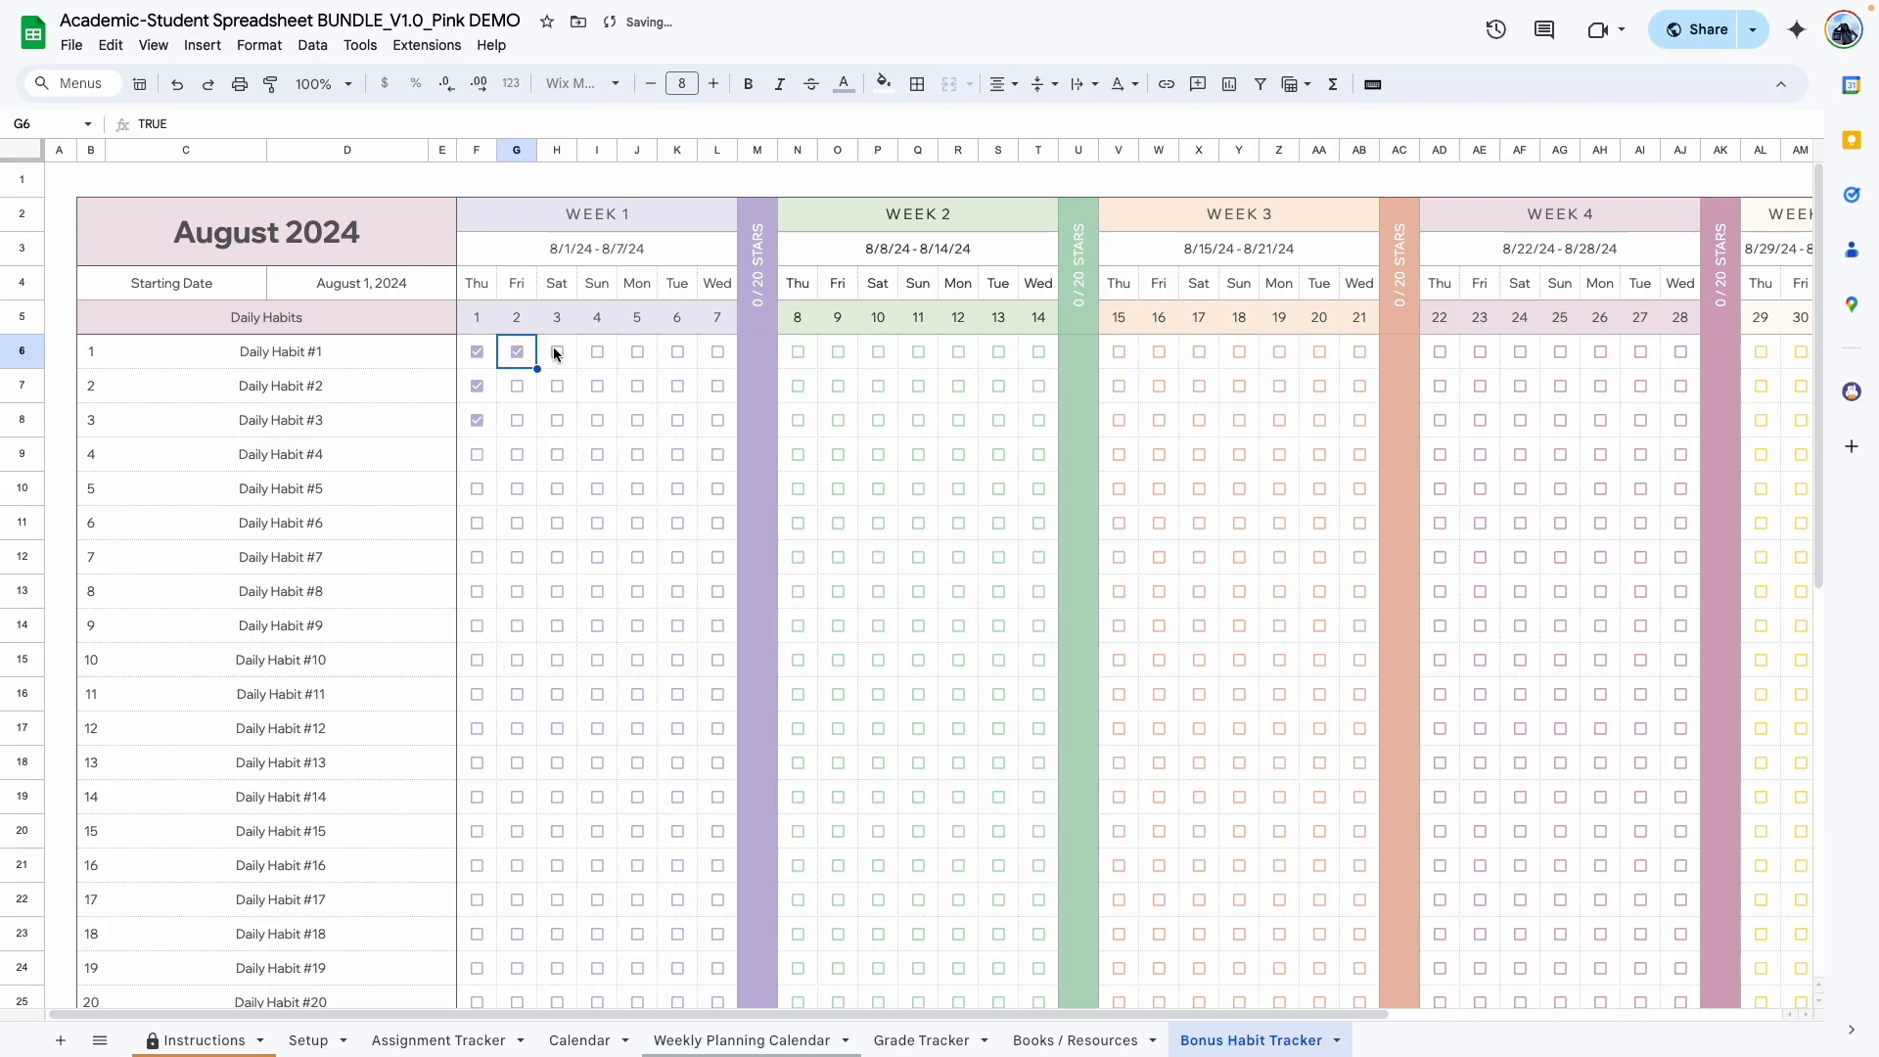
pyautogui.click(557, 352)
pyautogui.click(597, 352)
pyautogui.click(637, 352)
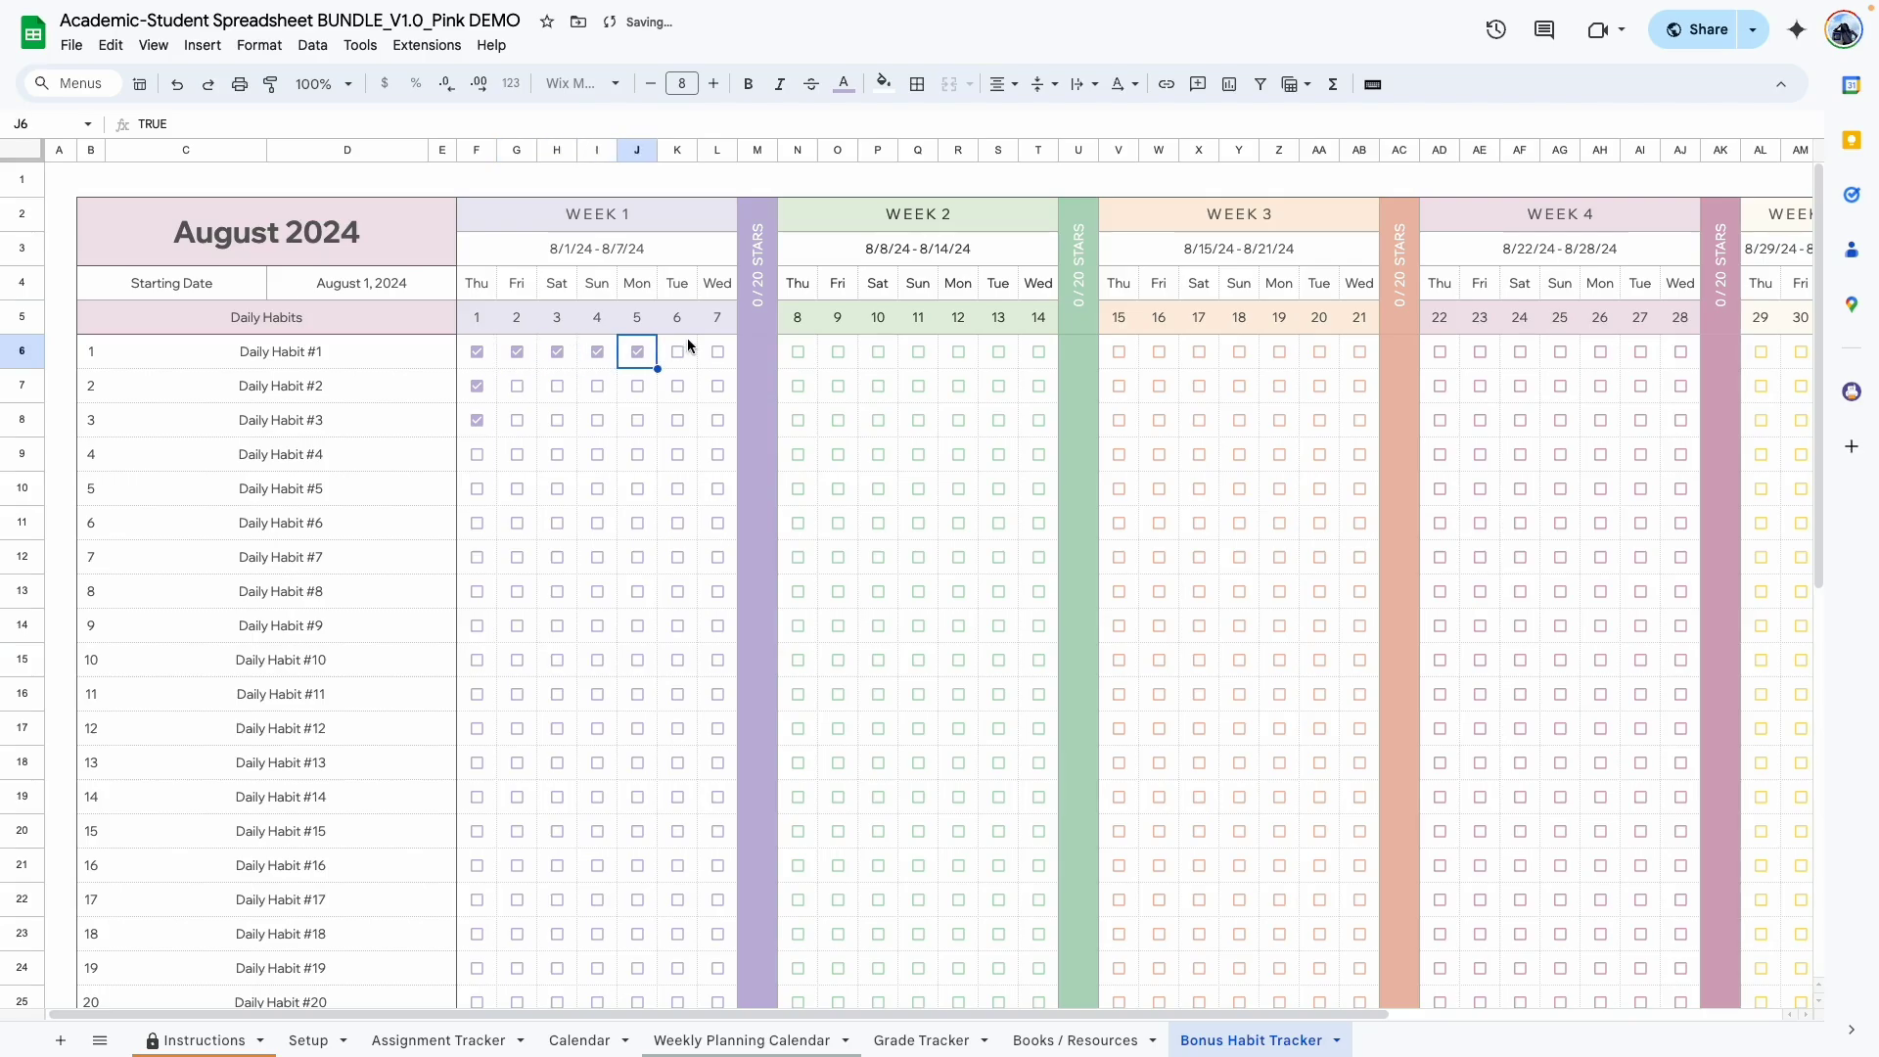
pyautogui.click(678, 353)
pyautogui.click(717, 353)
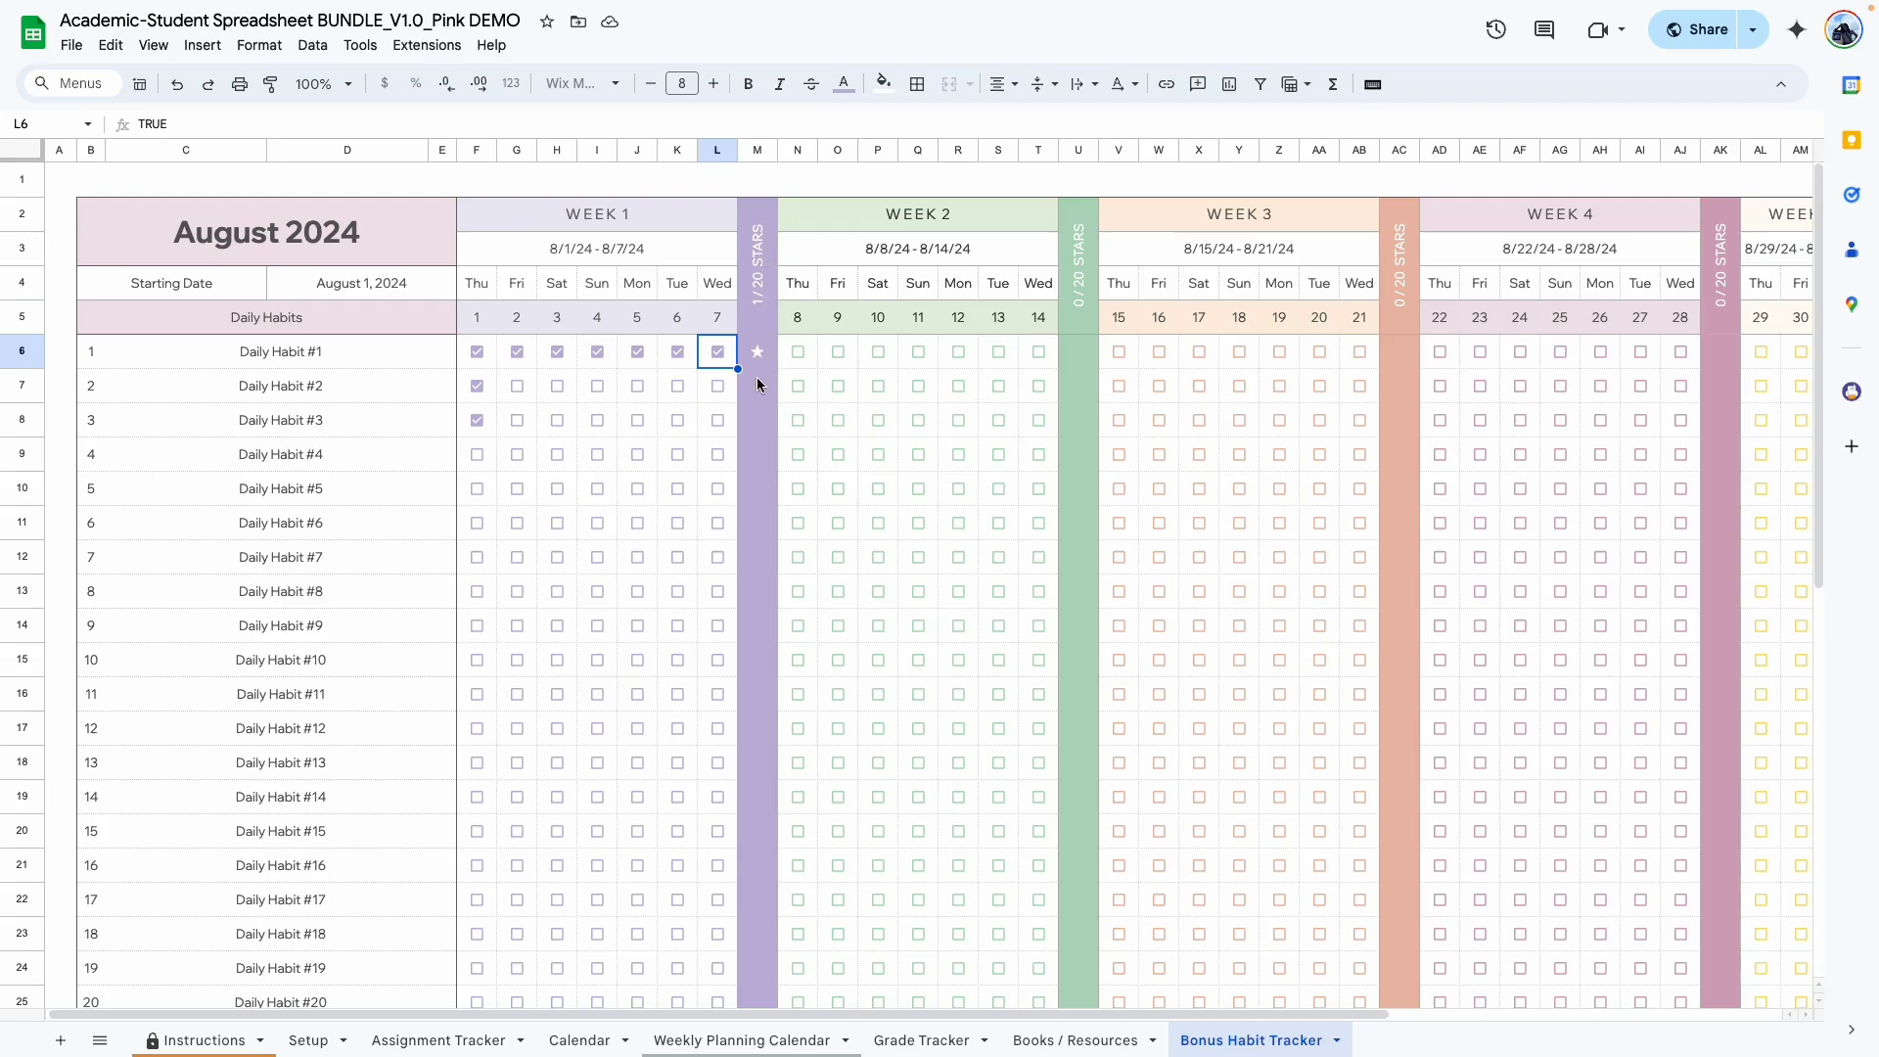
# - Mark Weekly Habits #1 and #2 as done for Week 1 and Week 2
pyautogui.hscroll(5, 755, 378)
pyautogui.scroll(-7, 1515, 437)
pyautogui.hscroll(-5, 1514, 443)
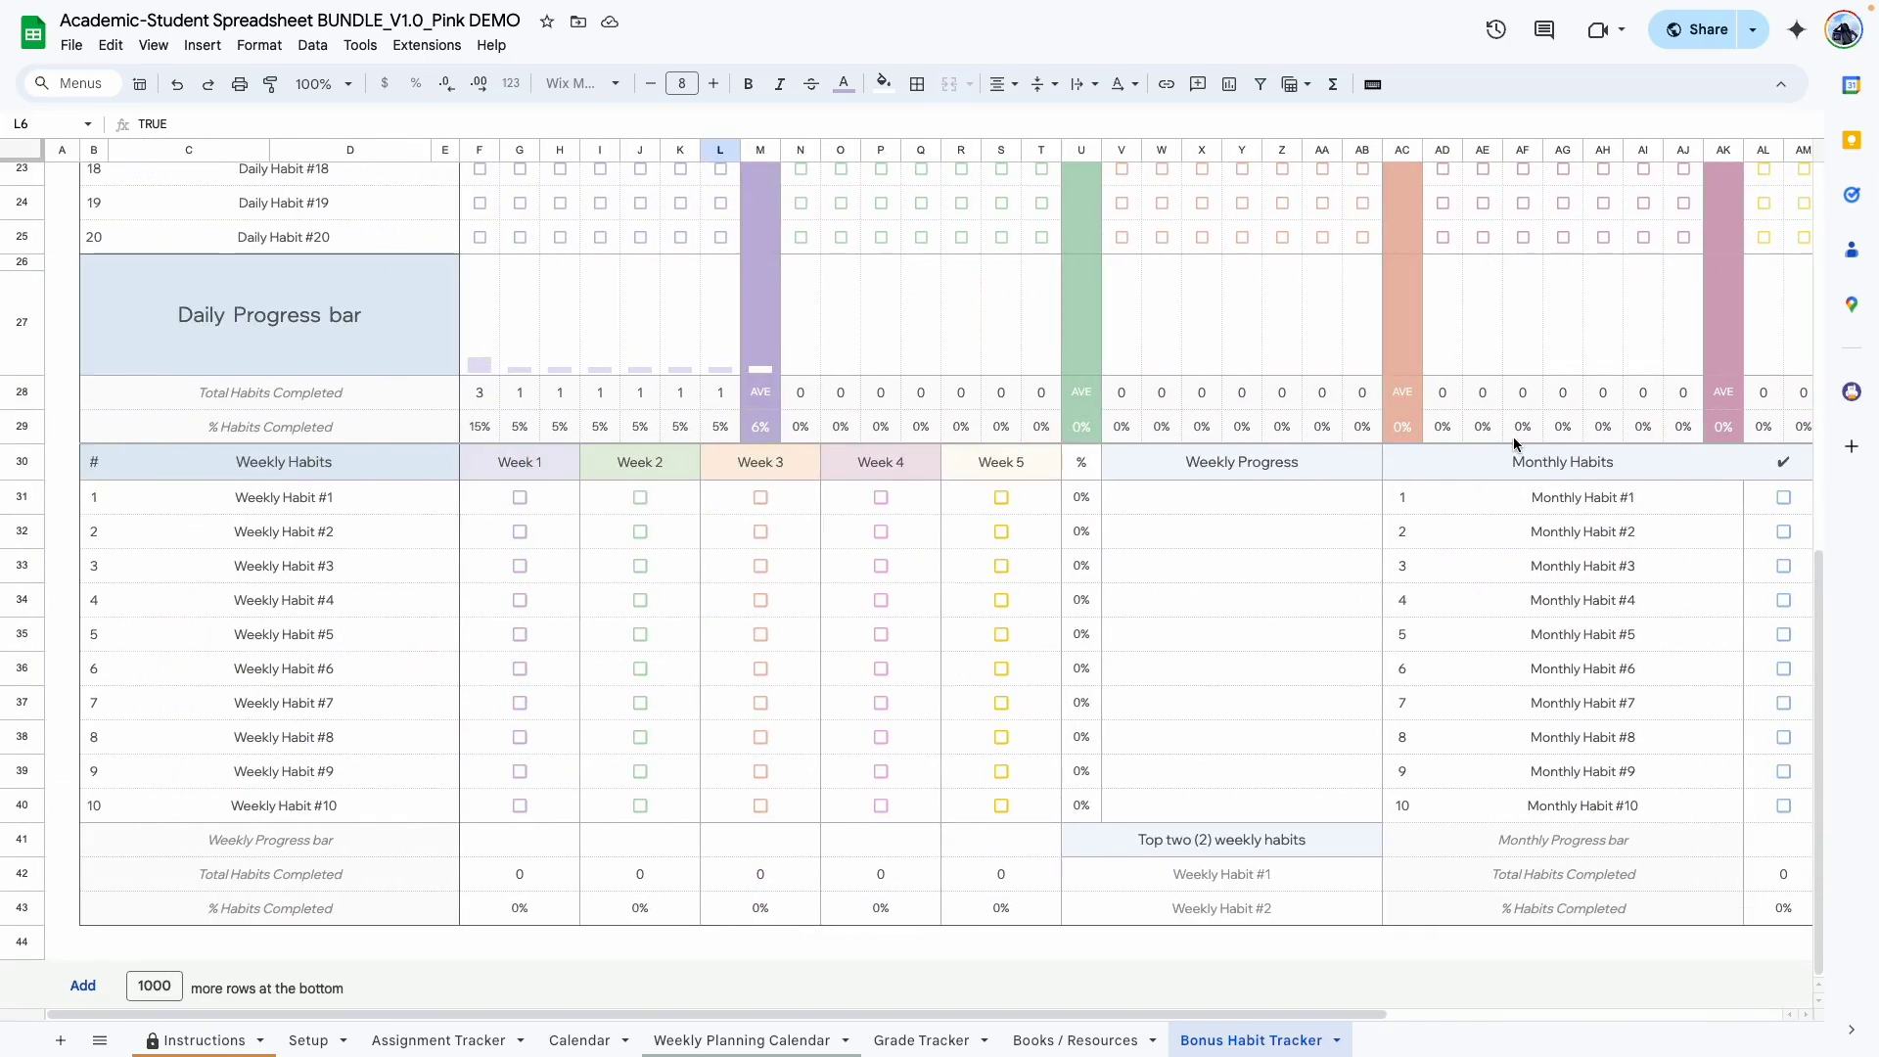
pyautogui.click(519, 497)
pyautogui.click(520, 531)
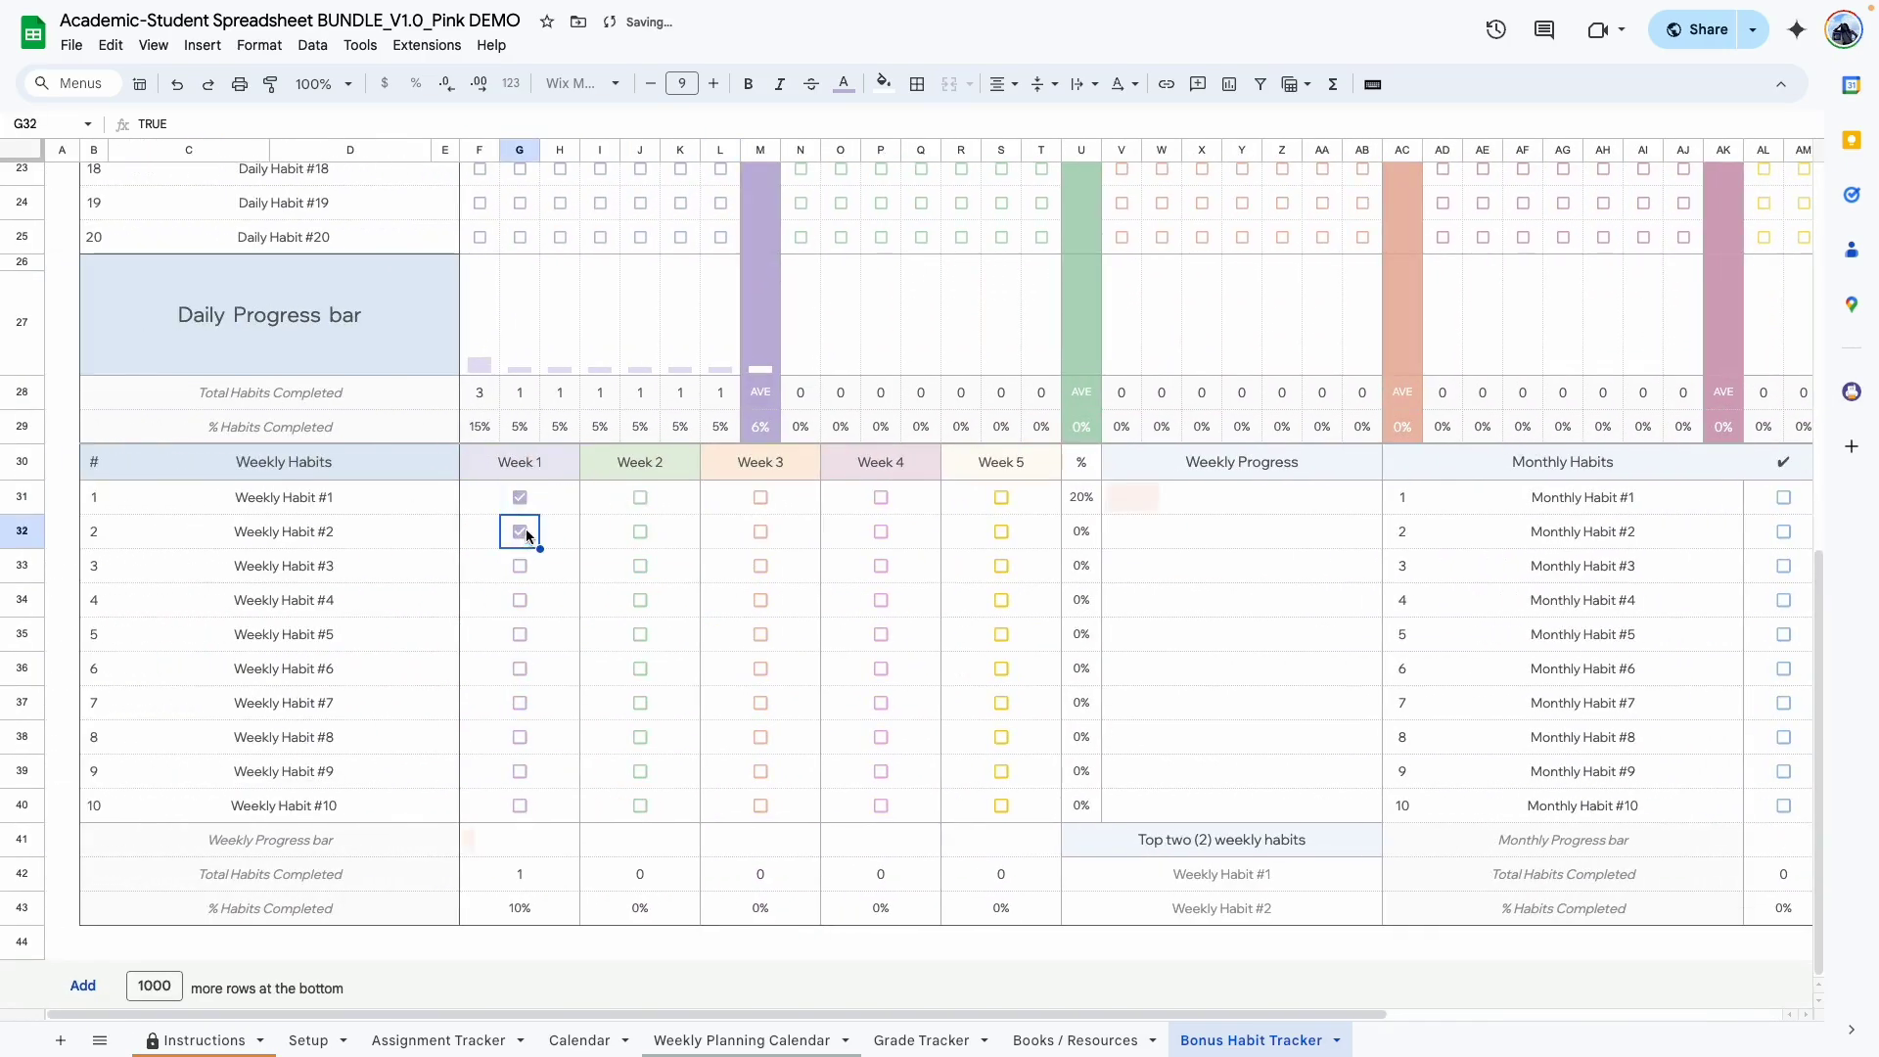
pyautogui.click(640, 497)
pyautogui.click(640, 531)
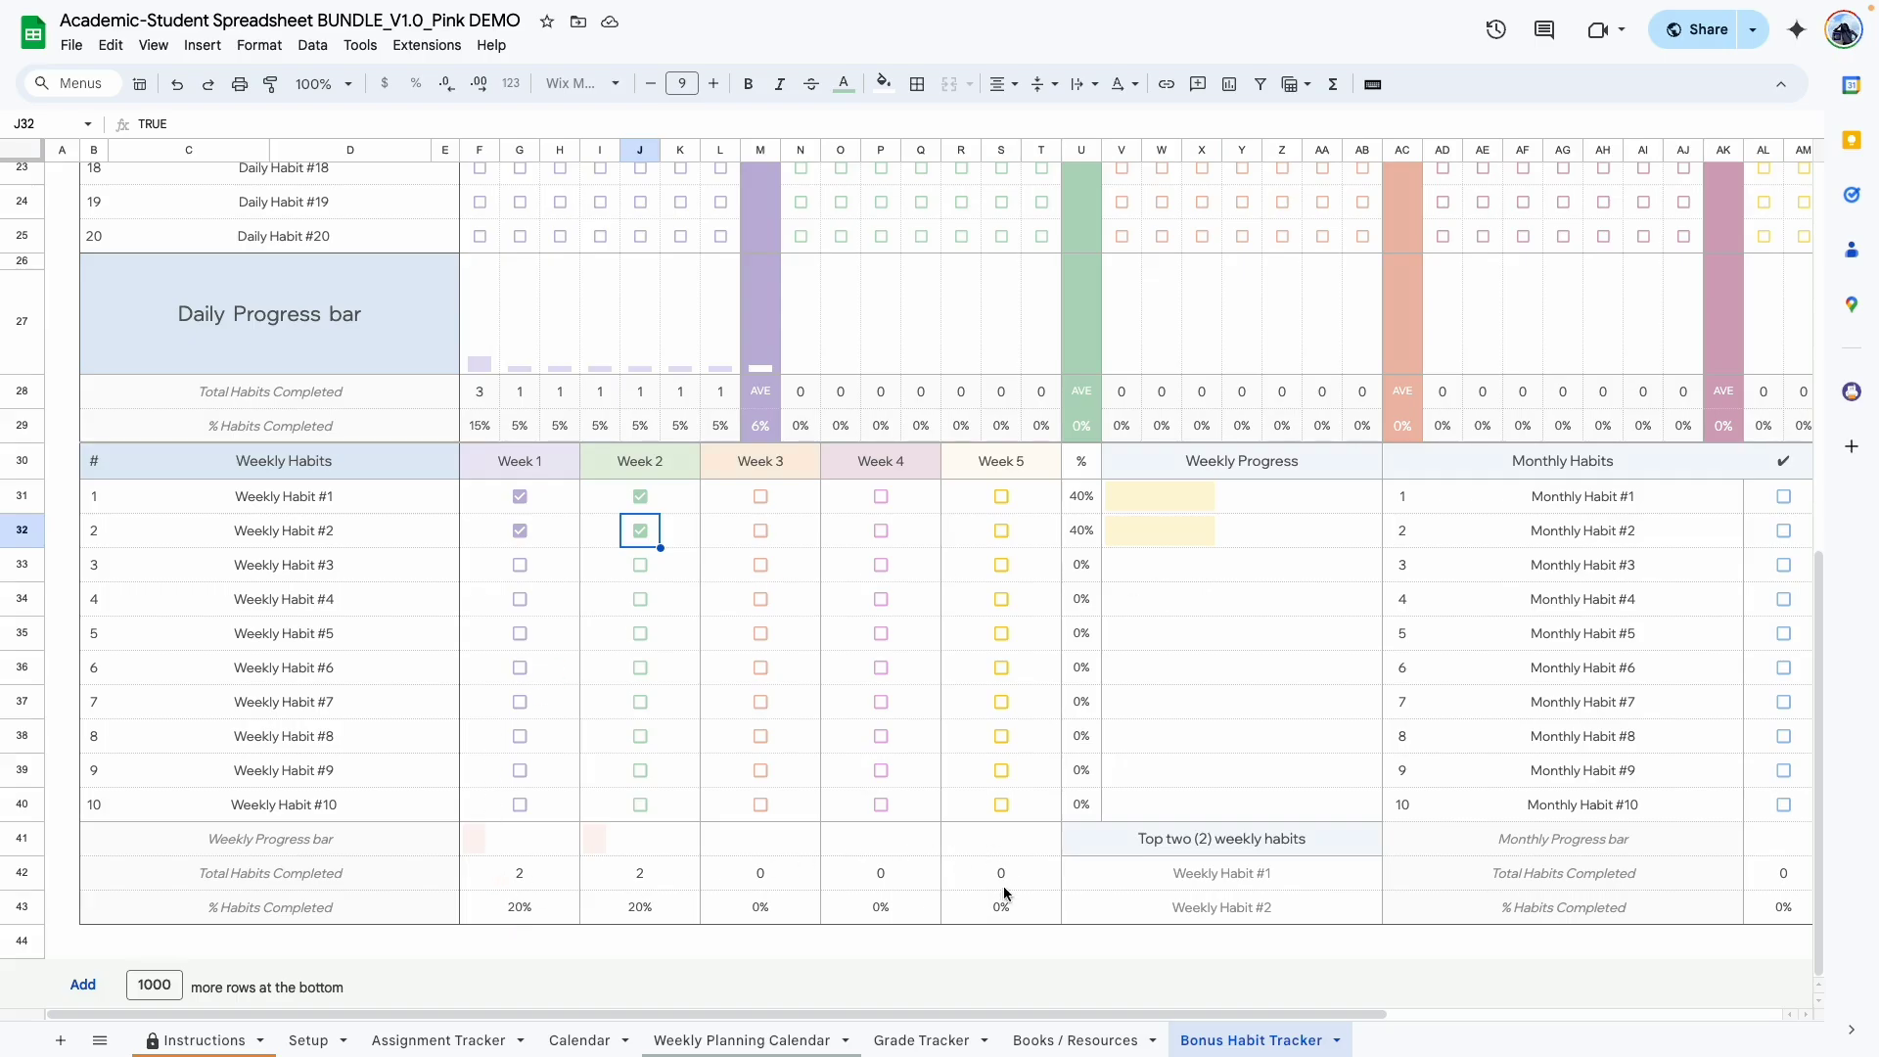
# - Examine the top seven daily habits list and the Your Rewards rows below it
pyautogui.hscroll(5, 986, 885)
pyautogui.click(1468, 499)
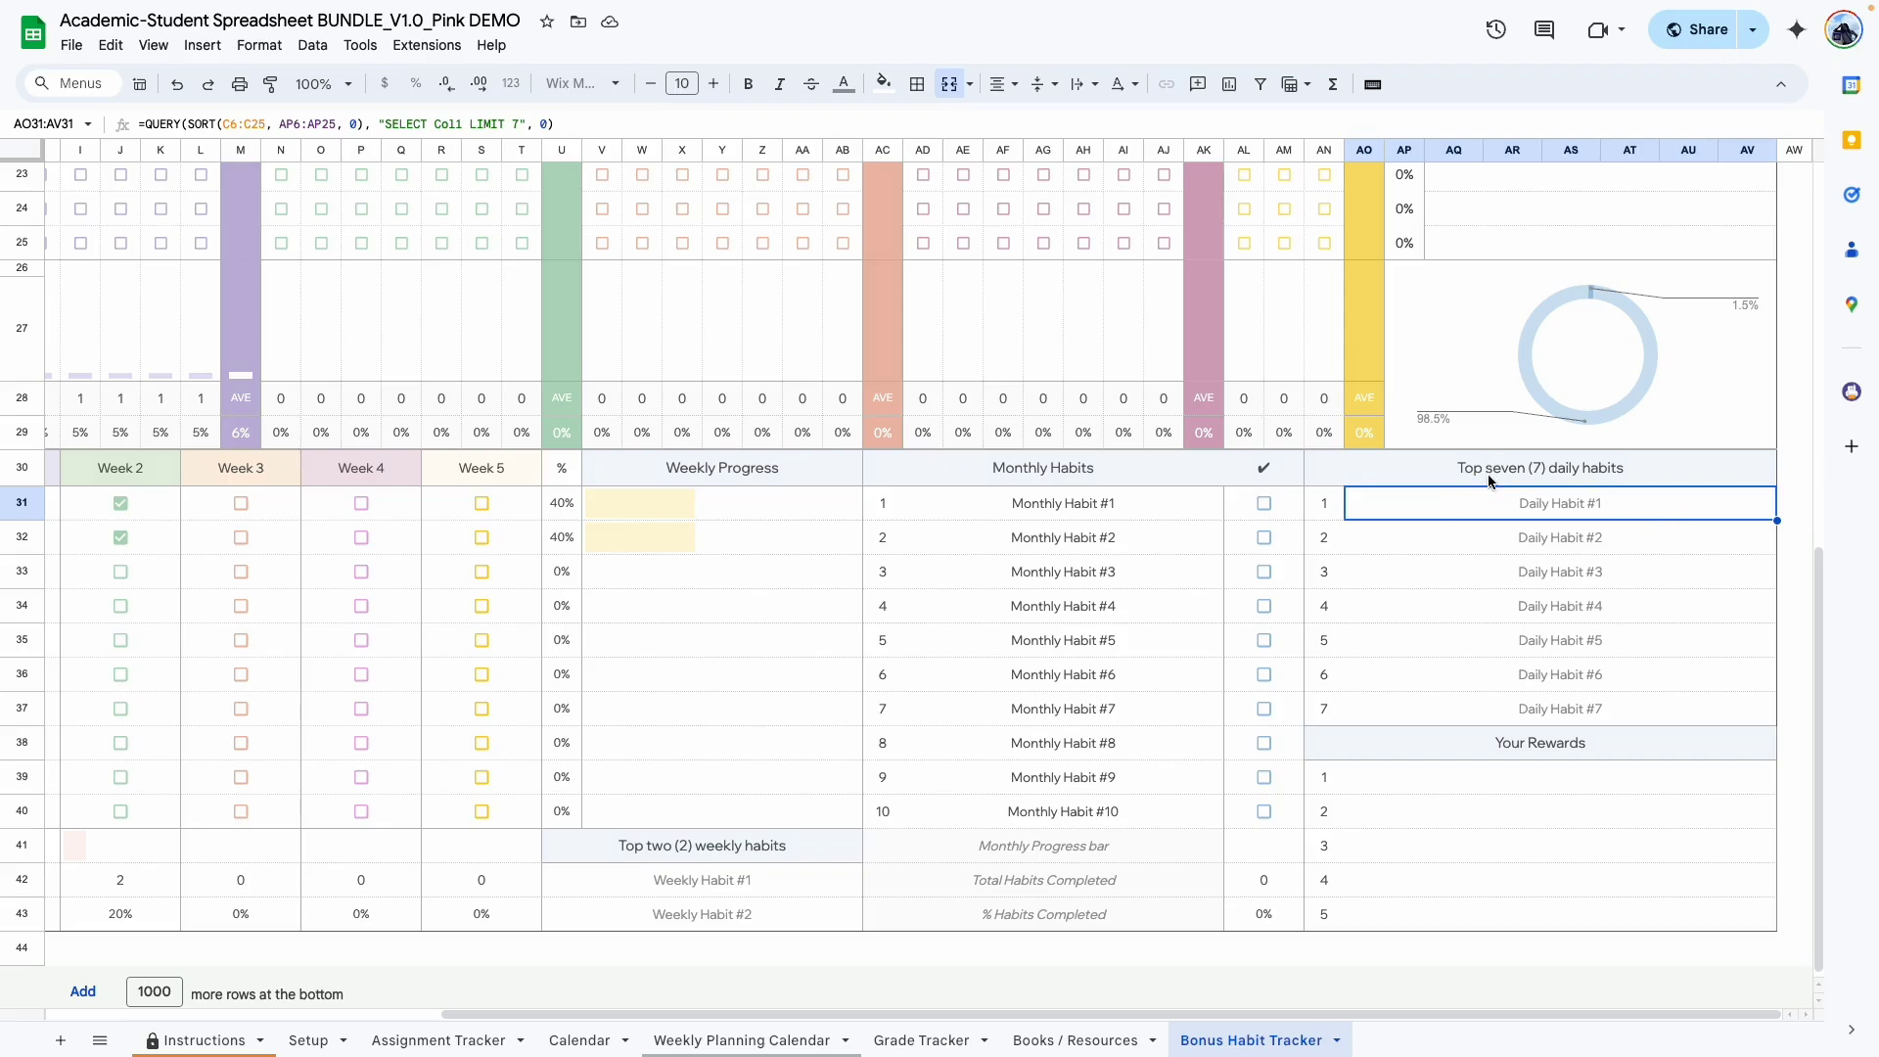
pyautogui.moveTo(1489, 504); pyautogui.dragTo(1490, 693)
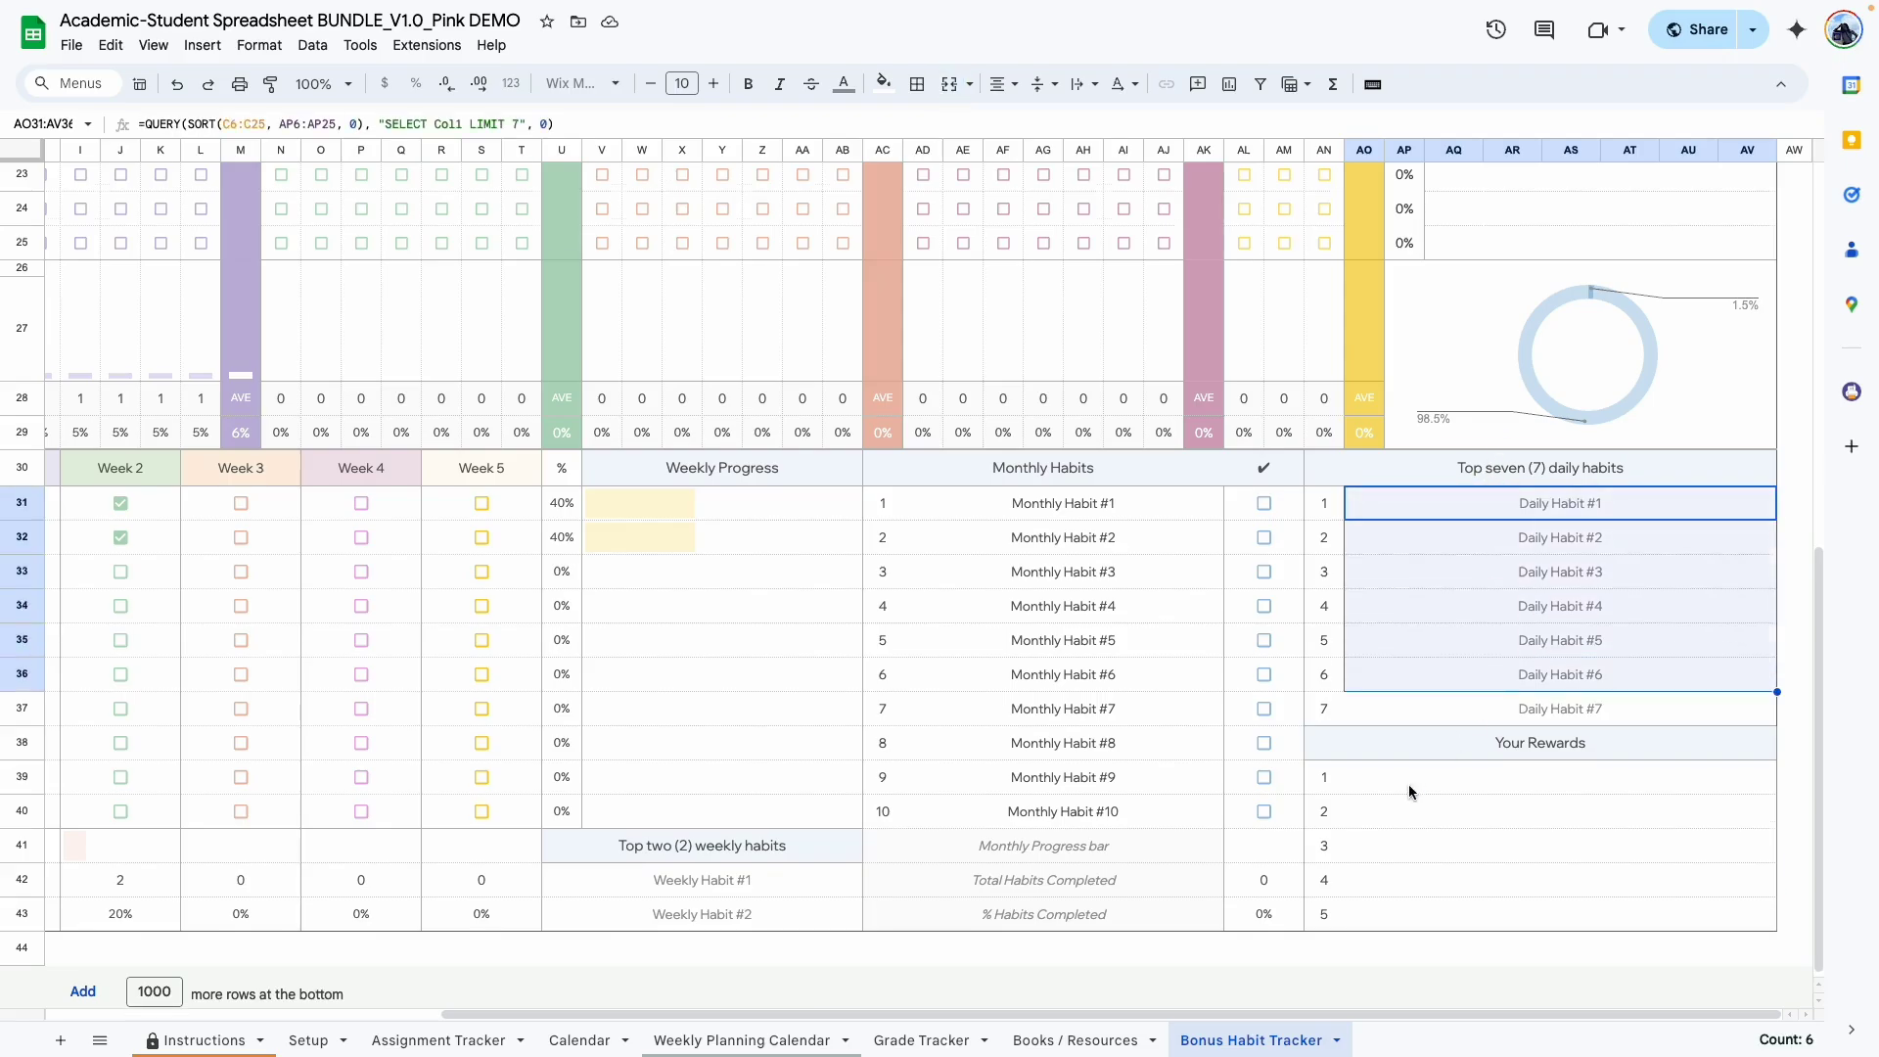
pyautogui.click(1421, 881)
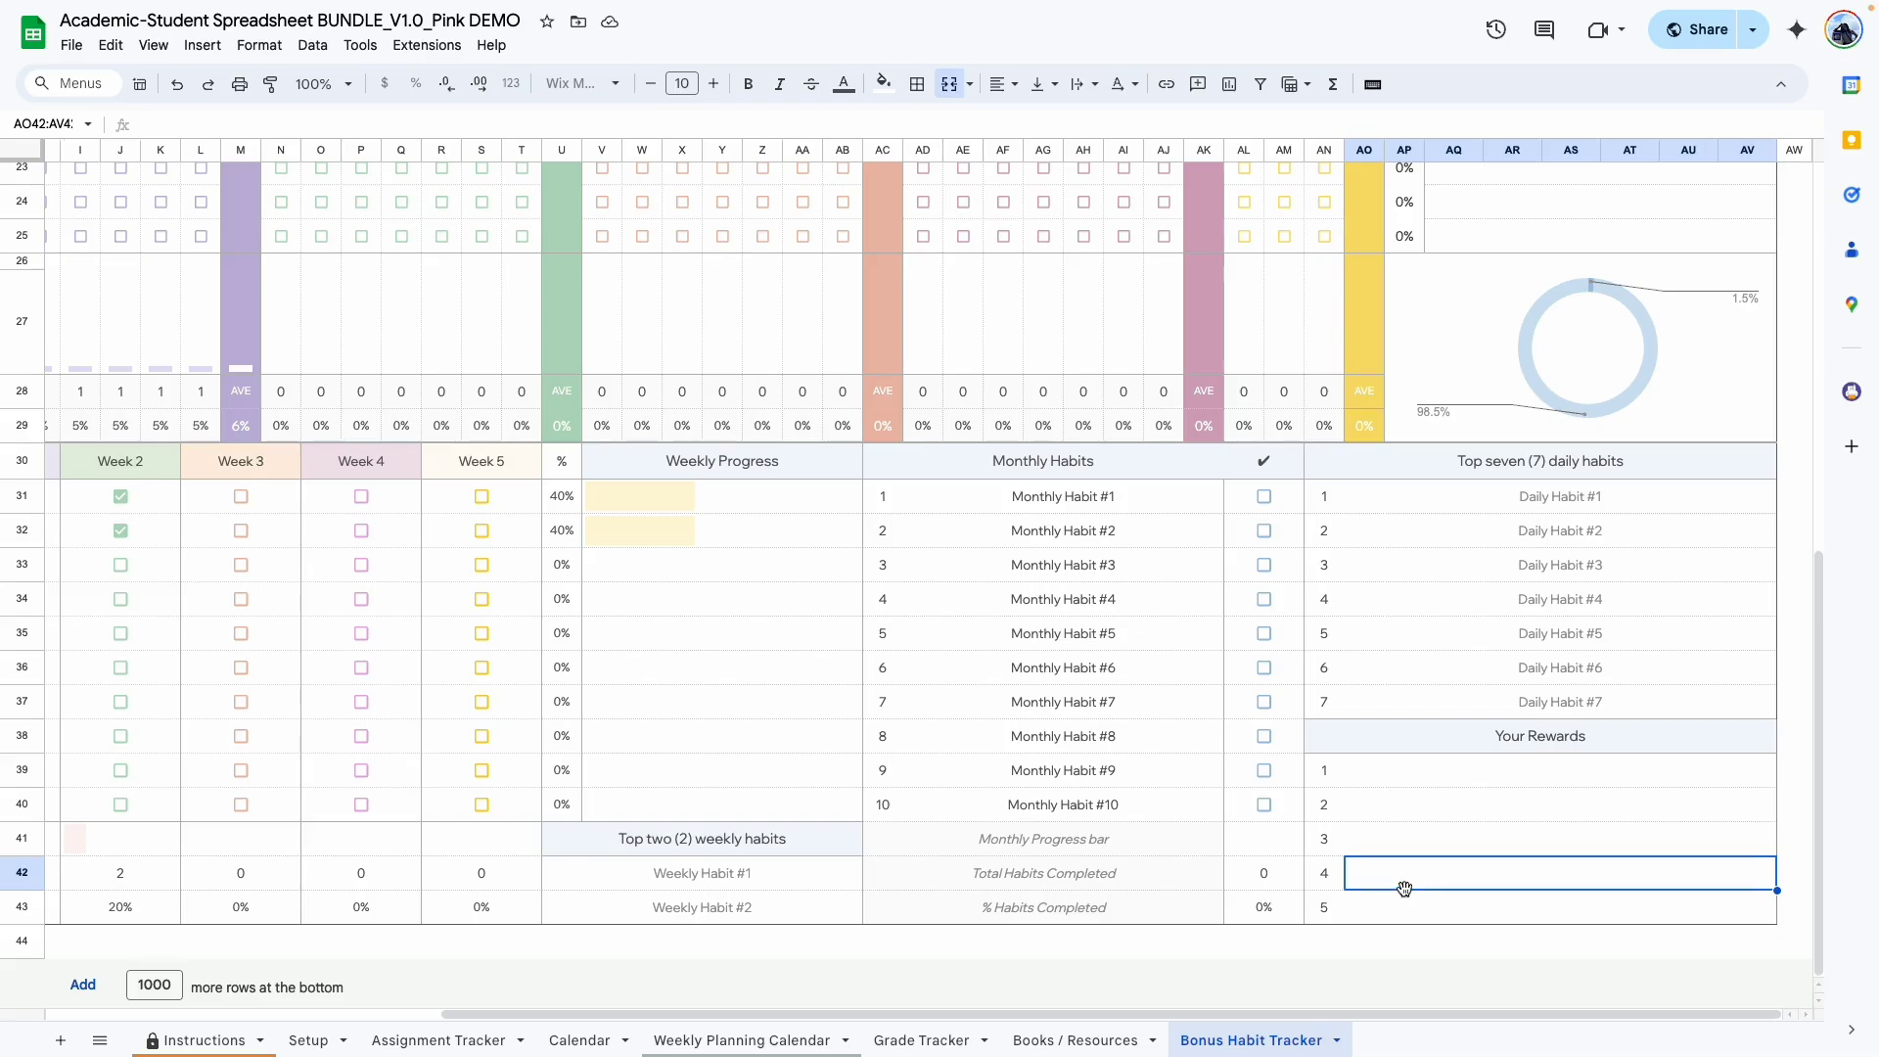